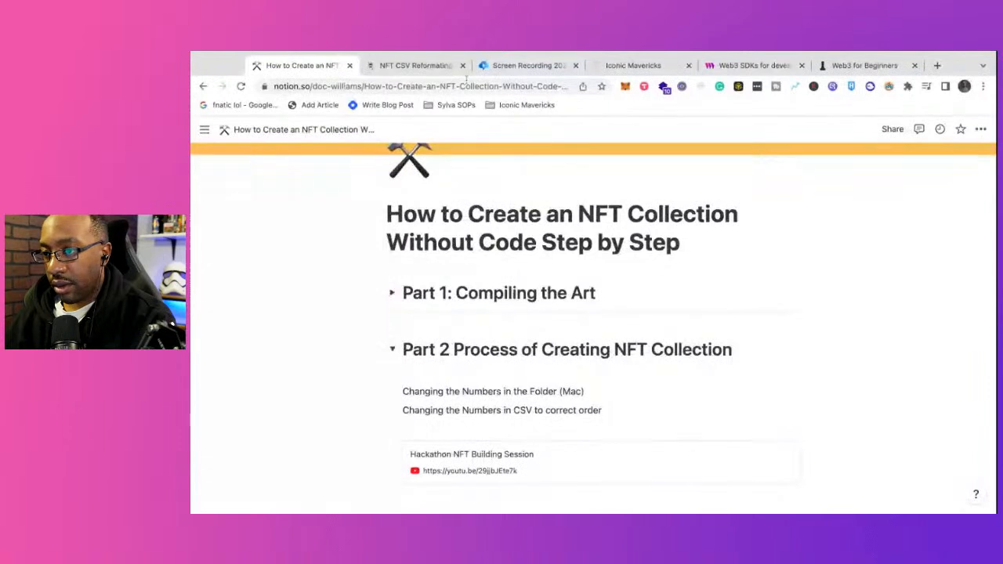
Step: Switch to Google Sheets in a new browser tab and create a blank spreadsheet
click(415, 66)
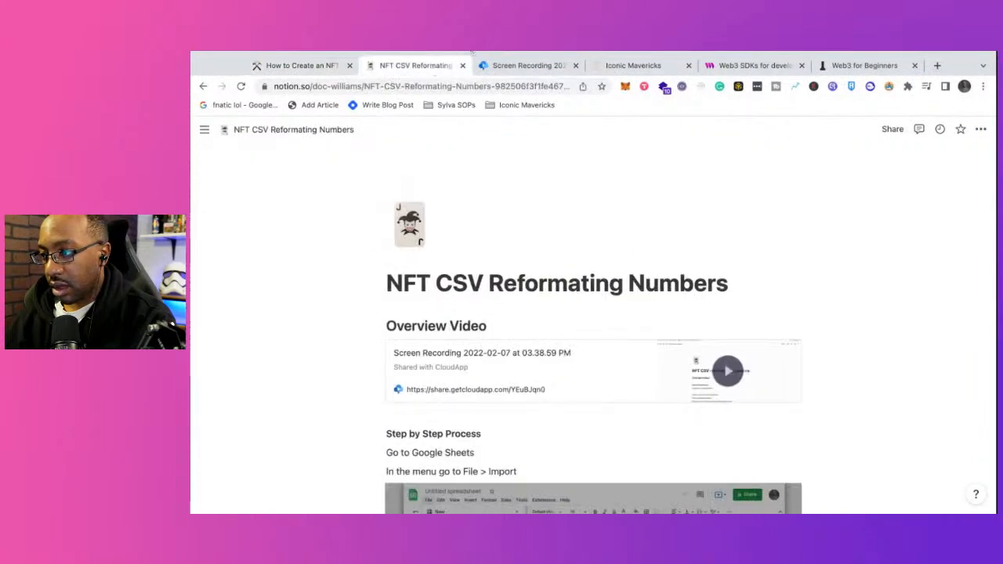
click(938, 66)
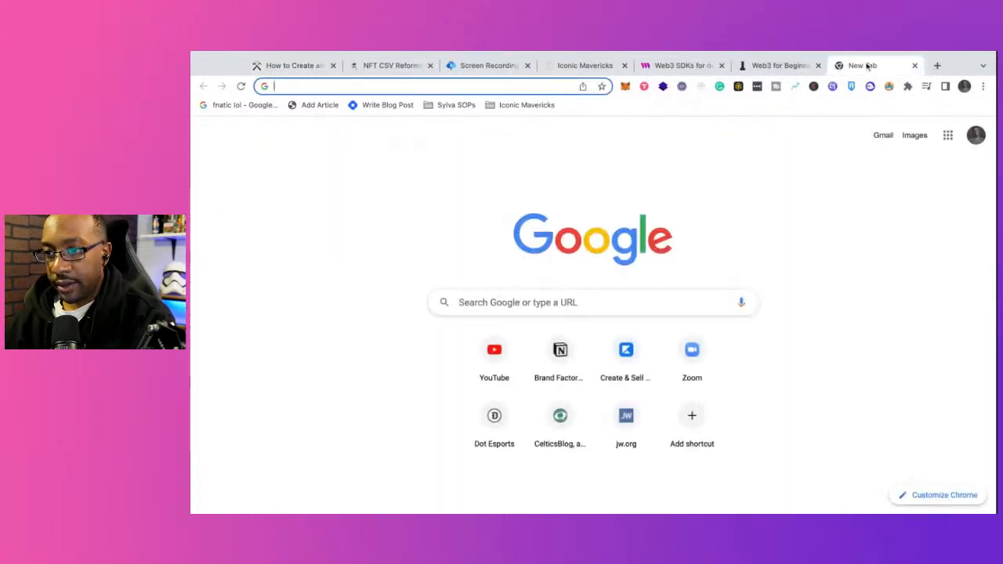
drag(863, 66, 362, 69)
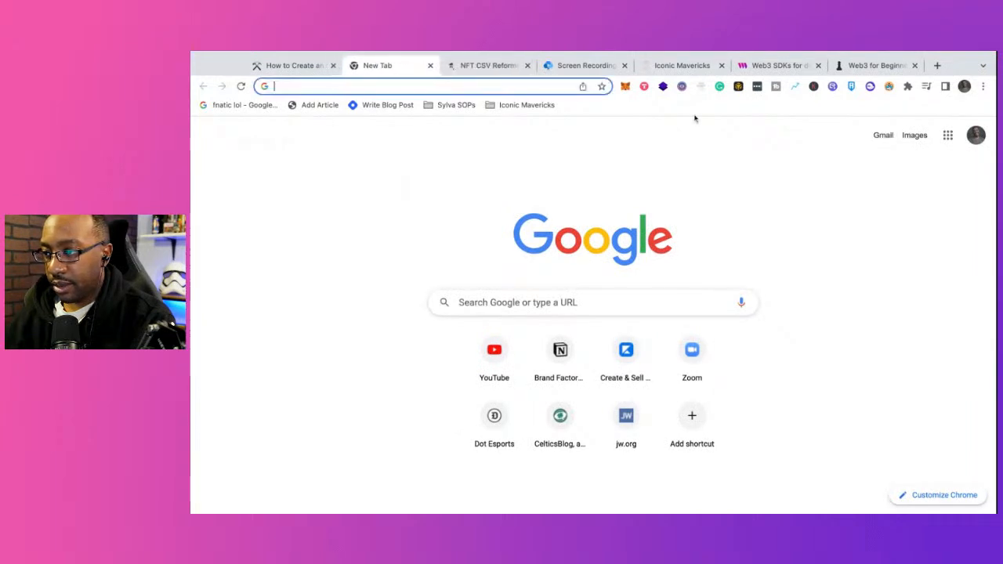
click(882, 136)
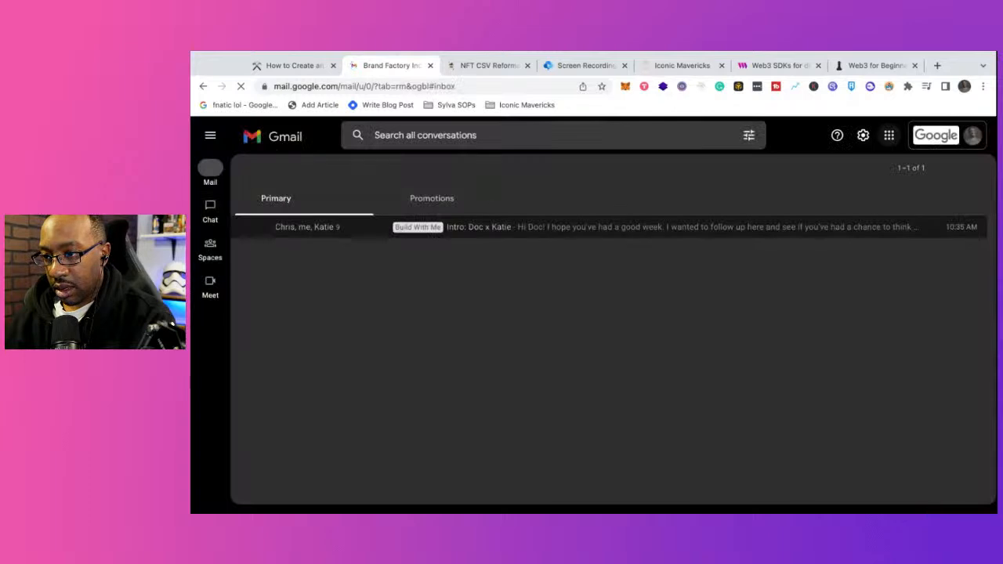
click(889, 137)
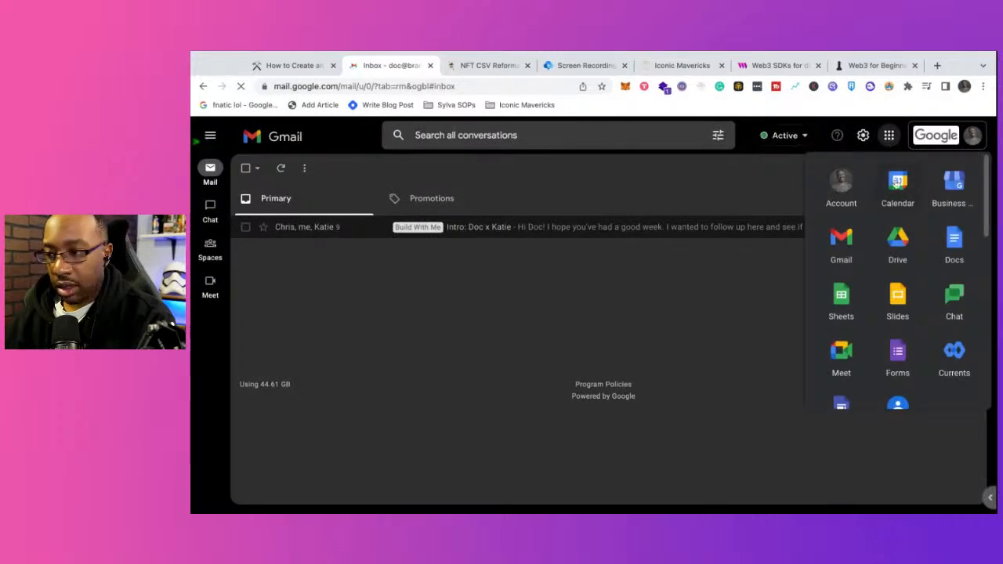
click(839, 300)
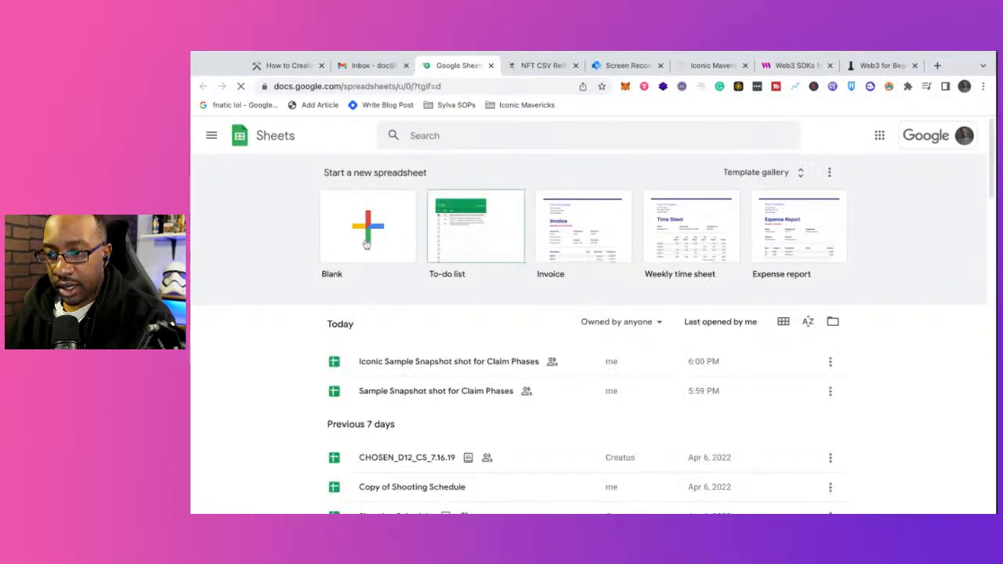
click(366, 244)
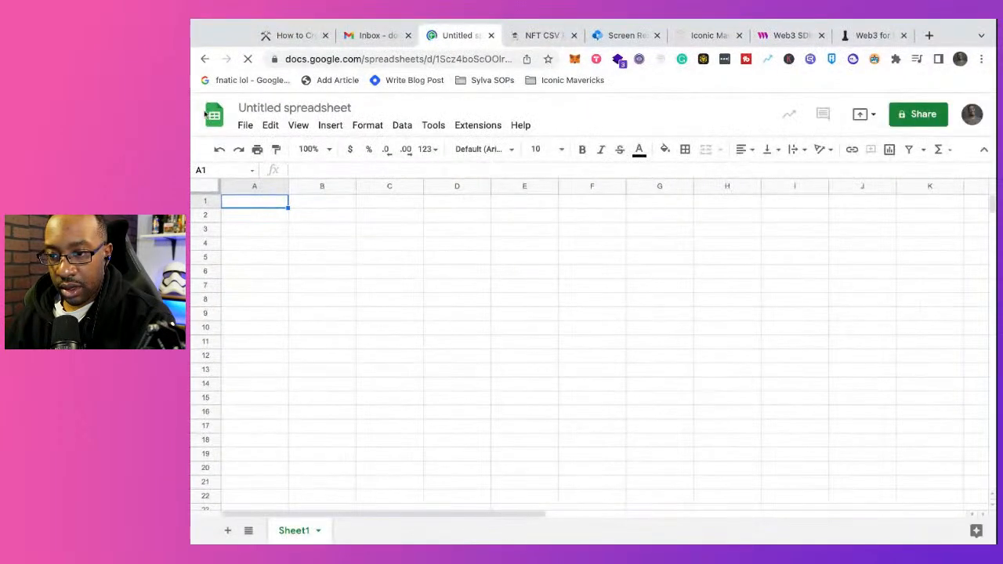
Step: Rename the untitled spreadsheet as "IC Final Prep CSV"
click(245, 127)
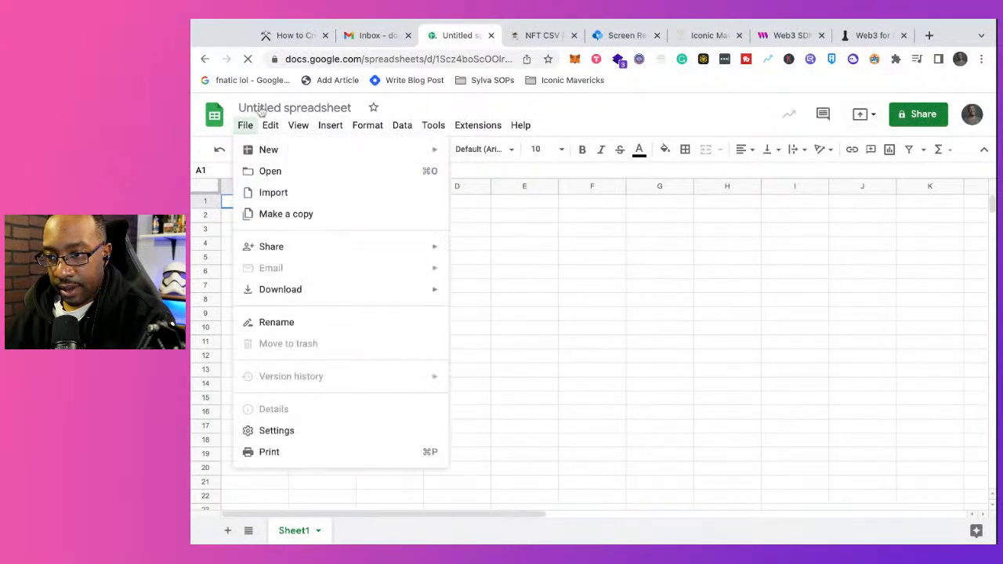
click(261, 110)
click(261, 110)
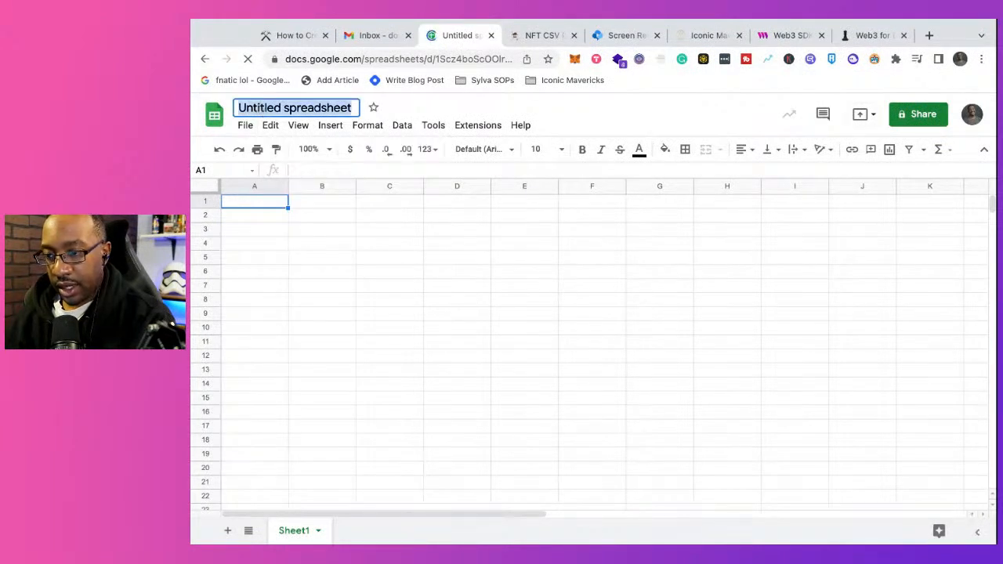
text(IC)
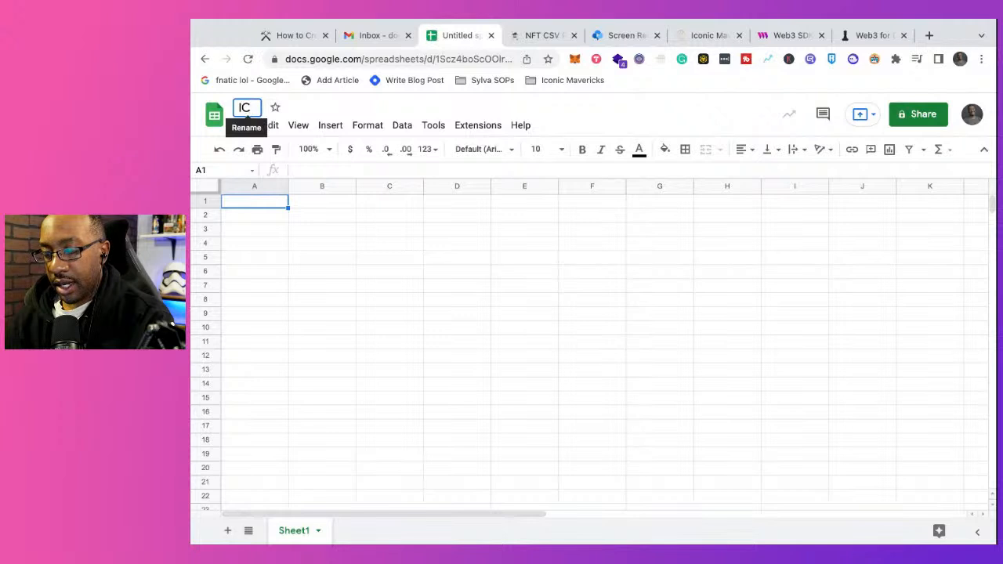
text( Fi)
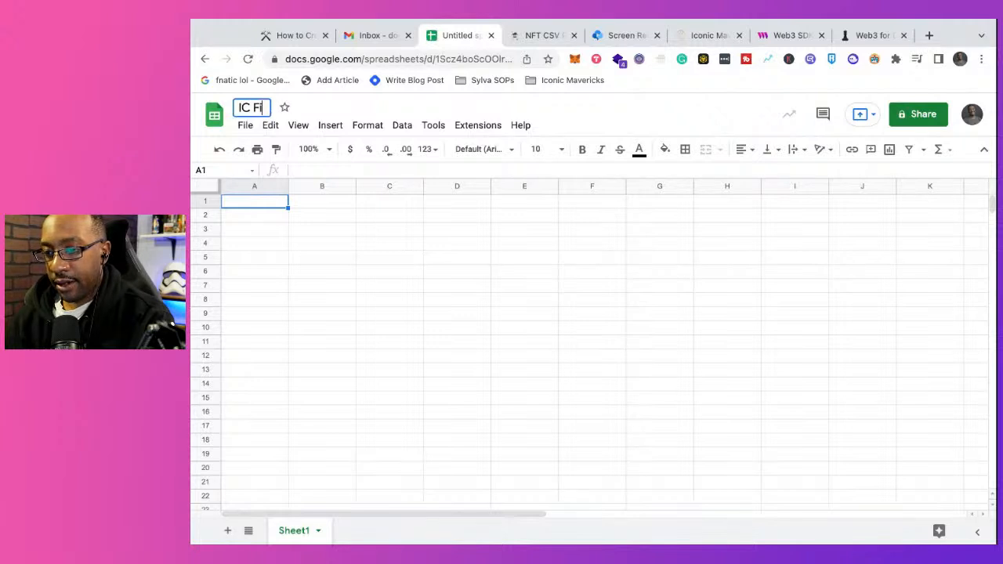
text(nal Prep)
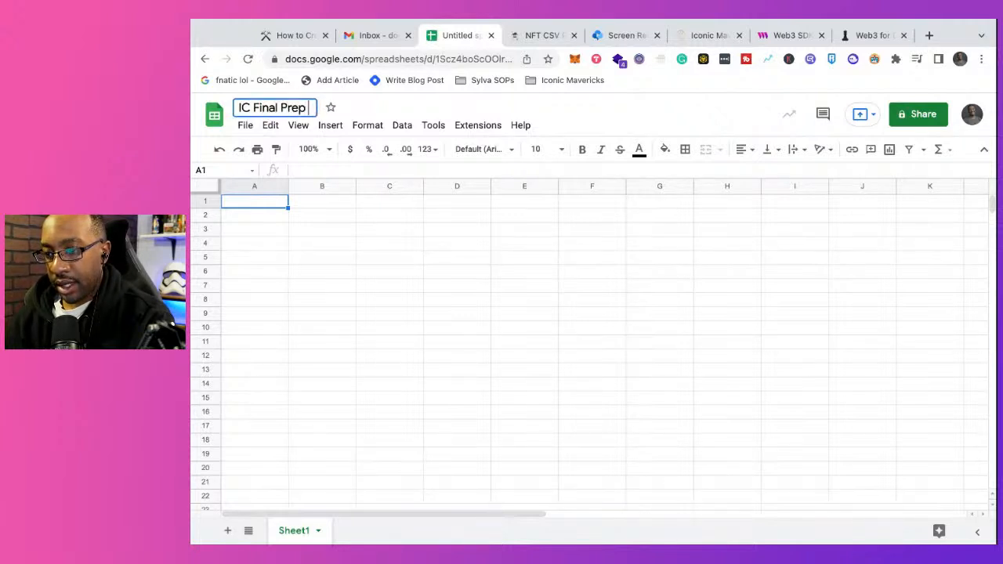
text( CSV)
key(Return)
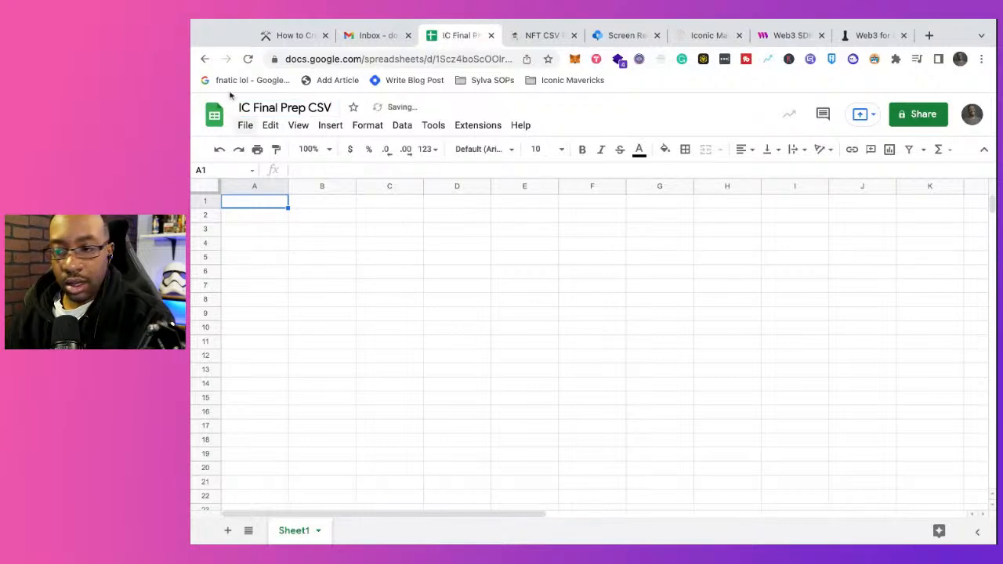
Step: Upload Mavericks-8884-final-rework.csv for import and import its data as a new spreadsheet
drag(194, 80, 194, 95)
click(245, 141)
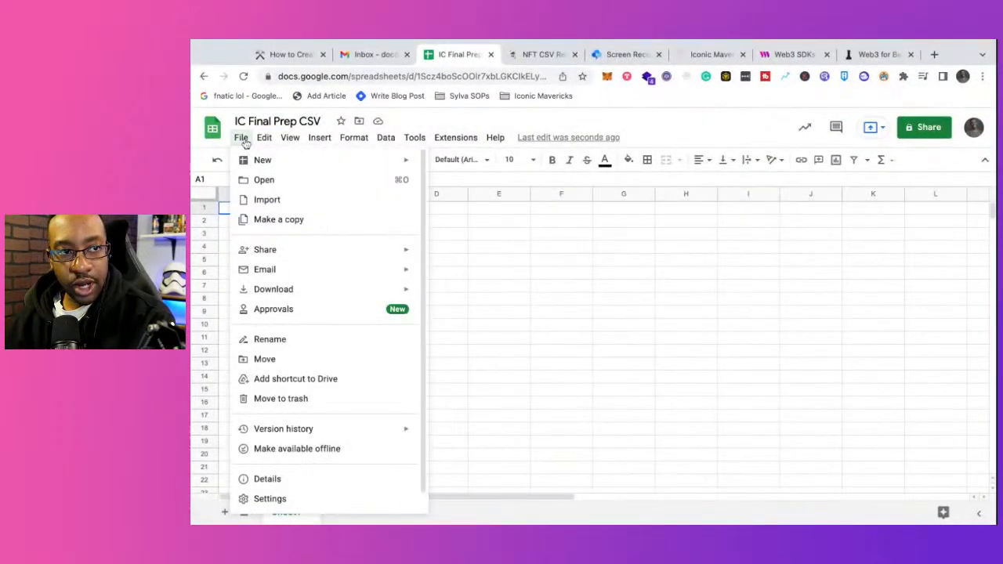
click(280, 205)
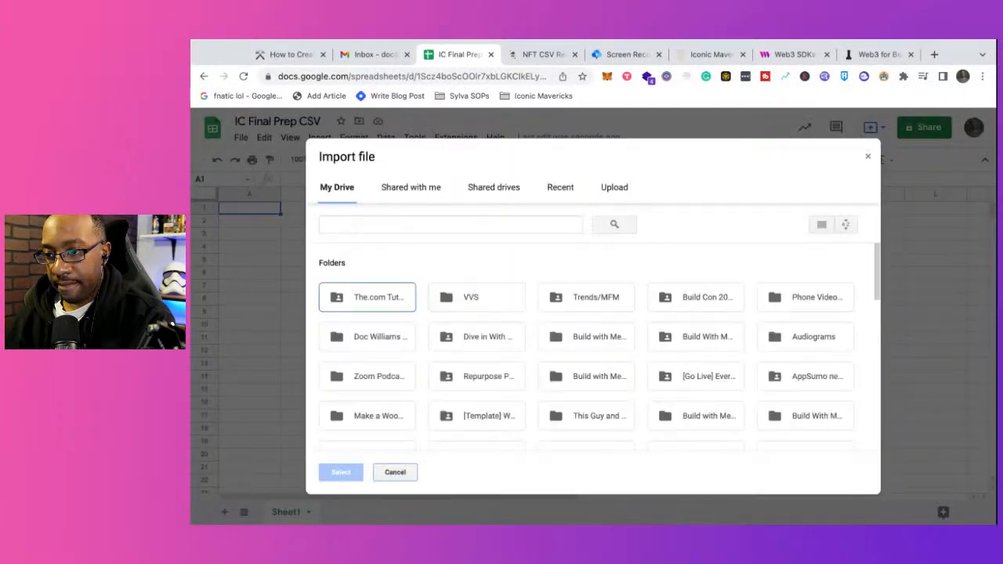
click(614, 189)
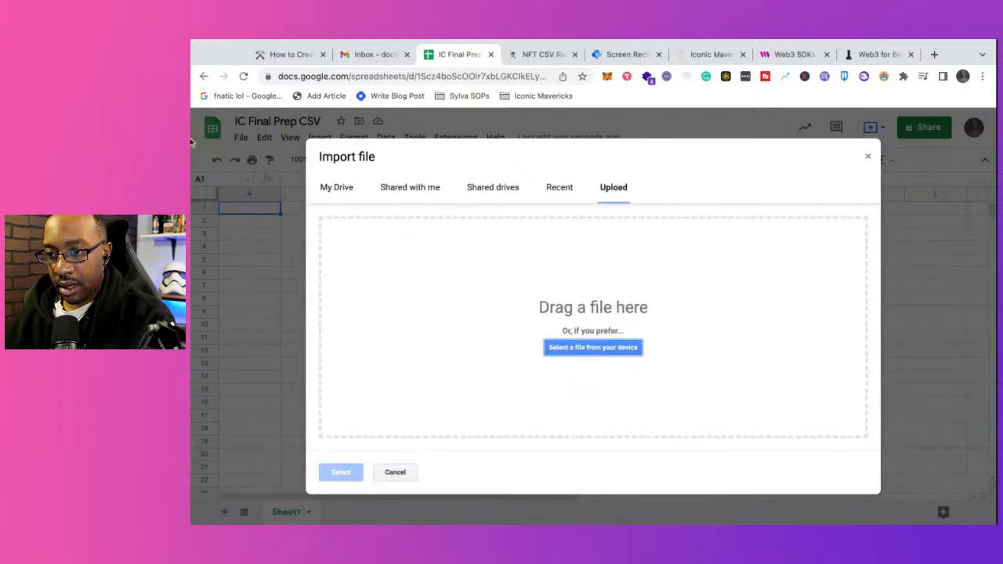
drag(190, 142, 424, 262)
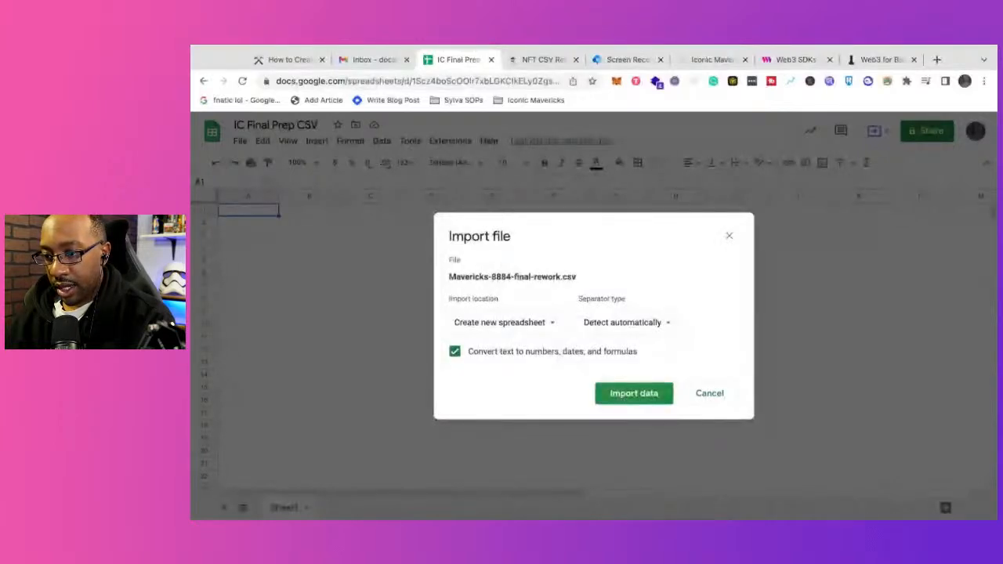
click(635, 393)
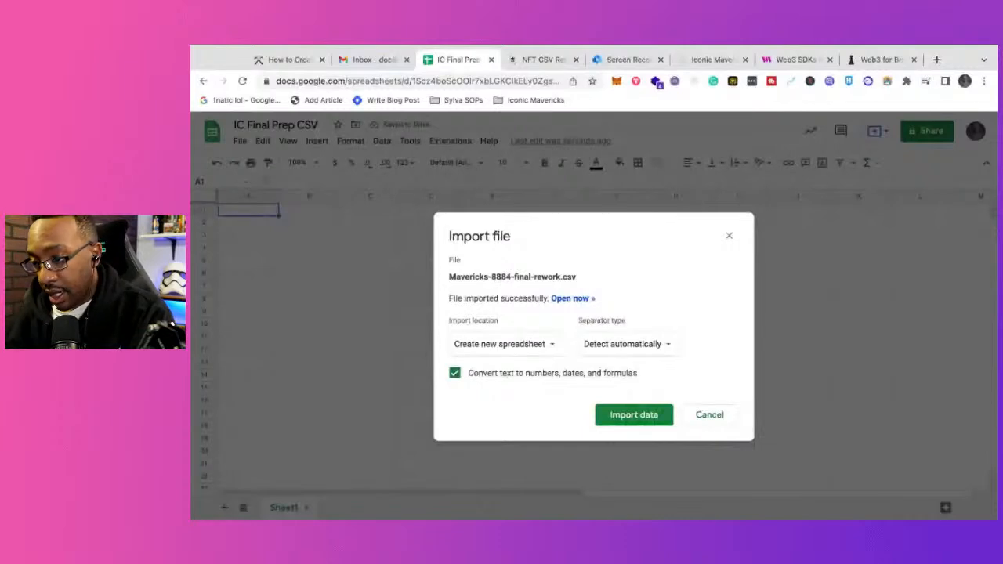
Step: Set the import location to Replace spreadsheet and import the CSV data into IC Final Prep CSV
click(547, 353)
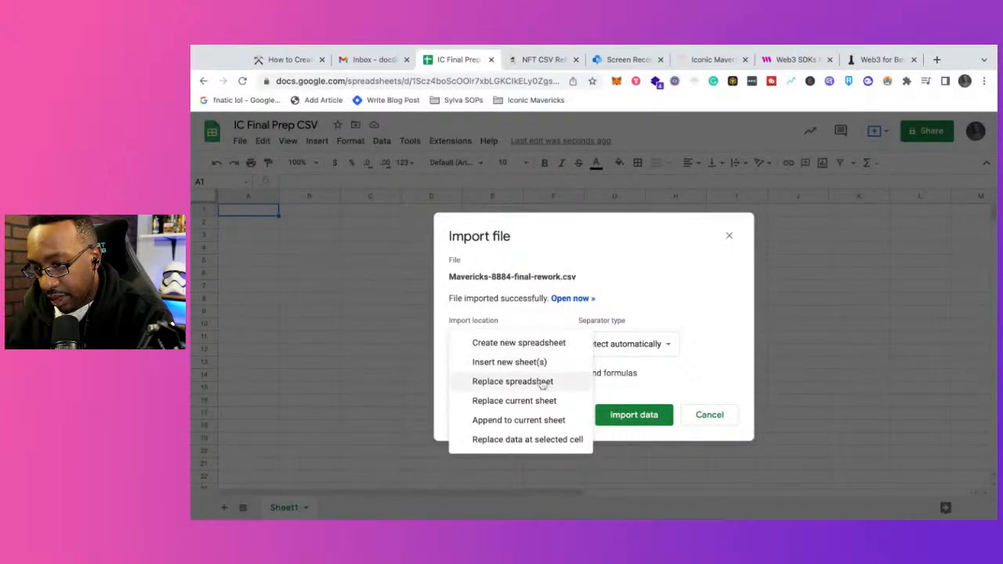
click(542, 382)
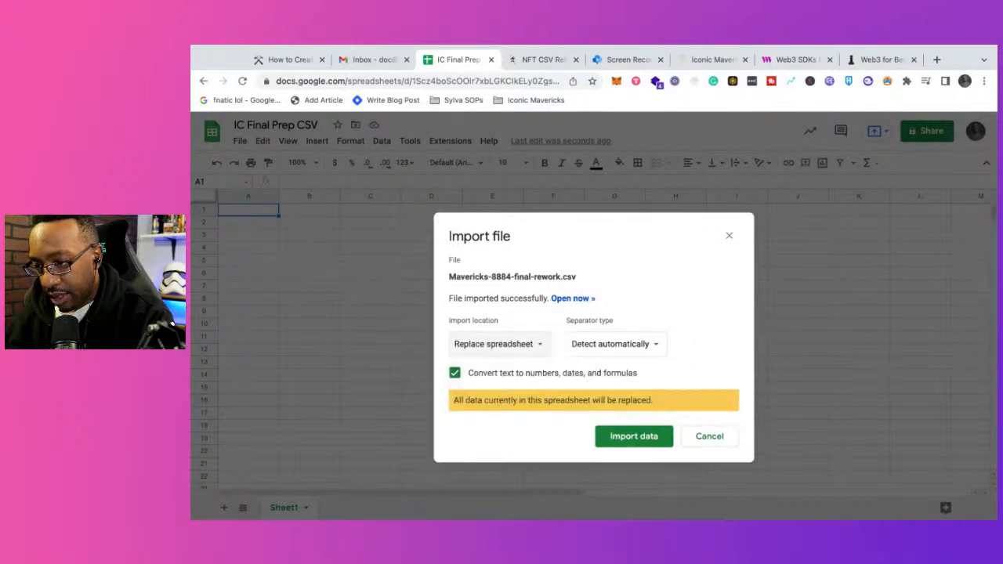
click(627, 437)
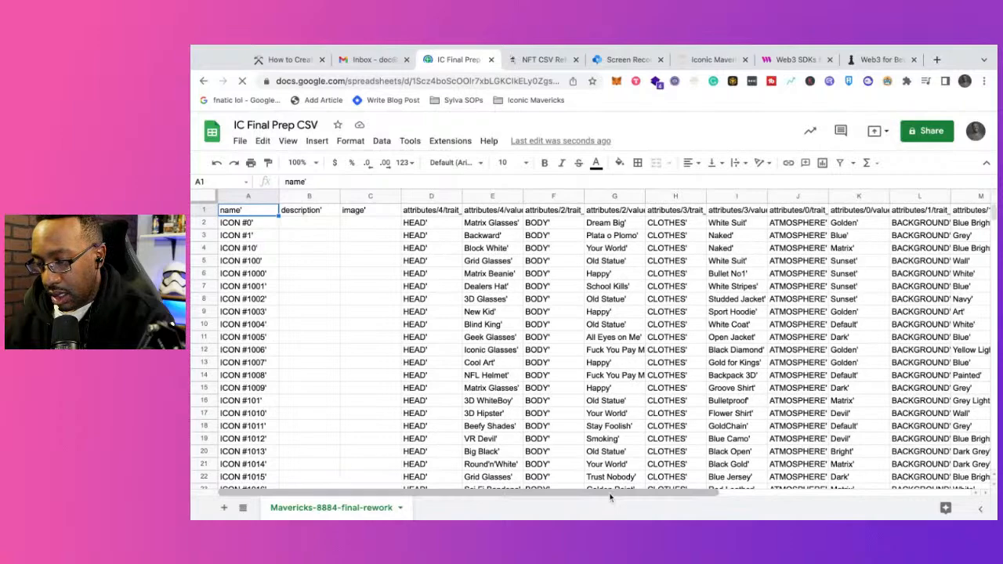
Step: Look over the imported names and attribute columns across and down the sheet
scroll(611, 497, right, 10)
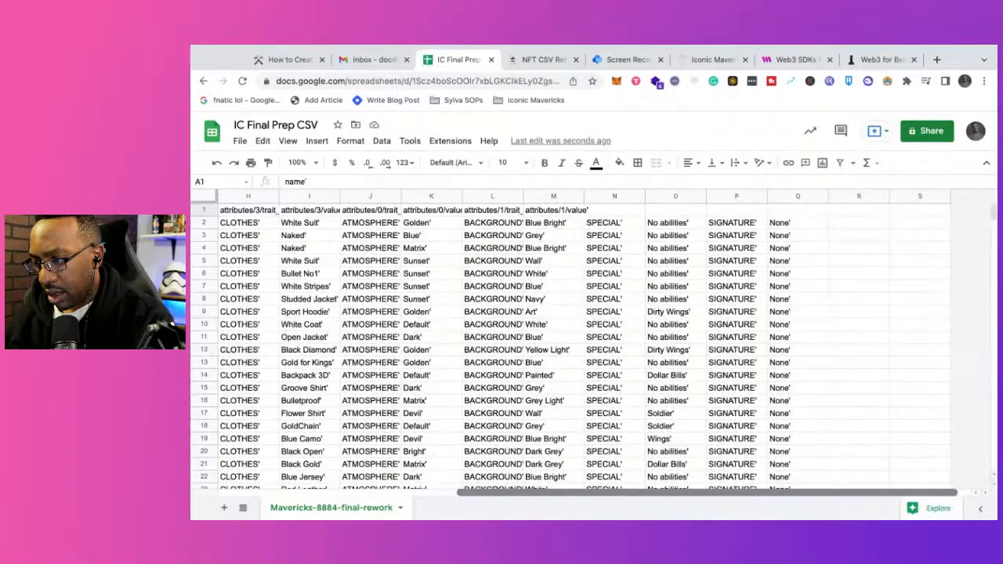
scroll(581, 345, left, 1)
scroll(580, 345, down, 4)
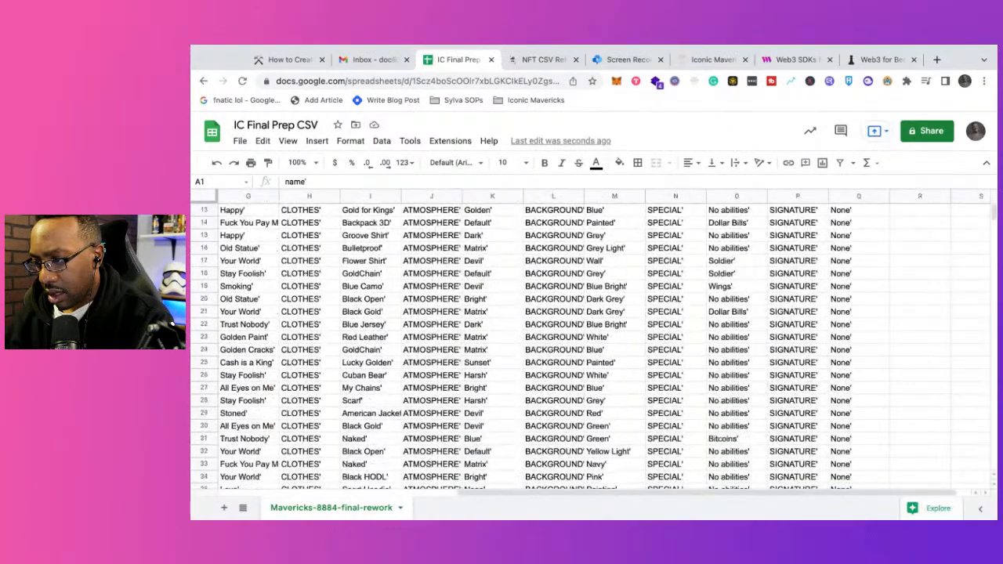
scroll(580, 345, down, 20)
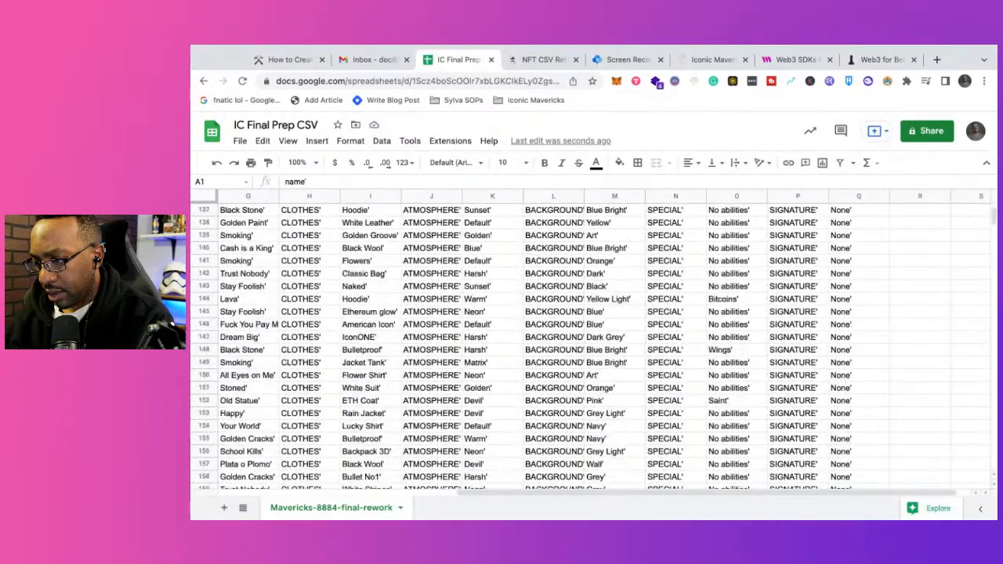
scroll(580, 345, left, 6)
scroll(580, 345, up, 20)
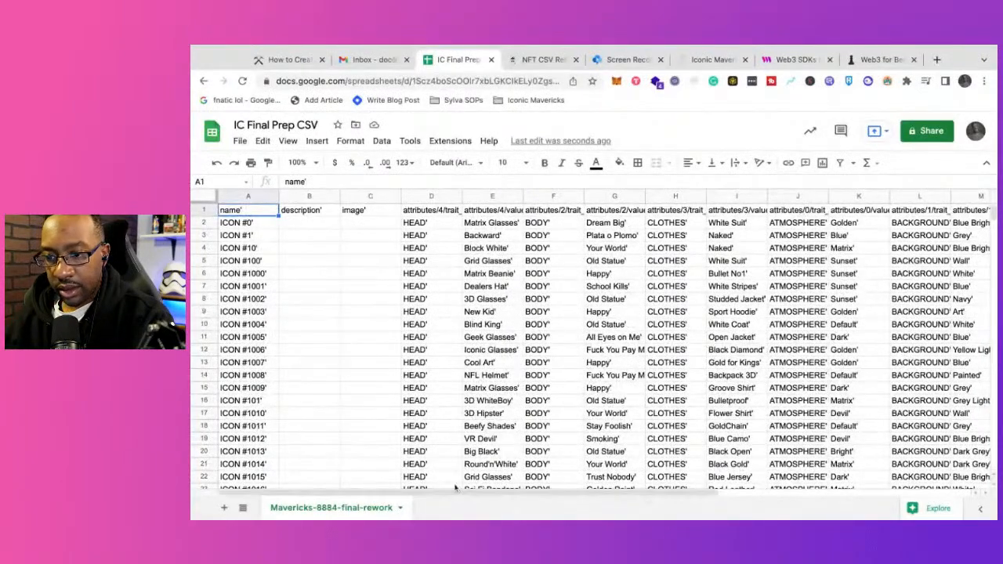
Step: Switch to the "NFT CSV Reformating Numbers" guide in Notion and read its steps from the import through adding a column
click(384, 59)
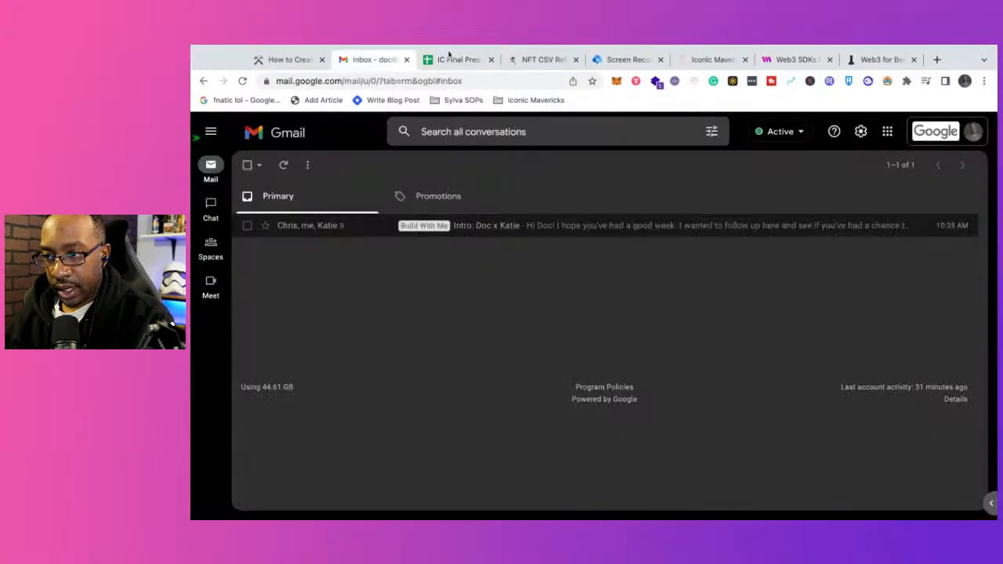
click(459, 60)
click(541, 60)
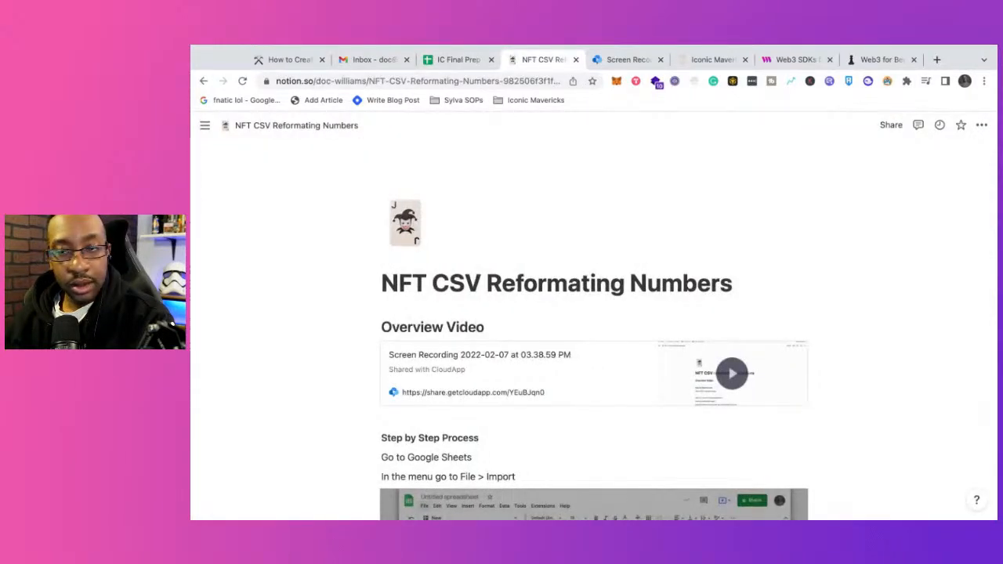
click(455, 59)
click(523, 61)
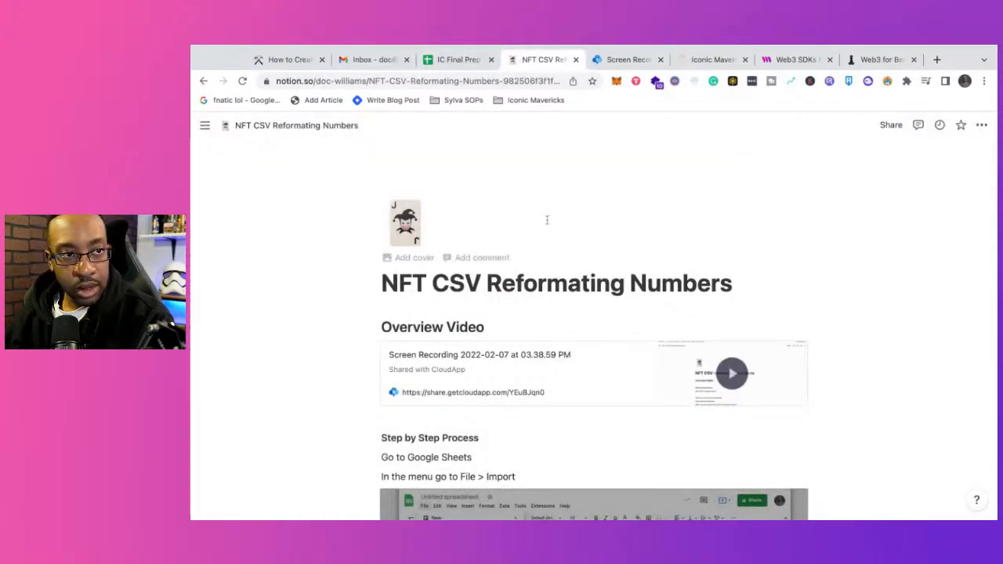
scroll(518, 374, down, 1)
scroll(518, 374, down, 3)
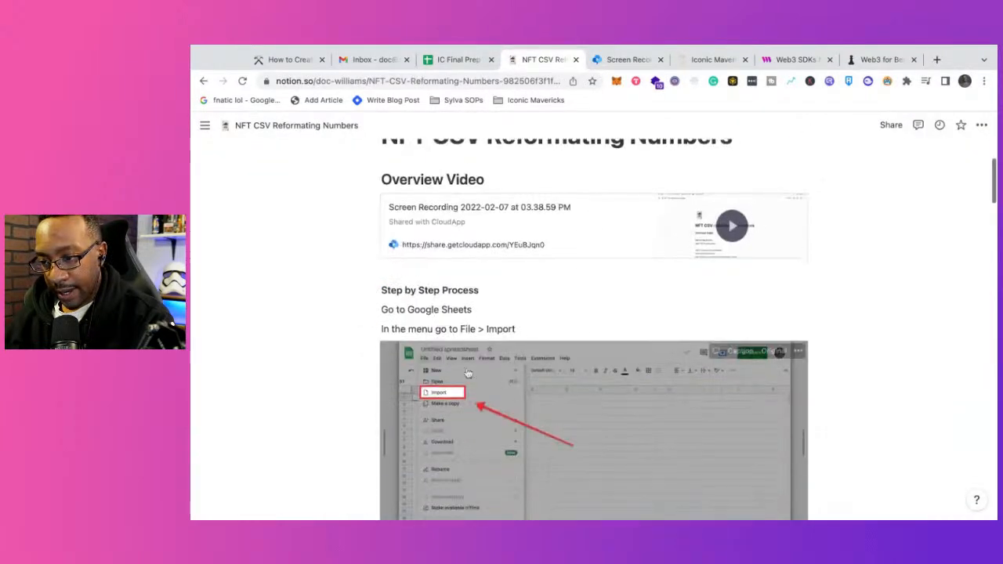
scroll(422, 253, up, 3)
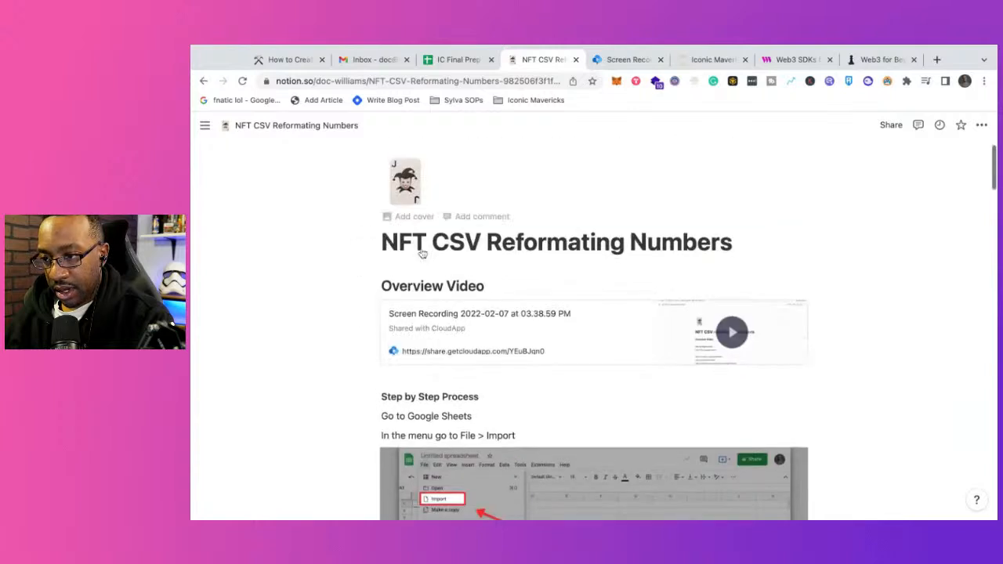
scroll(576, 323, down, 5)
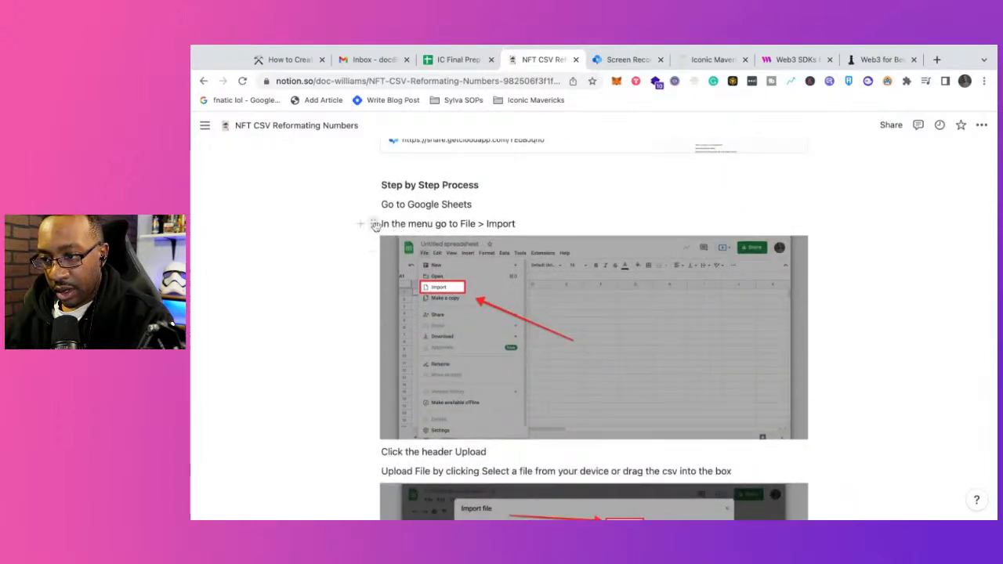
scroll(514, 231, down, 2)
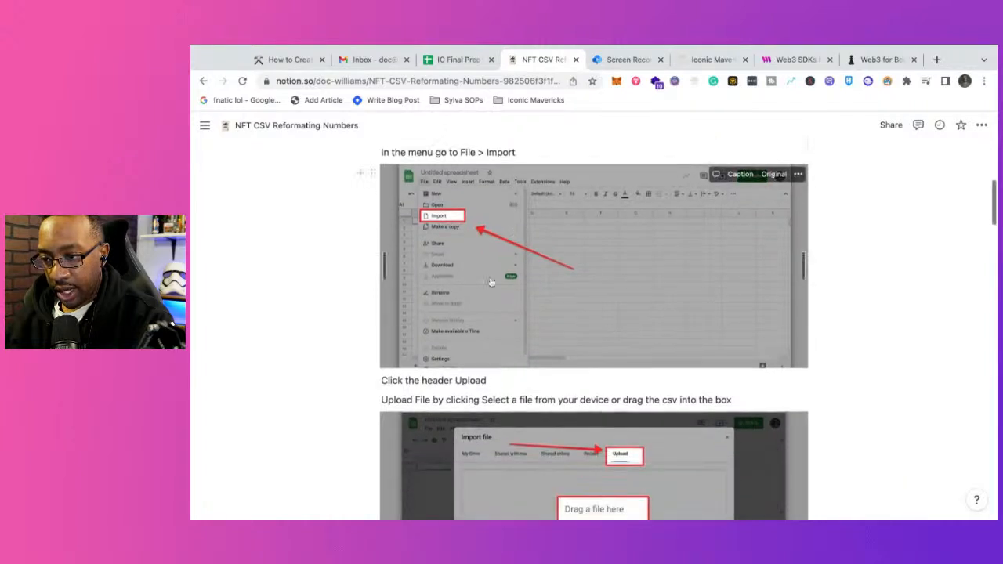
scroll(458, 365, down, 1)
scroll(458, 366, down, 1)
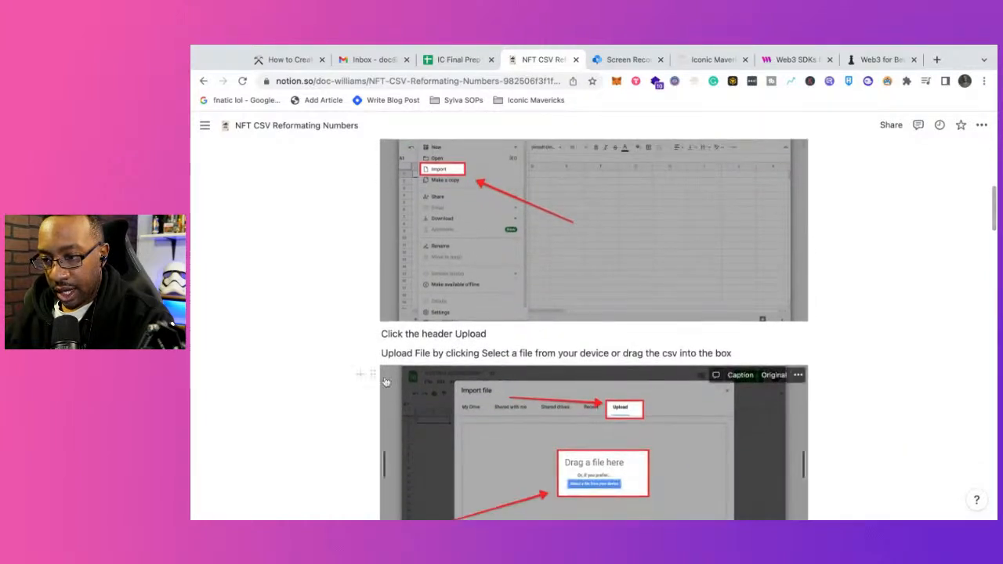
scroll(477, 349, down, 5)
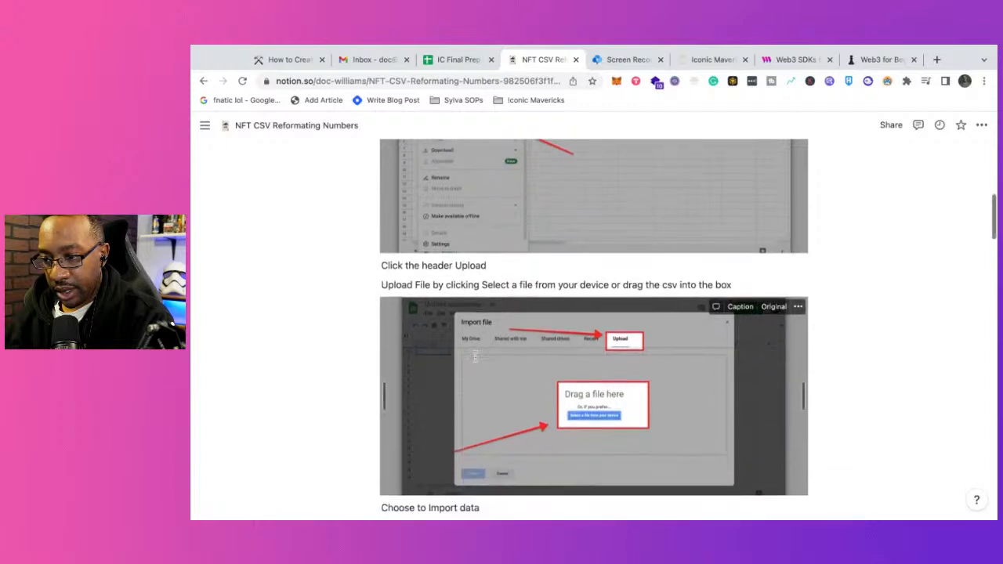
scroll(475, 357, down, 10)
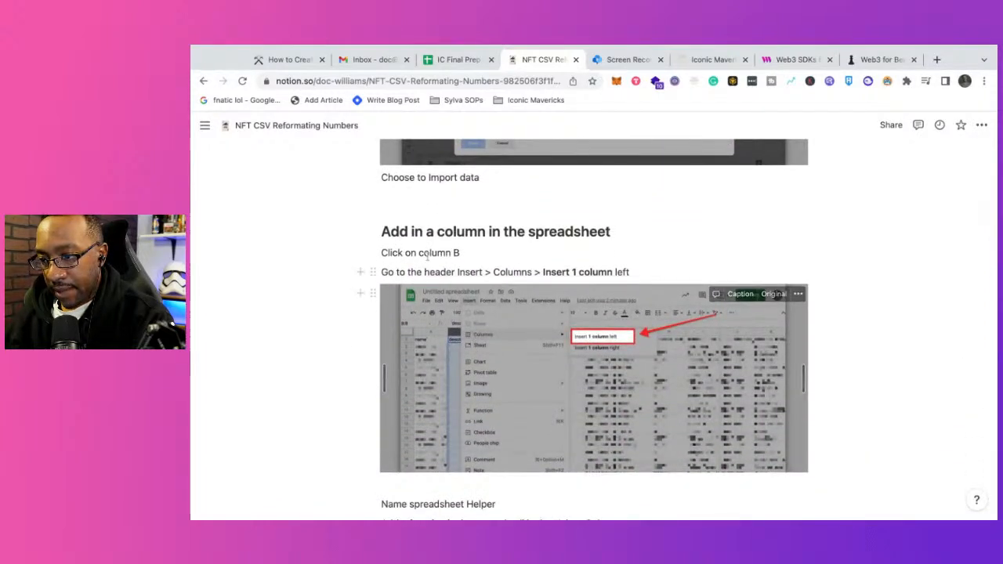
Step: Switch to the IC Final Prep CSV spreadsheet, insert one column before the description column, and widen the new column B
click(445, 60)
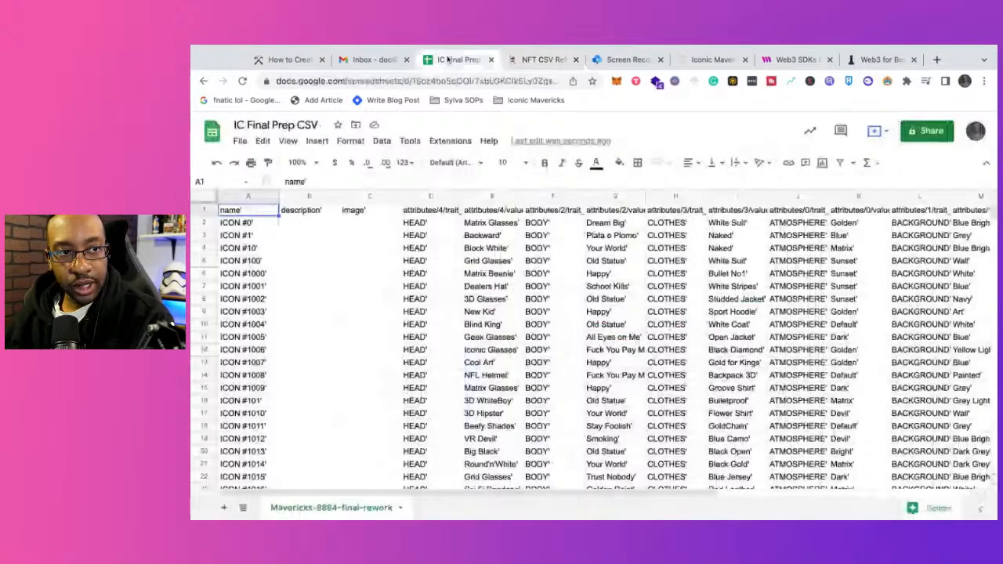
click(296, 195)
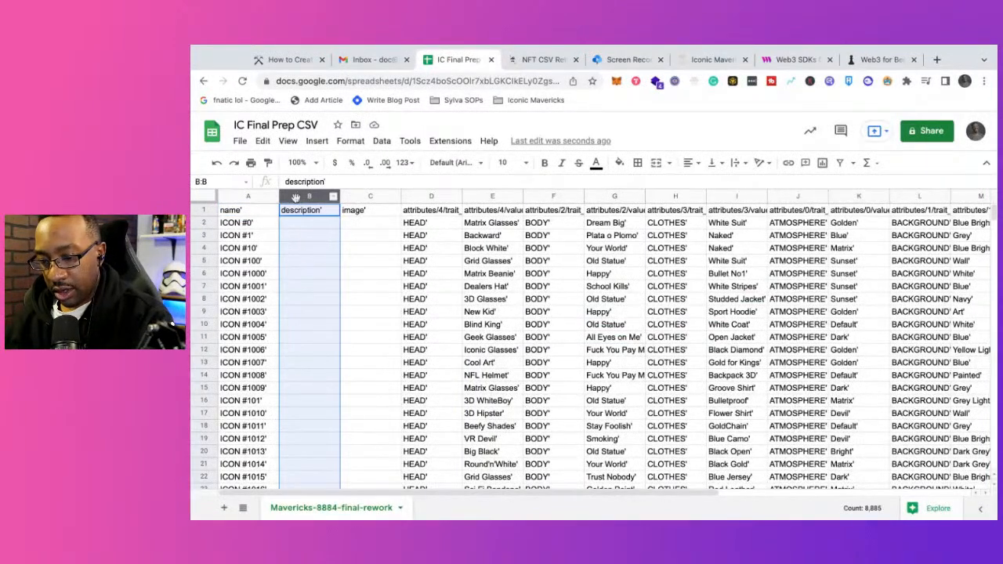
right_click(295, 197)
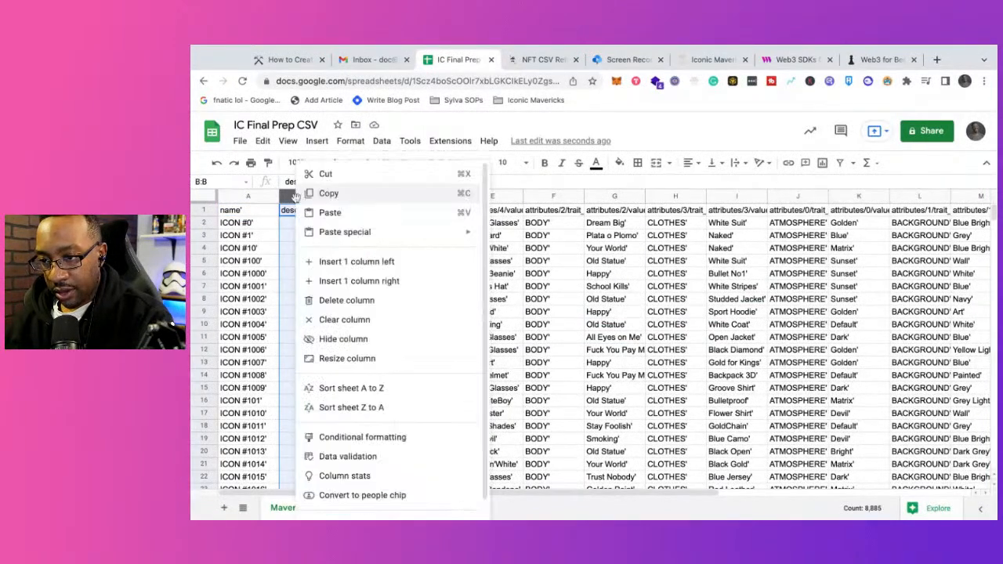
click(350, 266)
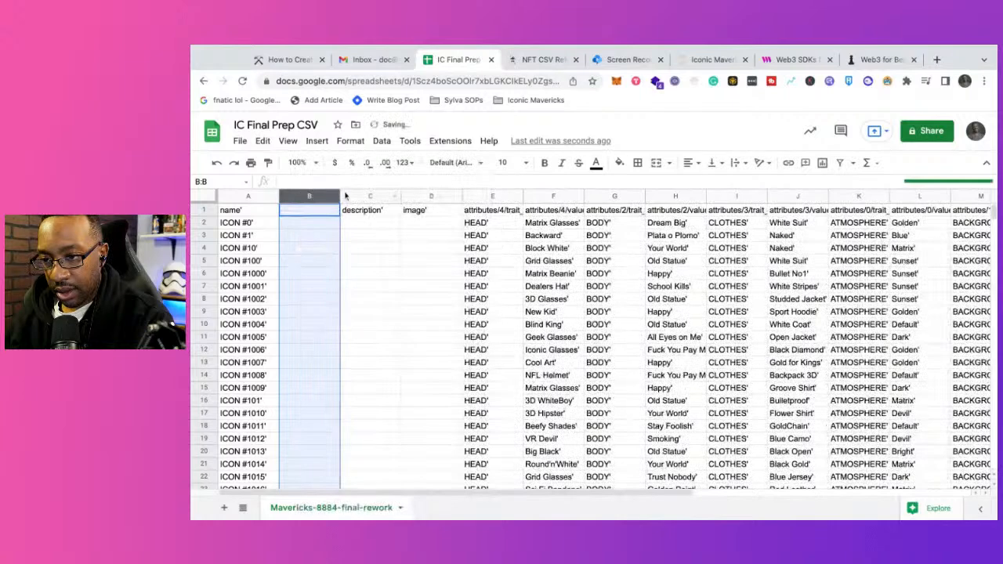
drag(340, 197, 409, 197)
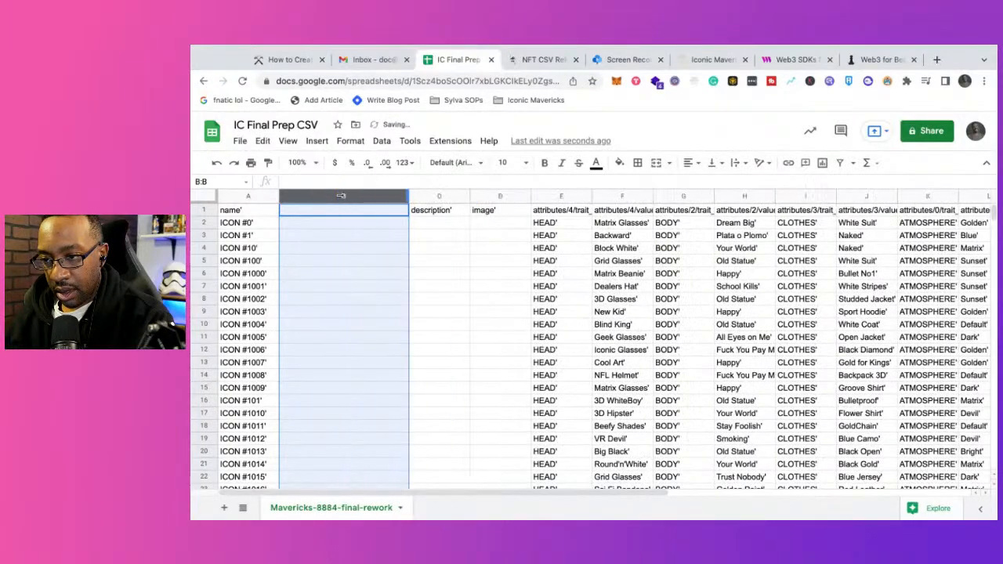
Step: Copy the text "Helper Column" from the Notion guide and paste it into cell B1 of IC Final Prep CSV as the header
click(357, 63)
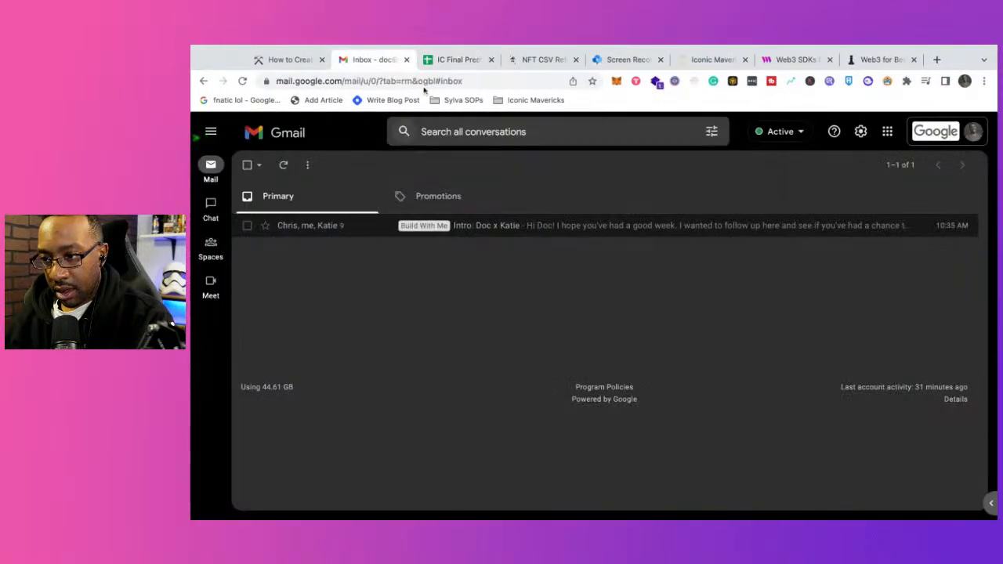
click(448, 62)
click(527, 61)
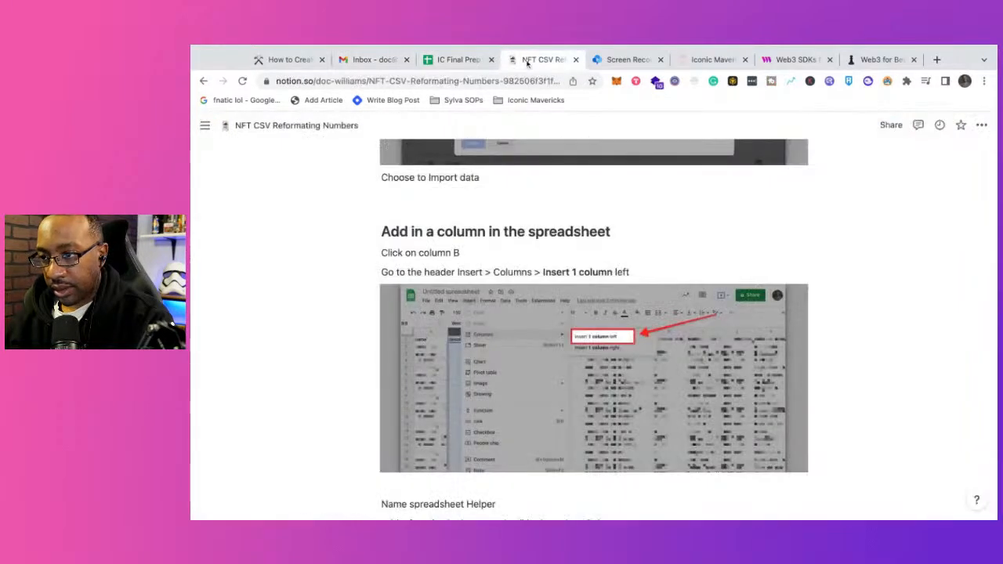
scroll(405, 419, down, 3)
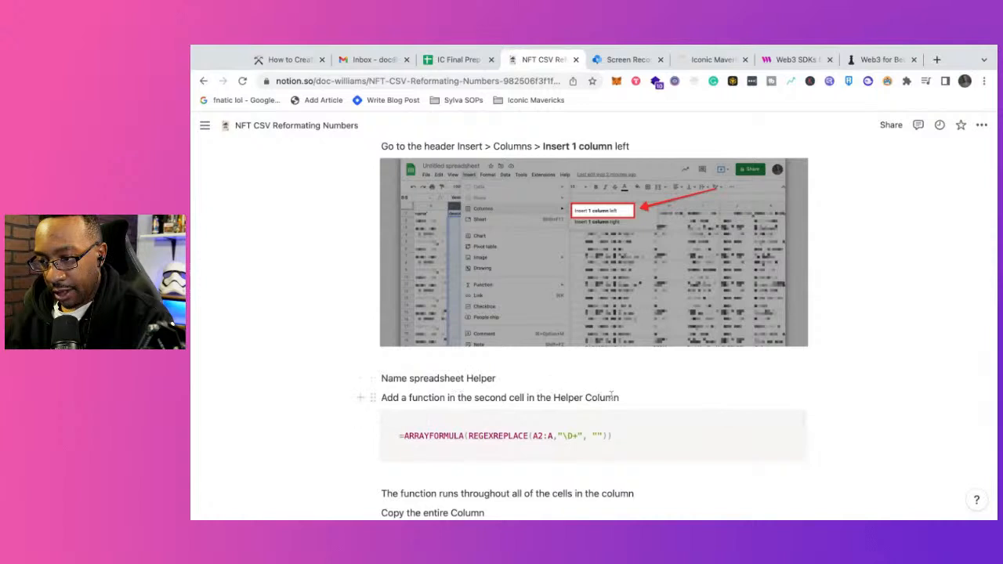
click(621, 398)
key(shift+Left)
key(shift+Left)
key(shift+Left)
key(shift+Left)
key(shift+Left)
key(shift+Left)
key(shift+Left)
key(shift+Left)
key(shift+Left)
key(shift+Left)
key(shift+Left)
key(shift+Left)
key(shift+Left)
key(ctrl+c)
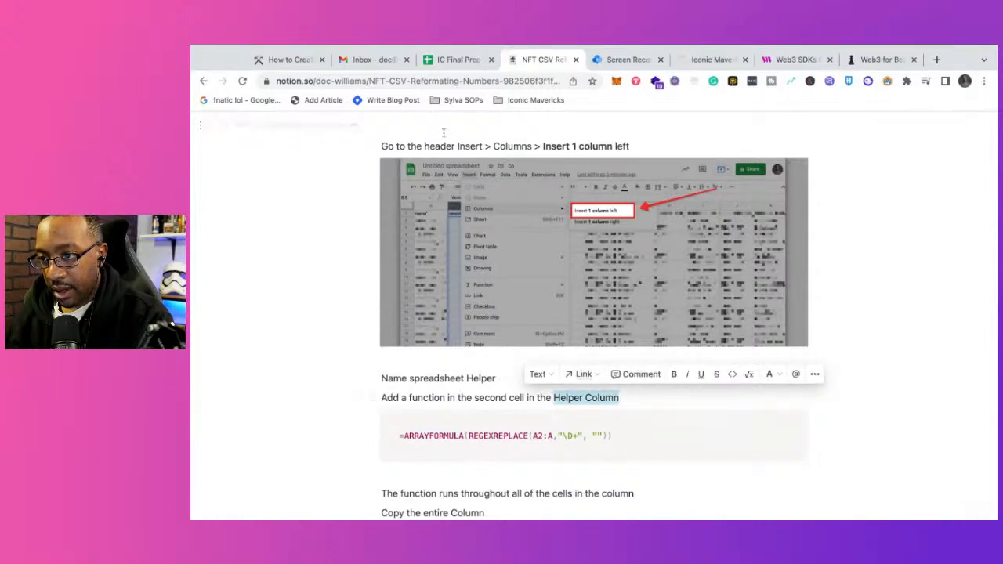
click(455, 59)
click(326, 213)
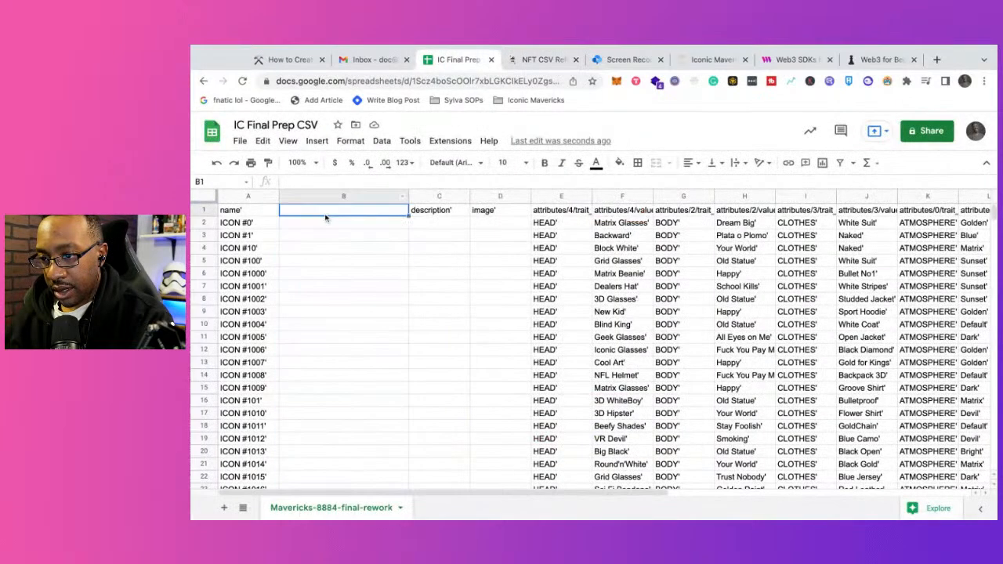
key(ctrl+v)
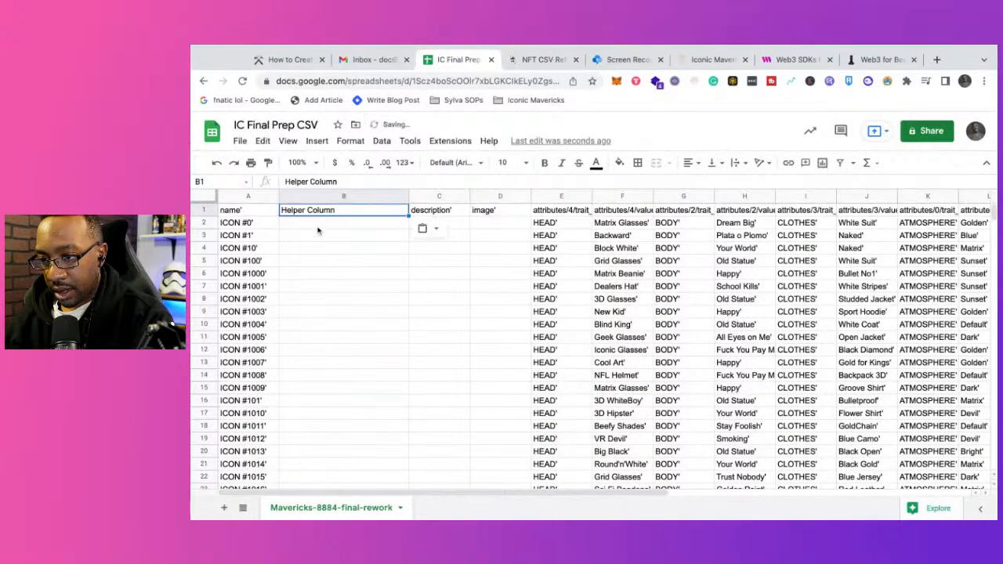
Step: Remove the trailing apostrophes from the name, description and image headers in cells A1, C1 and D1
click(317, 227)
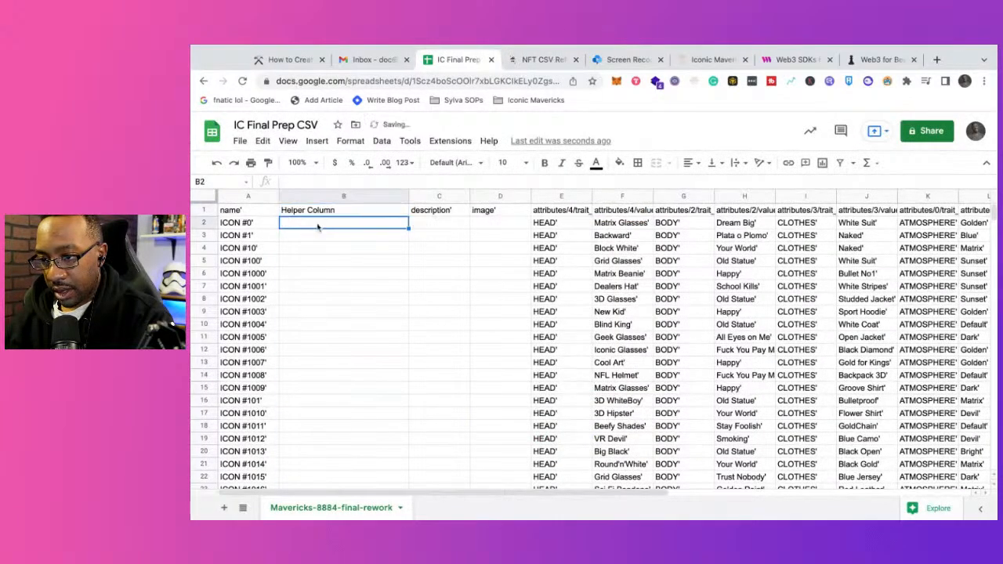
click(252, 213)
click(316, 181)
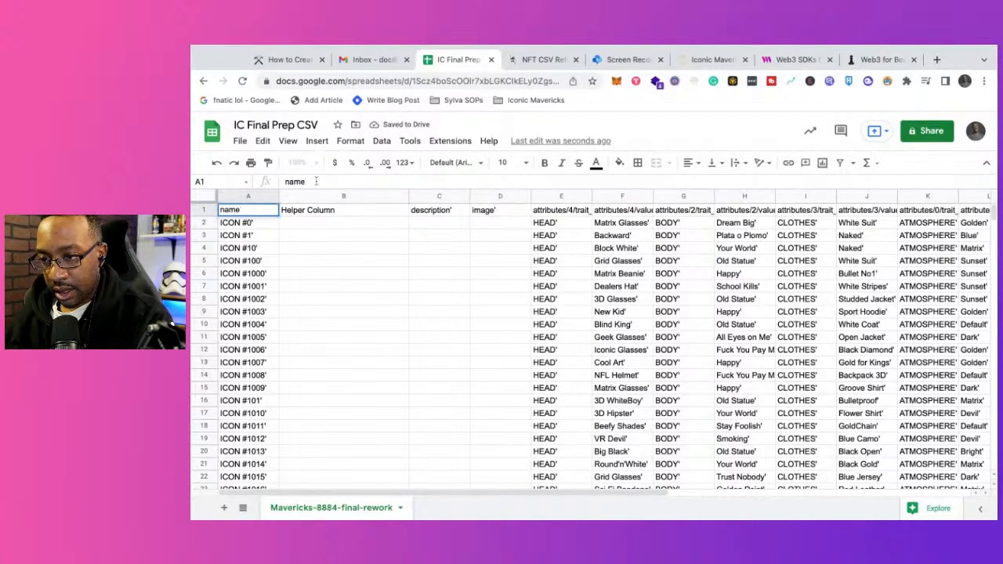
key(Return)
click(365, 213)
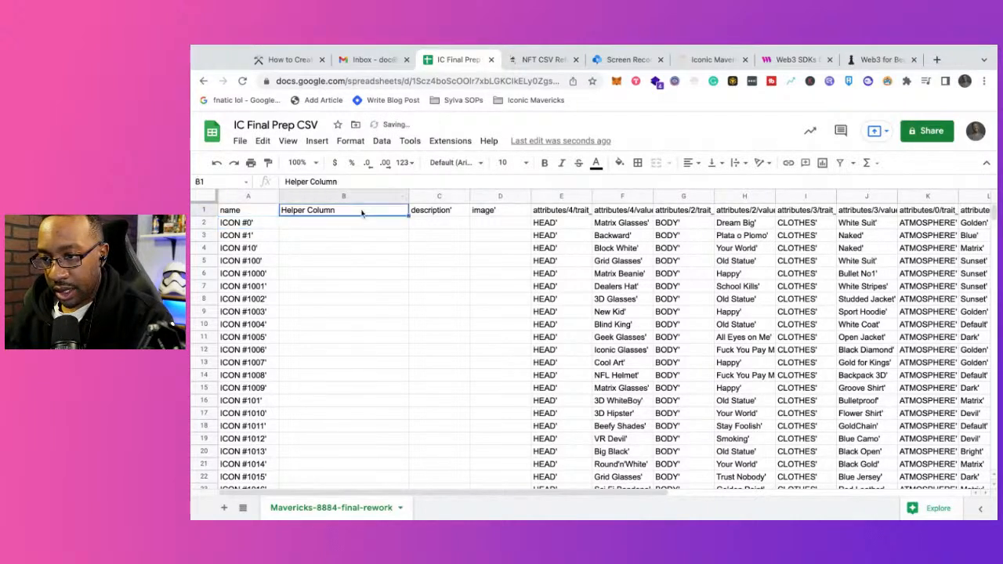
click(413, 210)
click(328, 181)
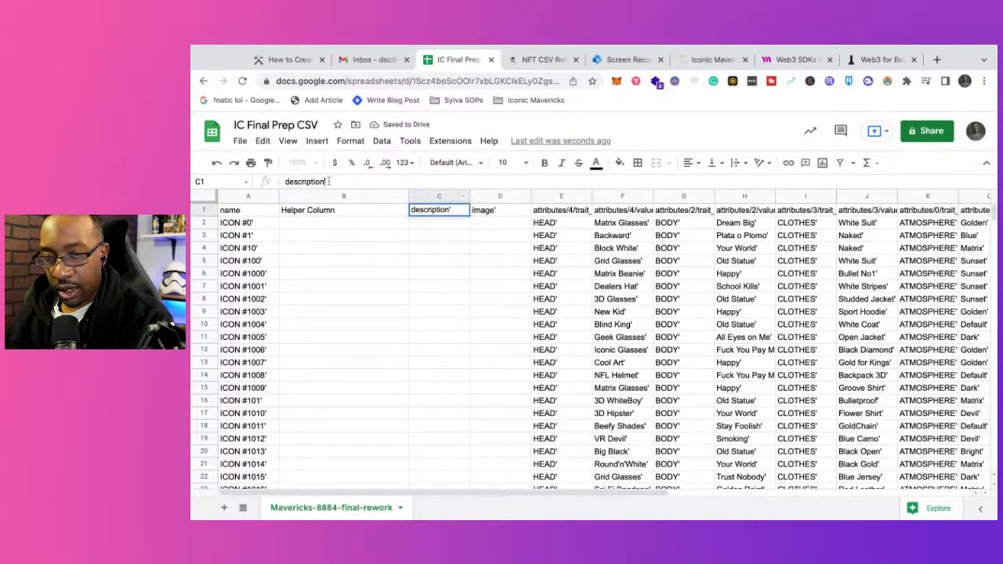
click(486, 211)
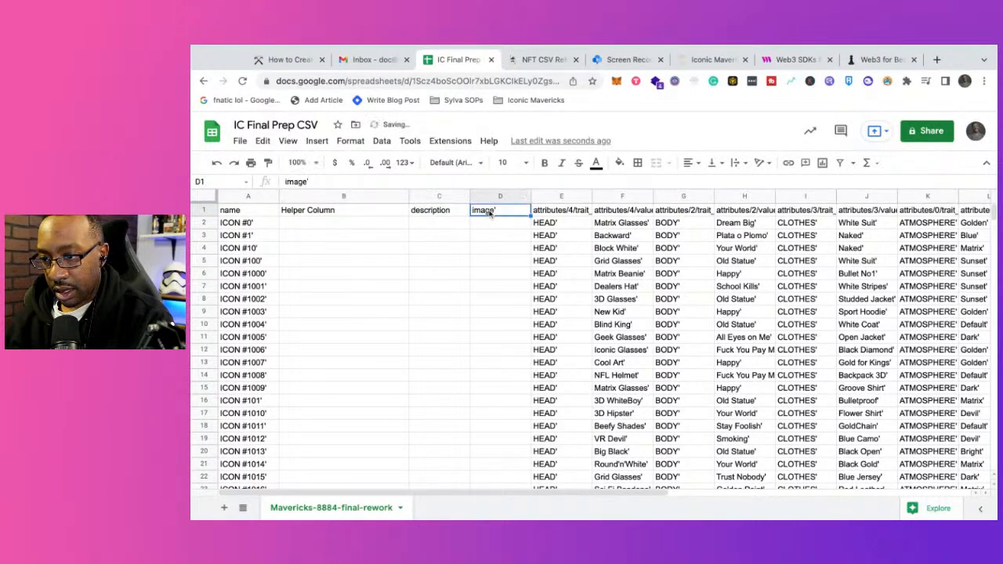
click(314, 181)
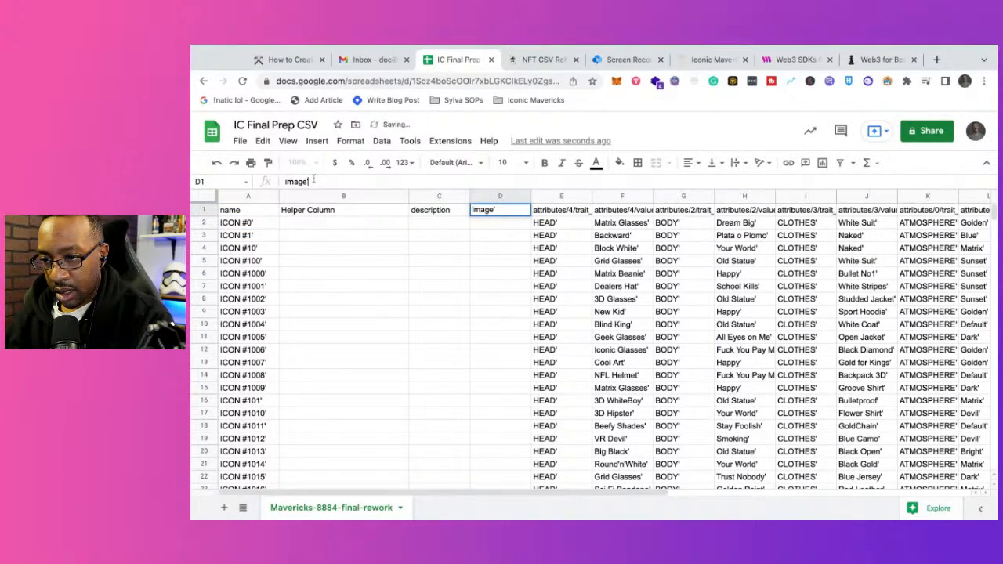
click(442, 227)
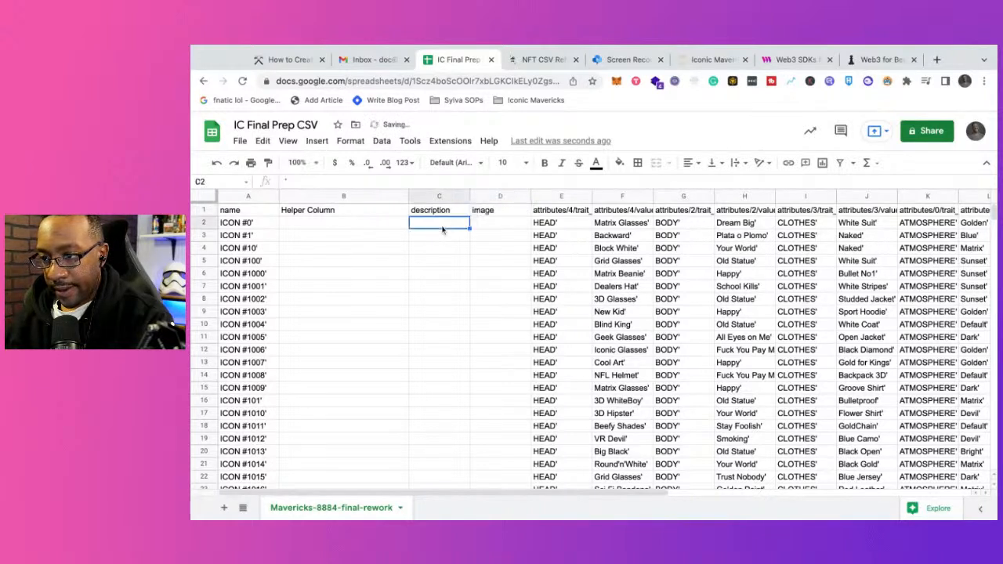
Step: Copy the formula =ARRAYFORMULA(REGEXREPLACE(A2:A,"\D+", "")) from the Notion guide into cell B2 of IC Final Prep CSV
click(359, 224)
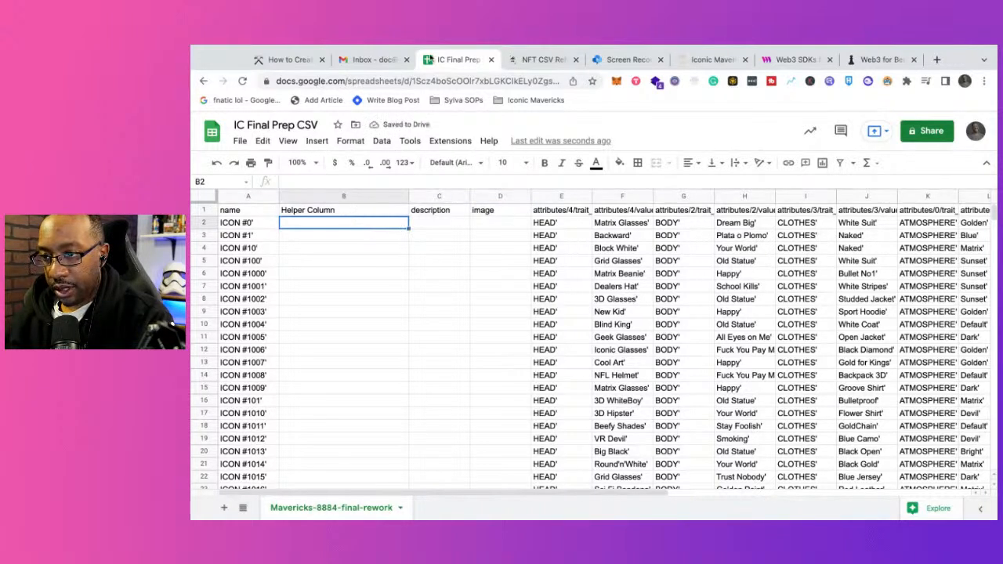
click(509, 62)
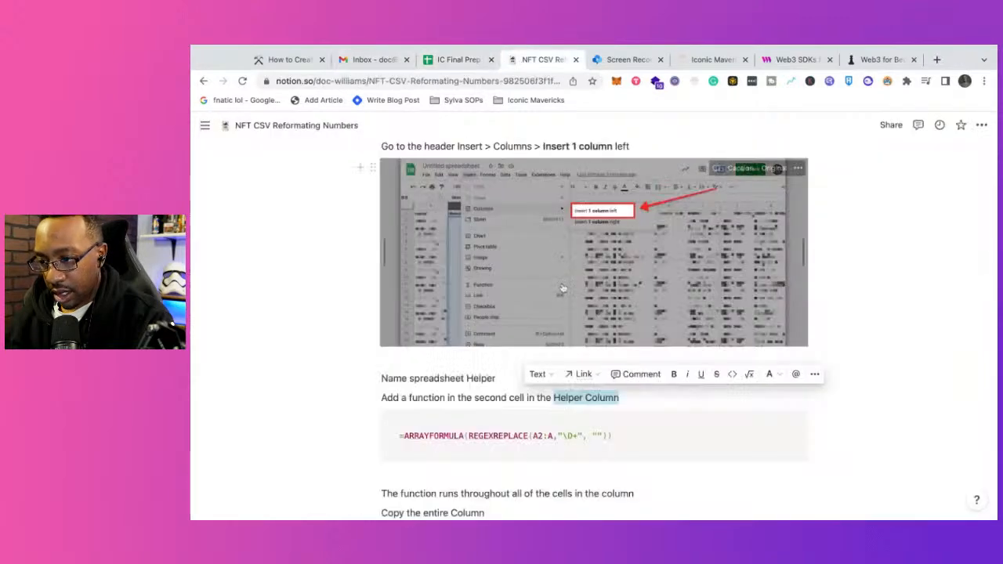
scroll(596, 345, down, 1)
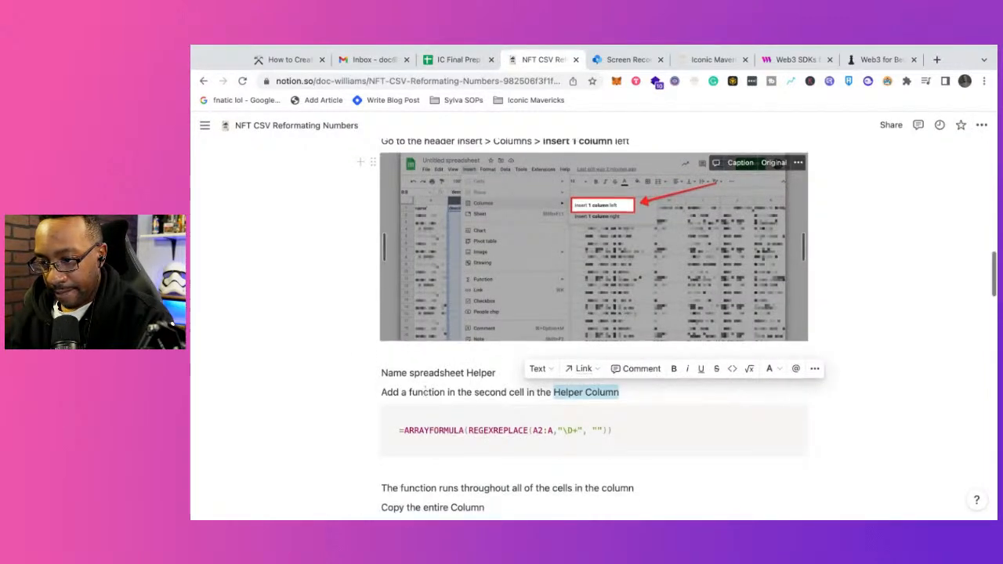
mouse_move(619, 430)
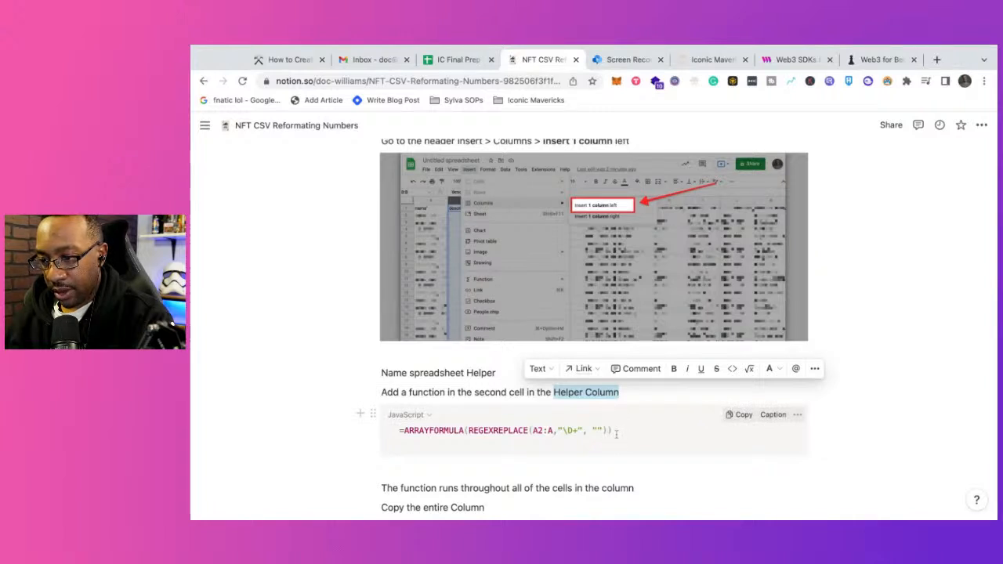
drag(617, 433, 398, 432)
key(ctrl+c)
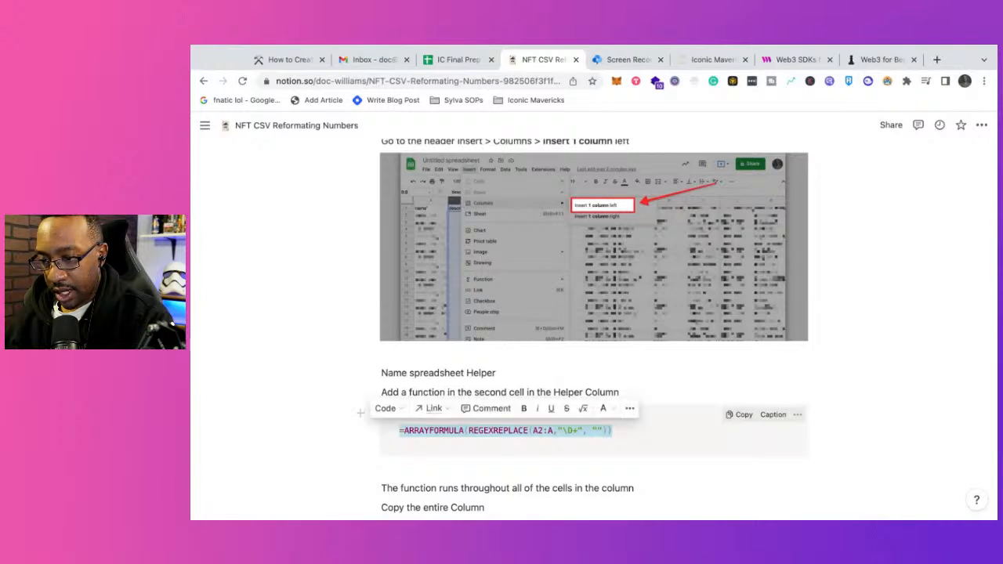
click(459, 60)
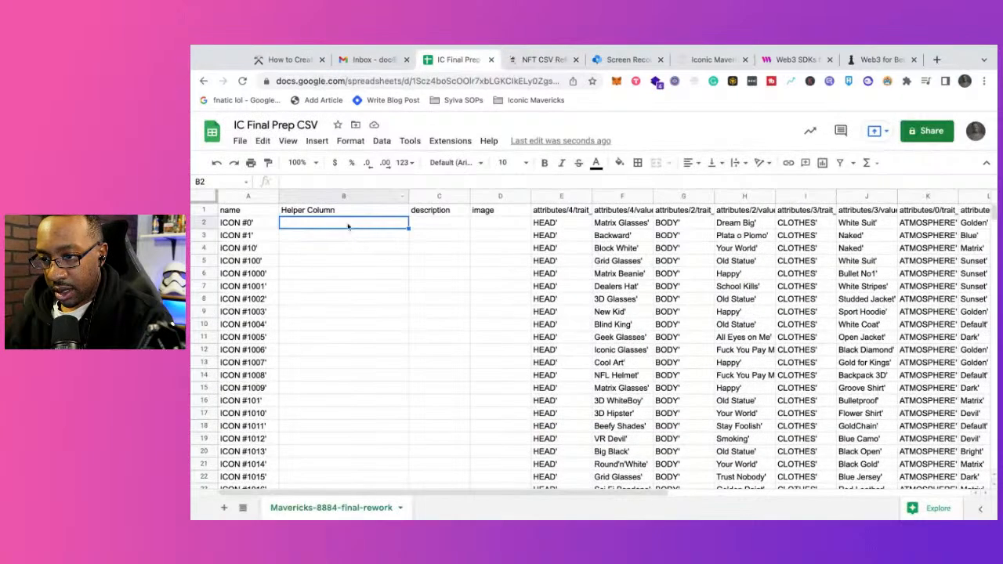
key(ctrl+v)
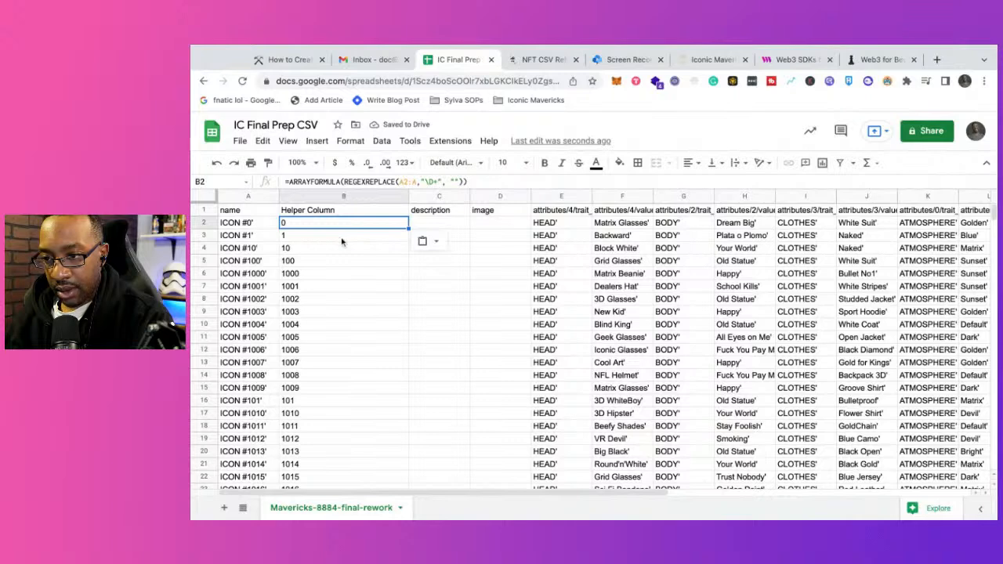
Step: Switch to the Notion guide, read what follows the formula, and extend the copy instruction to read "Copy the entire Column B"
click(372, 59)
click(531, 61)
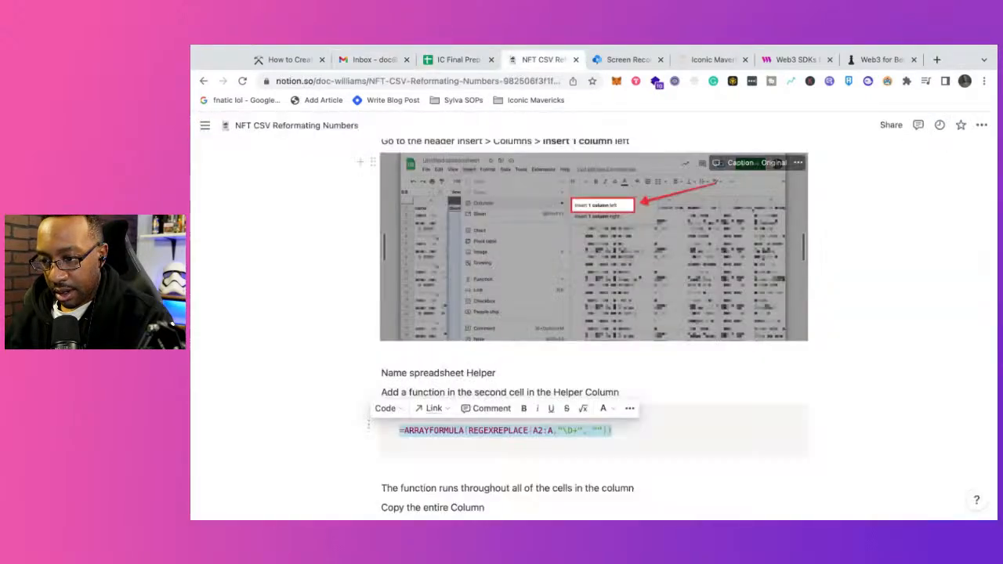
click(416, 442)
scroll(416, 442, down, 3)
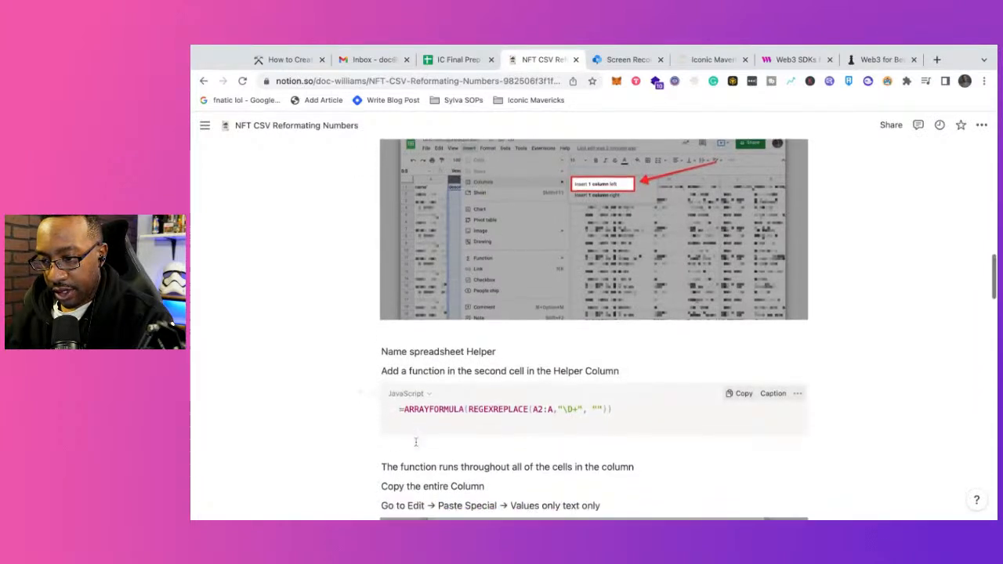
scroll(418, 445, down, 1)
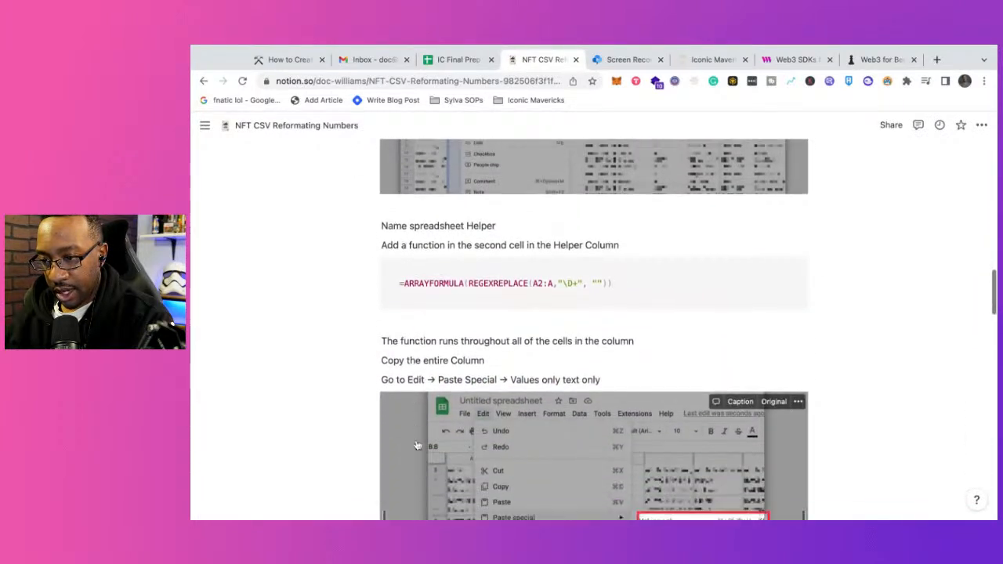
scroll(472, 367, down, 4)
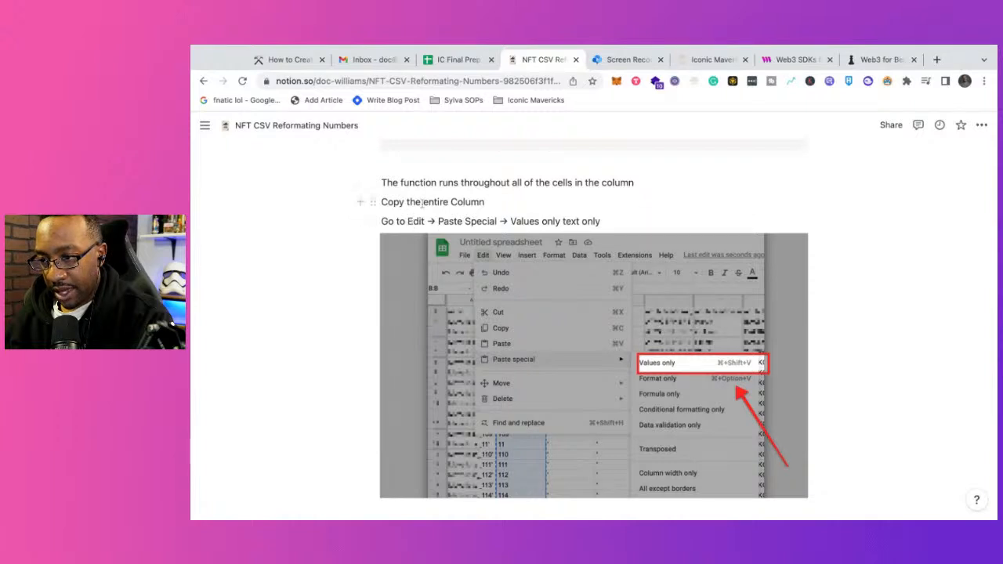
scroll(430, 213, up, 2)
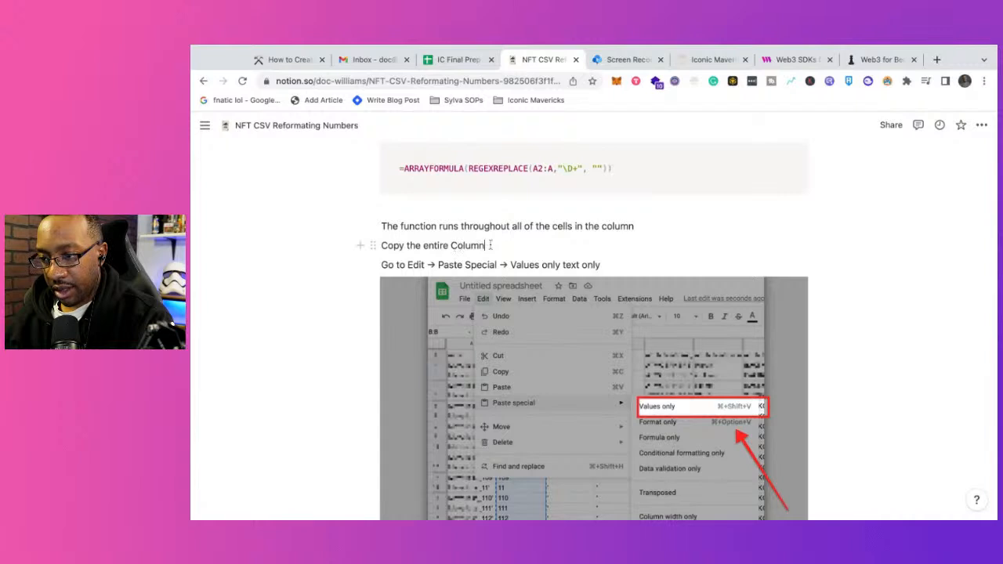
click(491, 245)
text(B)
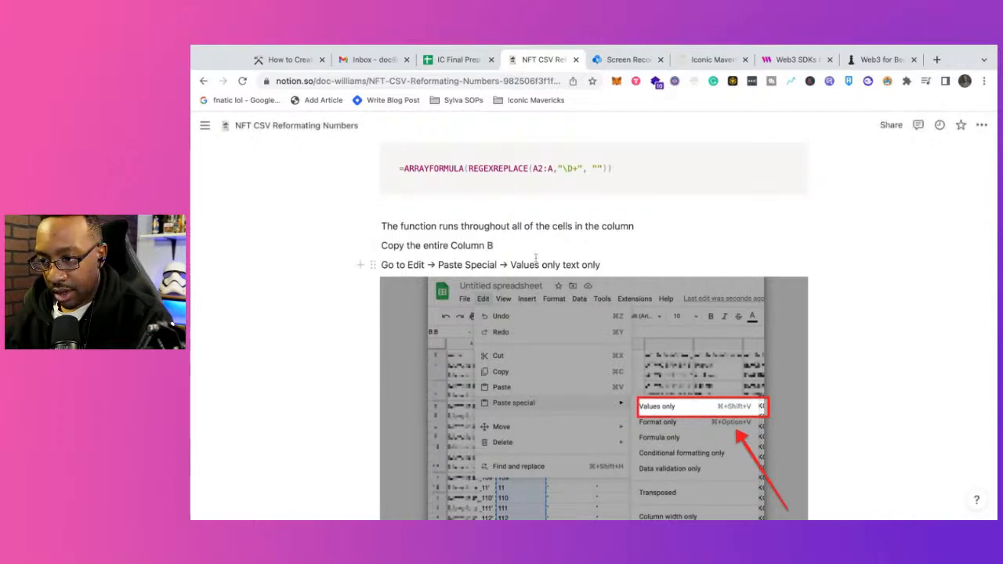
Step: Locate column B in IC Final Prep CSV and review the Notion guide's instructions for pasting it as values only
click(459, 59)
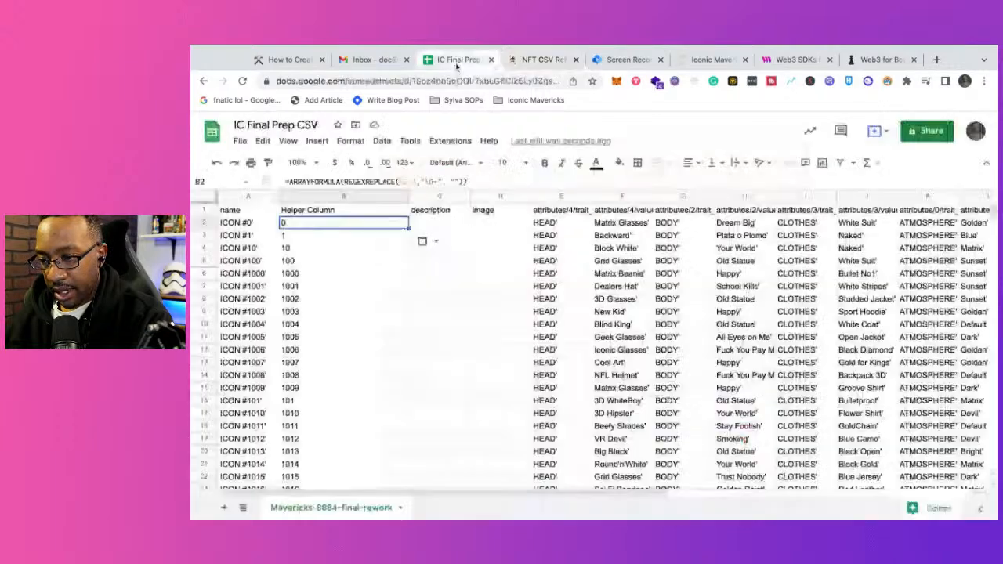
click(329, 196)
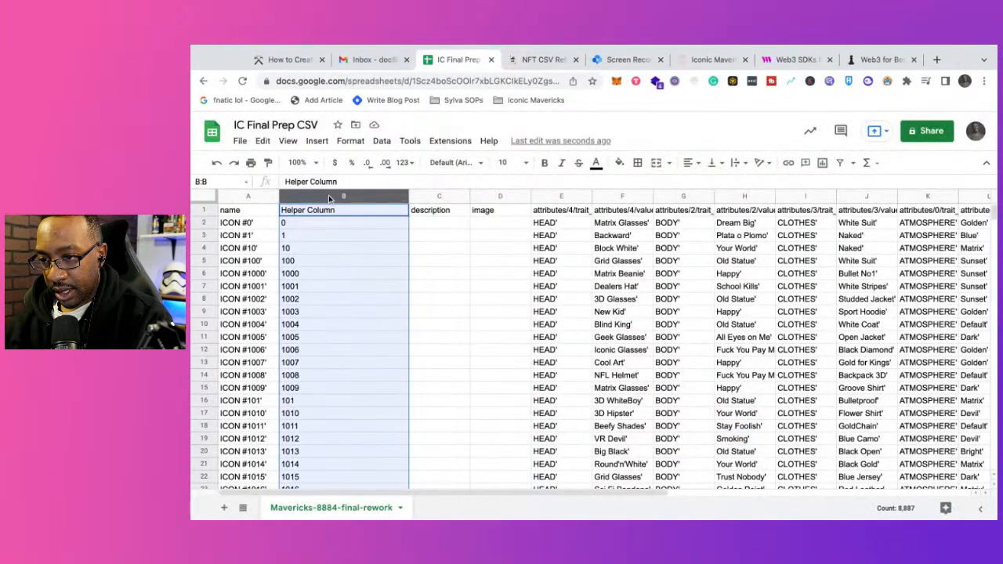
click(541, 59)
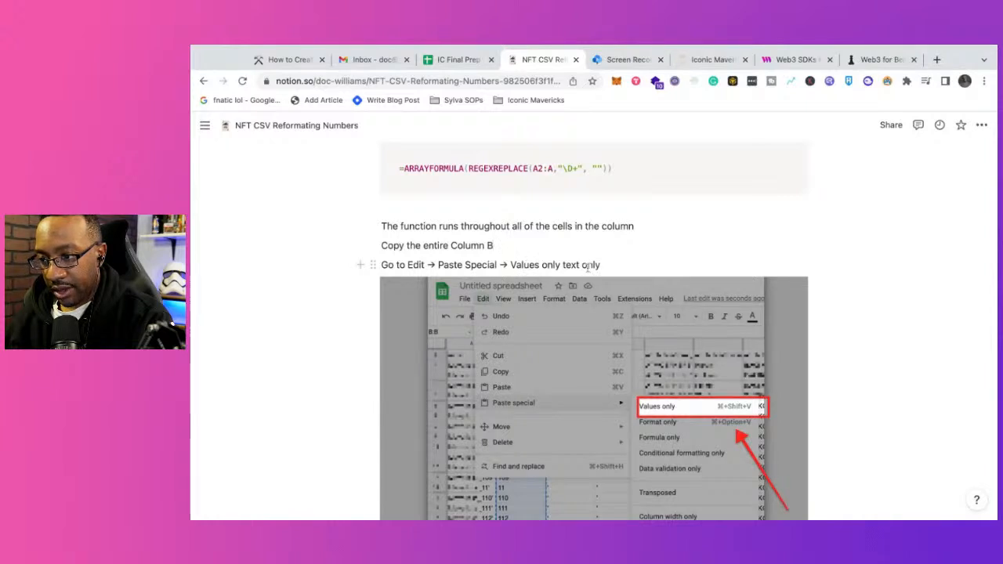
scroll(616, 269, down, 5)
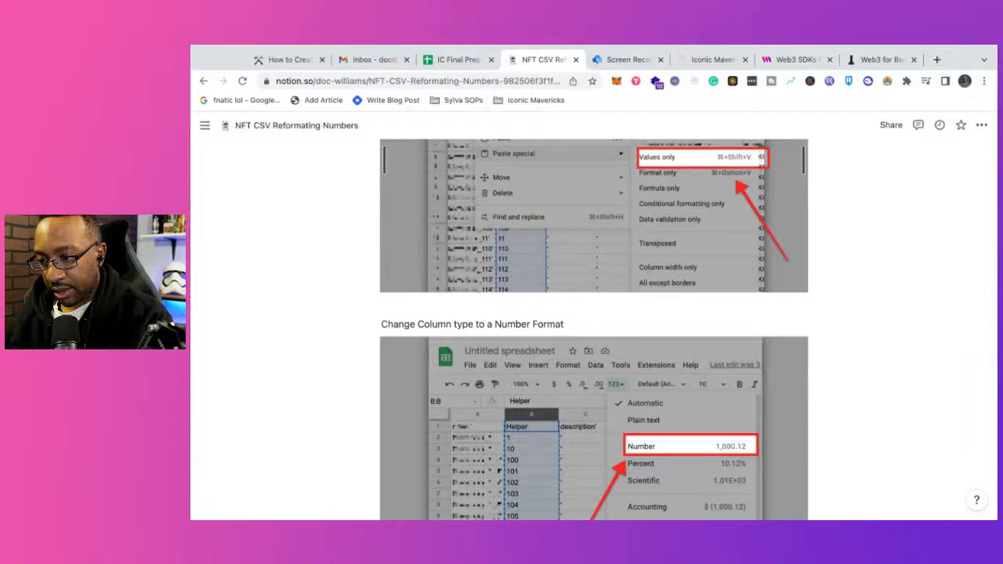
scroll(594, 329, up, 1)
scroll(595, 330, up, 1)
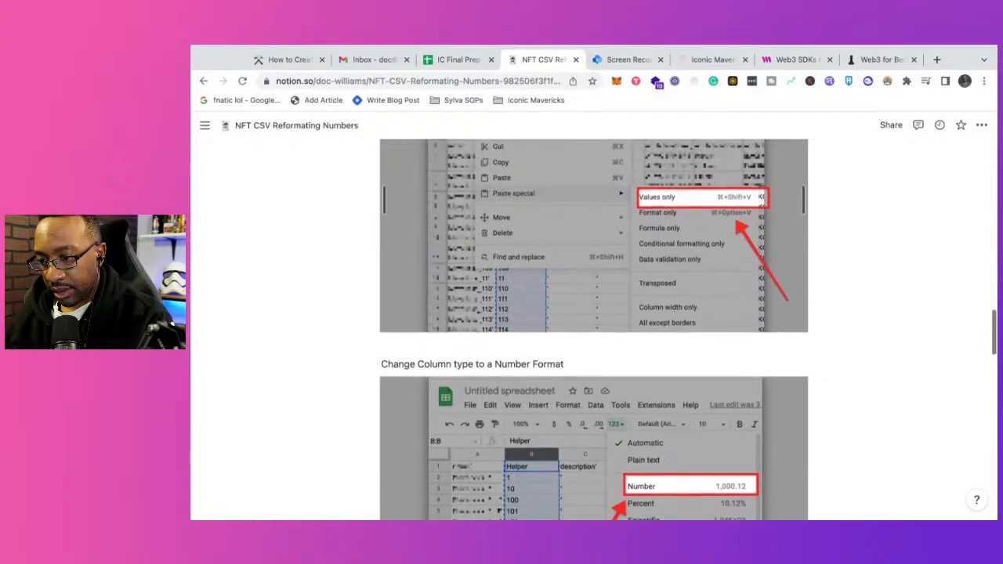
scroll(594, 330, up, 5)
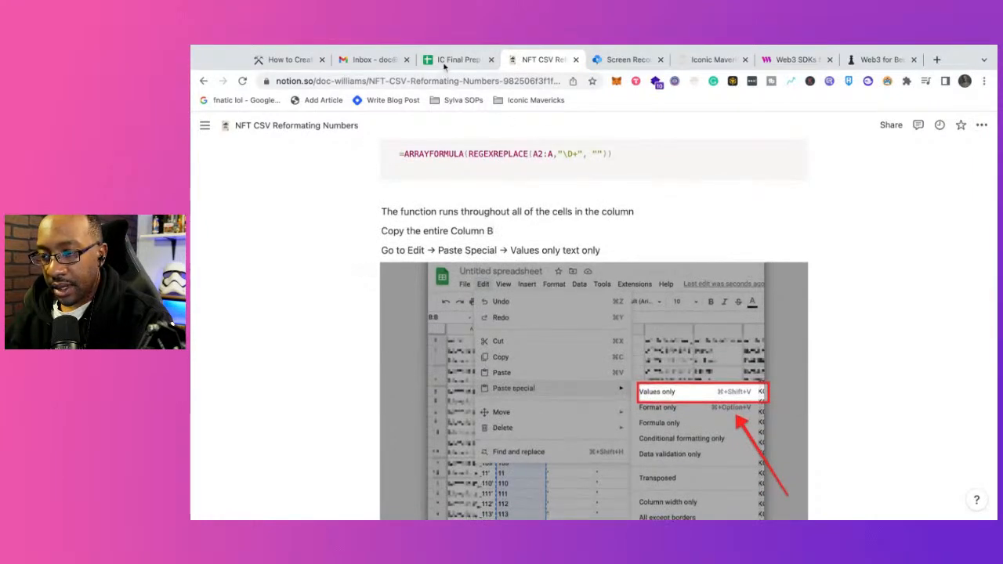
Step: Switch to IC Final Prep CSV, copy the entire column B and paste it back over itself as values only
click(456, 59)
click(319, 196)
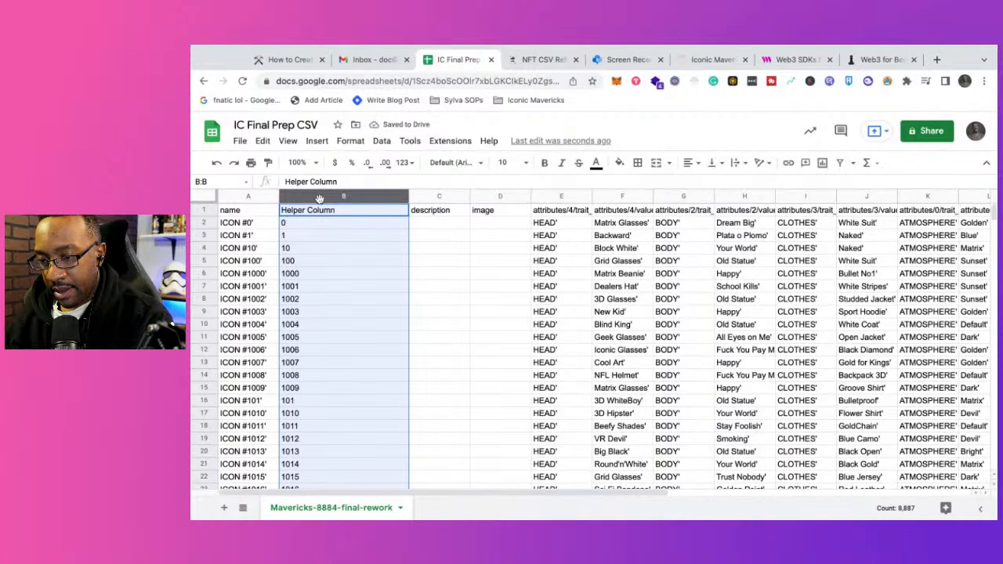
key(ctrl+c)
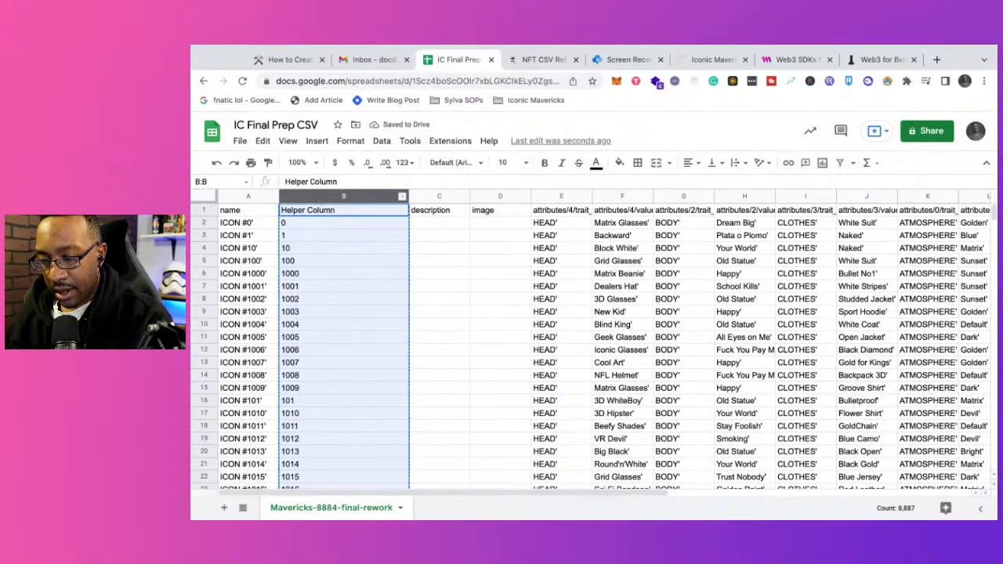
click(265, 141)
mouse_move(343, 276)
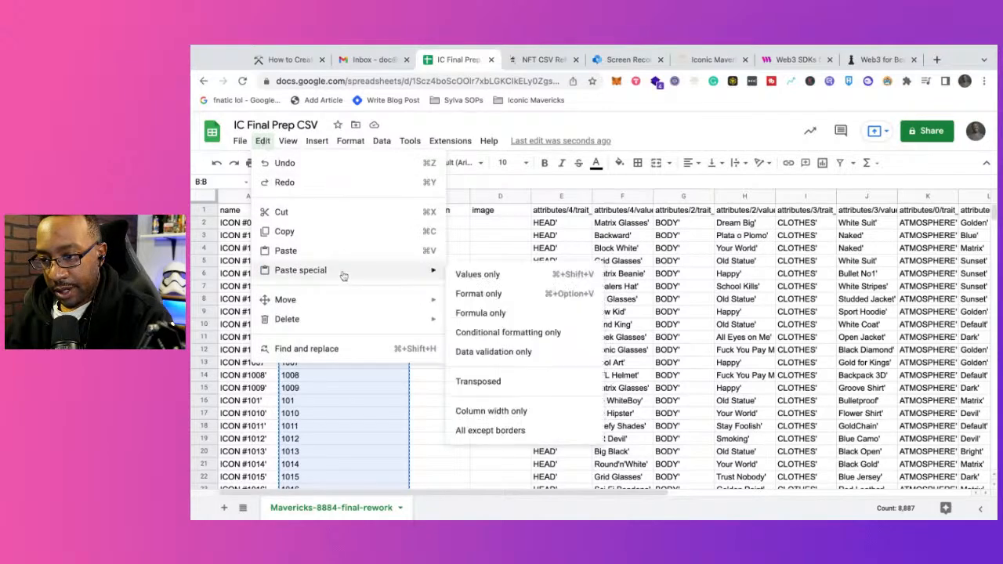
click(461, 279)
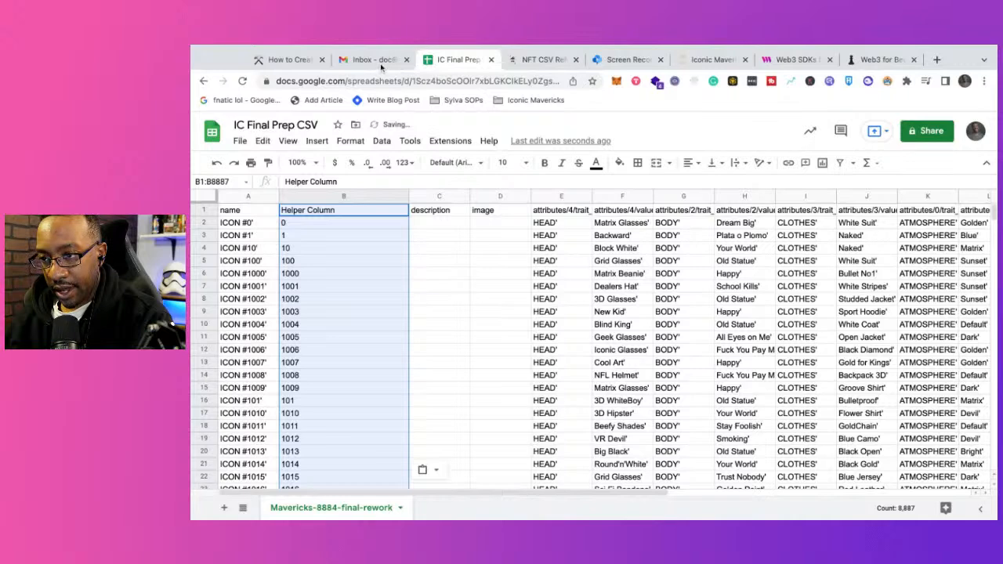
Step: Check the Notion guide's column type instruction and apply the Number format to the whole Helper Column in IC Final Prep CSV
click(533, 60)
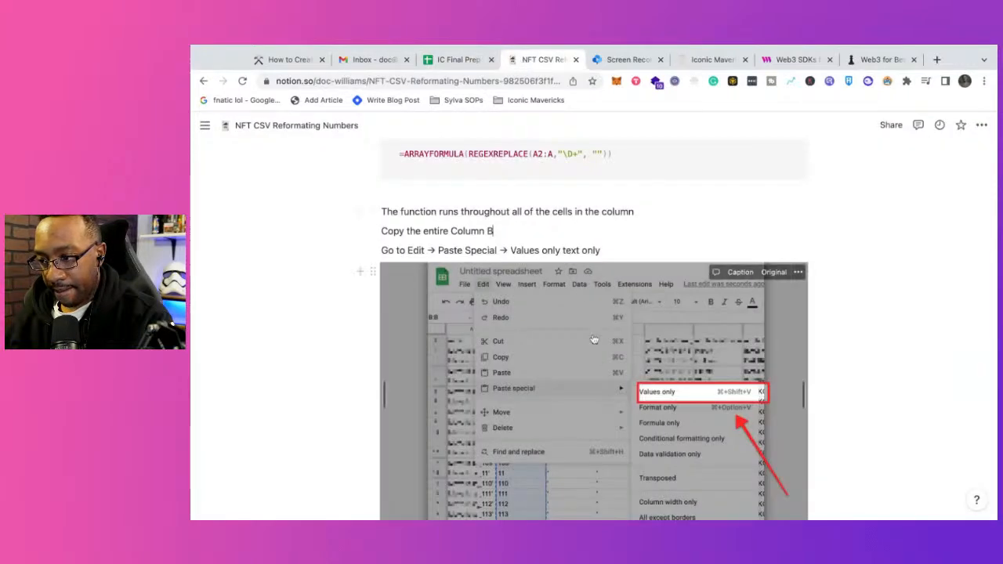
scroll(594, 339, down, 2)
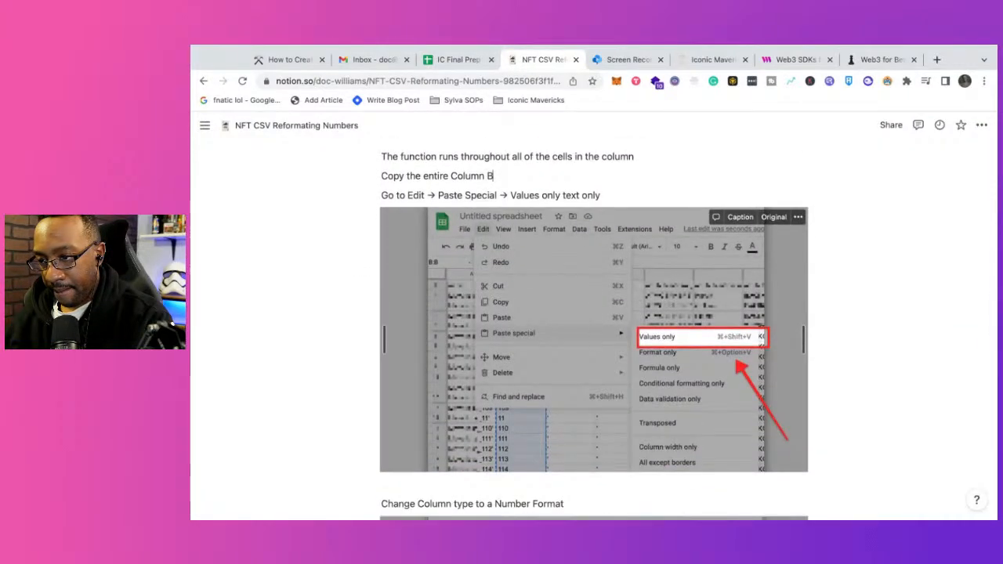
scroll(593, 359, down, 3)
scroll(586, 442, down, 2)
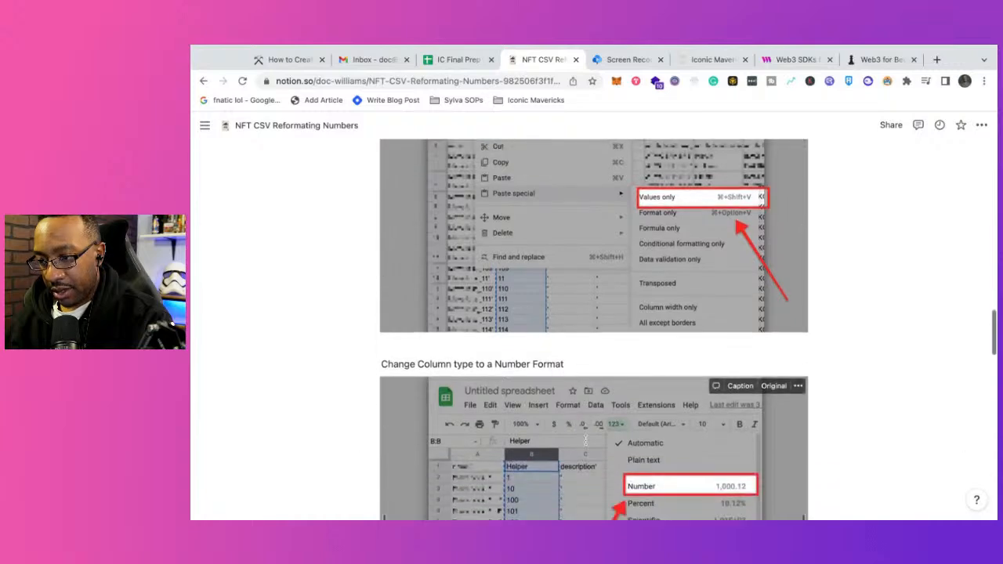
scroll(586, 441, down, 5)
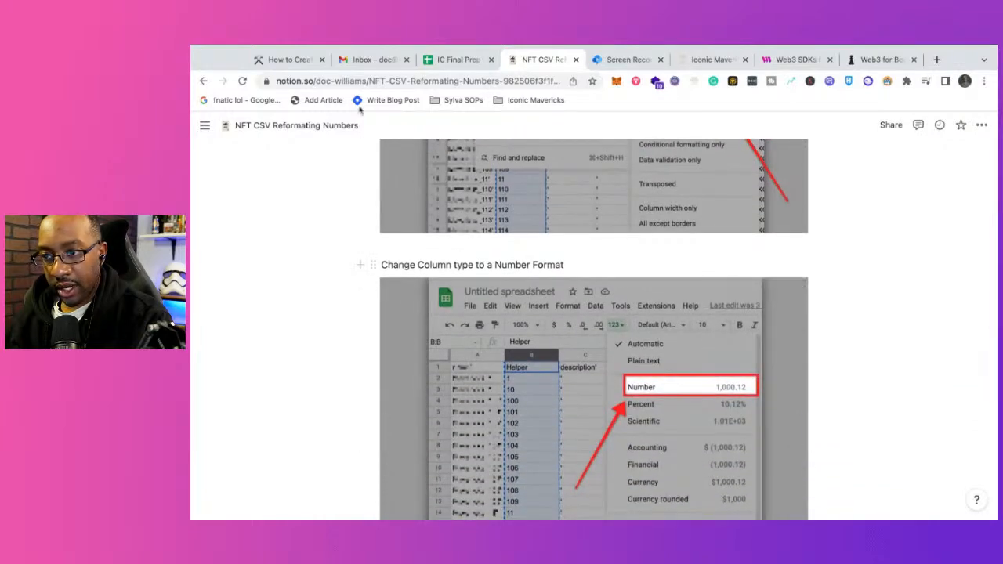
click(459, 60)
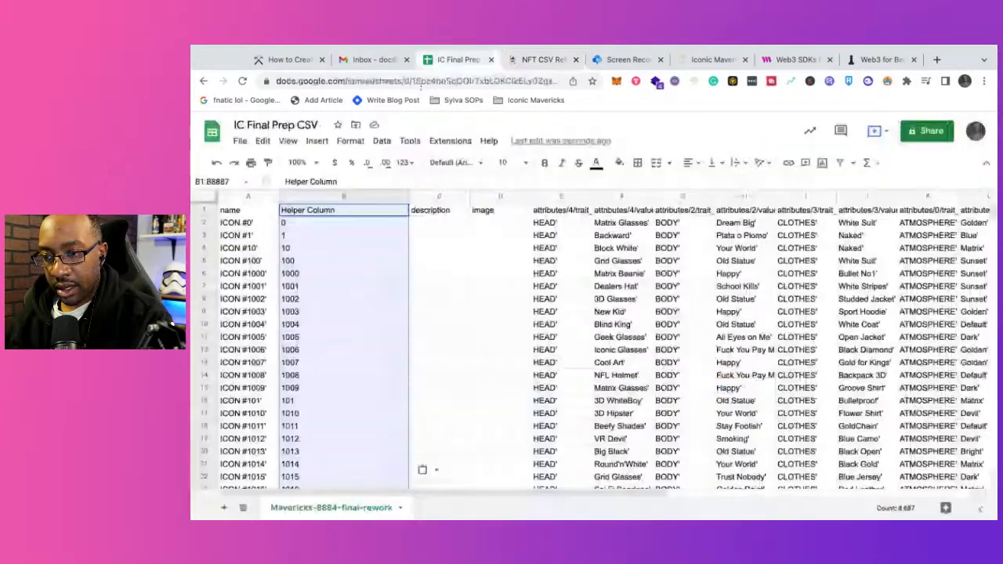
click(327, 199)
click(350, 142)
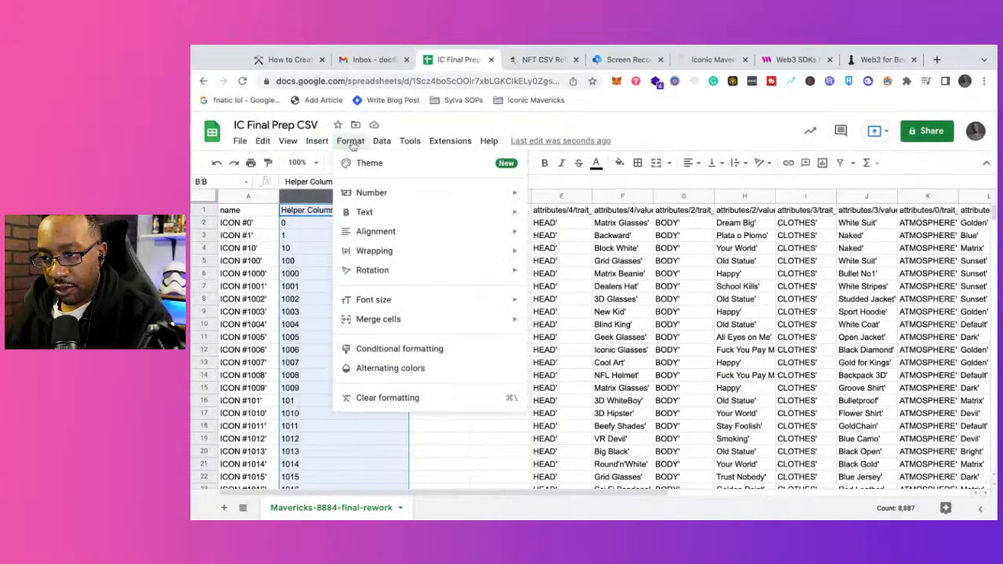
mouse_move(368, 195)
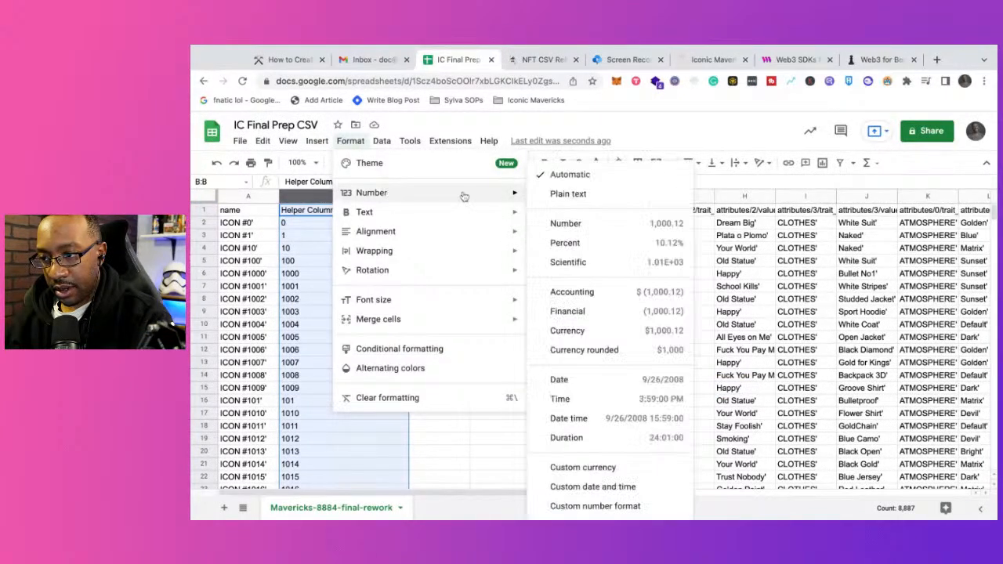
click(567, 224)
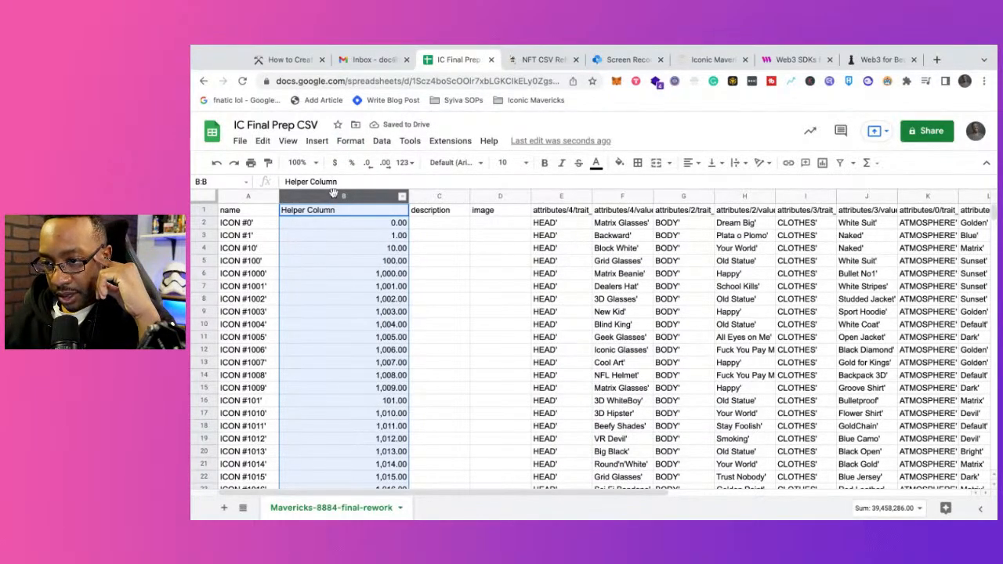
Step: Follow the Notion guide's decimal places instruction and reduce column B of IC Final Prep CSV to zero decimal places
click(522, 58)
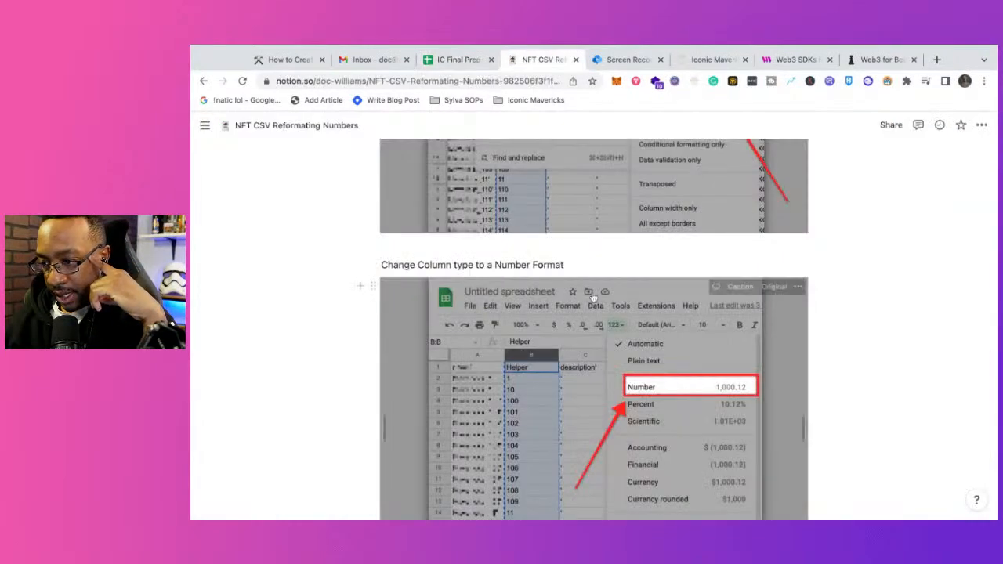
scroll(593, 298, down, 10)
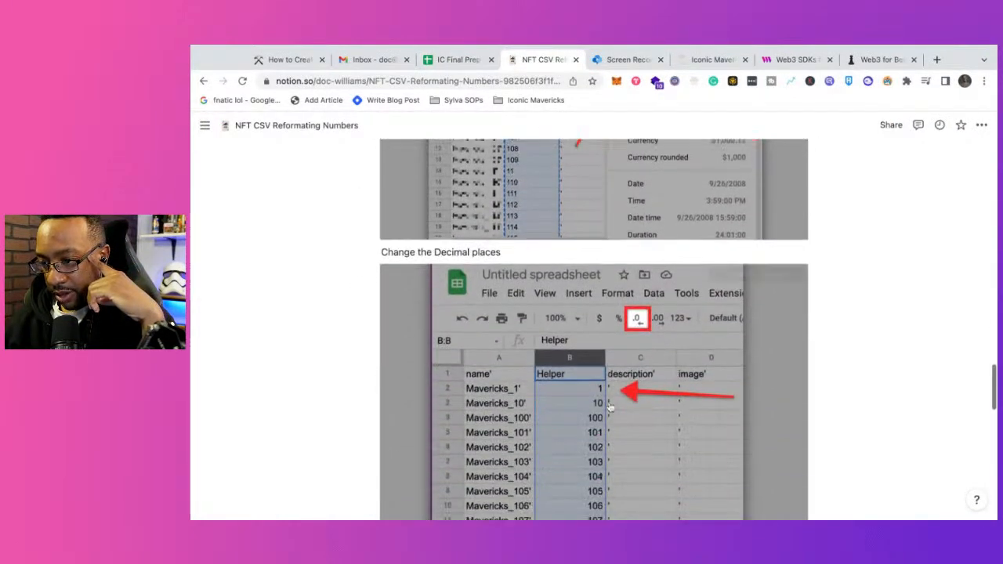
click(456, 60)
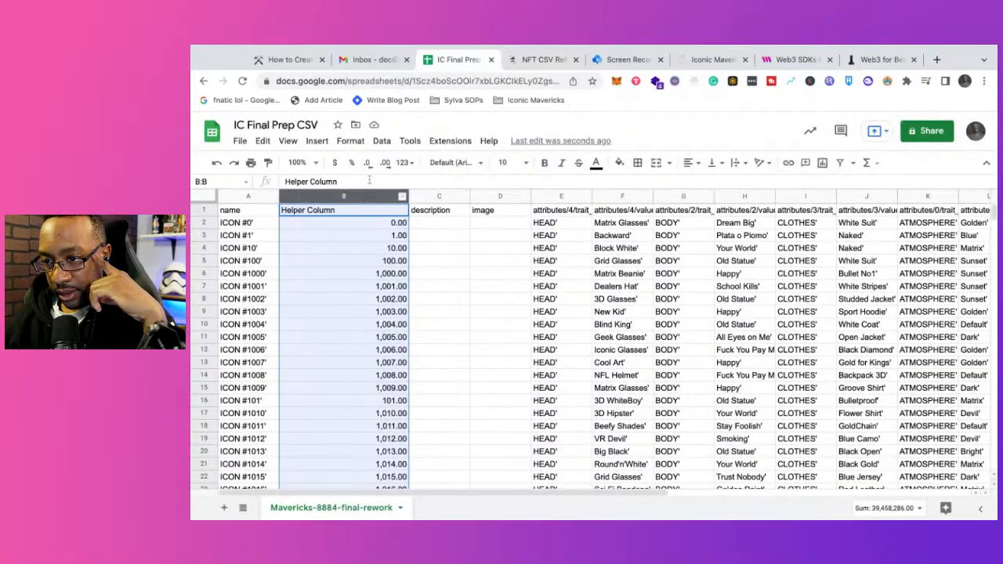
click(367, 164)
click(367, 164)
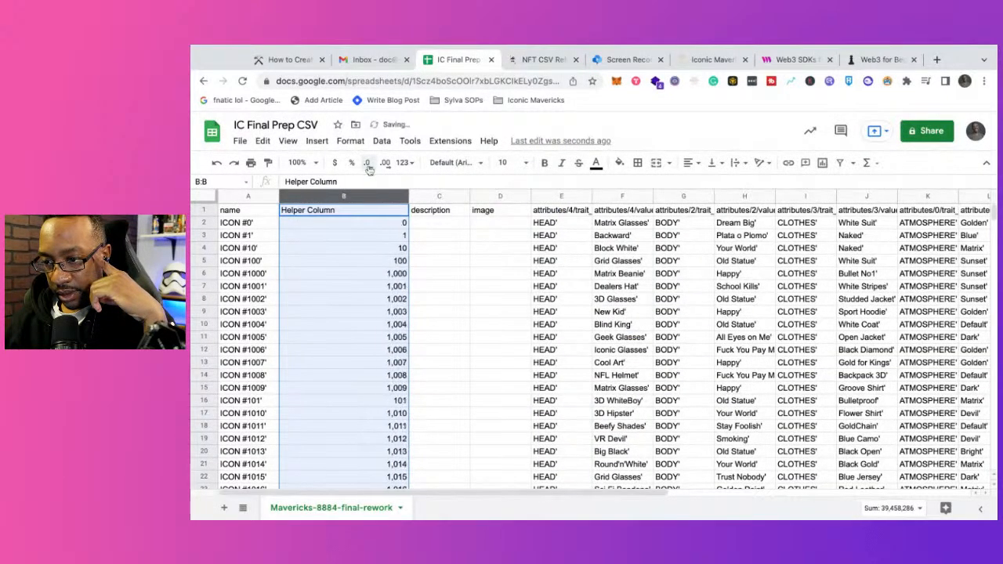
click(357, 274)
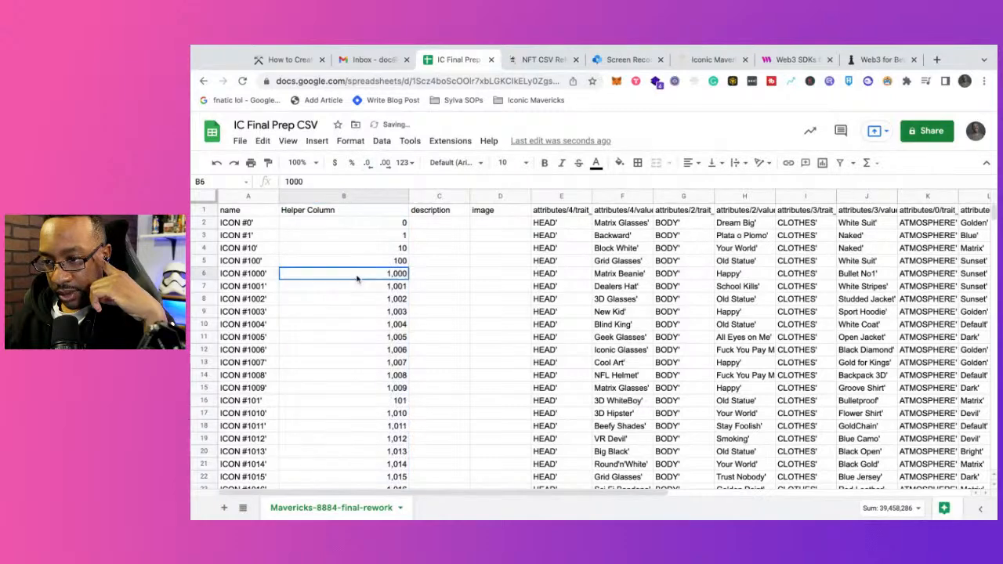
click(344, 195)
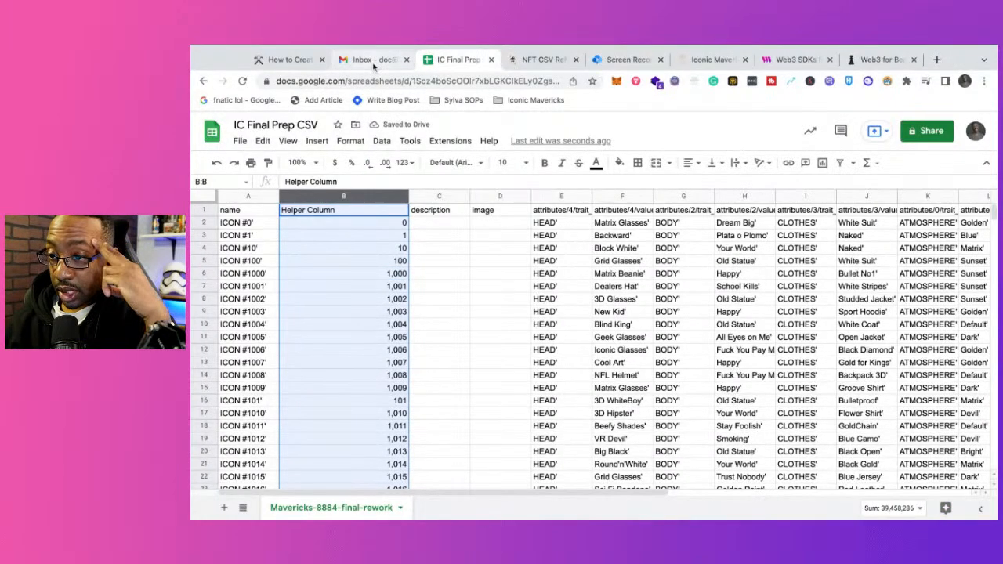
Step: Read the filter instructions in the Notion guide and create a filter across the entire sheet in IC Final Prep CSV
click(521, 61)
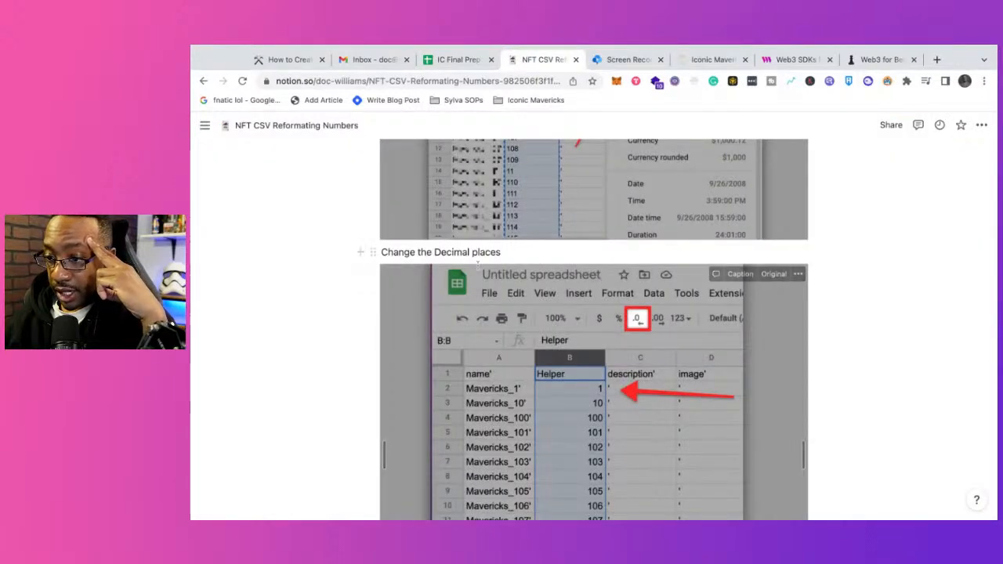
scroll(478, 267, down, 1)
scroll(478, 265, down, 5)
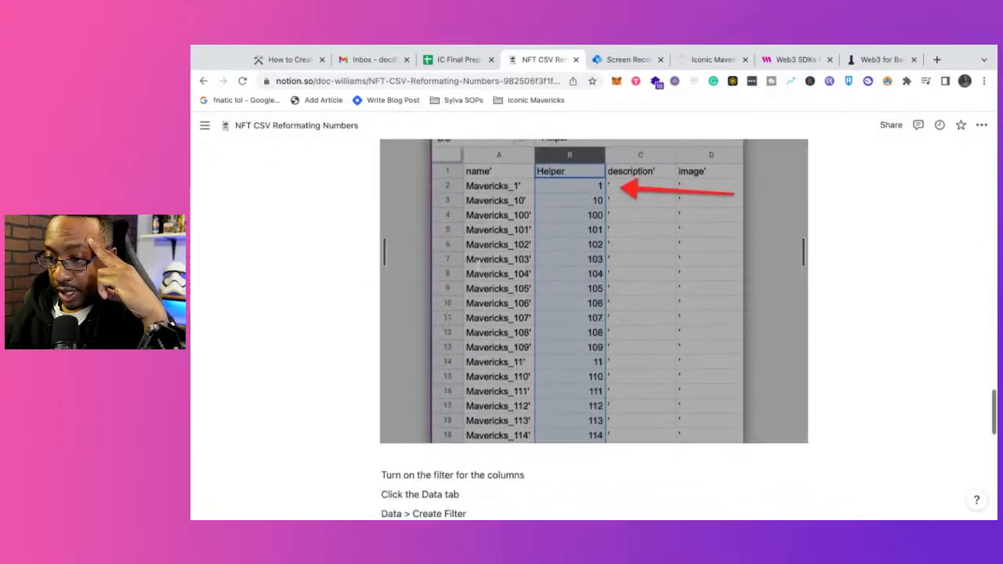
scroll(396, 191, down, 2)
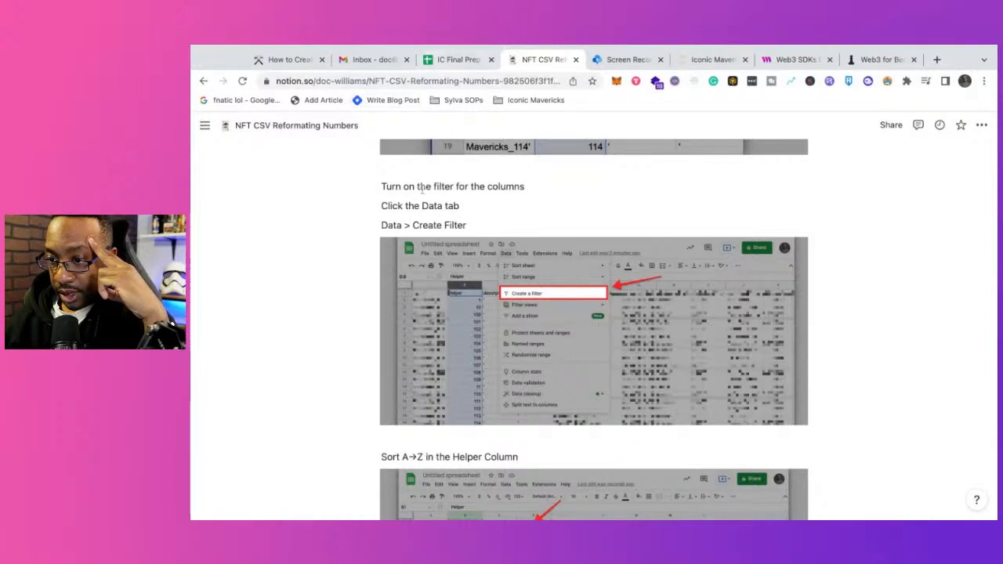
click(461, 60)
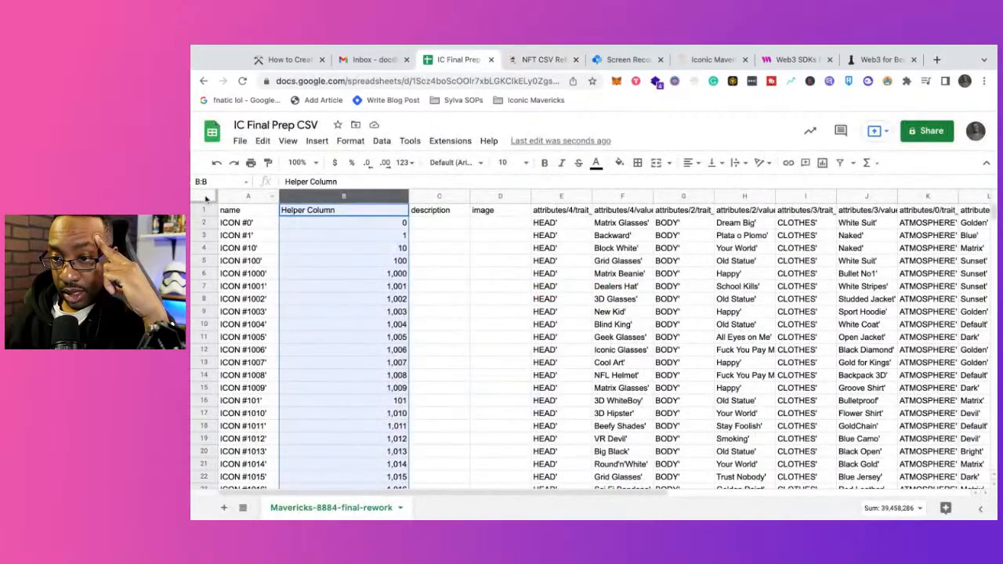
click(206, 198)
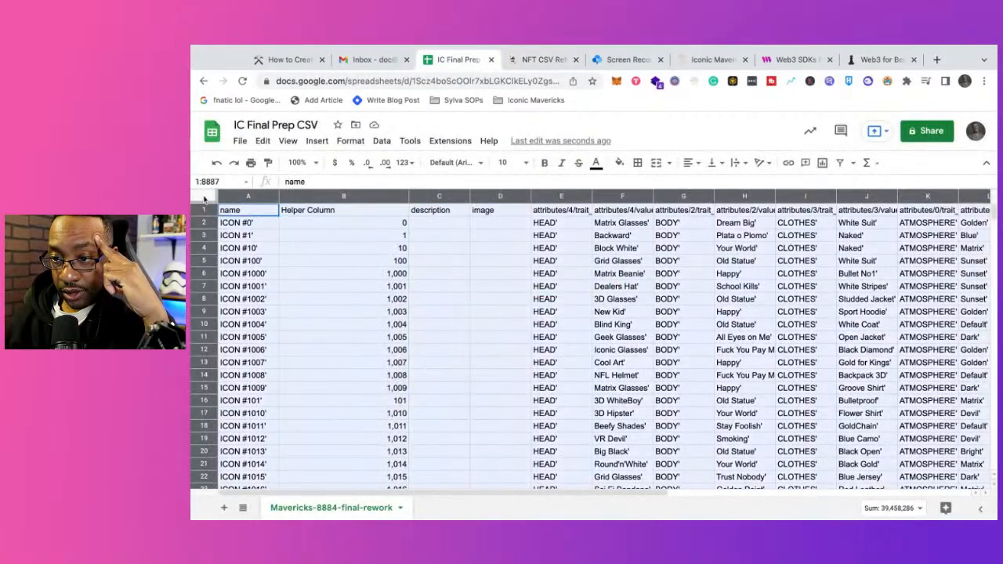
click(381, 142)
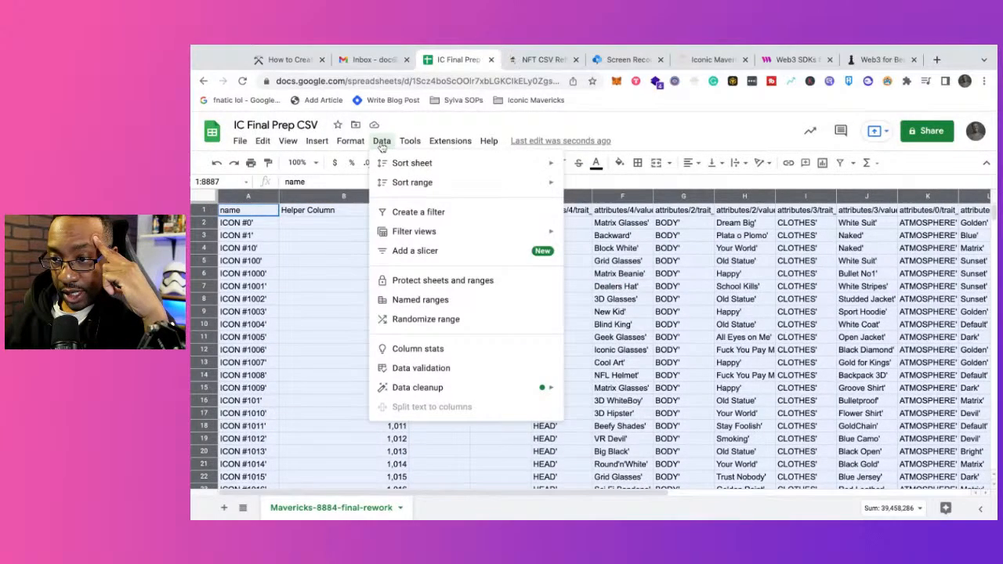
click(429, 213)
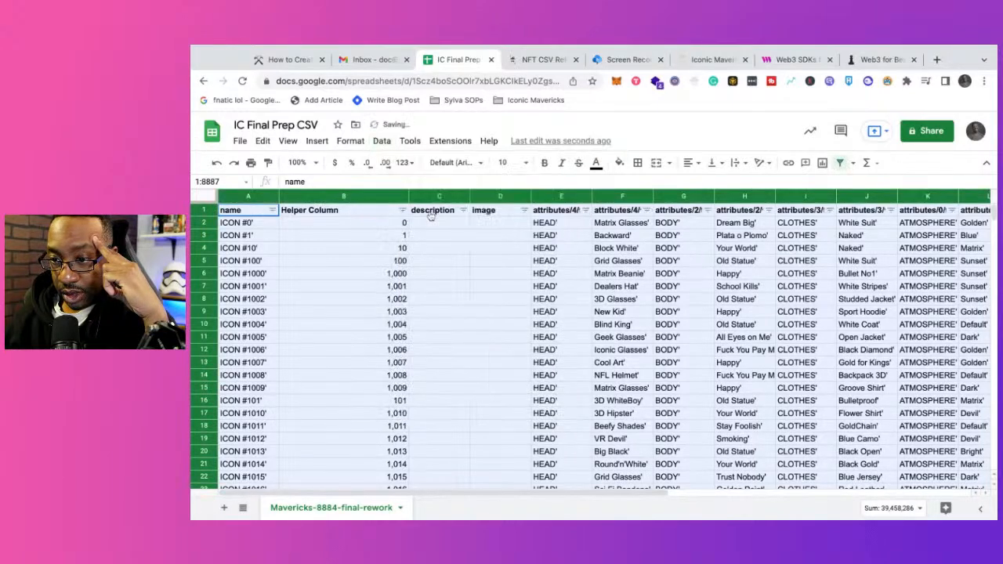
Step: Check the sort instruction in the Notion guide and sort the Helper Column A → Z in IC Final Prep CSV
click(544, 60)
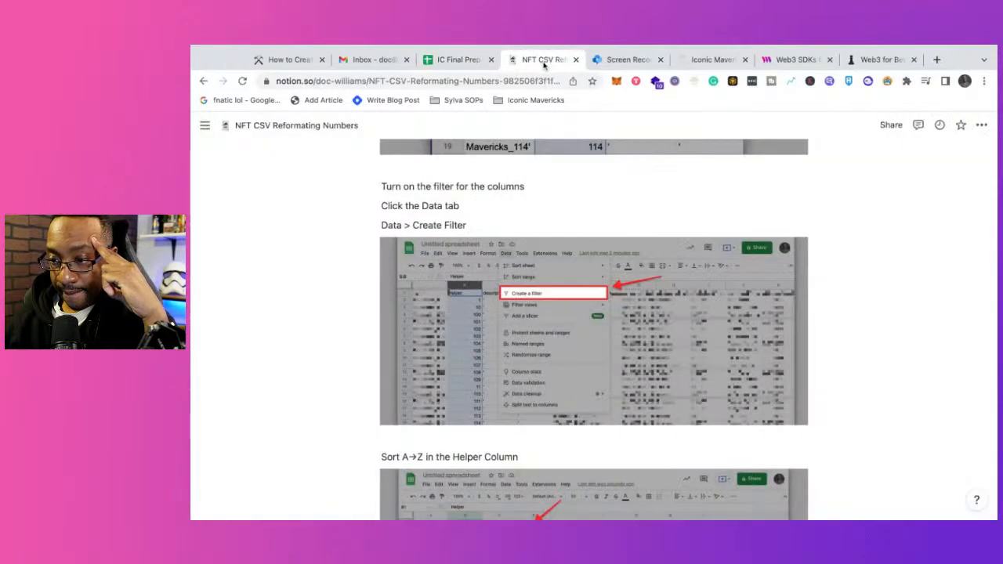
scroll(618, 298, down, 2)
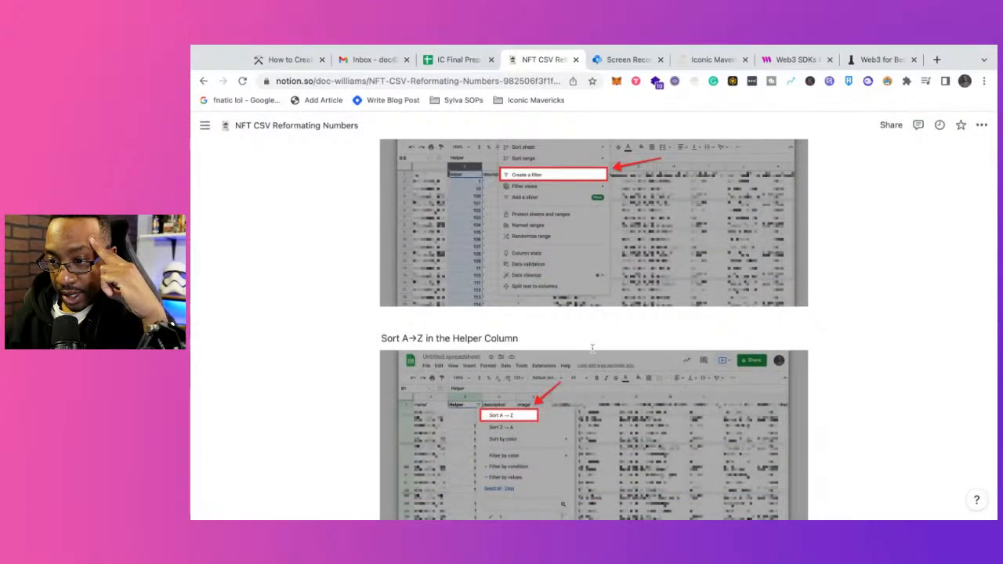
scroll(590, 348, up, 2)
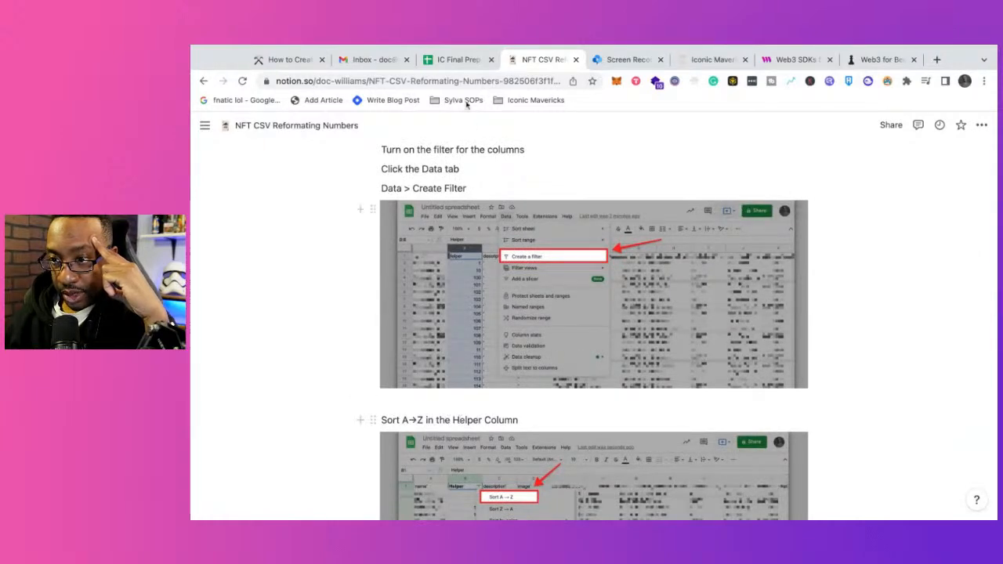
click(459, 60)
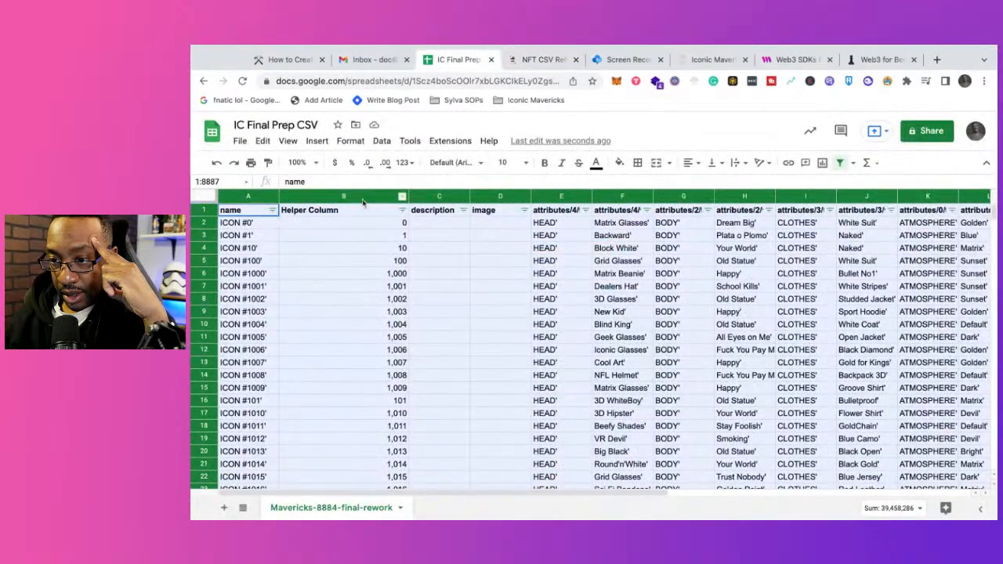
click(401, 196)
click(402, 211)
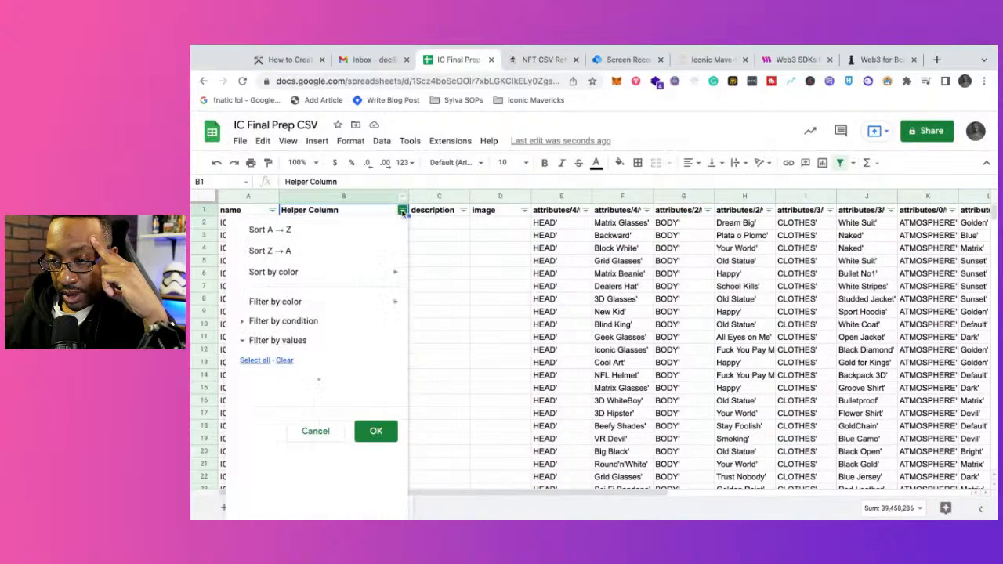
click(355, 232)
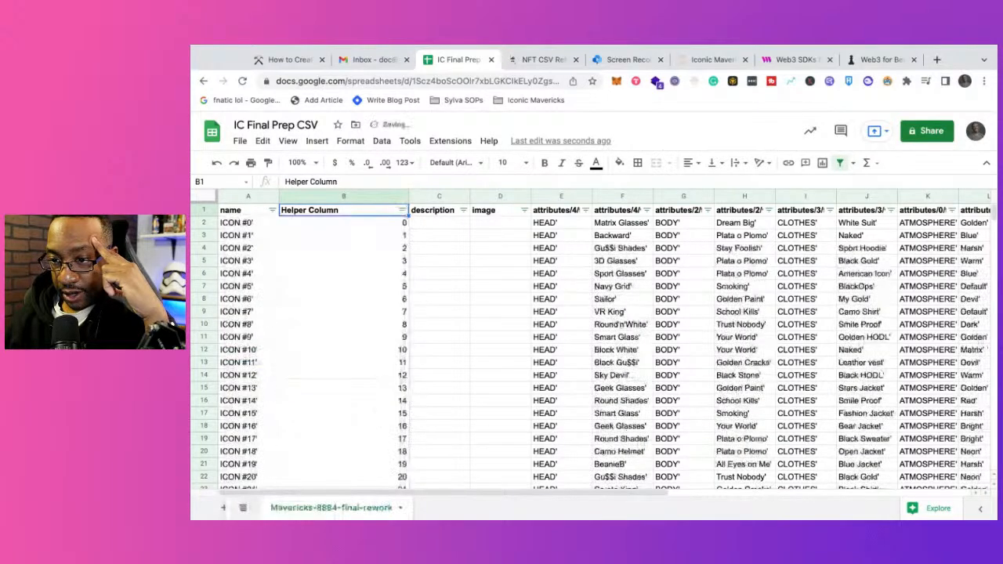
click(354, 248)
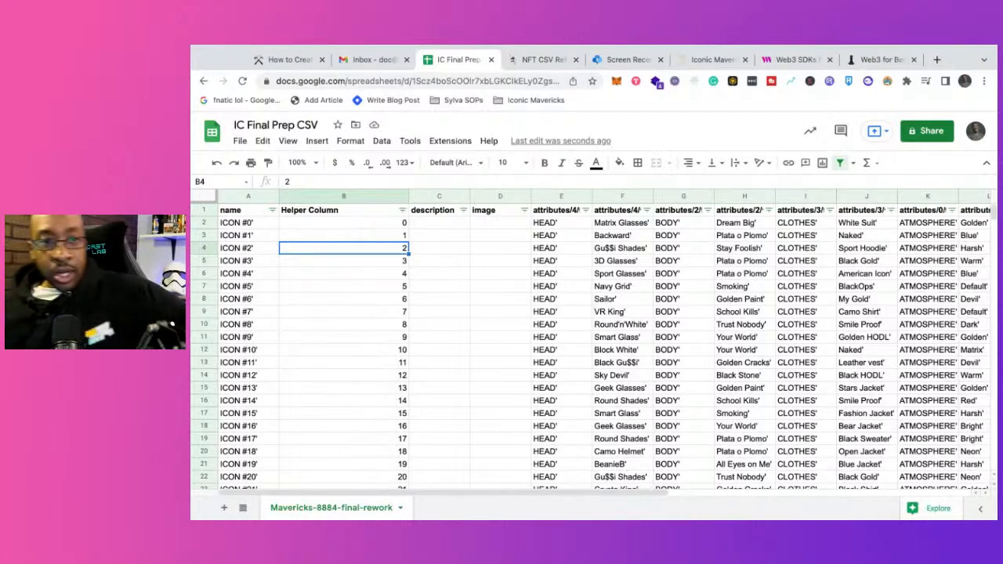
click(365, 300)
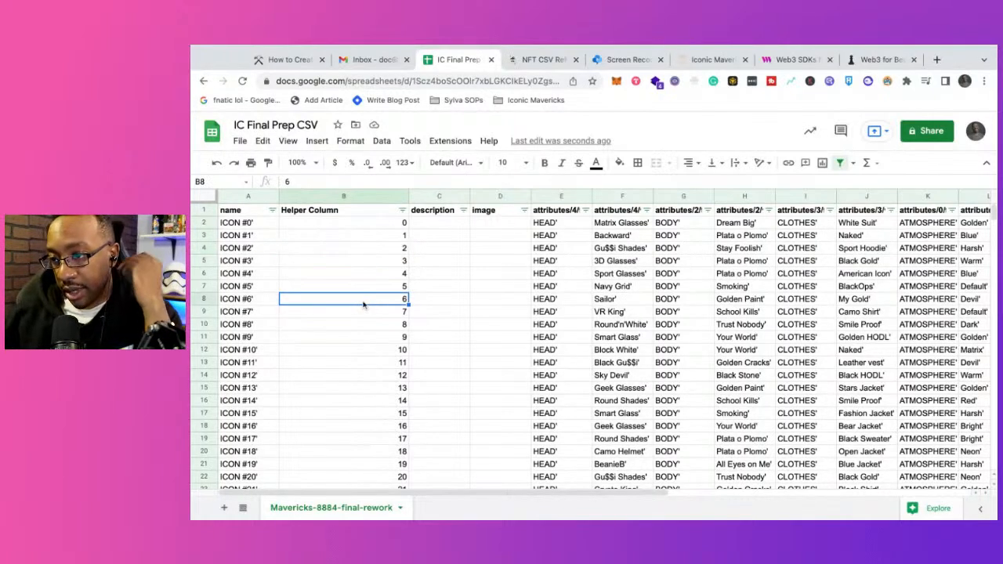
click(350, 223)
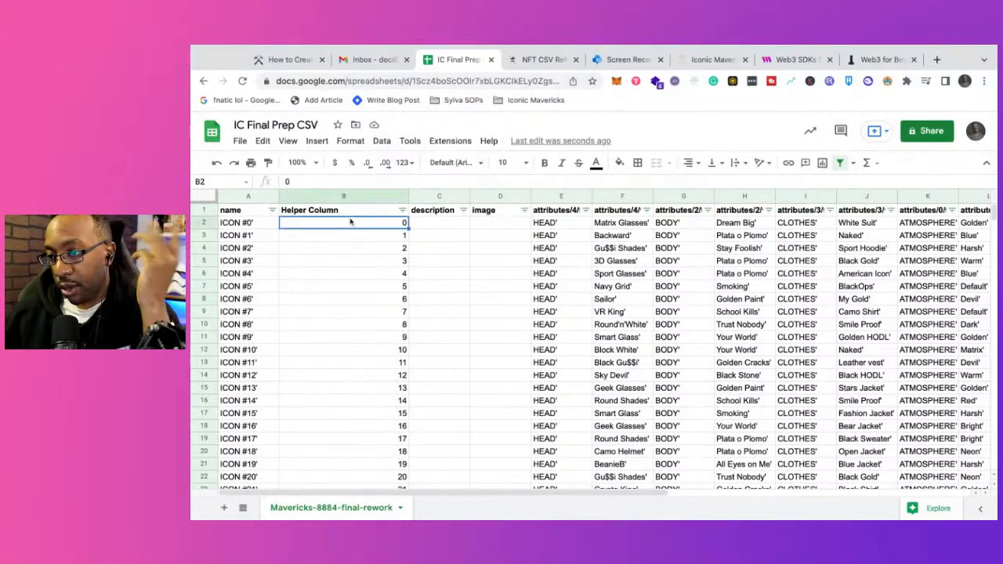
Step: Read the Notion guide's remaining instructions on deleting the helper column and the image file name formula
click(537, 60)
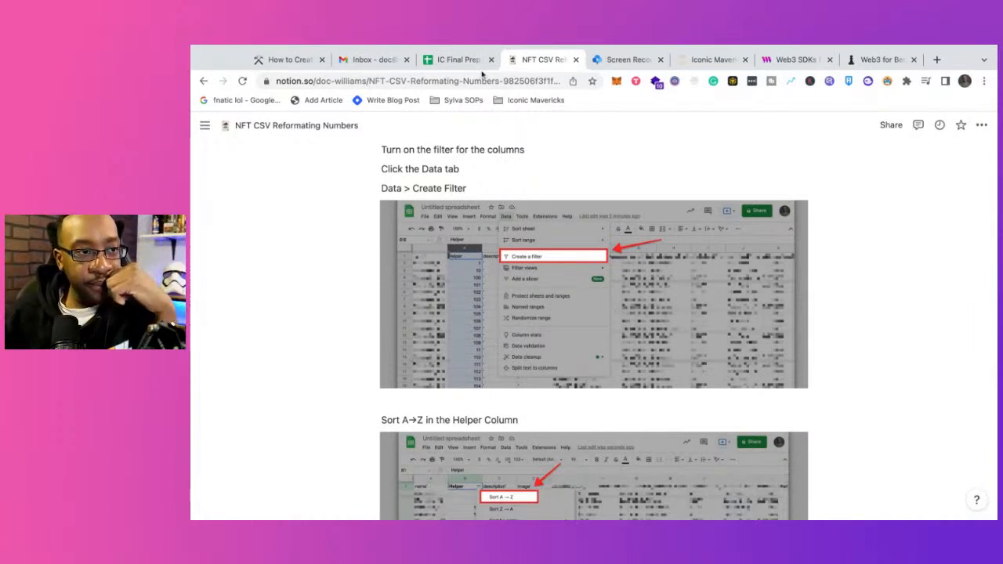
click(191, 76)
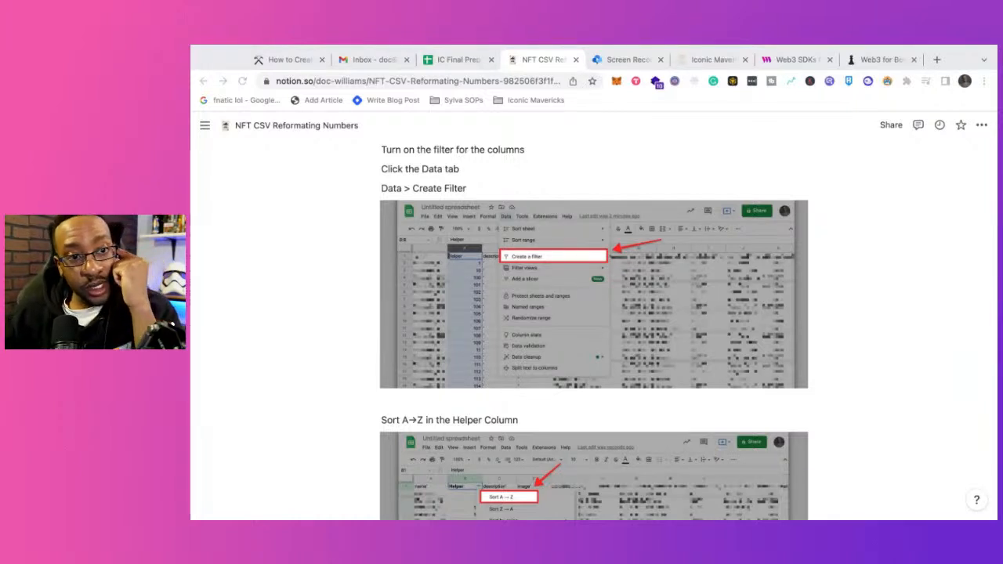
click(480, 189)
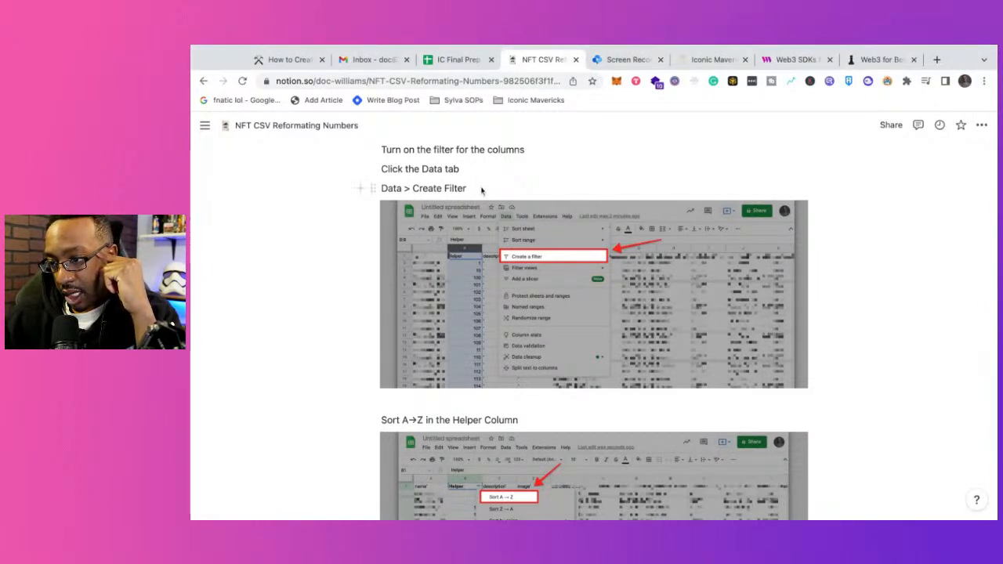
scroll(562, 395, down, 5)
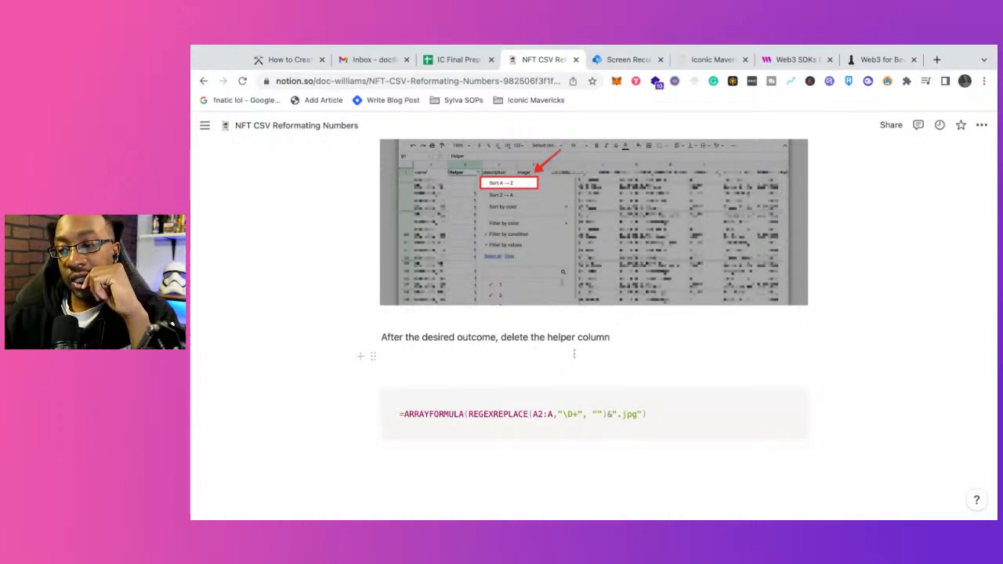
scroll(594, 298, down, 1)
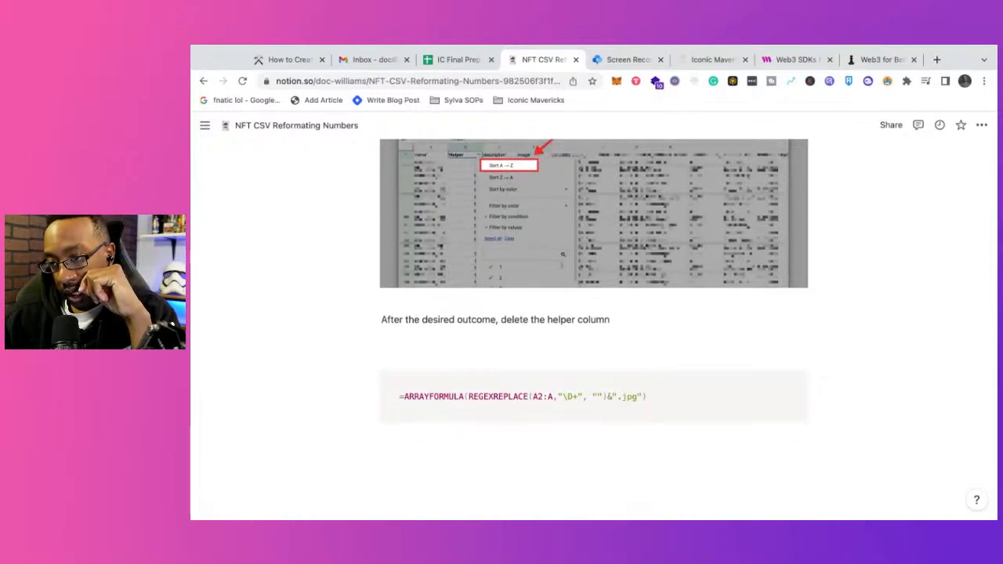
Step: Switch to IC Final Prep CSV and review the numbering order of the name and Helper Column rows
click(453, 61)
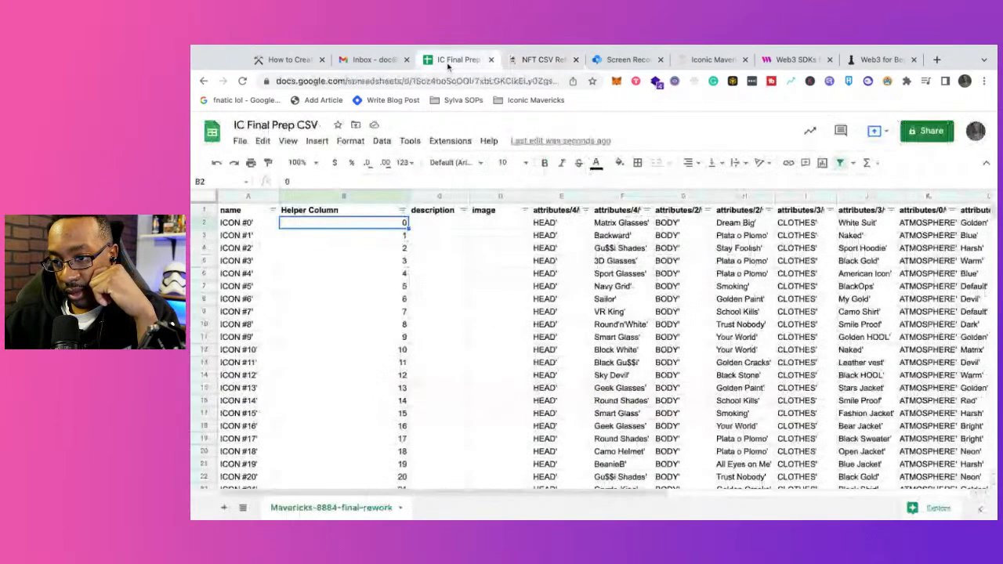
click(332, 247)
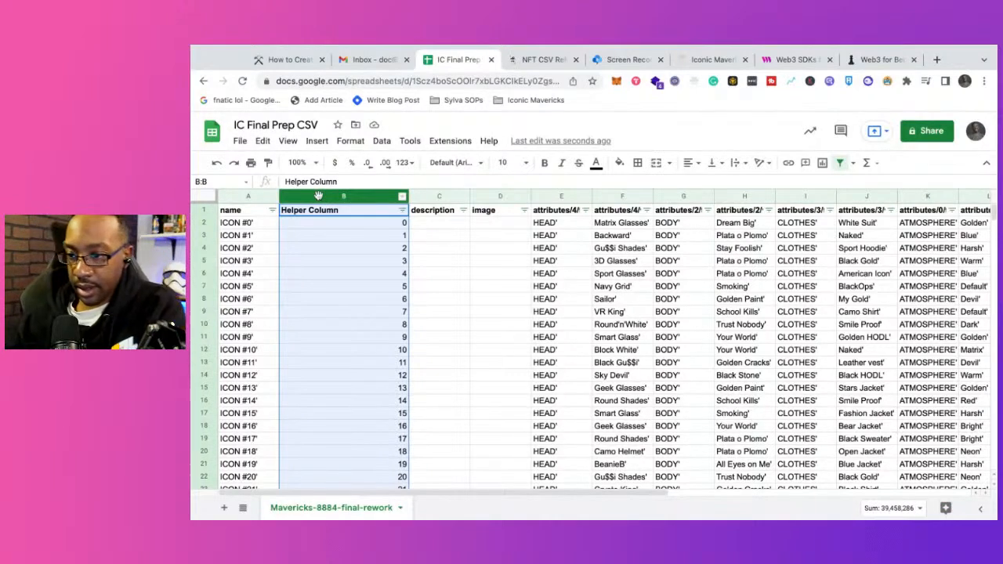
click(332, 260)
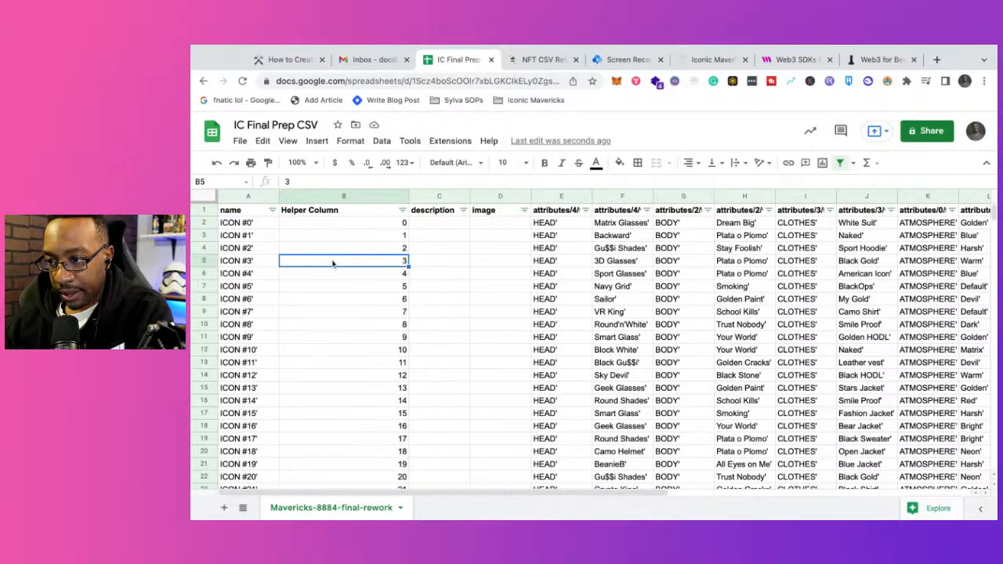
scroll(332, 263, right, 3)
scroll(333, 263, left, 3)
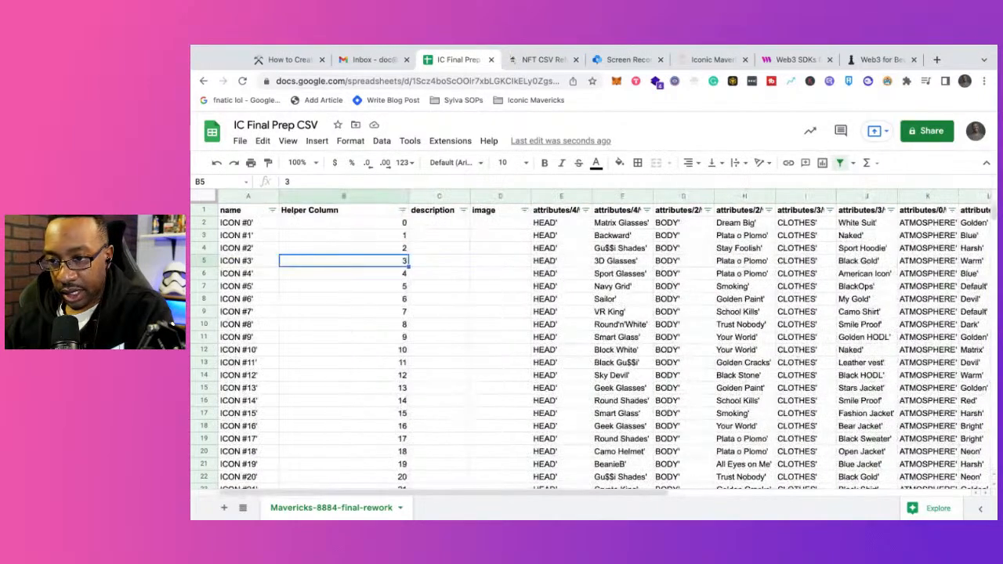
scroll(337, 250, down, 10)
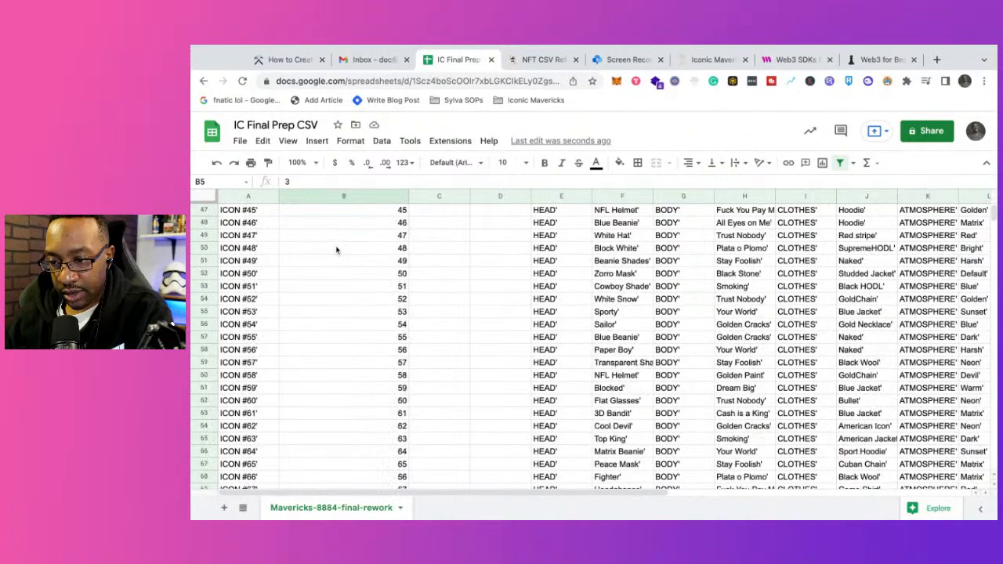
scroll(337, 250, down, 2)
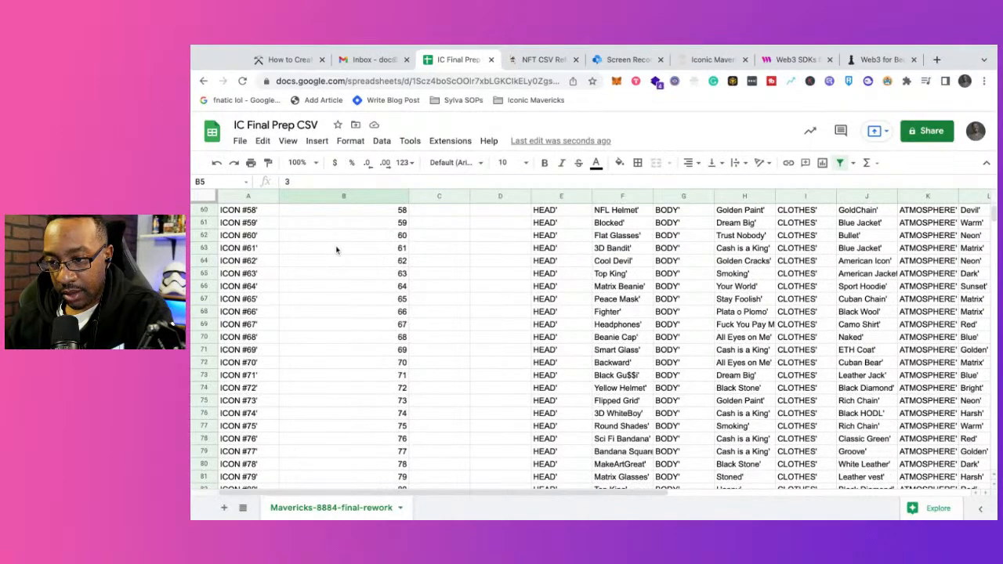
scroll(337, 250, down, 15)
scroll(349, 274, up, 20)
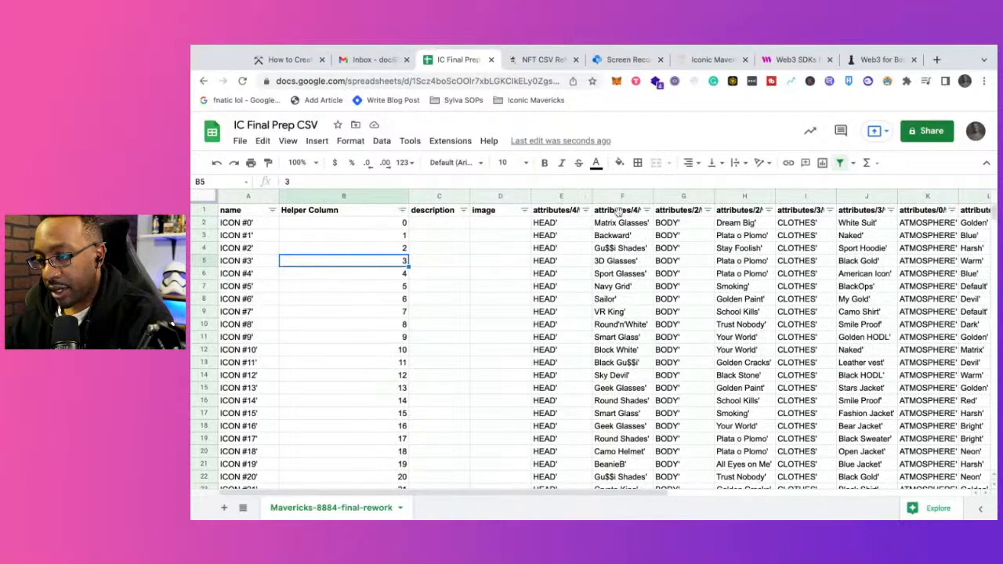
Step: Rename the attributes/4/value header in cell F1 to Head
click(618, 211)
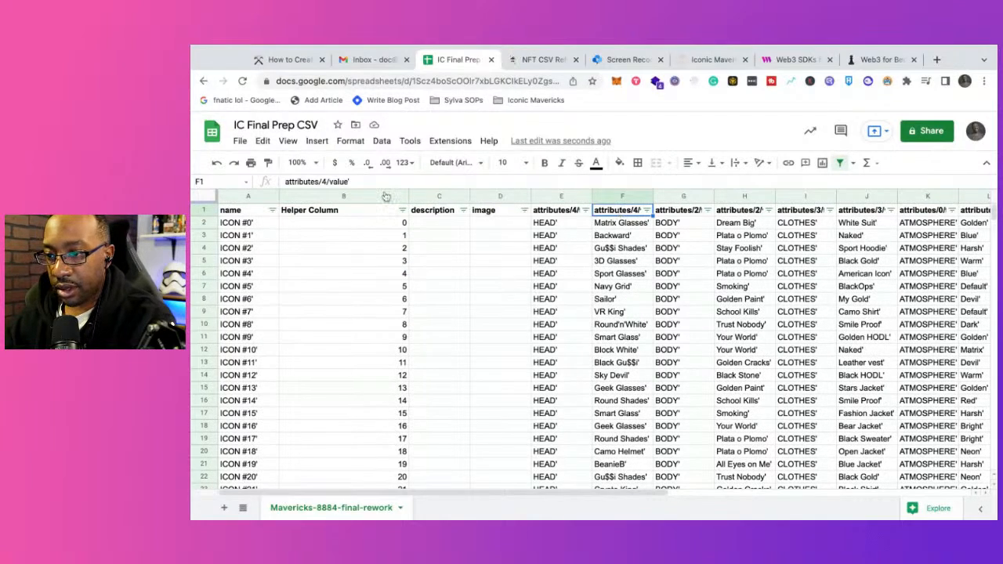
click(352, 182)
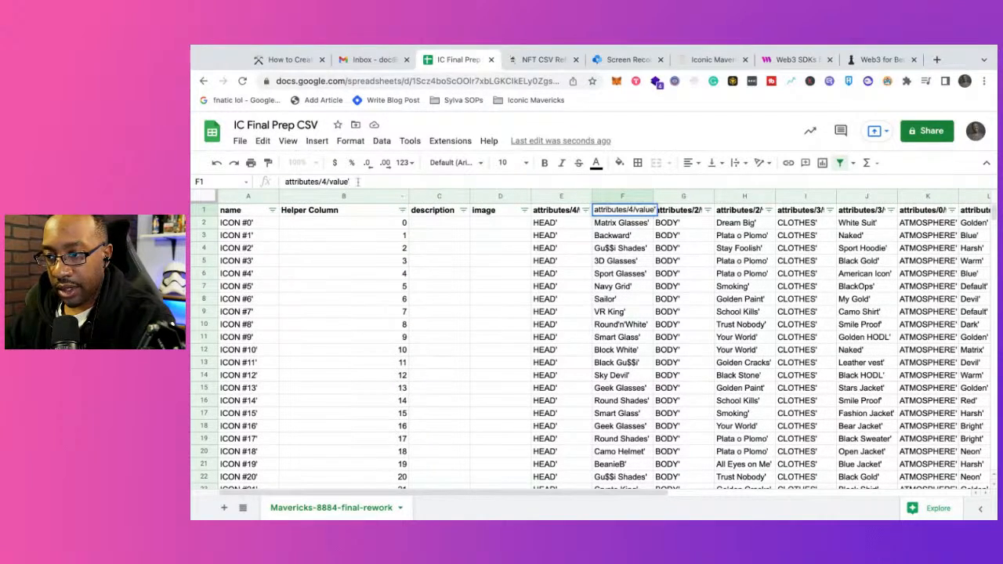
key(shift+Left)
key(shift+Left)
key(shift+Left)
key(shift+Left)
key(shift+Left)
key(shift+Left)
key(shift+Left)
key(shift+Left)
key(shift+Left)
key(shift+Left)
key(shift+Left)
key(shift+Left)
key(shift+Left)
key(shift+Left)
key(shift+Left)
key(shift+Left)
key(shift+Left)
key(shift+Left)
key(shift+Left)
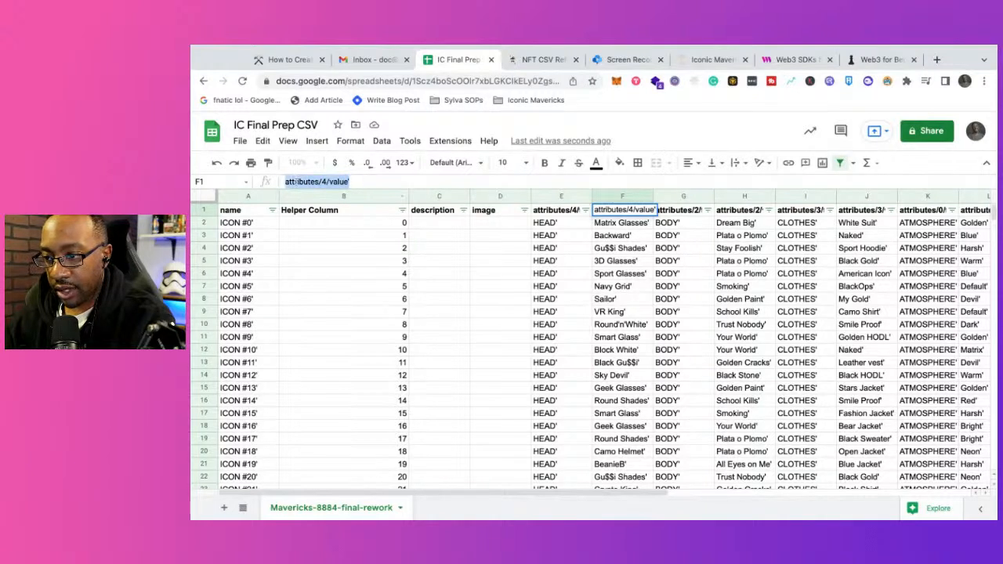
text(Head)
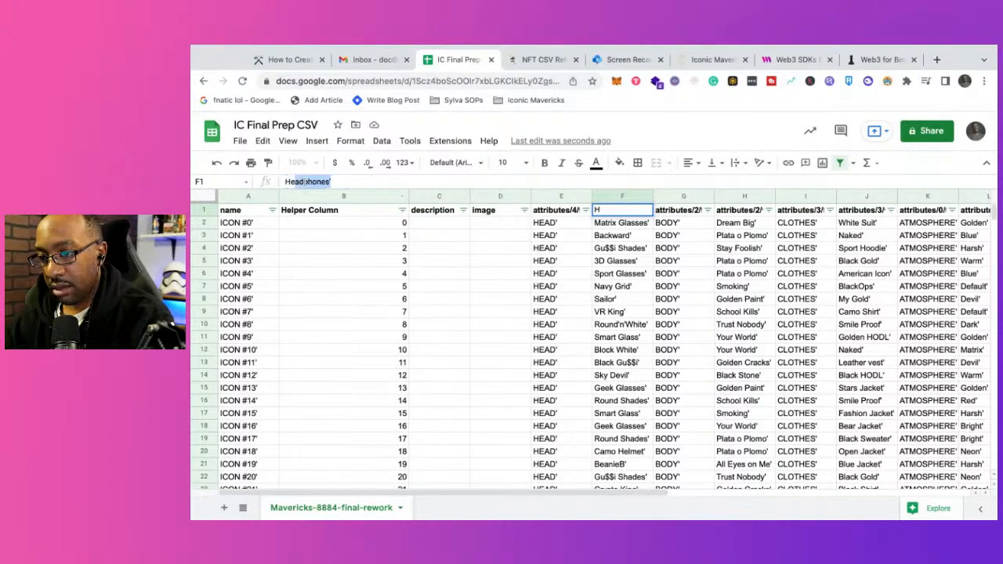
key(Delete)
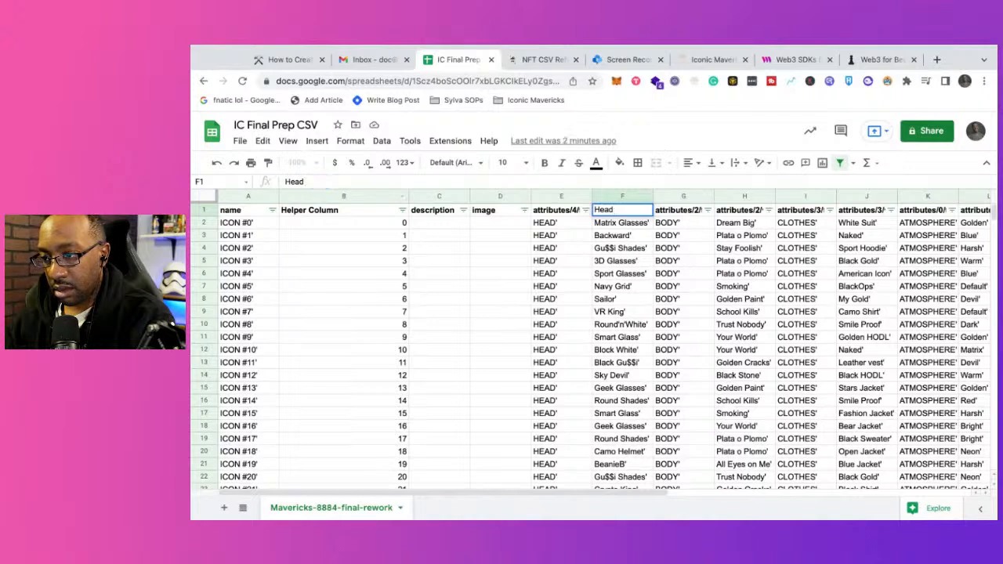
key(Return)
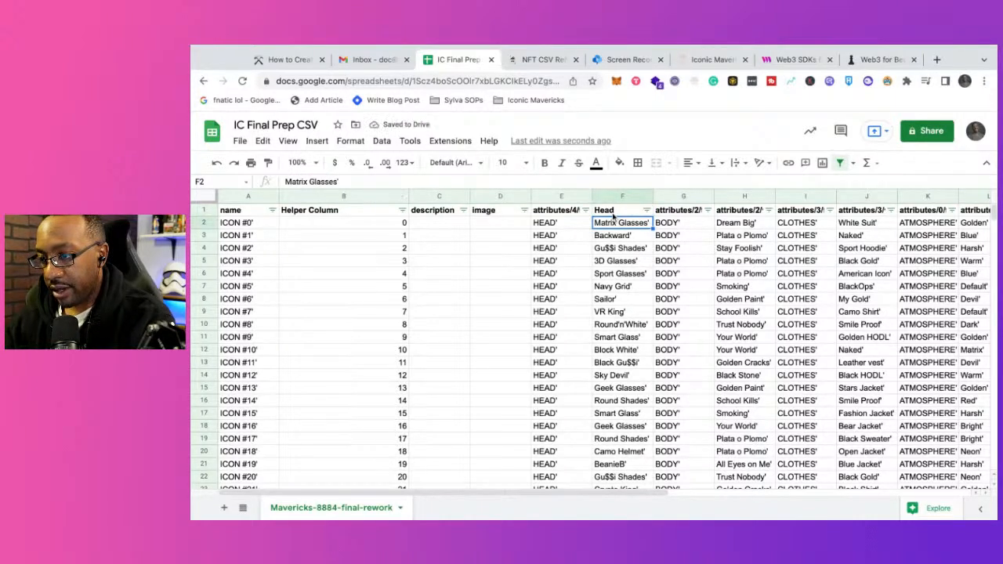
Step: Rename the attributes/2/value header in cell H1 to Body
click(730, 214)
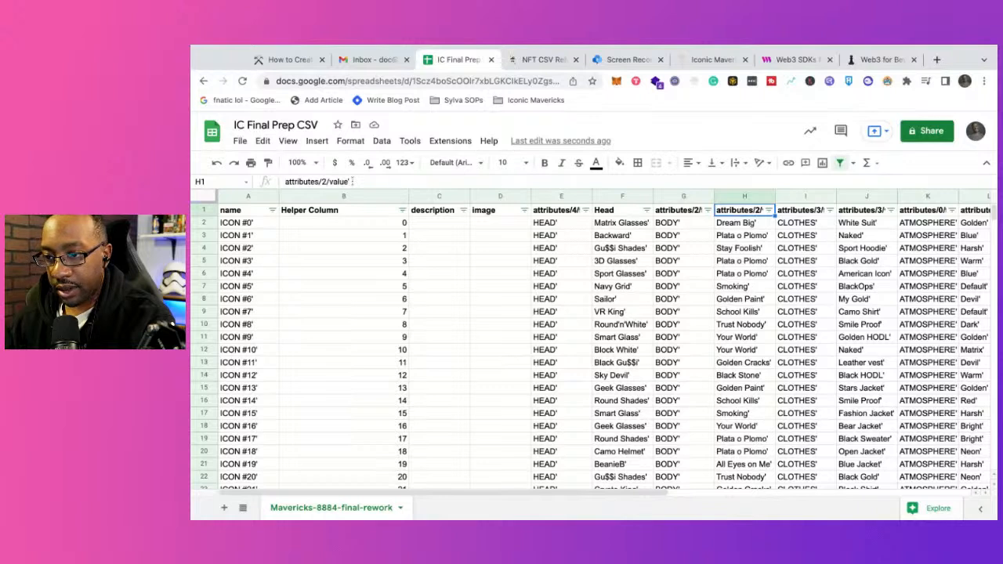
drag(353, 181, 284, 182)
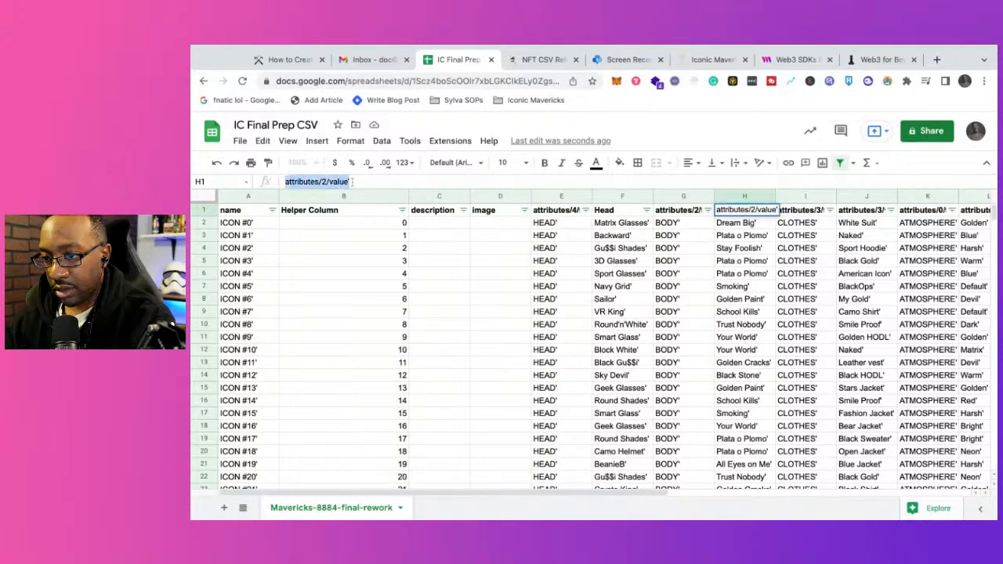
text(Body)
key(Return)
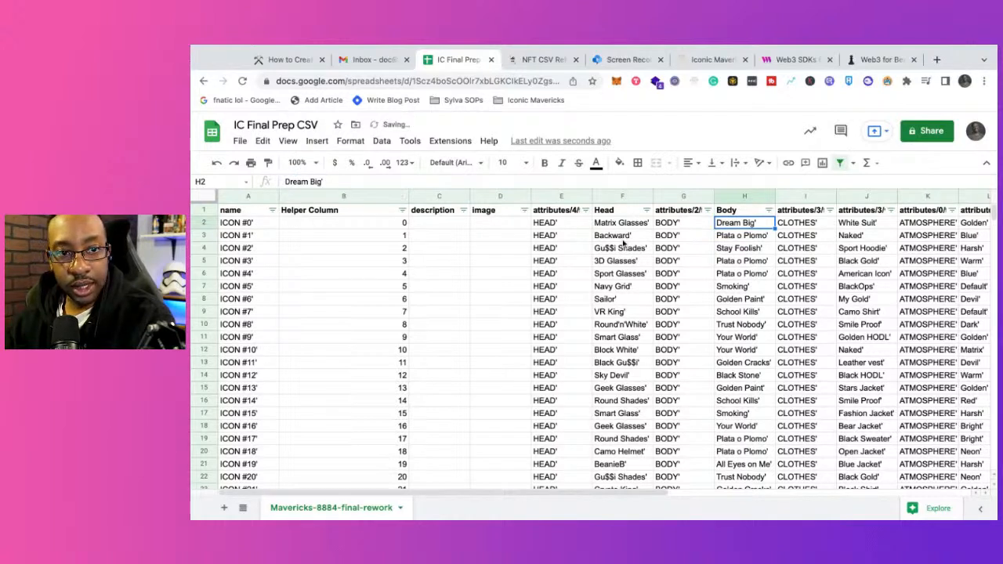
click(745, 239)
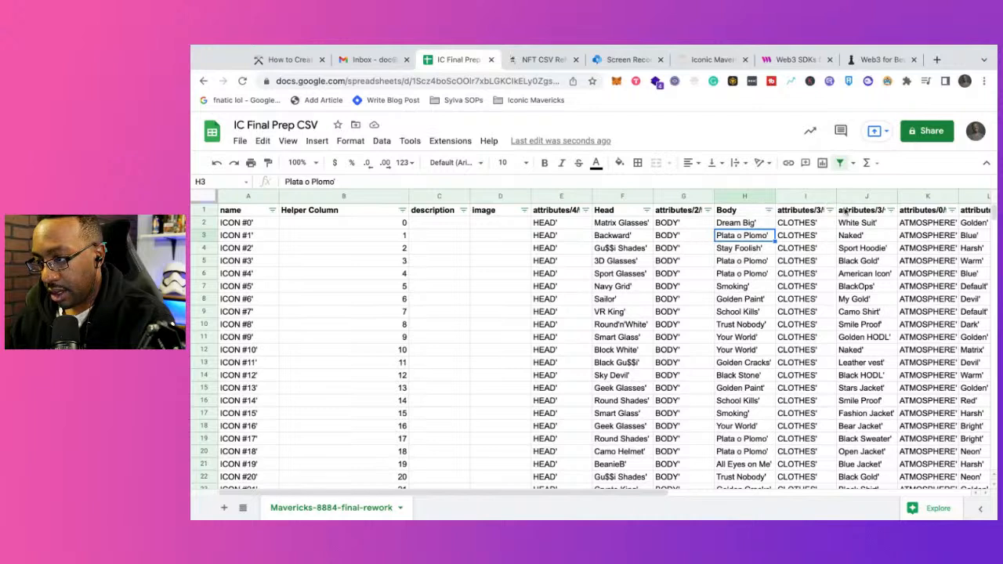
Step: Rename the attributes/3/value header in cell J1 to Clothes
click(852, 209)
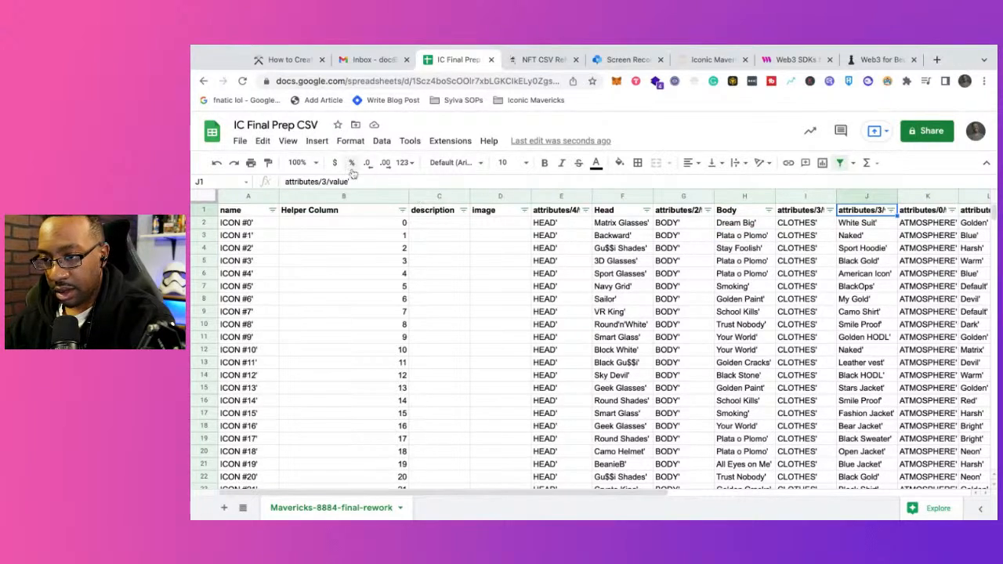
drag(354, 181, 287, 183)
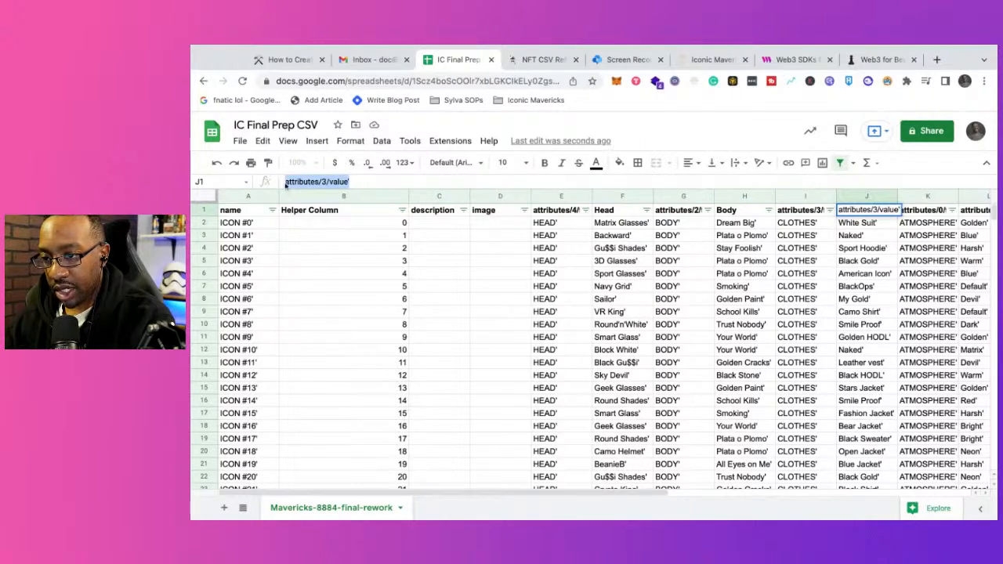
text(Clothes)
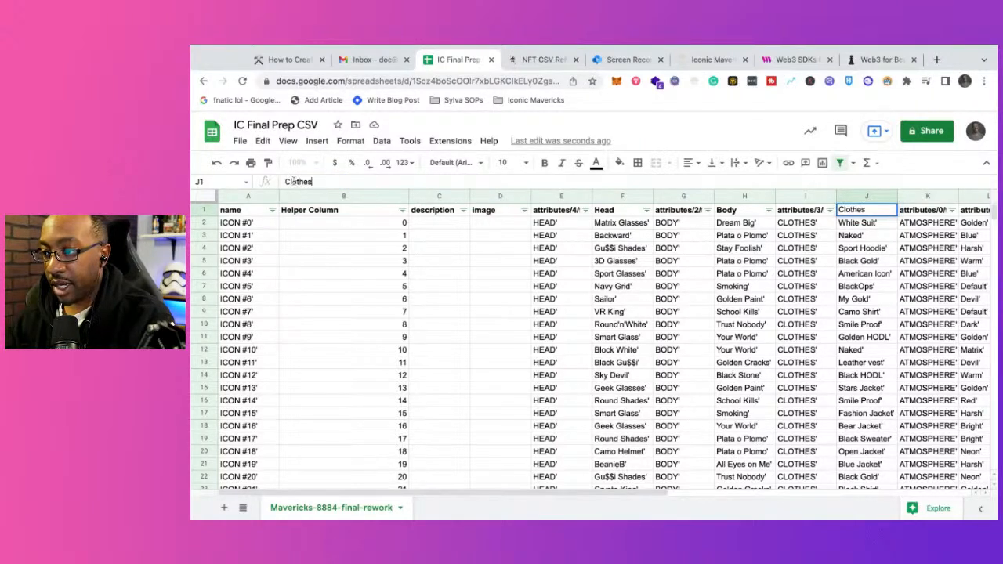
key(Return)
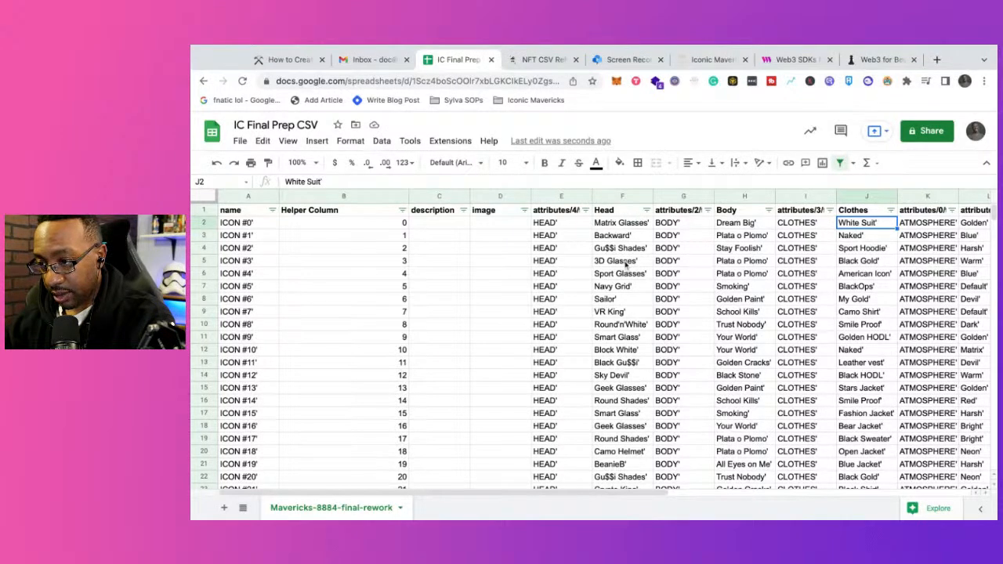
Step: Rename the attributes/0/value header in cell L1 to Atmosphere, reusing the trait name from the ATMOSPHERE column beside it
scroll(627, 265, right, 5)
scroll(627, 265, left, 5)
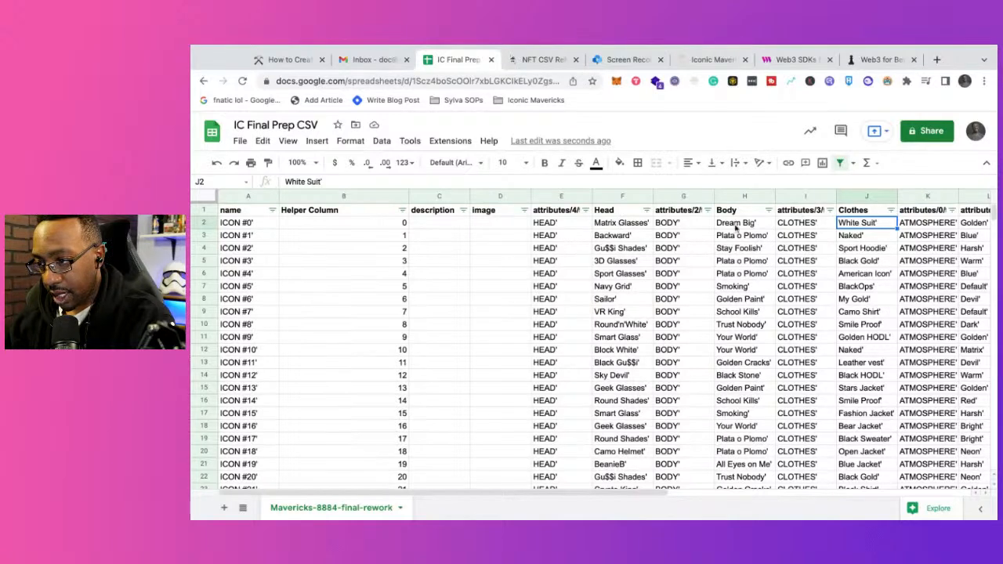
scroll(869, 270, right, 1)
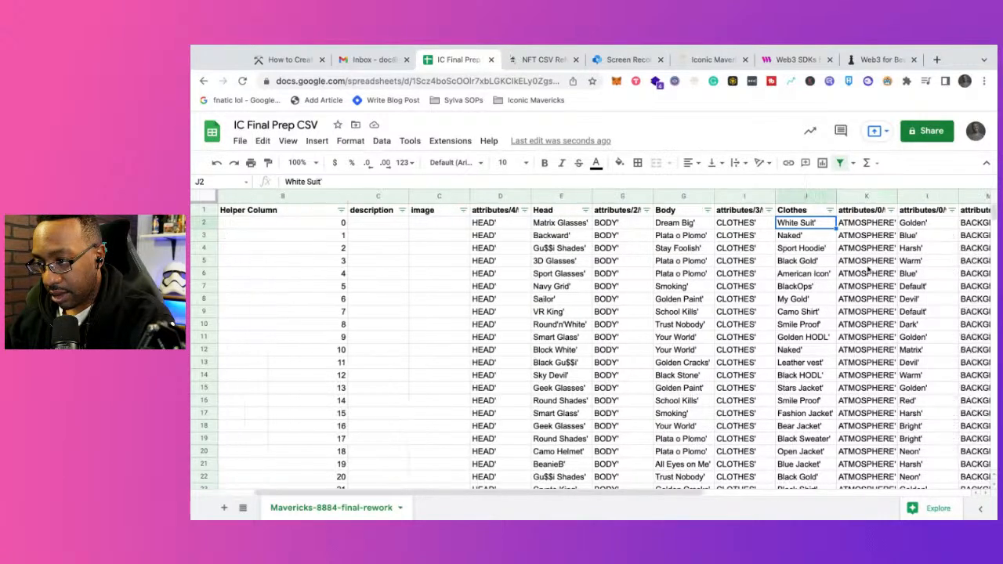
click(850, 228)
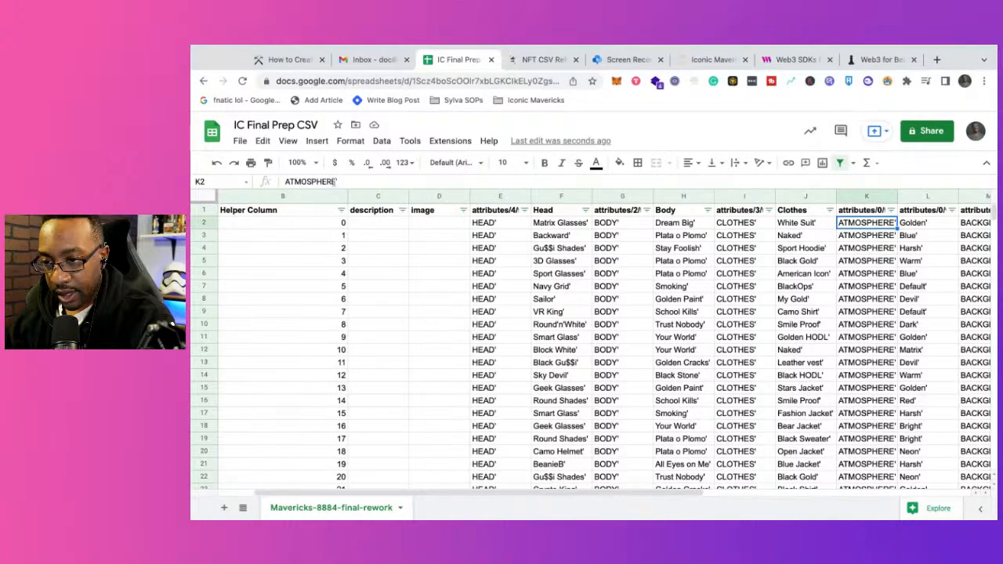
drag(339, 181, 285, 181)
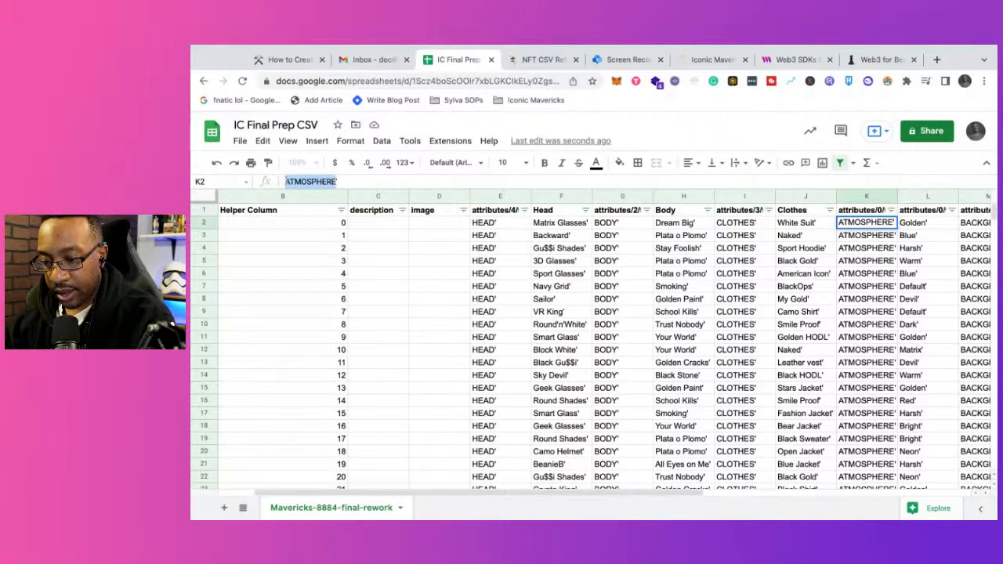
key(super+Tab)
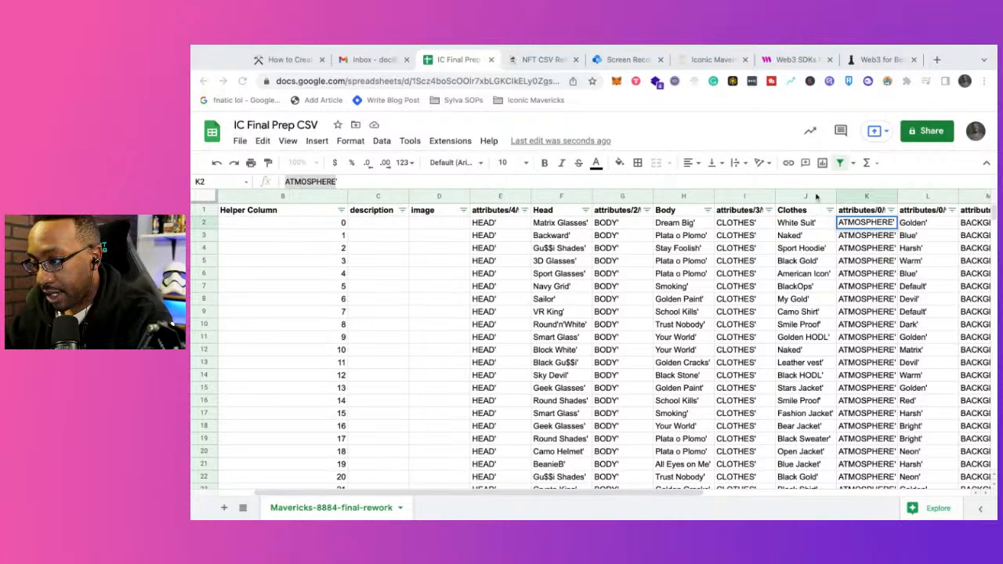
click(907, 218)
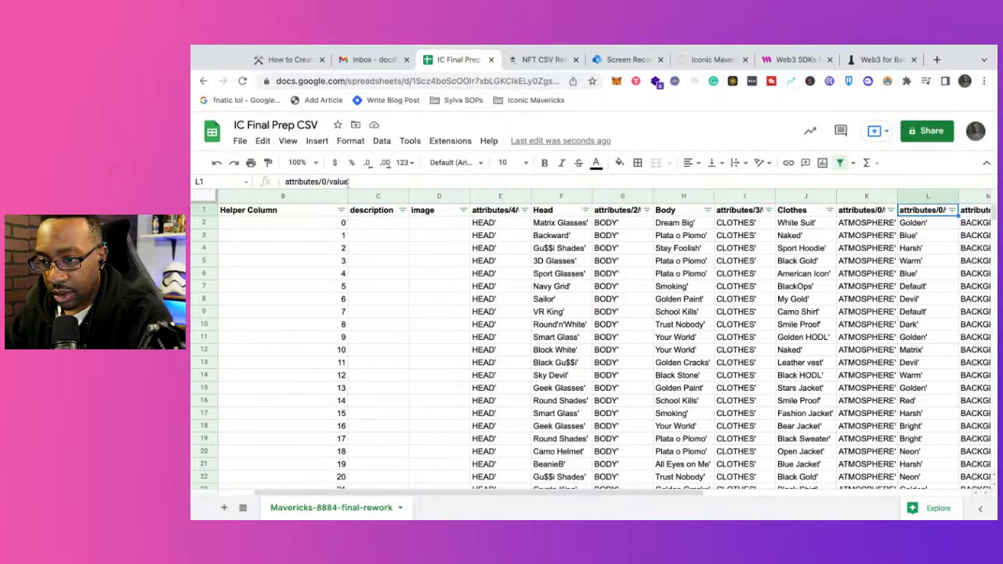
drag(359, 181, 282, 183)
text(atmosphere)
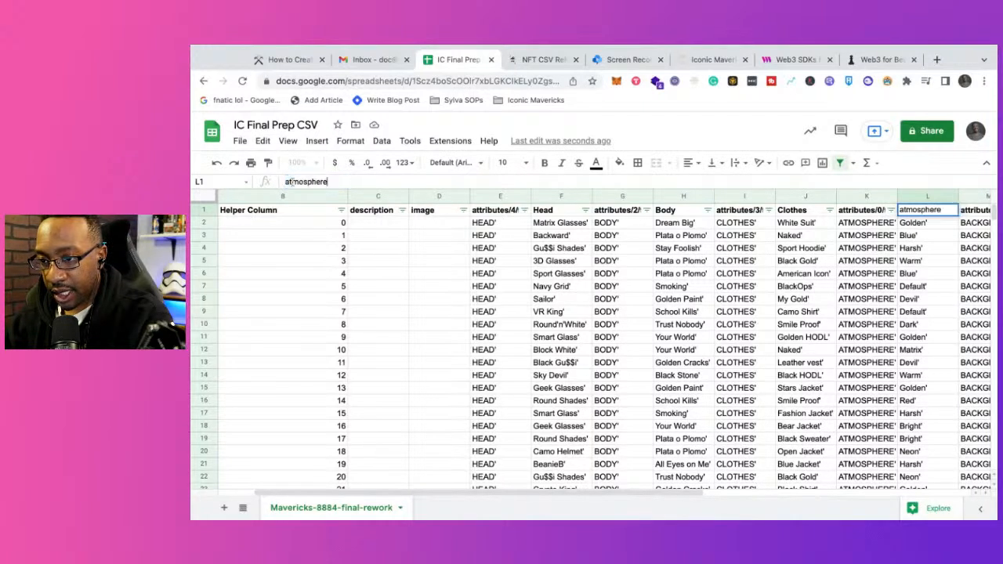
key(BackSpace)
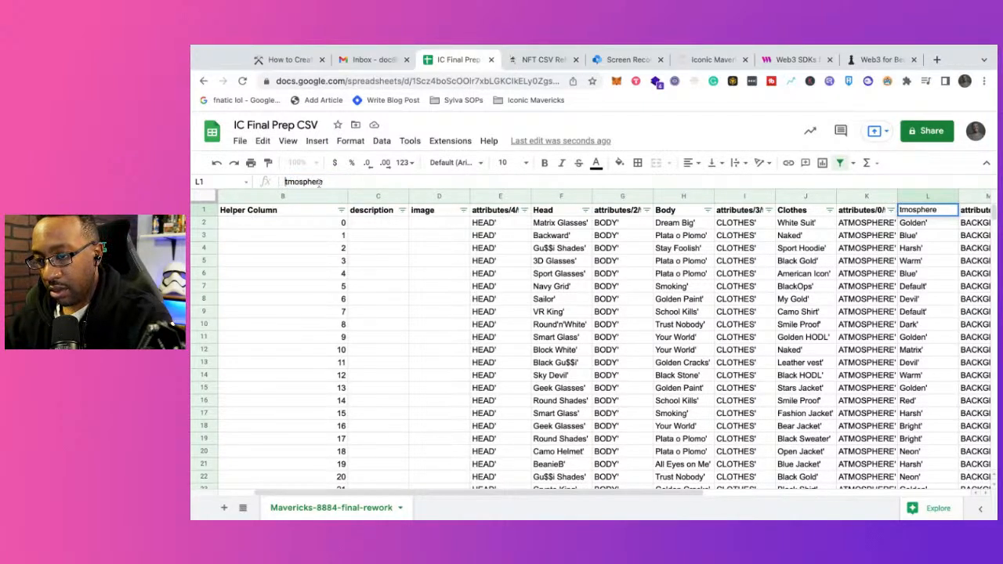
text(A)
key(Return)
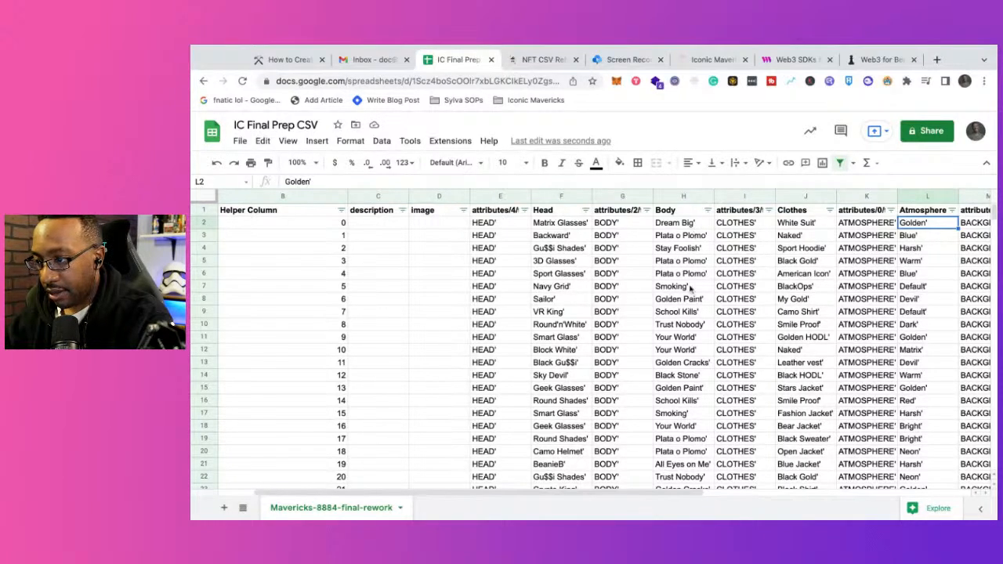
Step: Rename the attributes/1/value header in cell N1 to Background
scroll(886, 256, right, 3)
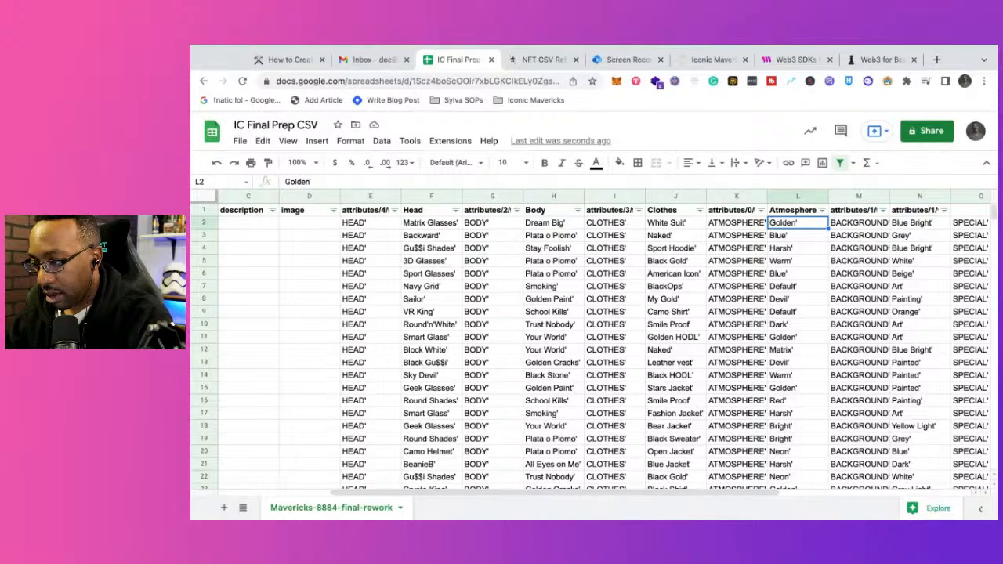
scroll(737, 222, right, 1)
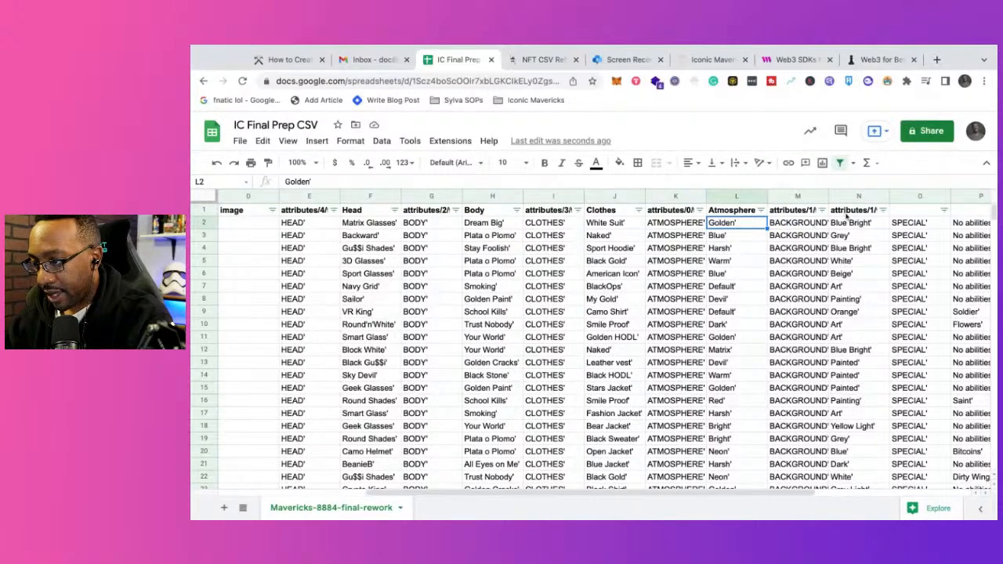
click(846, 210)
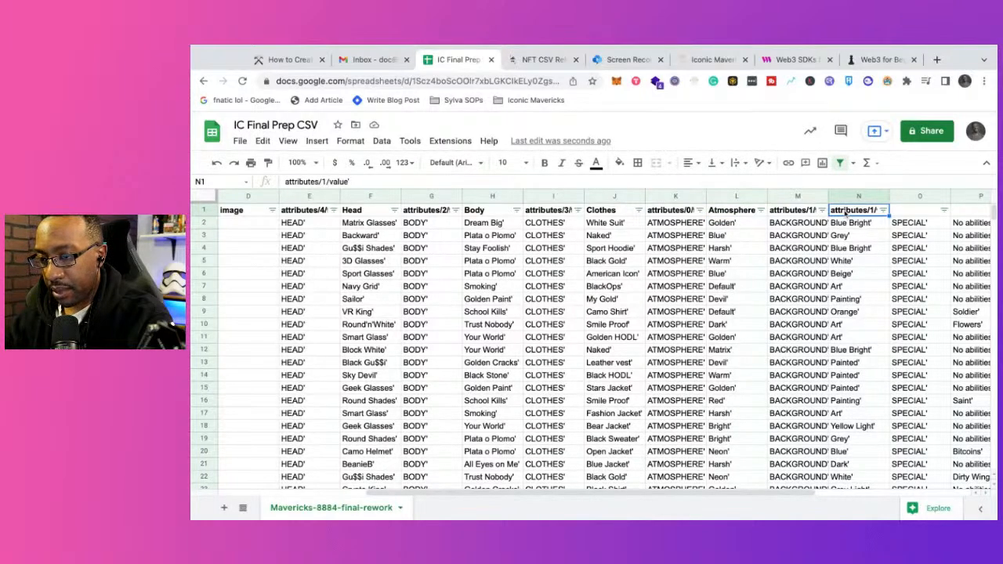
text(Bac)
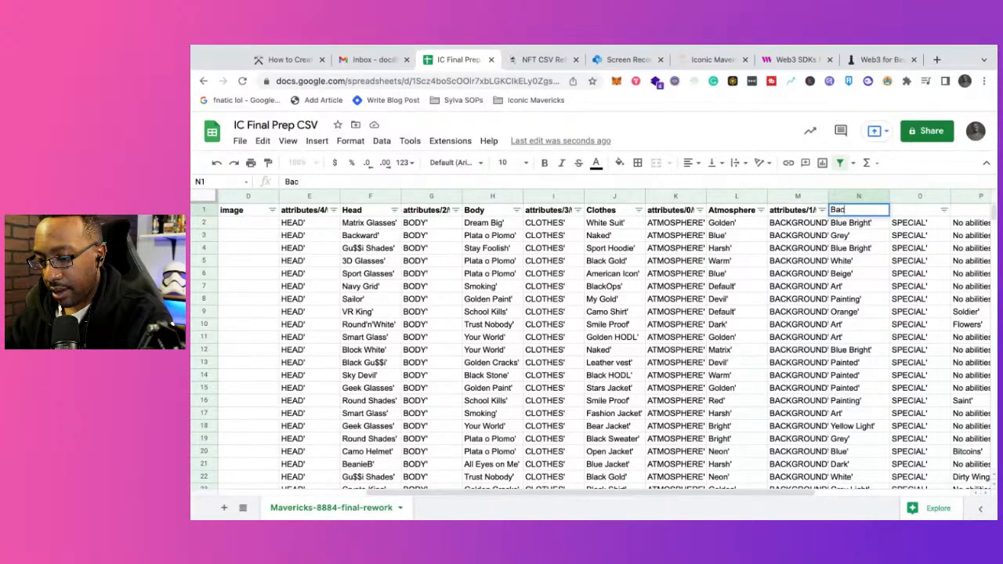
text(kground)
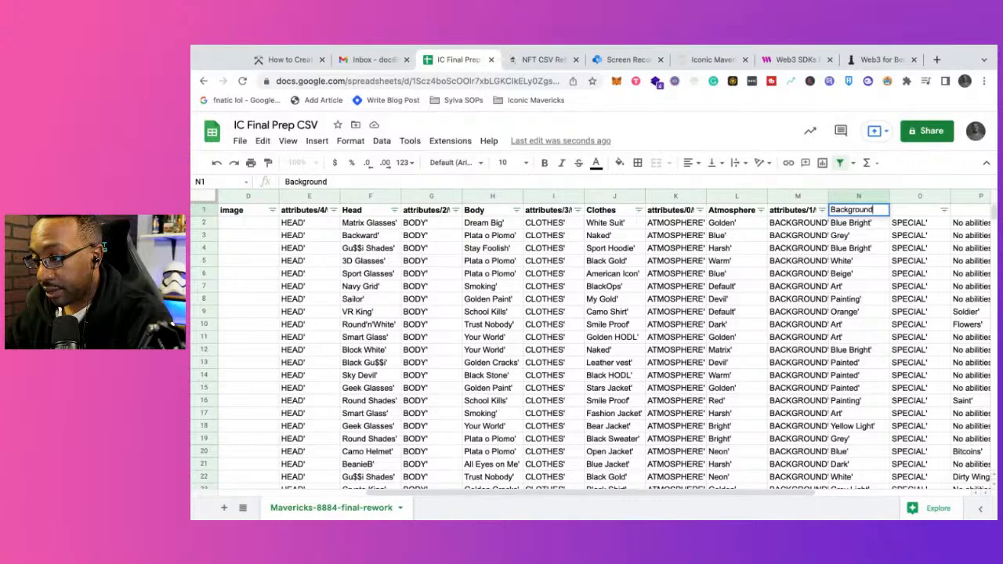
key(Return)
click(856, 264)
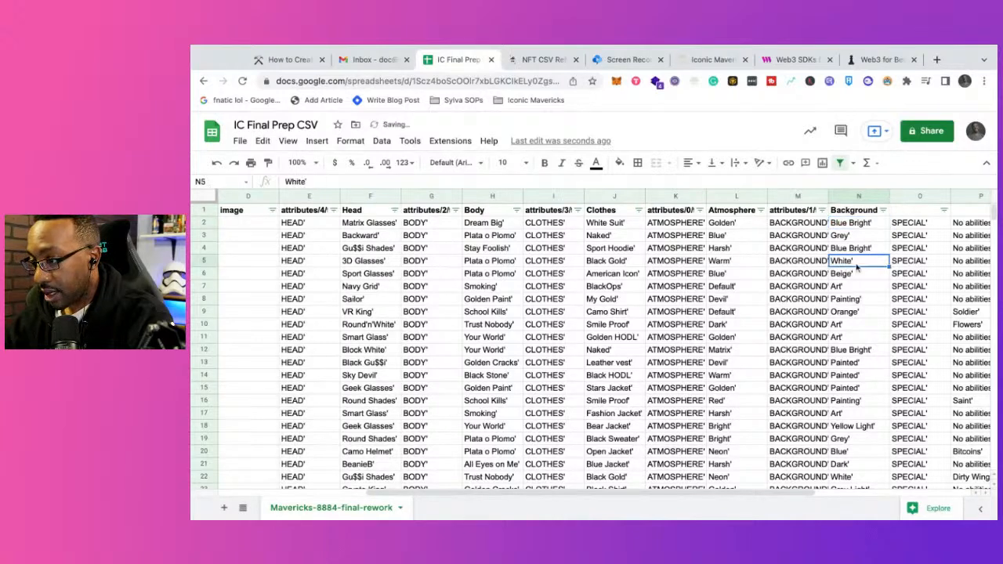
Step: Enter Special as the header in cell P1, above the special ability values
scroll(856, 267, right, 1)
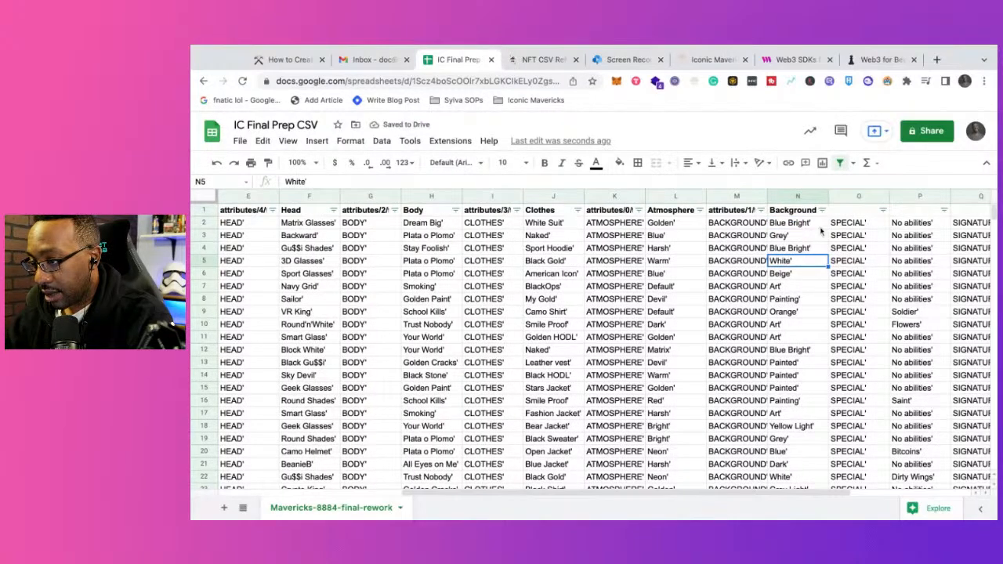
click(904, 211)
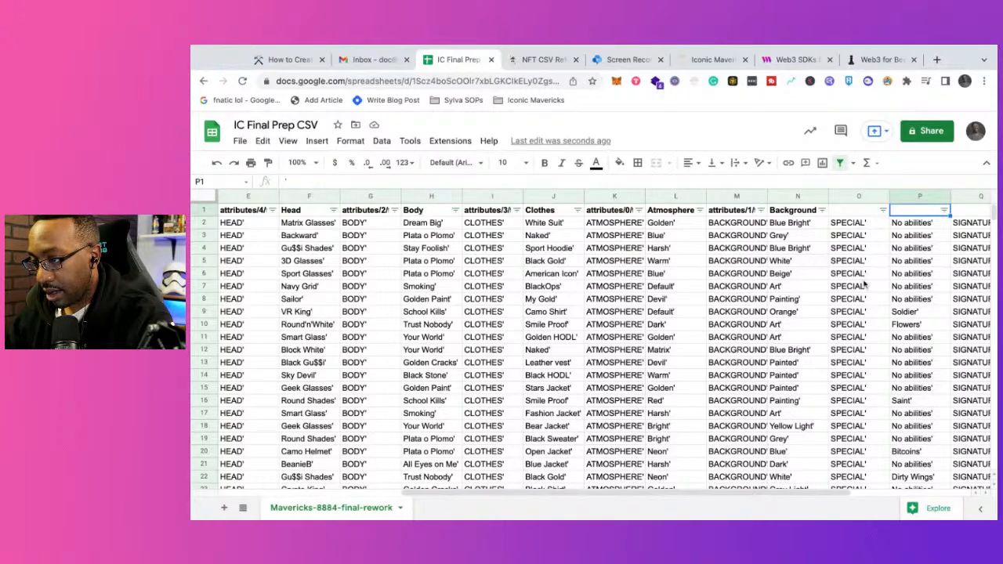
scroll(864, 286, left, 5)
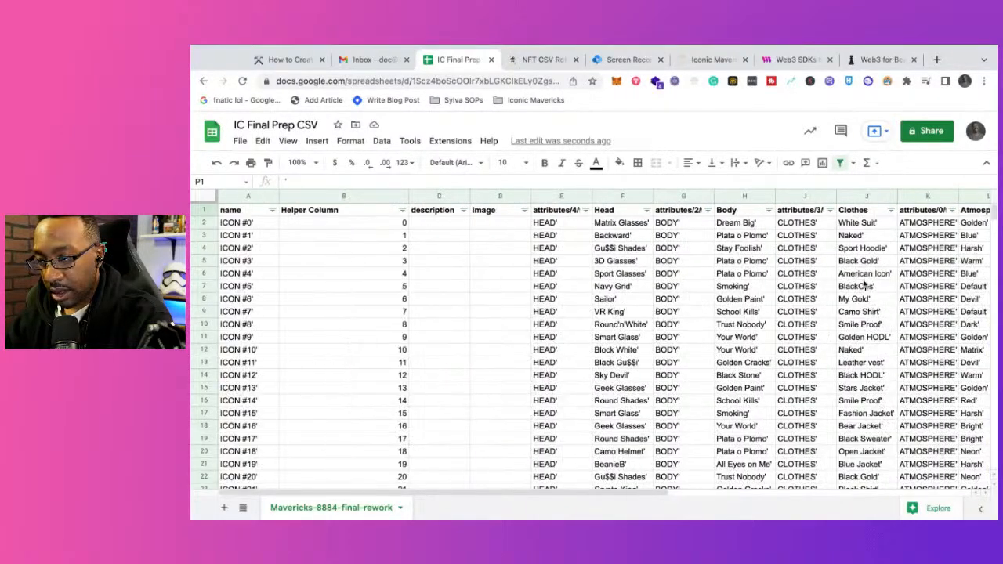
scroll(865, 286, right, 5)
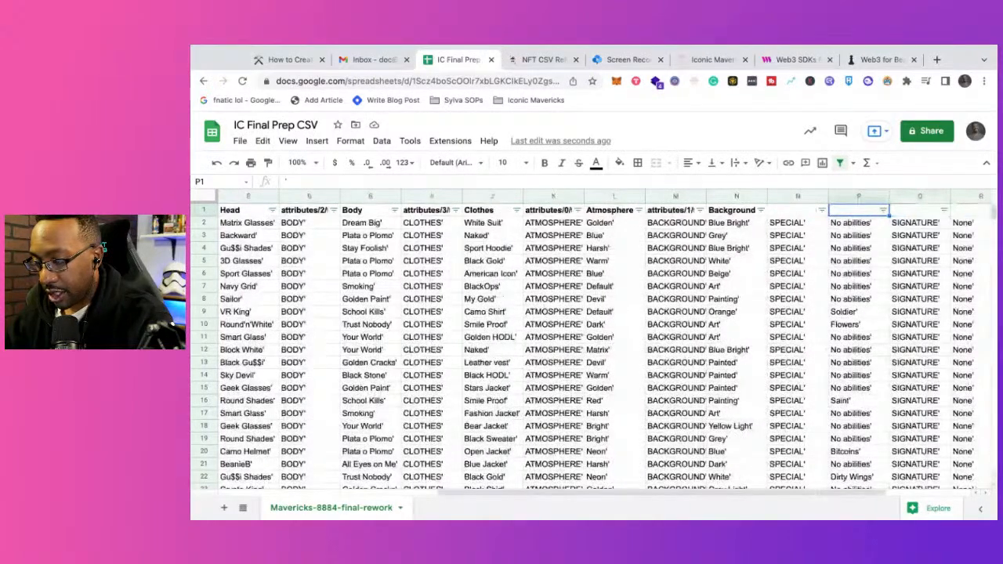
text(Speai)
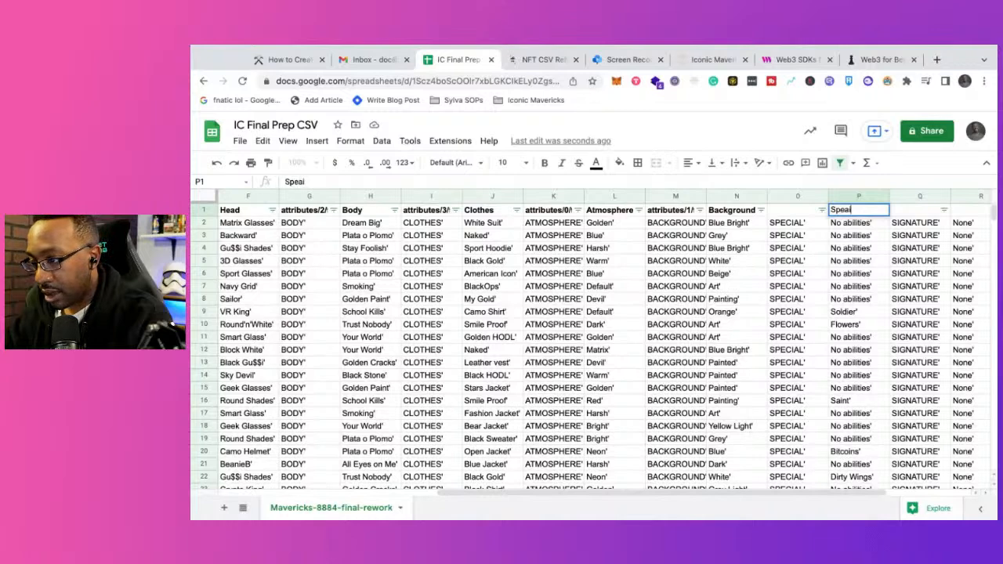
key(BackSpace)
key(BackSpace)
key(BackSpace)
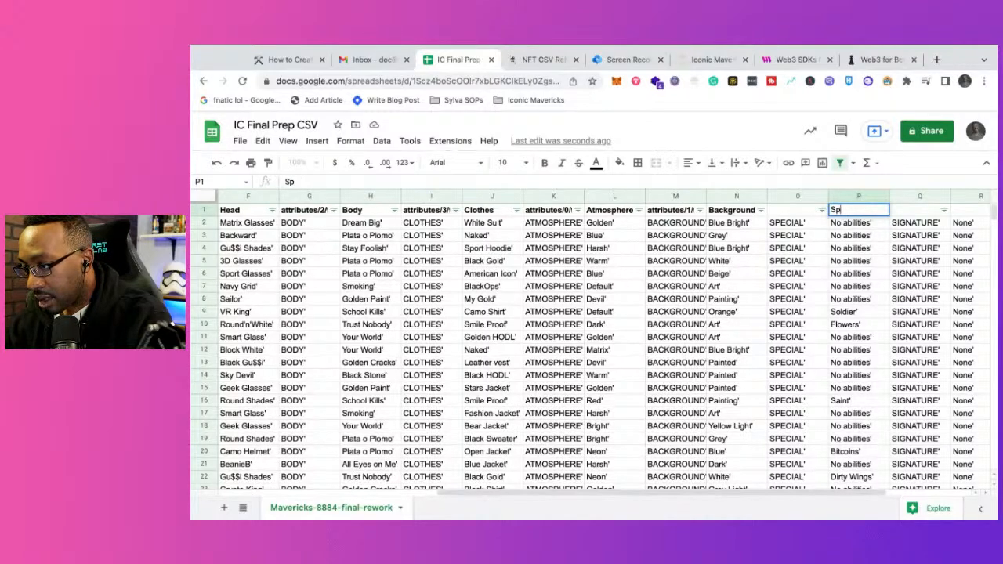
text(ecial)
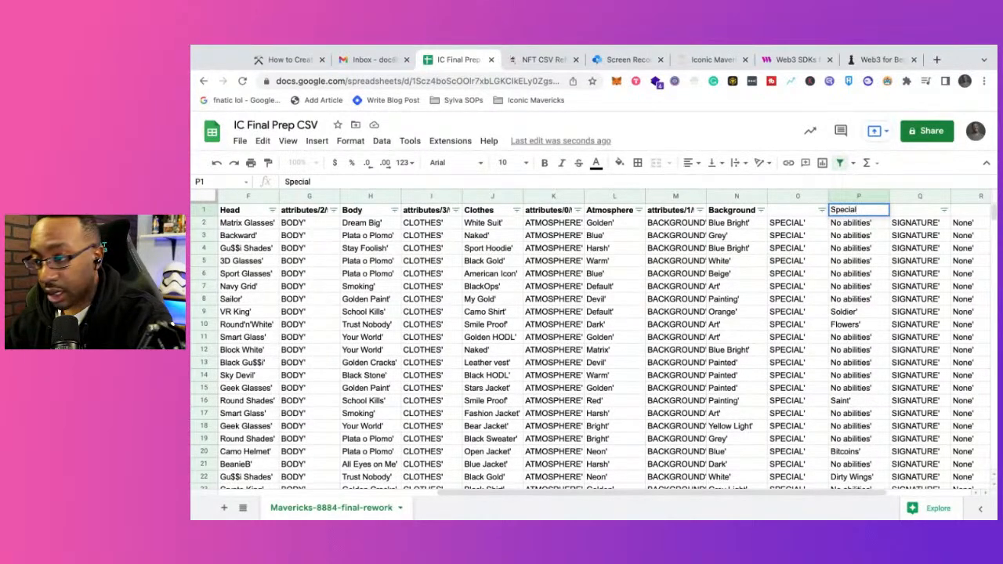
key(Return)
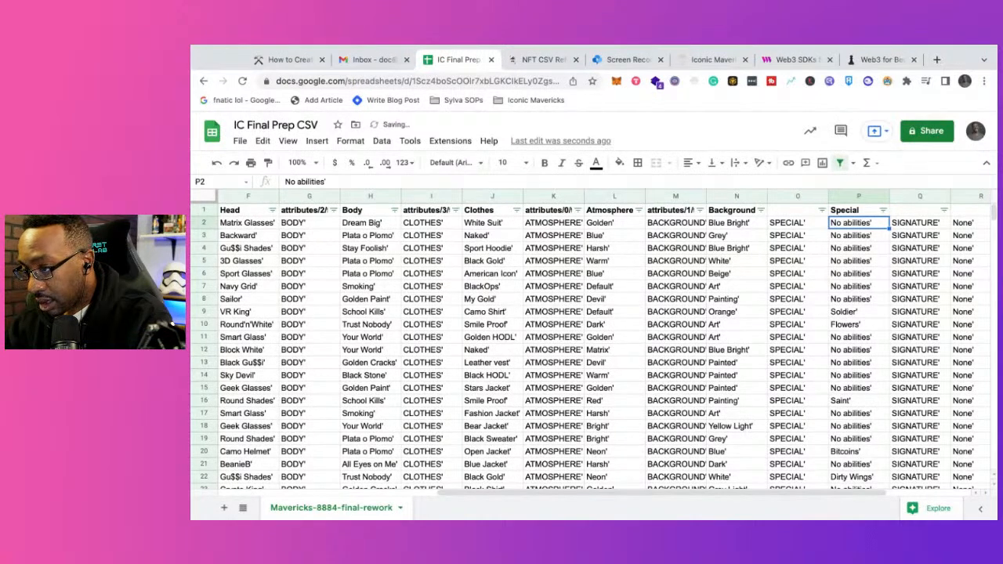
click(862, 214)
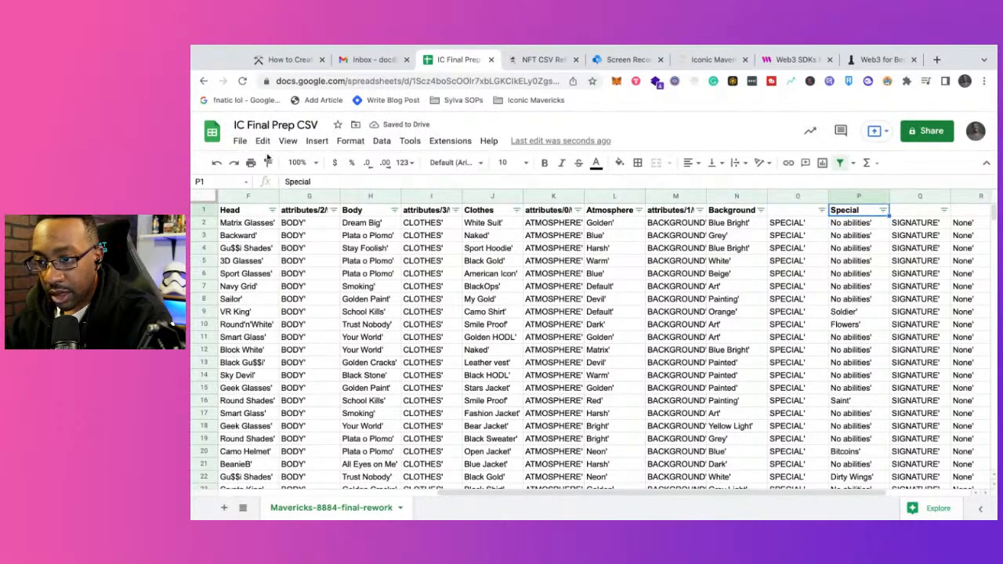
double_click(312, 182)
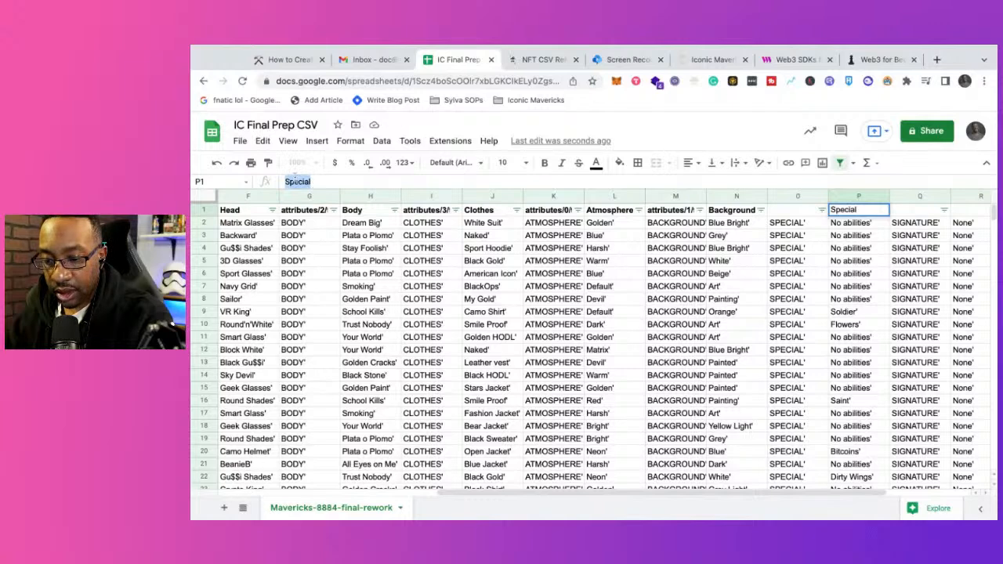
click(190, 187)
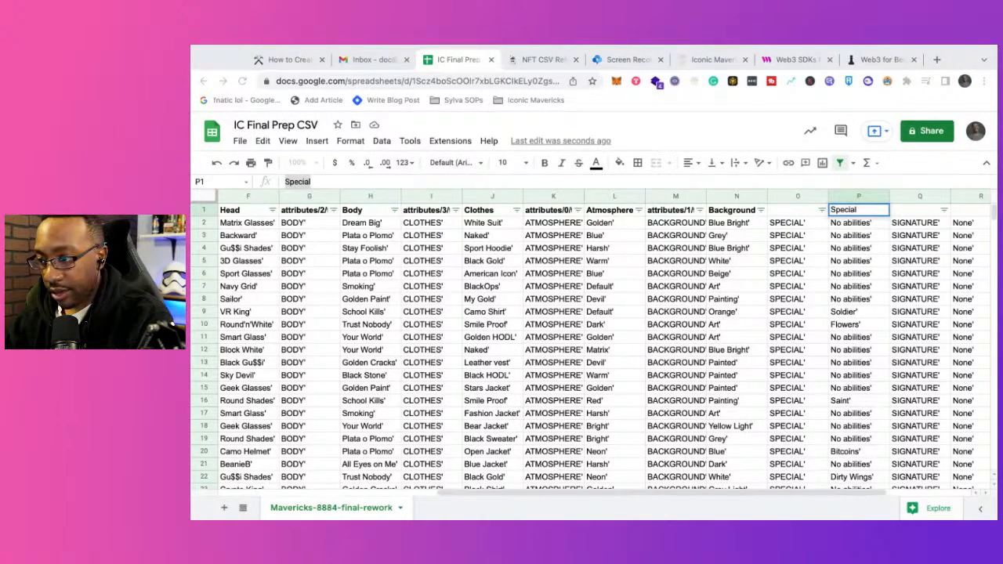
click(844, 244)
Step: Enter Signature as the header in cell R1, above the signature values
scroll(845, 245, right, 1)
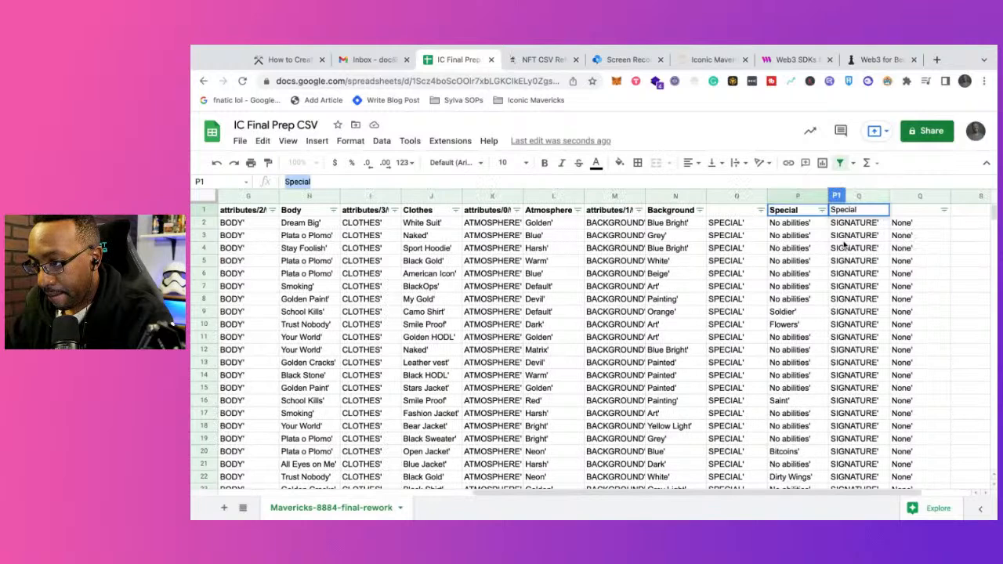
click(898, 213)
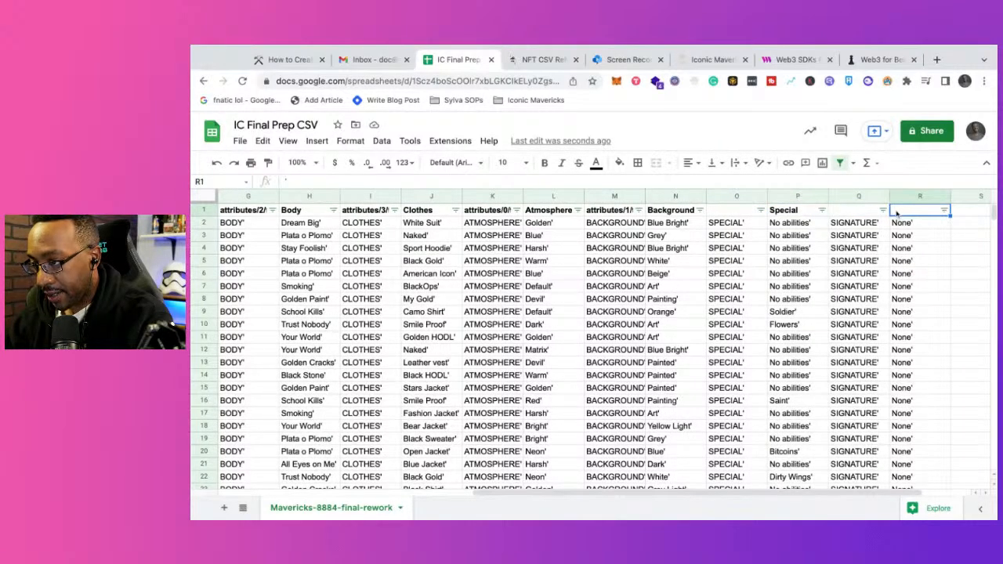
text(Signature)
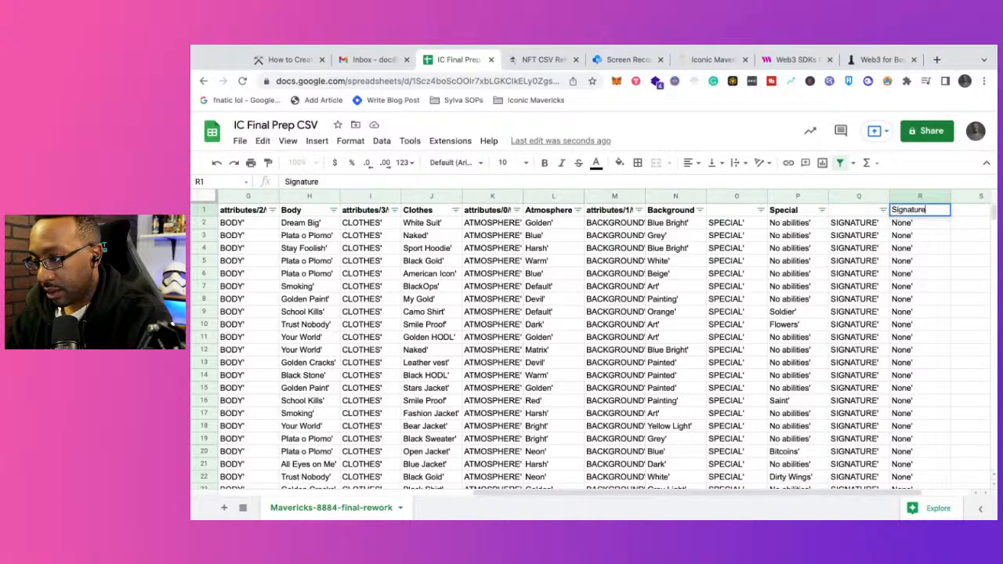
key(Return)
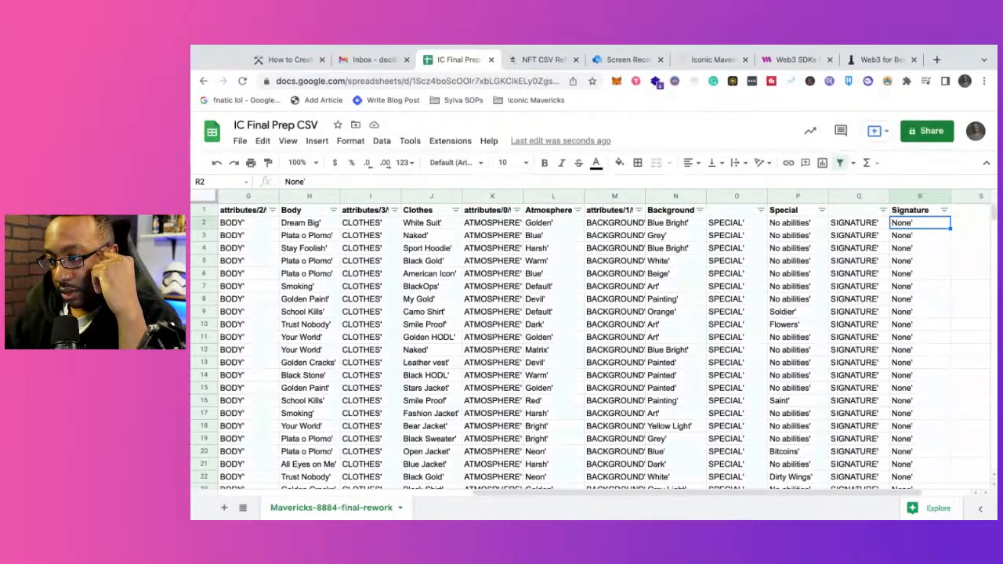
scroll(595, 345, left, 10)
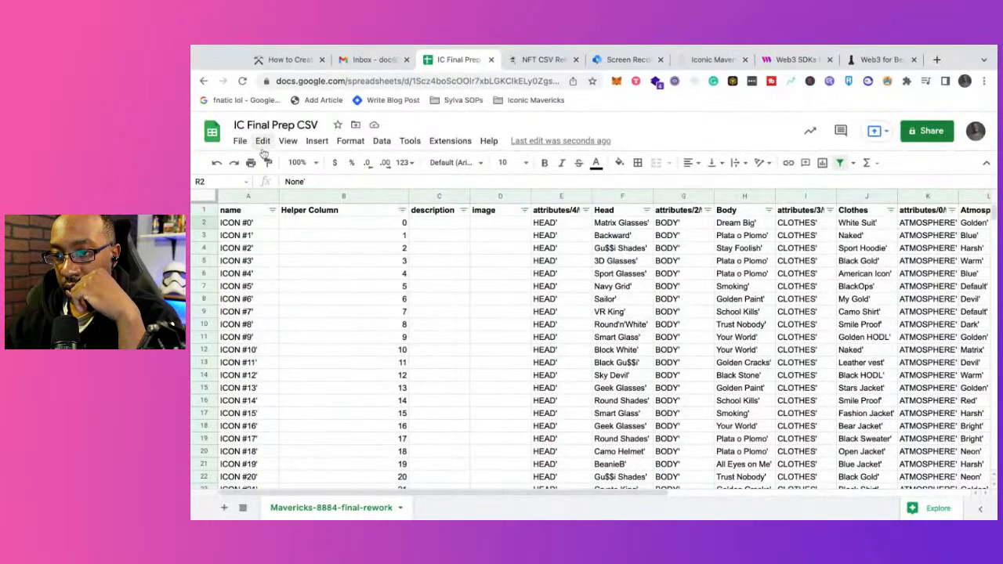
click(240, 141)
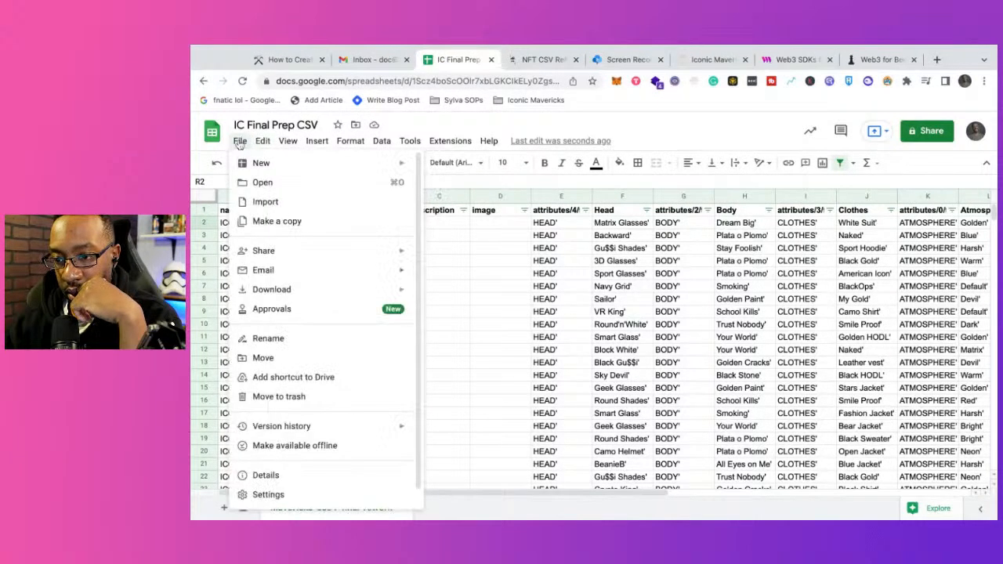
mouse_move(270, 140)
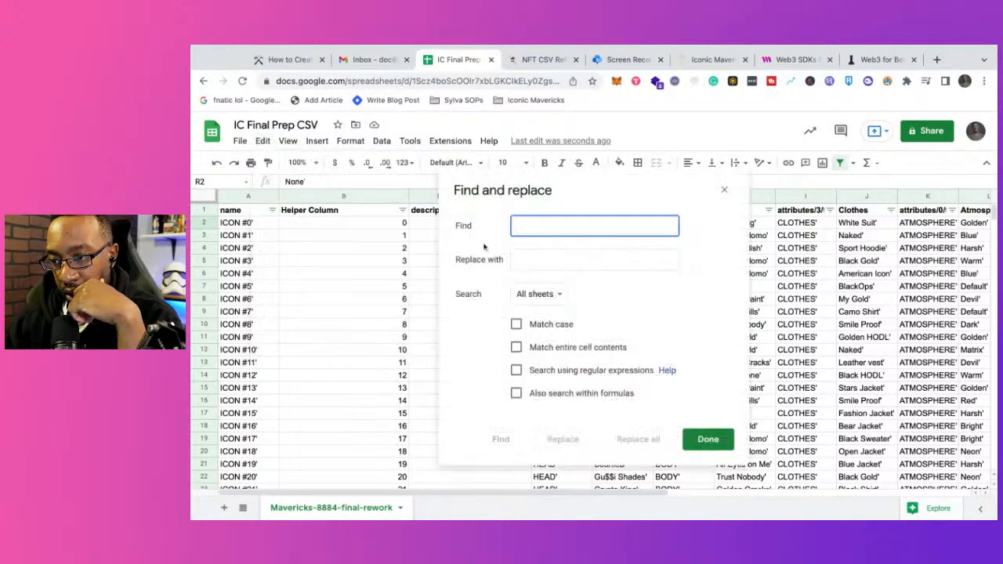
text(')
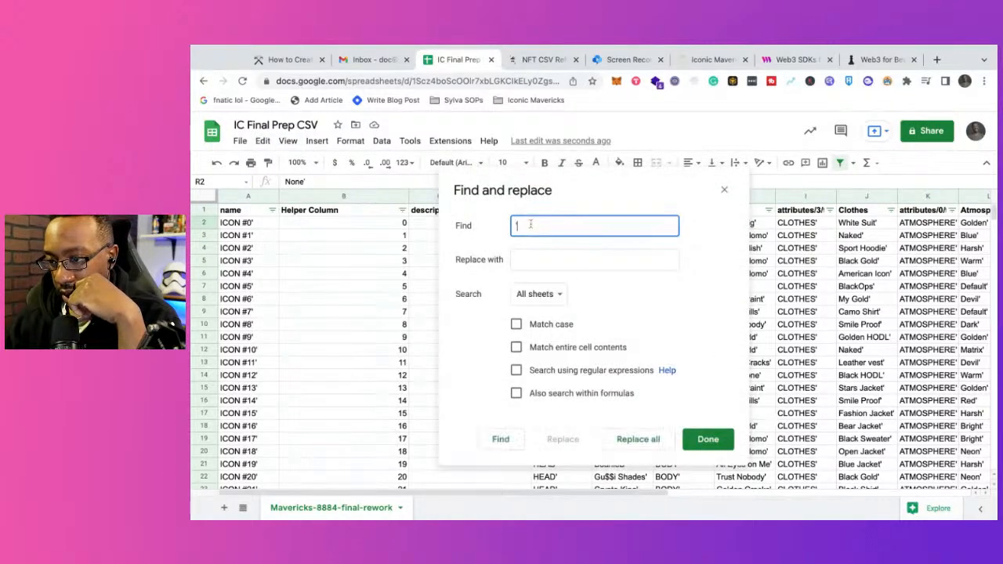
click(521, 258)
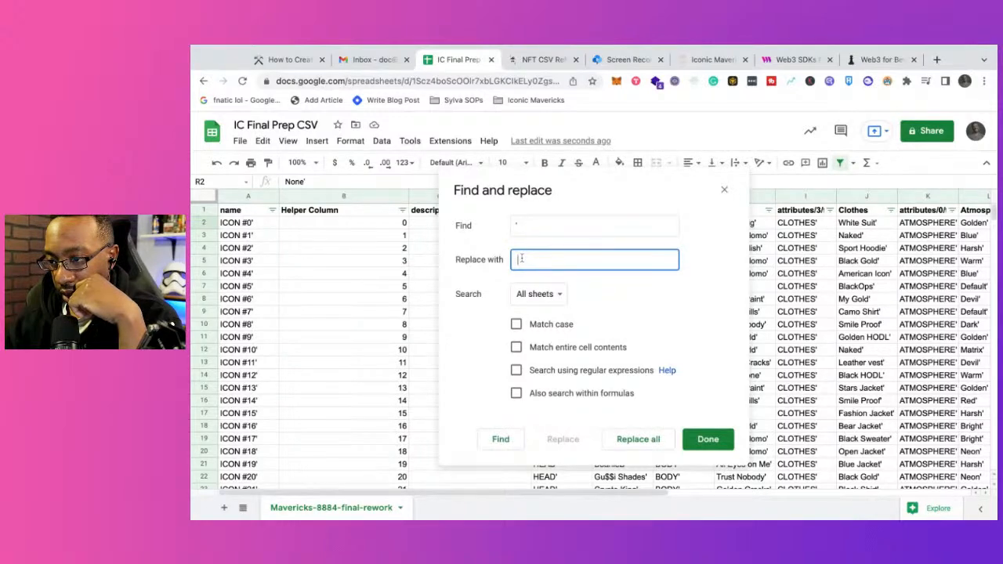
click(701, 440)
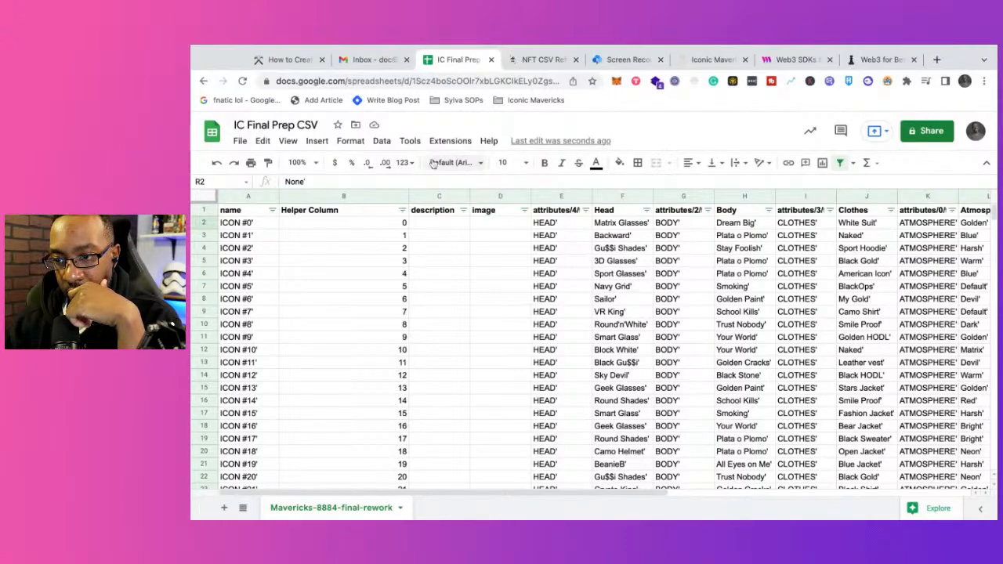
click(240, 142)
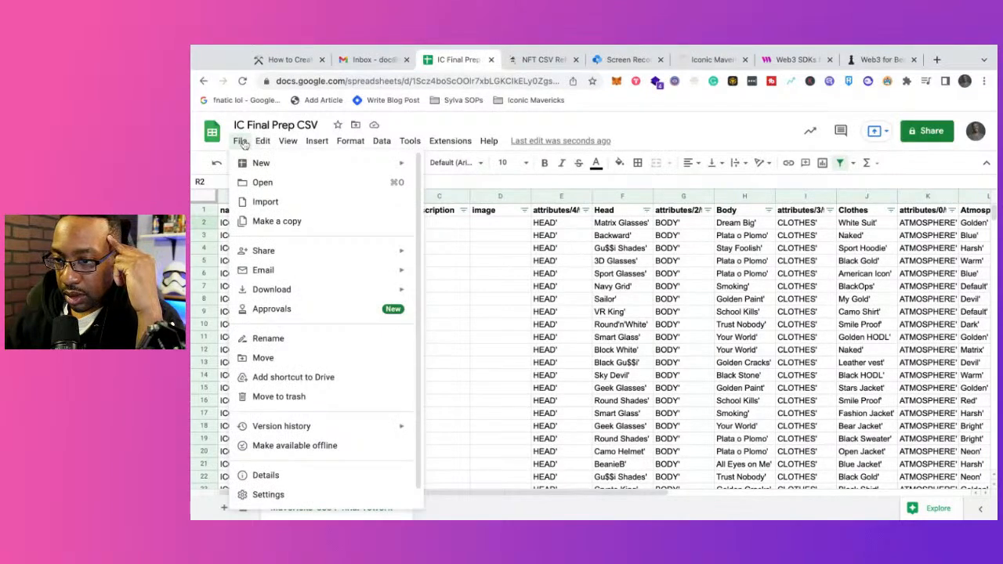
mouse_move(267, 145)
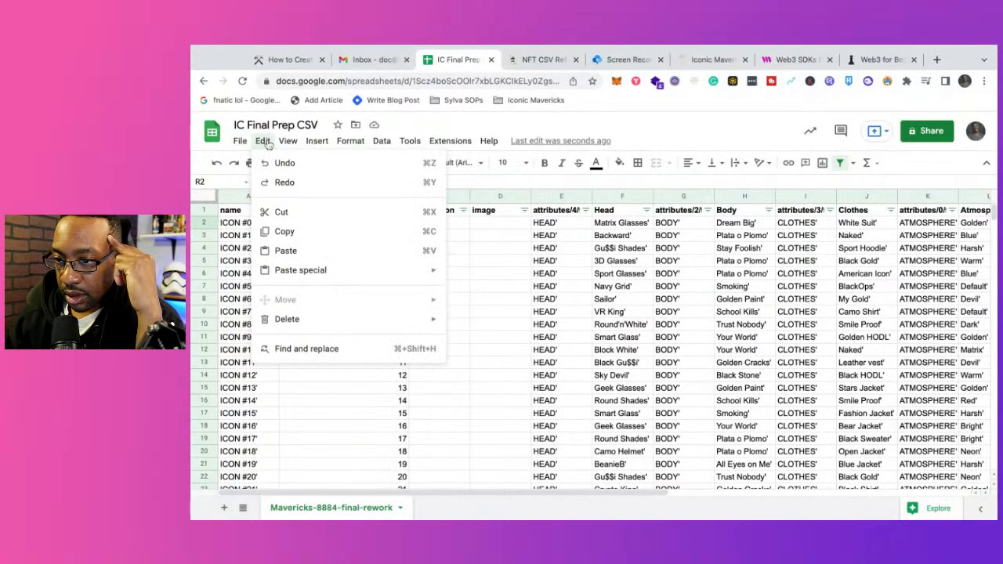
click(303, 353)
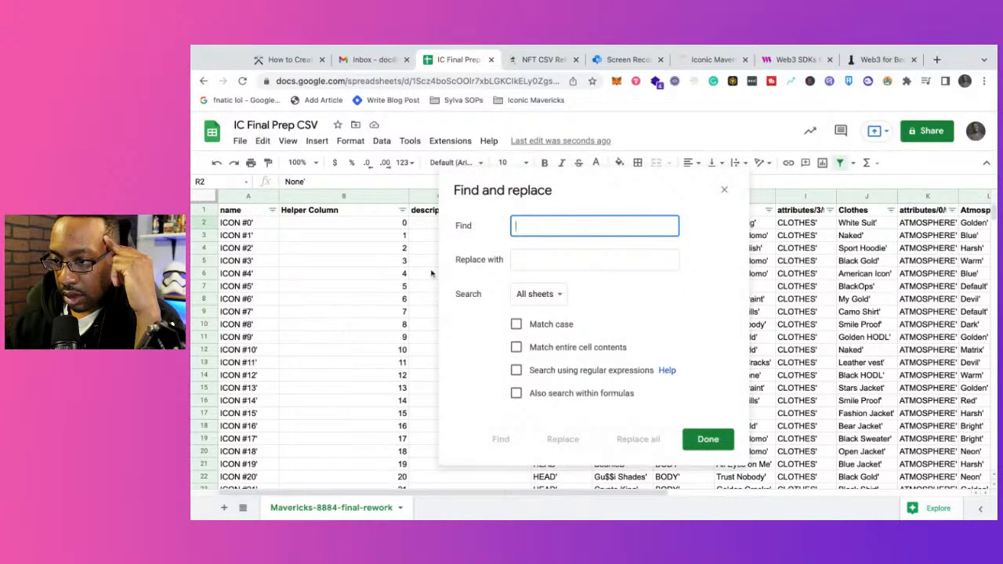
text(1)
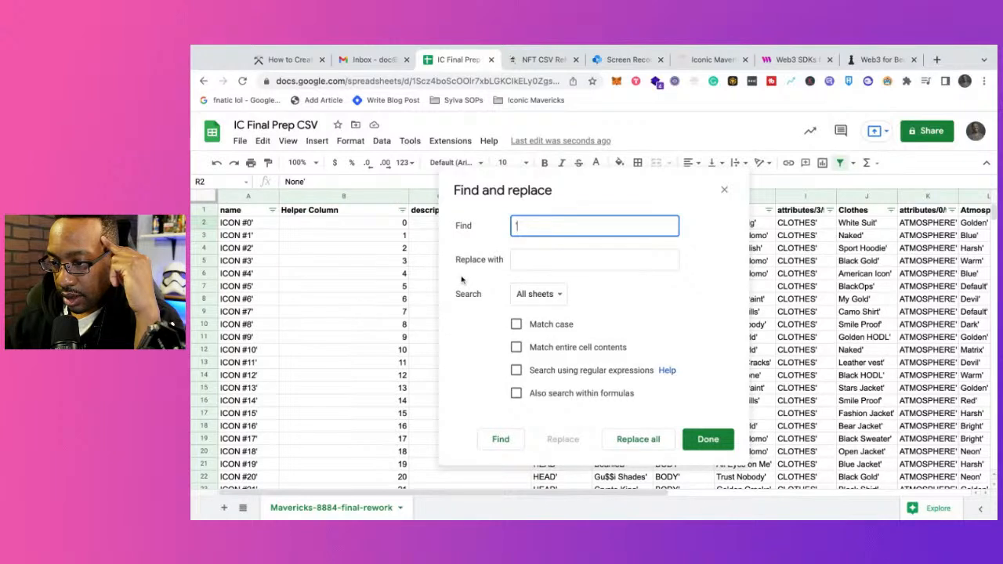
click(518, 259)
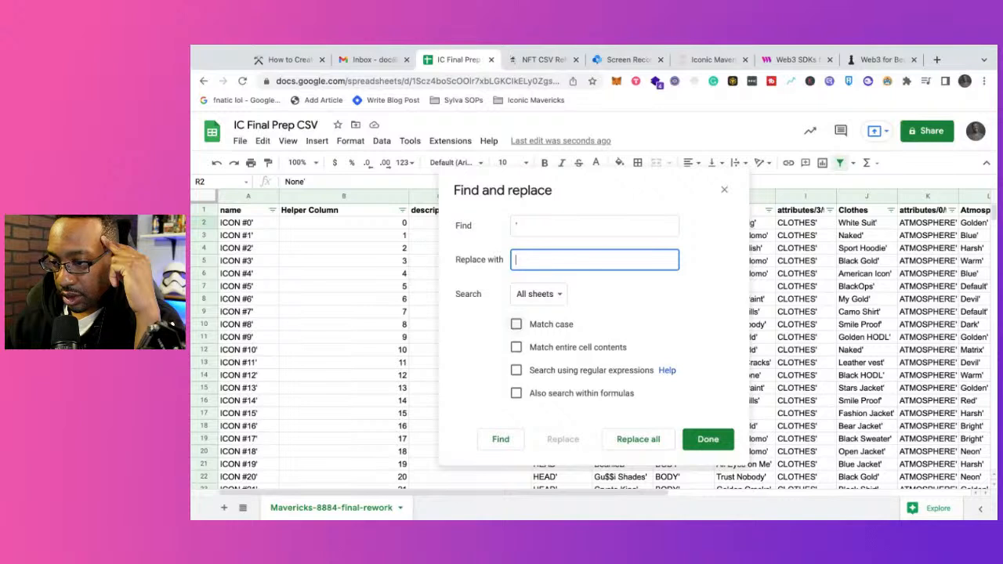
click(715, 440)
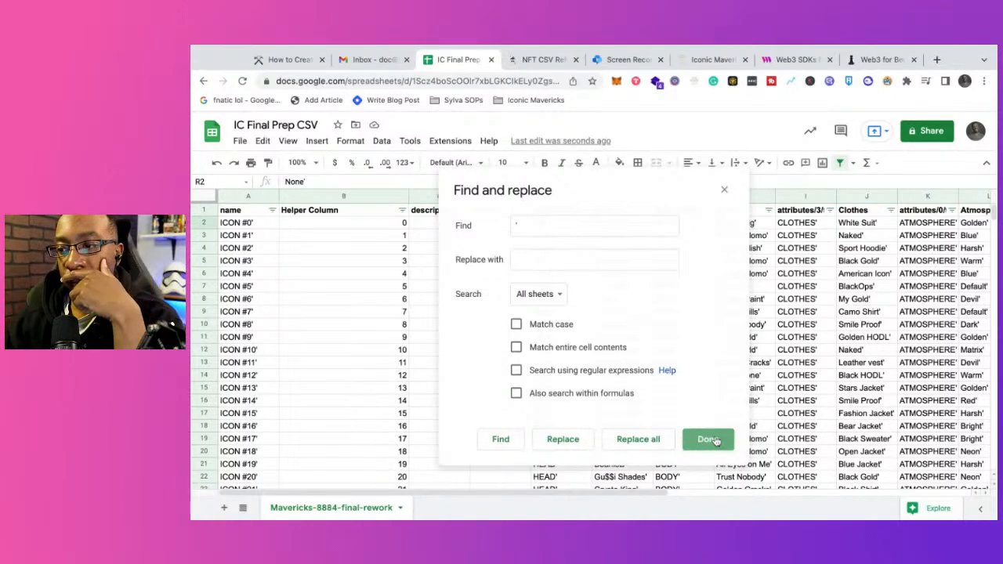
click(709, 440)
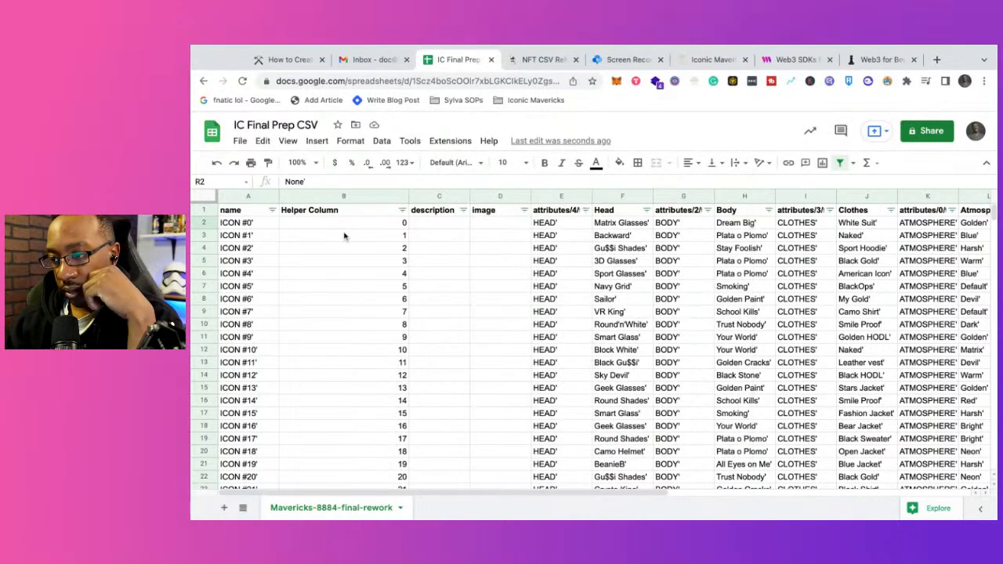
Step: Set up a find and replace that looks for the apostrophe (') and substitutes a single space, with case matching off
click(239, 141)
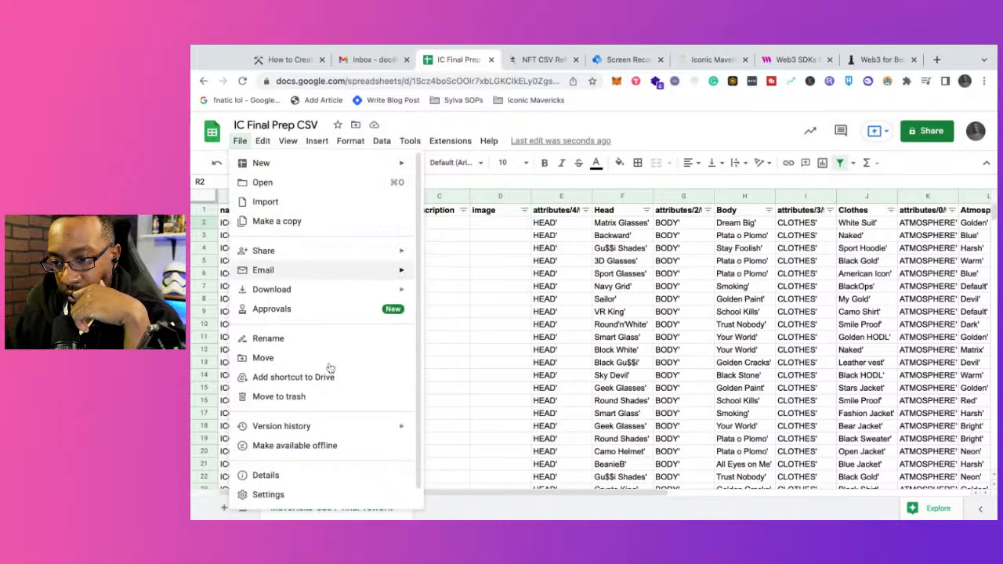
mouse_move(262, 143)
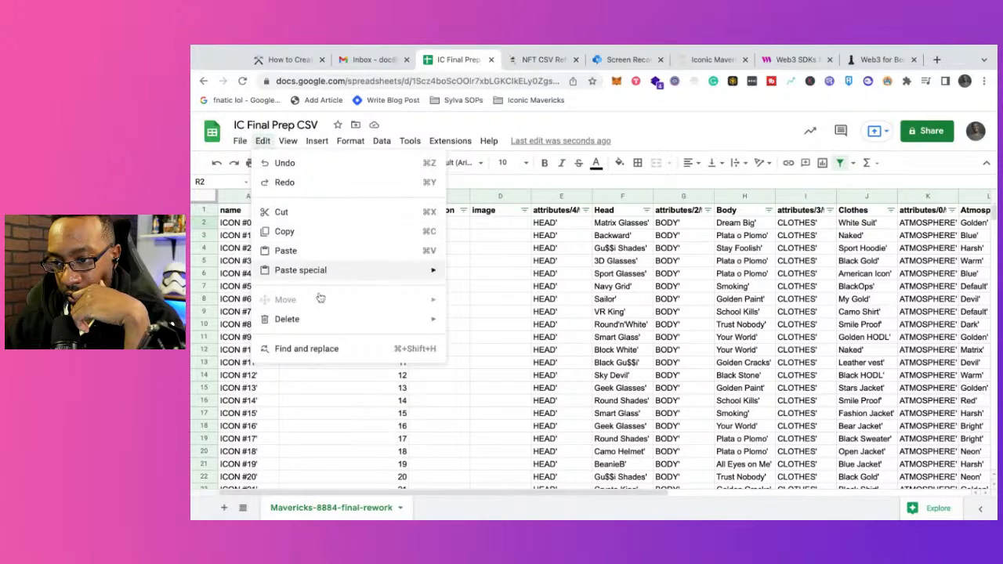
click(330, 350)
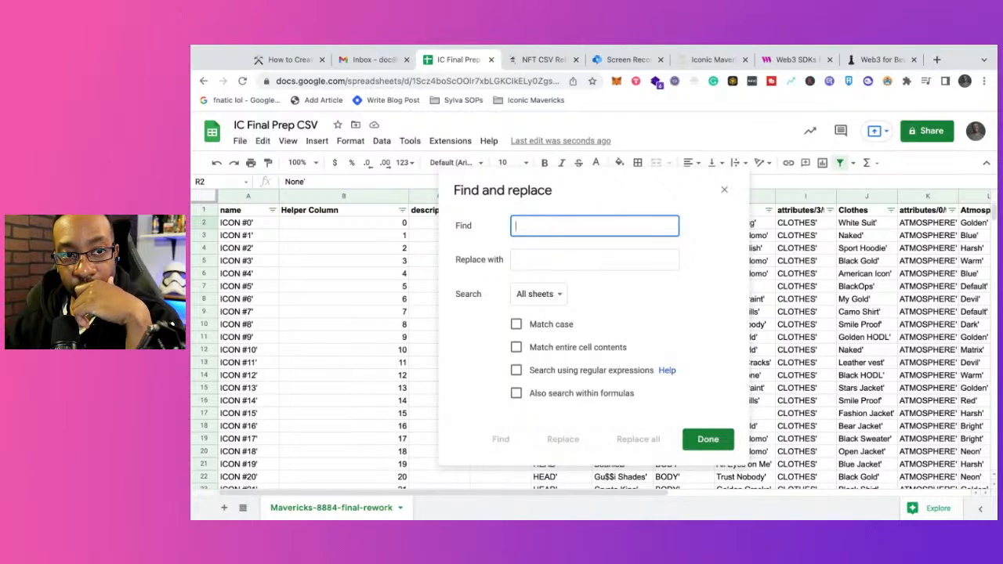
text(')
click(552, 252)
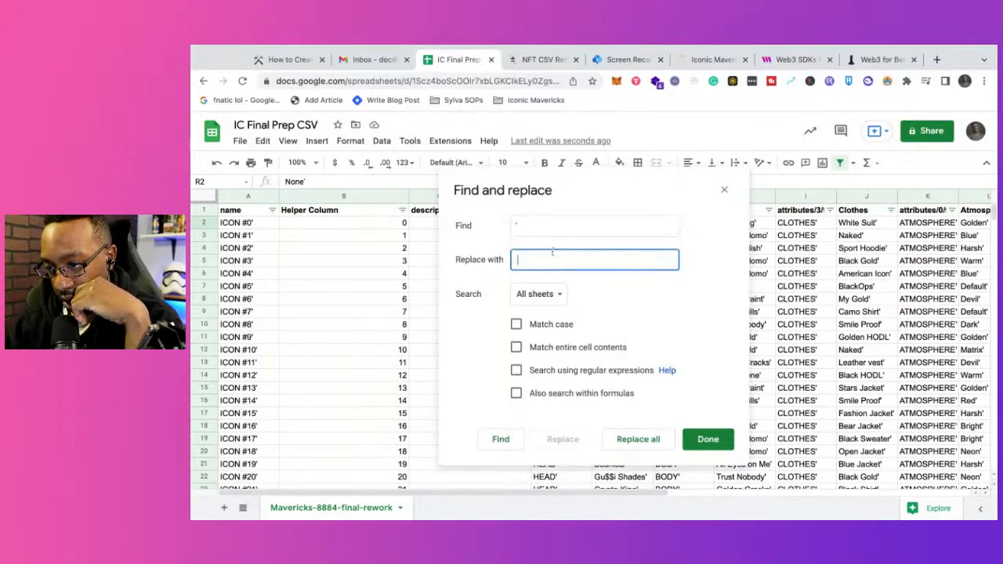
click(517, 324)
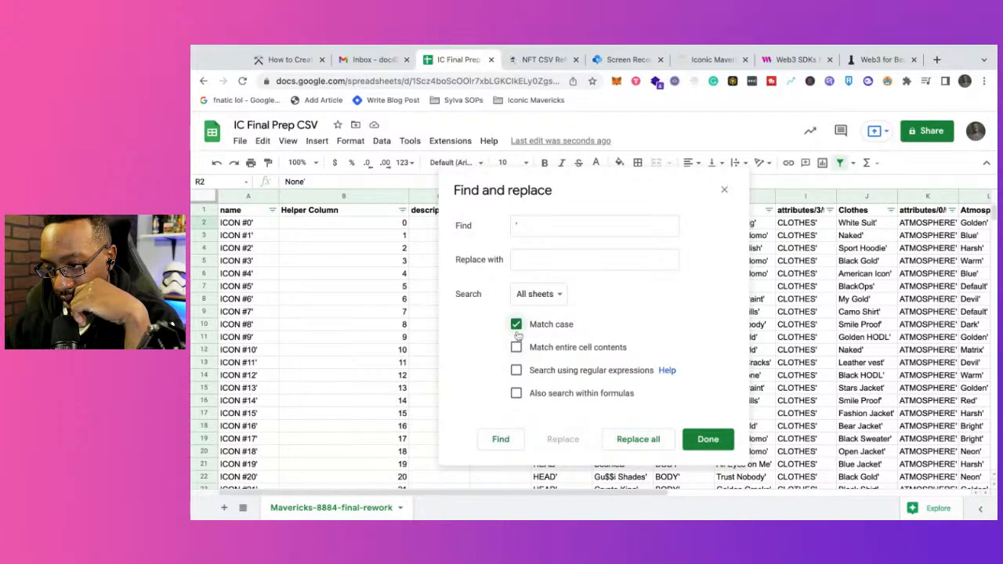
click(517, 325)
click(516, 259)
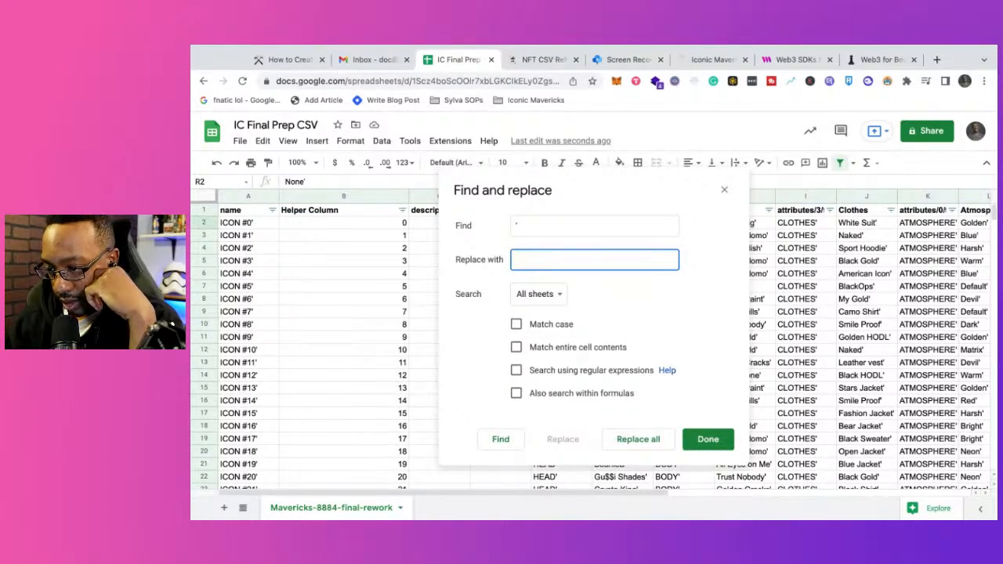
Step: Step through several apostrophe matches, then replace every apostrophe with a space across all sheets and close the find-and-replace dialog
click(502, 439)
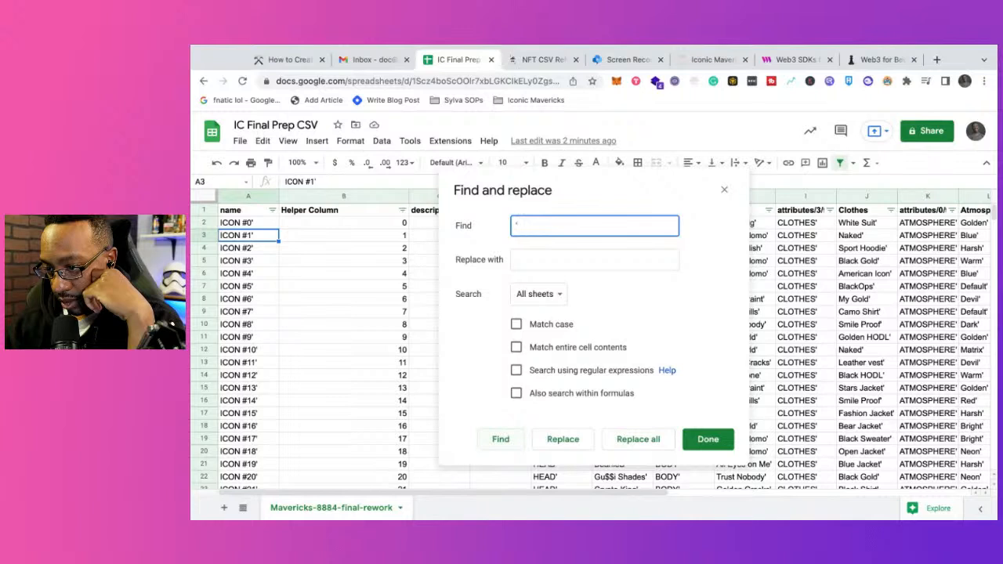
click(502, 439)
click(502, 439)
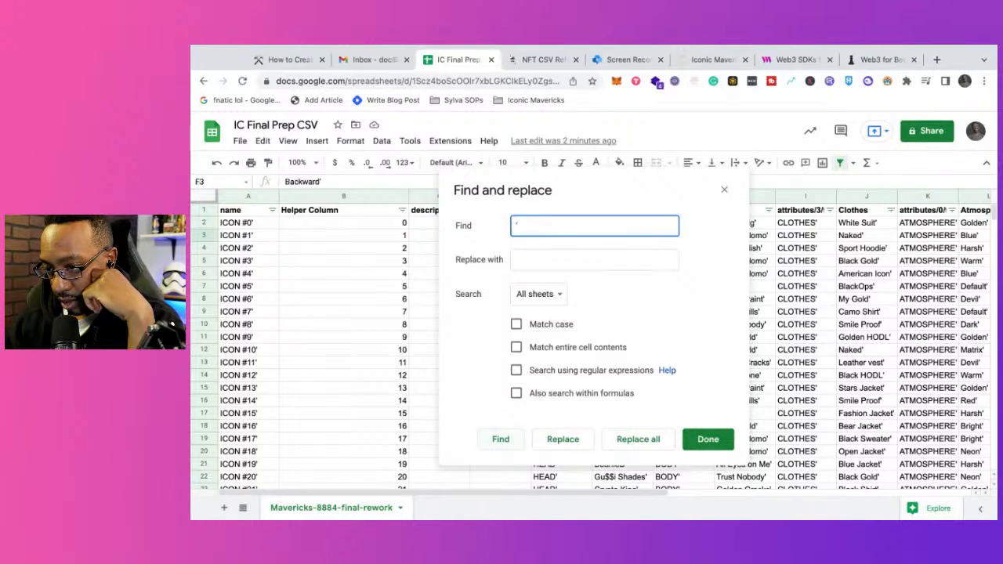
key(Return)
key(Return)
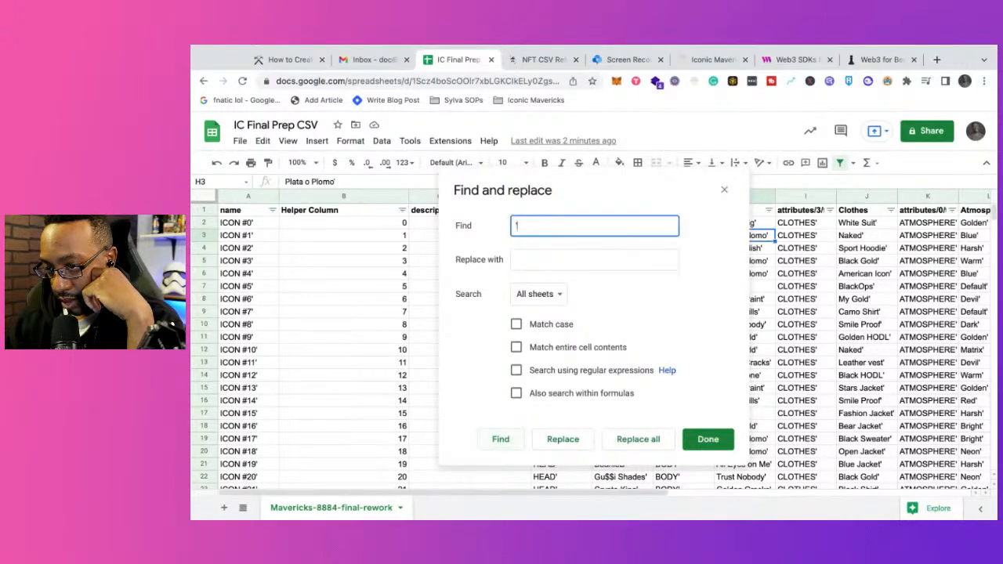
click(539, 302)
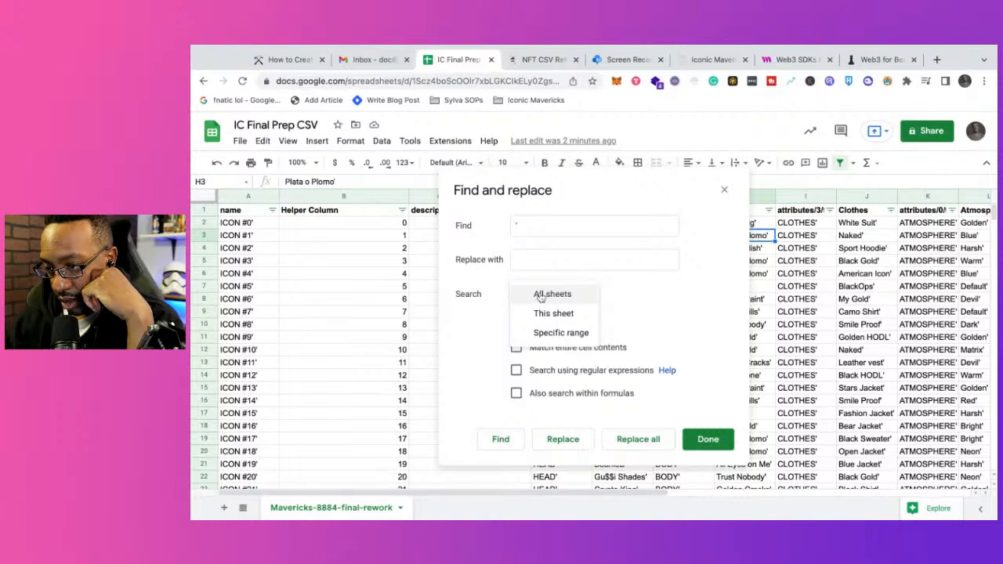
click(540, 296)
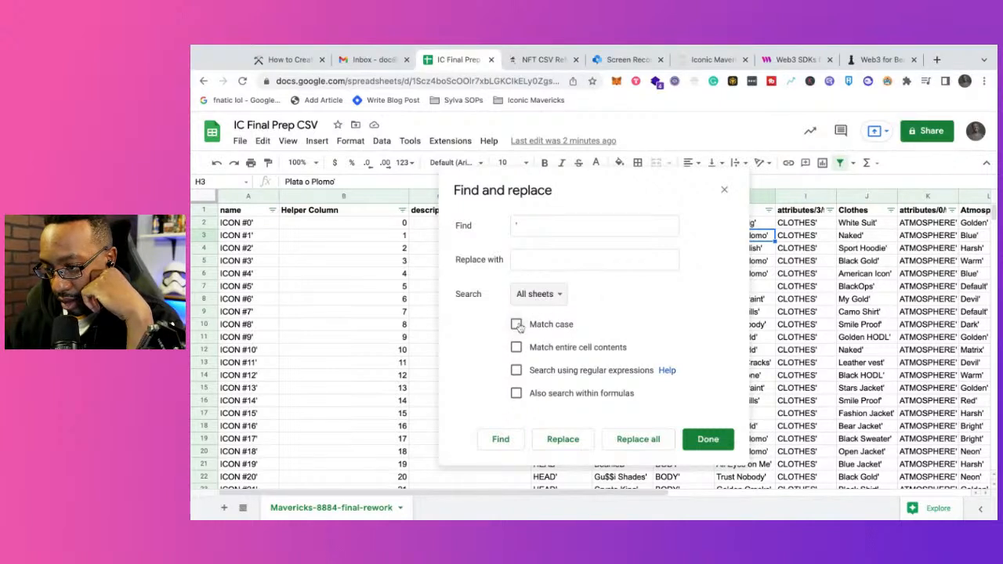
click(655, 441)
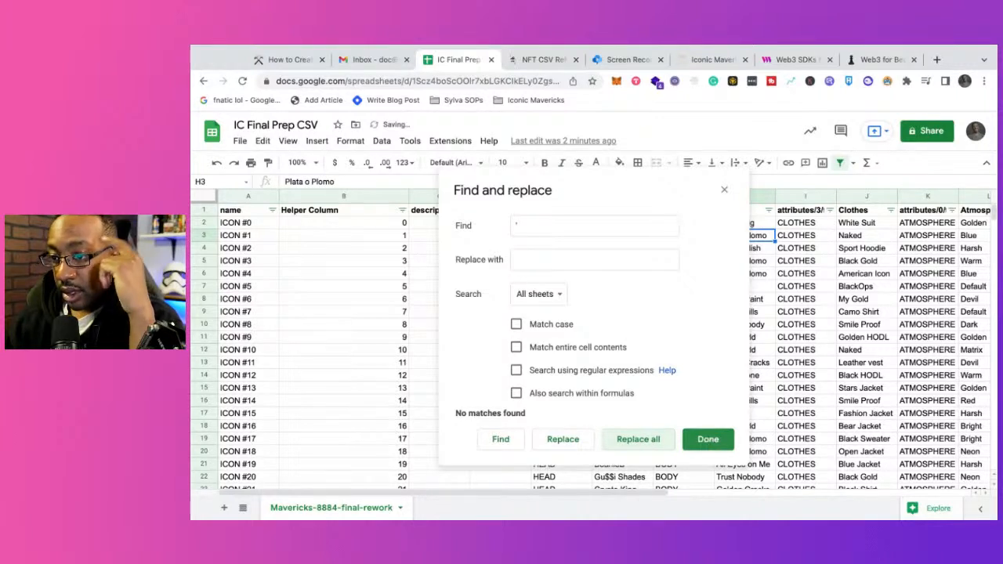
click(709, 441)
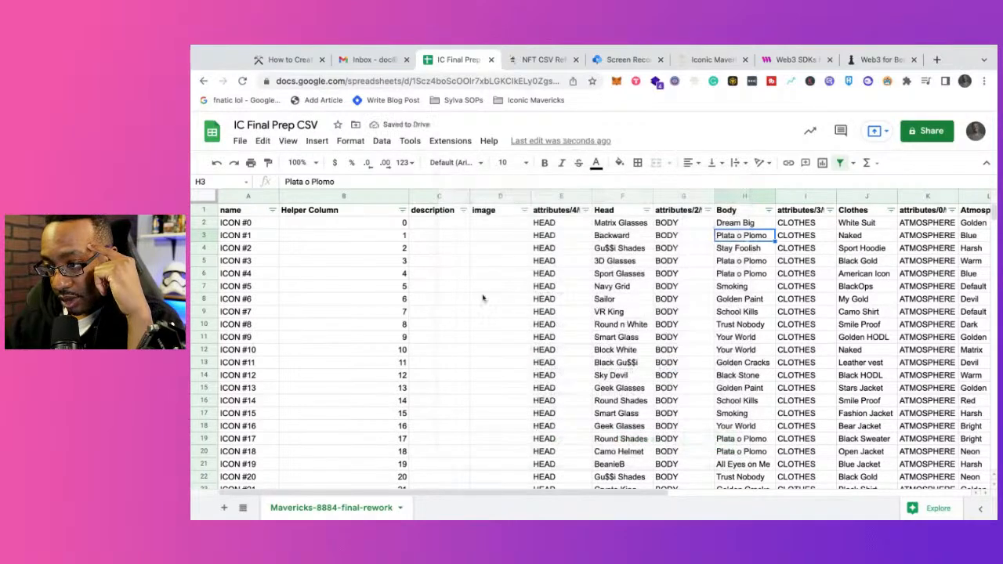
Step: Check the trait columns and the ICON names in column A for leftover apostrophes
scroll(483, 299, right, 3)
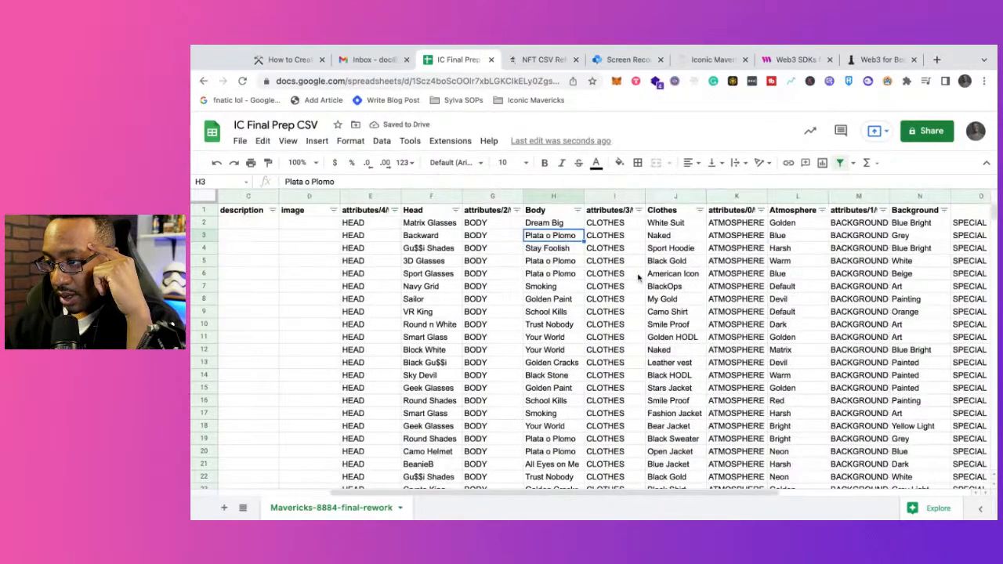
scroll(639, 278, right, 5)
scroll(639, 277, left, 7)
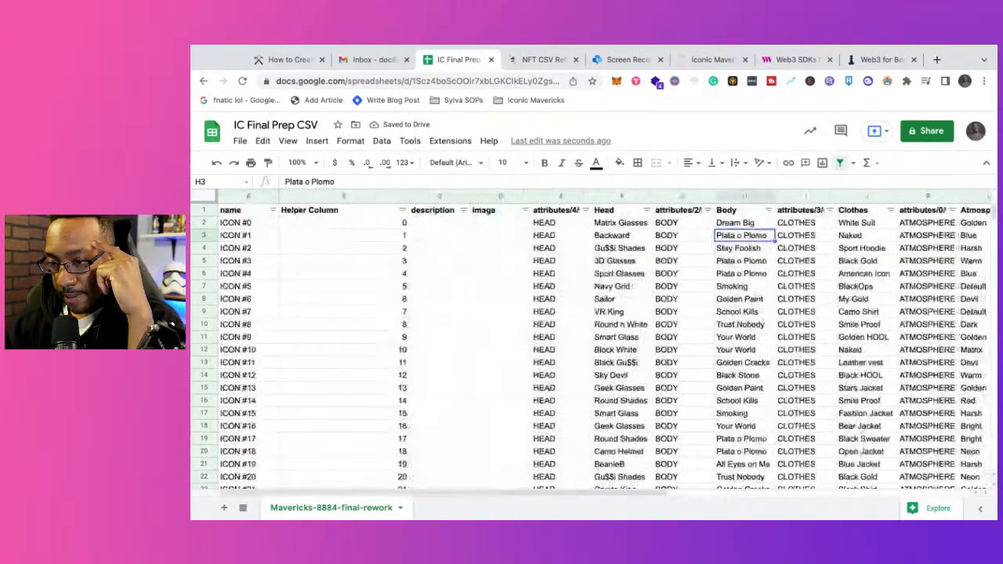
click(243, 225)
click(244, 250)
click(244, 277)
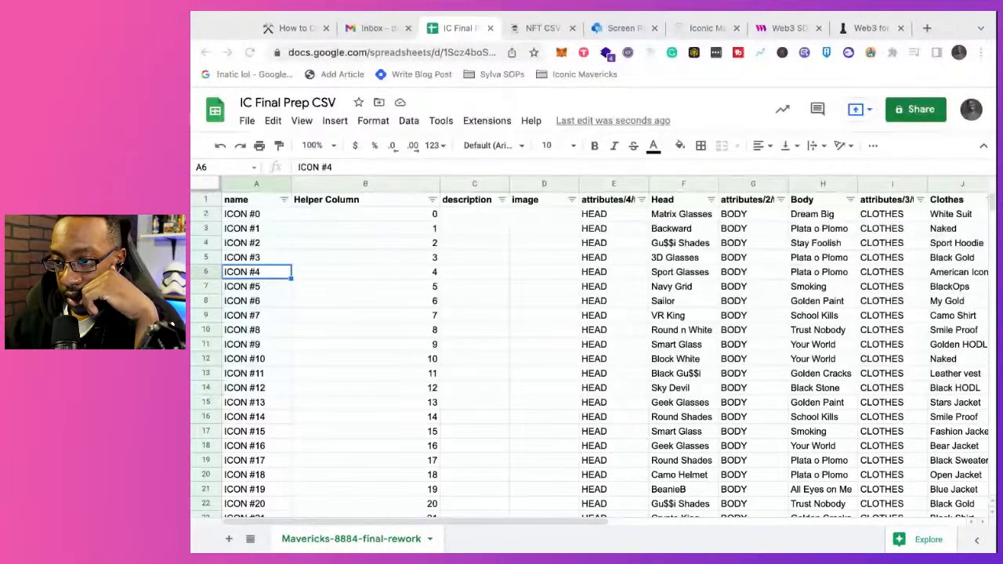
drag(997, 282, 1002, 282)
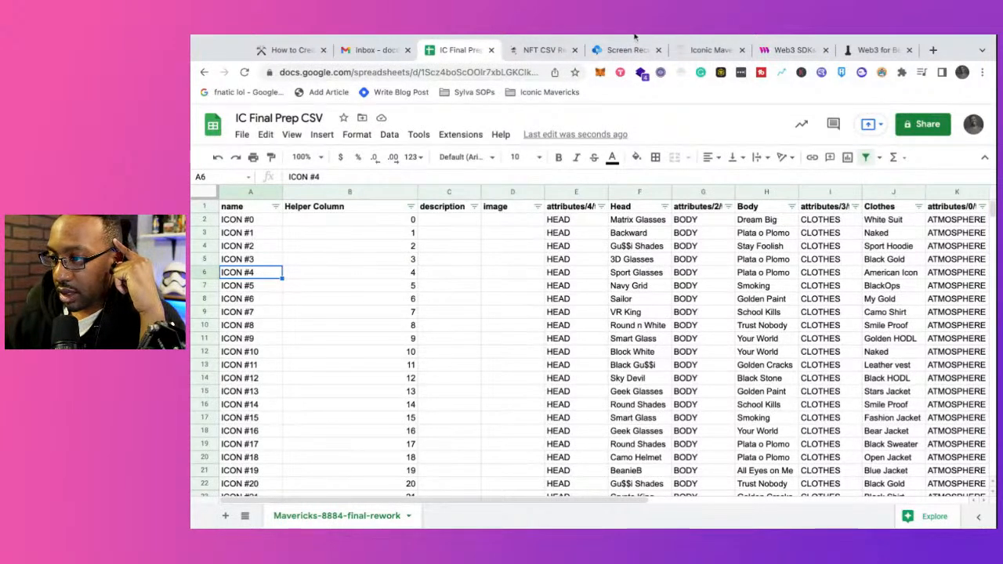
Step: Switch to thirdweb, open the Iconic Mav Beta Test contract from the dashboard, and examine its tokens' names and properties
click(791, 50)
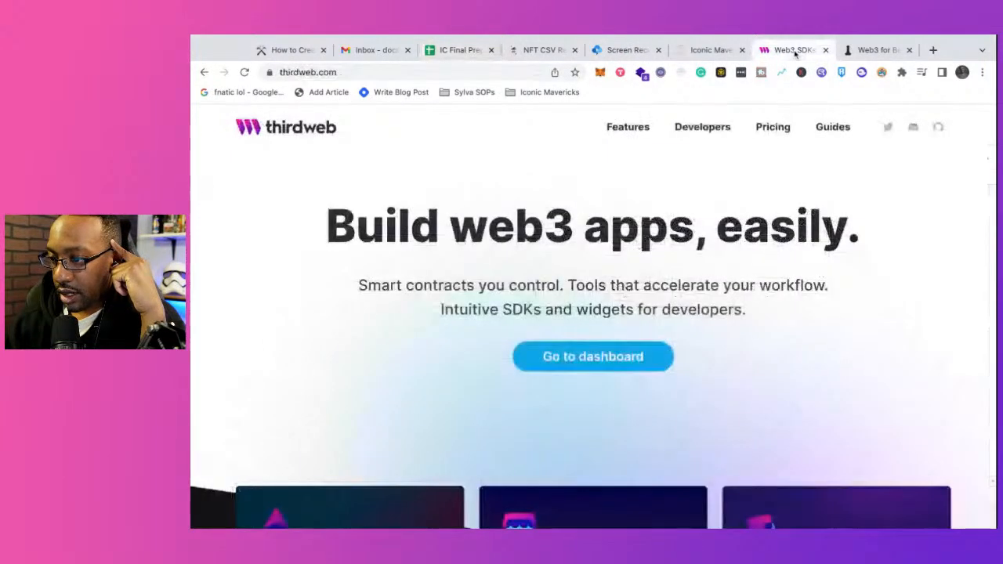
click(589, 359)
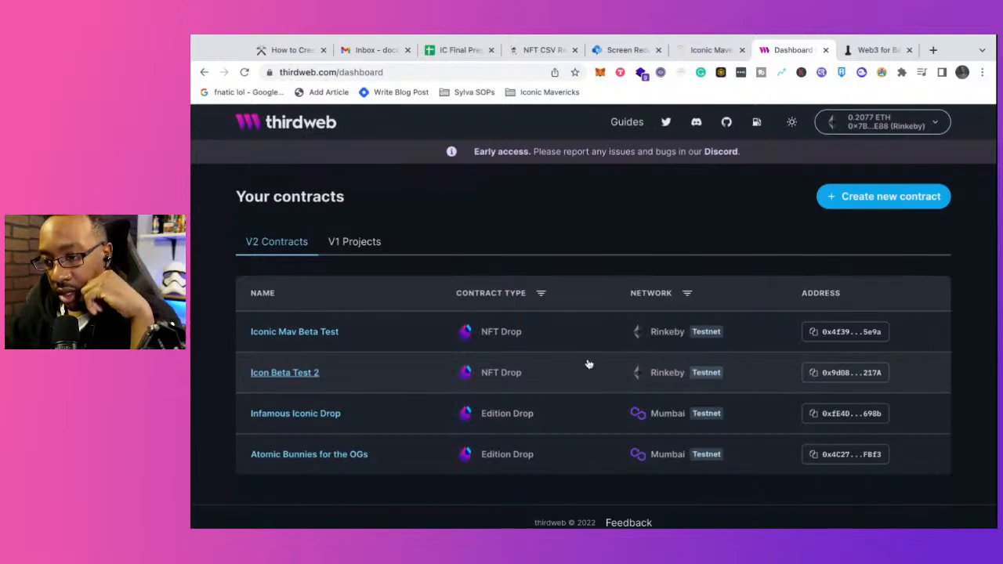
click(296, 334)
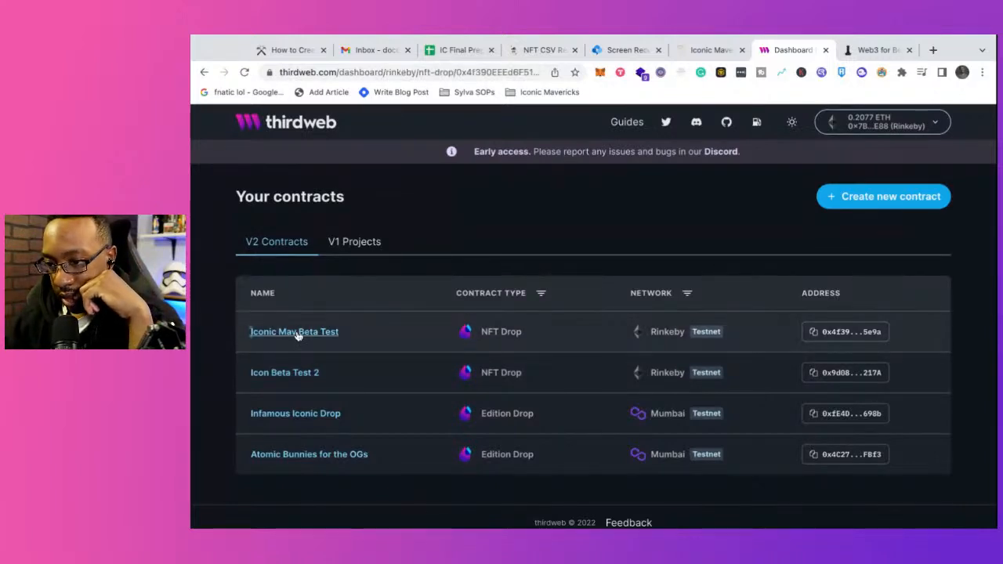
scroll(532, 378, down, 2)
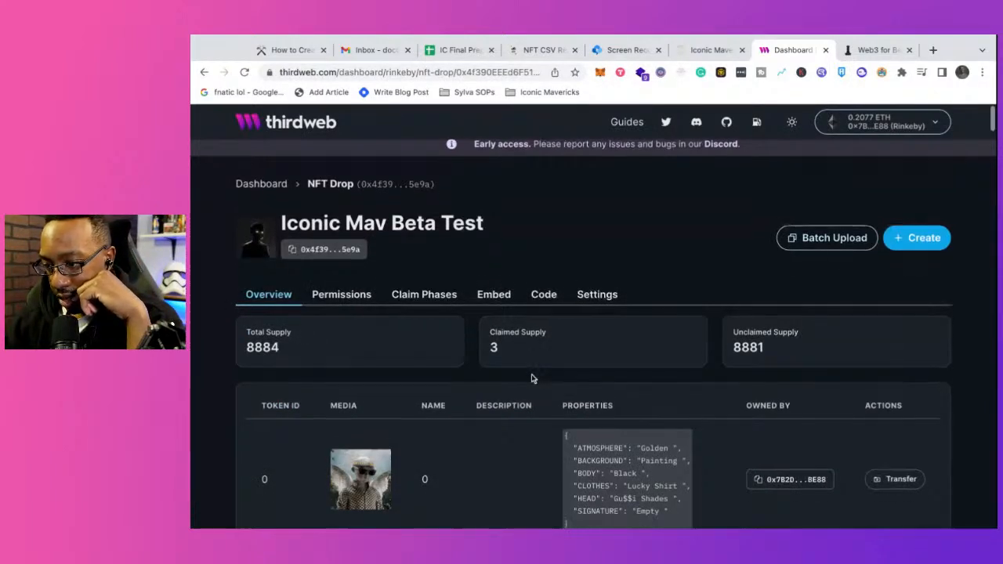
scroll(532, 379, down, 2)
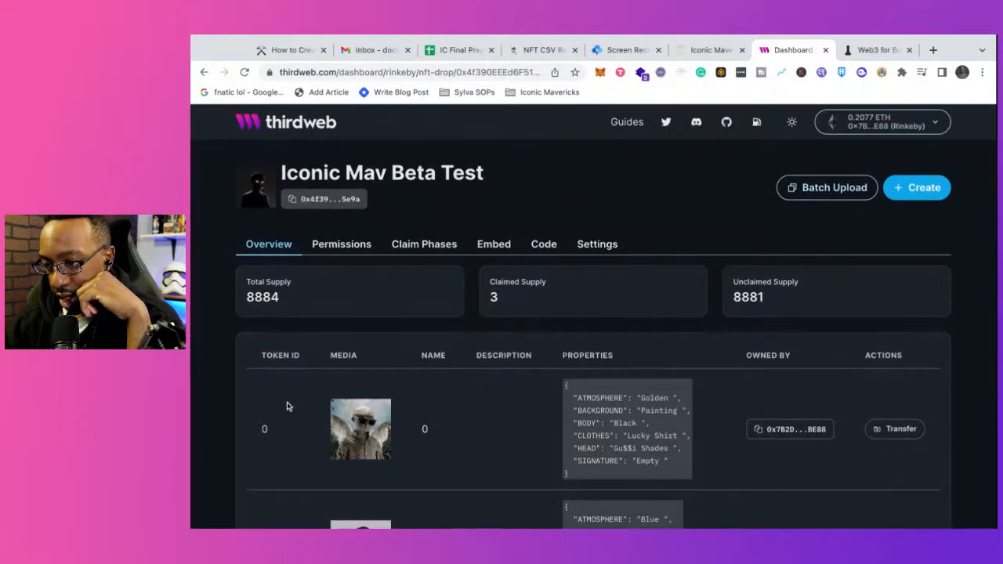
Step: Compare the Iconic Mav Beta Test tokens' names and properties on thirdweb with the trait columns of the IC Final Prep CSV spreadsheet
scroll(287, 406, down, 3)
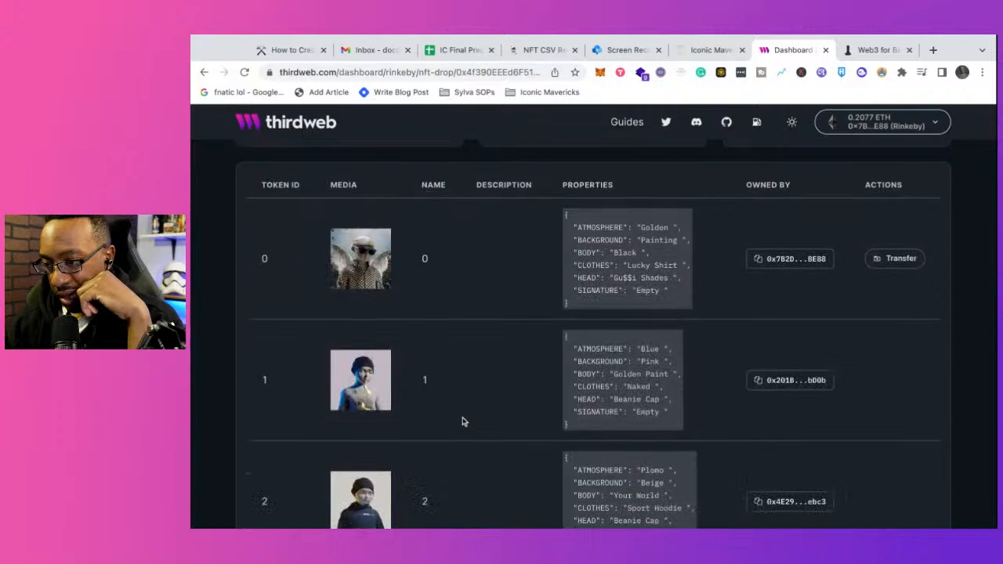
scroll(461, 406, up, 1)
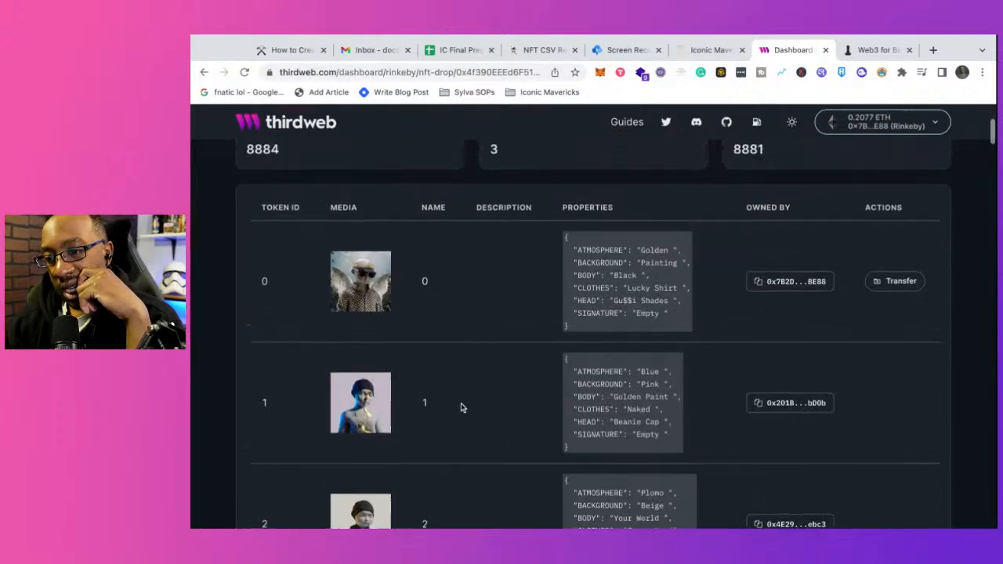
scroll(461, 406, down, 2)
scroll(461, 406, down, 5)
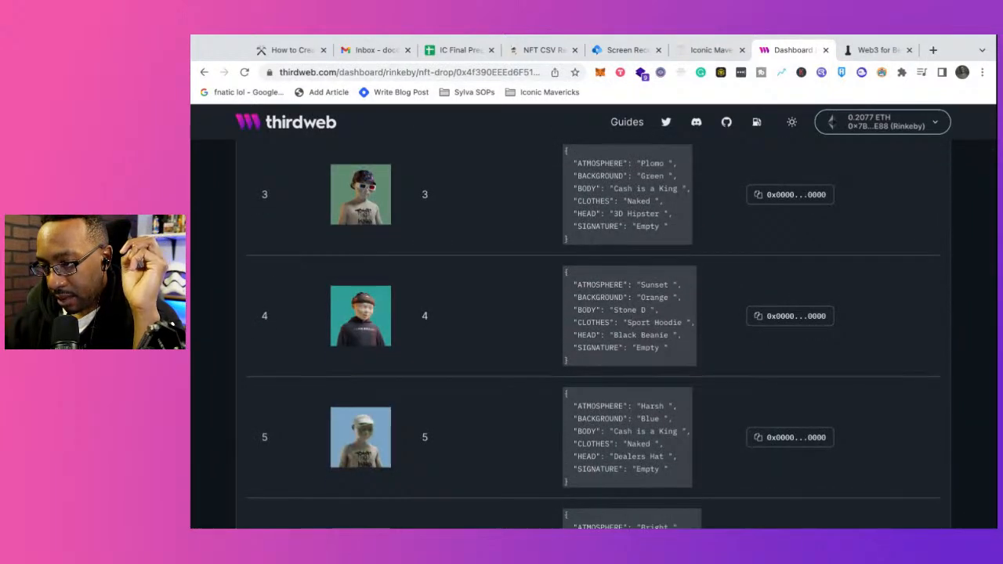
scroll(593, 334, down, 5)
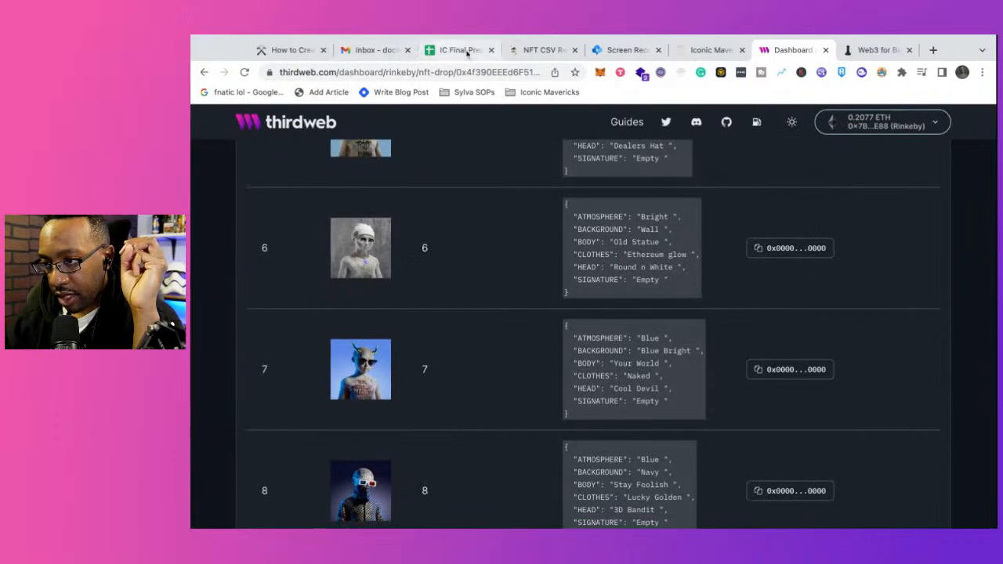
click(466, 52)
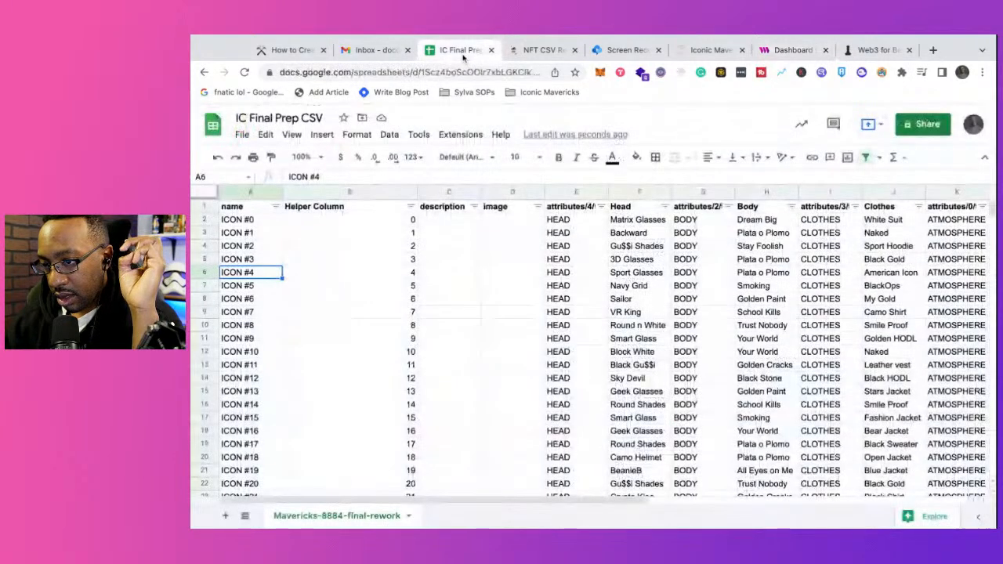
click(783, 51)
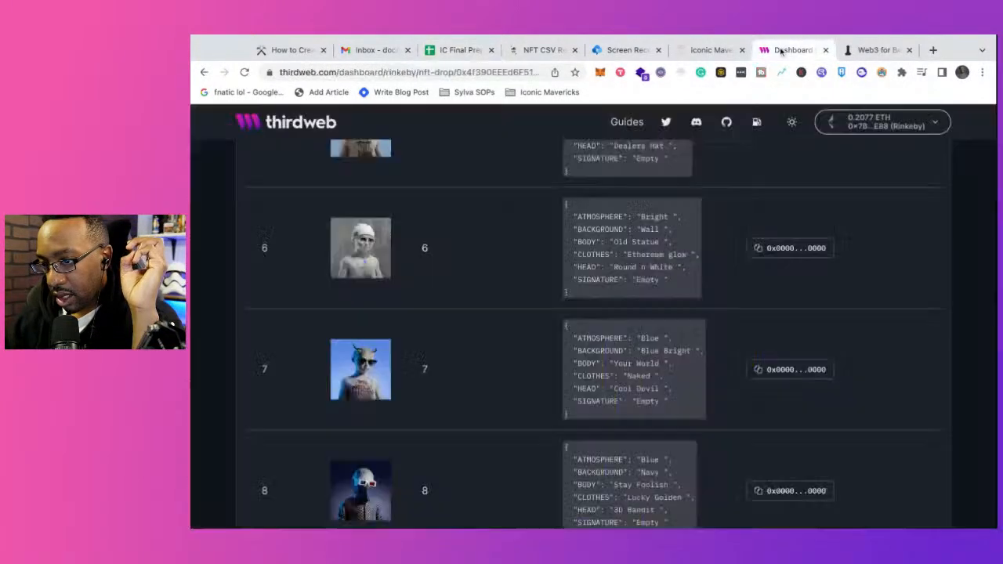
scroll(608, 334, down, 3)
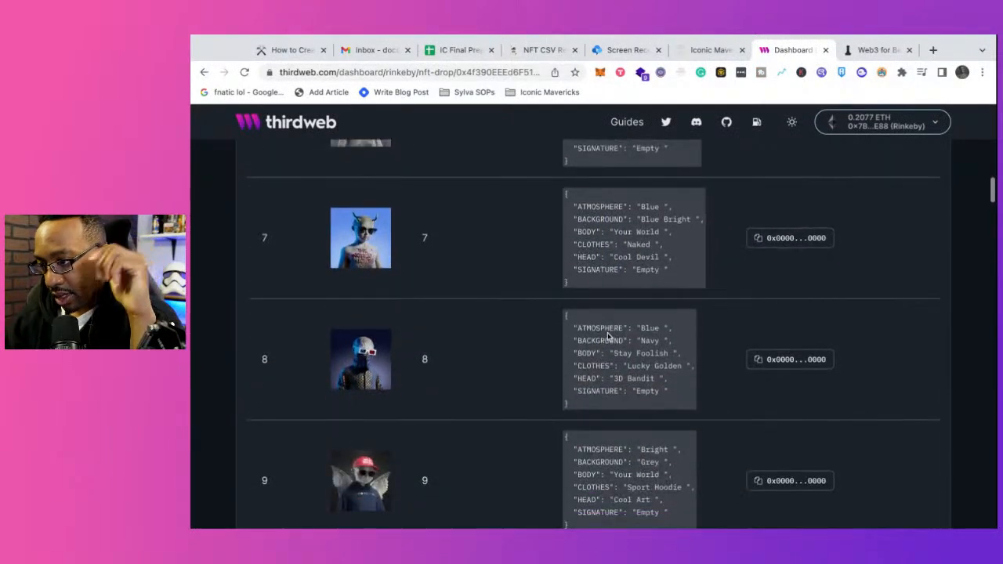
scroll(600, 314, up, 10)
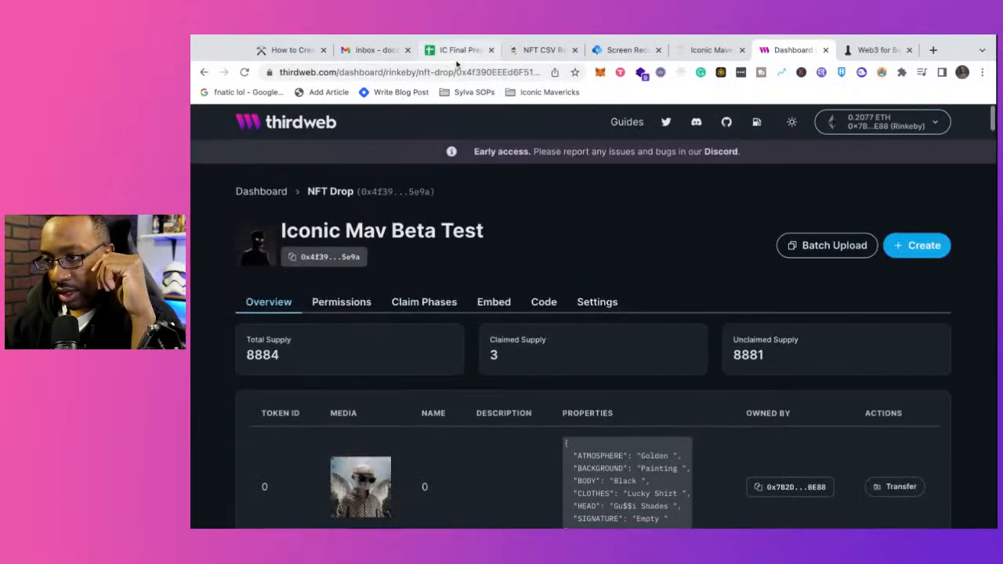
Step: Switch to the IC Final Prep CSV spreadsheet and review its column headers from name through Signature for redundant columns
click(458, 52)
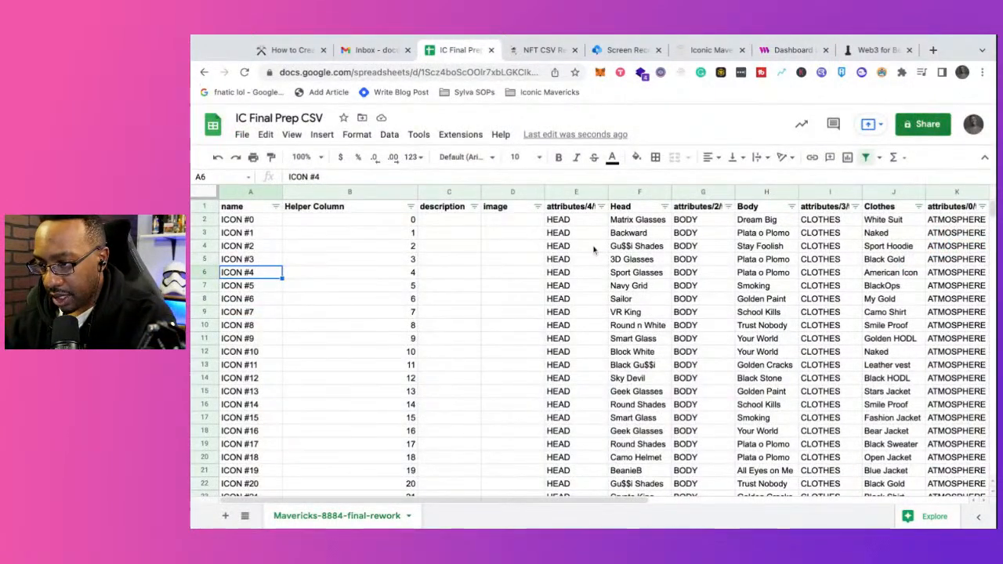
scroll(593, 249, right, 5)
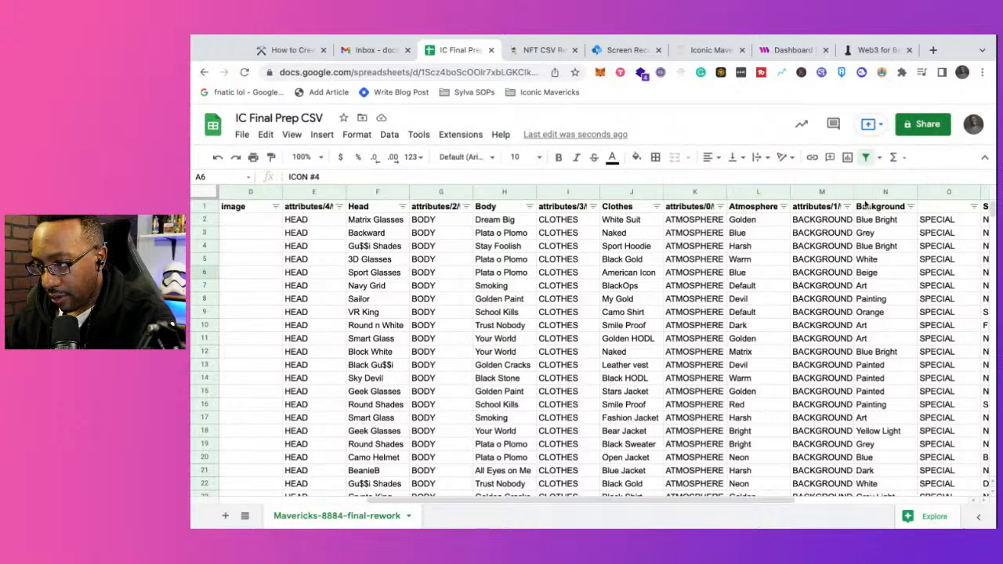
scroll(877, 226, right, 5)
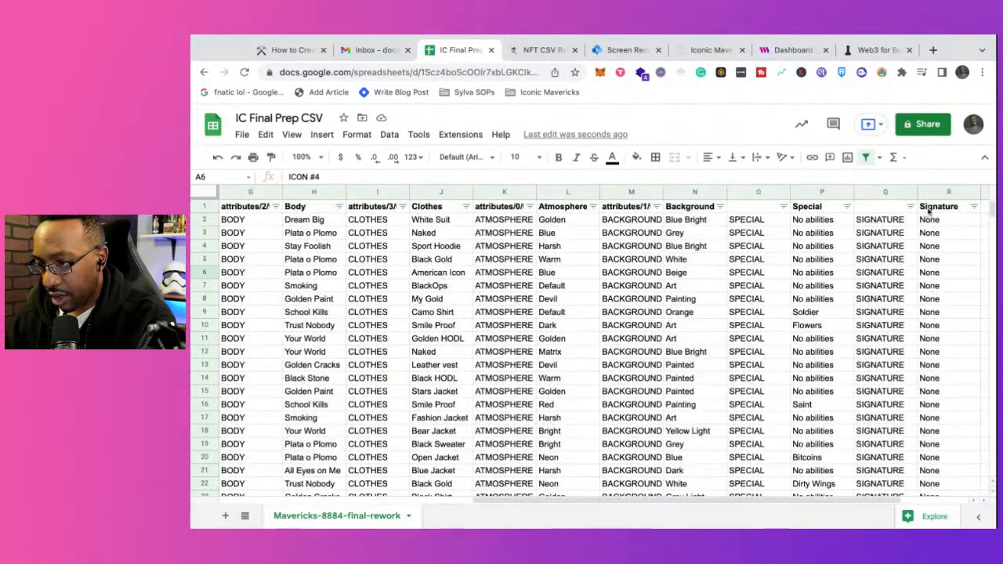
scroll(793, 246, left, 10)
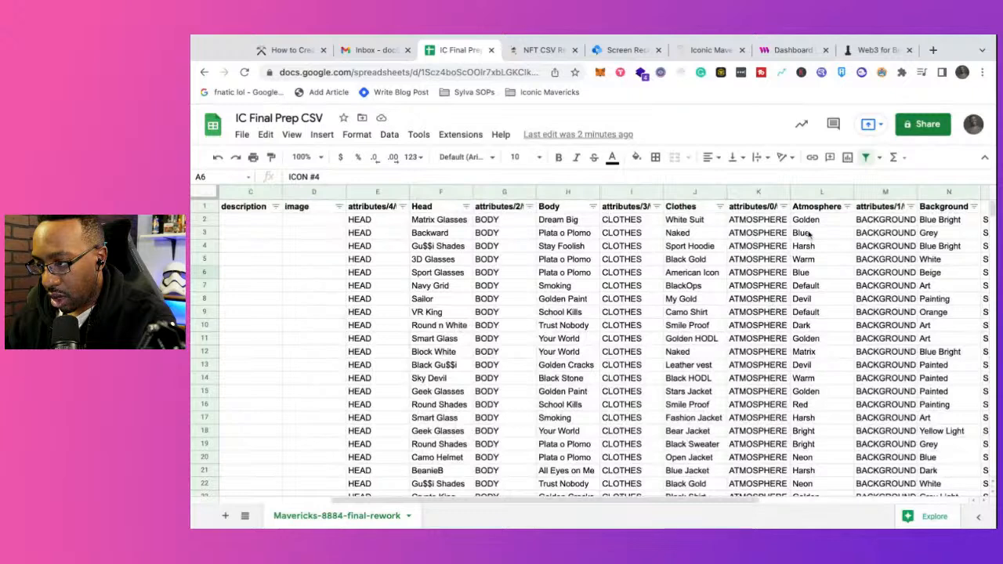
scroll(933, 220, right, 3)
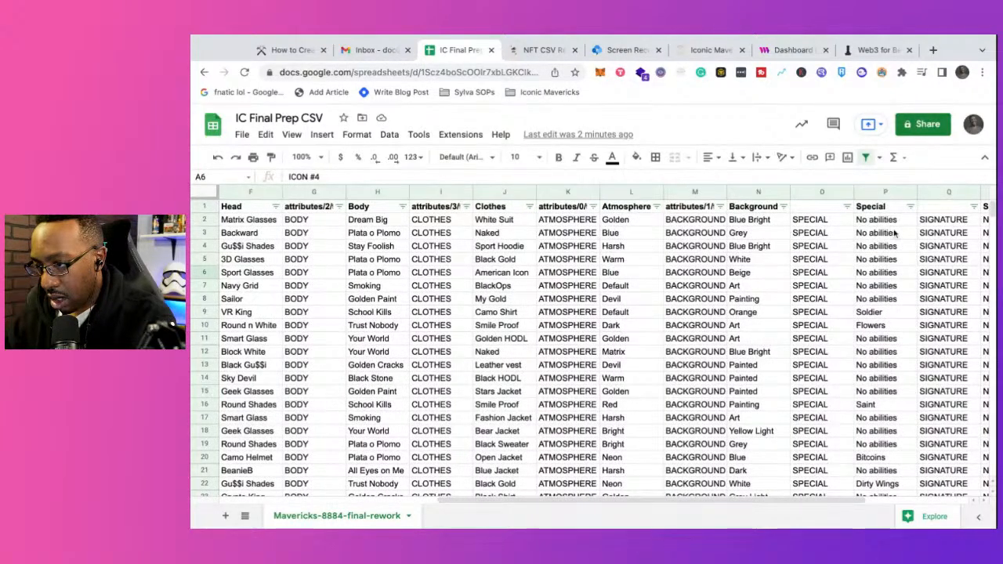
scroll(895, 232, left, 5)
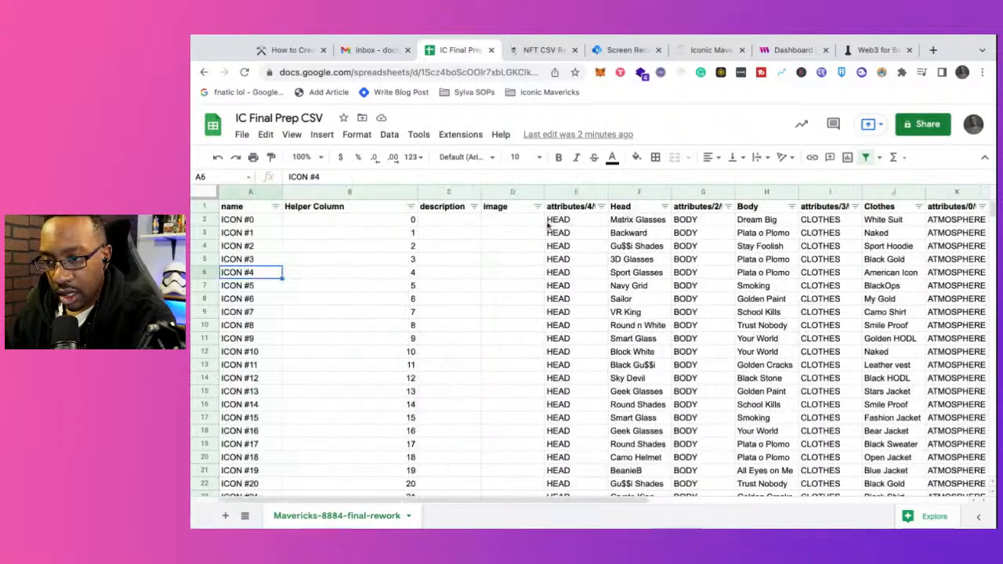
Step: Delete the Helper Column, description and image columns from the sheet
click(367, 193)
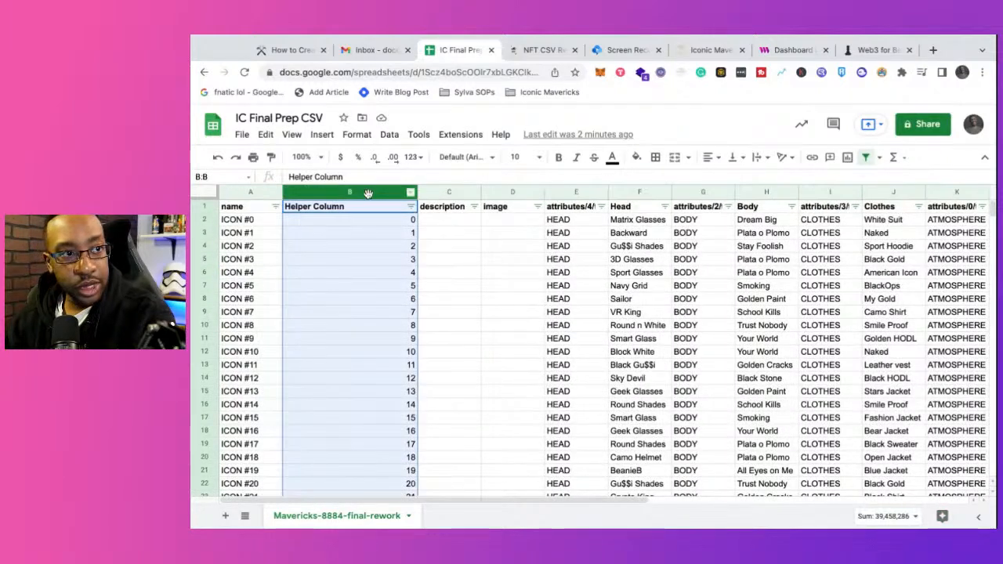
right_click(368, 194)
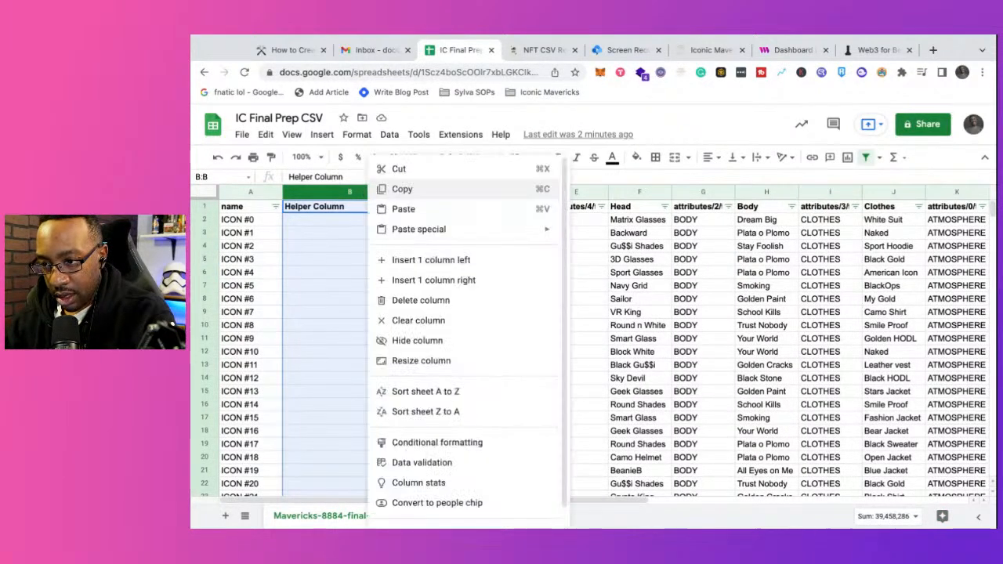
click(429, 302)
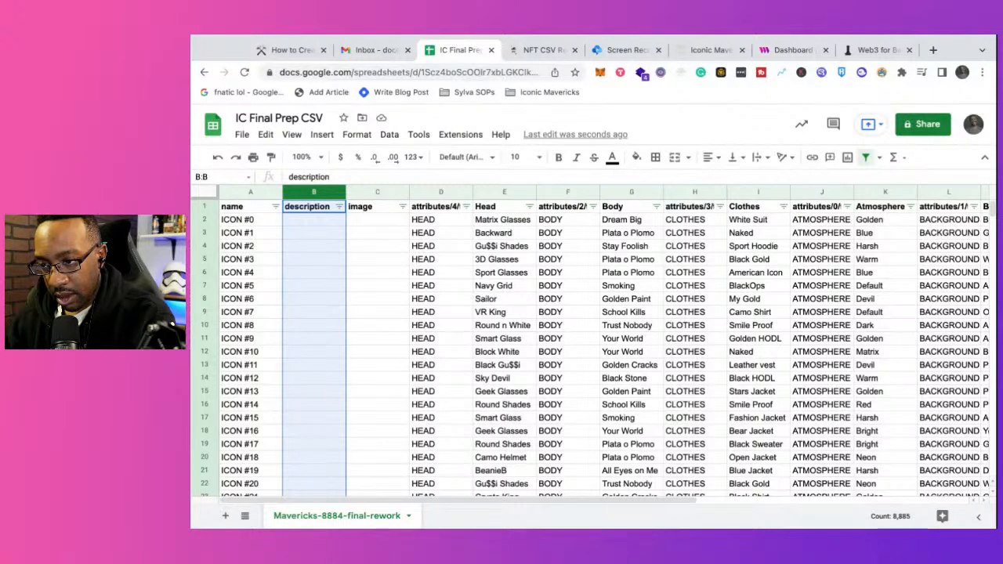
right_click(315, 192)
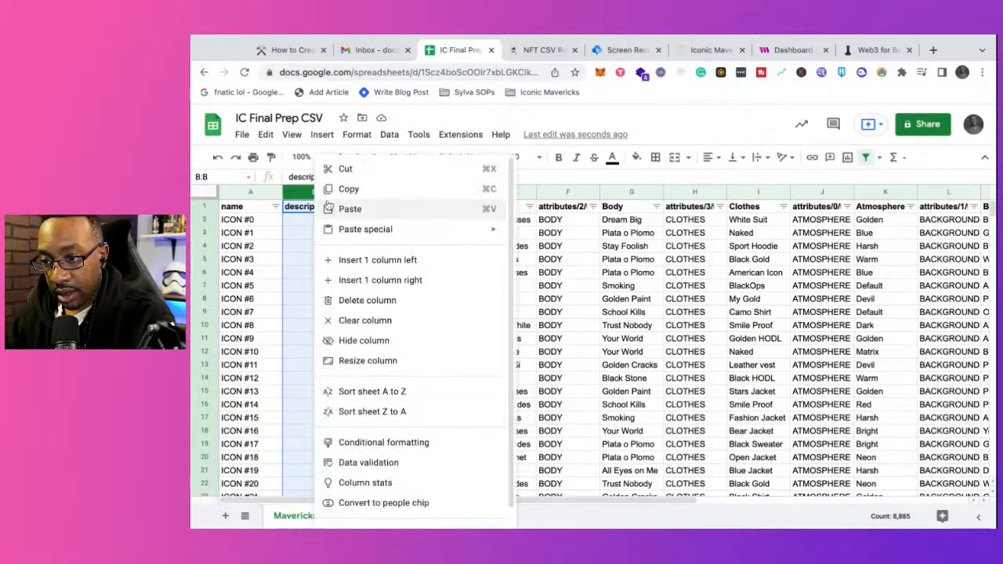
click(357, 301)
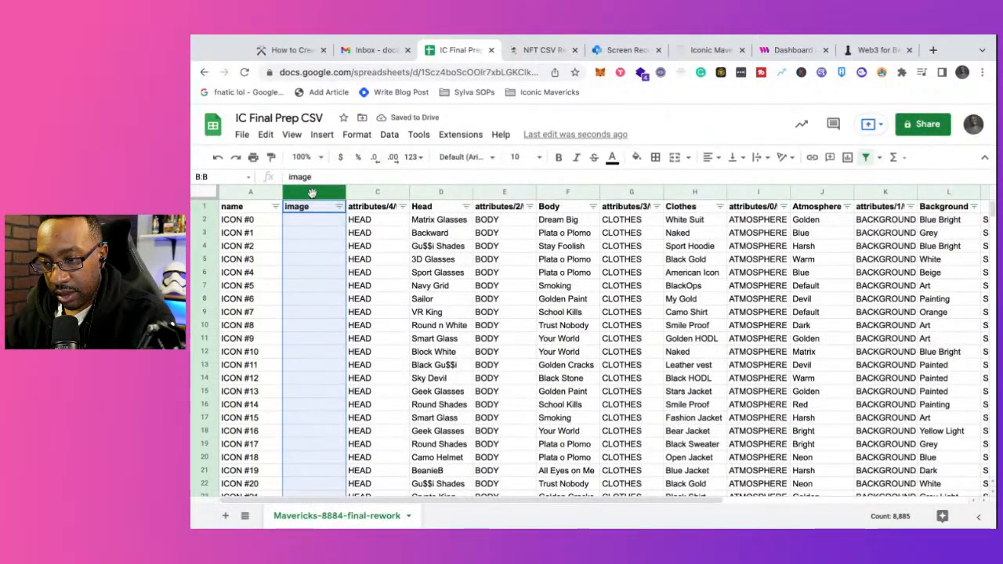
right_click(312, 193)
mouse_move(367, 237)
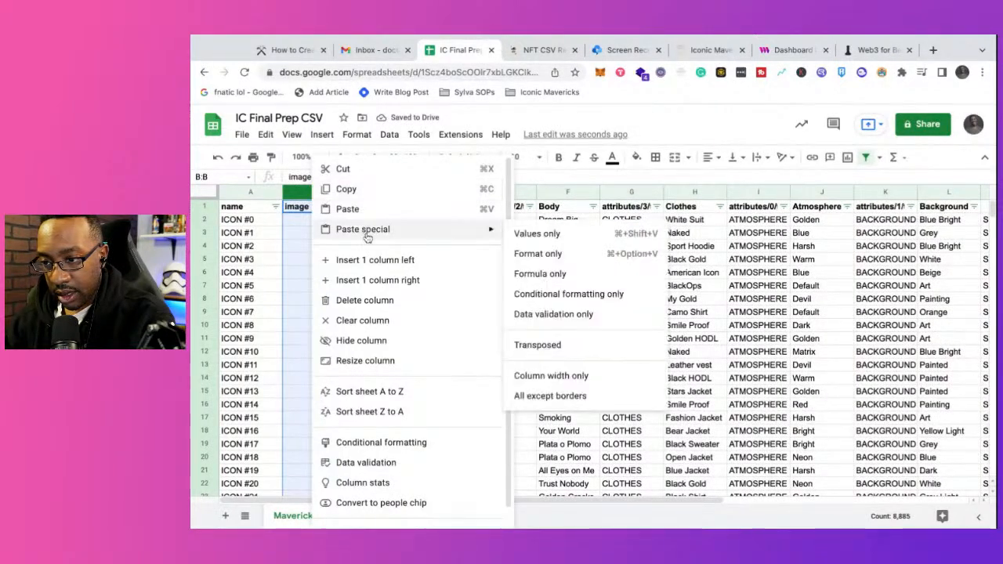
click(375, 301)
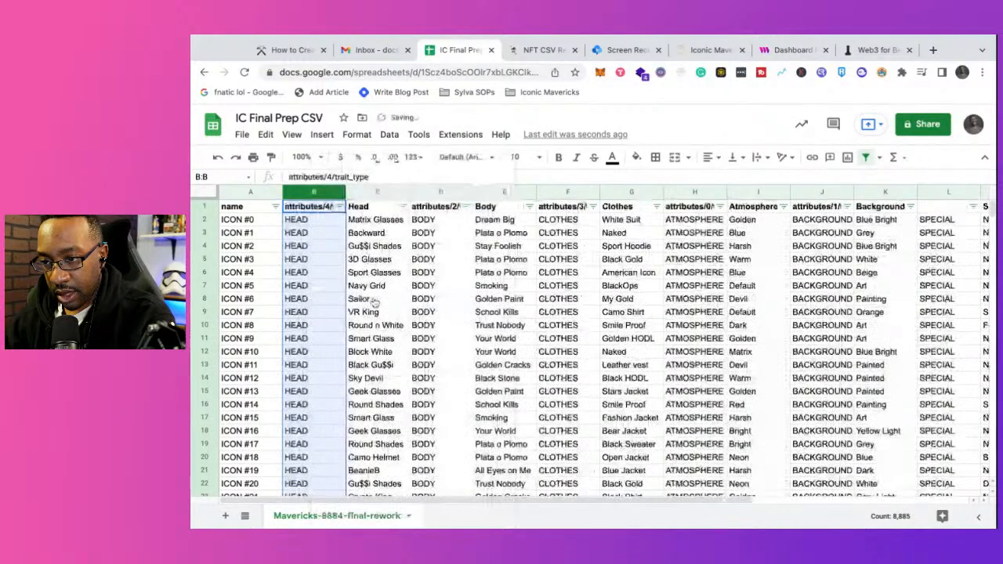
Step: Delete the attributes/4, attributes/2 and attributes/3 trait_type columns that only repeat HEAD, BODY and CLOTHES
click(309, 193)
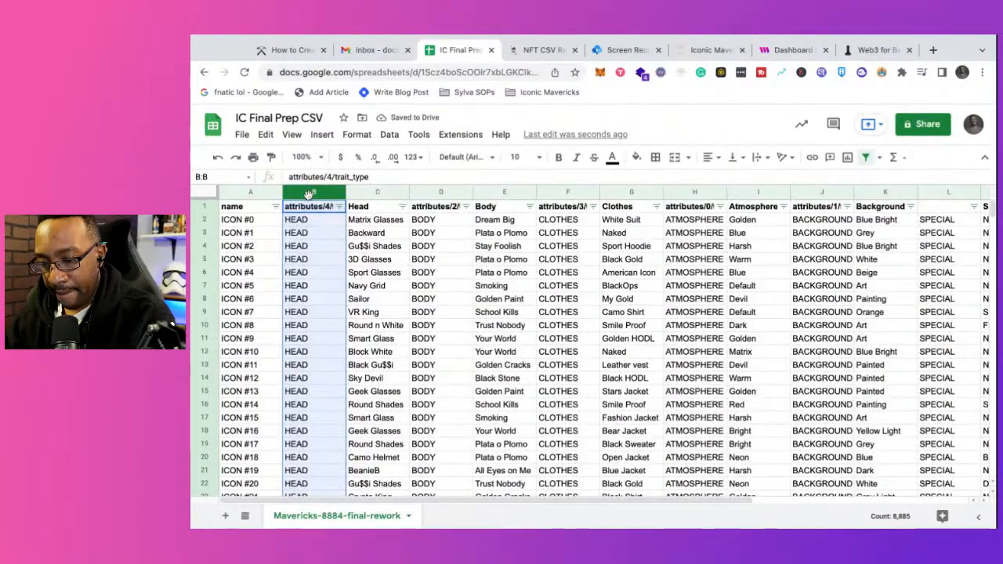
right_click(310, 194)
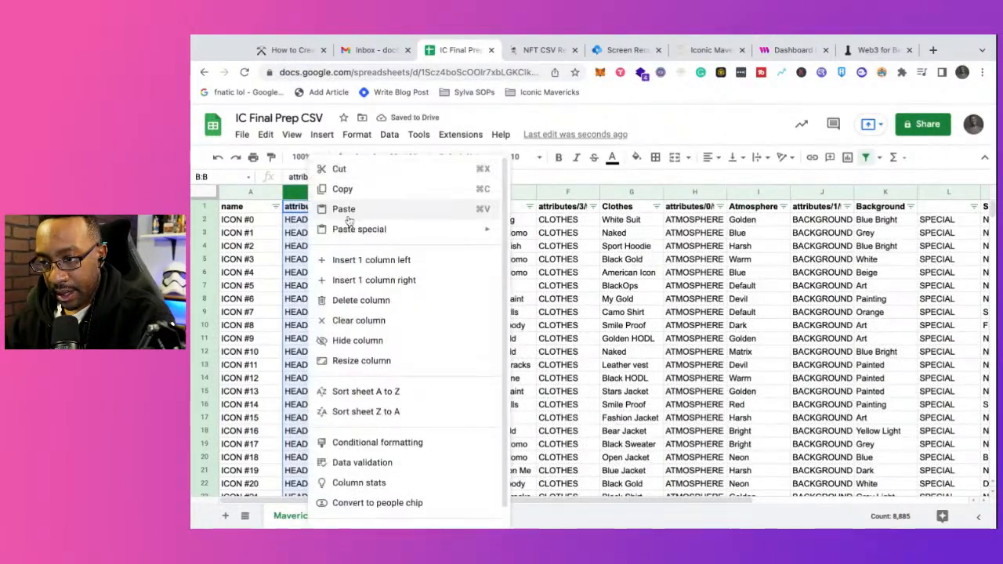
click(379, 301)
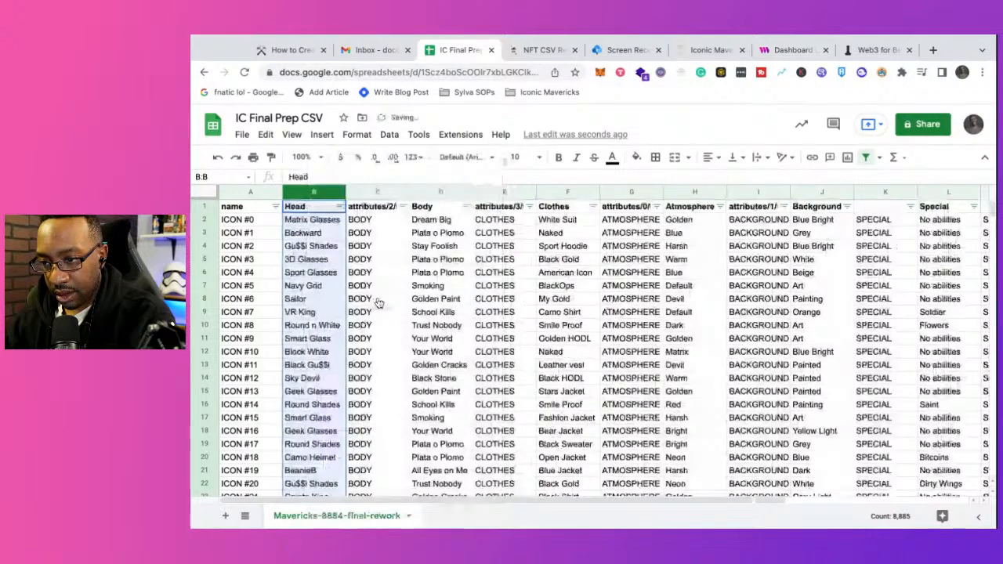
click(369, 194)
right_click(369, 194)
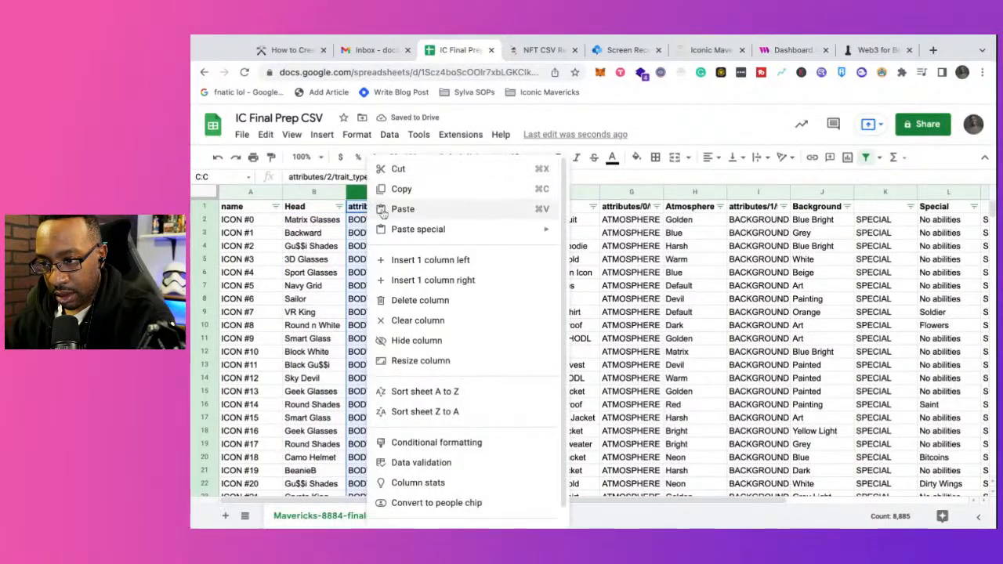
click(419, 300)
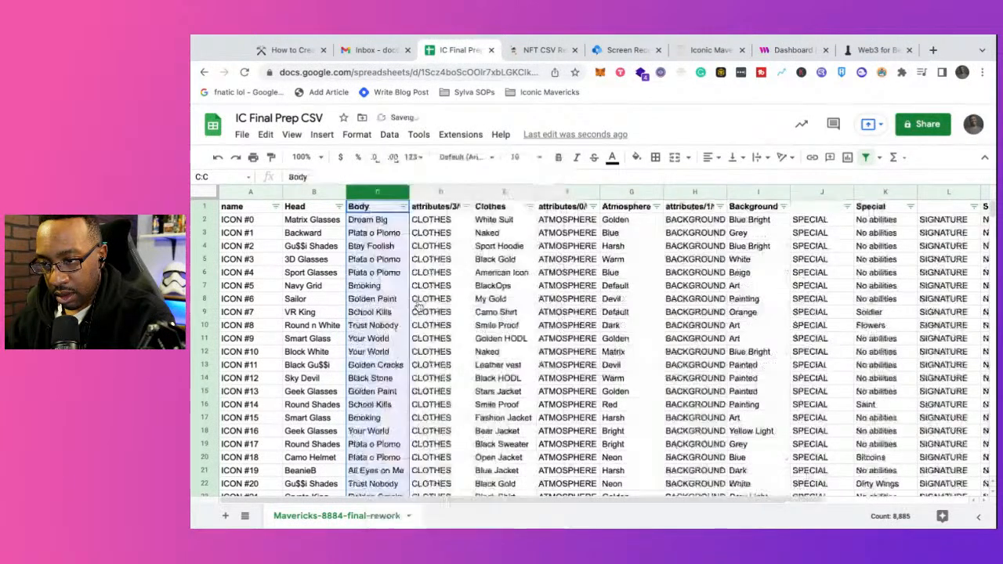
click(424, 194)
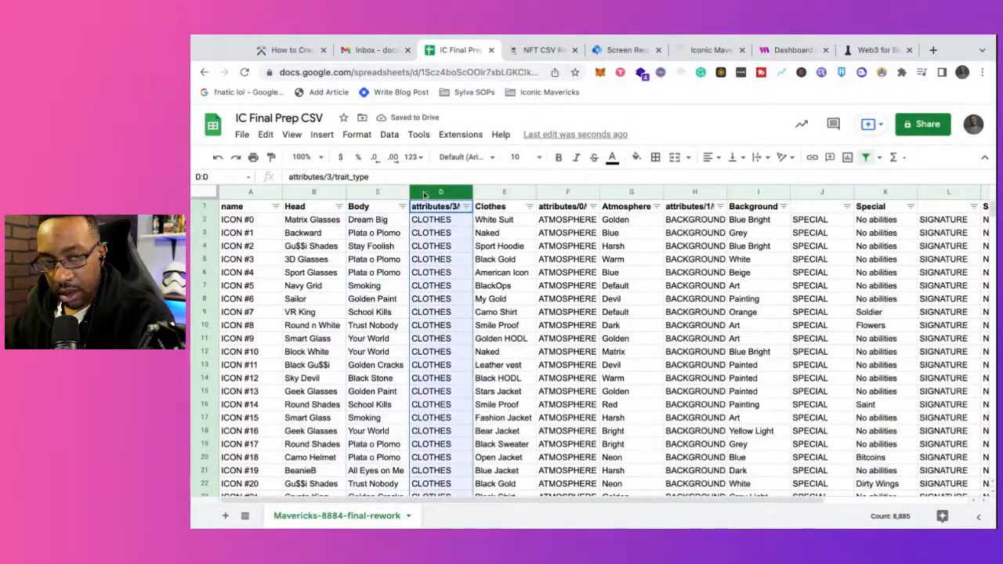
right_click(424, 194)
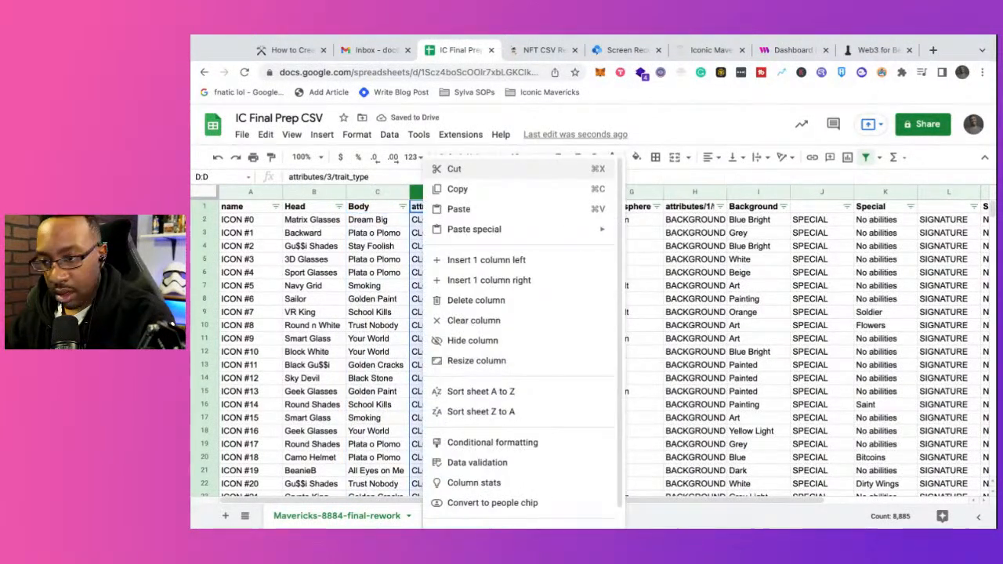
click(467, 302)
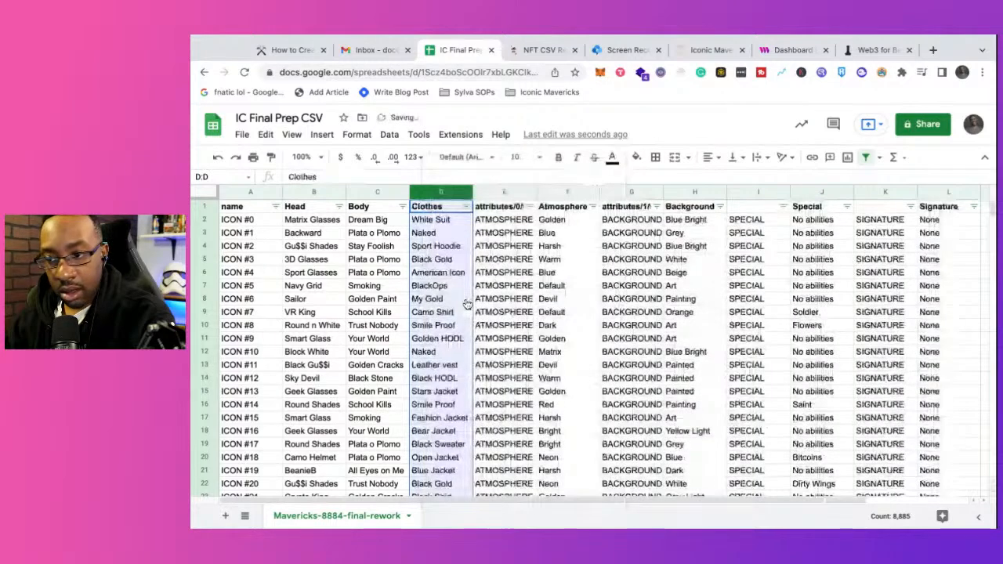
Step: Delete the attributes/0 and attributes/1 trait_type columns that only repeat ATMOSPHERE and BACKGROUND
click(484, 195)
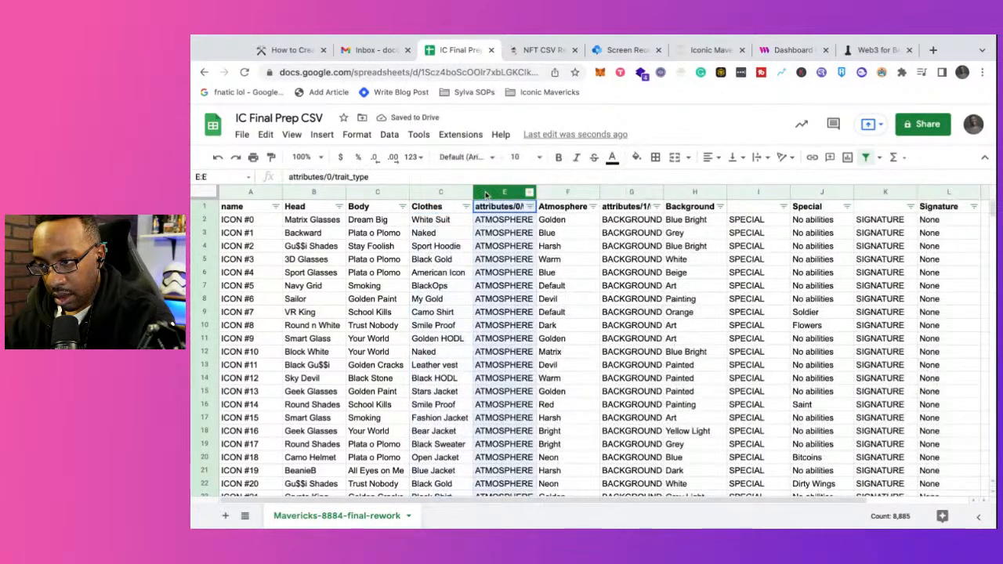
right_click(485, 195)
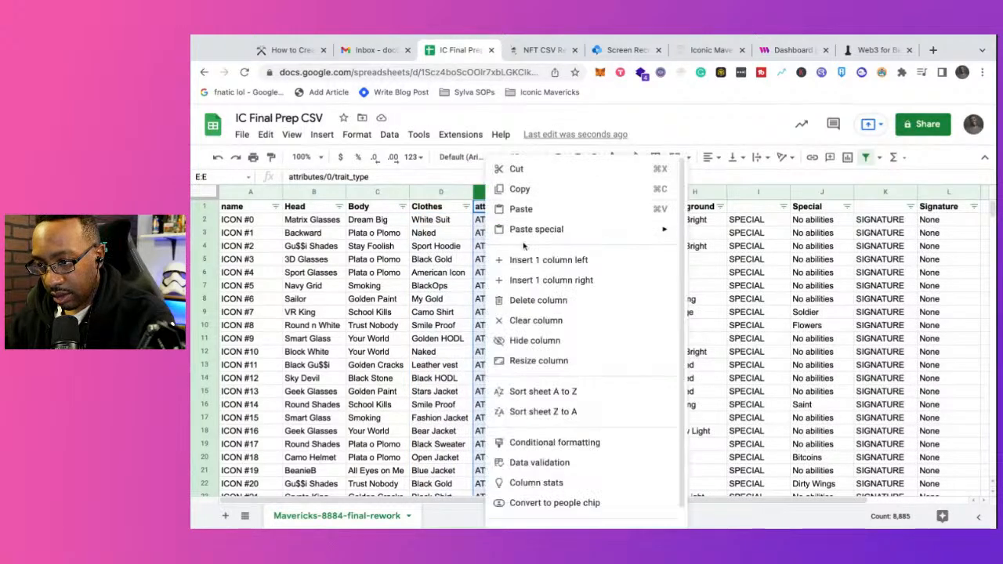
click(529, 300)
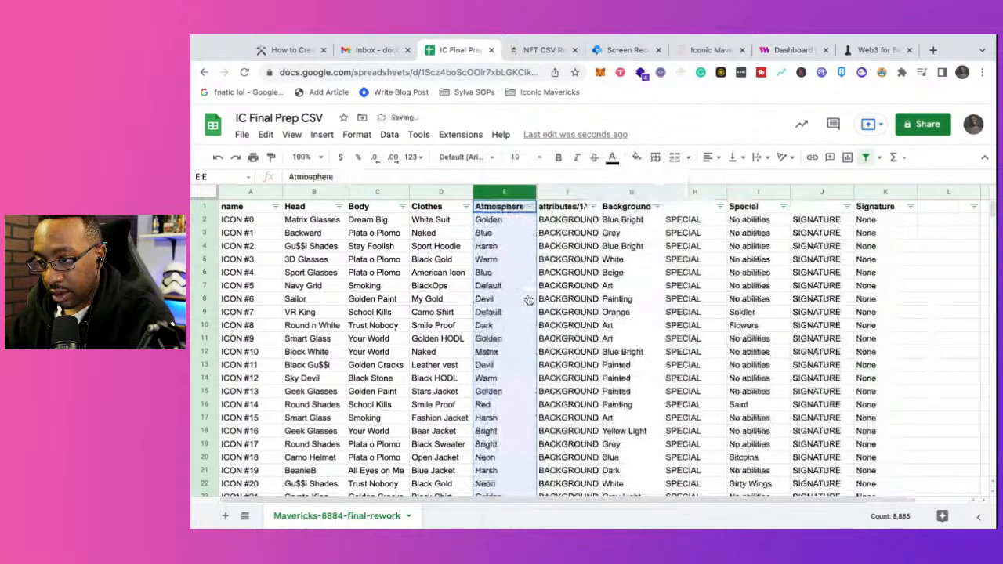
click(552, 195)
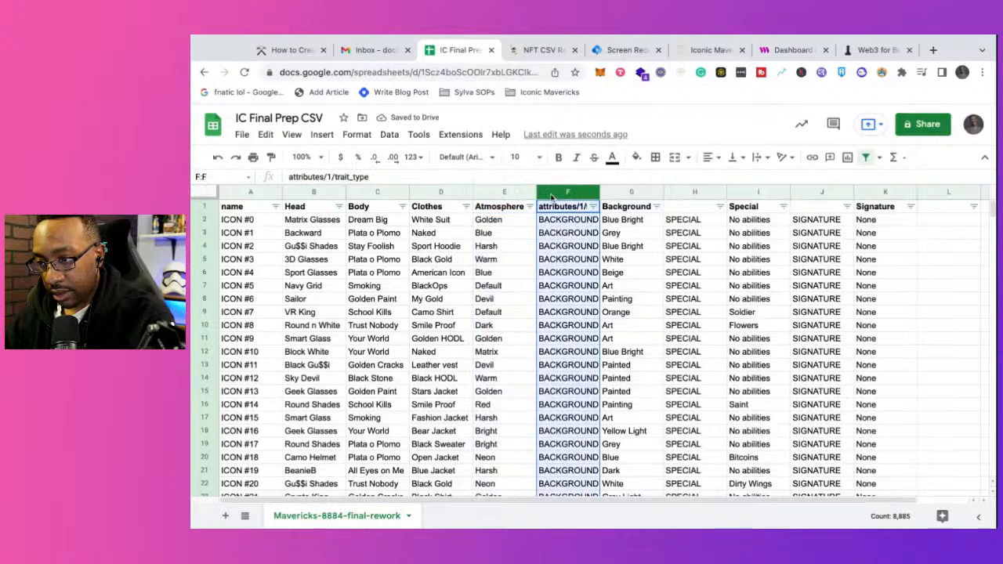
right_click(552, 196)
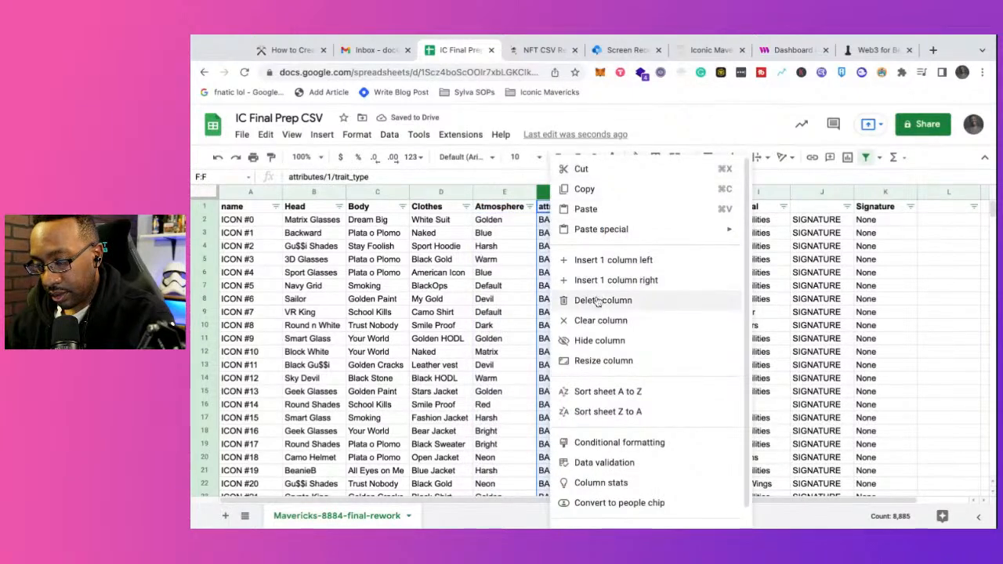
click(598, 301)
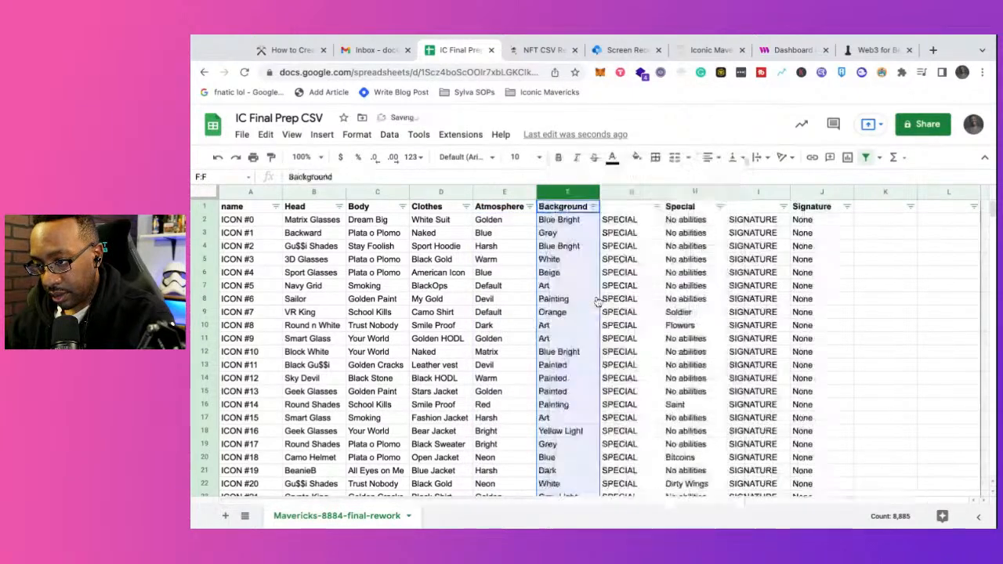
Step: Delete the two unnamed columns whose cells only repeat SPECIAL and SIGNATURE
click(614, 198)
right_click(616, 196)
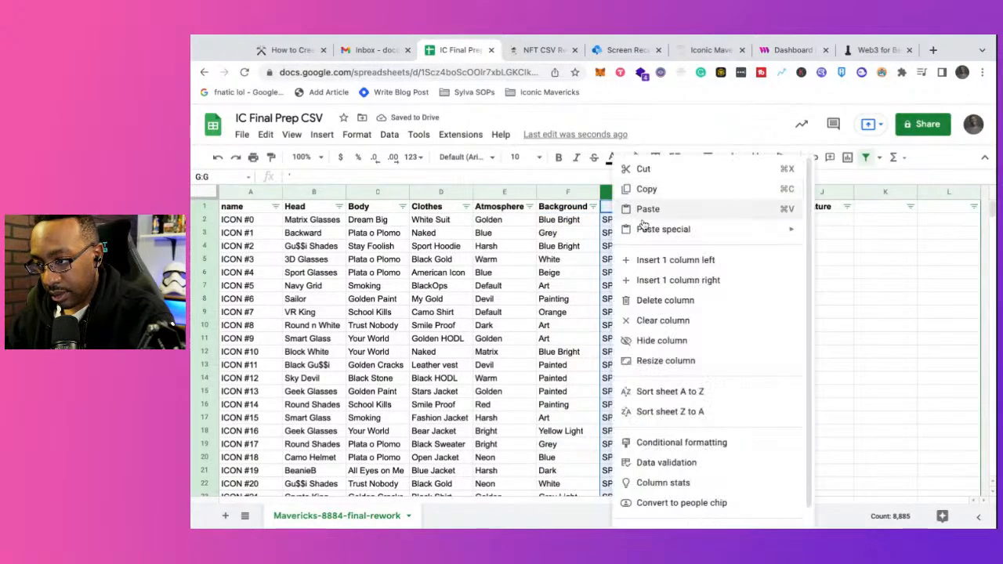
click(664, 301)
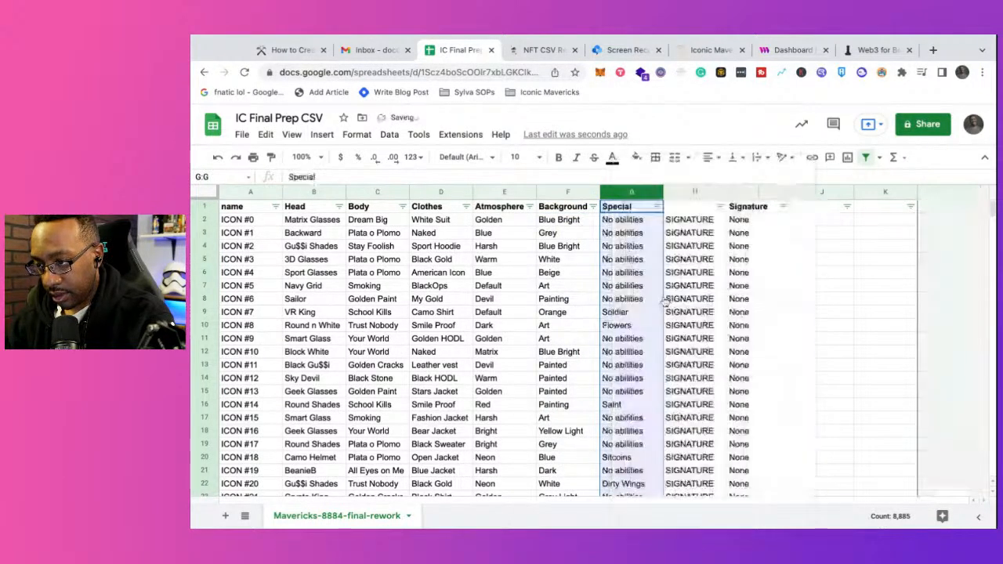
click(682, 194)
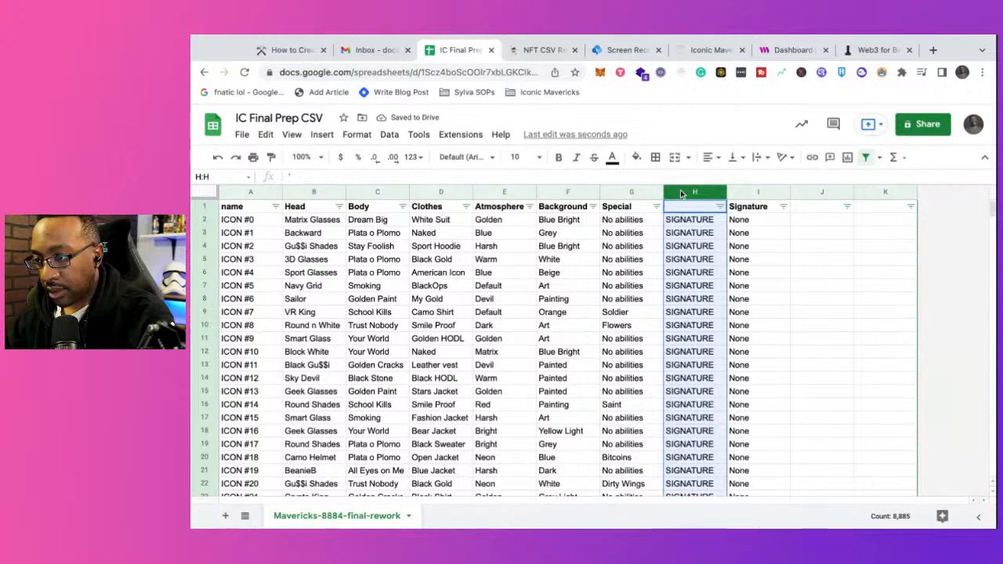
right_click(682, 195)
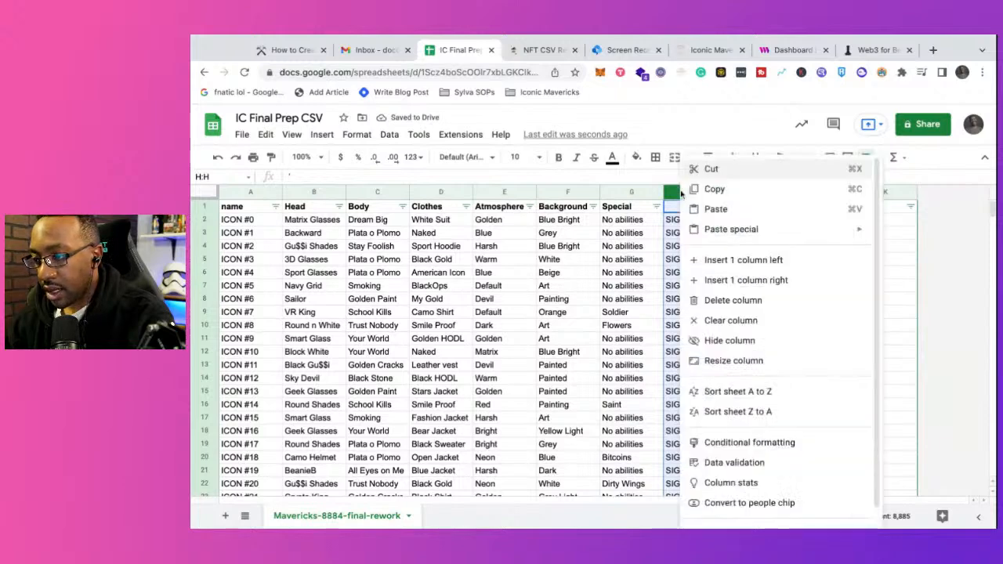
click(737, 302)
click(847, 263)
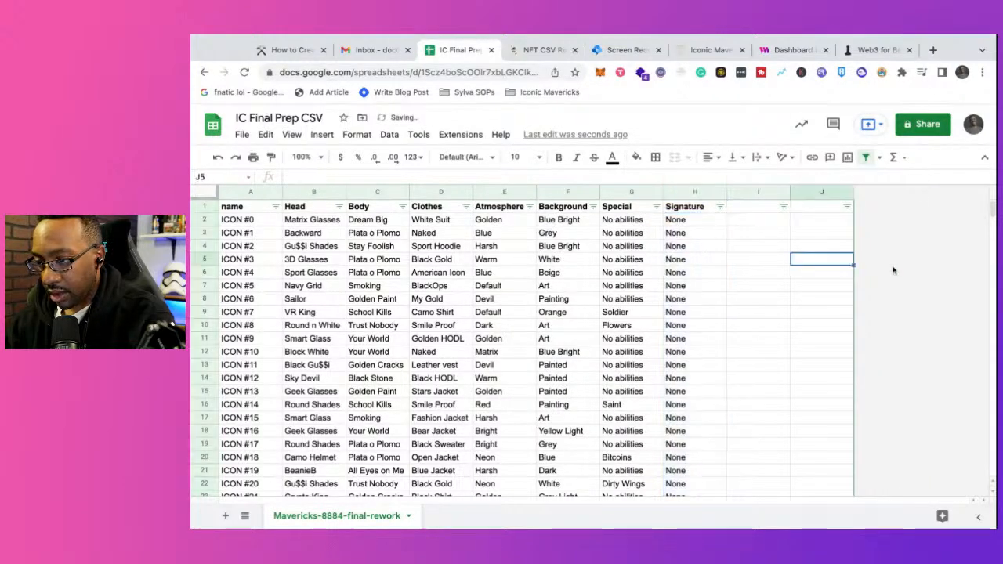
Step: Review the remaining trait column headers from Head through Signature
click(296, 194)
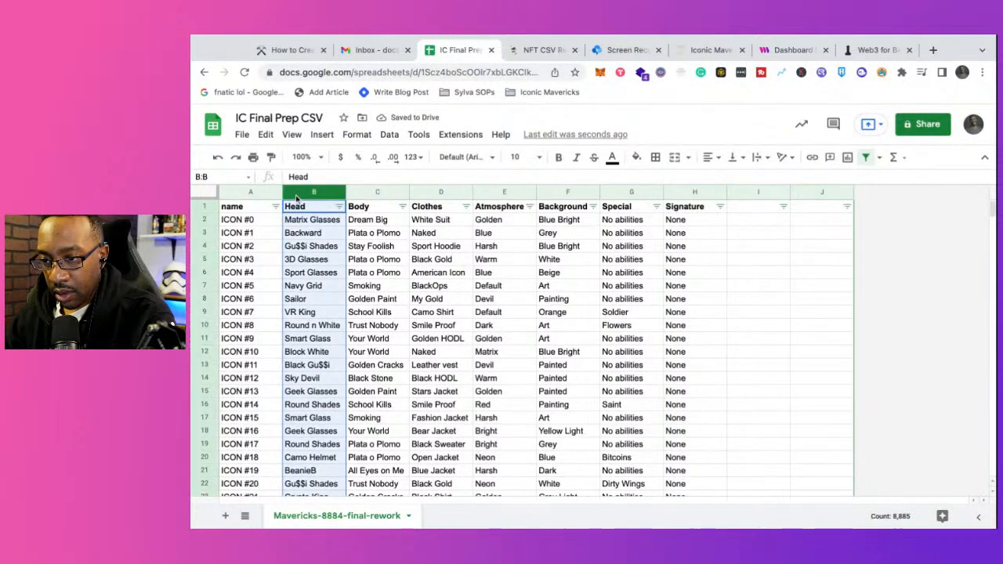
key(Right)
key(Right)
key(Right)
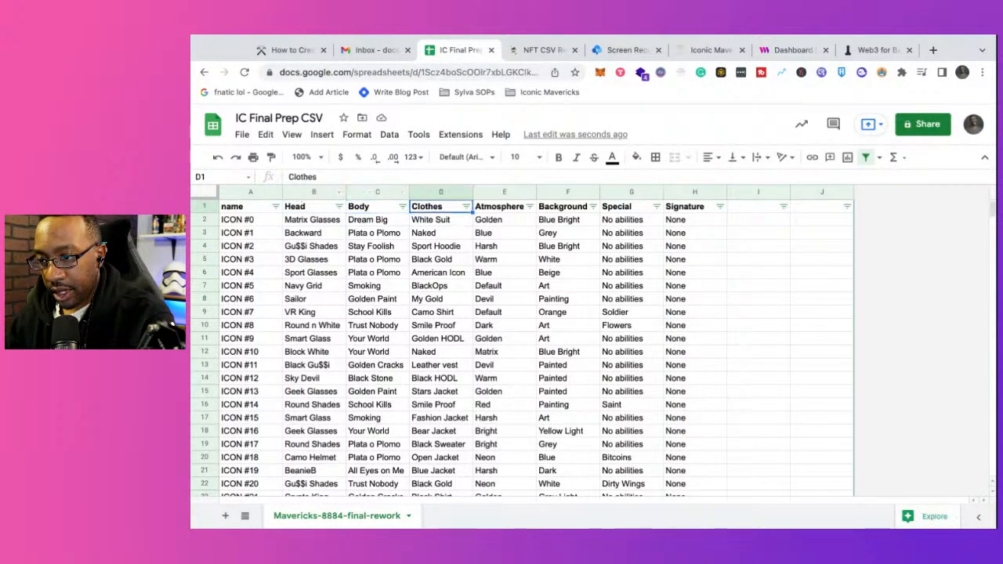
key(Right)
key(Right)
key(Right)
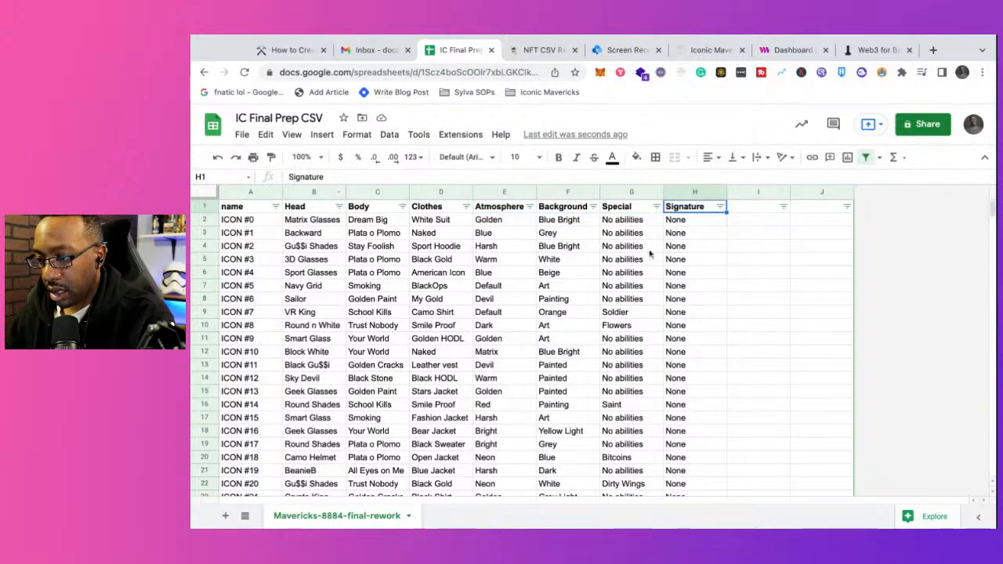
click(766, 273)
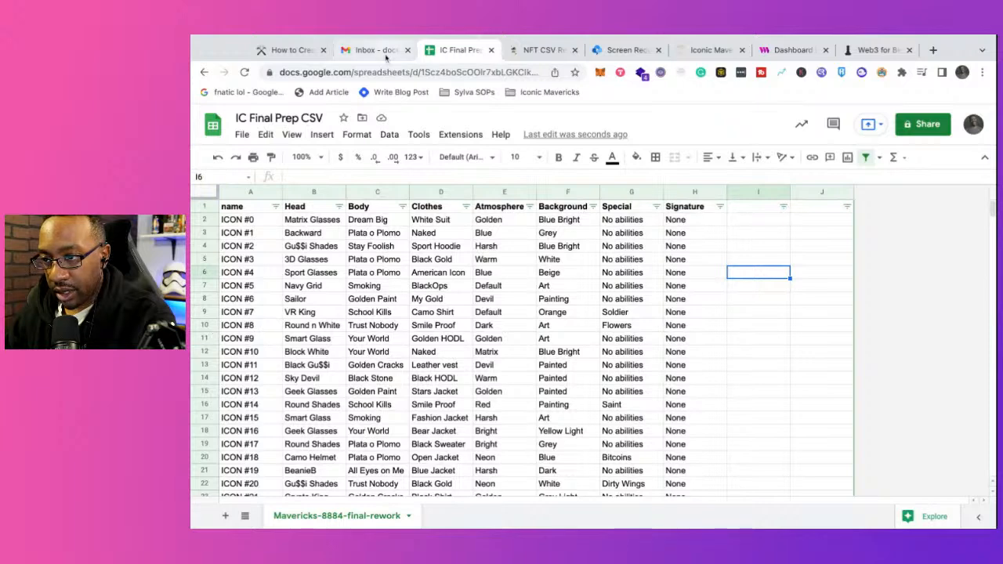
Step: Move the How to Create an NFT Collection browser tab directly before the IC Final Prep CSV tab, and return to the spreadsheet's first name cell
drag(304, 51, 388, 51)
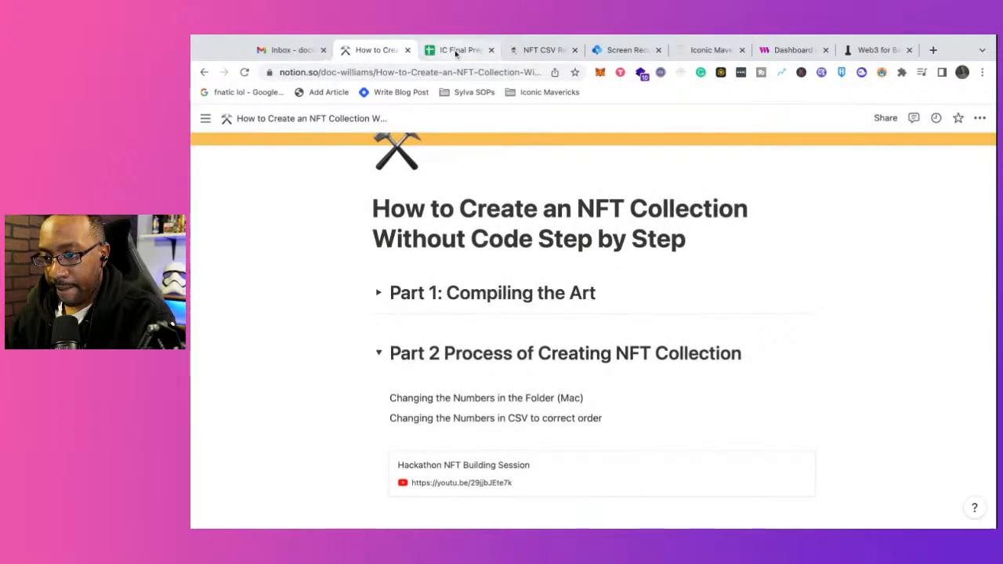
click(459, 50)
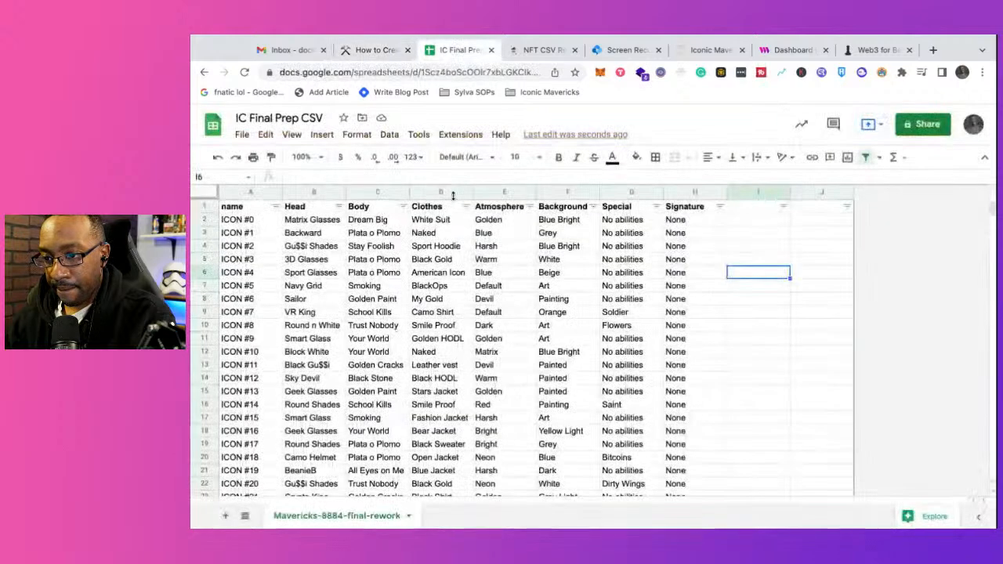
click(243, 223)
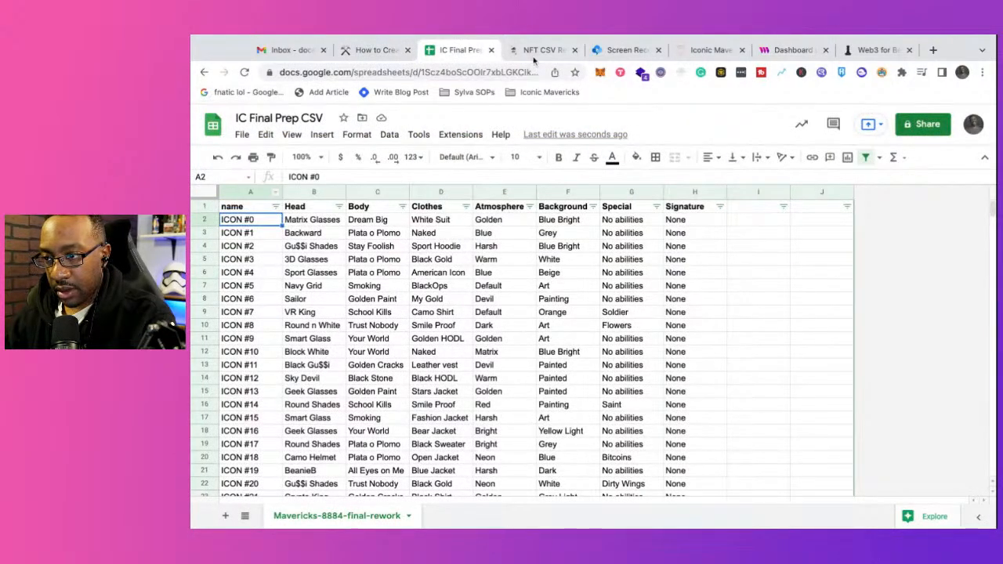
Step: Switch to the NFT CSV Reformating Numbers page in Notion, share it to the web and copy its public link
click(539, 50)
scroll(533, 302, up, 2)
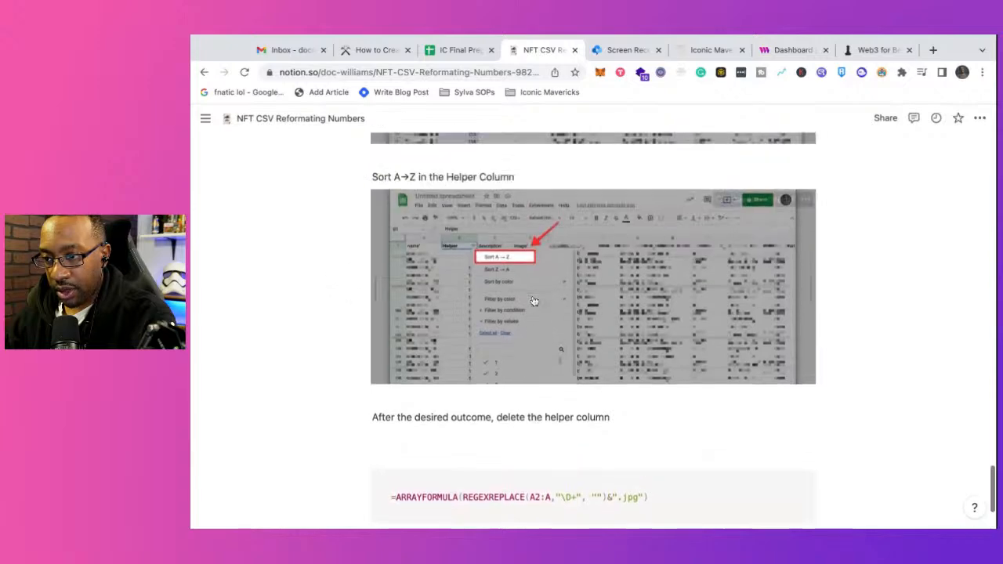
scroll(533, 301, up, 20)
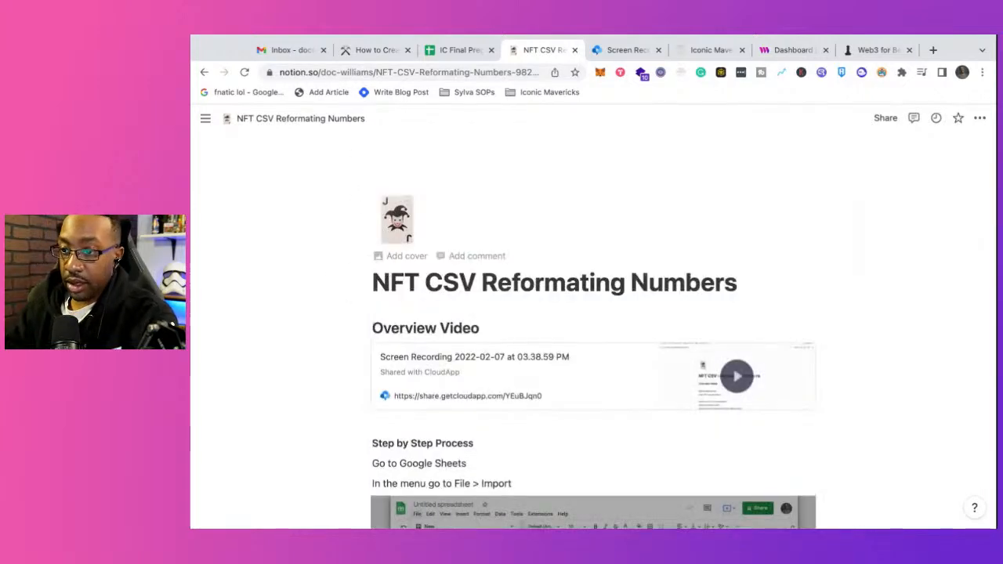
click(885, 119)
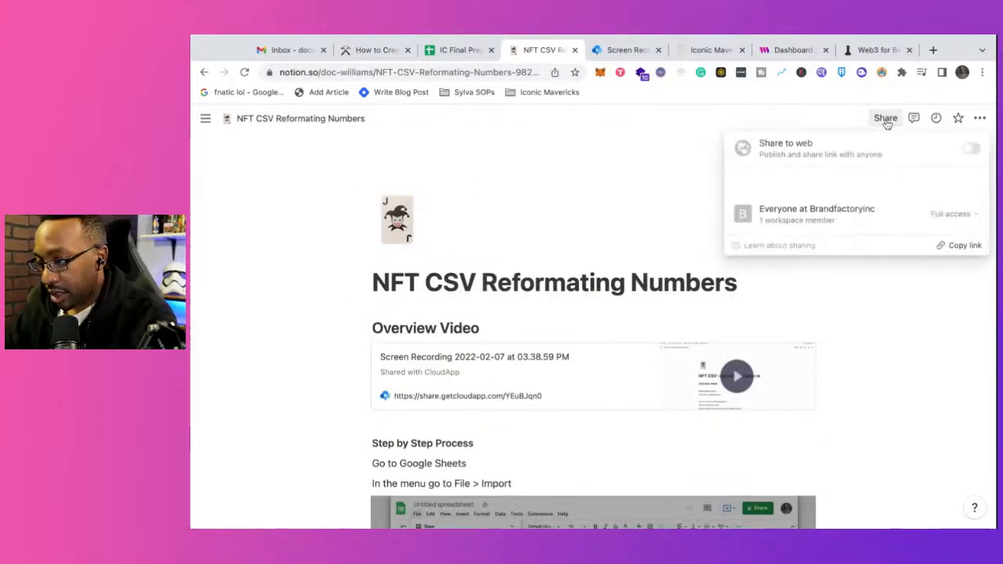
click(970, 150)
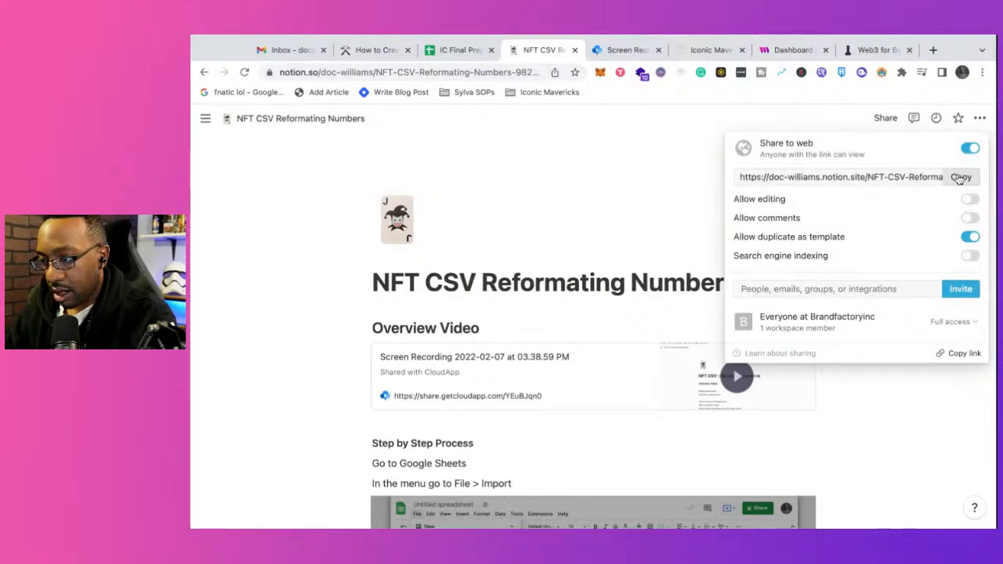
click(959, 178)
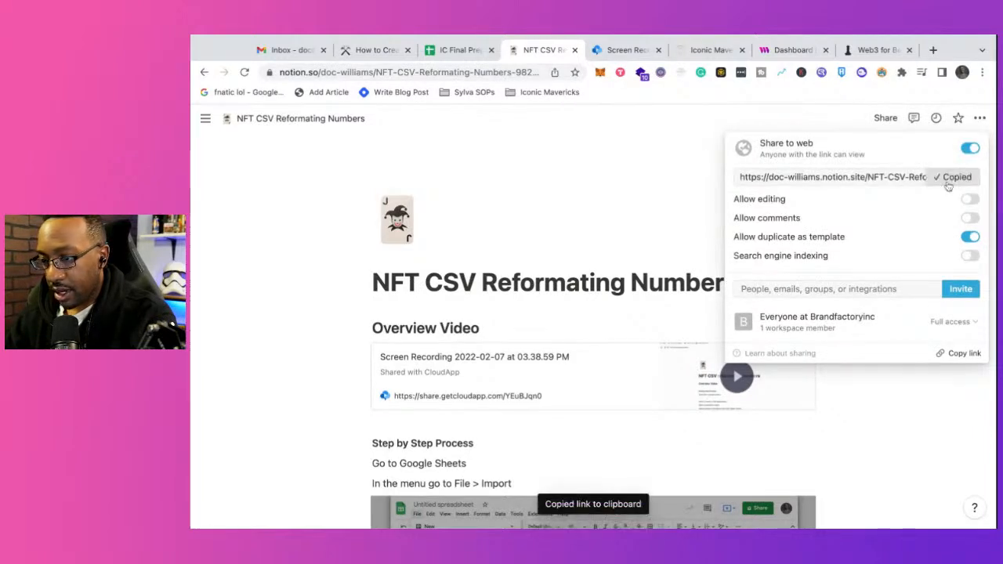
click(545, 443)
Step: In the How to Create an NFT Collection page, mention the NFT CSV Reformating Numbers page below "Changing the Numbers in CSV to correct order"
scroll(545, 439, down, 10)
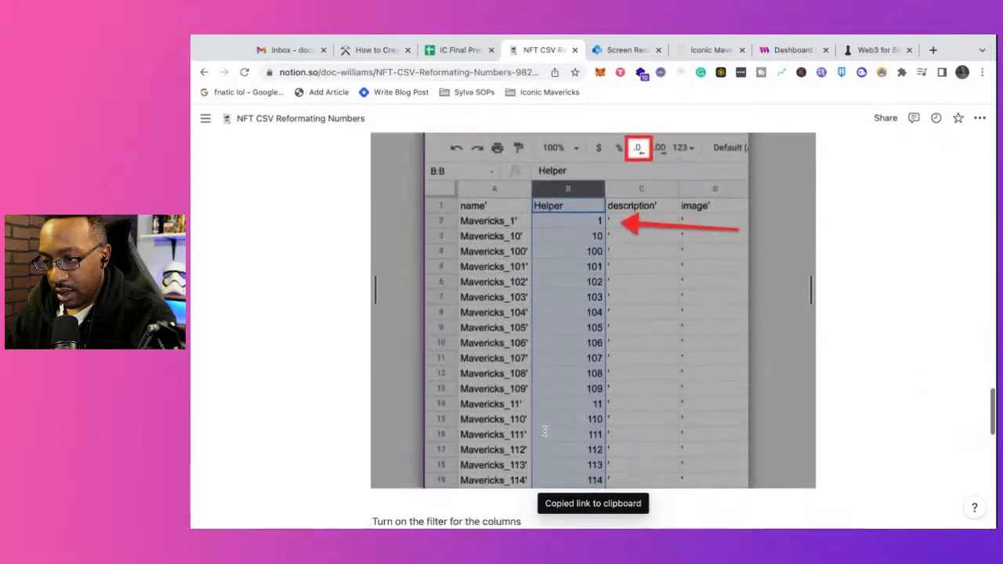
scroll(545, 432, down, 5)
scroll(545, 432, up, 15)
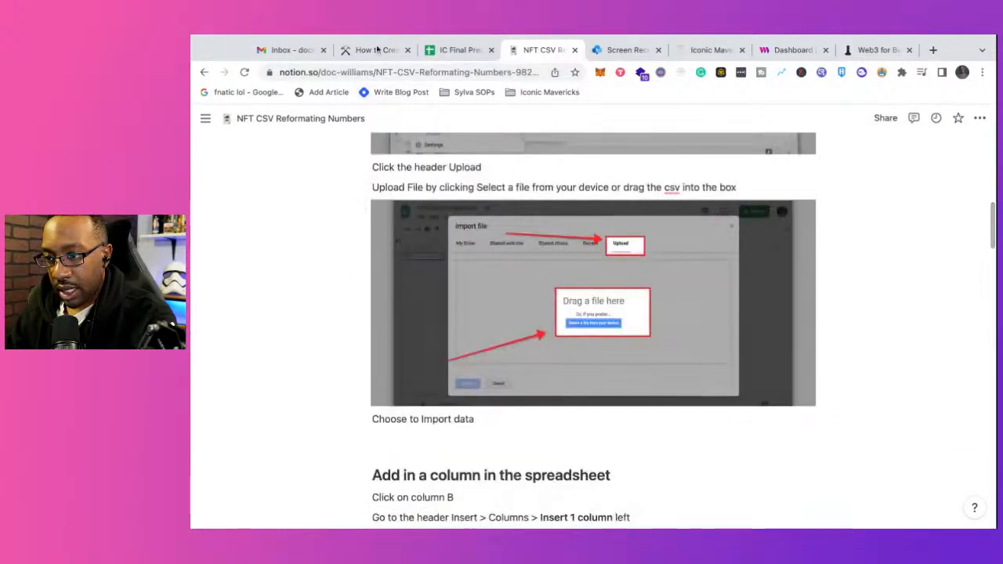
click(377, 49)
scroll(493, 337, down, 2)
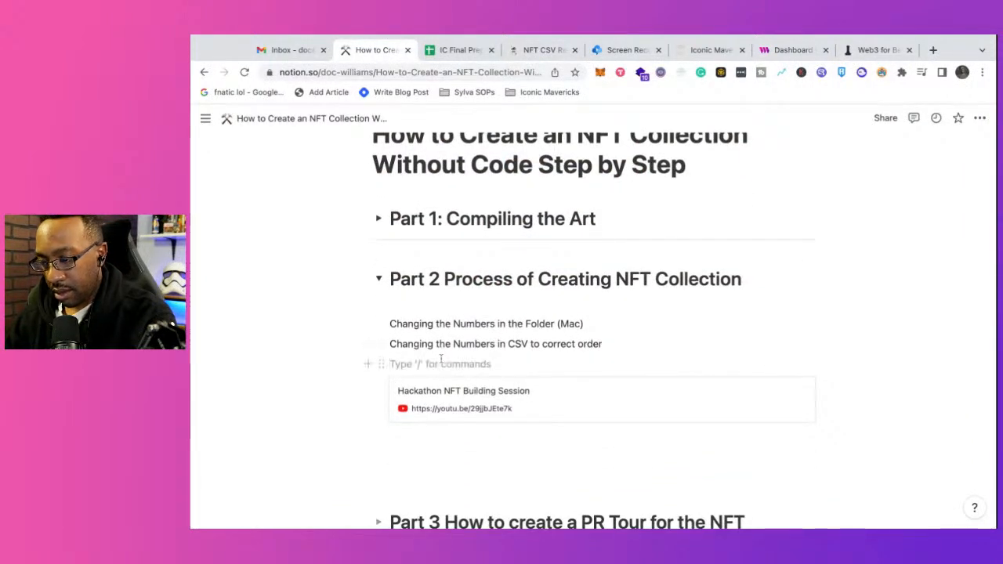
key(Return)
key(Up)
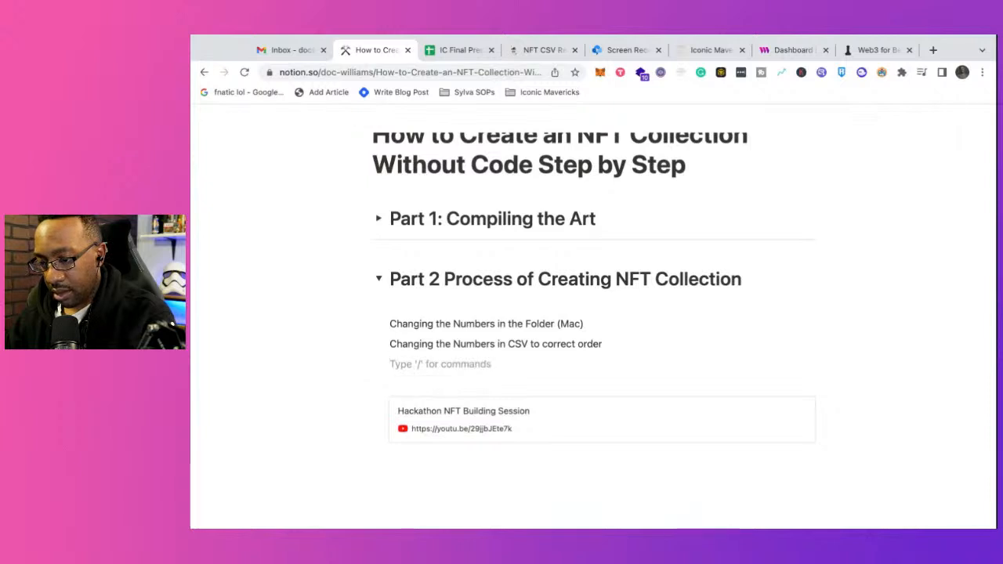
key(super+v)
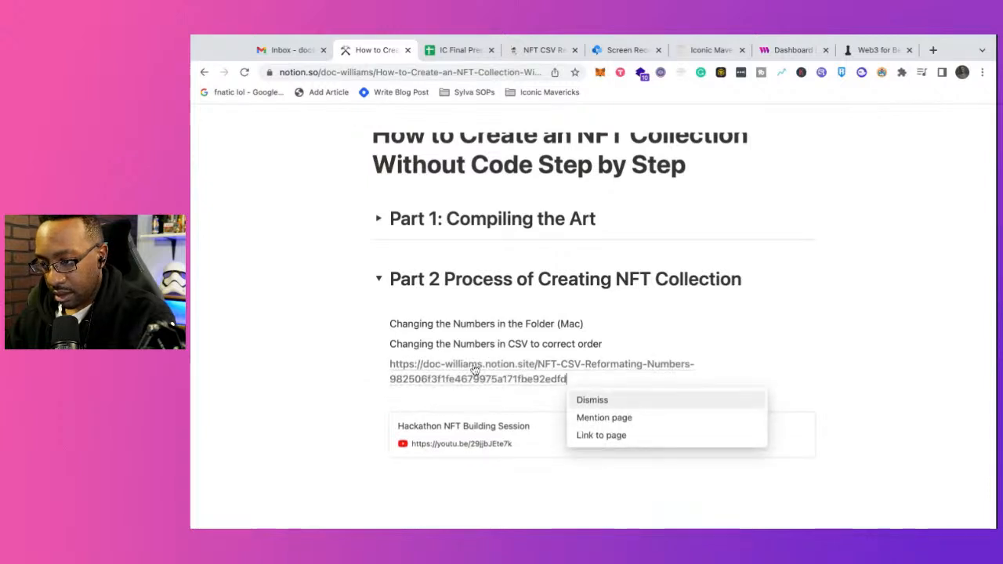
click(627, 419)
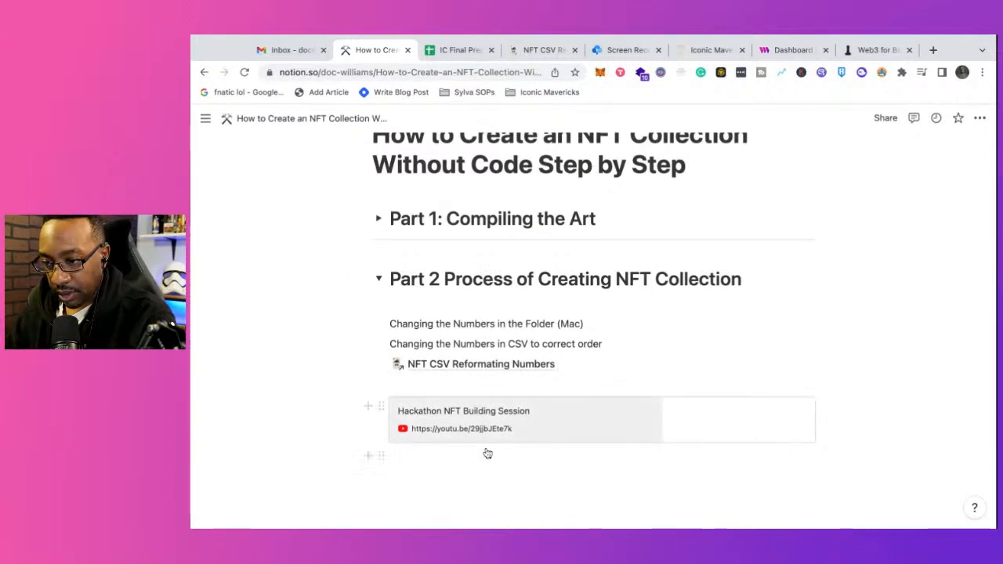
scroll(486, 450, down, 2)
scroll(487, 453, up, 2)
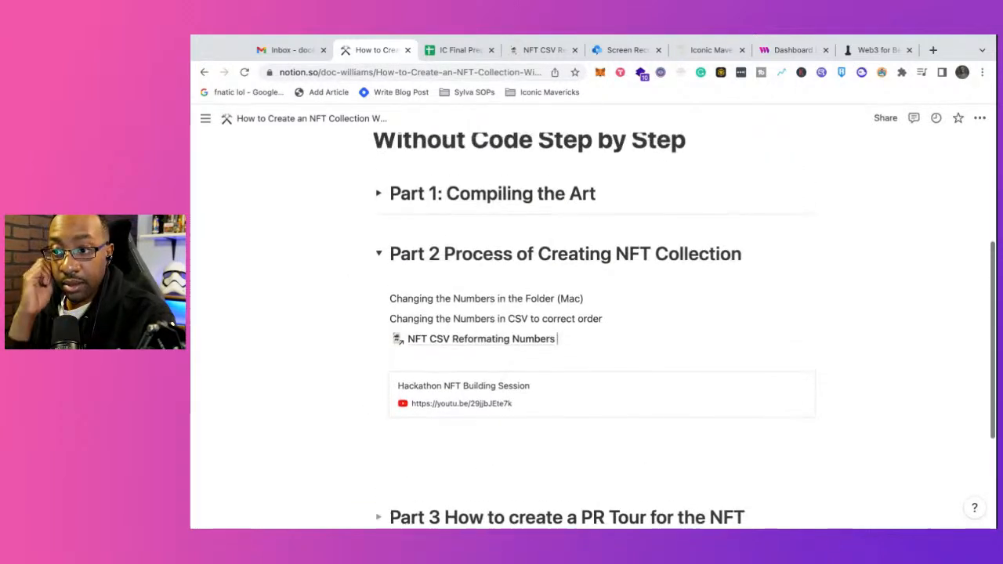
Step: Change "Numbers" to "Names" in the Part 2 line about the folder on Mac
click(451, 51)
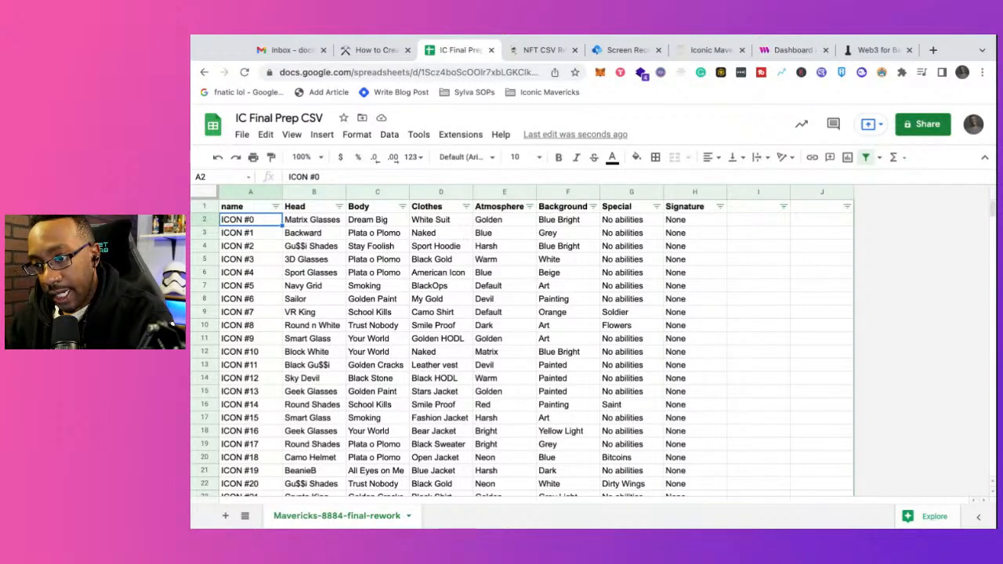
click(367, 50)
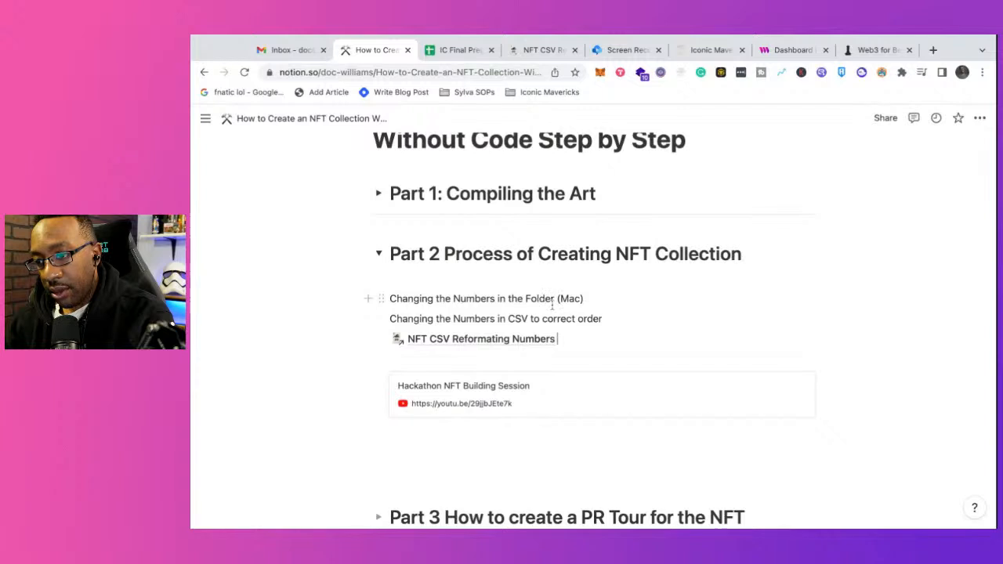
double_click(495, 298)
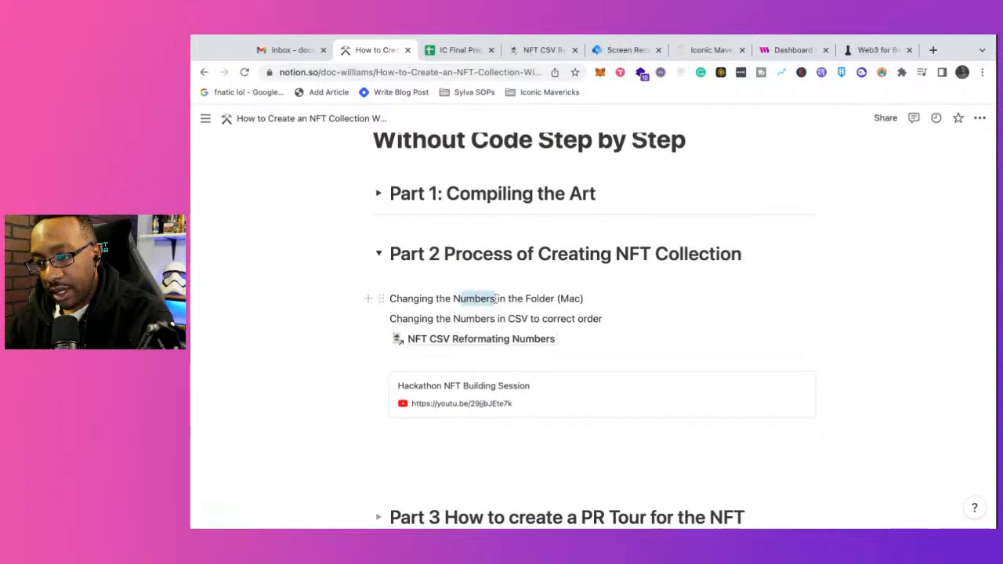
text(Names)
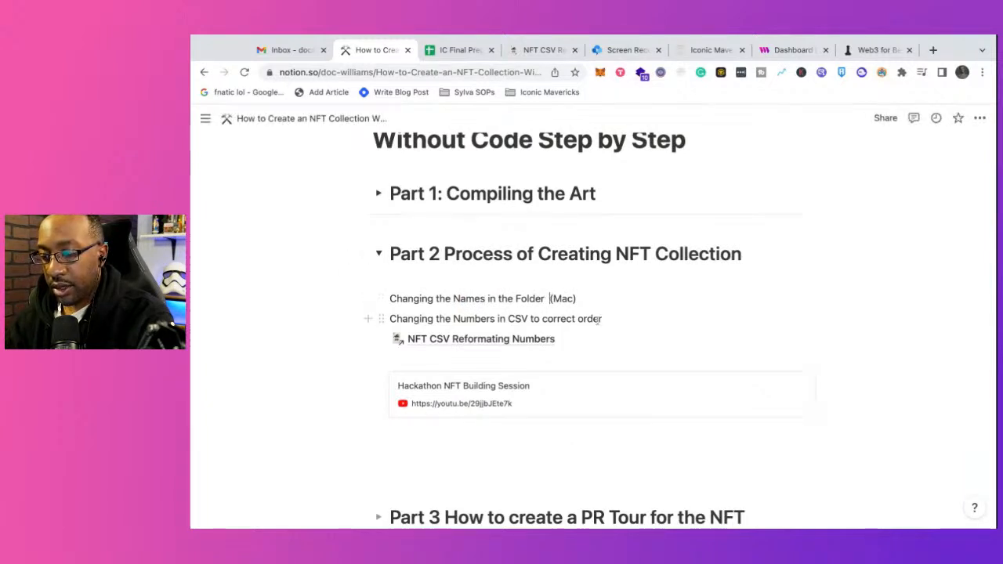
text( to match)
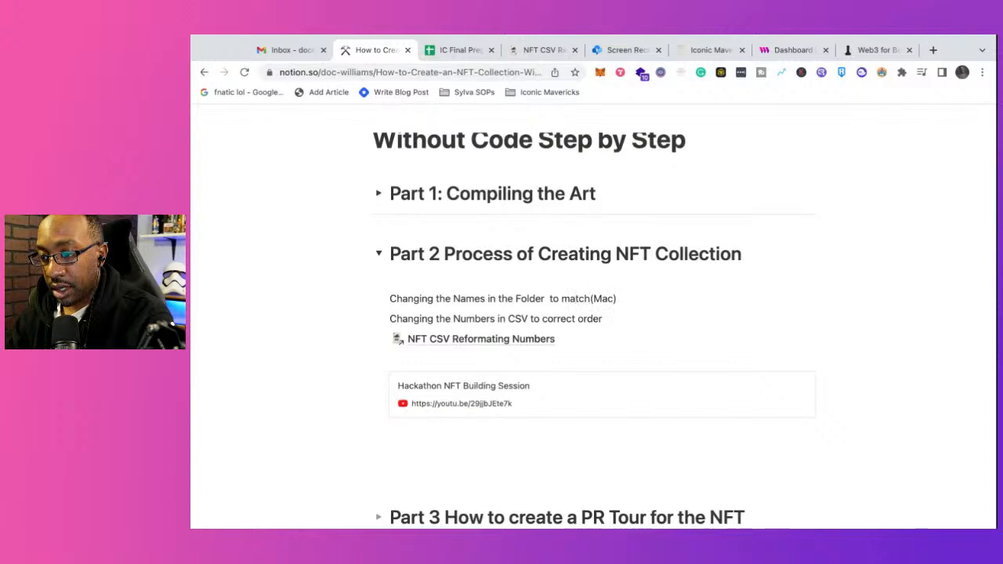
key(BackSpace)
key(BackSpace)
key(BackSpace)
key(BackSpace)
key(BackSpace)
key(BackSpace)
key(BackSpace)
key(BackSpace)
key(BackSpace)
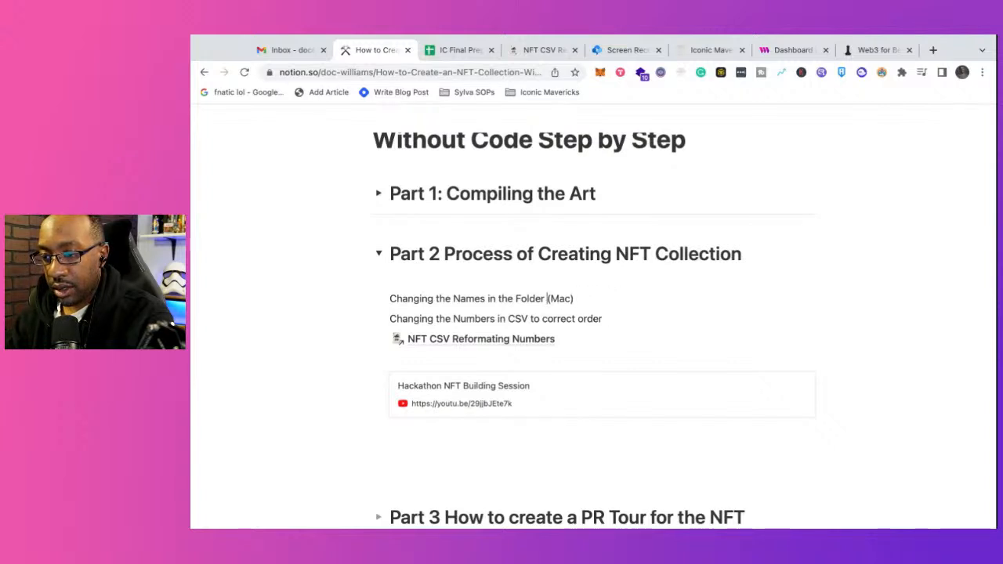
key(BackSpace)
Step: Add "to be an exact match for names in CSV" after "Folder" in that line and remove its "(Mac)" ending
text(to be a)
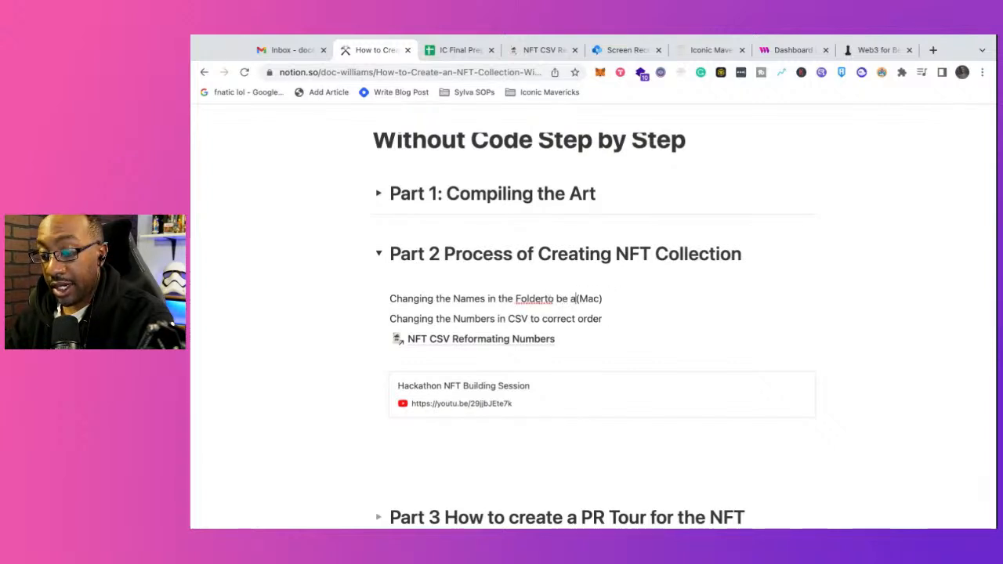
text(n exact matc)
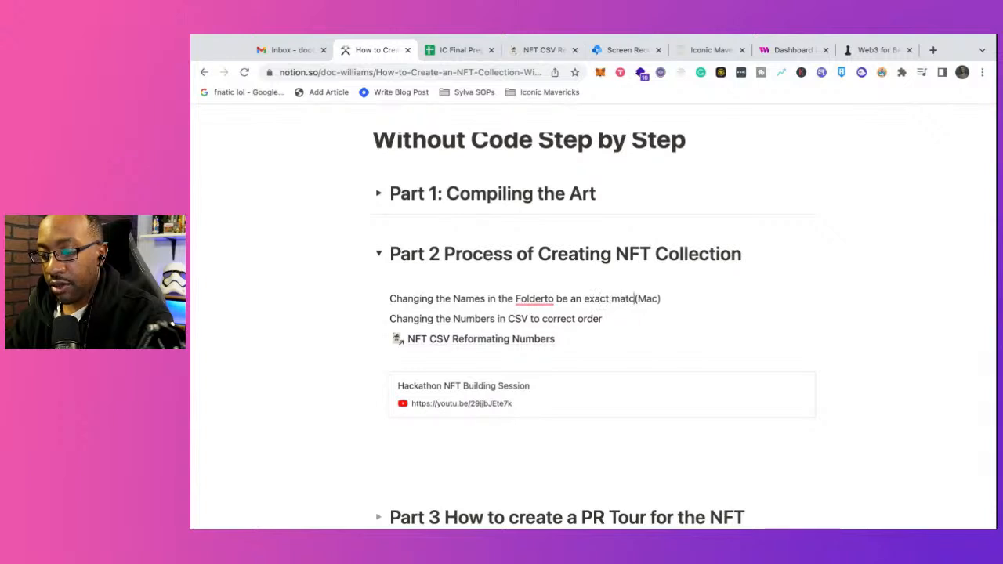
text(h for names in )
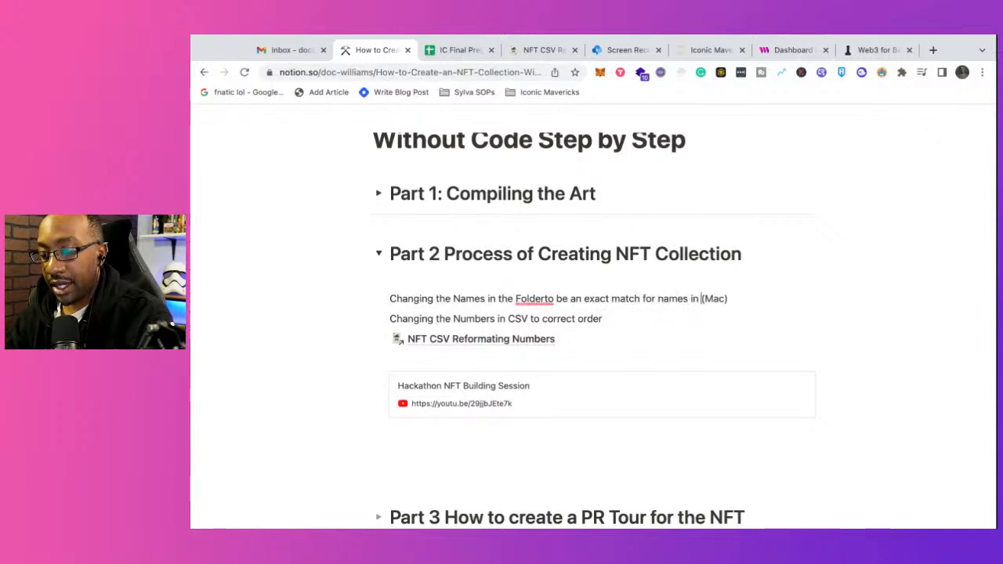
text(CSV)
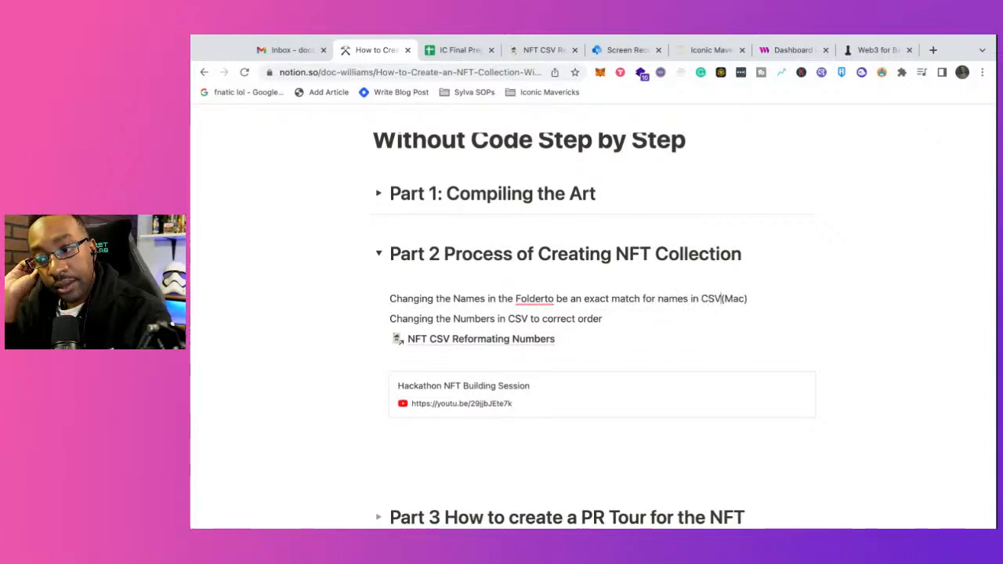
click(544, 299)
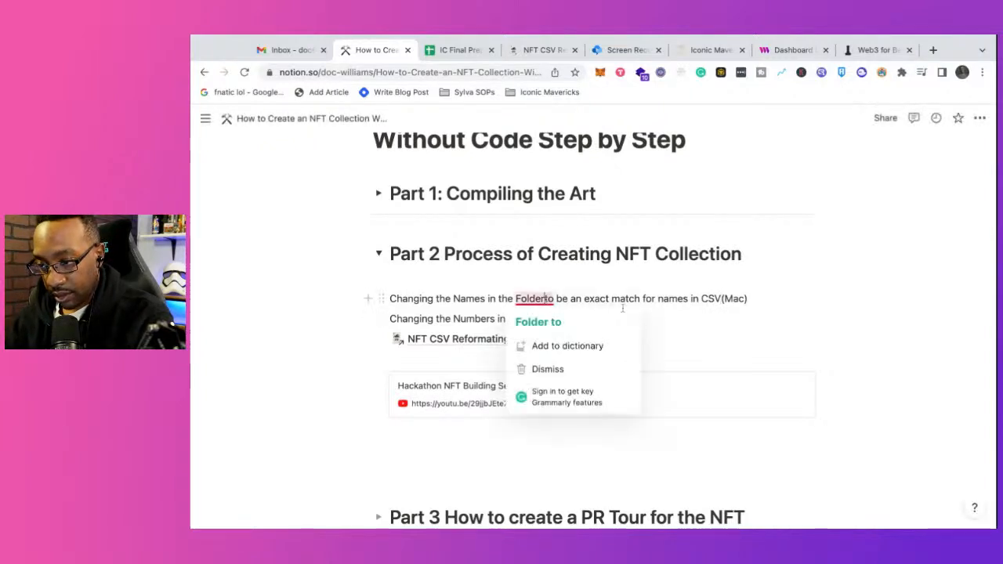
click(538, 321)
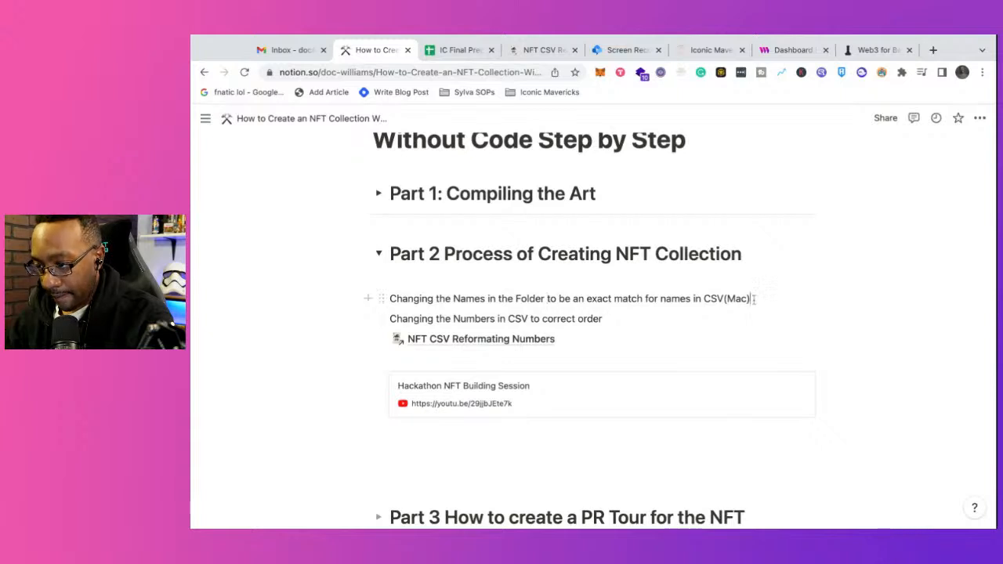
key(BackSpace)
key(BackSpace)
key(BackSpace)
key(BackSpace)
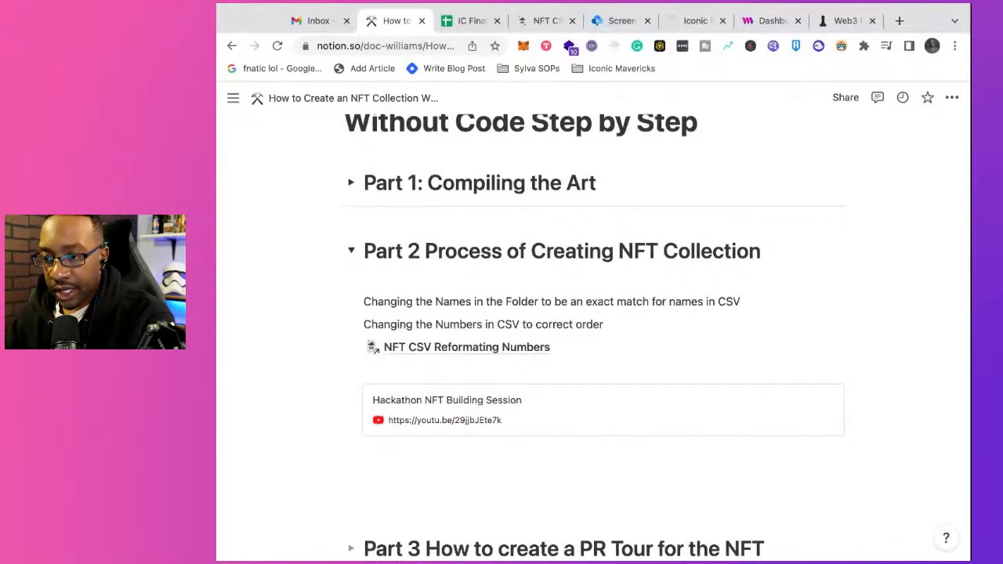
key(super+Tab)
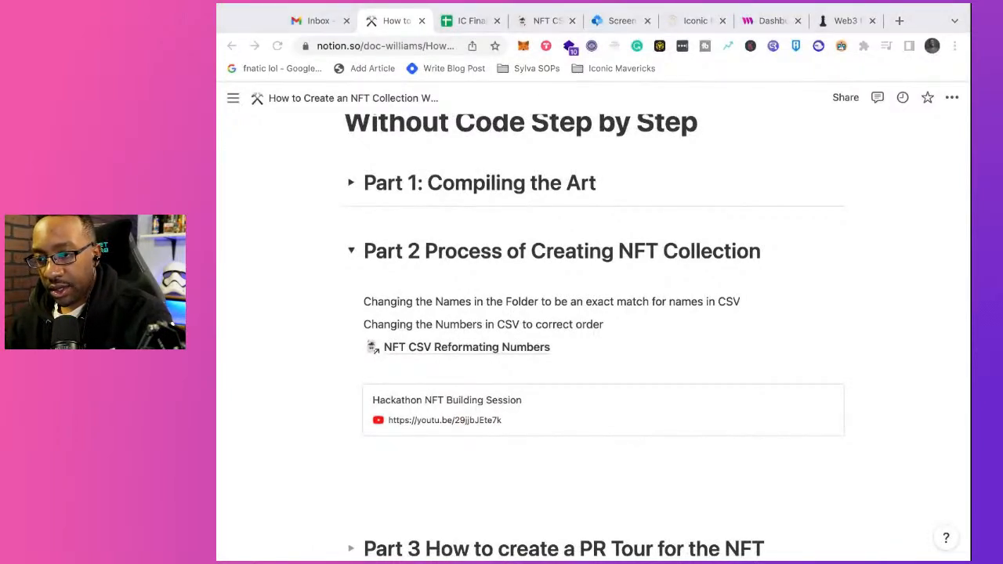
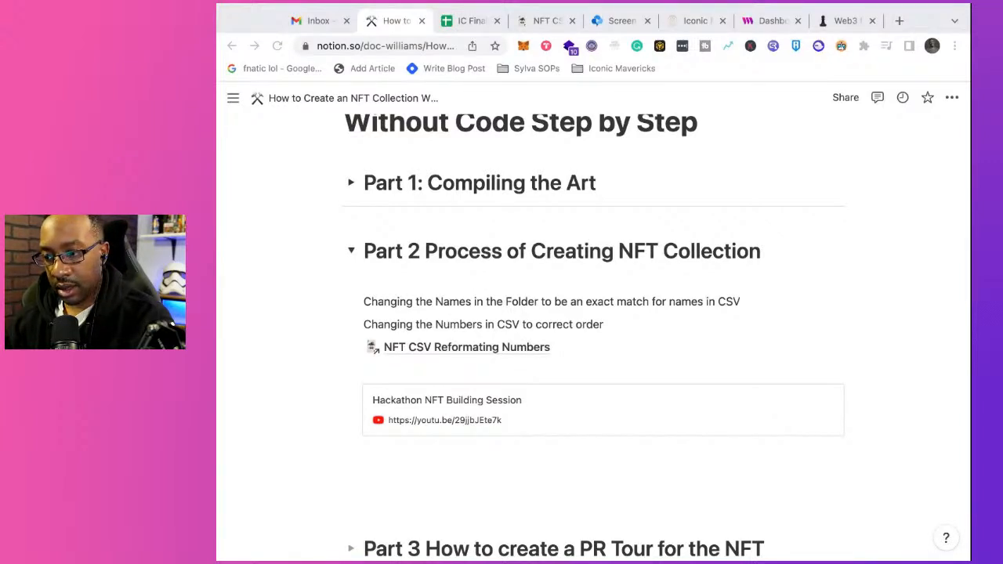
Step: Add the line "Rename files" at the start of the Part 2 section, above the line about changing names in the folder
click(446, 304)
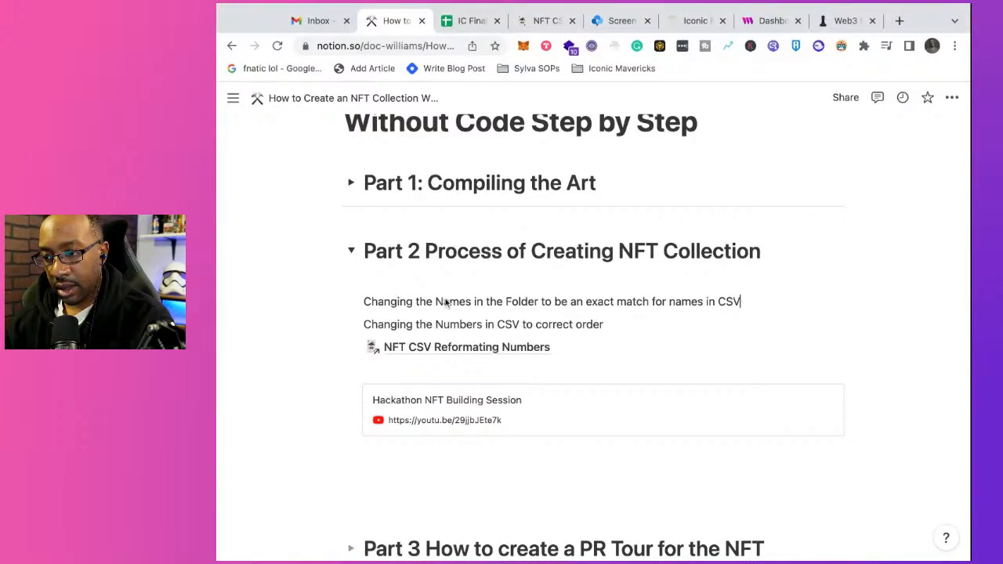
click(364, 301)
key(Return)
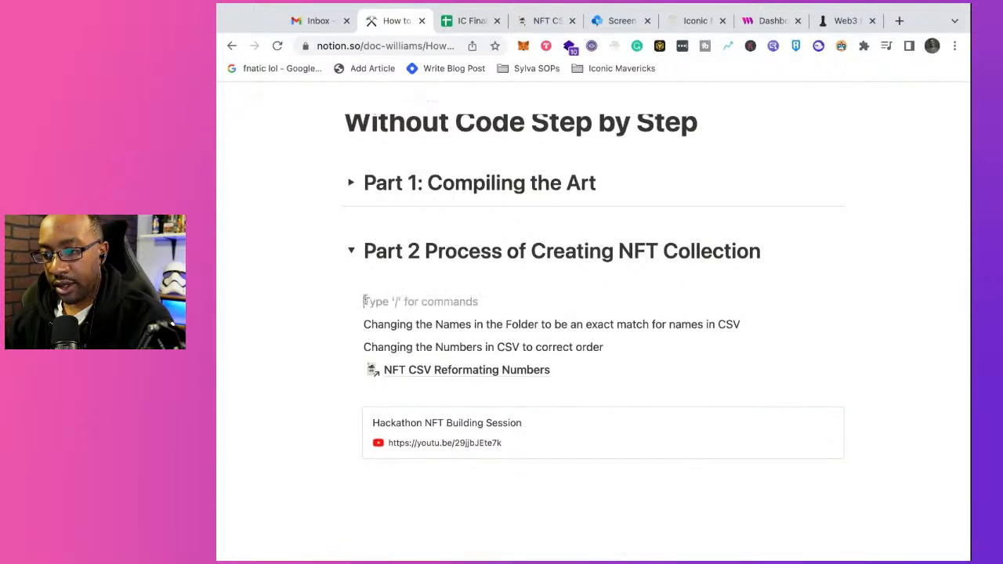
text(Ra)
key(BackSpace)
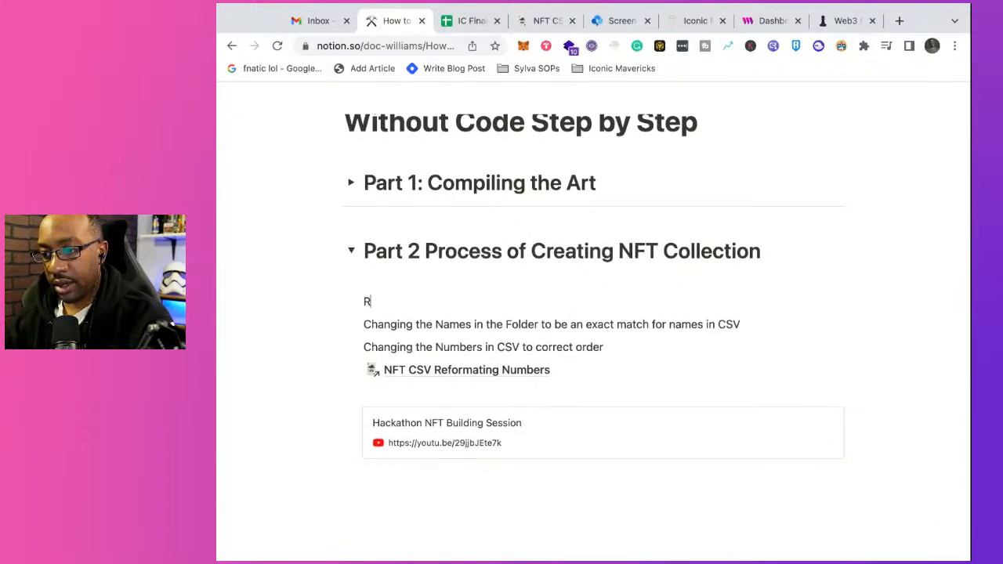
text(enam)
key(BackSpace)
key(BackSpace)
key(BackSpace)
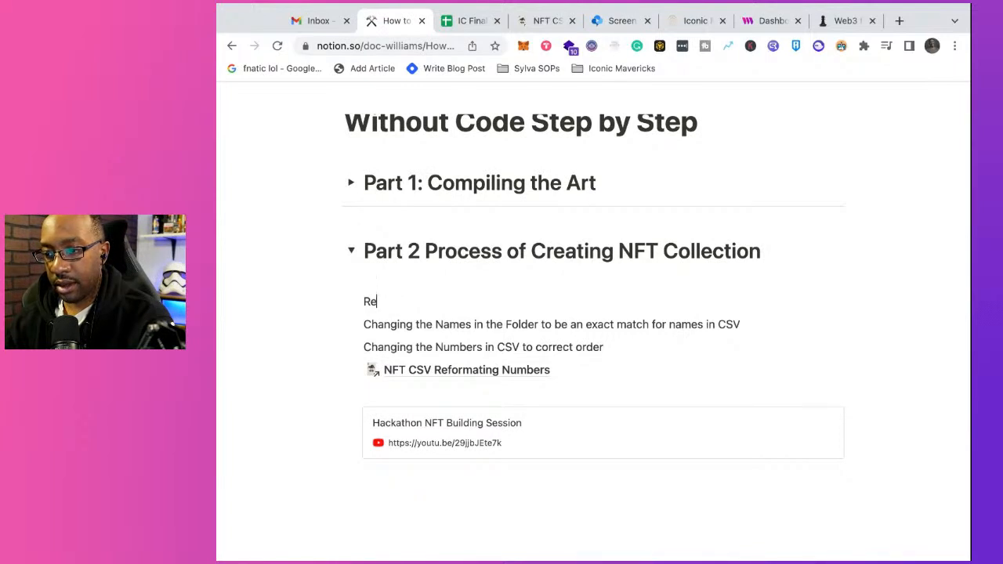
text(name files)
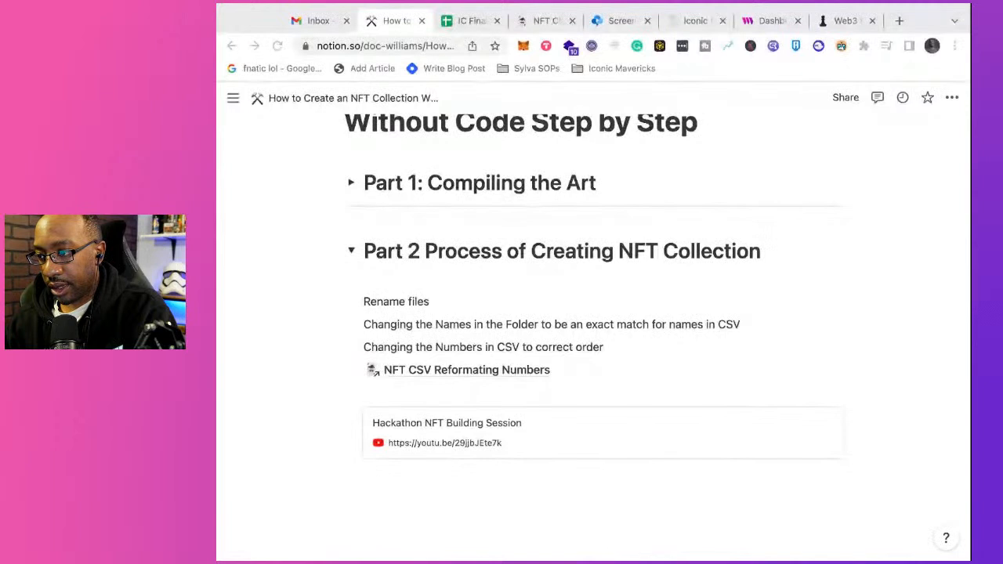
Step: Add the line "Go into file folder" below "Rename files"
click(431, 302)
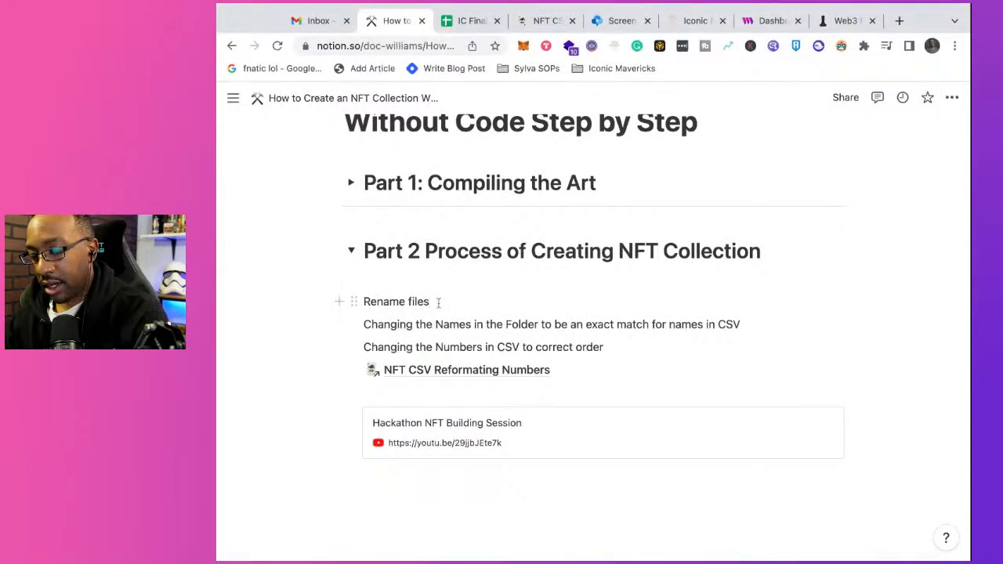
key(Return)
text(Go into )
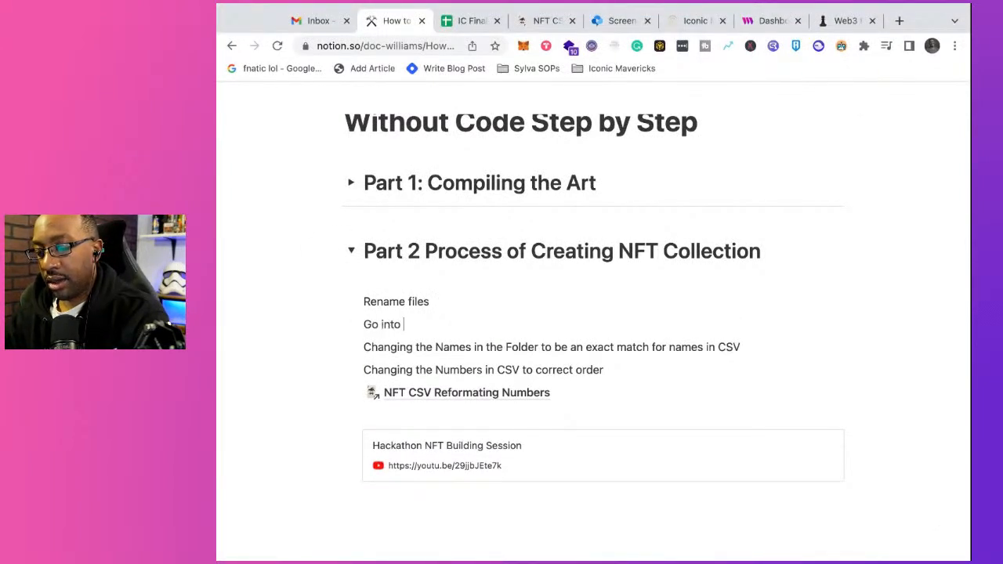
text(file folder)
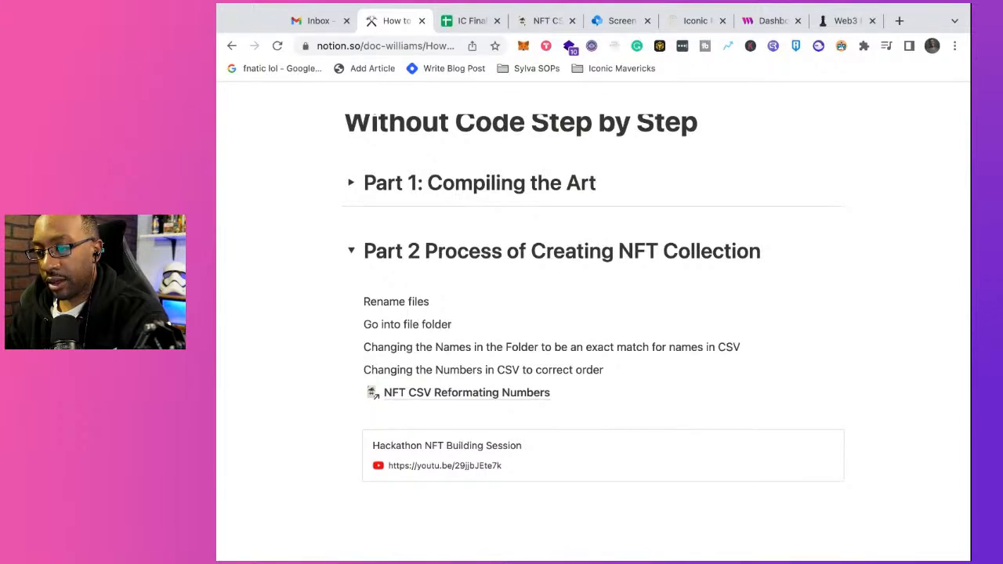
key(Return)
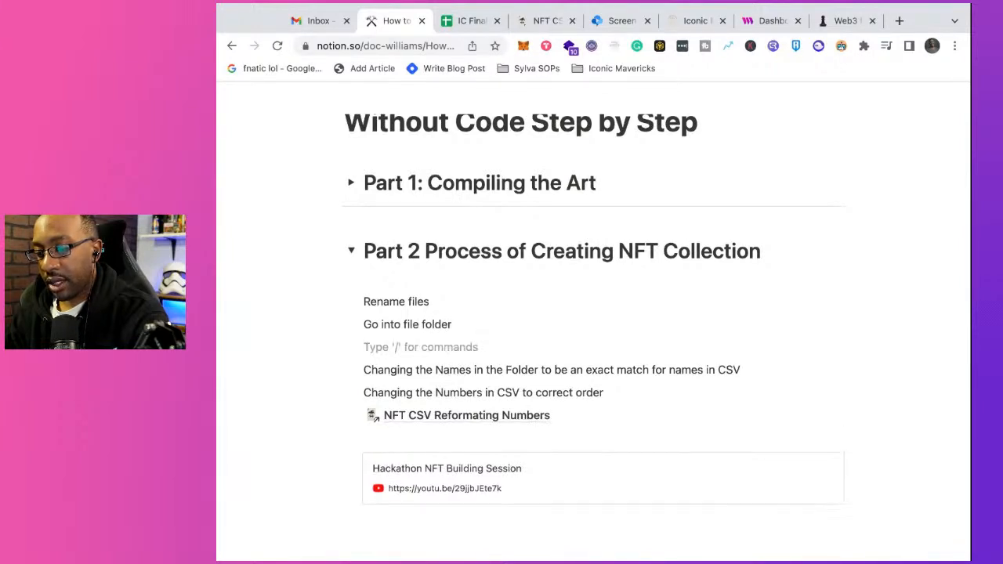
Step: Write the instruction "Select all image > right click, control" below "Go into file folder"
text(Select all)
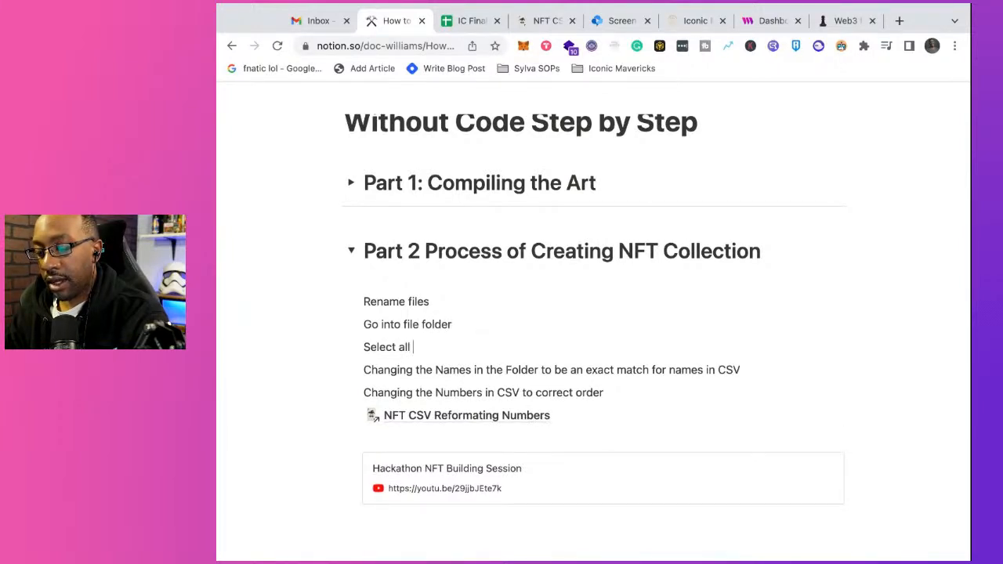
text( image)
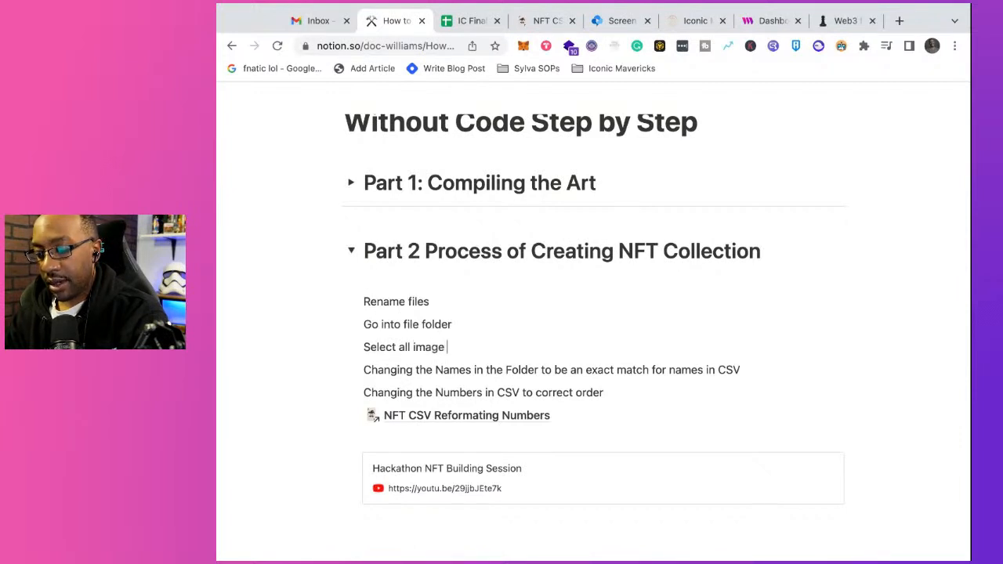
text( >)
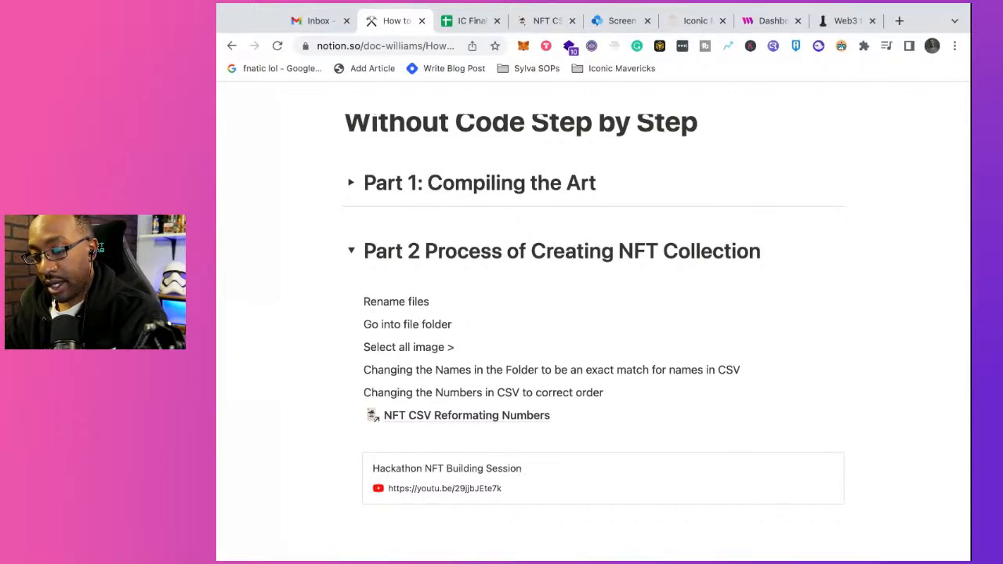
text( righ)
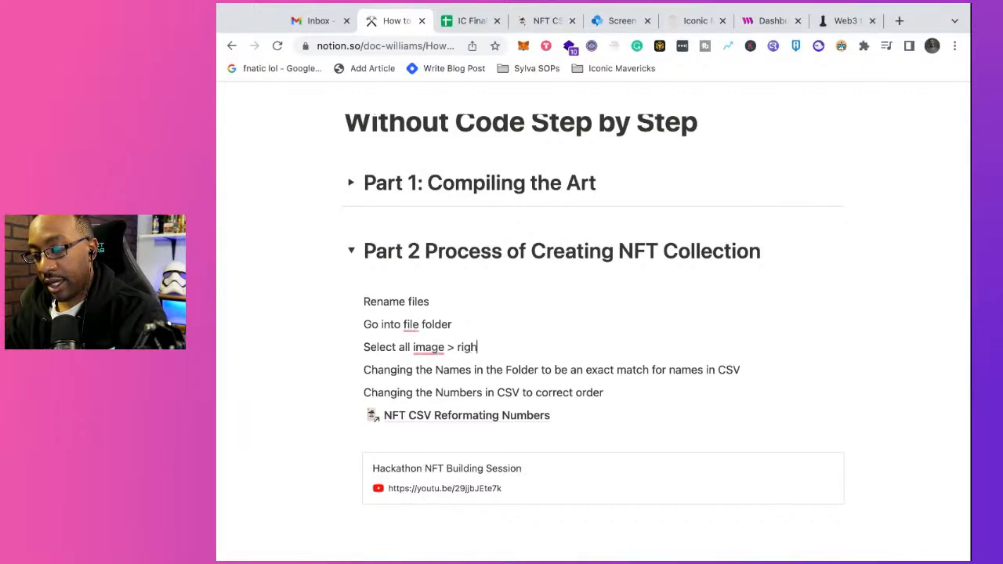
text(t click)
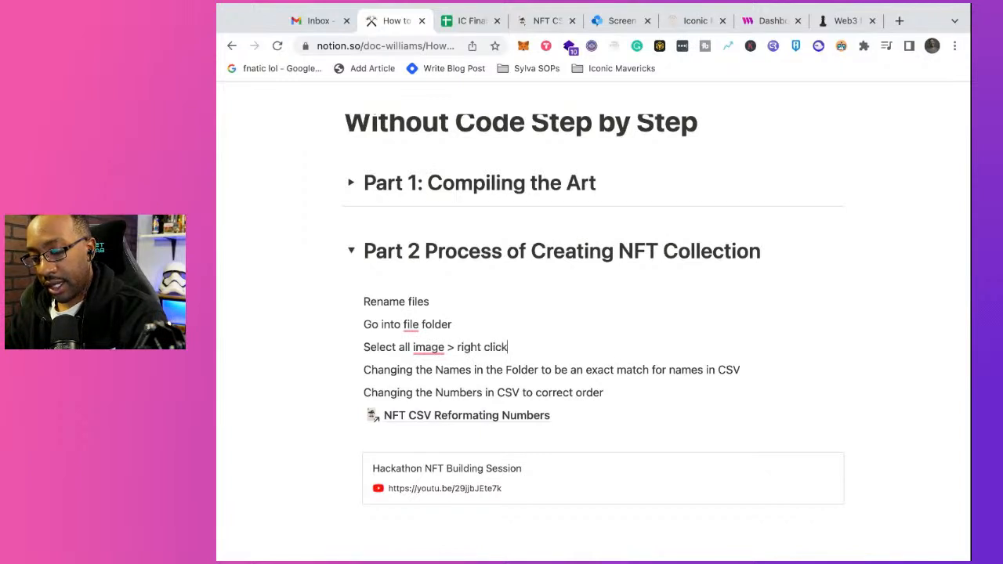
text(, control)
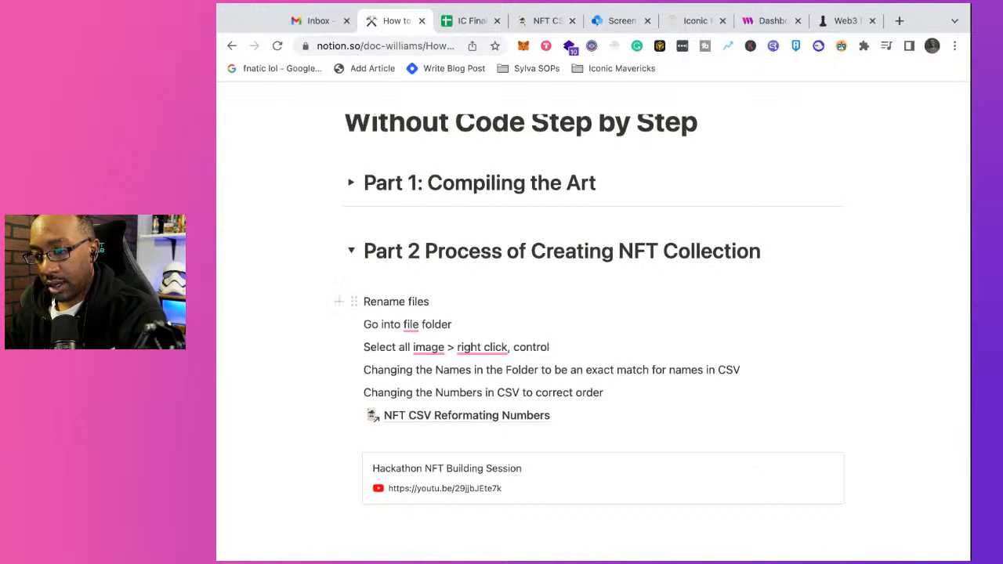
Step: Replace the comma before "control" with a plus sign and accept the hyphenated spelling "right-click" in the image selection line
click(512, 347)
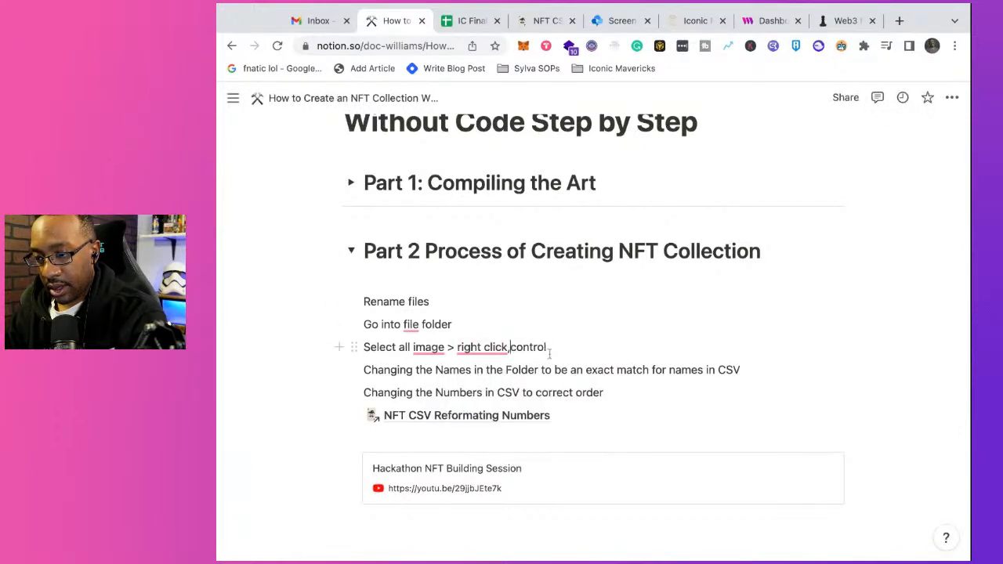
key(BackSpace)
key(BackSpace)
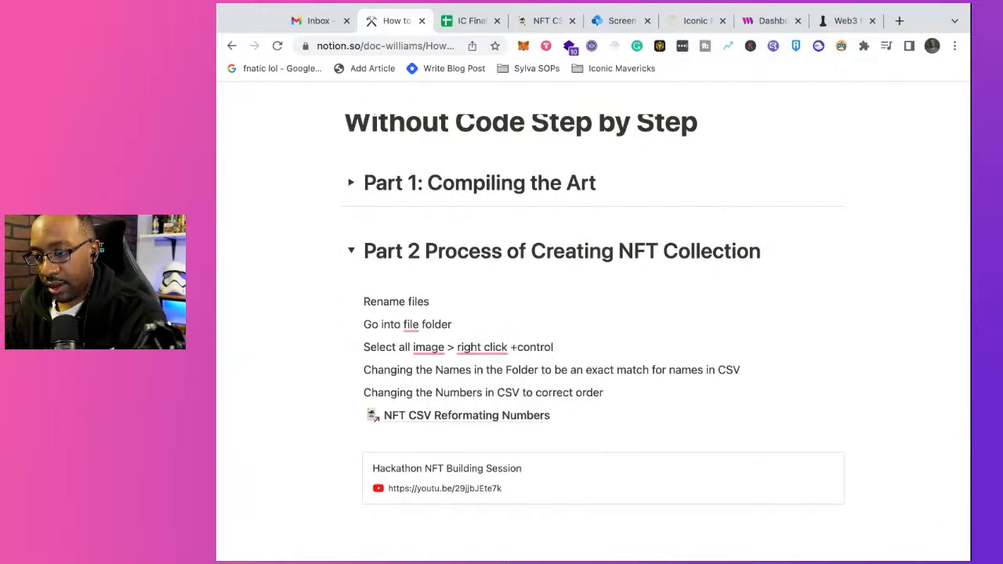
mouse_move(486, 347)
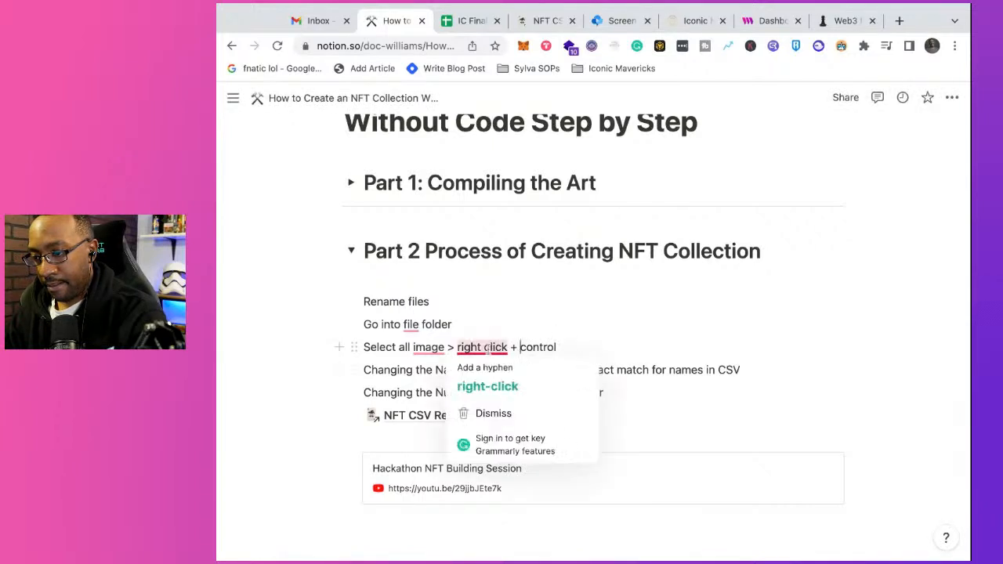
click(487, 386)
Step: Add the line "Click Rename" below the image selection line, followed by an empty line
click(570, 349)
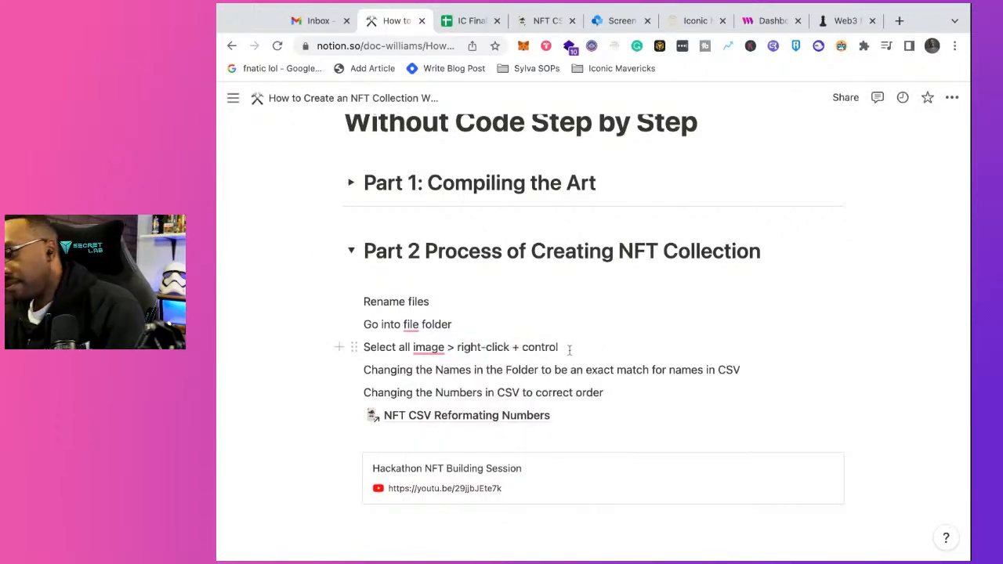
key(Return)
text(Click Rename)
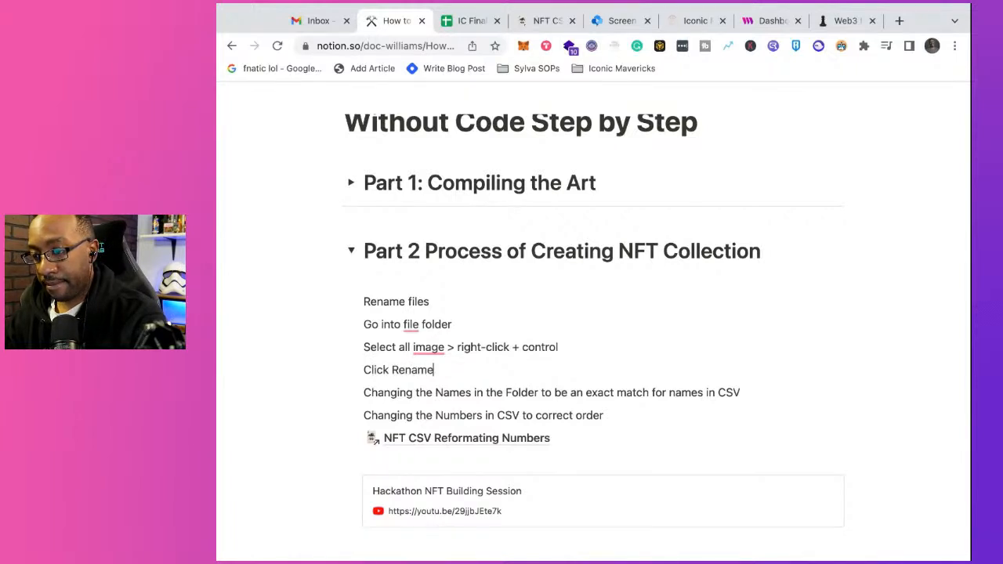
key(Return)
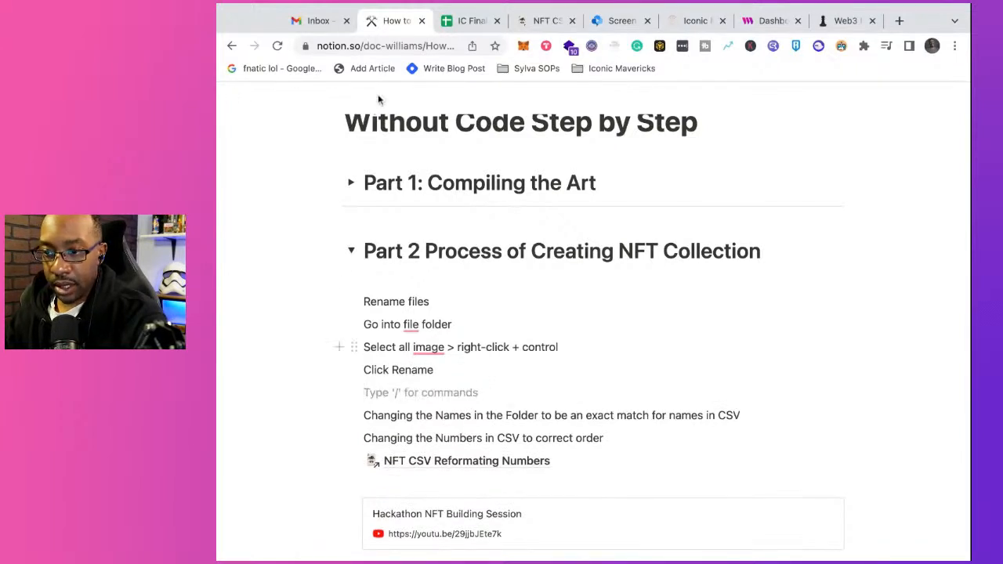
Step: Insert an image block below "Click Rename" and upload the annotated screenshot of the Rename Finder Items dialog
click(216, 147)
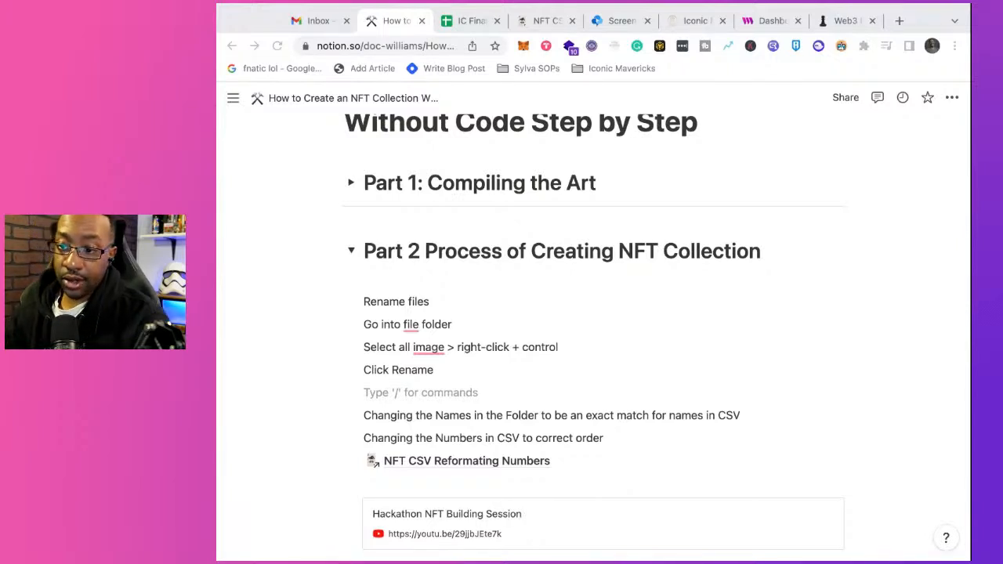
key(super+Tab)
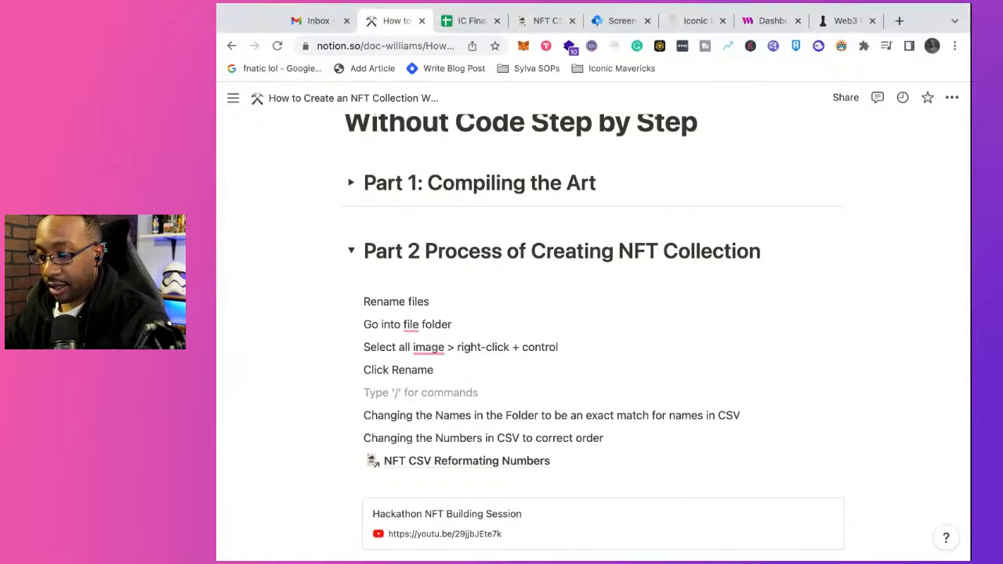
key(Return)
key(Up)
text(/)
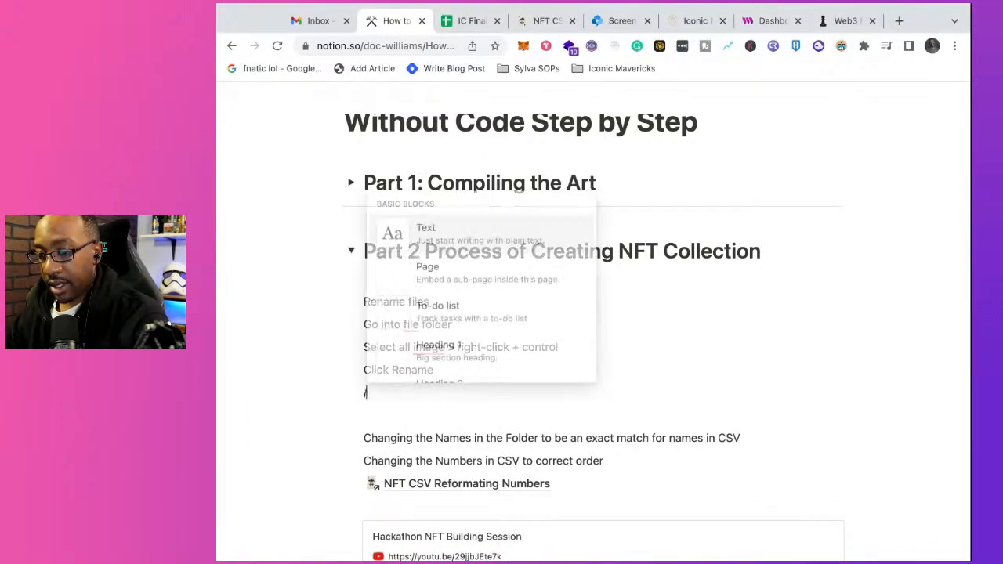
text(im)
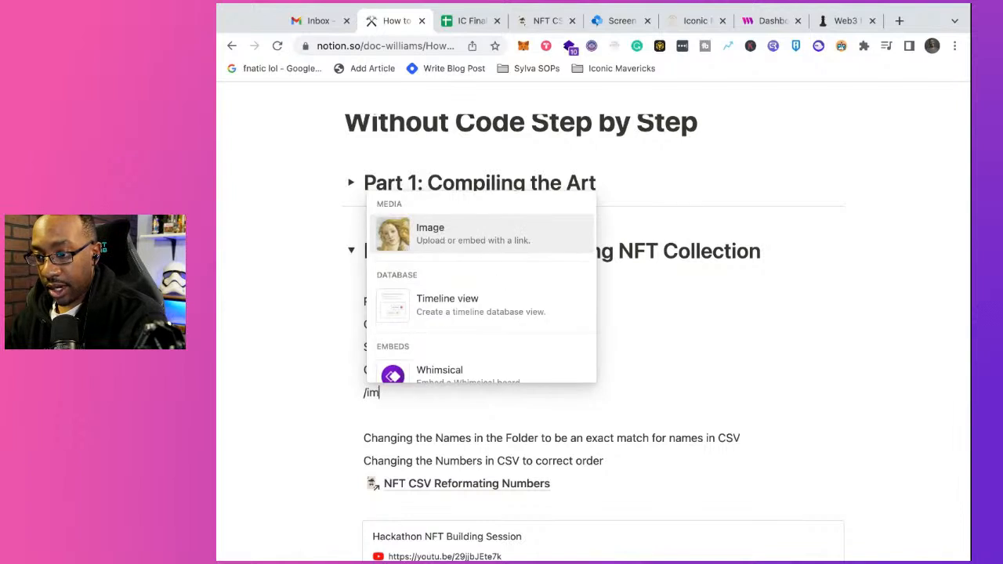
click(453, 255)
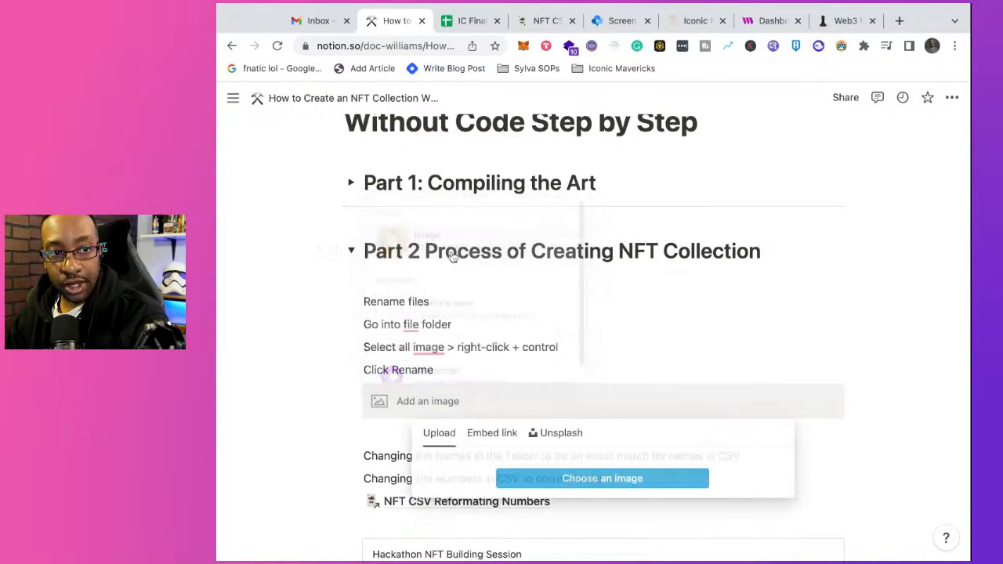
click(545, 478)
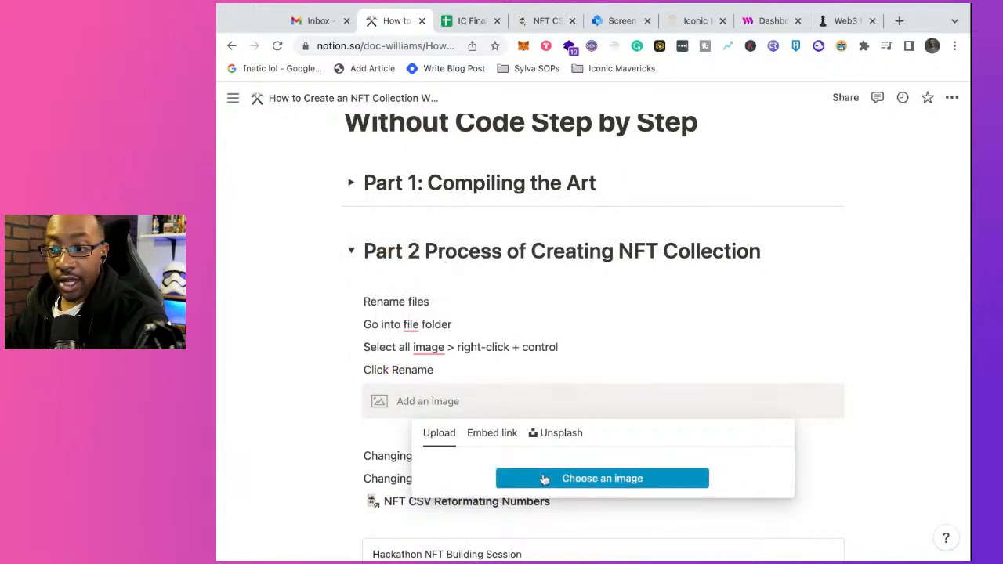
click(545, 478)
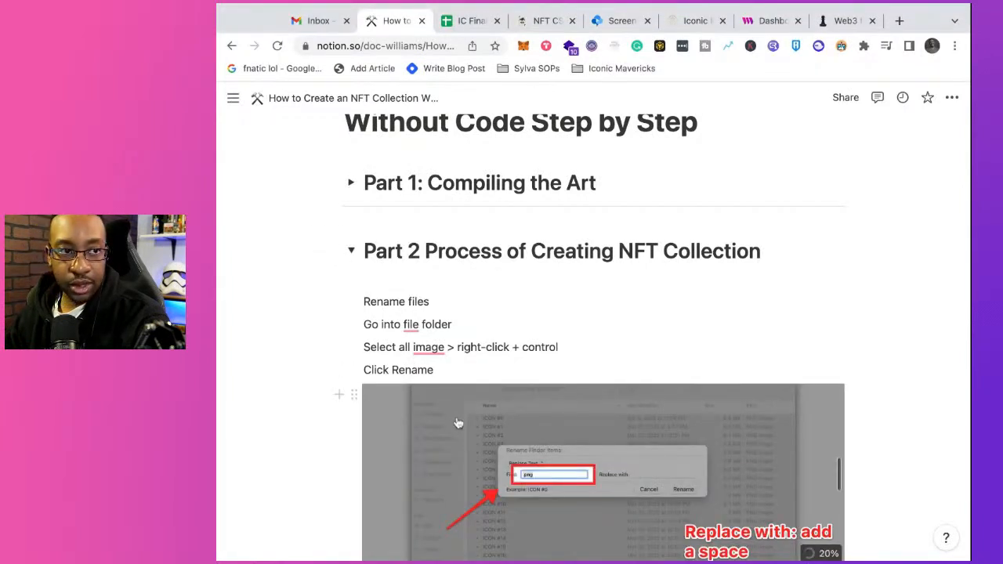
scroll(502, 457, down, 2)
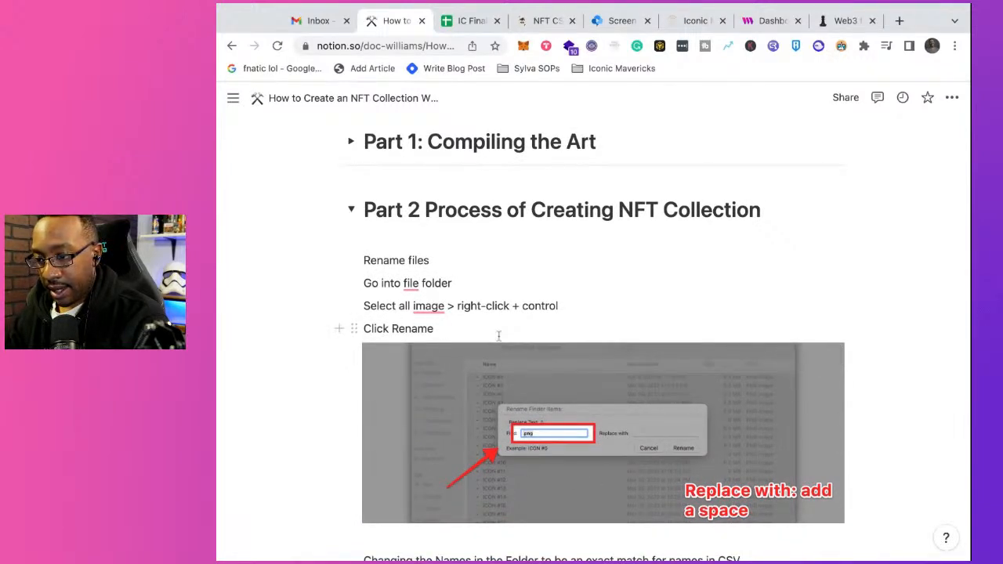
Step: Add the line "In the Find: field add the type of file" between "Click Rename" and the screenshot
key(Return)
text(In t)
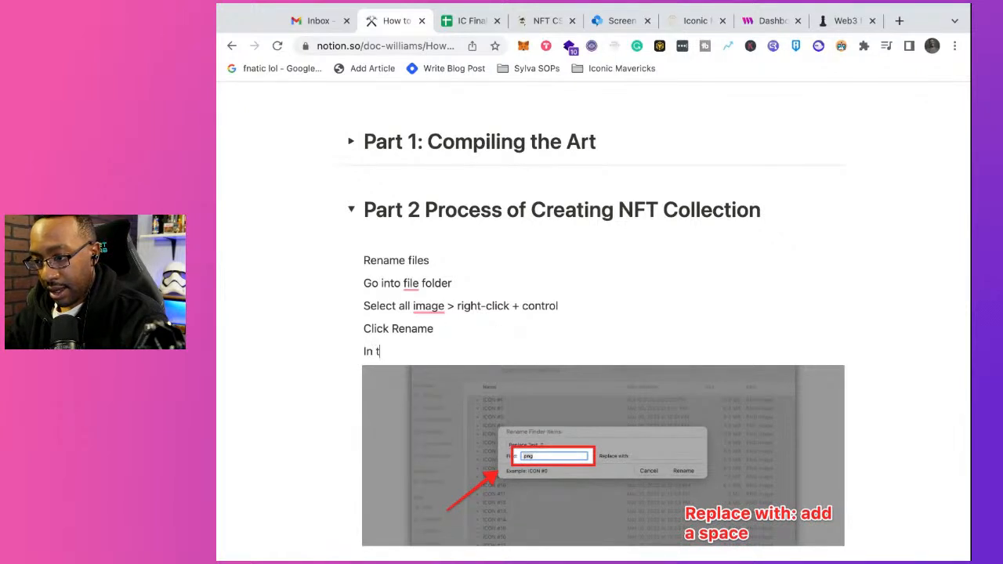
text(he Find: )
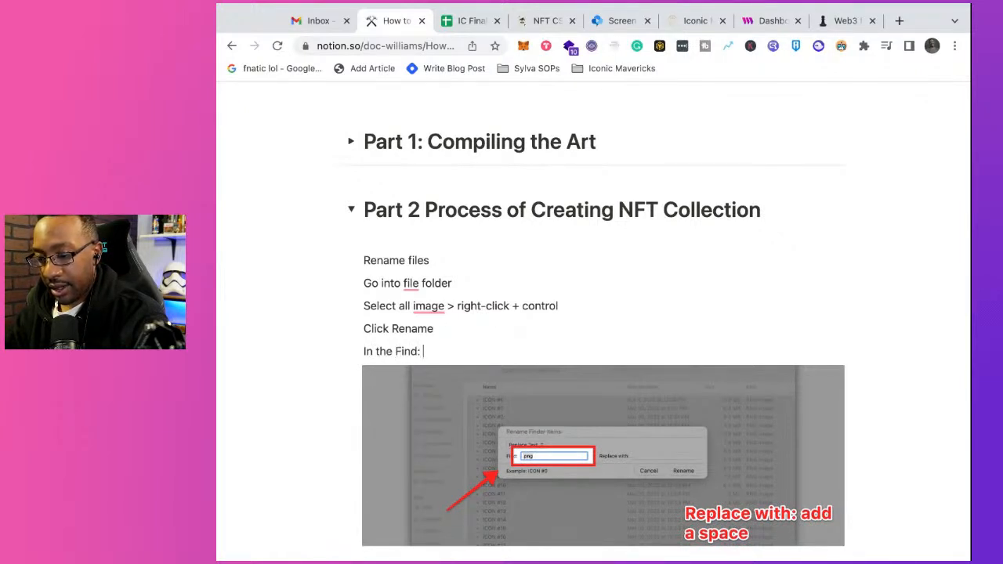
text(fi)
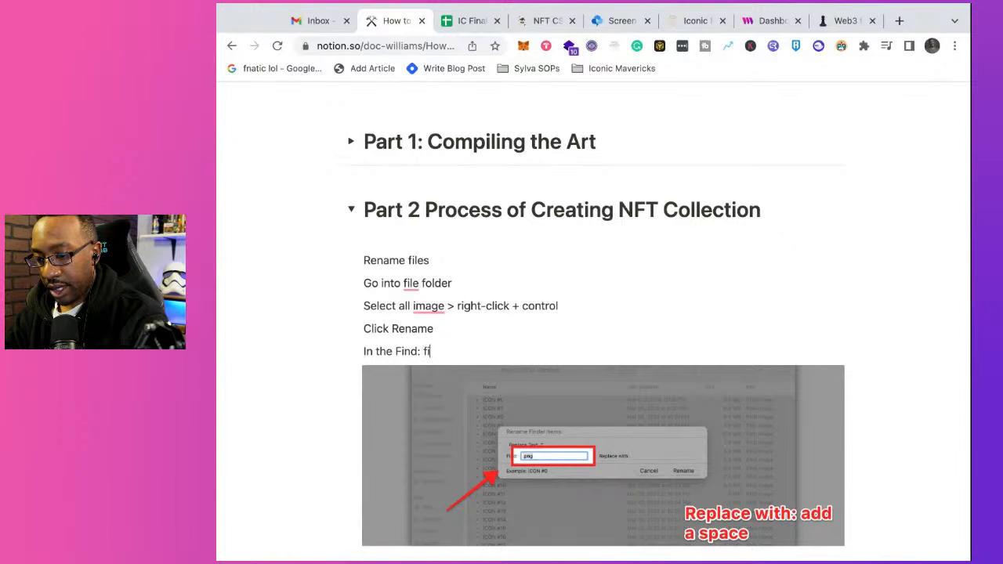
text(eld a)
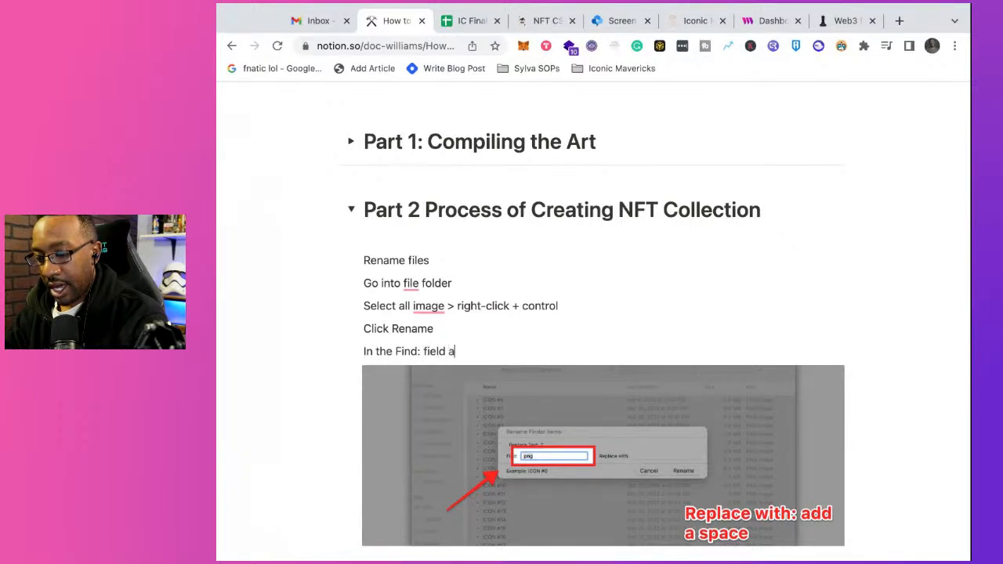
text(dd the )
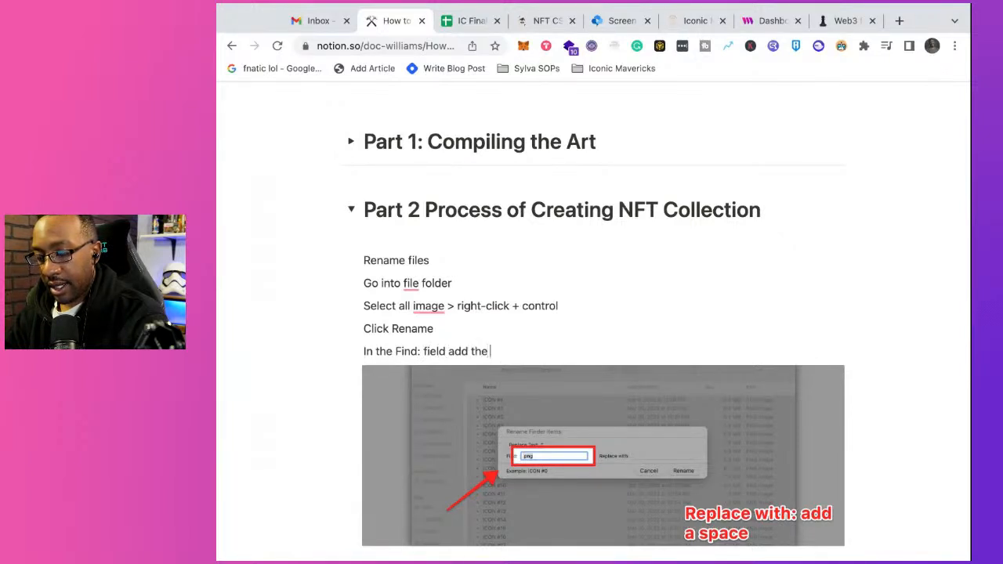
text(type of file)
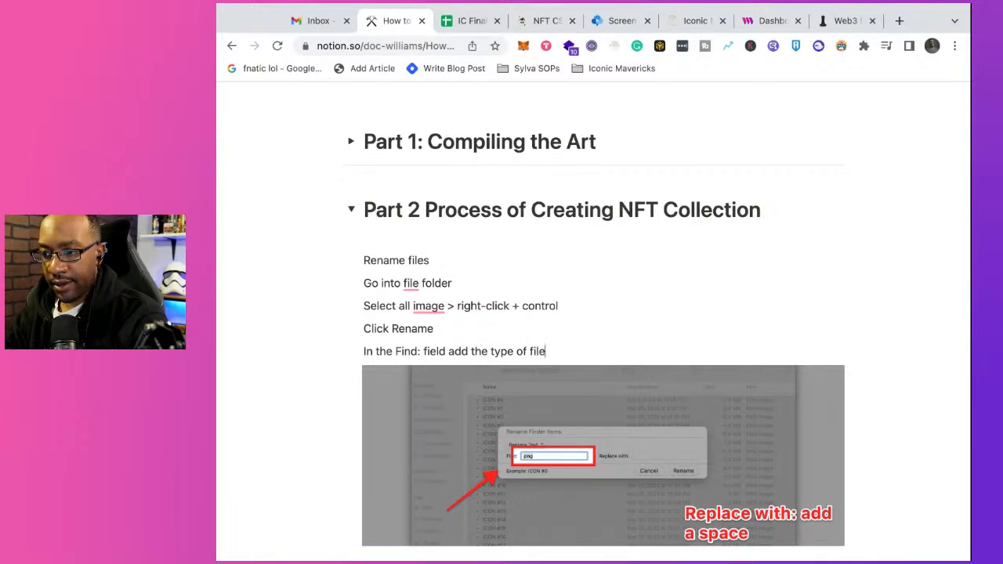
Step: Reword the end of the Find line above the screenshot so it reads "In the Find: field add the file type"
key(BackSpace)
key(BackSpace)
key(BackSpace)
key(BackSpace)
key(BackSpace)
key(BackSpace)
key(BackSpace)
key(BackSpace)
key(BackSpace)
key(BackSpace)
key(BackSpace)
key(BackSpace)
key(BackSpace)
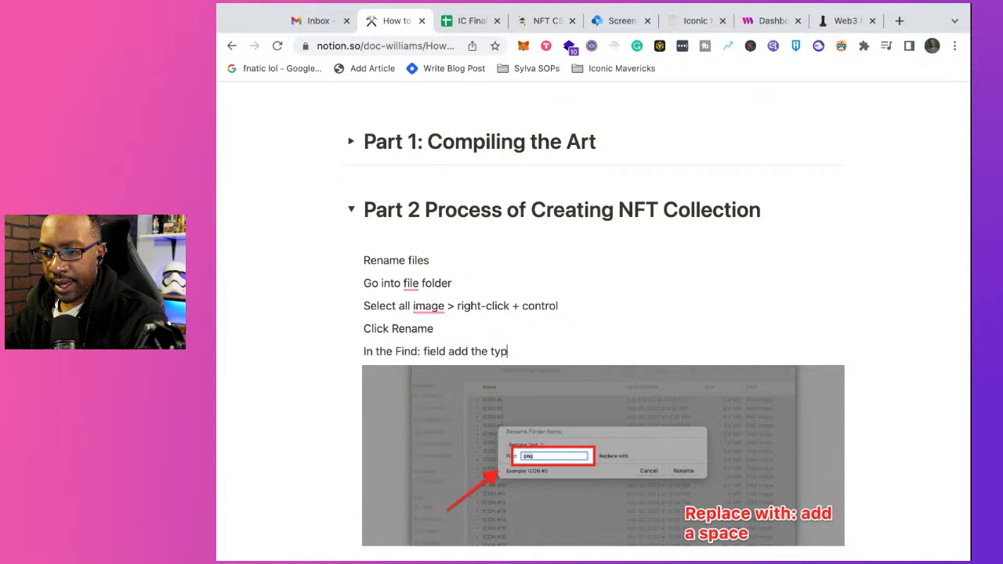
text(file type)
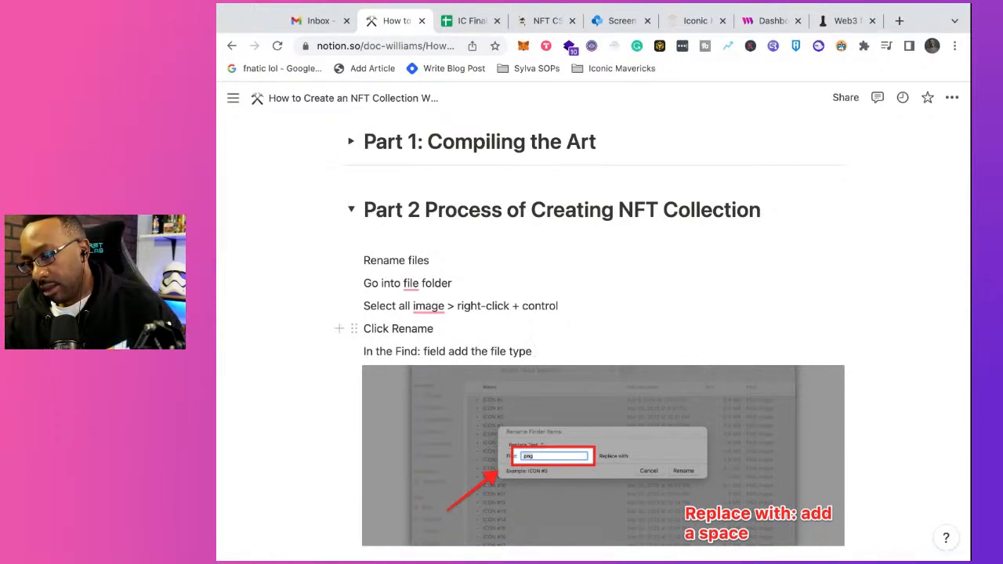
Step: Add the file extension examples "(.png, .jpg)" at the end of the Find line
text(()
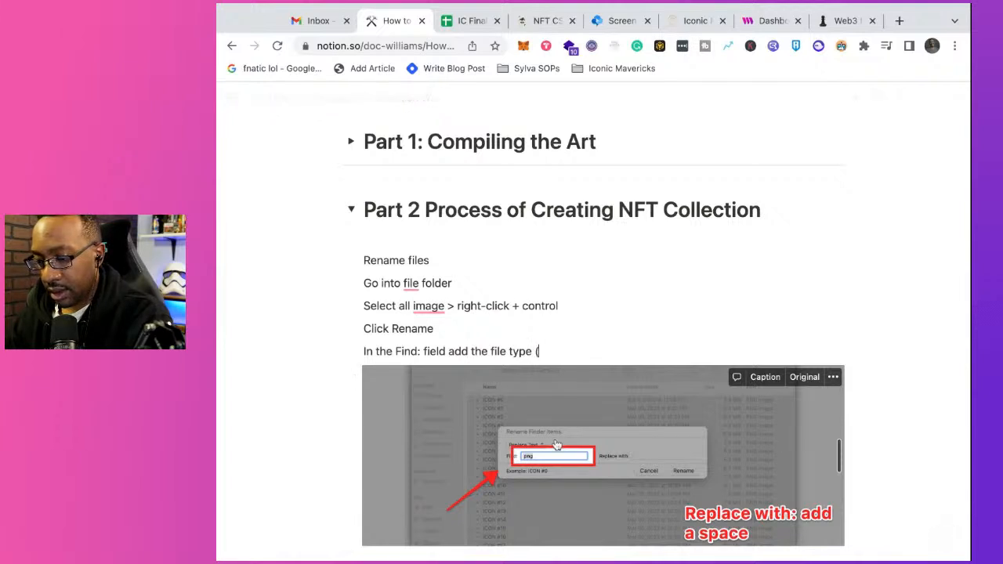
text(.png)
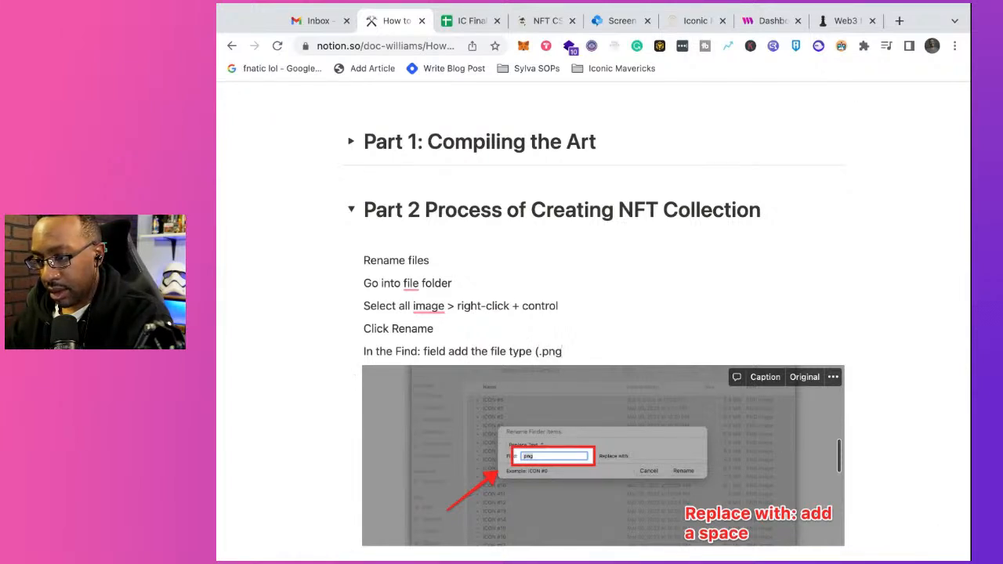
text(, .)
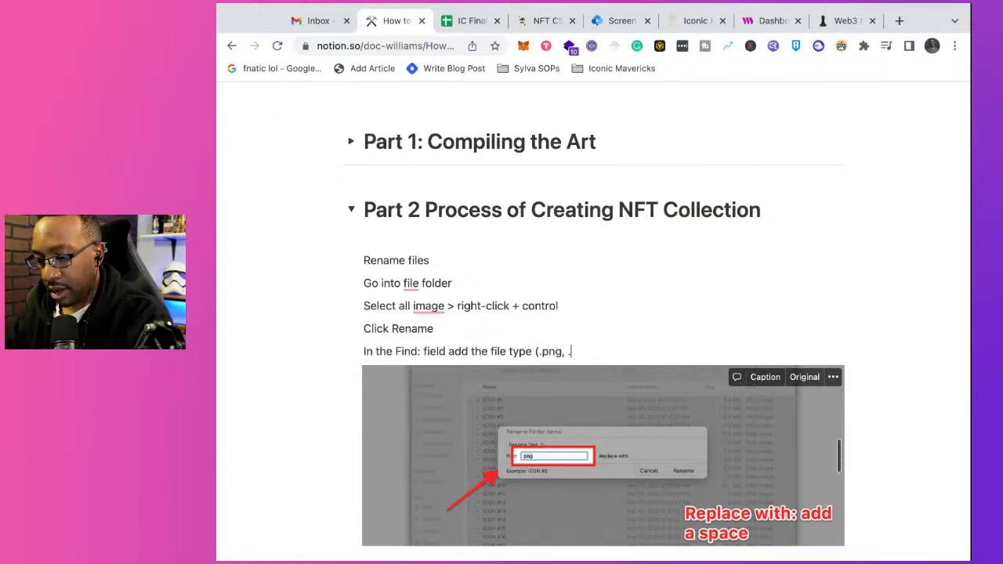
key(BackSpace)
text(/)
key(BackSpace)
text(.)
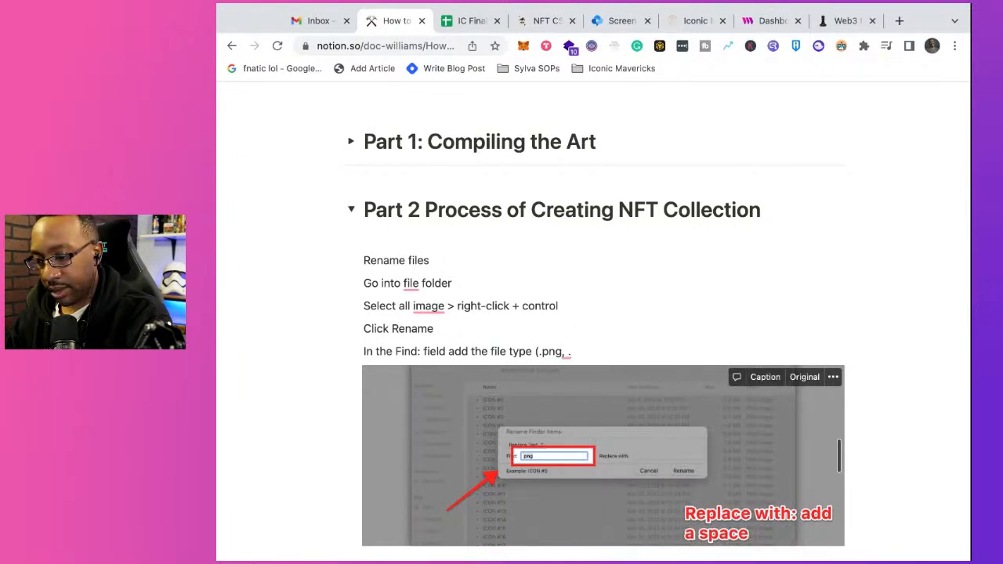
text(jpg)
key(BackSpace)
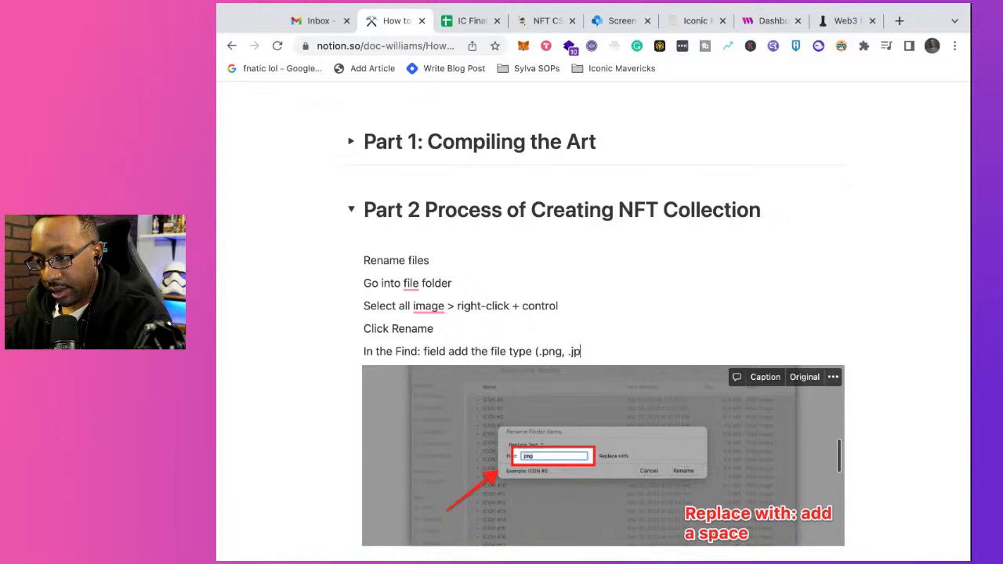
text(g))
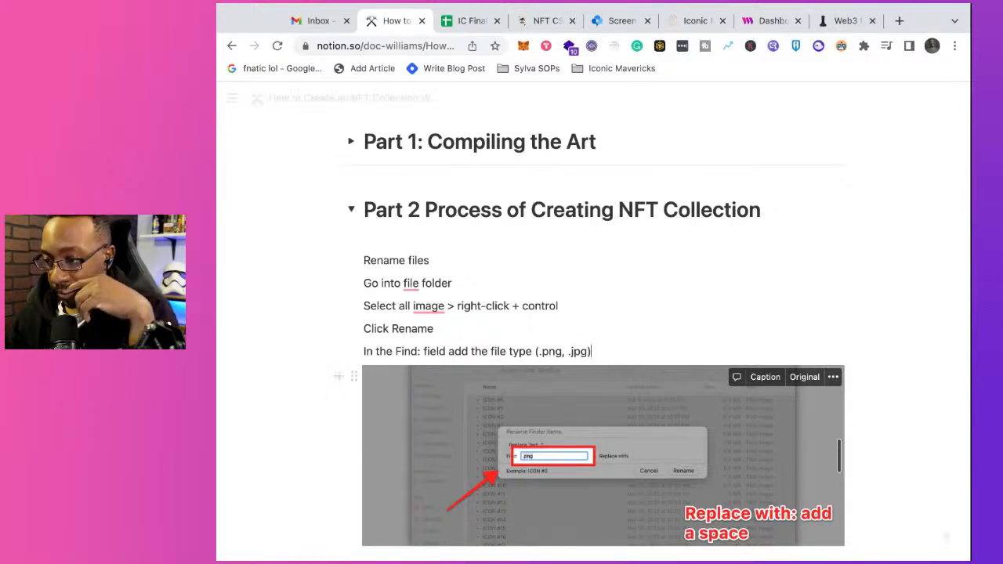
Step: Delete the two lines about changing the names in the folder and the numbers in the CSV below the screenshot
scroll(510, 364, down, 1)
scroll(511, 365, down, 4)
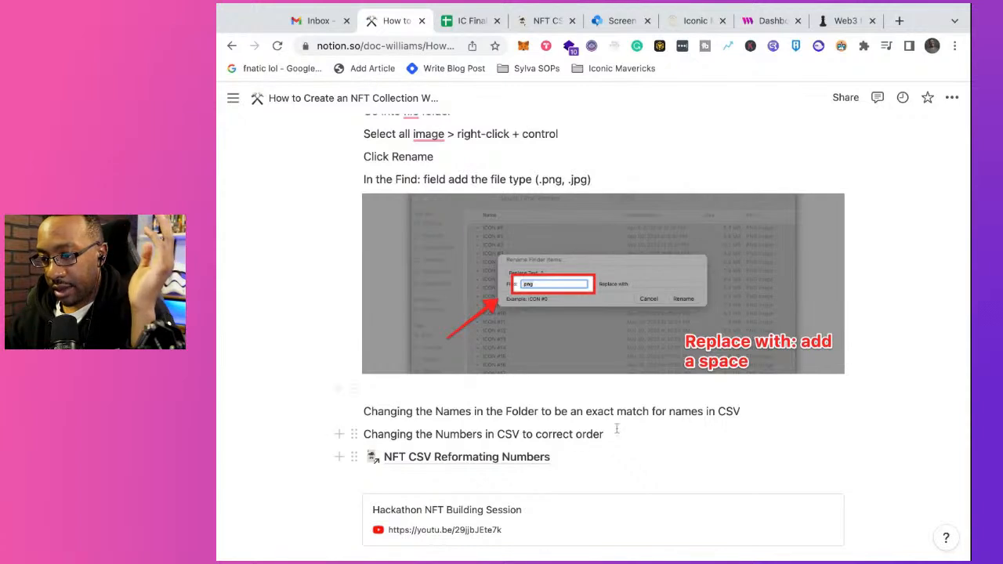
drag(615, 433, 363, 427)
key(shift+Up)
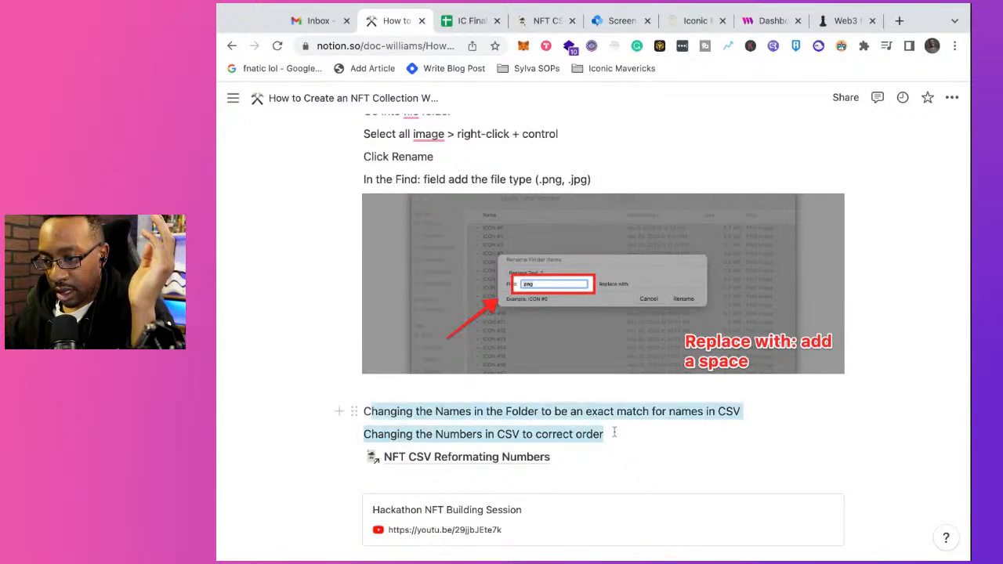
key(BackSpace)
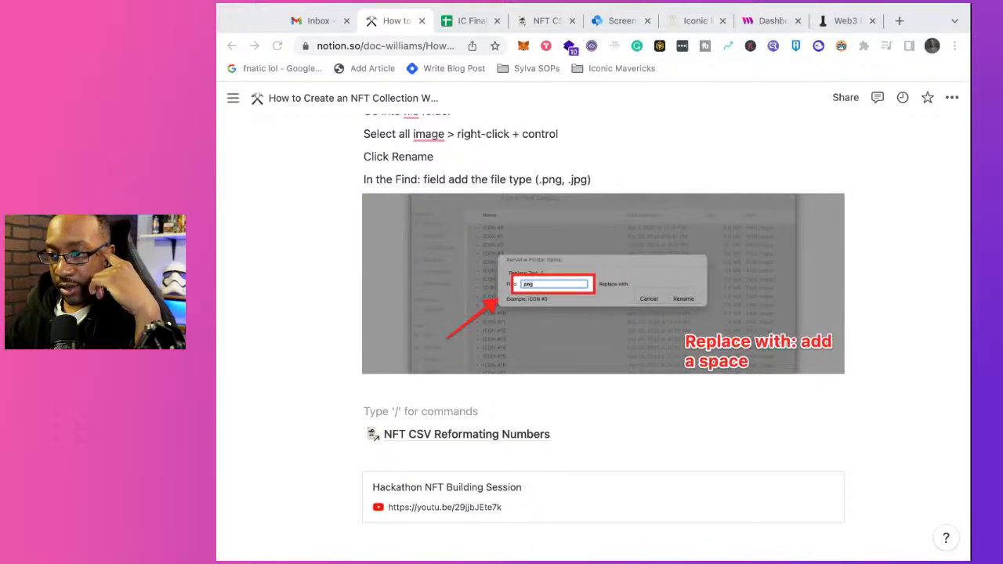
Step: Look over the IC Final Prep CSV spreadsheet in Google Sheets and return to the Notion guide
click(450, 22)
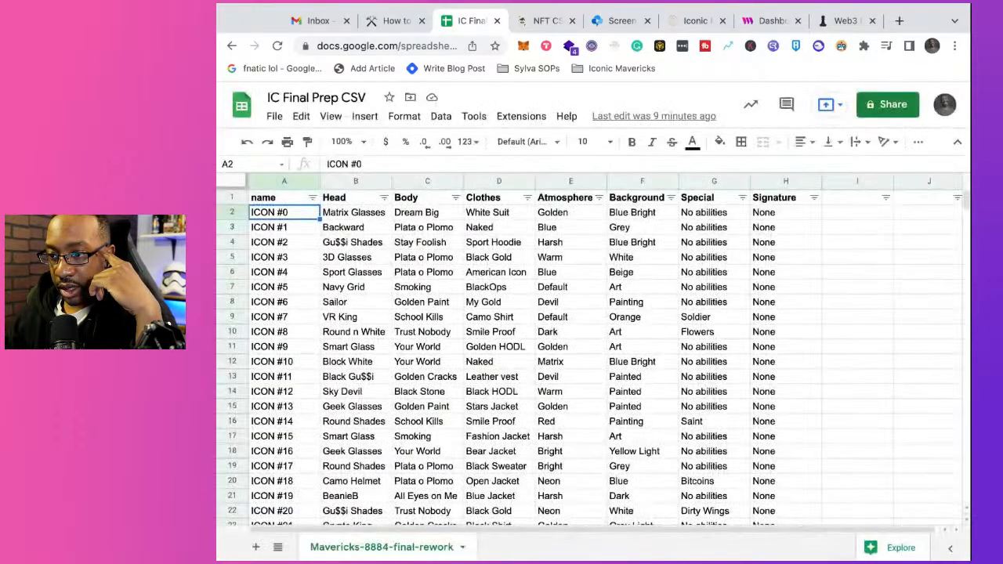
click(381, 24)
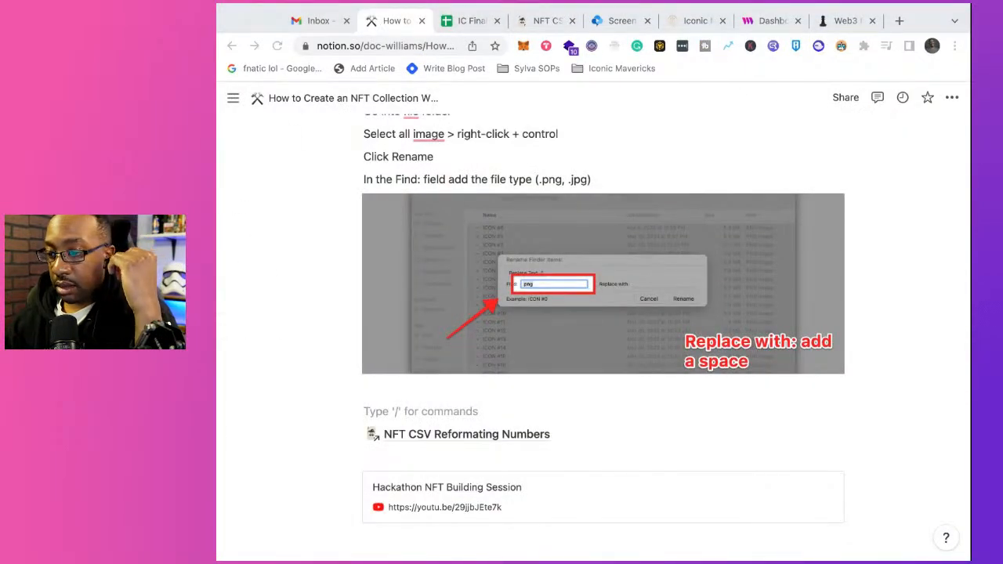
Step: Prefix the "Rename files" line under the Part 2 heading with "Part A"
scroll(603, 314, up, 2)
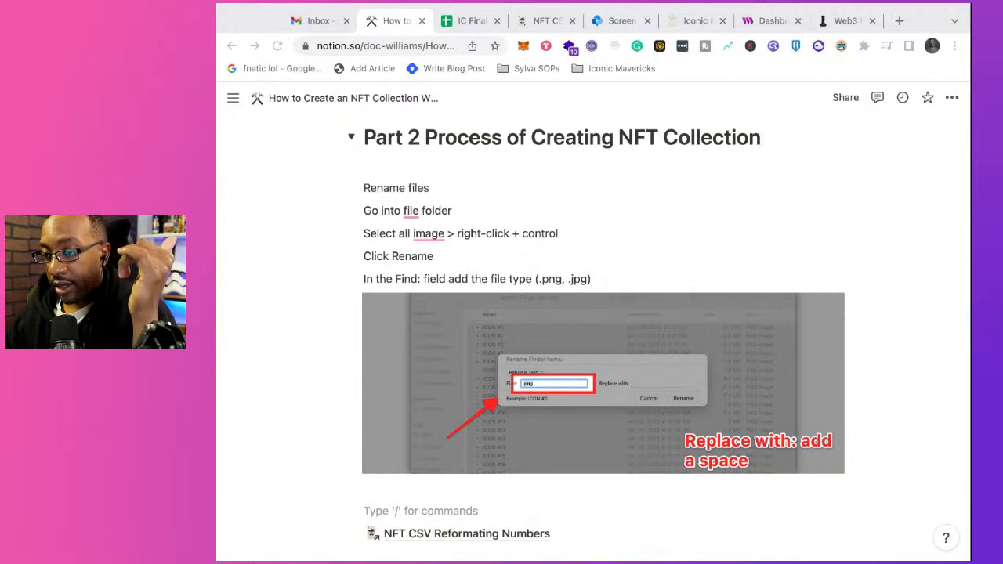
click(428, 188)
click(428, 189)
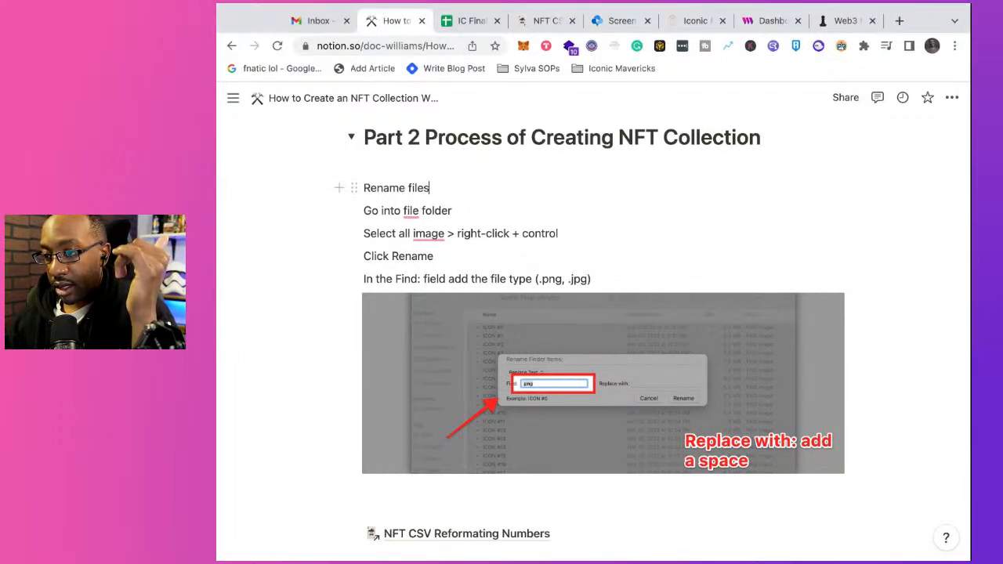
click(365, 188)
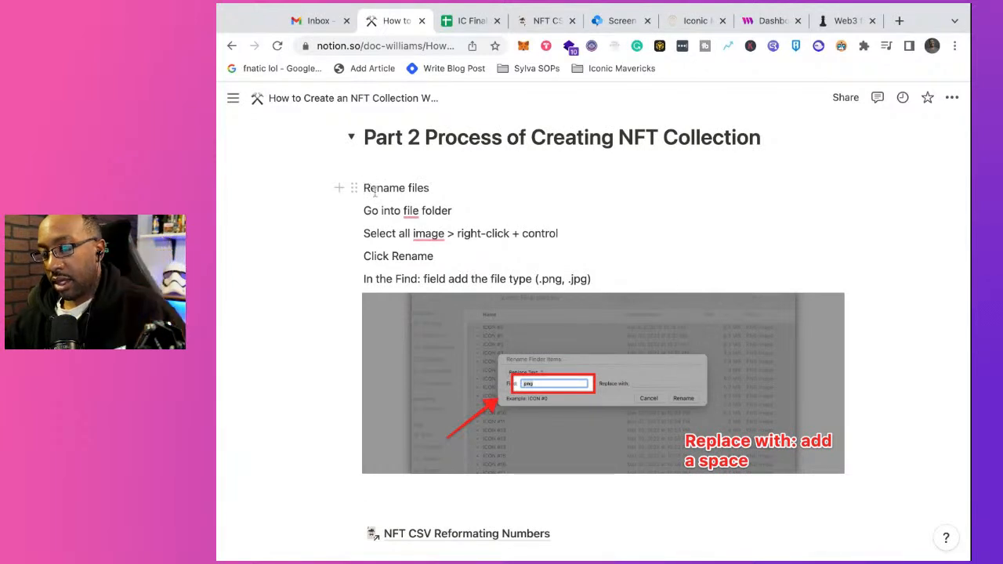
text(Part 1)
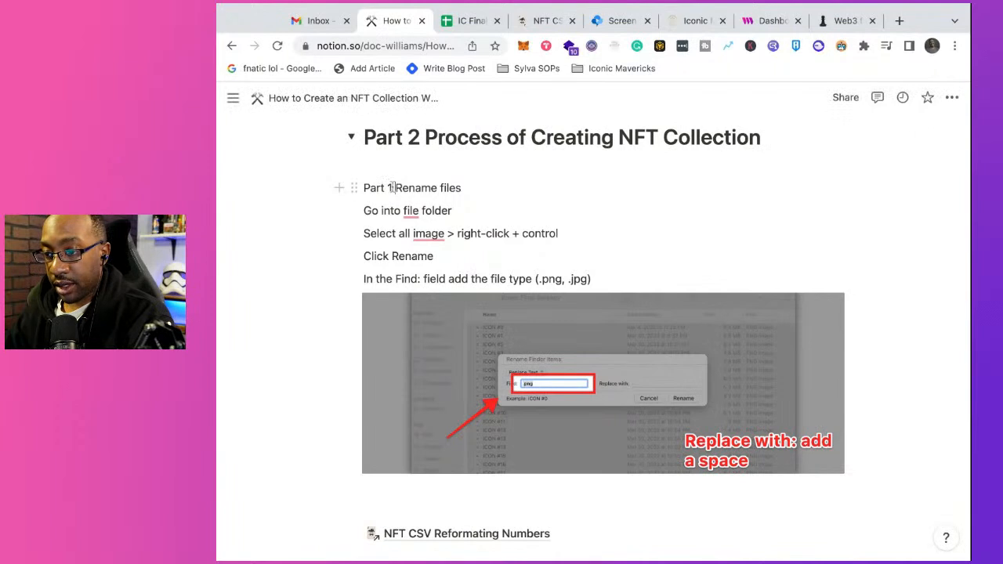
drag(393, 188, 363, 188)
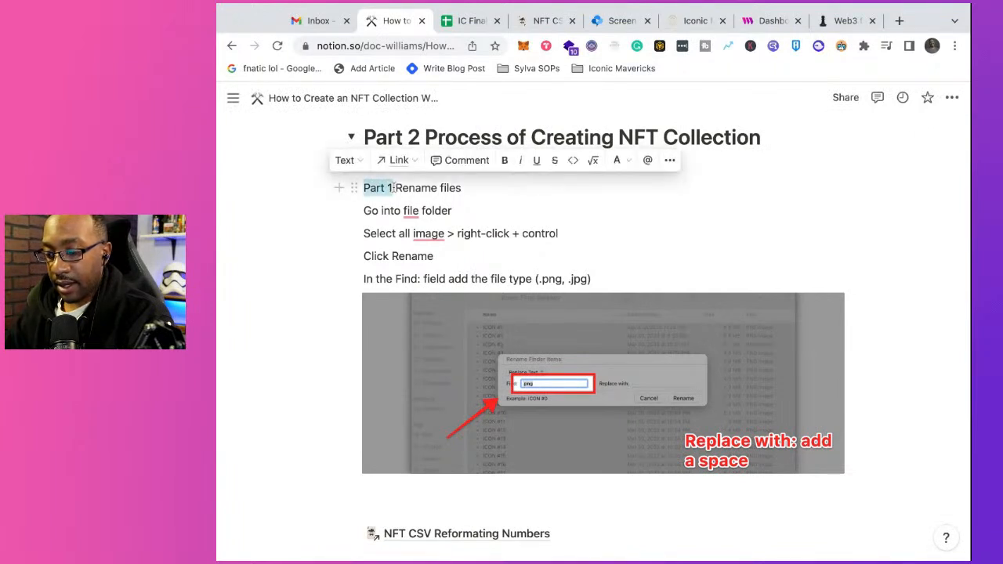
text(Part 1)
key(BackSpace)
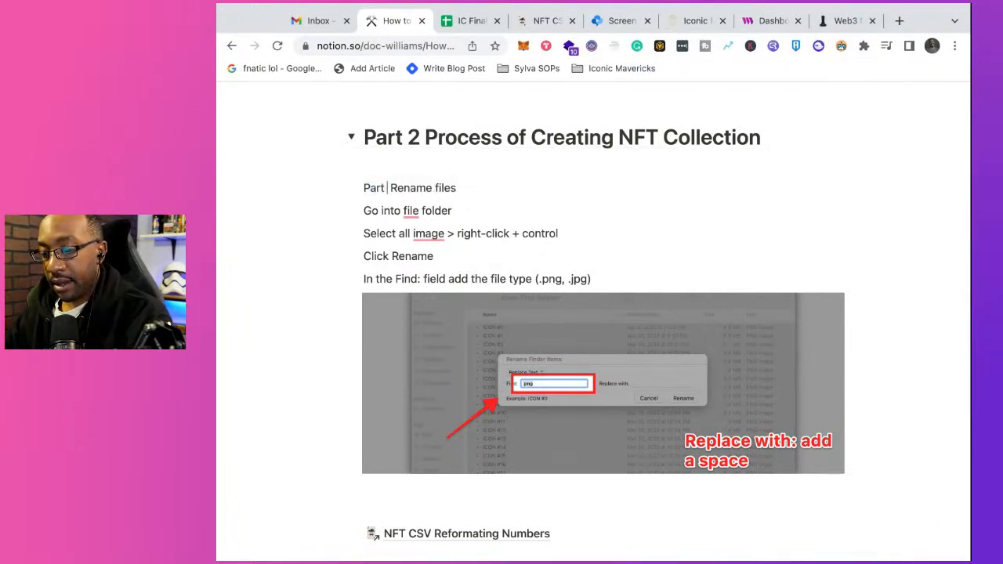
text(A)
Step: Add the lines "Part B Reformat Numbers in CSV file" and "Step by step:" between the screenshot and the NFT CSV Reformating Numbers link
scroll(411, 325, down, 1)
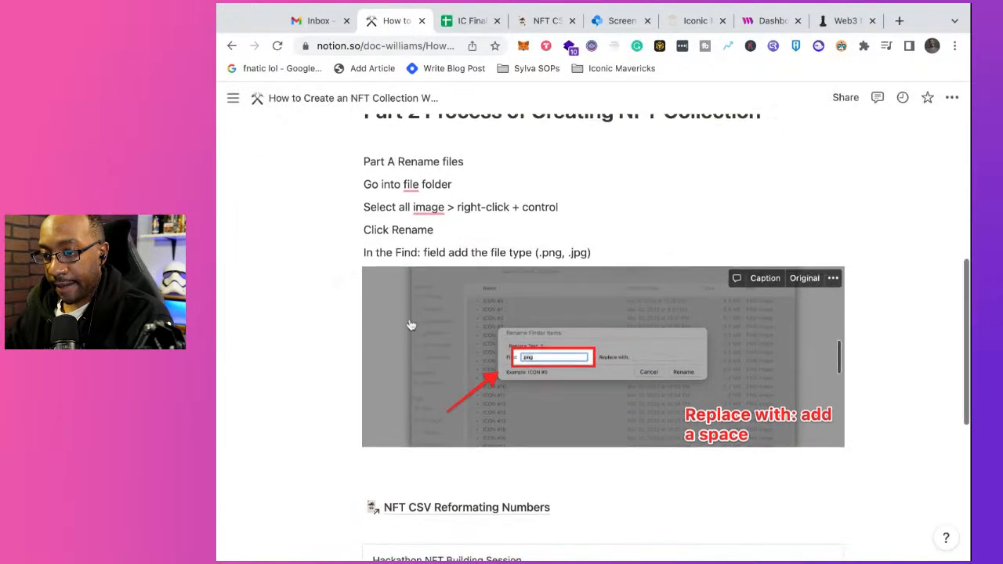
click(373, 461)
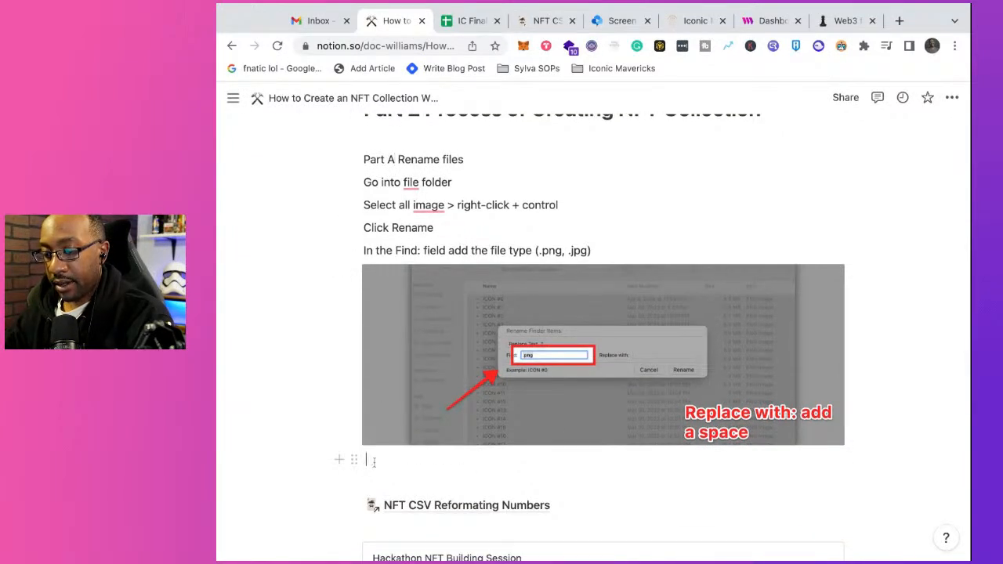
text(Part B Reformat Numbers in CSV file)
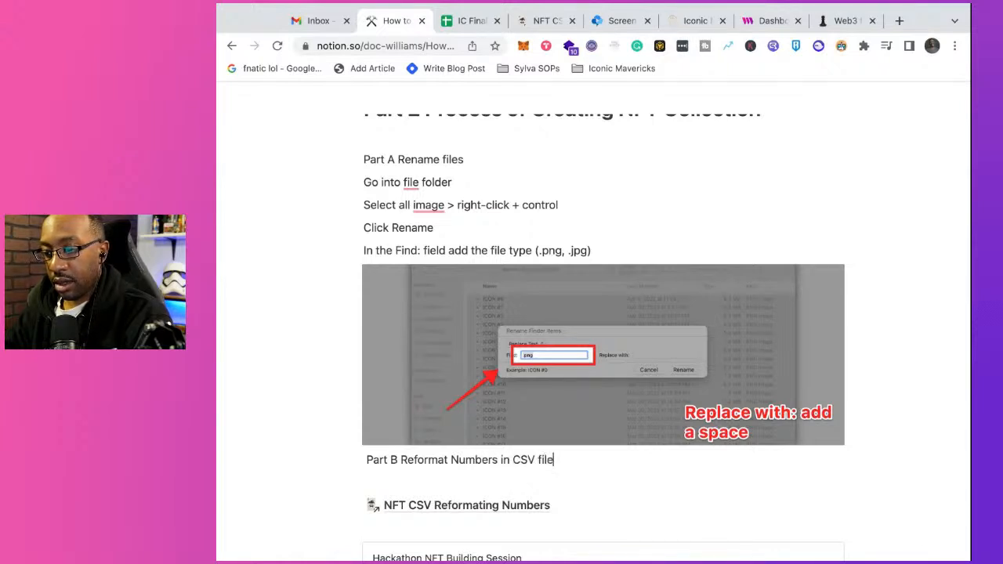
click(372, 481)
text(Step by step:)
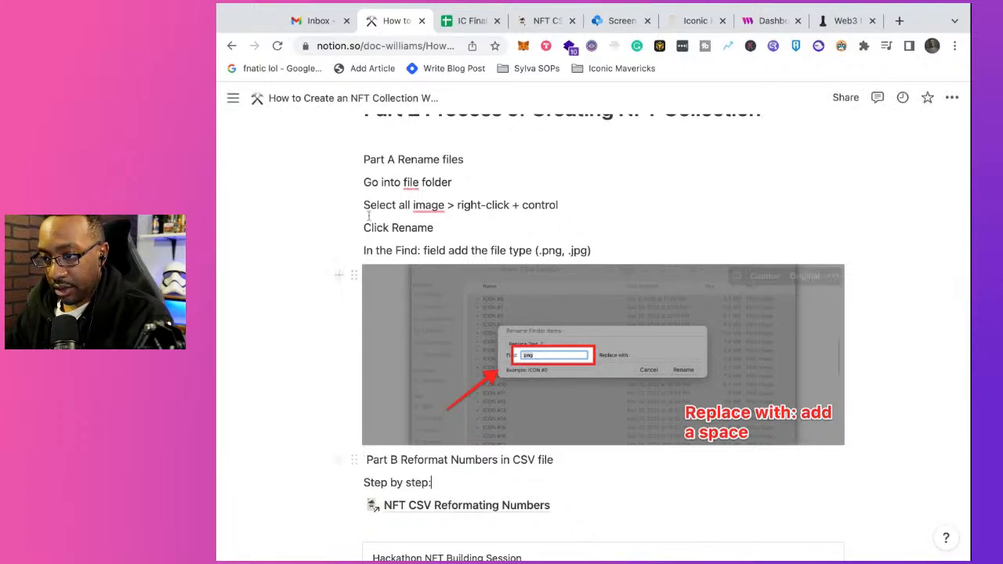
Step: Turn the "Part A Rename files" line into a Heading 3
scroll(468, 204, up, 1)
key(shift+Left)
key(shift+Left)
key(shift+Left)
key(shift+Left)
key(shift+Left)
key(shift+Left)
key(shift+Left)
key(shift+Left)
key(shift+Left)
key(shift+Left)
key(shift+Left)
key(shift+Left)
key(shift+Left)
key(shift+Left)
key(shift+Left)
key(shift+Left)
key(shift+Left)
key(shift+Left)
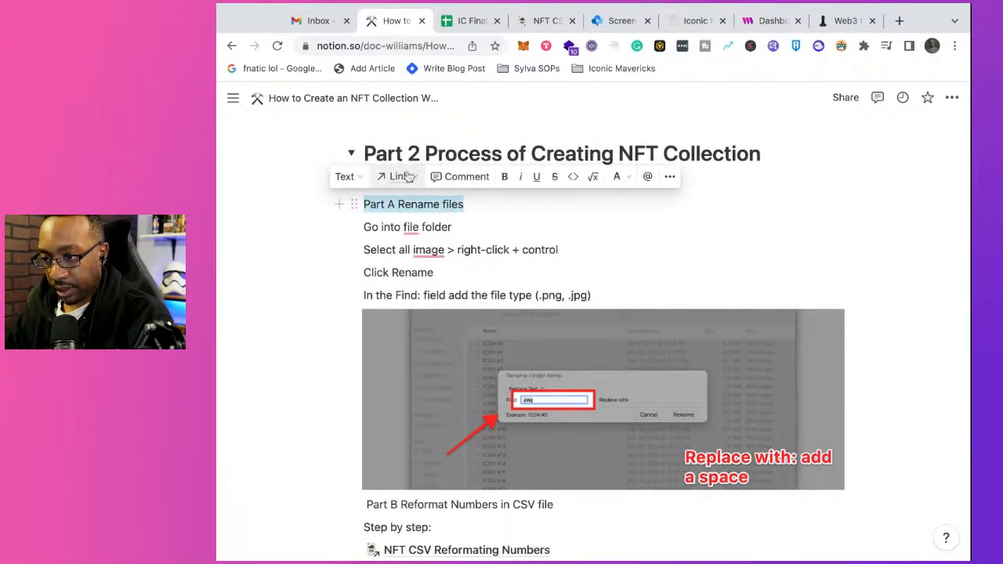
click(348, 179)
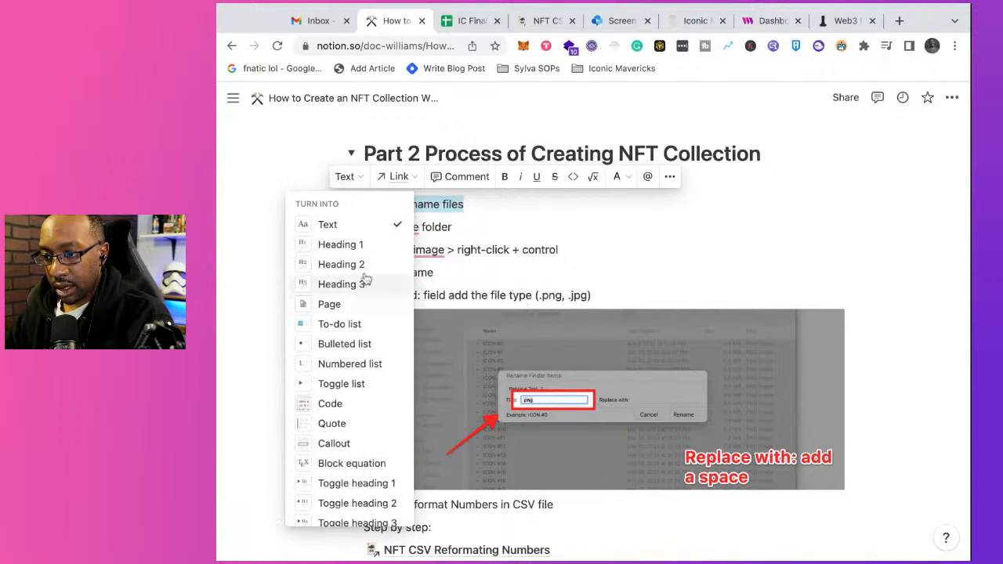
click(366, 285)
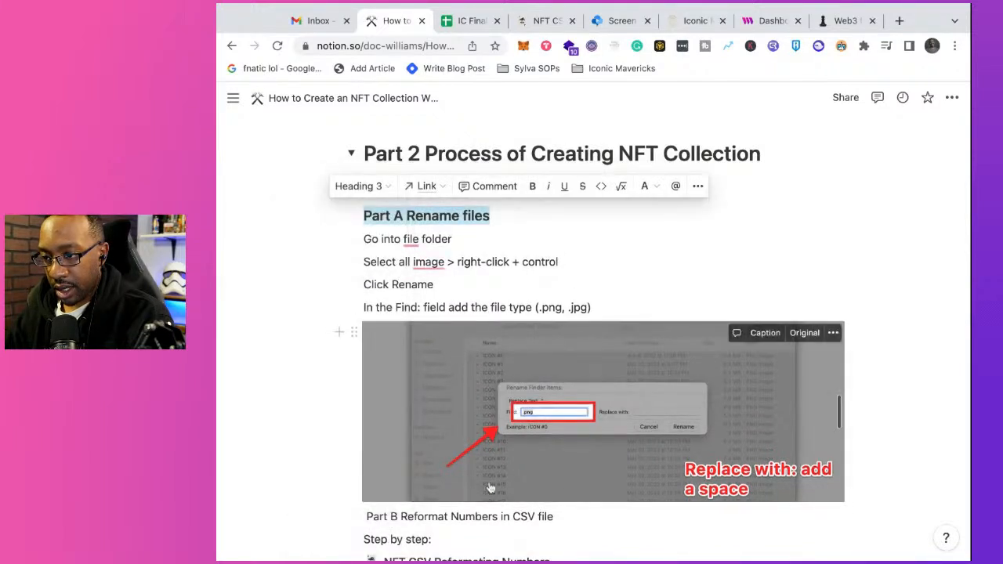
click(483, 237)
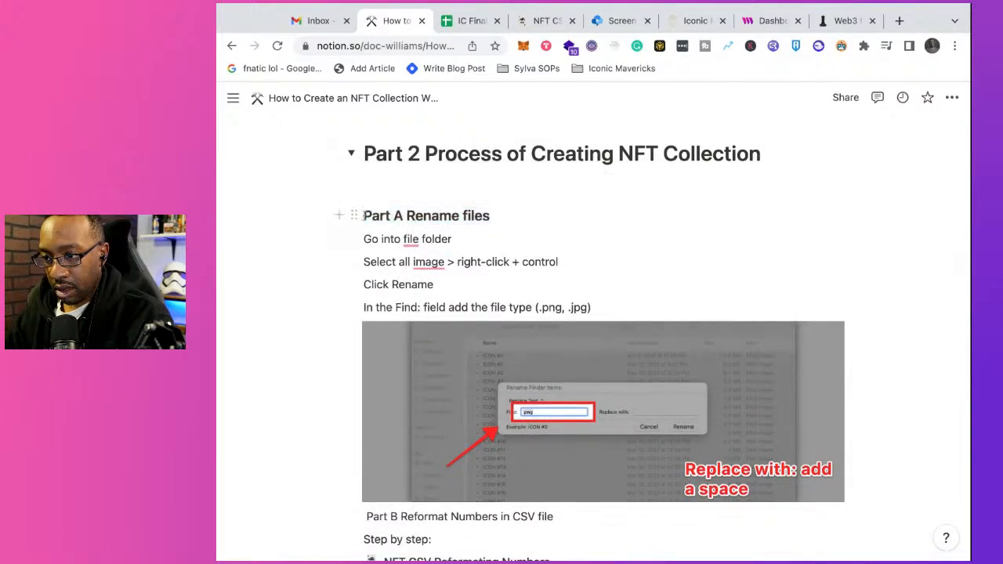
Step: Delete the empty block between the Part 2 heading and the "Part A Rename files" heading
drag(363, 195, 367, 183)
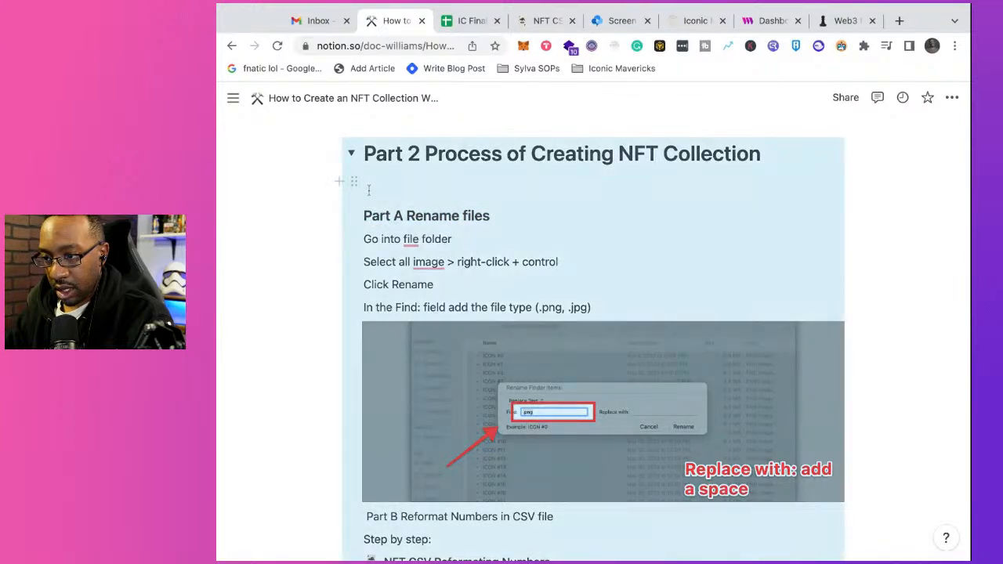
click(368, 188)
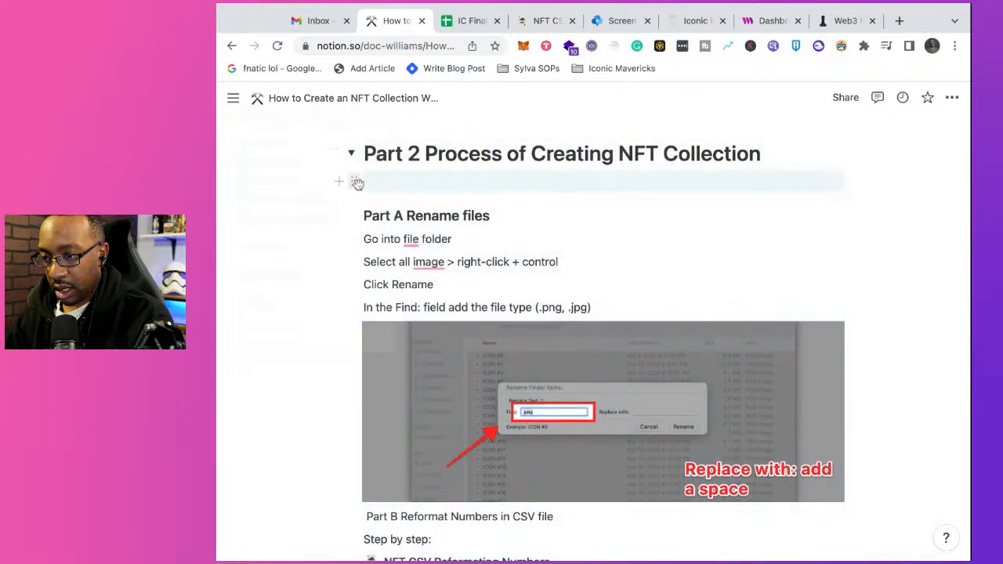
click(357, 183)
key(Delete)
mouse_move(411, 210)
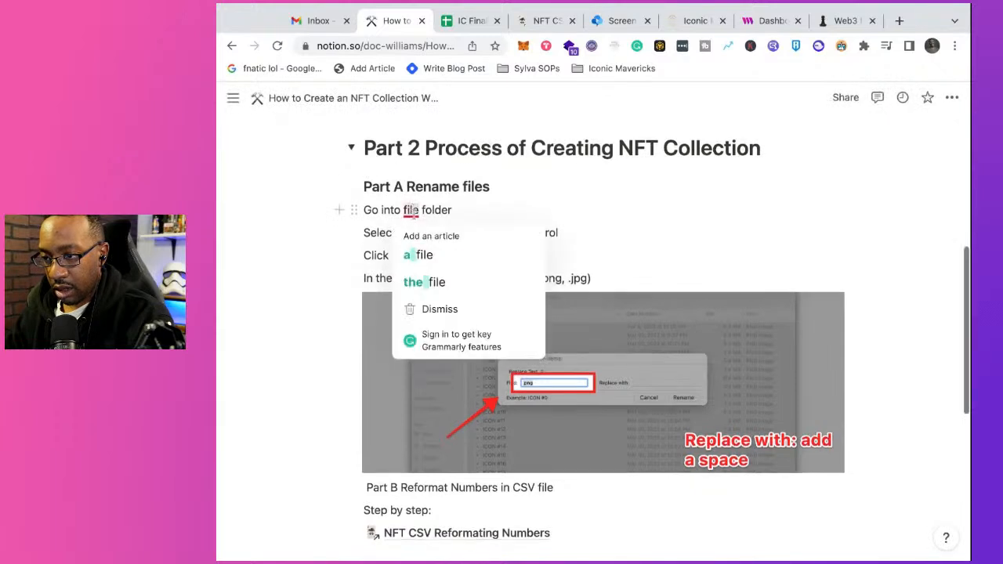
Step: Insert an empty line above "Part B Reformat Numbers in CSV file" and turn that line into a Heading 3
scroll(372, 365, down, 3)
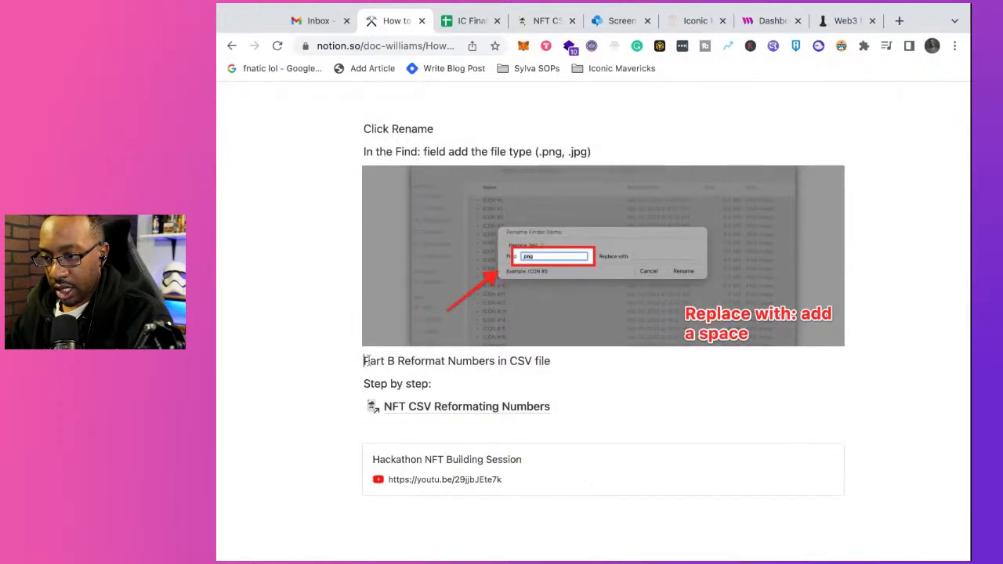
key(Return)
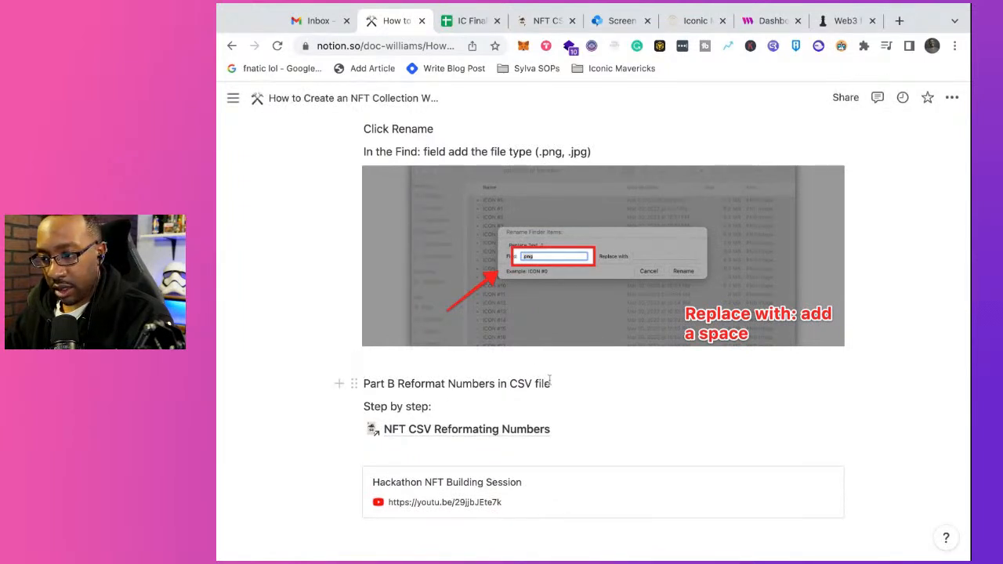
key(shift+alt+Right)
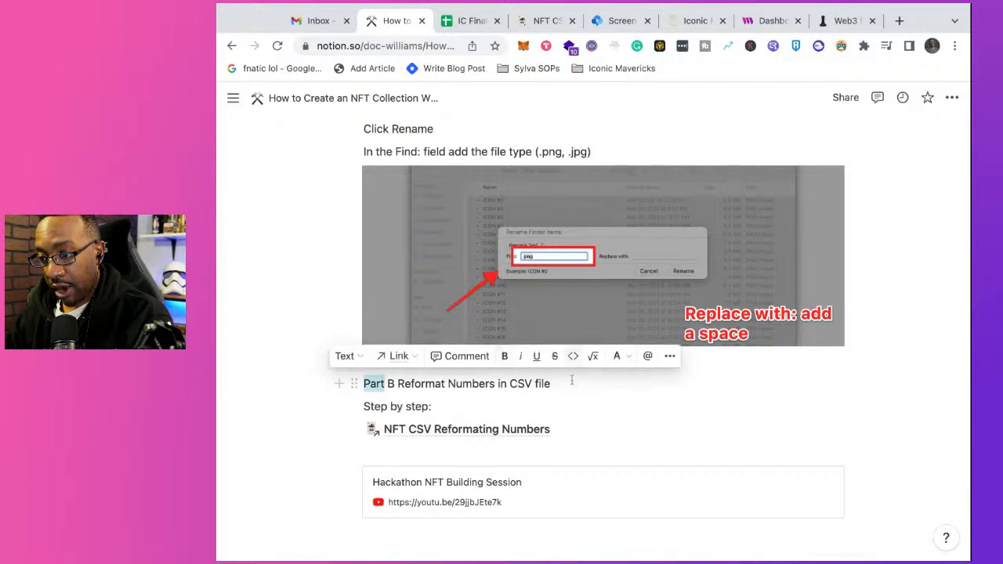
drag(554, 386, 364, 385)
right_click(365, 384)
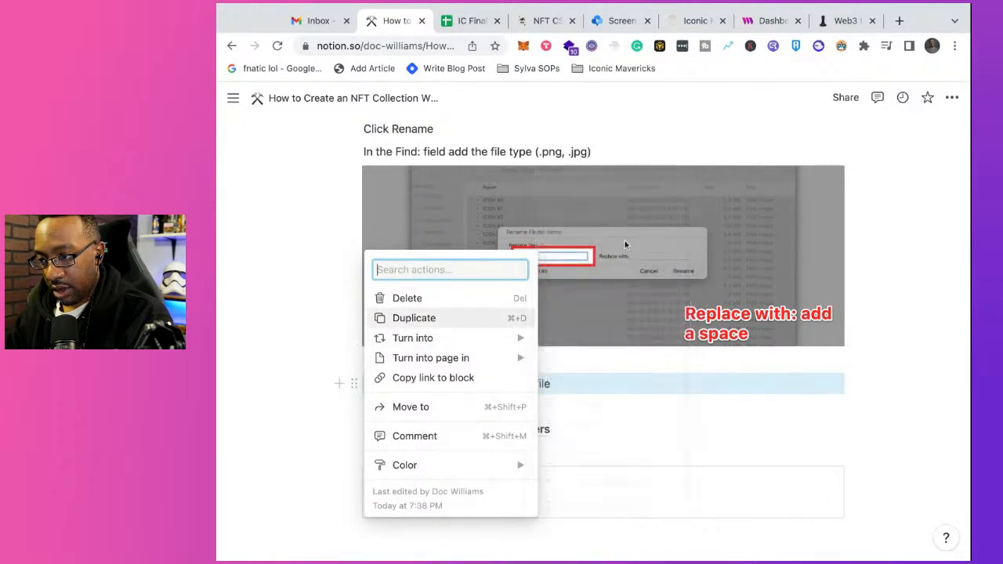
mouse_move(516, 337)
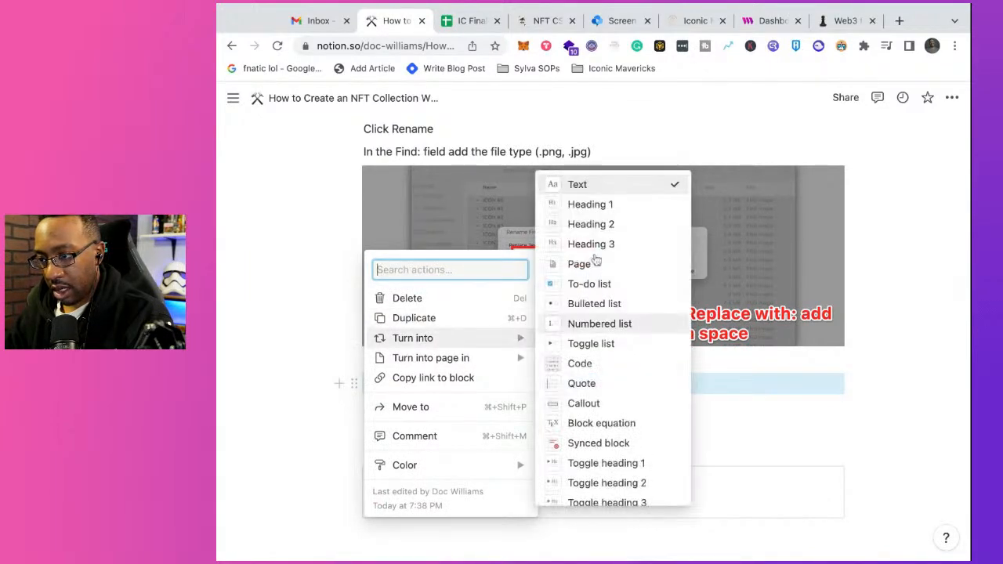
click(596, 251)
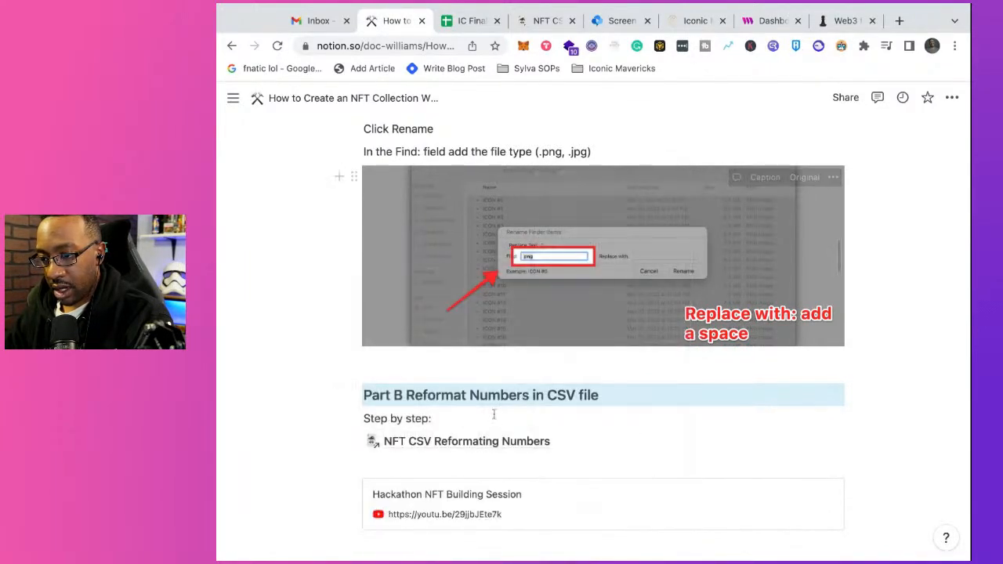
Step: Add the line "Additional Resources:" directly above the Hackathon NFT Building Session bookmark, keeping an empty line above it
click(496, 468)
key(Return)
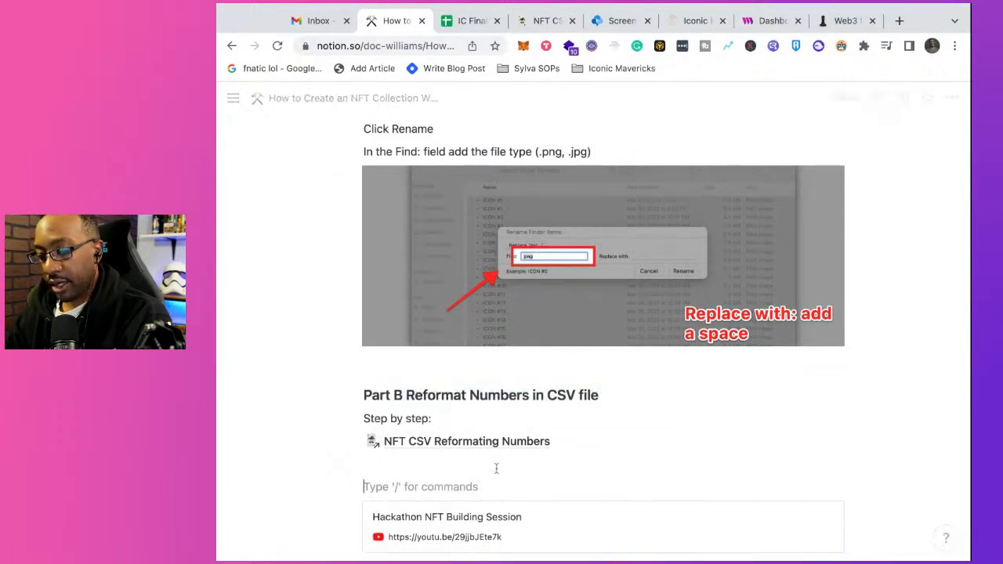
text(Additiona)
key(BackSpace)
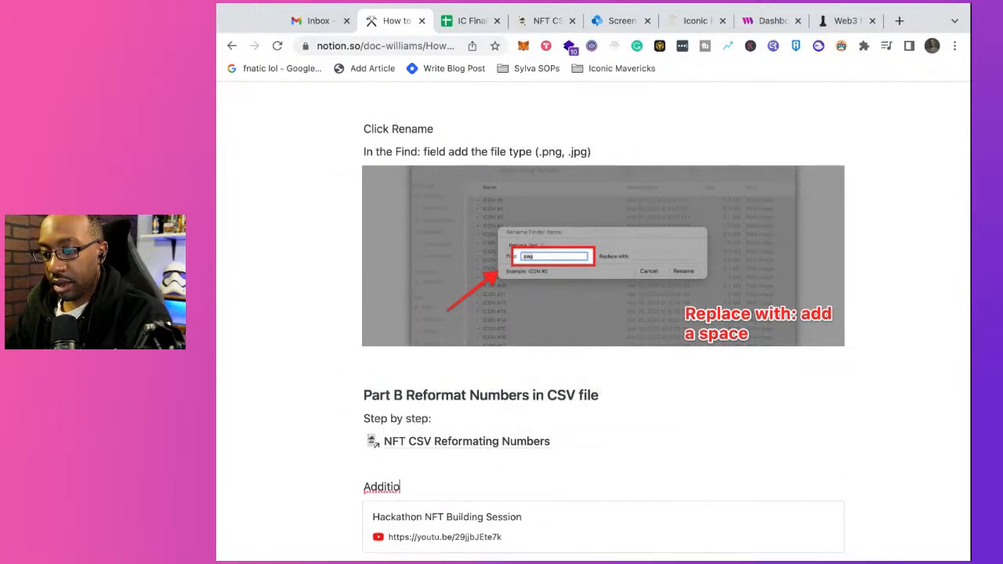
text(nal Resources:)
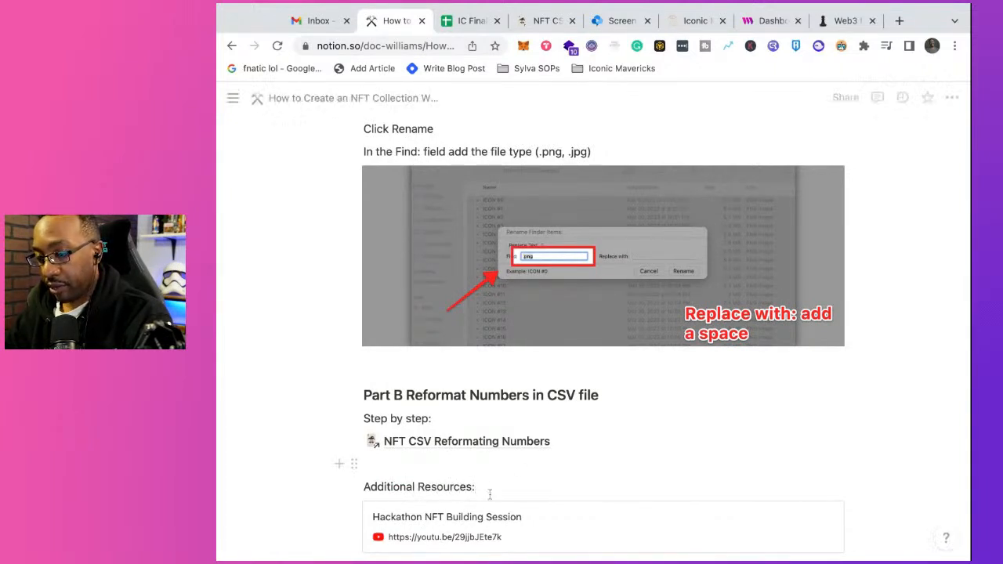
Step: Make the "Additional Resources:" line bold
key(shift+Left)
key(shift+Left)
key(shift+Left)
key(shift+Left)
key(shift+Left)
key(shift+Left)
key(shift+Left)
key(shift+Left)
key(shift+Left)
key(shift+Left)
key(shift+Left)
key(shift+Left)
key(shift+Left)
key(shift+Left)
key(shift+Left)
key(shift+Left)
key(shift+Left)
key(shift+Left)
key(shift+Left)
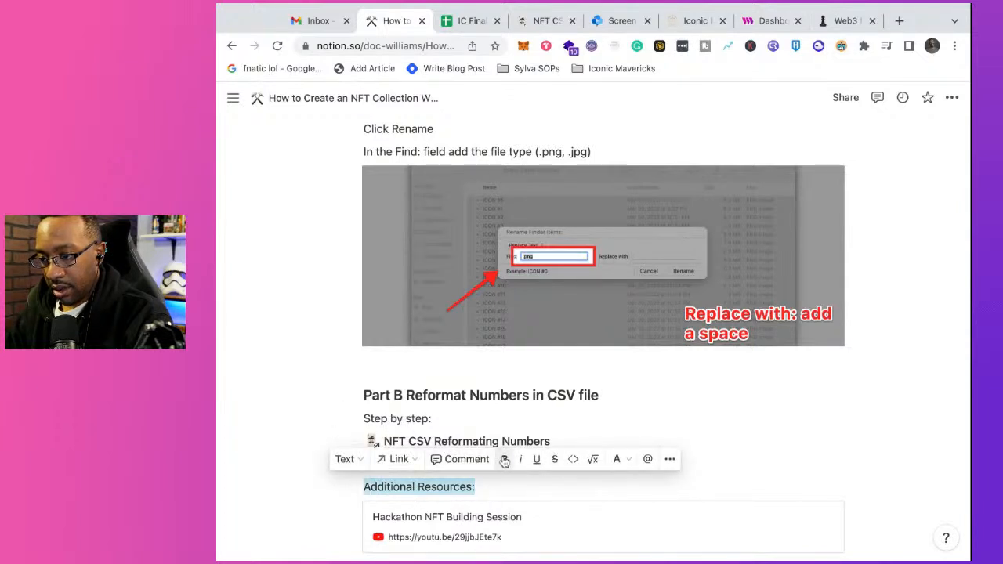
click(505, 461)
click(505, 486)
scroll(505, 487, down, 3)
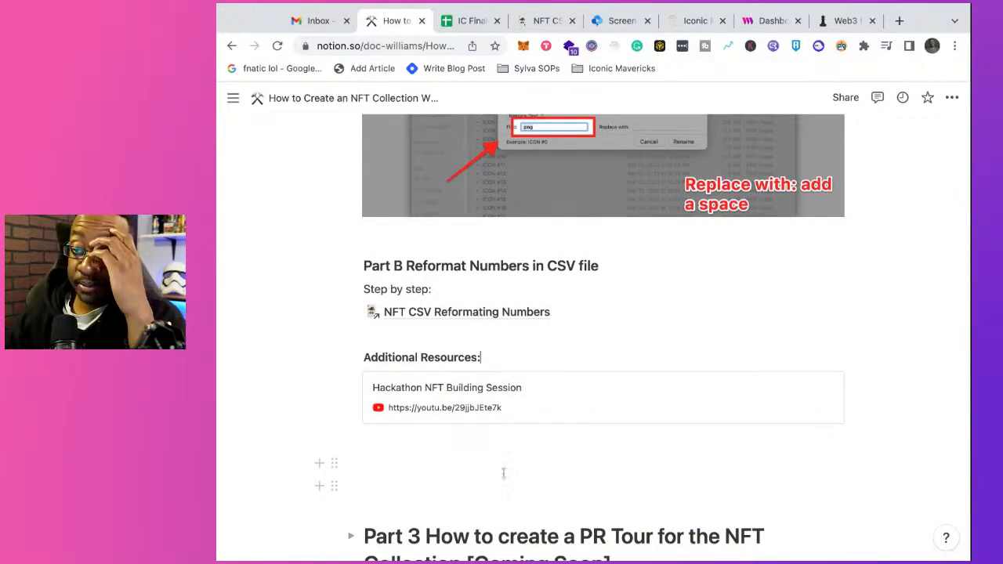
scroll(503, 473, up, 10)
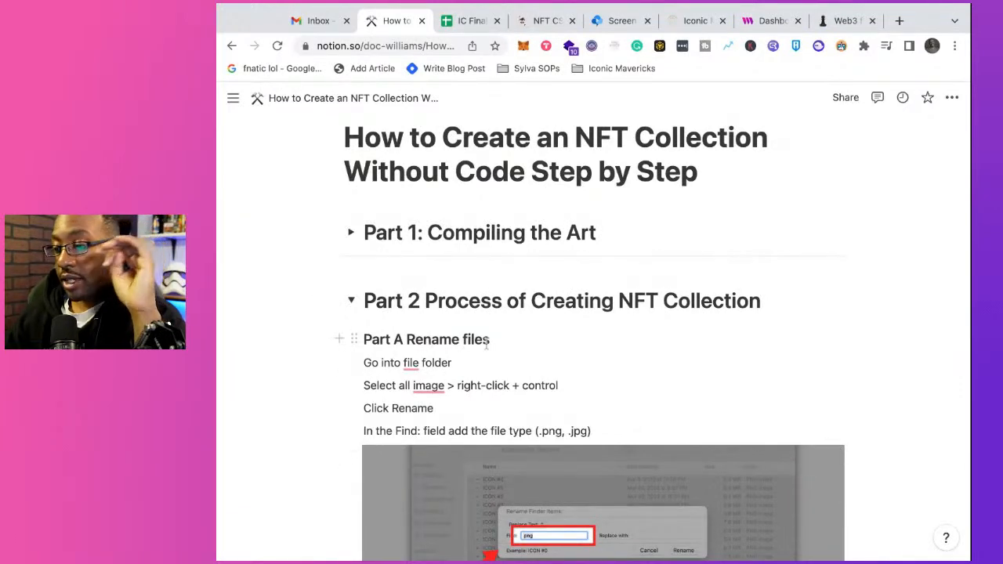
scroll(488, 345, down, 5)
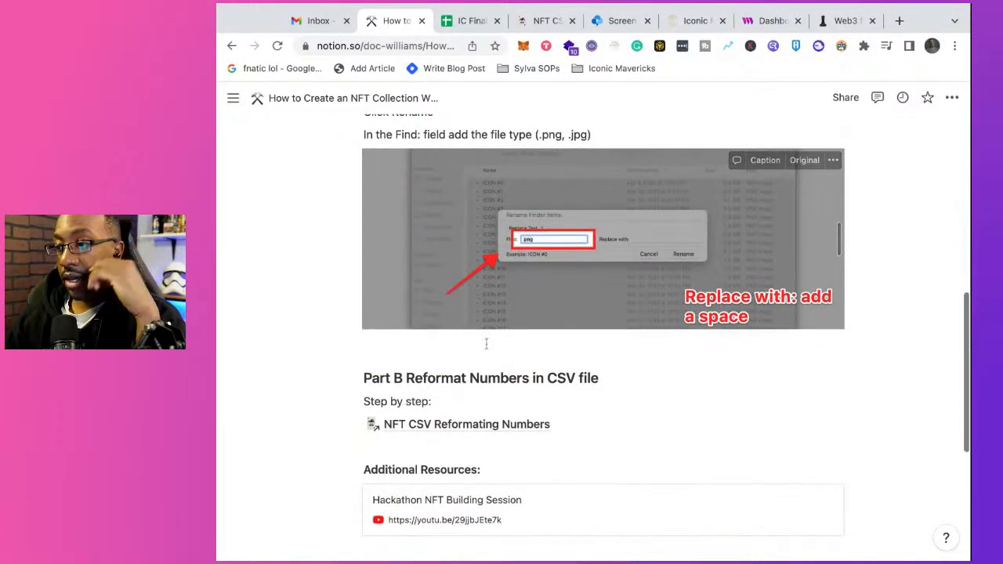
scroll(316, 280, down, 3)
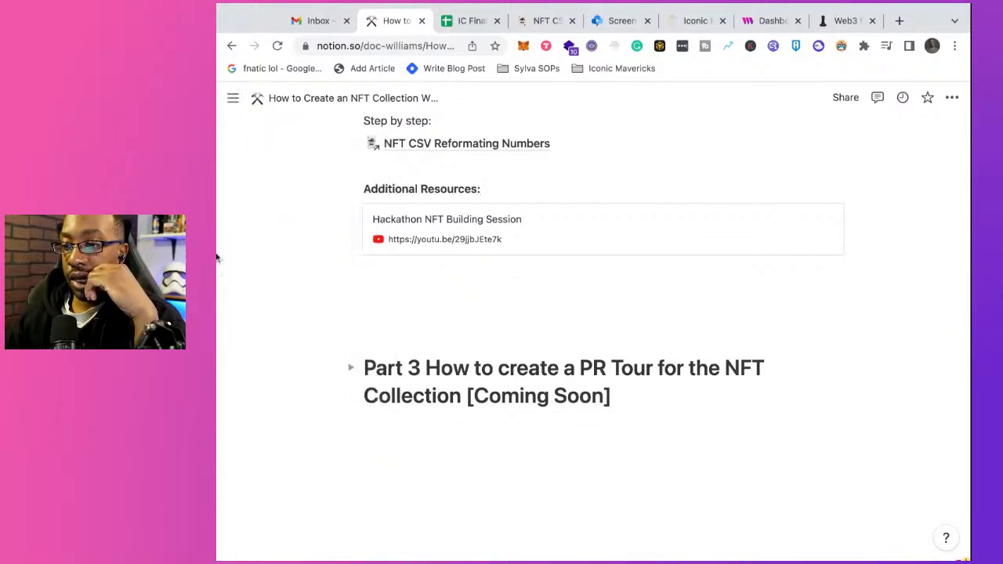
drag(217, 258, 191, 258)
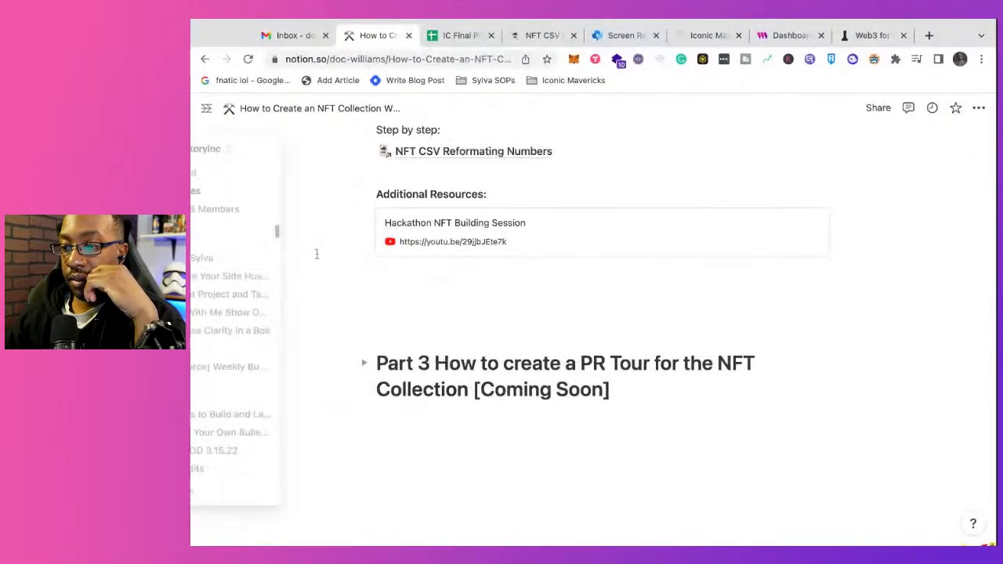
click(401, 178)
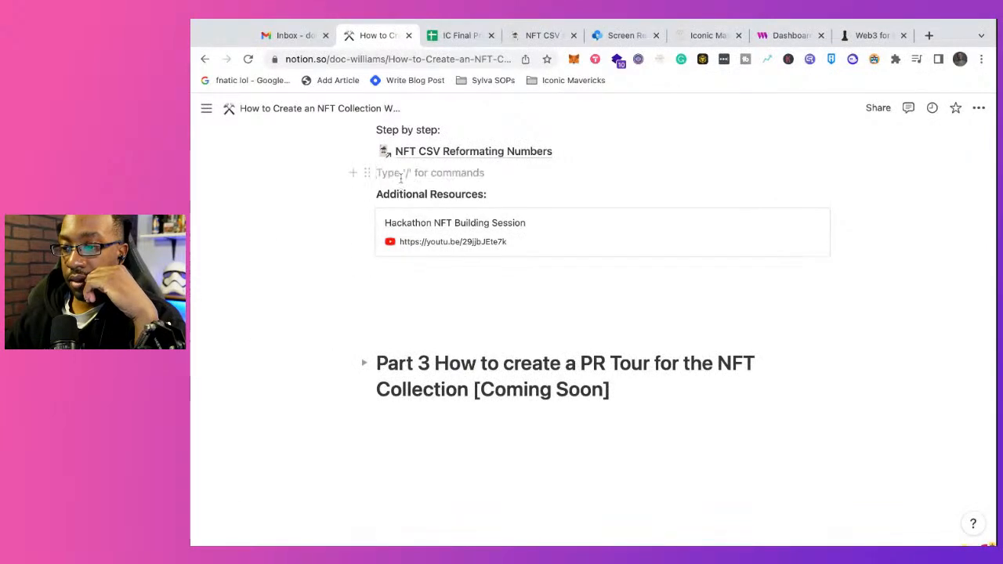
Step: Replace "Process of Creating" with "Compiling" in the Part 2 heading
scroll(400, 178, up, 5)
scroll(456, 217, up, 3)
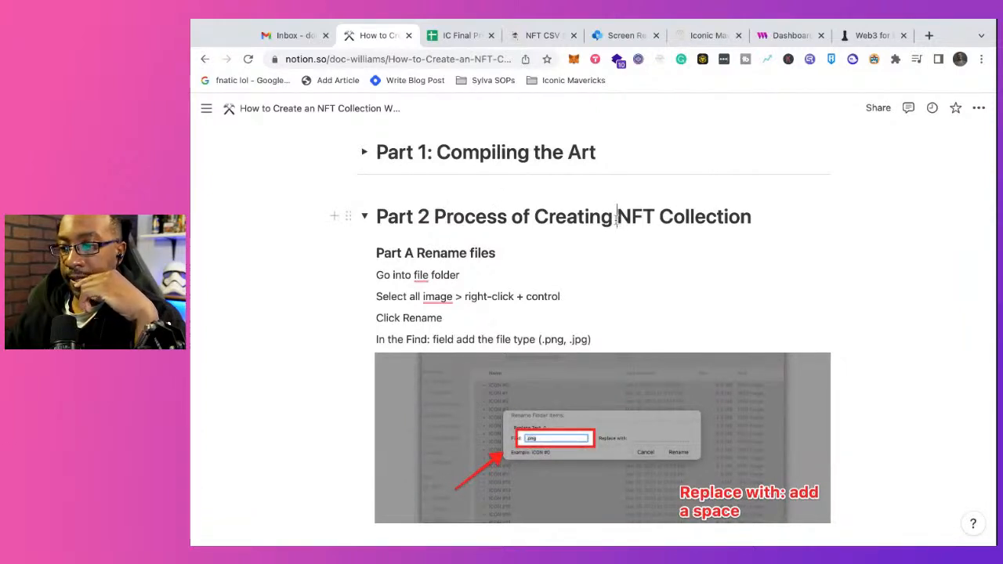
key(shift+Left)
key(shift+Left)
key(shift+Left)
key(shift+Left)
key(shift+Left)
key(shift+Left)
key(shift+Left)
key(shift+Left)
key(shift+Left)
key(shift+Left)
key(shift+Left)
key(shift+Left)
key(shift+Left)
key(shift+Left)
key(shift+Left)
key(shift+Left)
key(shift+Left)
key(shift+Left)
key(shift+Left)
key(shift+Left)
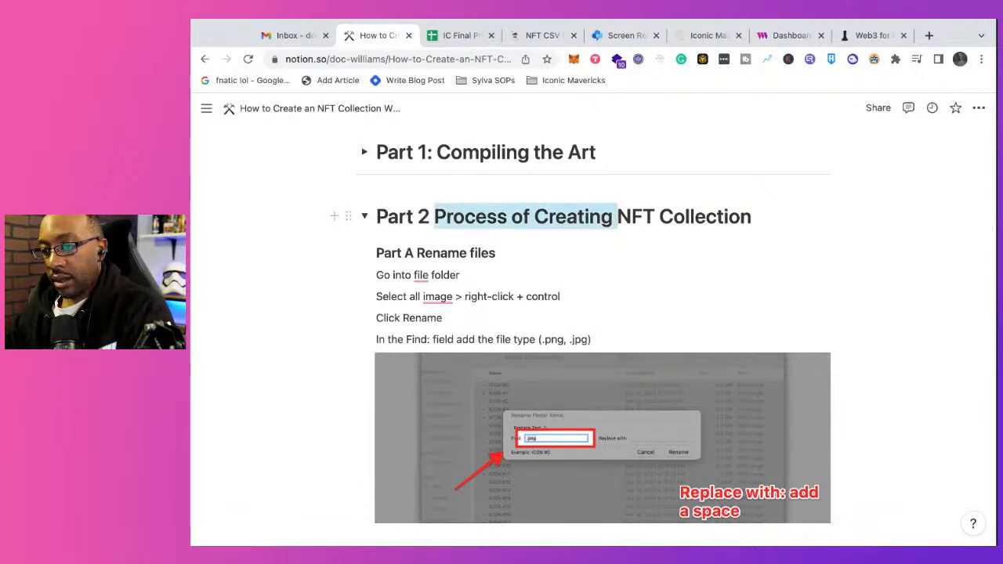
text(Compiling)
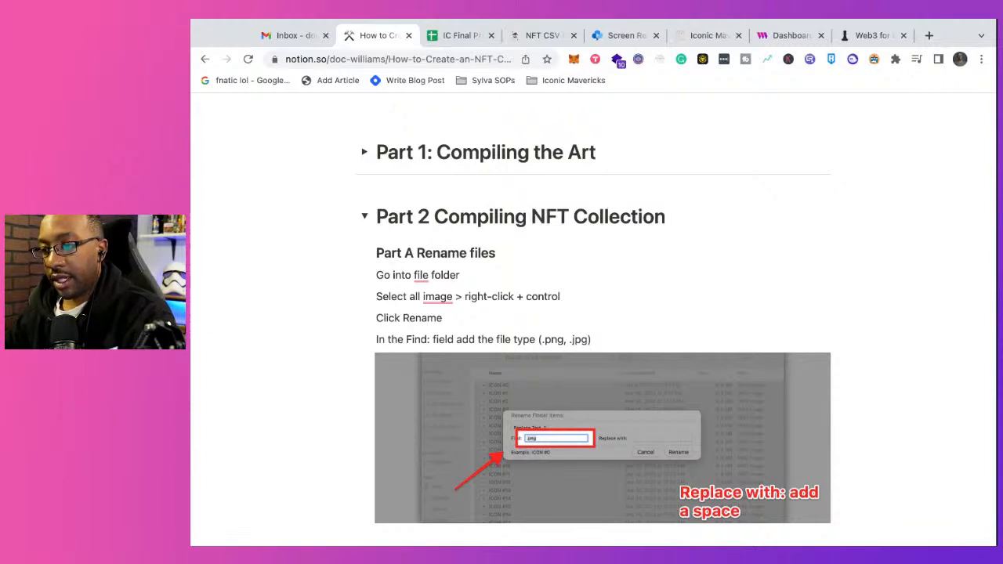
Step: Accept the Grammarly suggestion "the file" in the "Go into file folder" line under Part A
mouse_move(425, 274)
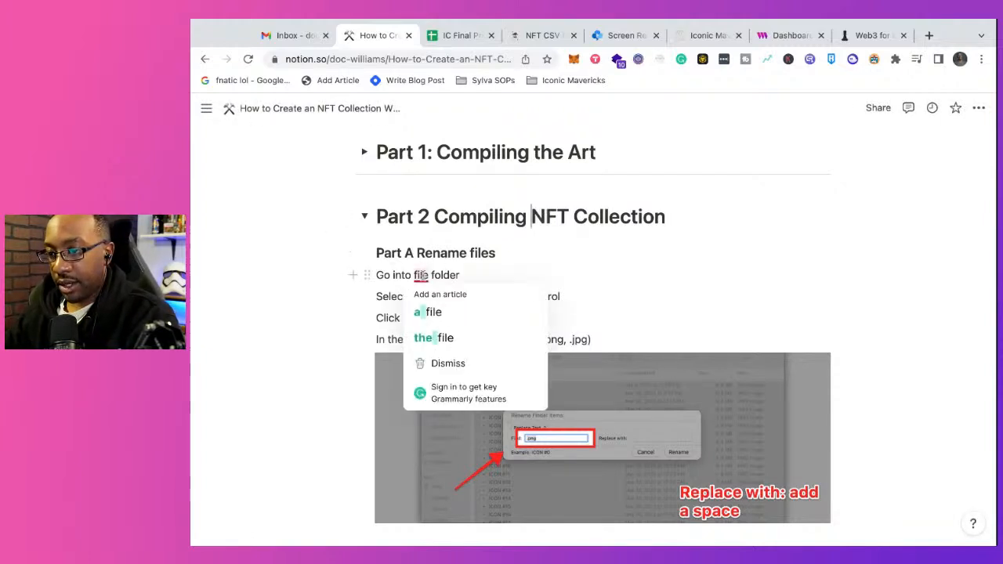
click(435, 340)
scroll(578, 308, down, 4)
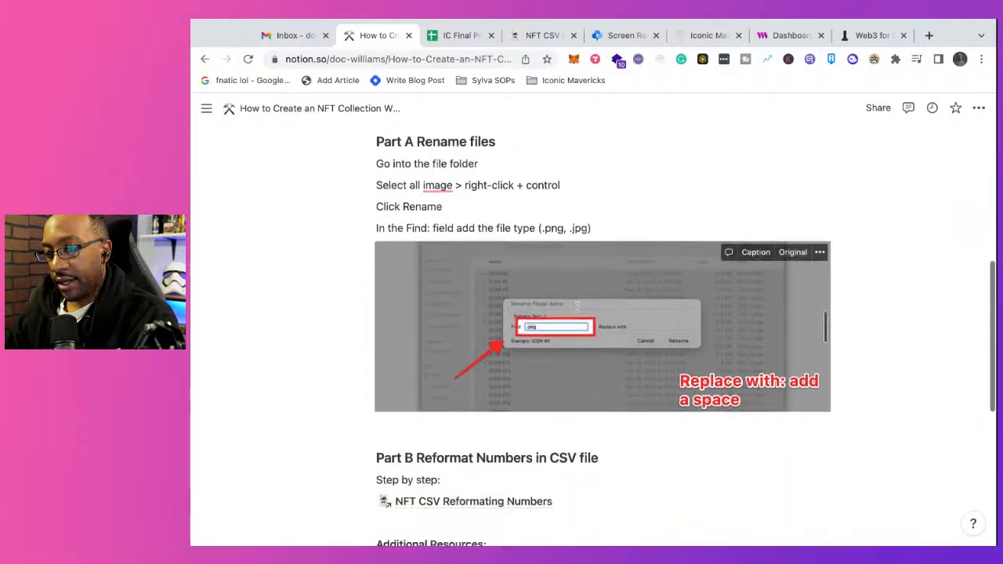
scroll(486, 263, down, 1)
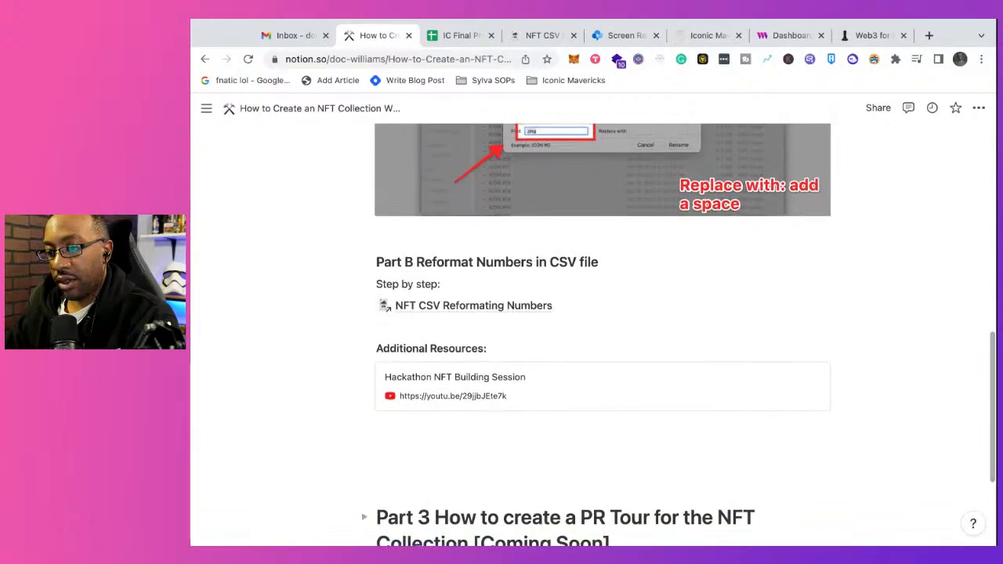
Step: Collapse the Part 2 section and renumber the PR Tour heading as Part 4
scroll(486, 263, up, 4)
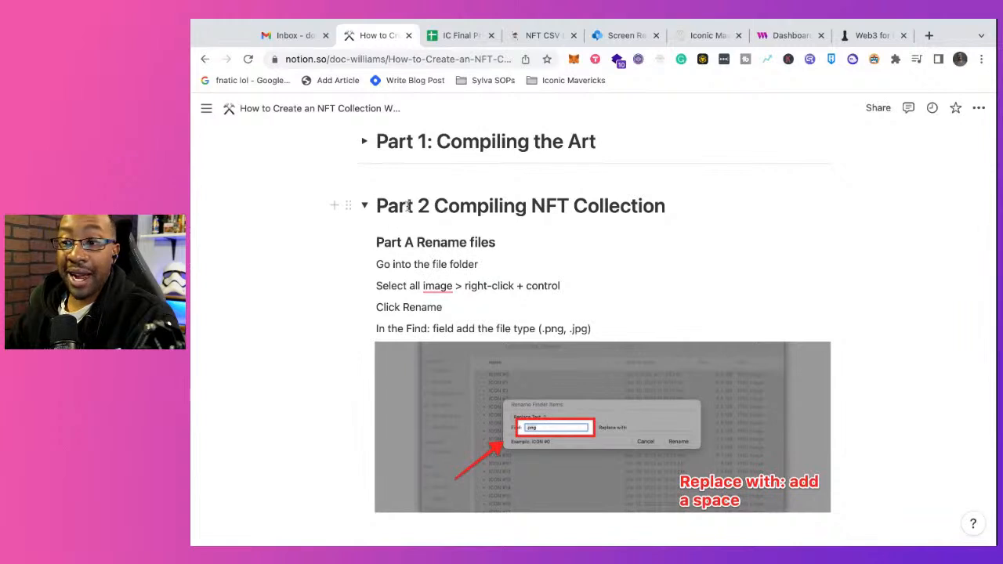
click(364, 205)
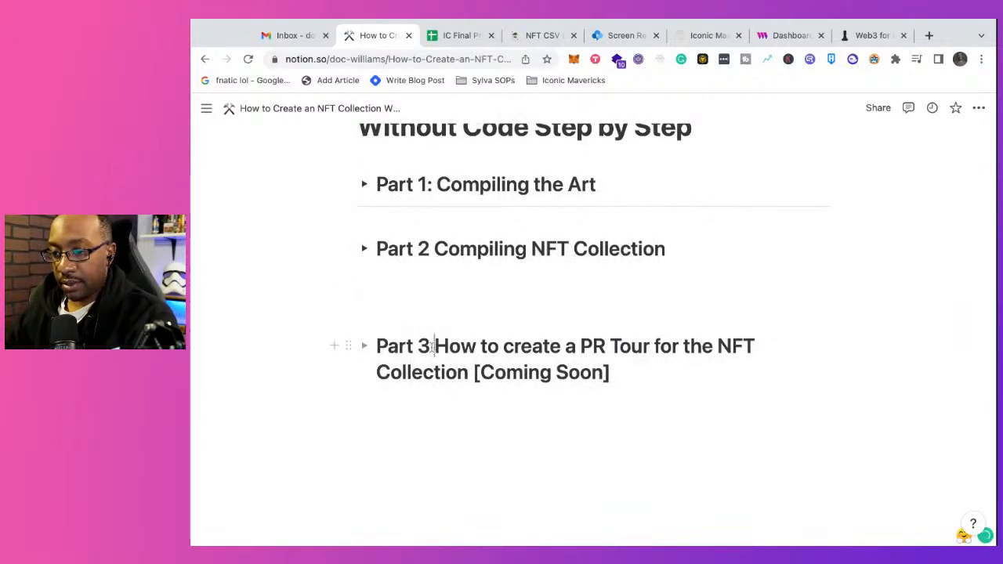
key(BackSpace)
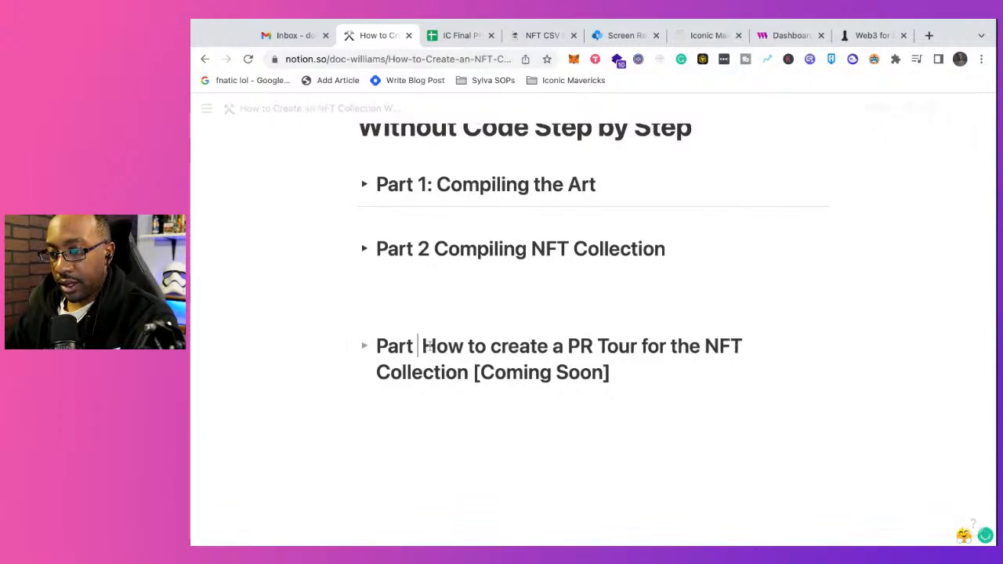
text(4)
Step: Add a text line starting with "Part 3" between the Part 2 and Part 4 headings, leaving an empty line above it
click(368, 283)
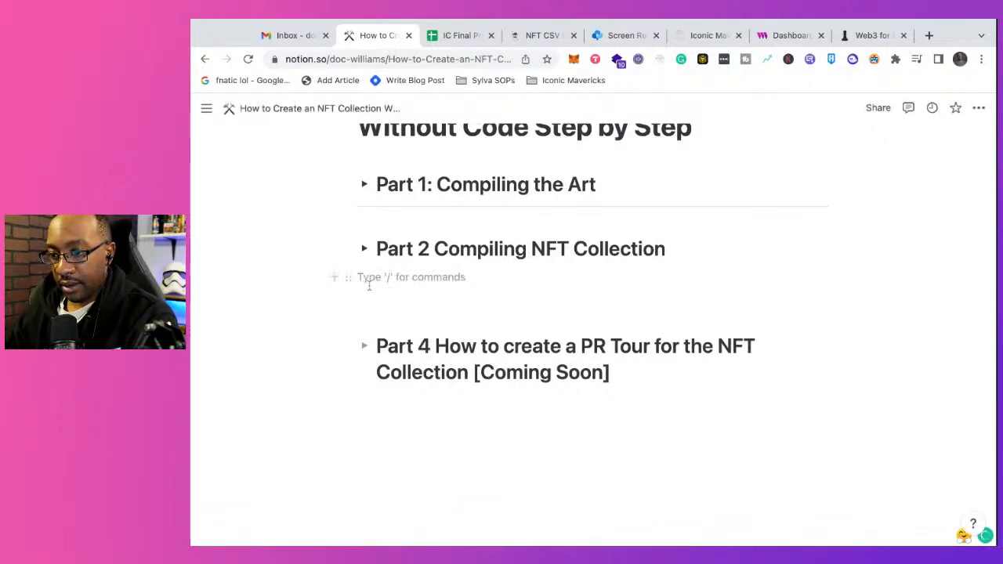
key(Return)
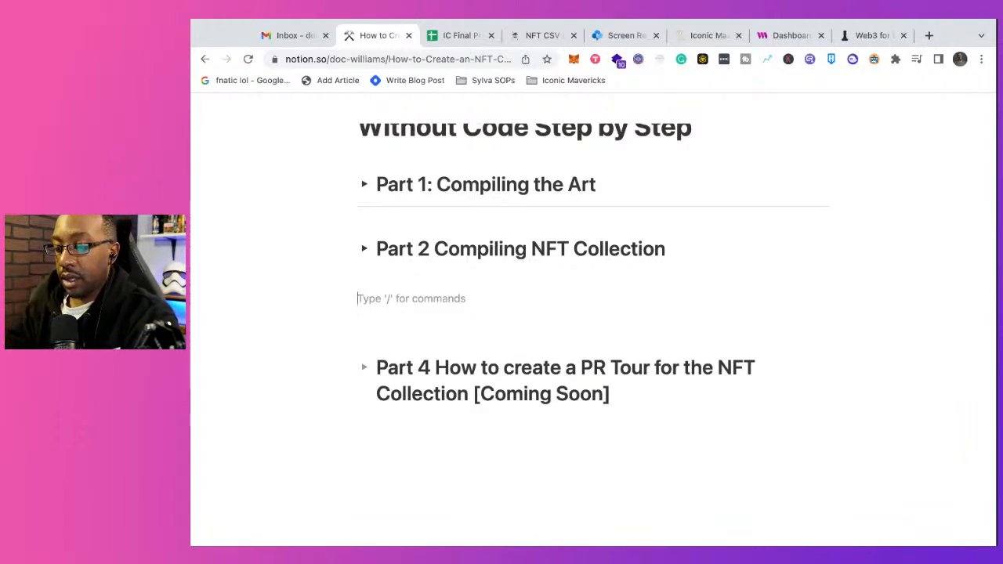
text(Part 3)
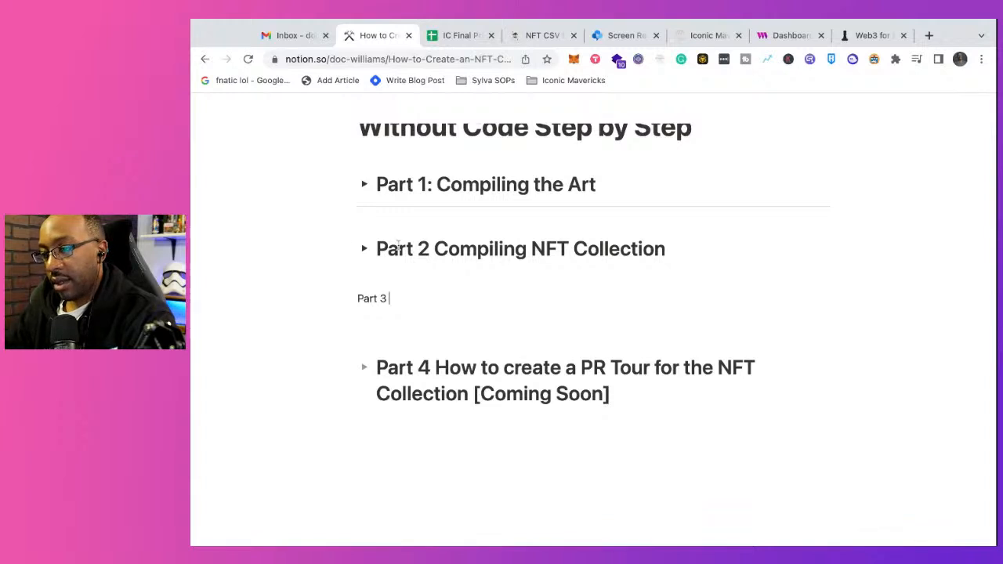
Step: Check the contracts overview on the thirdweb dashboard, then return to the Notion page
click(777, 40)
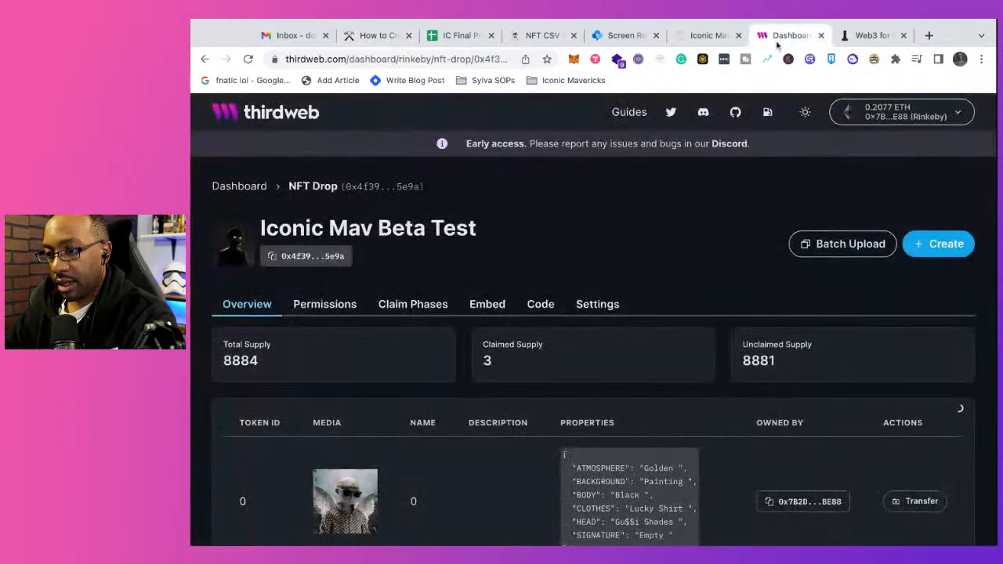
click(243, 186)
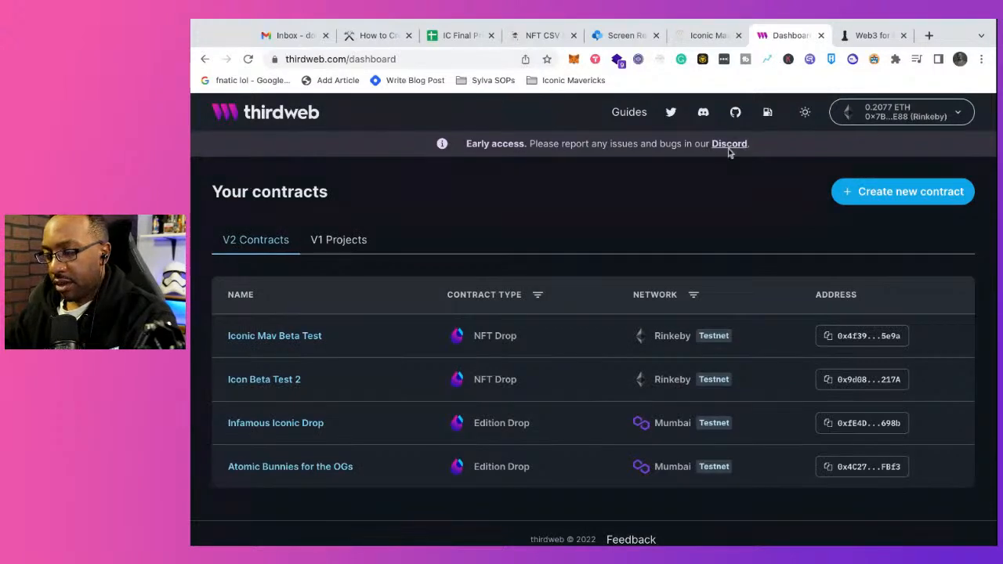
click(376, 35)
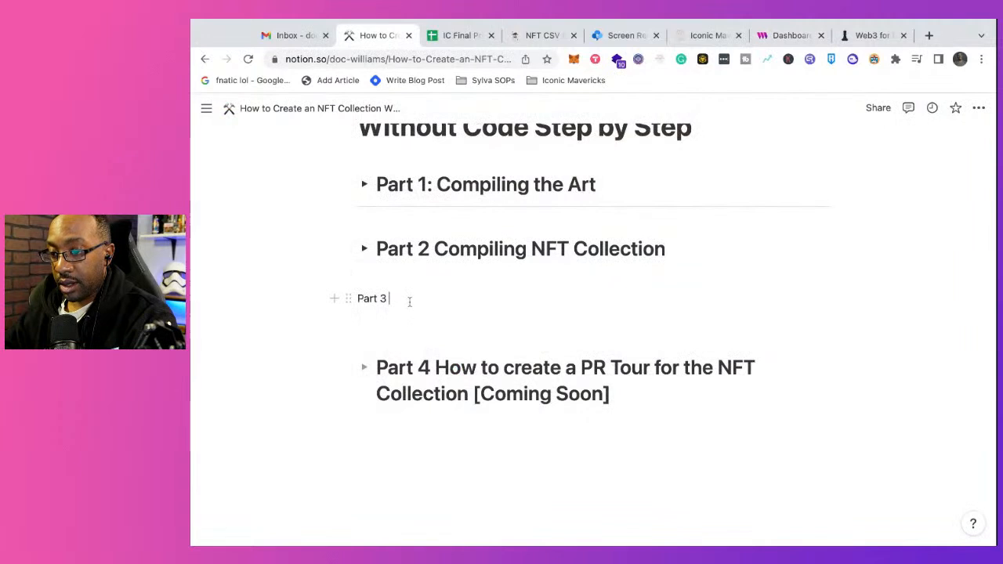
Step: Complete the Part 3 line so it reads "Part 3 Creating a New Contract for the NFT Drop"
text(Creating a )
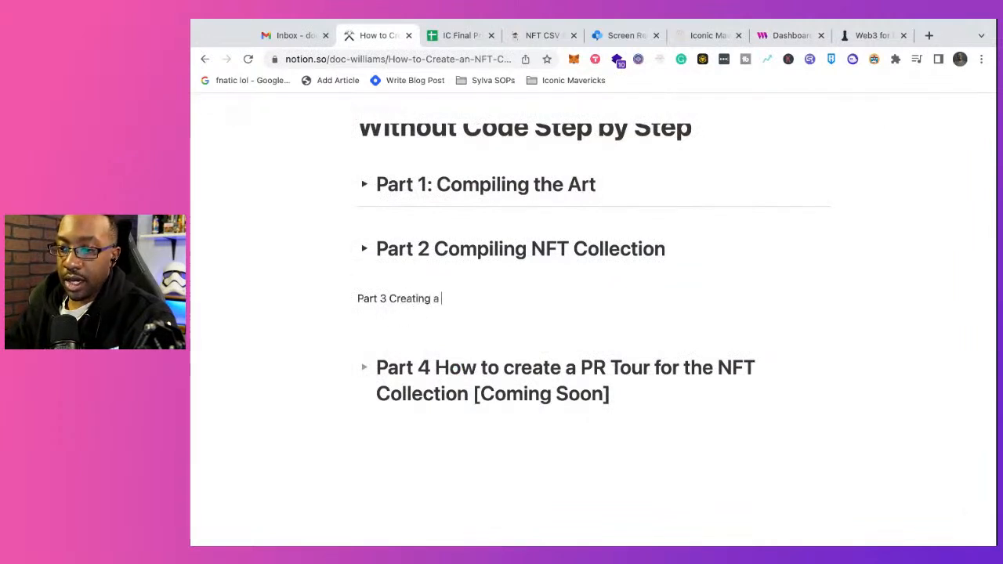
text(New Contr)
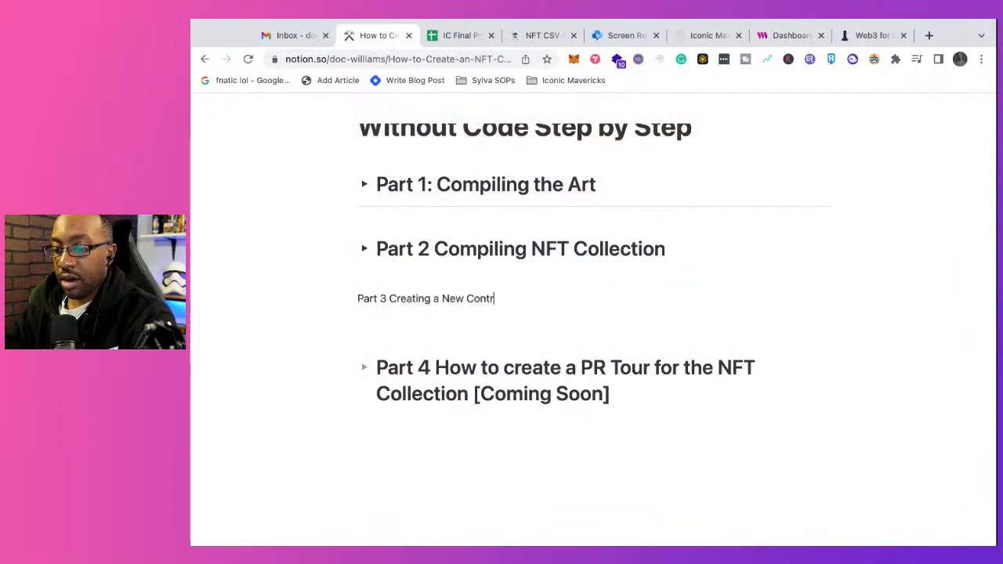
text(act for the)
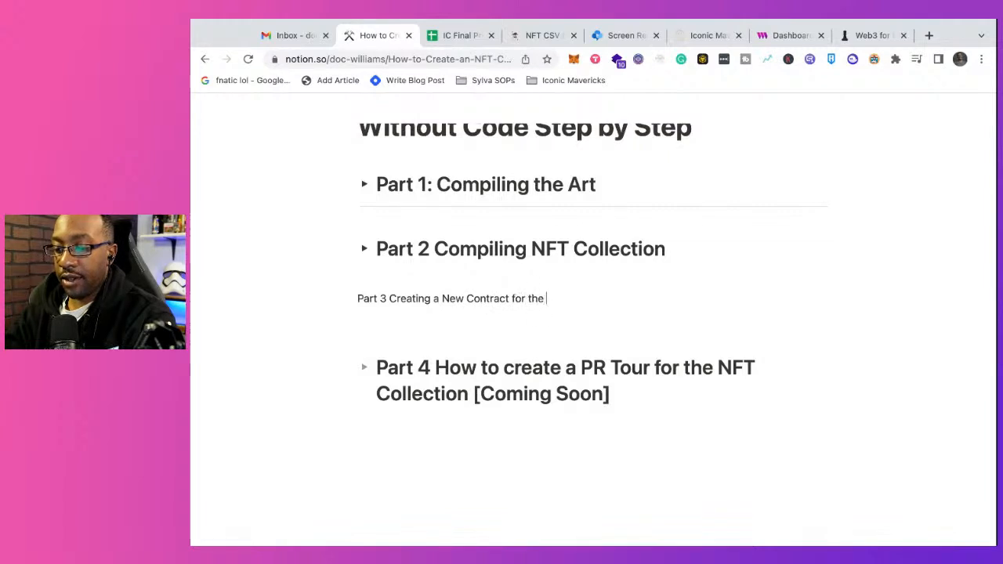
text( NFT Dro)
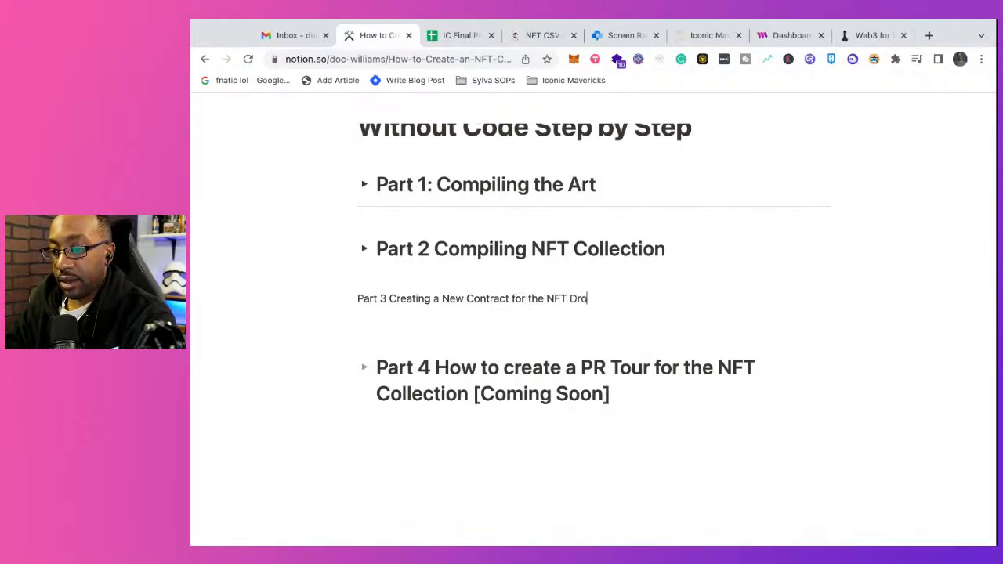
text(p)
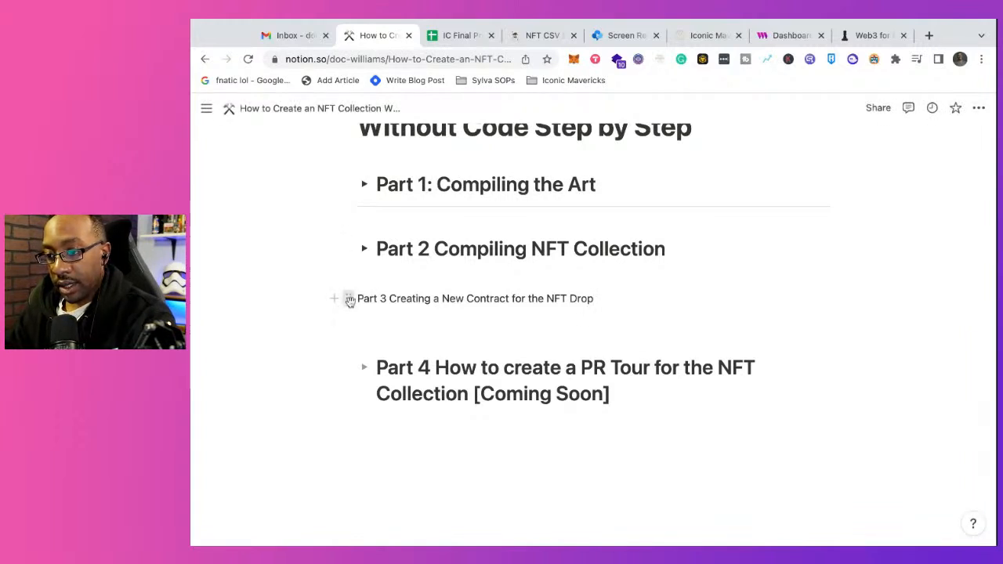
Step: Turn the Part 3 text line into a Toggle heading 2 block
click(350, 300)
mouse_move(431, 255)
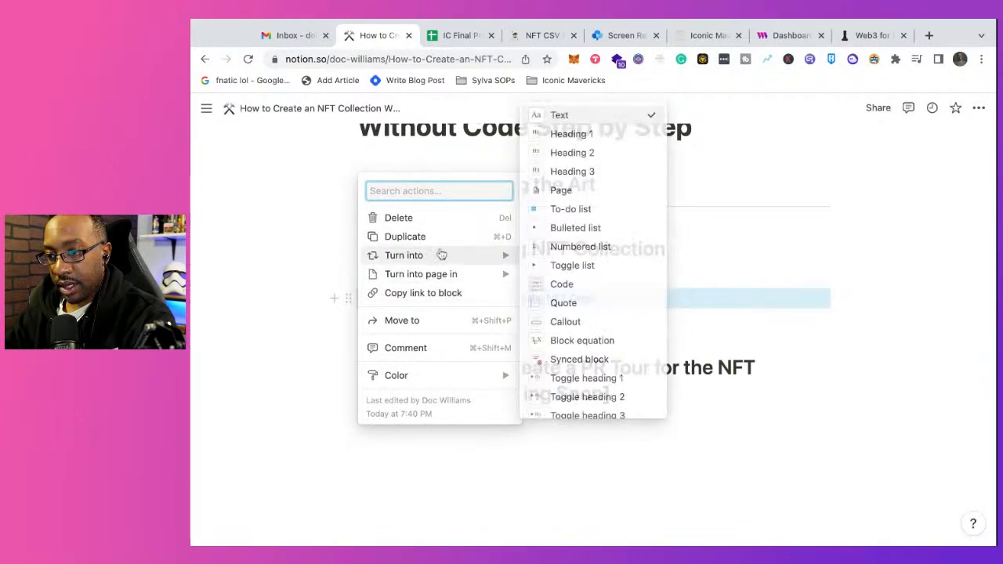
click(584, 398)
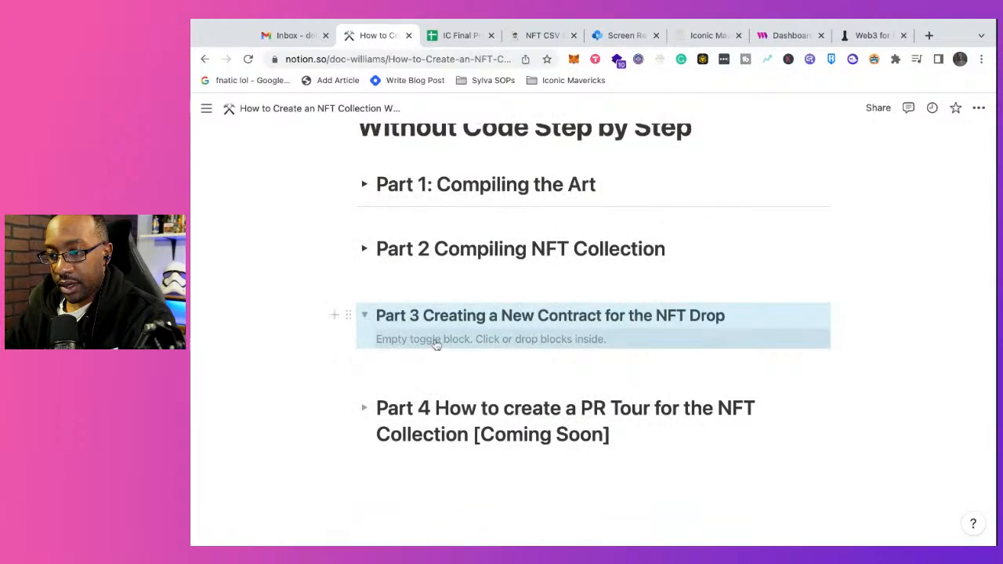
Step: Convert the Part 3 block to Toggle heading 1 so it matches the other part headings
click(348, 314)
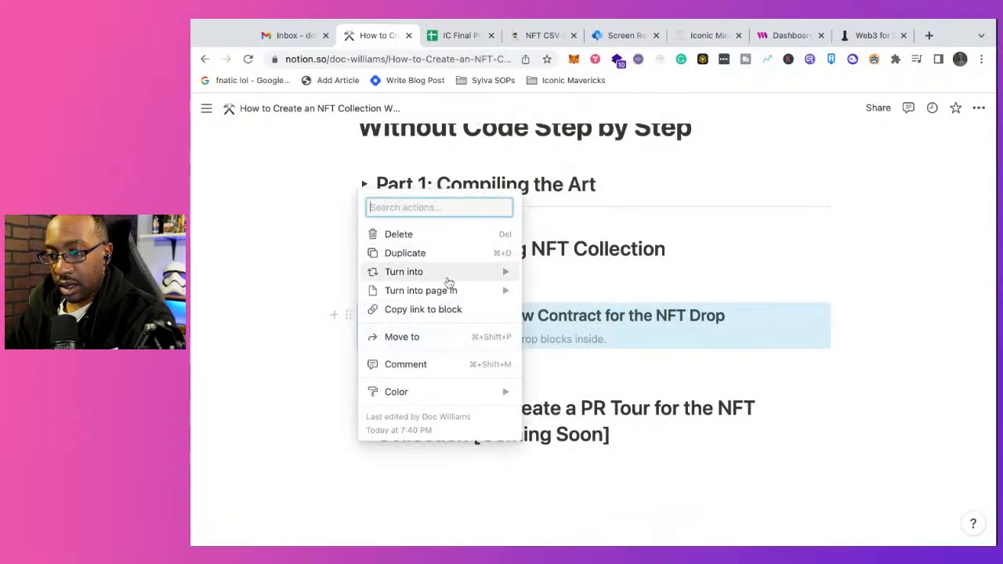
mouse_move(480, 270)
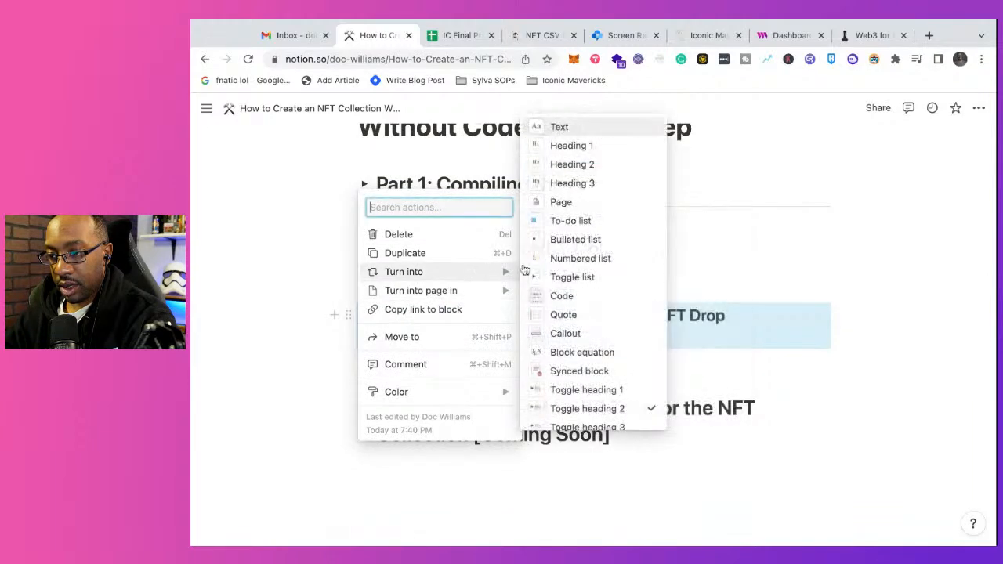
click(588, 390)
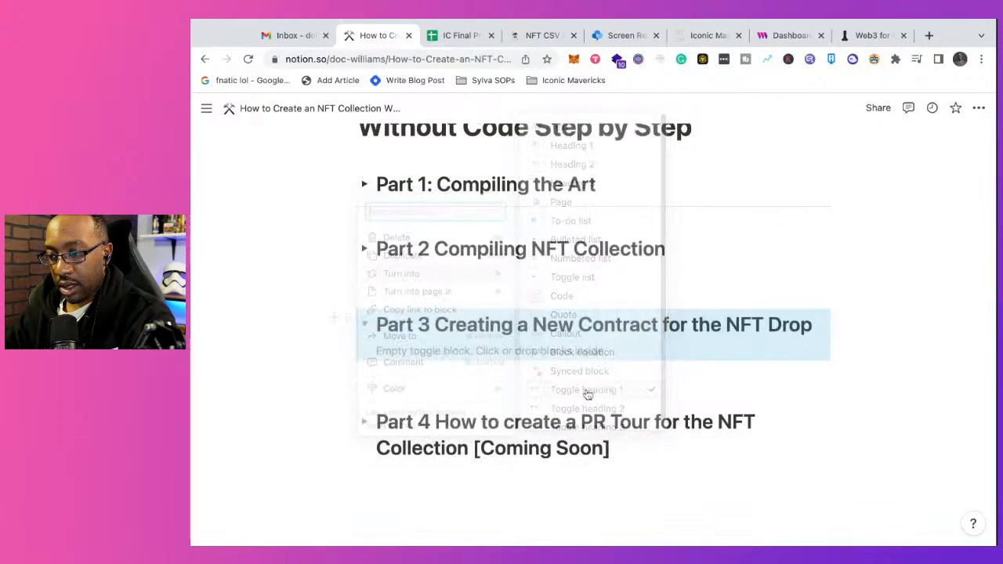
Step: Add empty lines inside the Part 3 toggle, collapse it, and delete the empty line between the Part 2 and Part 3 headings
click(407, 349)
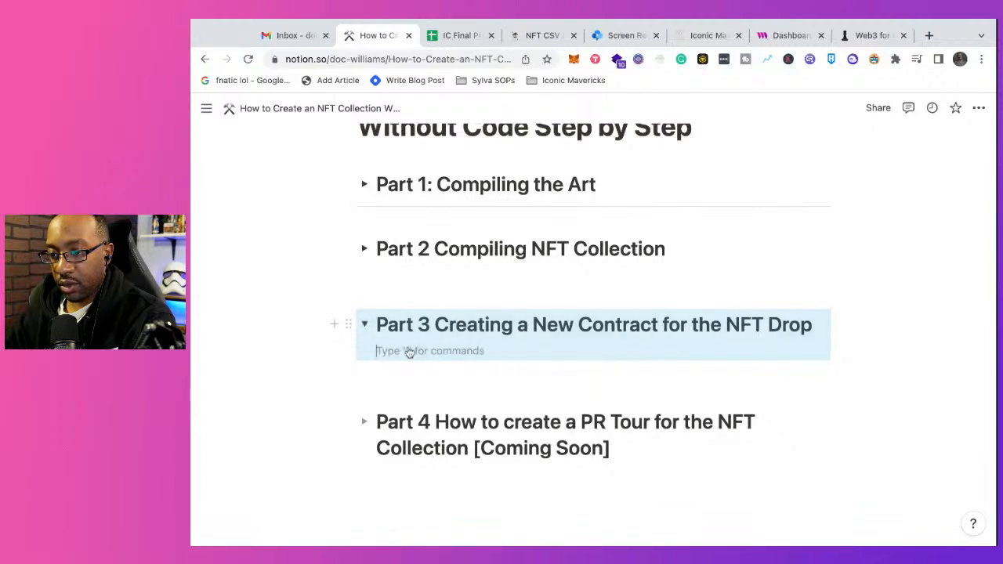
key(Return)
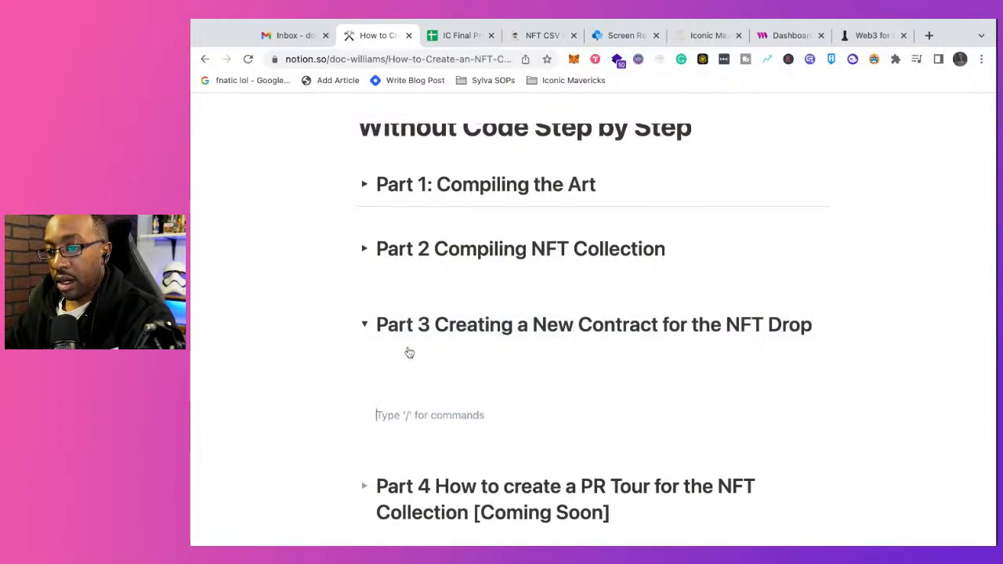
click(365, 326)
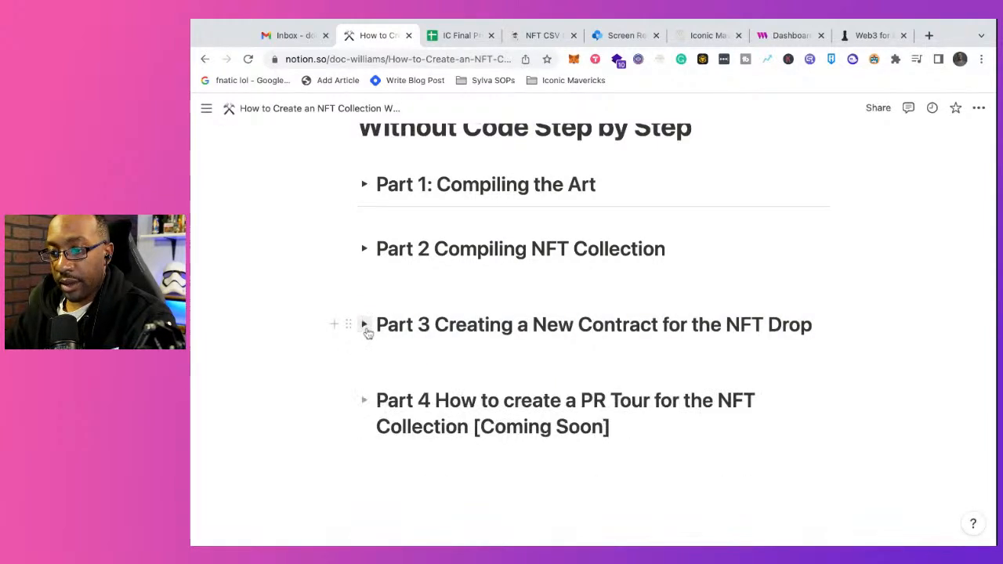
click(348, 280)
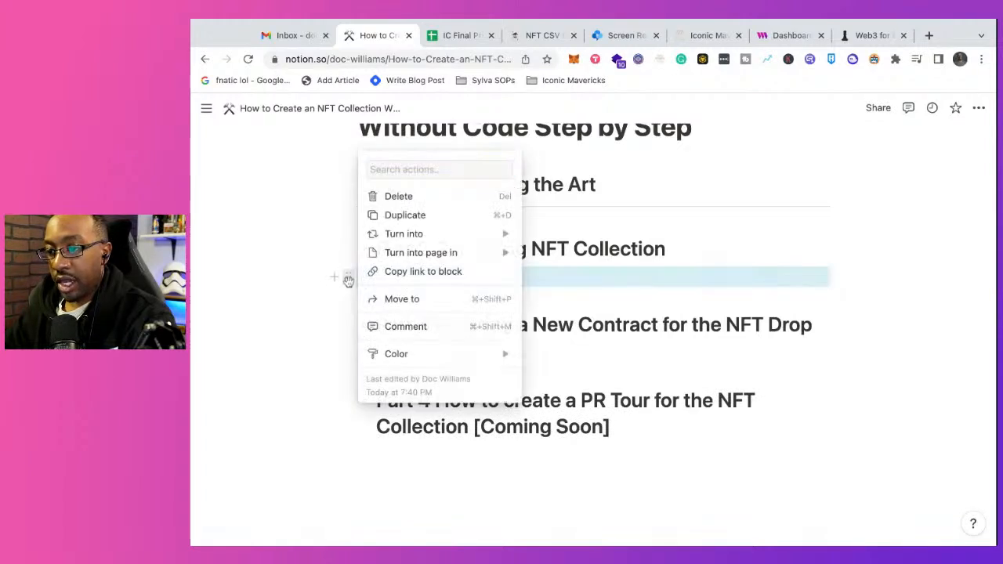
key(Delete)
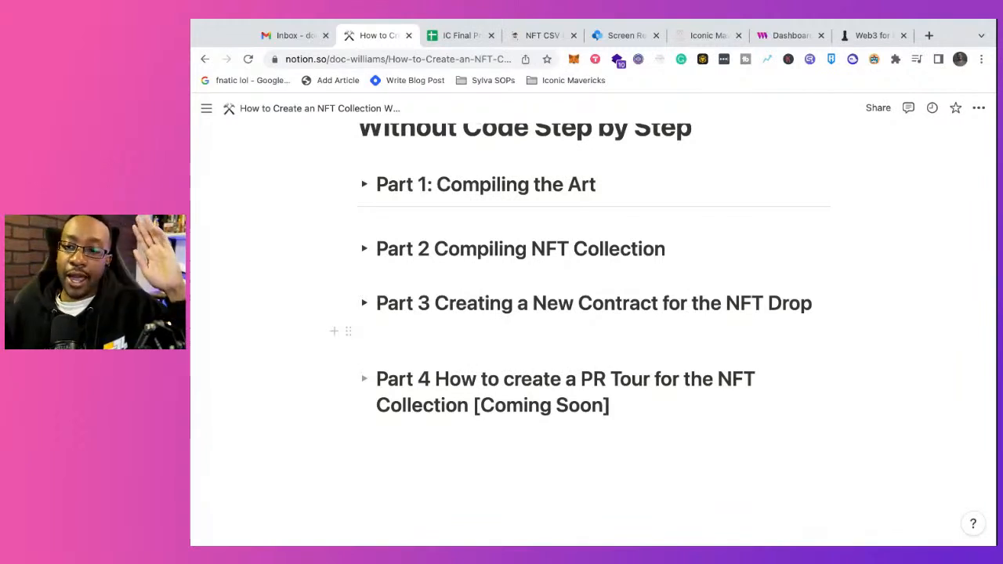
Step: Expand the Part 2 section to review its contents, and collapse it again
click(364, 249)
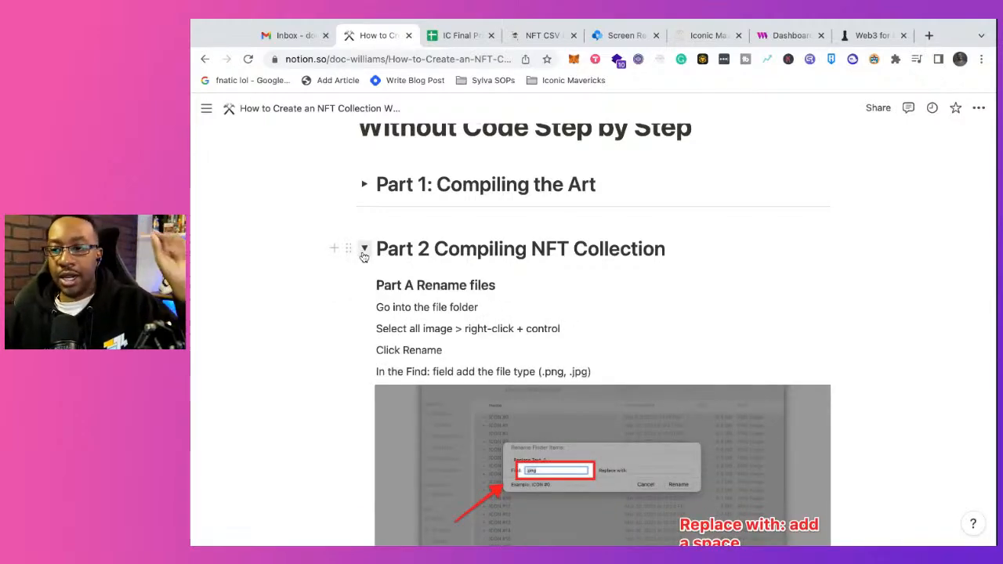
scroll(601, 327, down, 10)
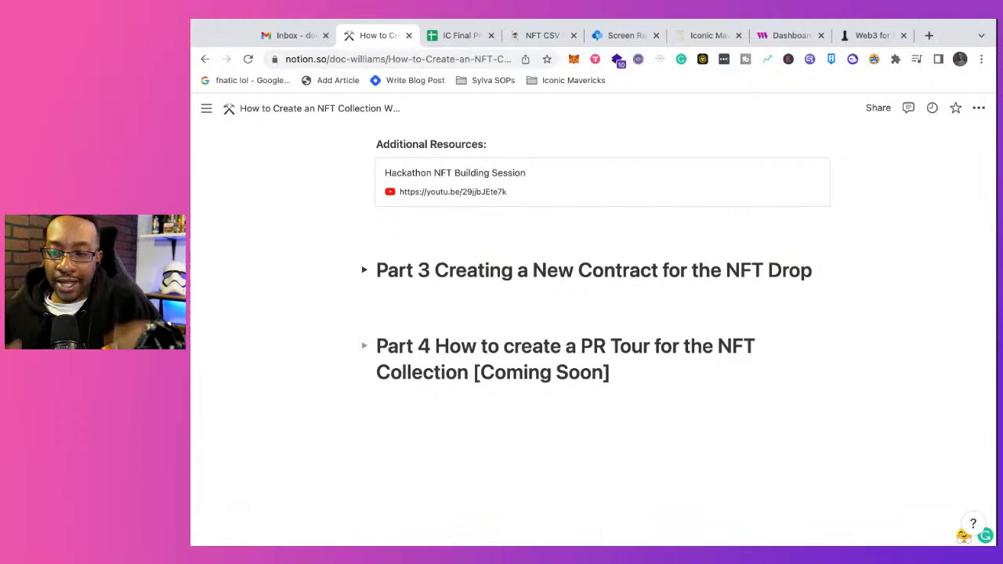
scroll(606, 266, up, 10)
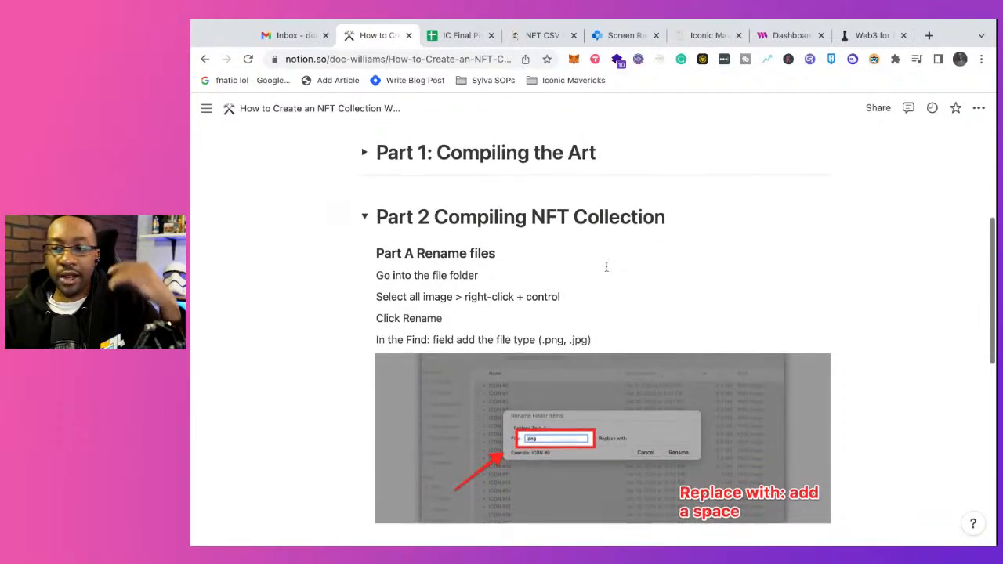
scroll(606, 267, down, 1)
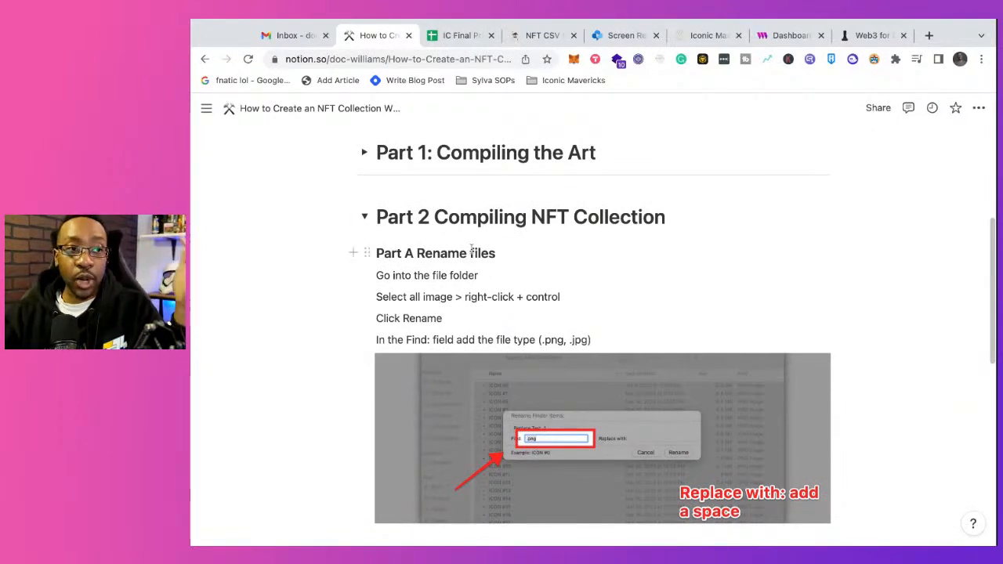
click(365, 216)
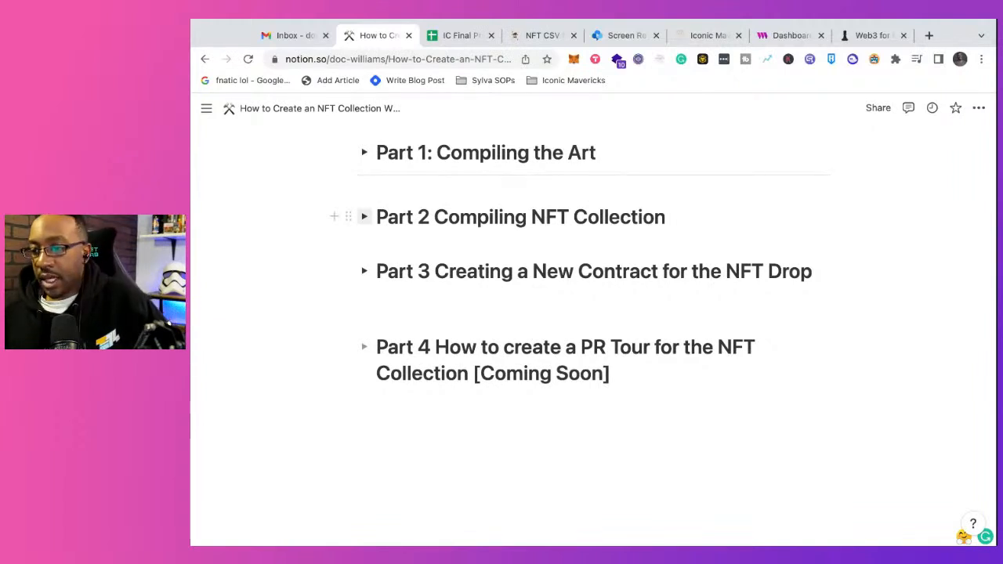
Step: Expand the Part 3 section and add the line "Things people don't tell you:" below an empty line inside it
click(365, 272)
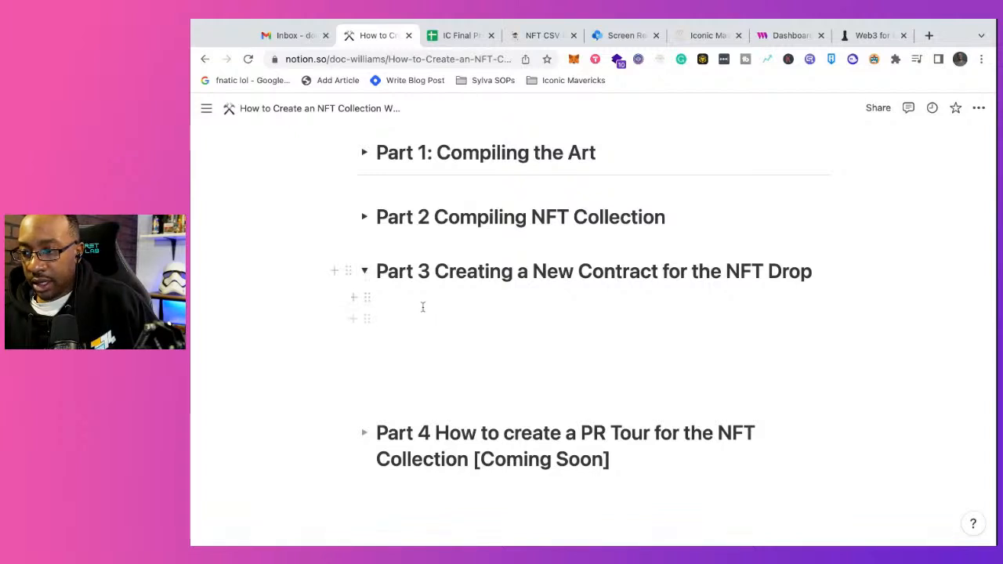
click(423, 307)
click(423, 306)
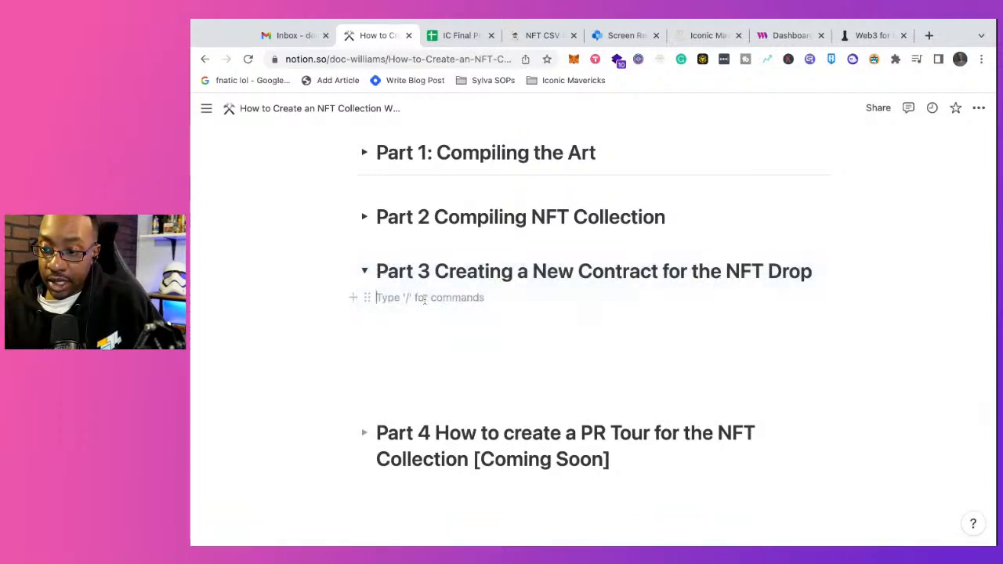
key(Return)
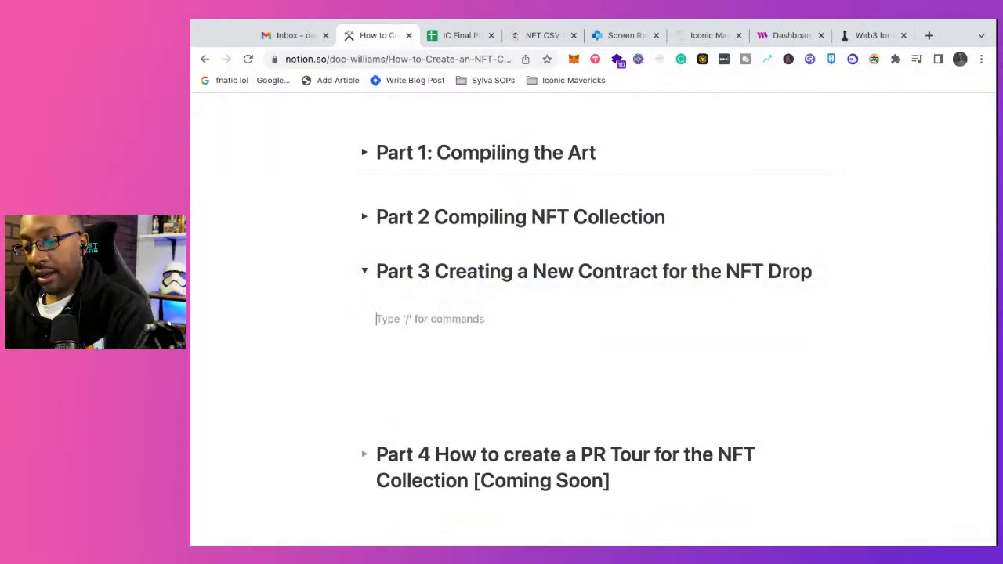
text(Things people )
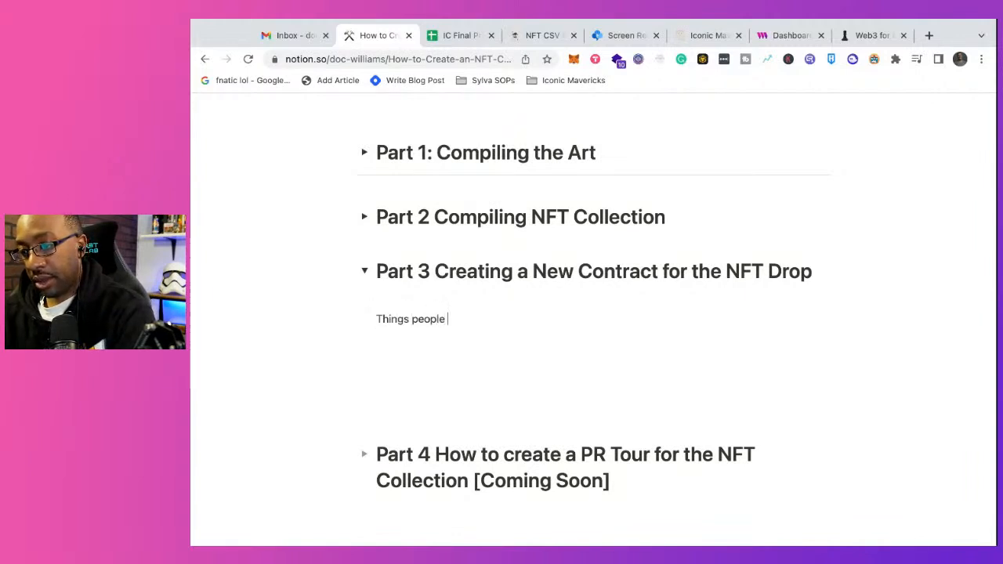
text(don't tel)
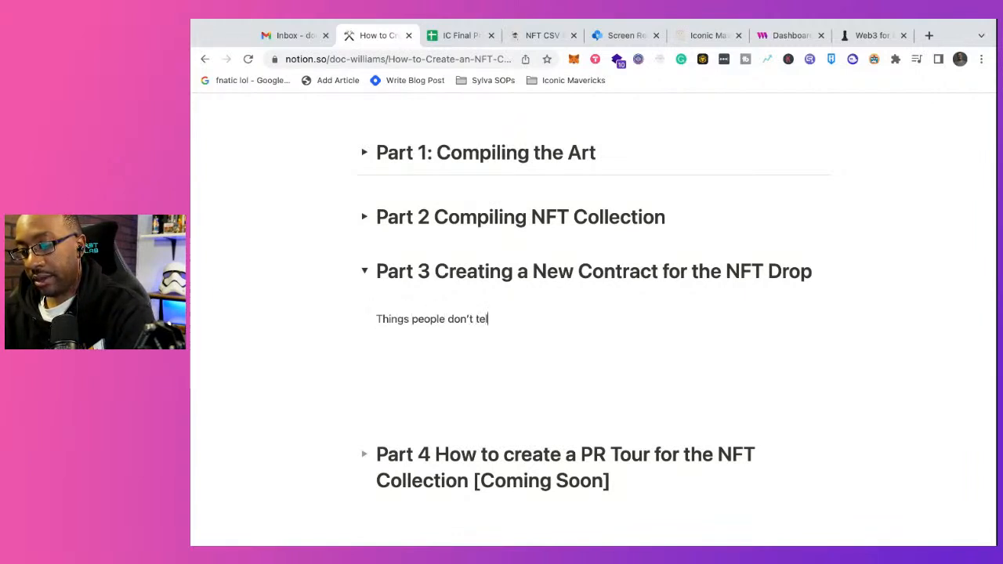
text(l you:)
key(Return)
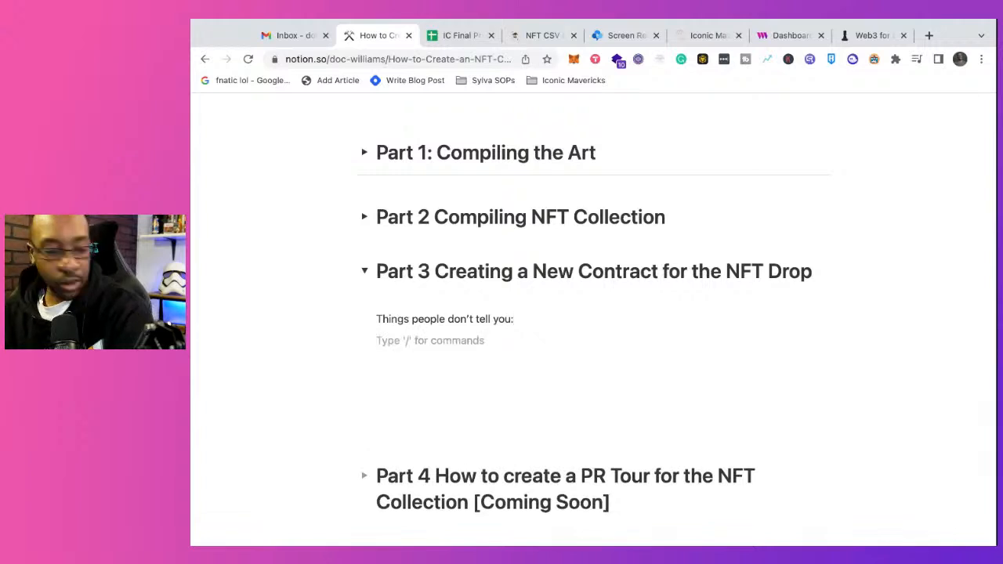
Step: Write "You need to buy Eth and you need" on the line below "Things people don't tell you:"
text(Y)
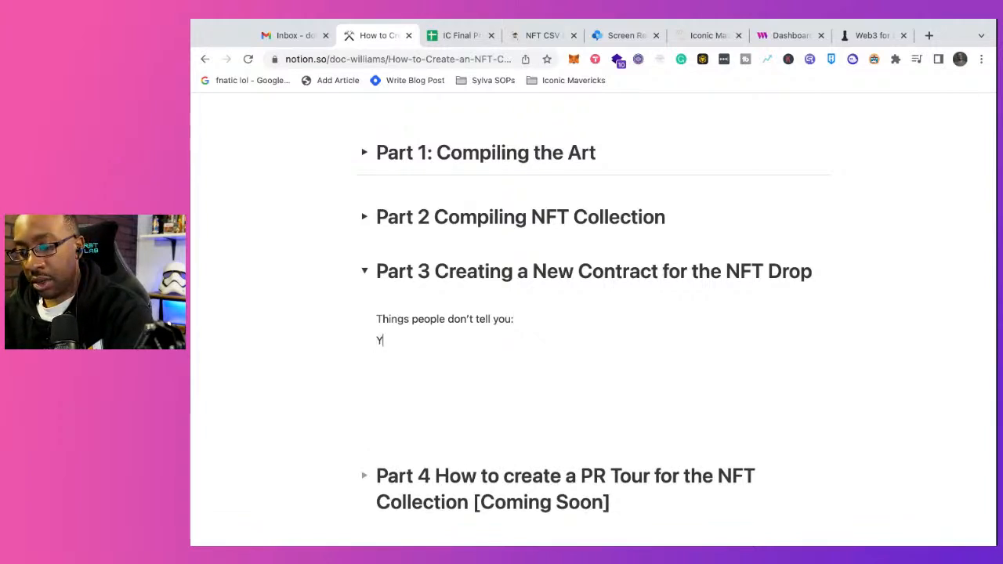
text(ou need to buy)
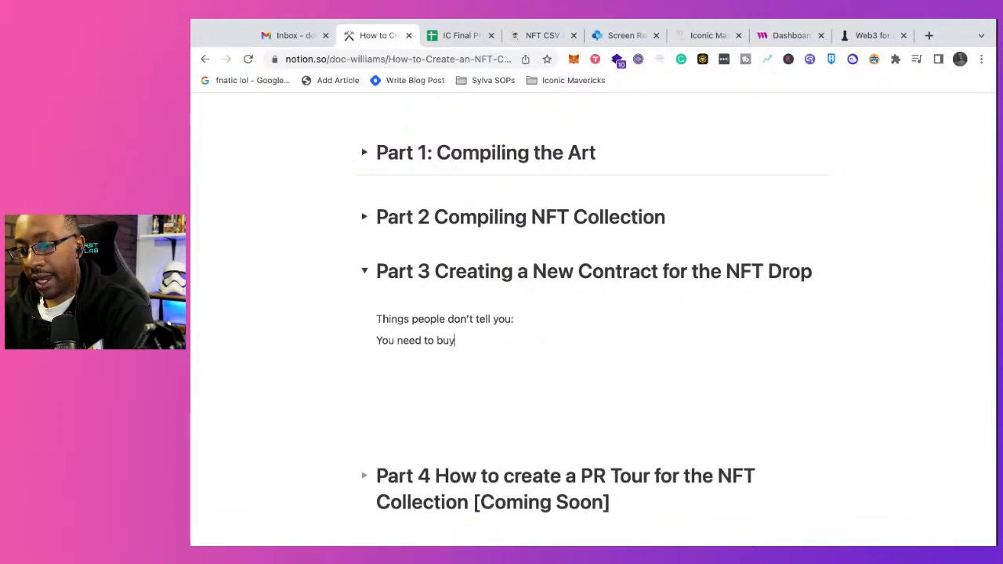
text( Eth an)
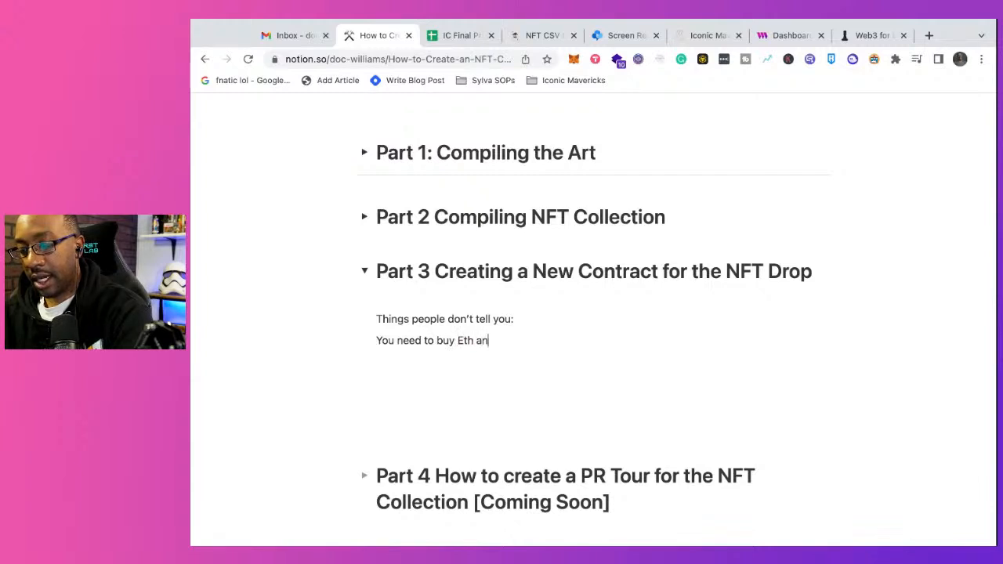
text(d you need)
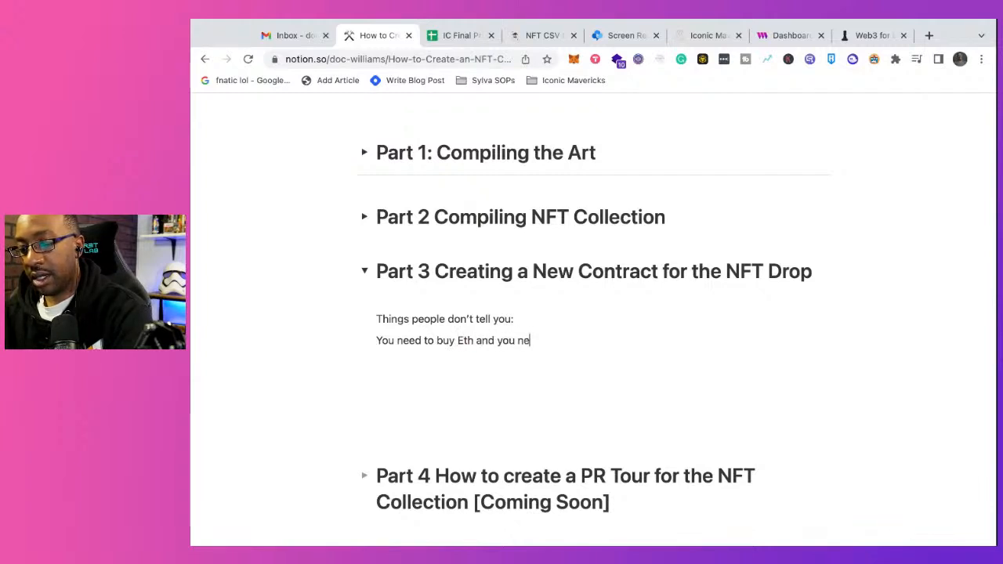
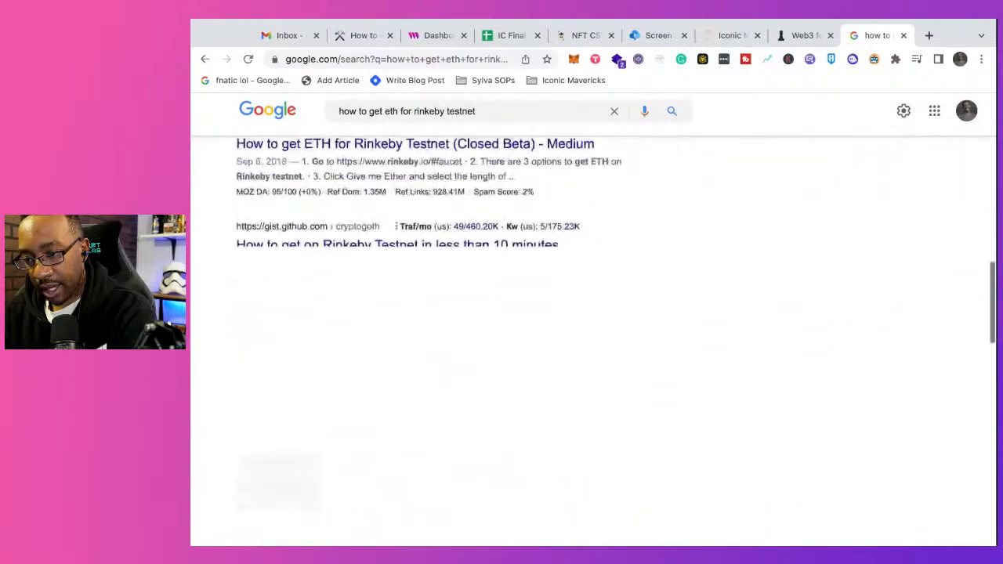
Step: Open the Rinkeby Authenticated Faucet search result to check it, and return to the search results
scroll(518, 242, up, 3)
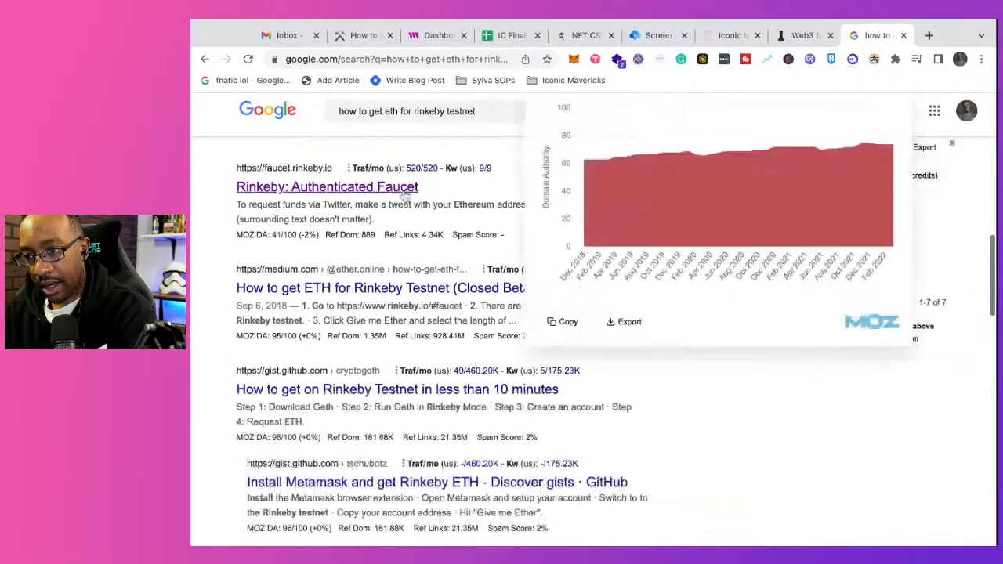
click(401, 192)
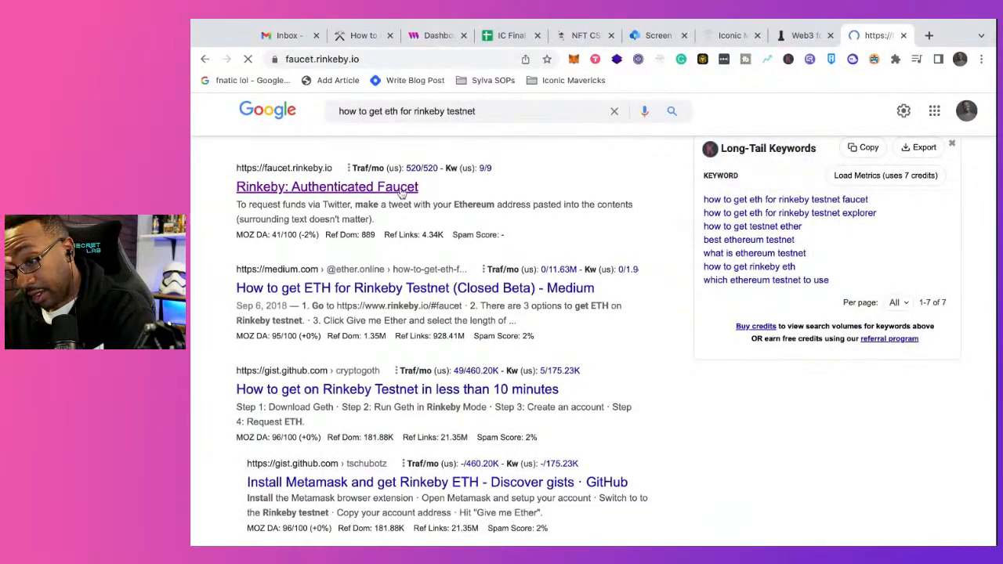
click(205, 59)
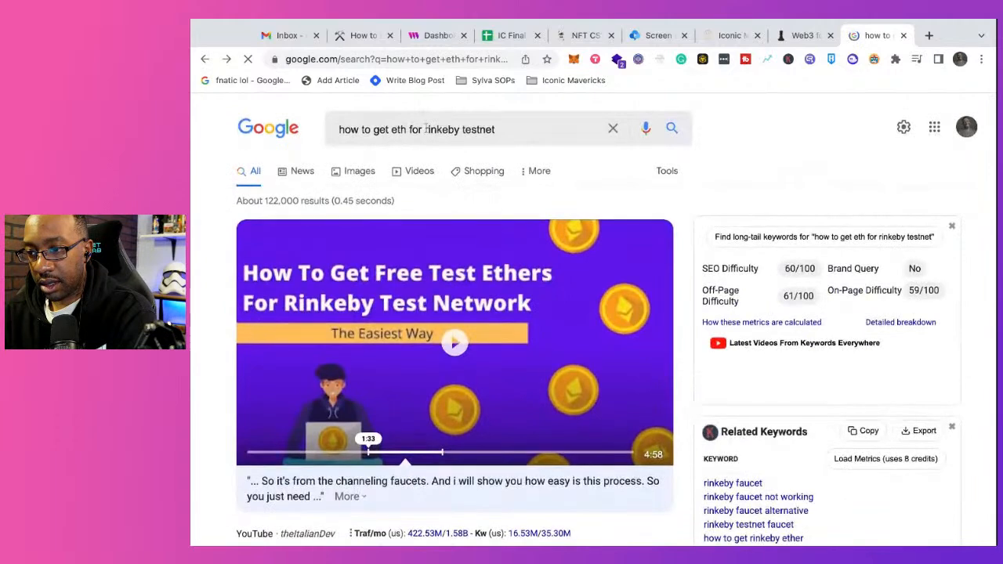
Step: Search for "chainlink rinkeby testnet" and open the "Request testnet LINK - Chainlink Faucet" result
drag(424, 130, 322, 119)
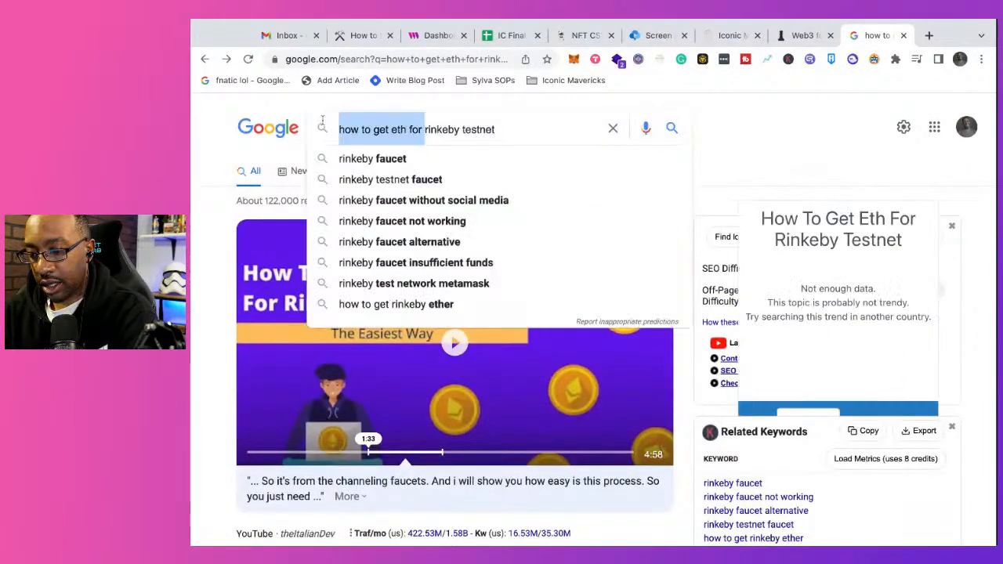
text(chainlink)
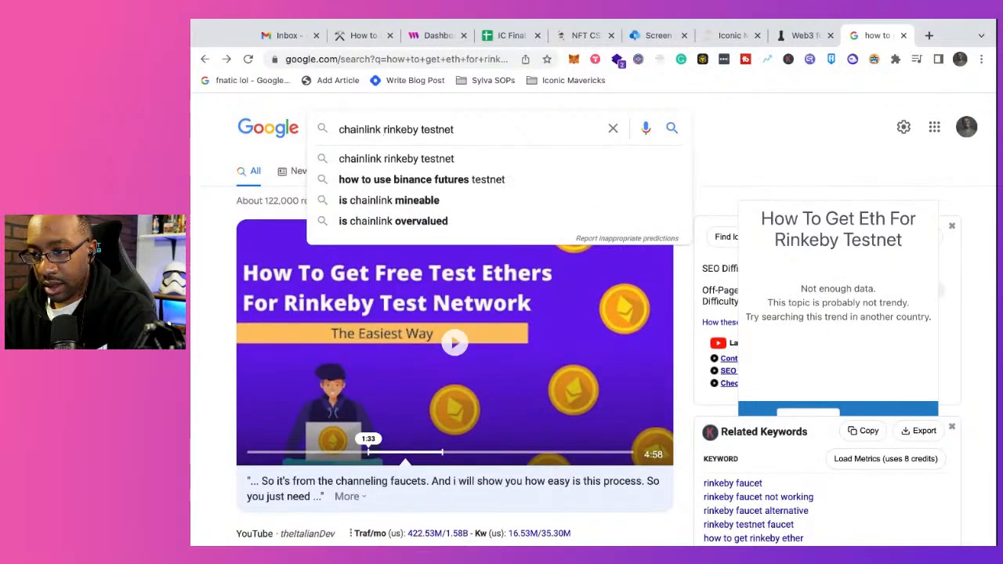
key(Return)
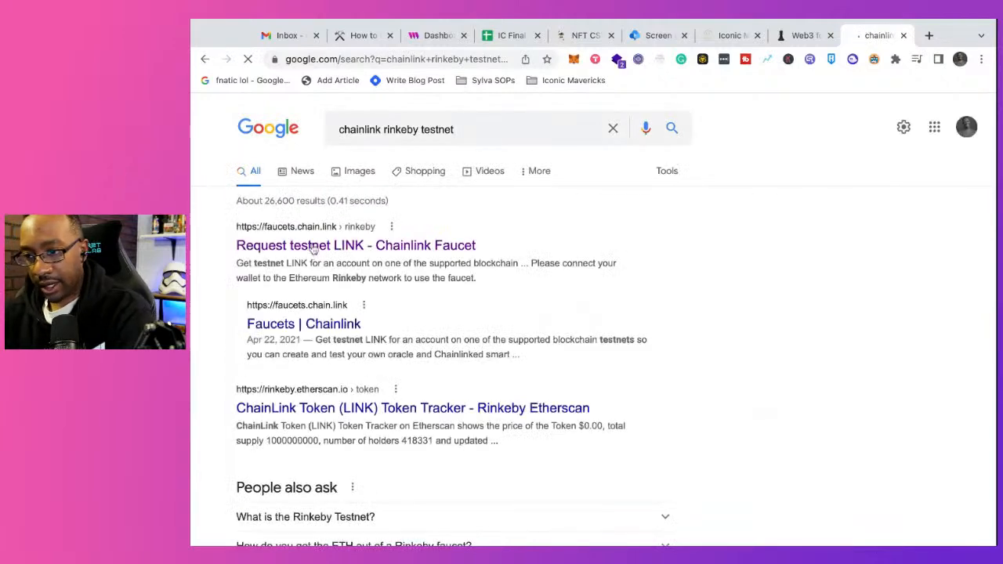
click(313, 246)
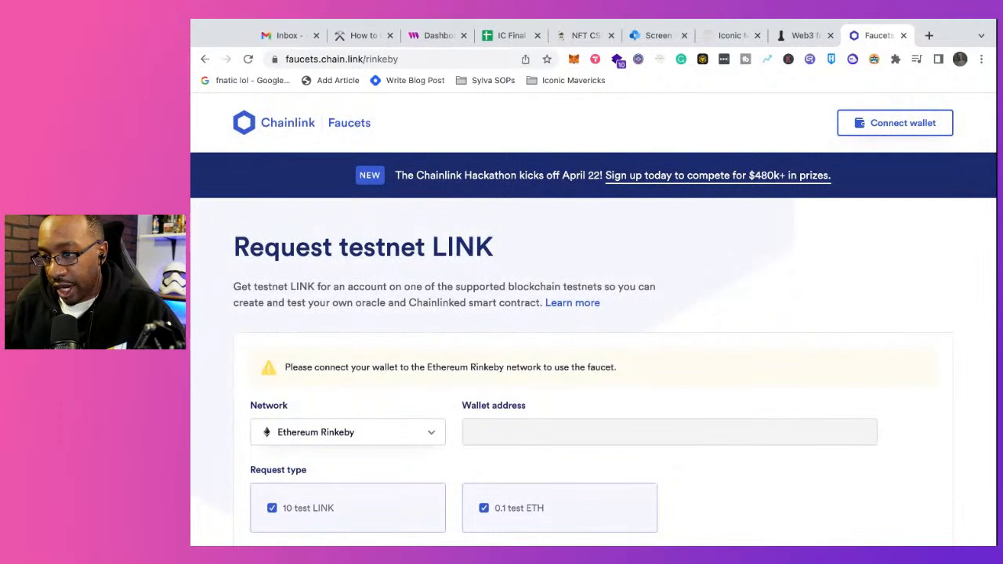
Step: Copy the Chainlink faucet page's address and add it to the Notion guide as a bookmark below the "get fake ETH via the faucet" line
click(408, 59)
key(super+c)
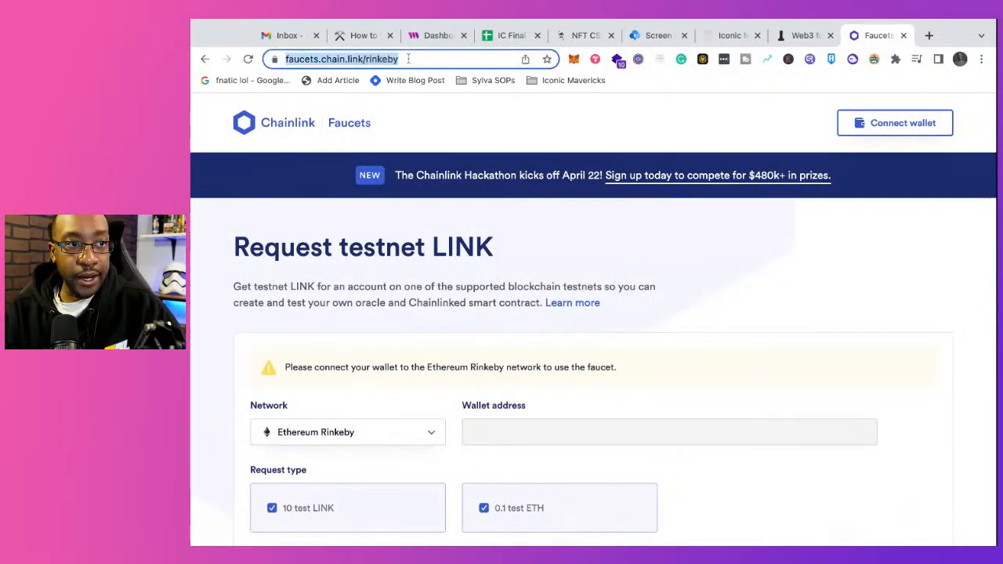
click(363, 34)
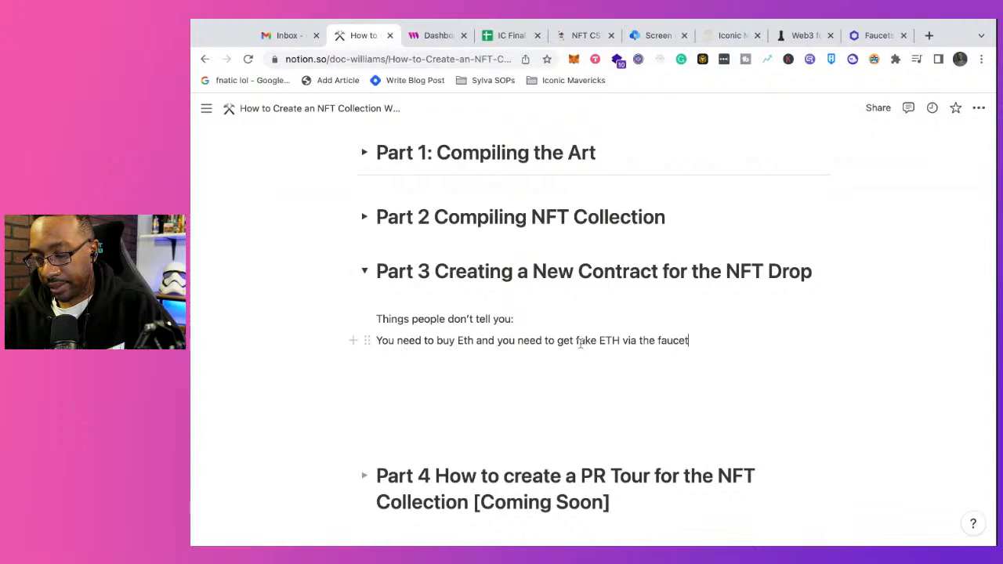
key(Return)
key(super+v)
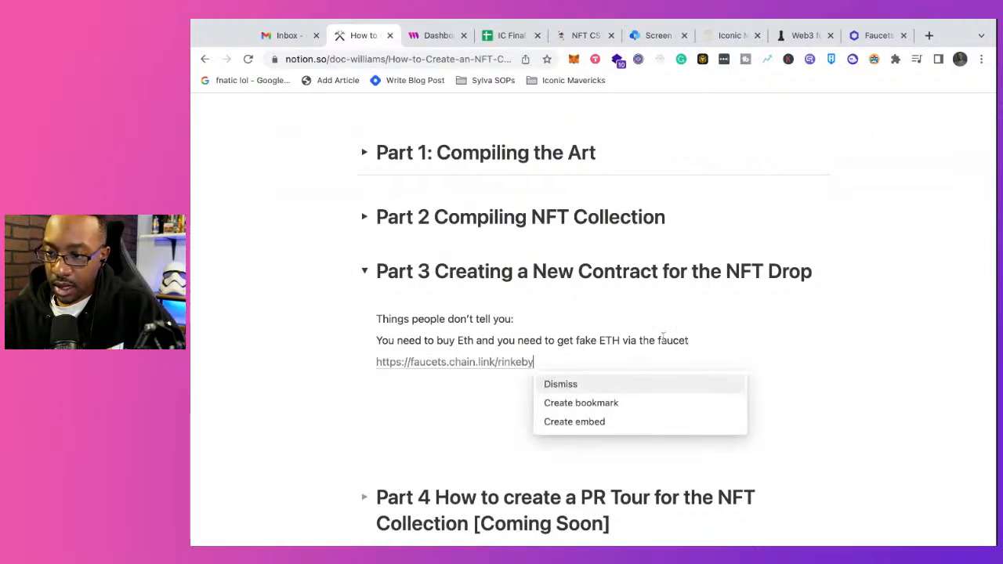
click(623, 403)
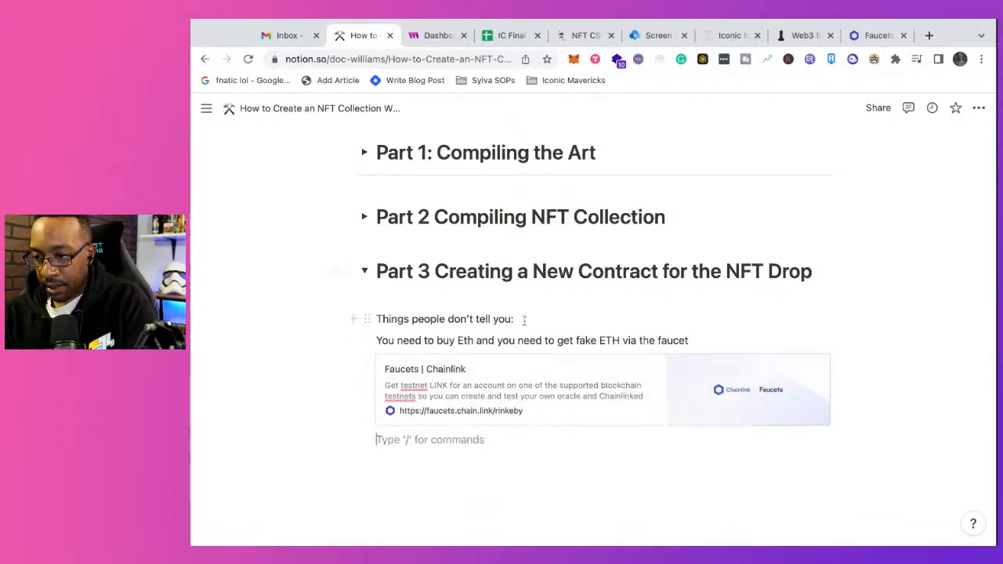
Step: Split the ETH line before "need to get fake ETH via the faucet" and shorten its first part to "You need to buy ETH"
click(525, 320)
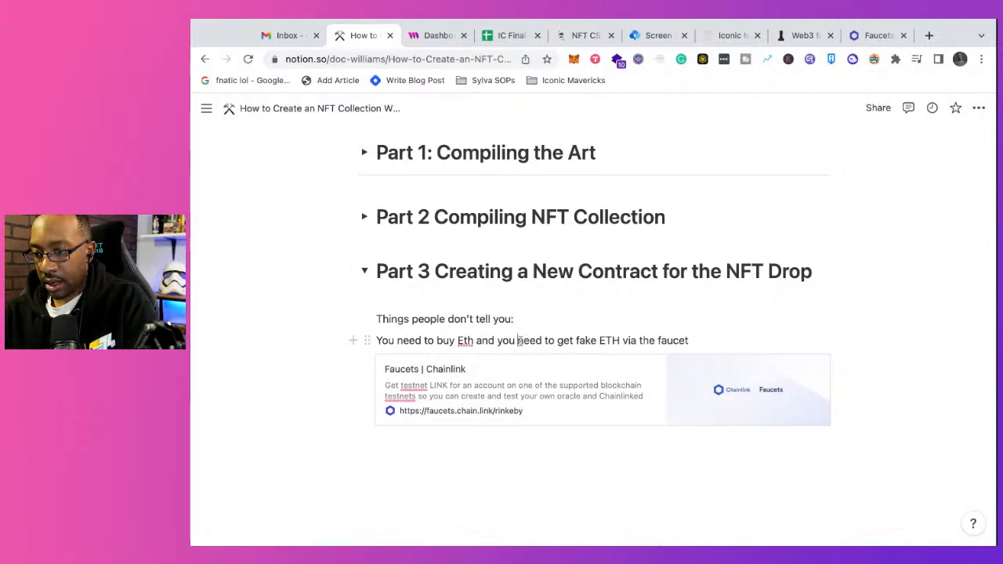
click(518, 341)
key(Return)
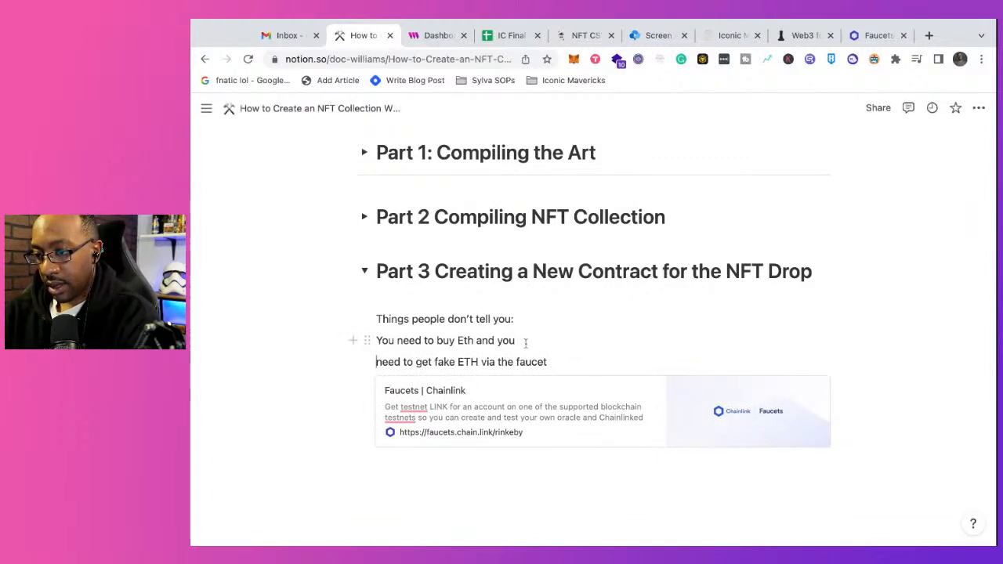
key(BackSpace)
key(BackSpace)
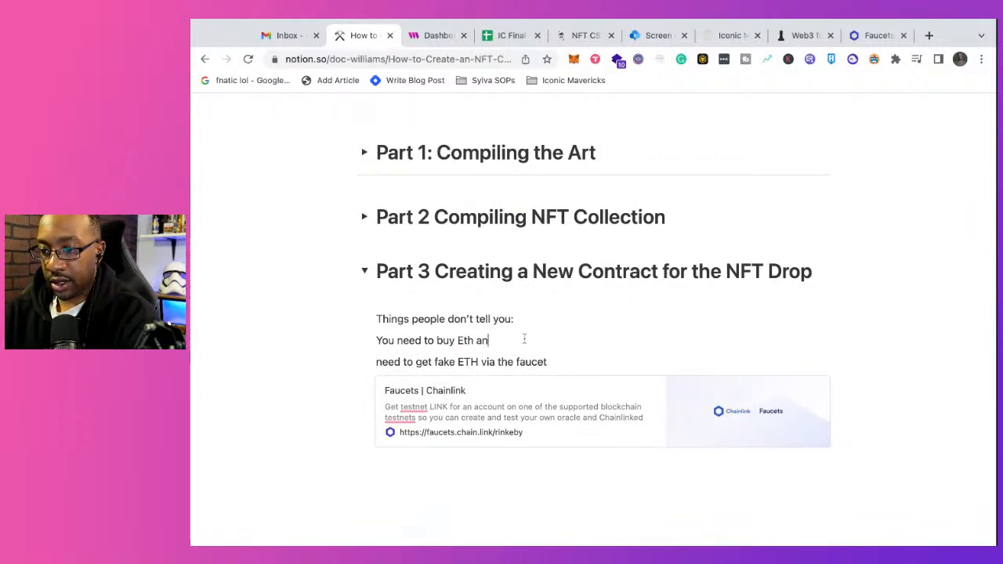
key(BackSpace)
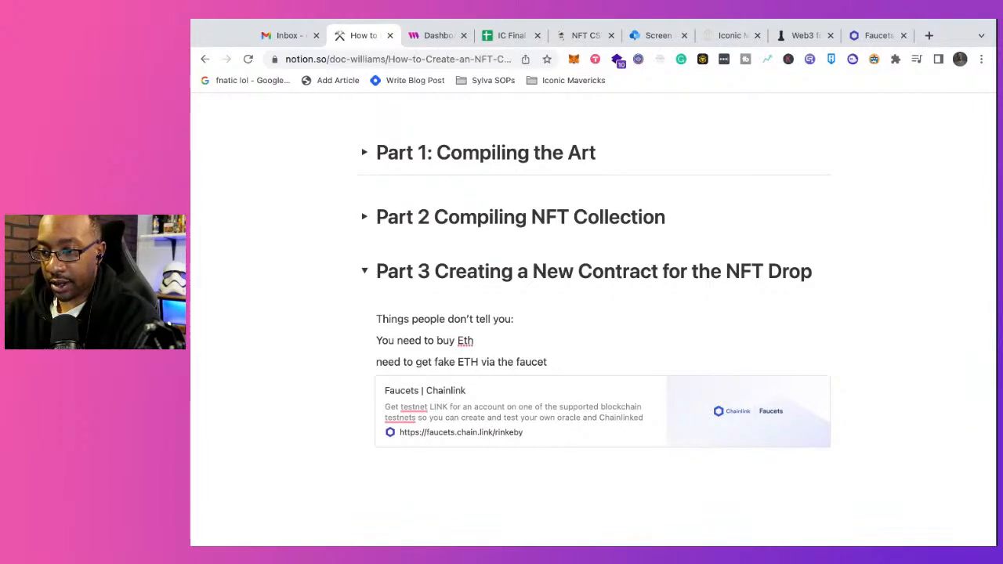
key(BackSpace)
key(BackSpace)
text(TH)
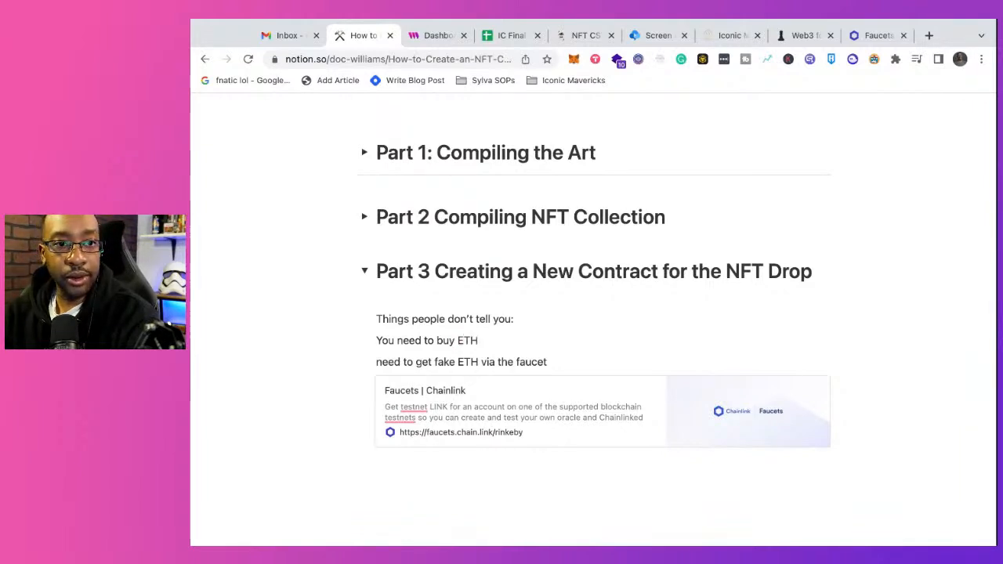
Step: Make the line "Things people don't tell you:" bold
drag(519, 319, 397, 320)
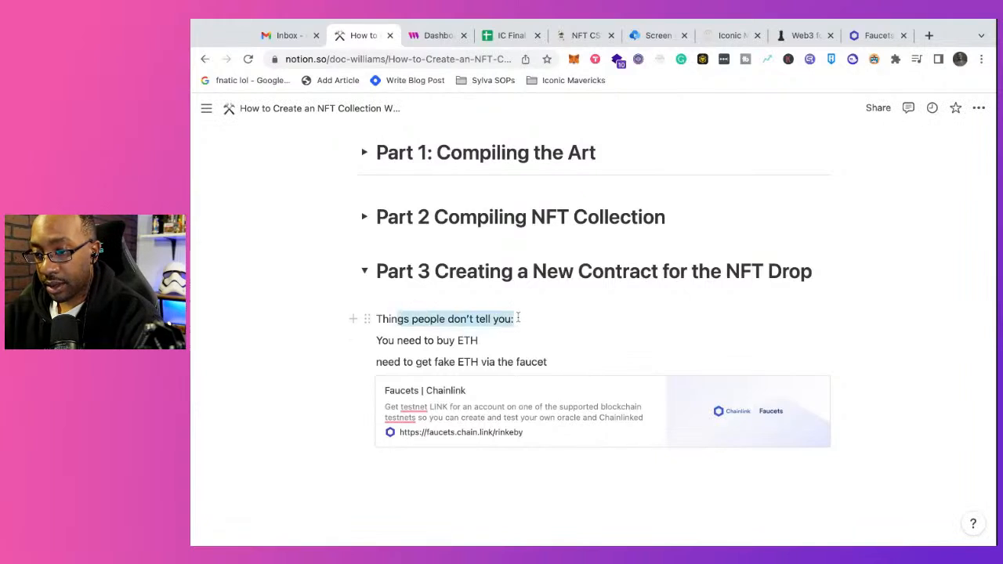
key(shift+Left)
key(shift+Left)
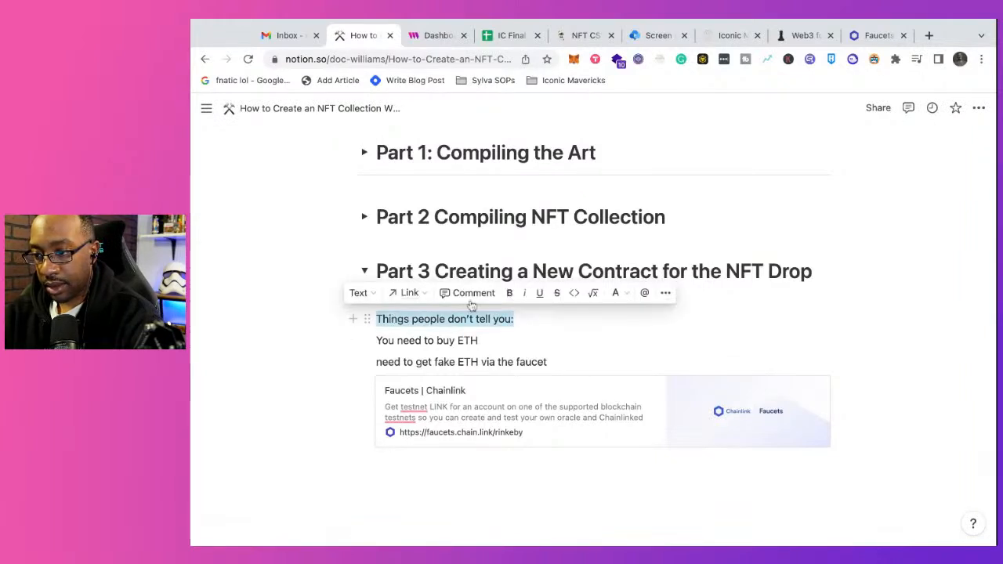
click(510, 292)
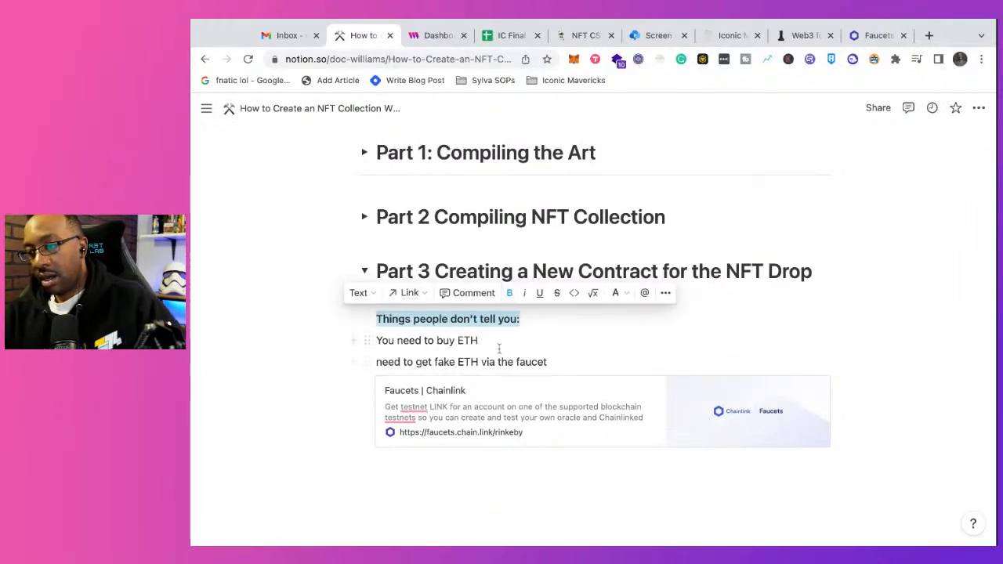
click(479, 340)
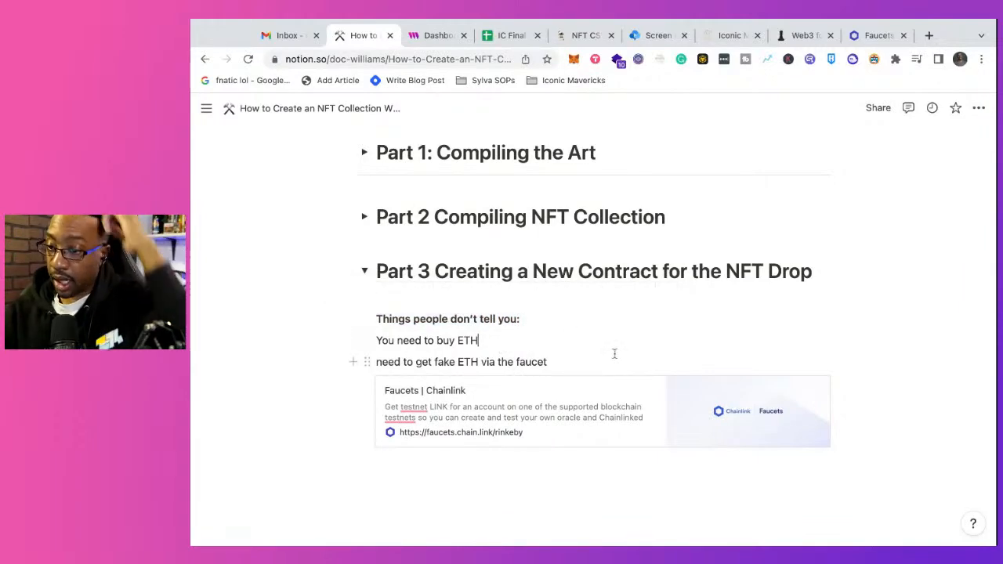
Step: Switch to the IC Final Prep CSV spreadsheet, look over its rows, and download it as Comma Separated Values (.csv)
click(509, 36)
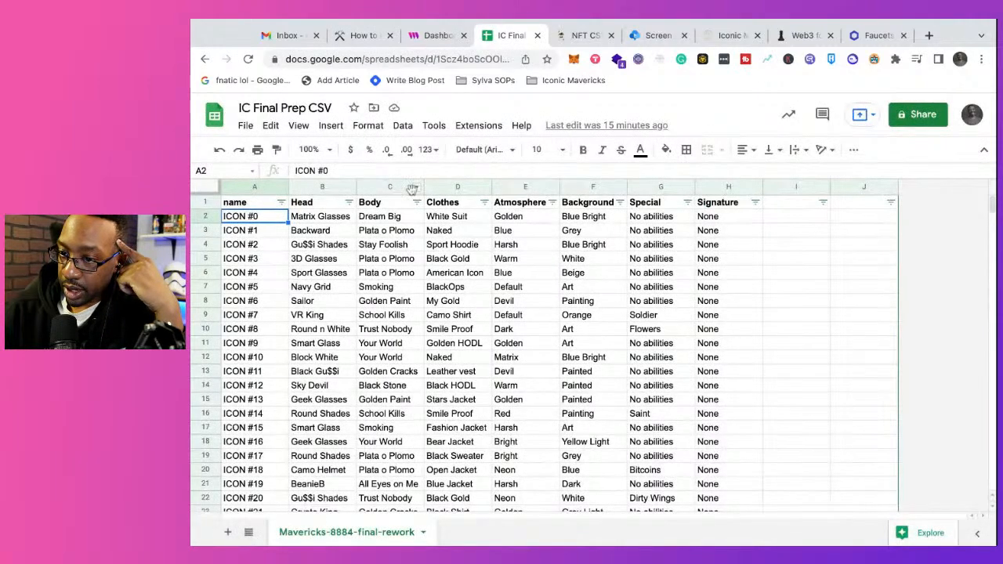
scroll(401, 271, down, 5)
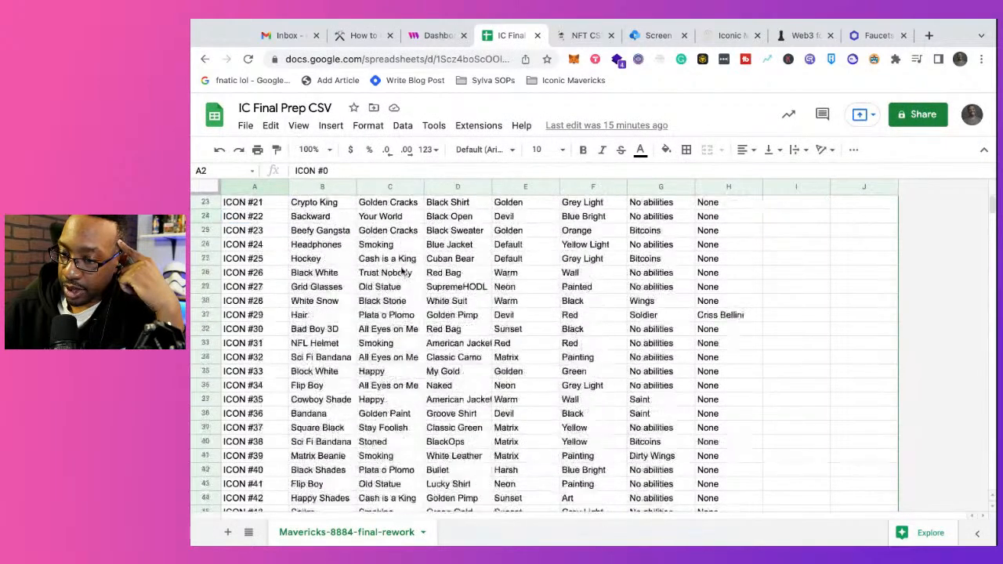
scroll(402, 270, up, 5)
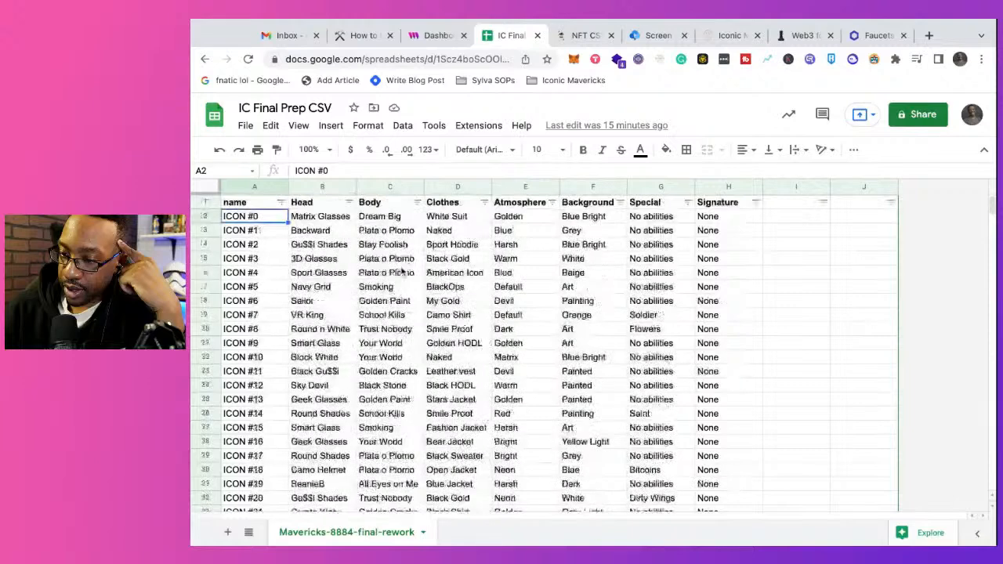
click(251, 127)
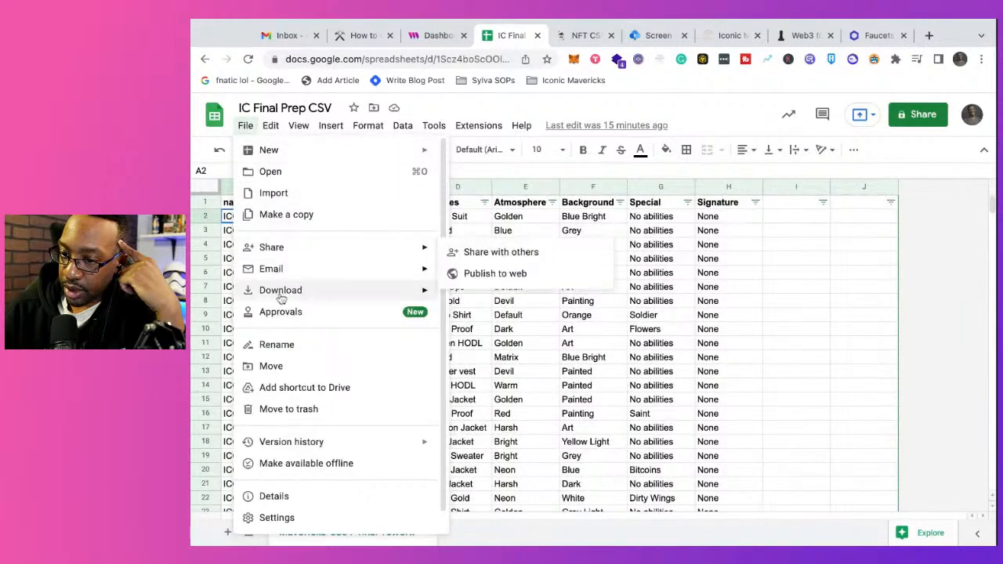
mouse_move(282, 297)
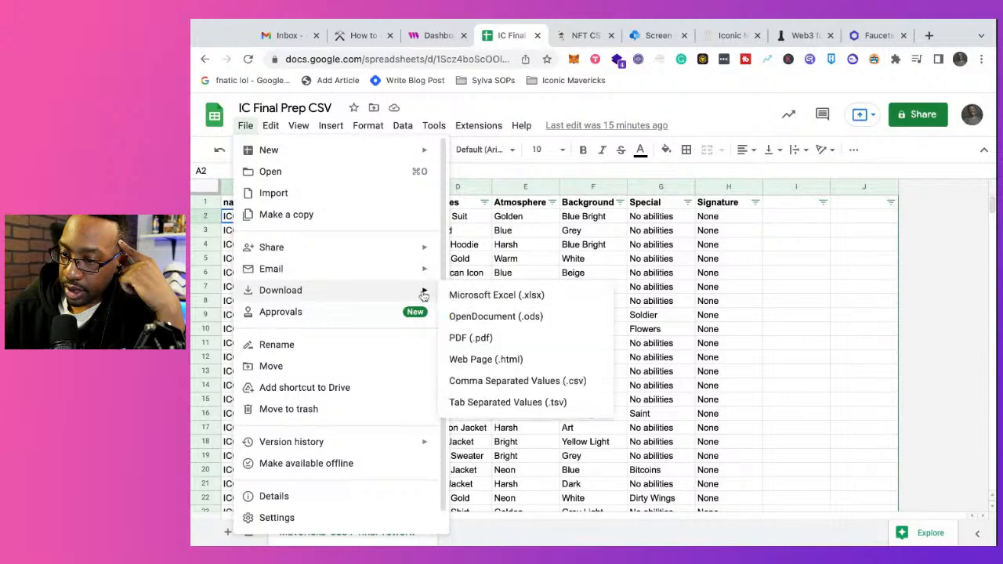
click(517, 382)
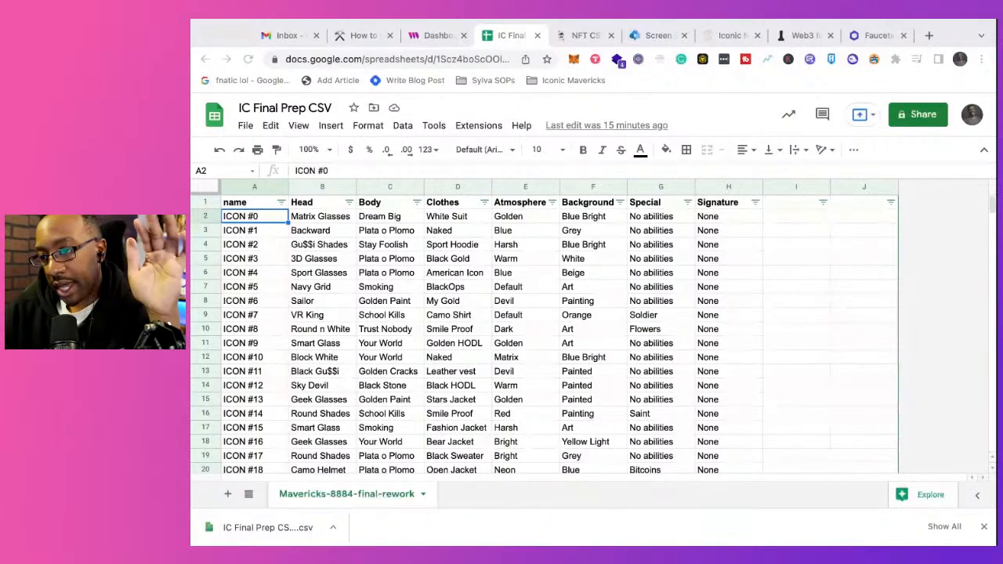
Step: Glance at the thirdweb contracts dashboard, return to the Notion guide, and dismiss the browser's download bar
click(438, 35)
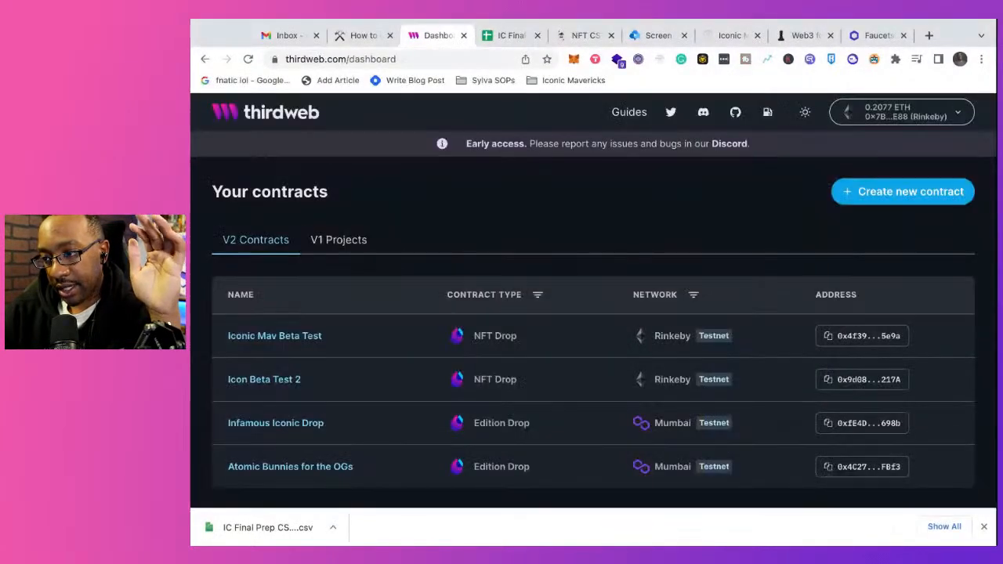
click(363, 35)
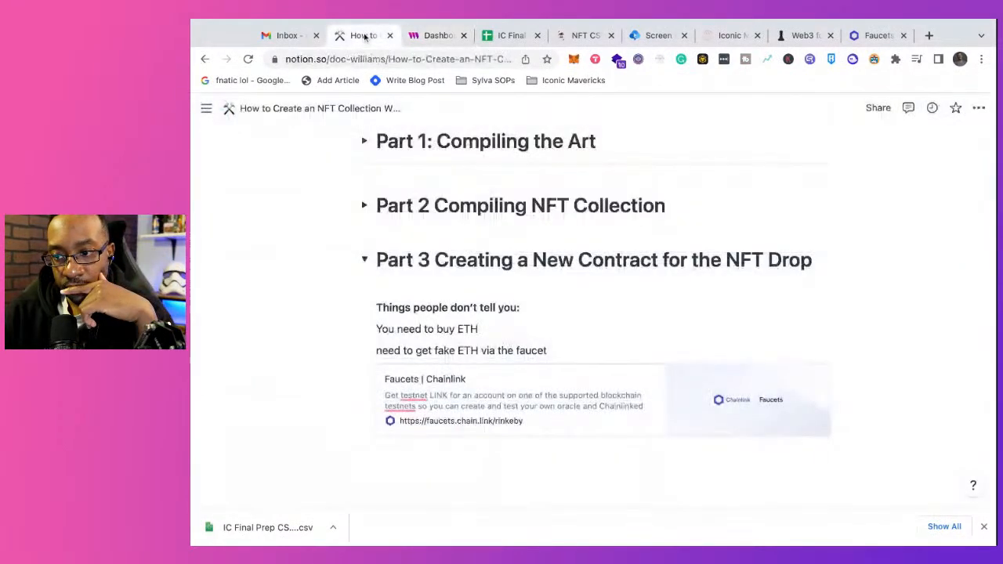
scroll(447, 219, up, 3)
scroll(447, 225, up, 2)
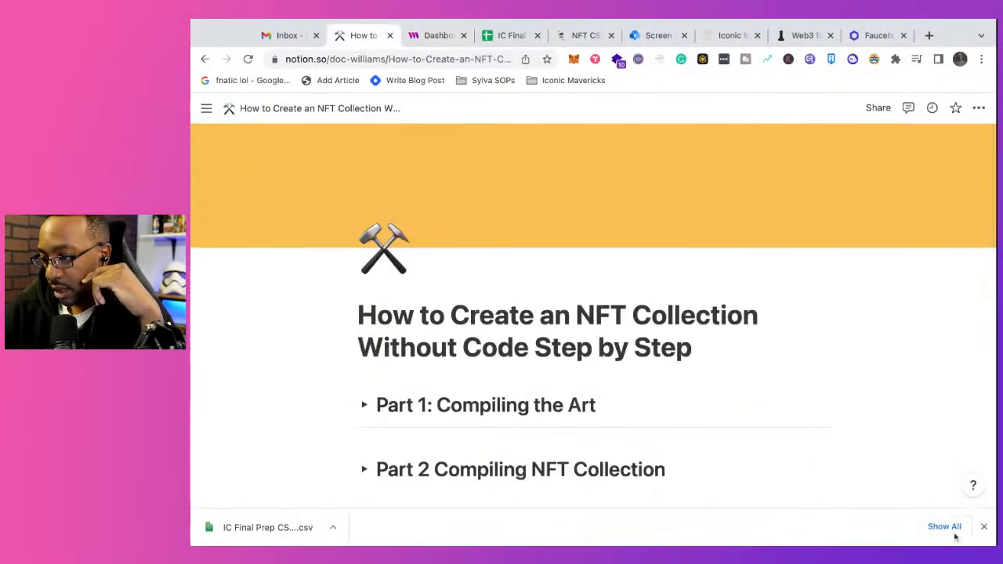
click(985, 529)
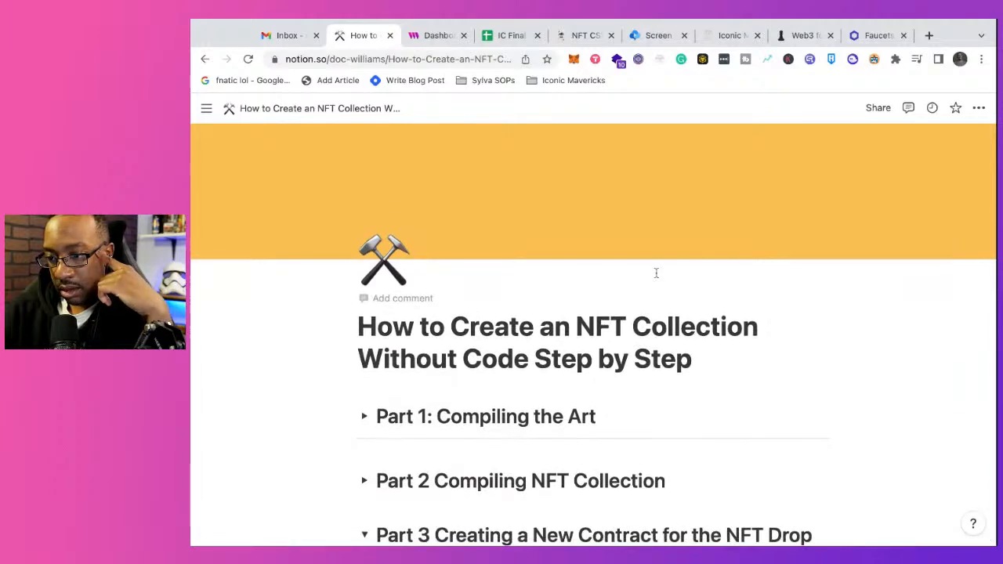
scroll(526, 196, down, 15)
scroll(517, 235, up, 15)
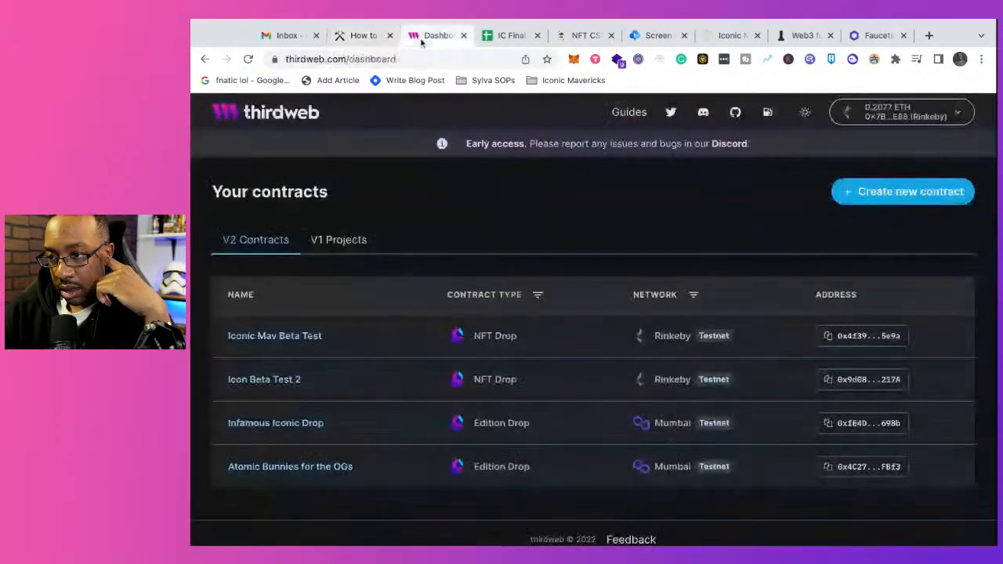
Step: Place the Chainlink Faucets browser tab directly after the thirdweb dashboard tab, and return to the Notion guide to review it
click(431, 35)
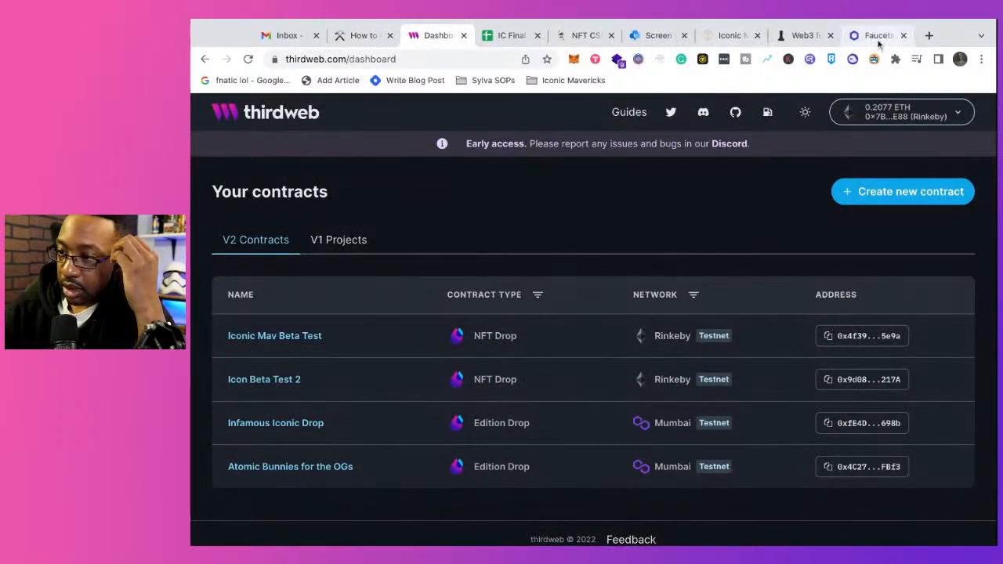
drag(879, 37, 516, 38)
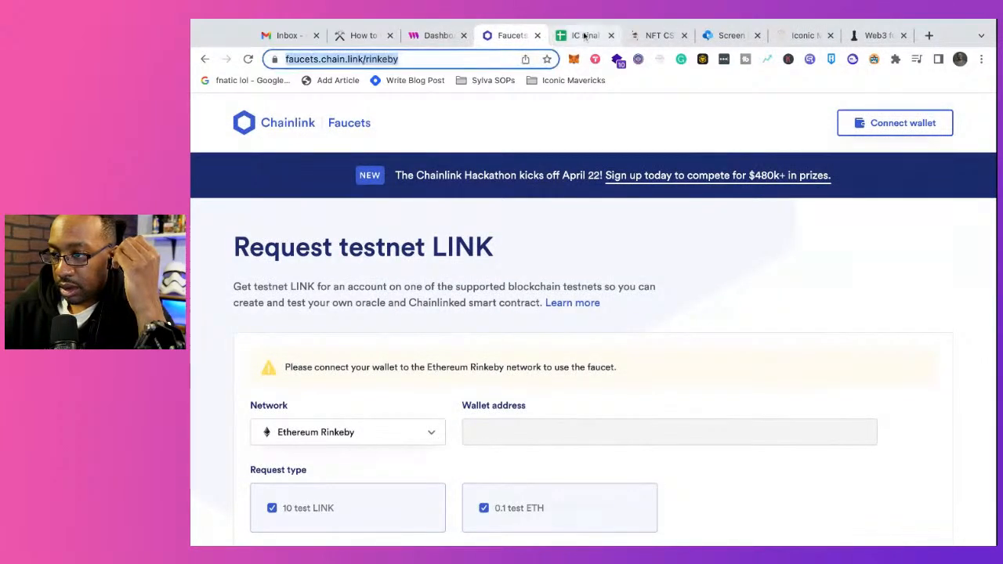
click(362, 35)
scroll(361, 249, down, 15)
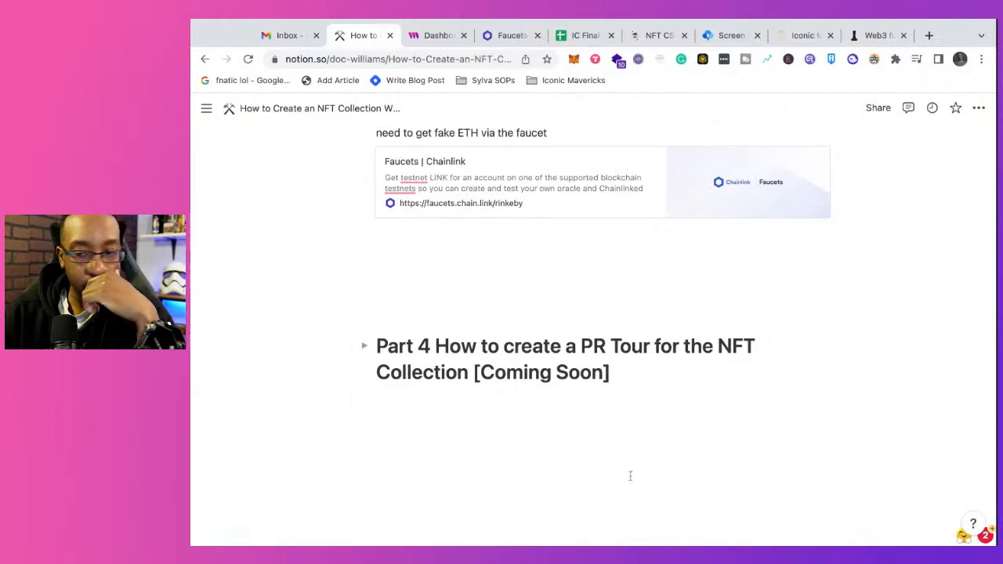
scroll(682, 498, up, 15)
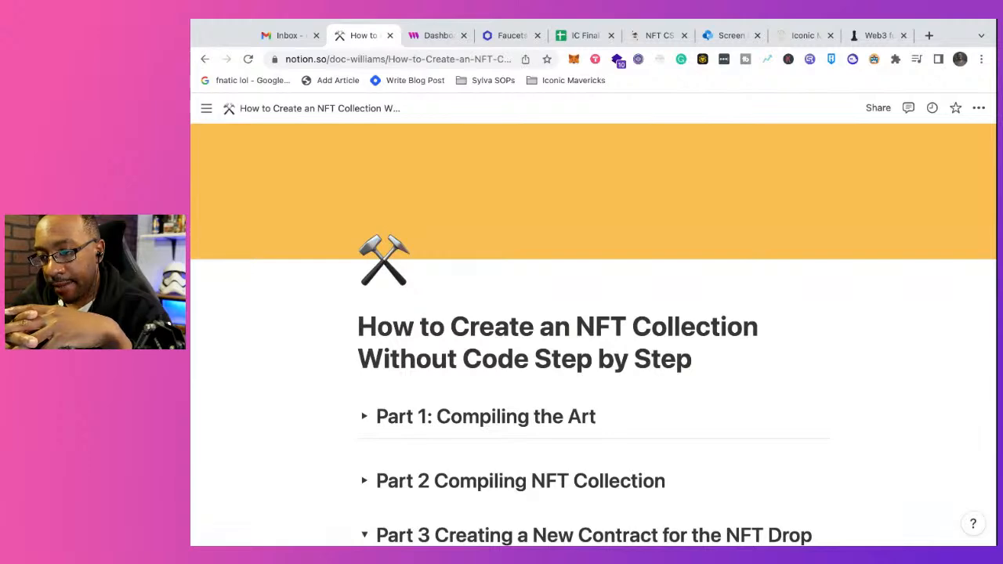
Step: Capitalise the first word of the line about getting fake ETH via the faucet so it starts with "Need"
scroll(700, 491, down, 5)
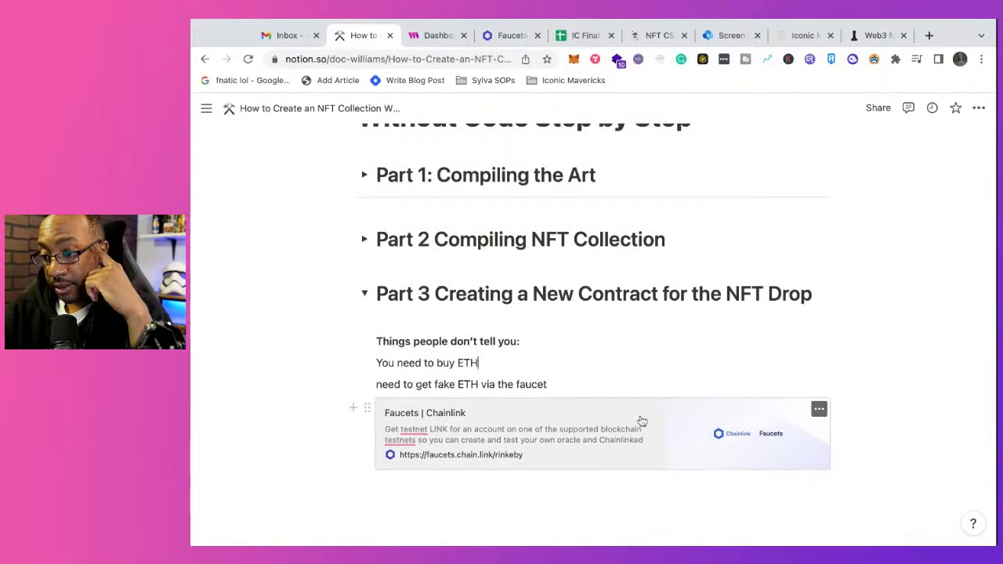
scroll(641, 421, down, 1)
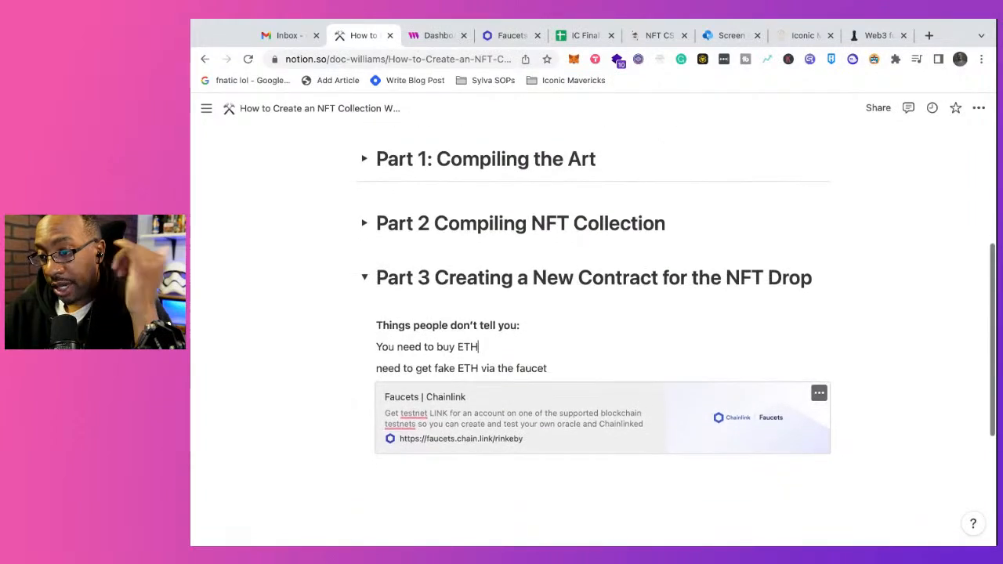
scroll(674, 329, down, 2)
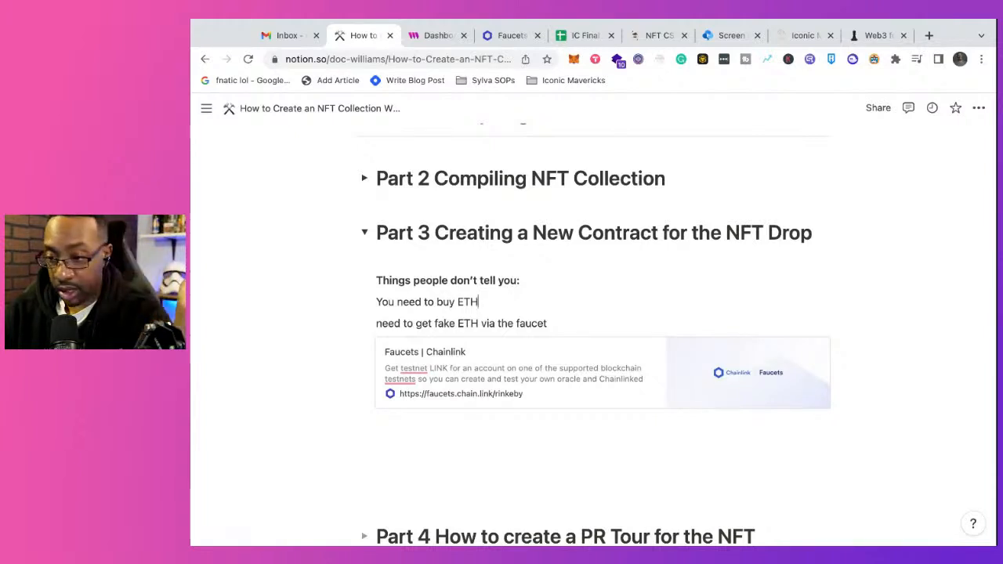
click(381, 324)
key(BackSpace)
text(N)
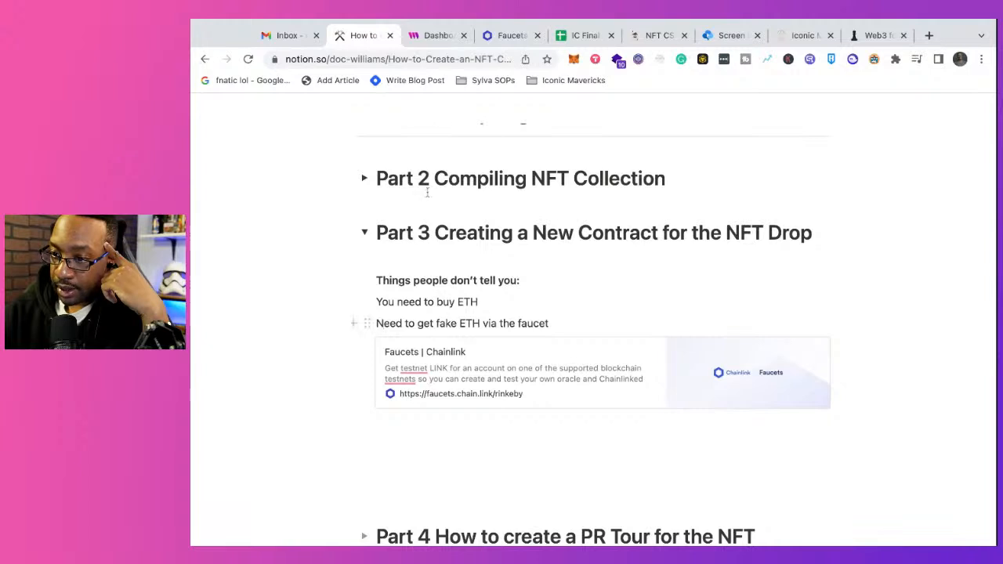
Step: Switch to the Chainlink Faucets page, deselect the 10 test LINK request, and glance through the available networks, leaving Ethereum Rinkeby selected
click(505, 37)
scroll(511, 258, down, 2)
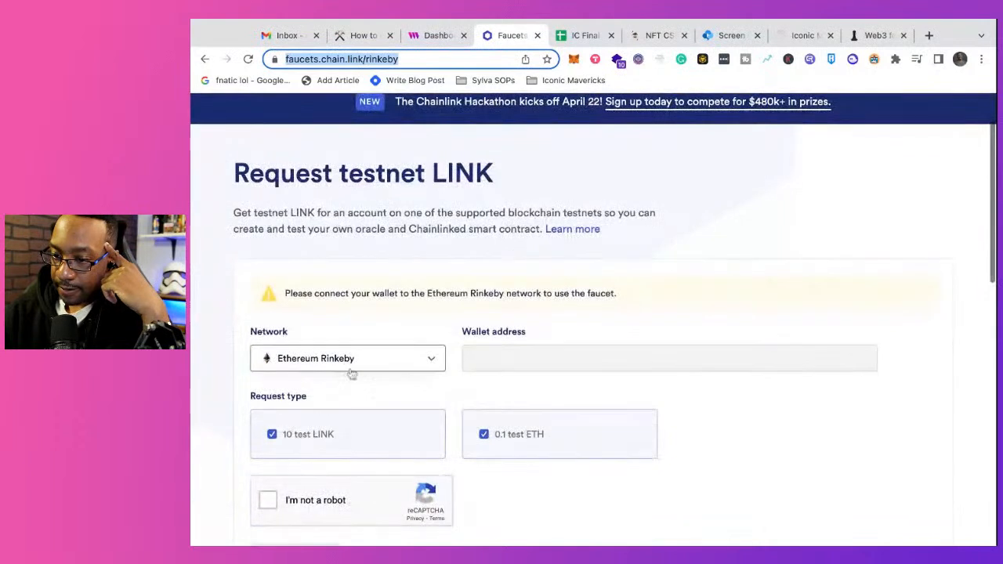
click(271, 440)
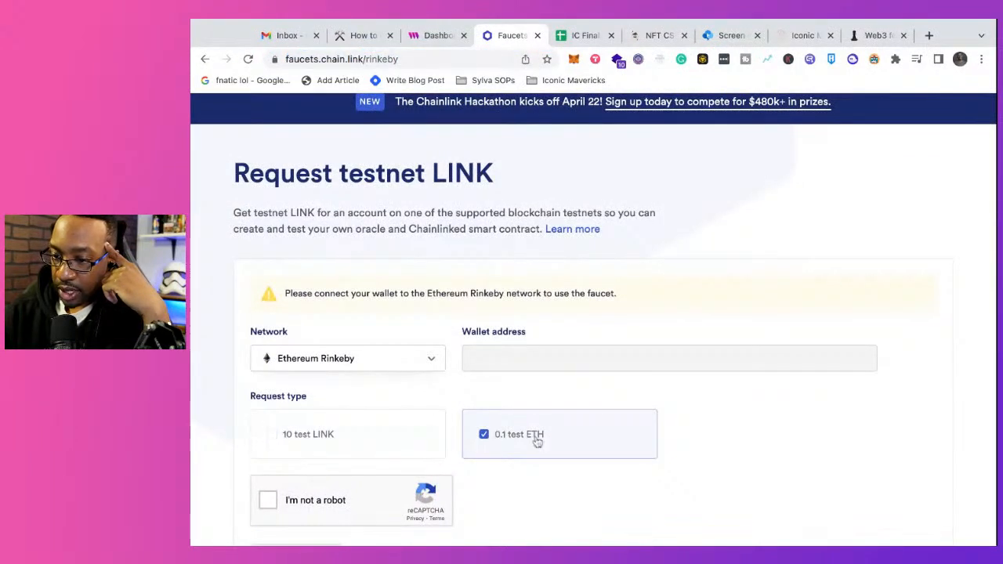
click(321, 360)
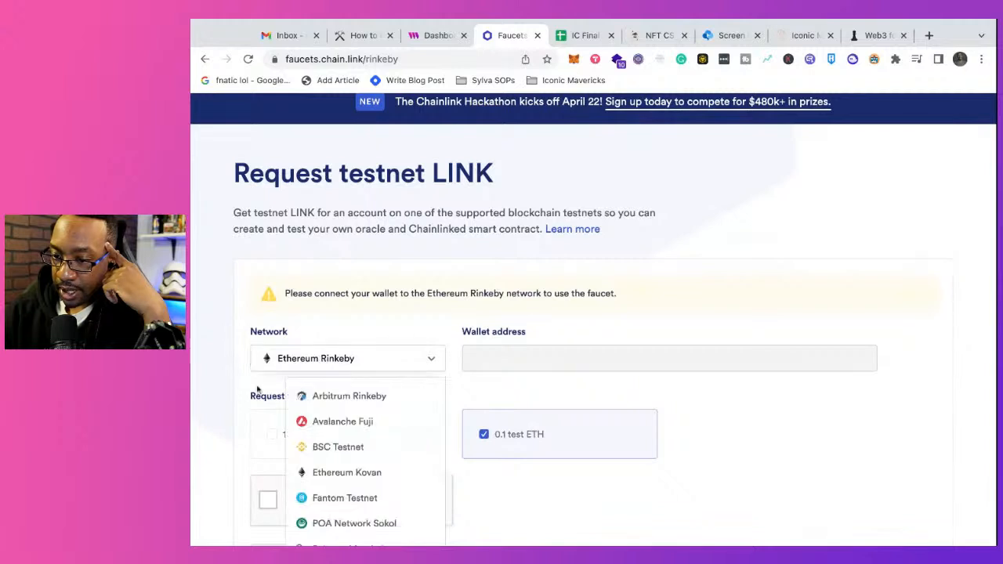
click(226, 382)
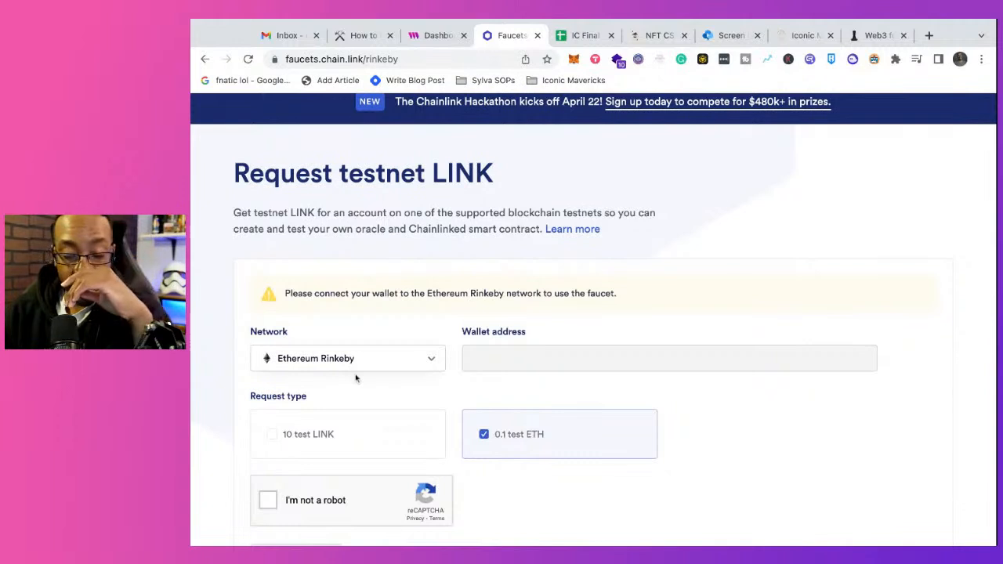
Step: Review the faucet request form and connect the crypto wallet to the Chainlink faucet
scroll(593, 319, down, 1)
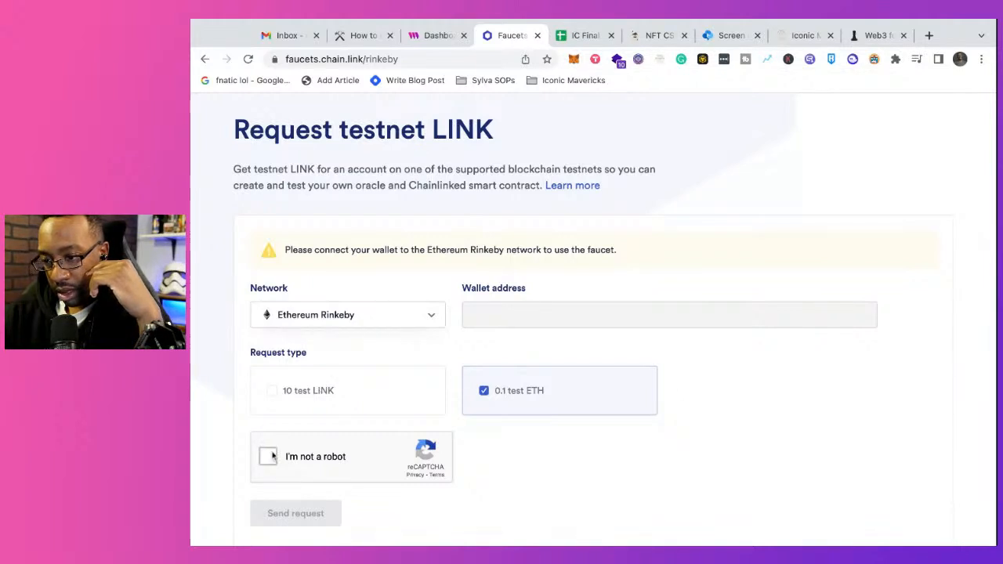
scroll(386, 450, down, 2)
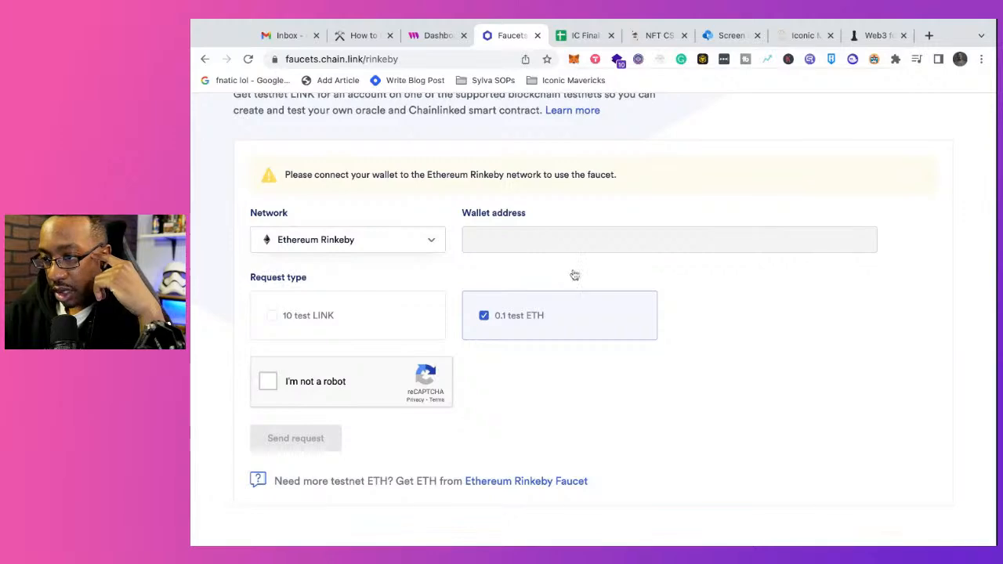
scroll(569, 332, up, 5)
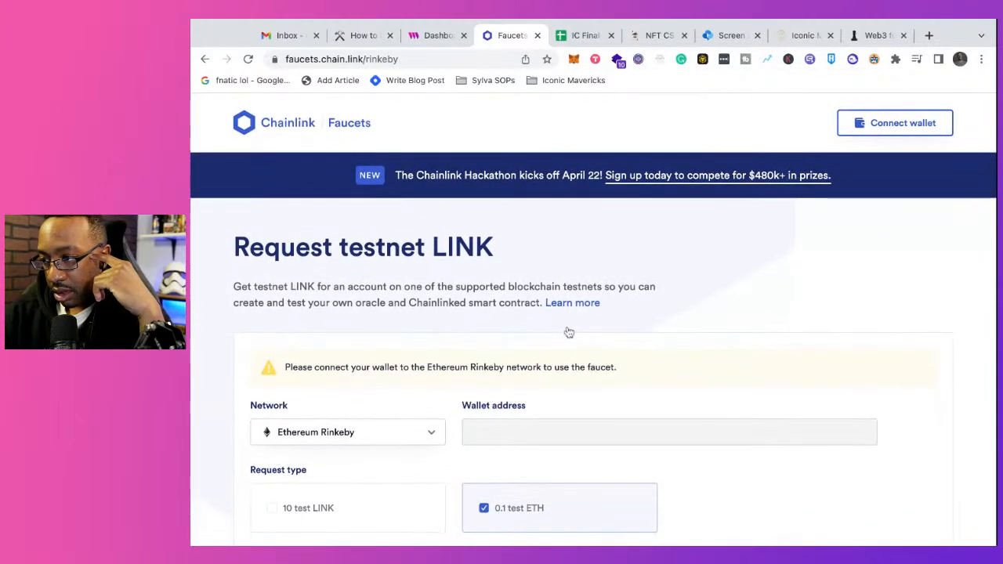
click(879, 124)
click(509, 320)
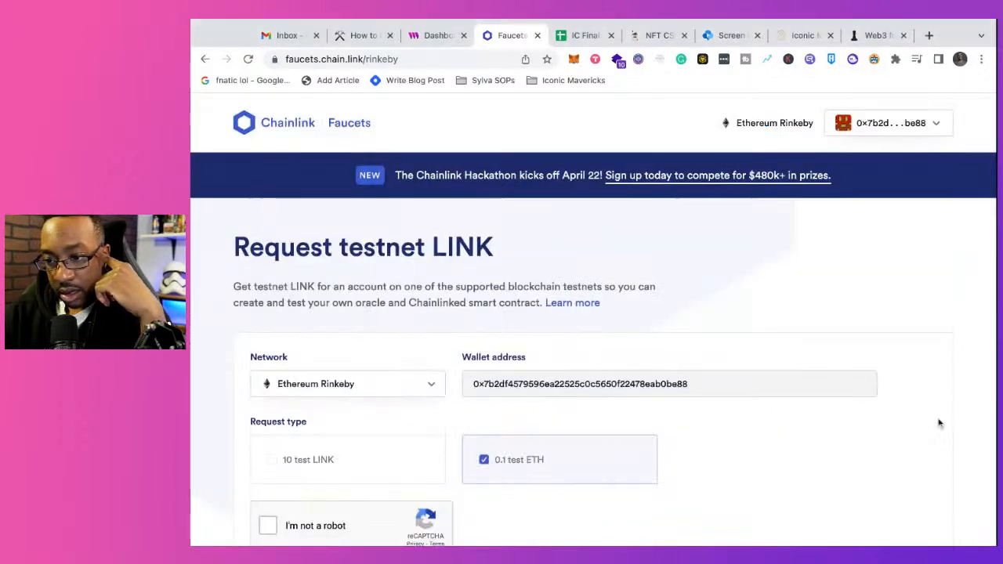
Step: Complete the "I'm not a robot" check and send the faucet request for 0.1 test ETH on Ethereum Rinkeby
scroll(667, 452, down, 2)
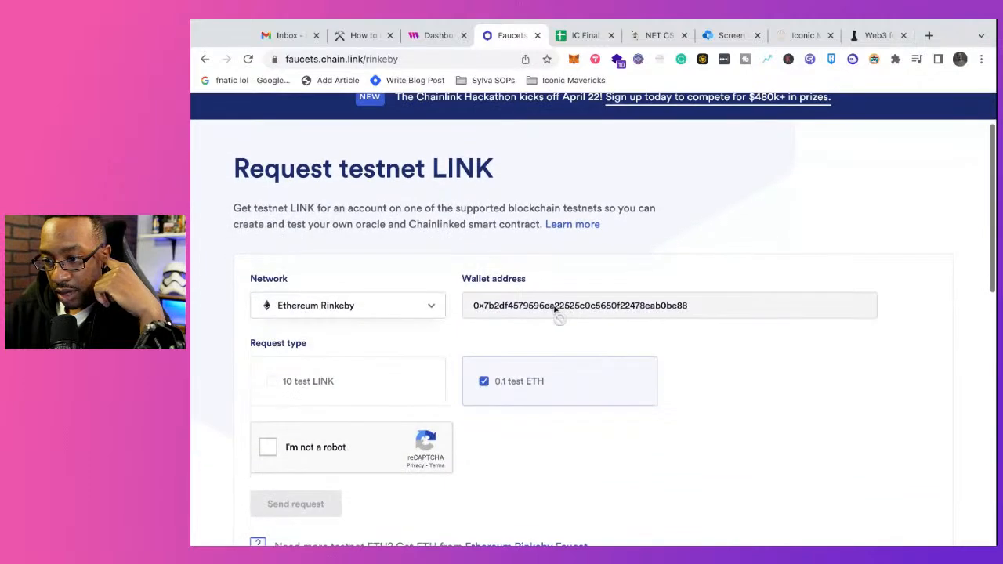
click(263, 448)
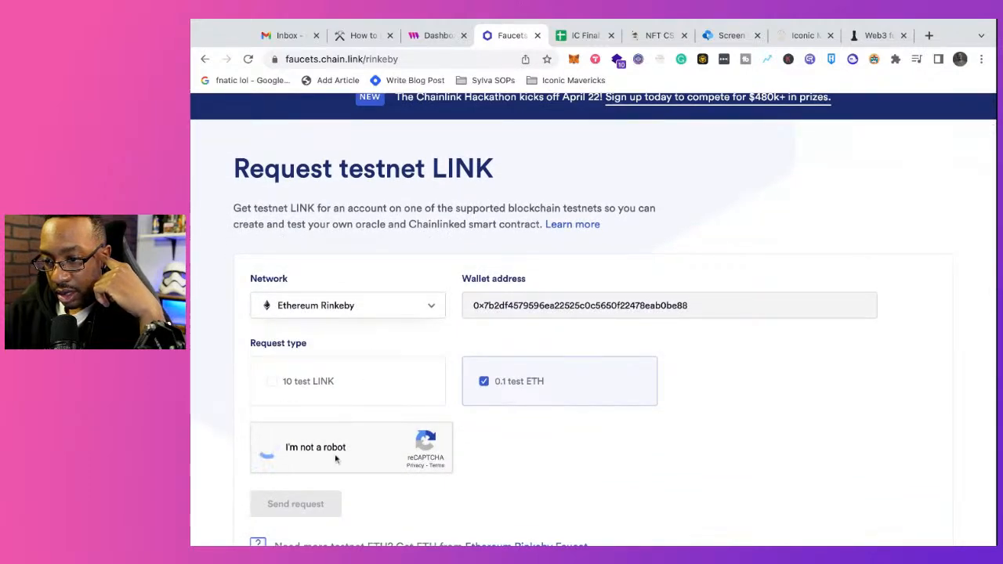
scroll(336, 460, down, 1)
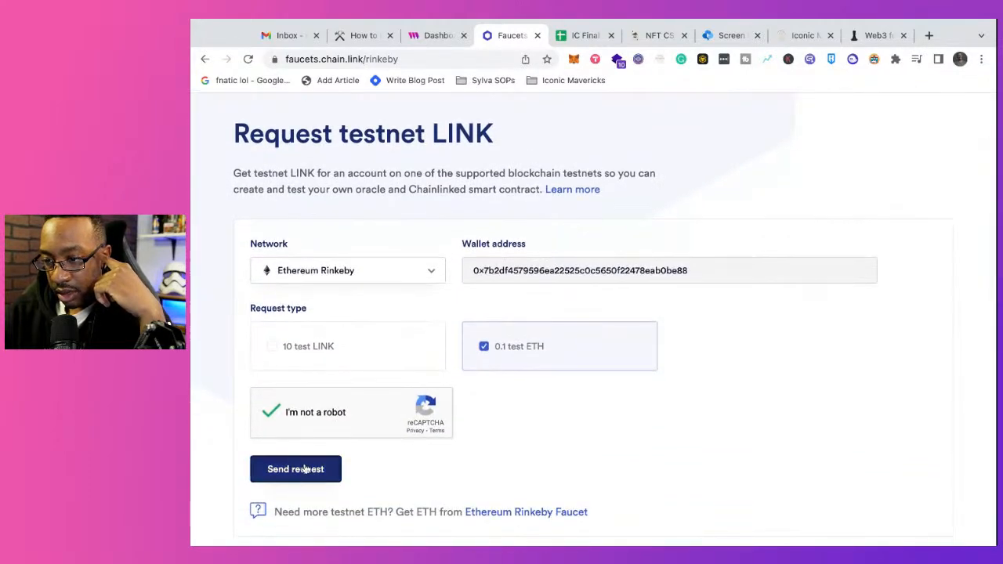
click(306, 469)
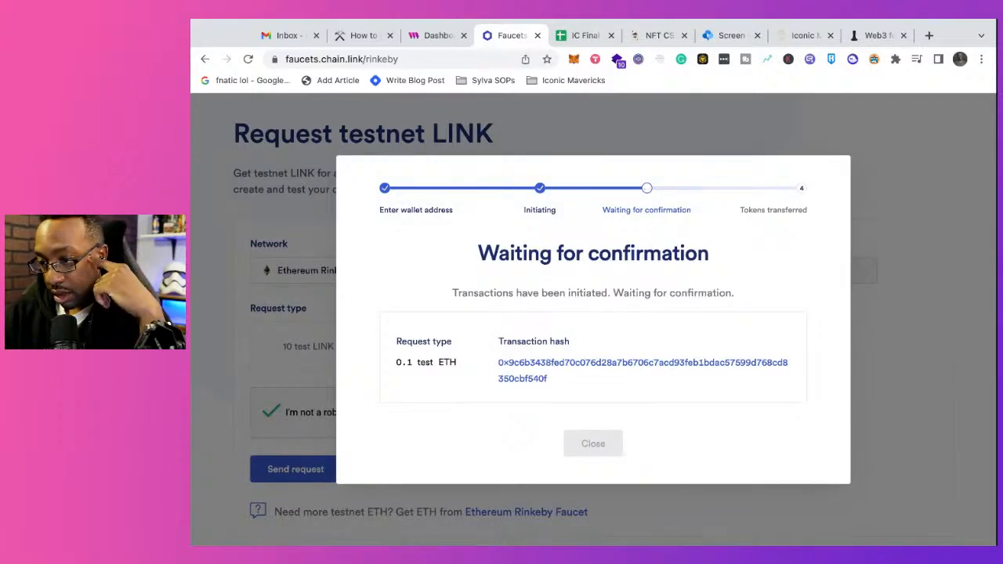
Step: Open the faucet transaction on Etherscan, return to the Chainlink page, and dismiss the request dialog
click(544, 379)
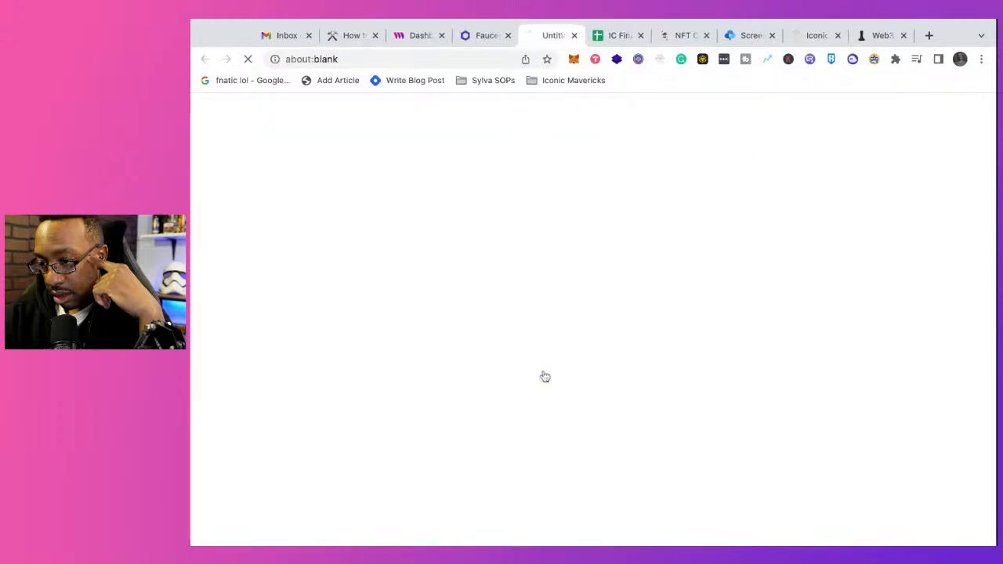
click(486, 37)
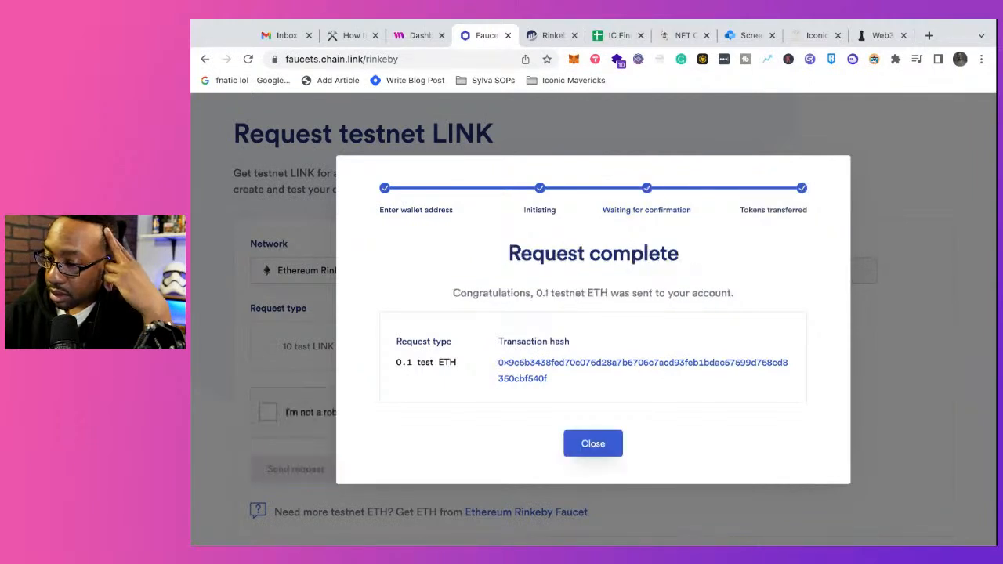
click(593, 444)
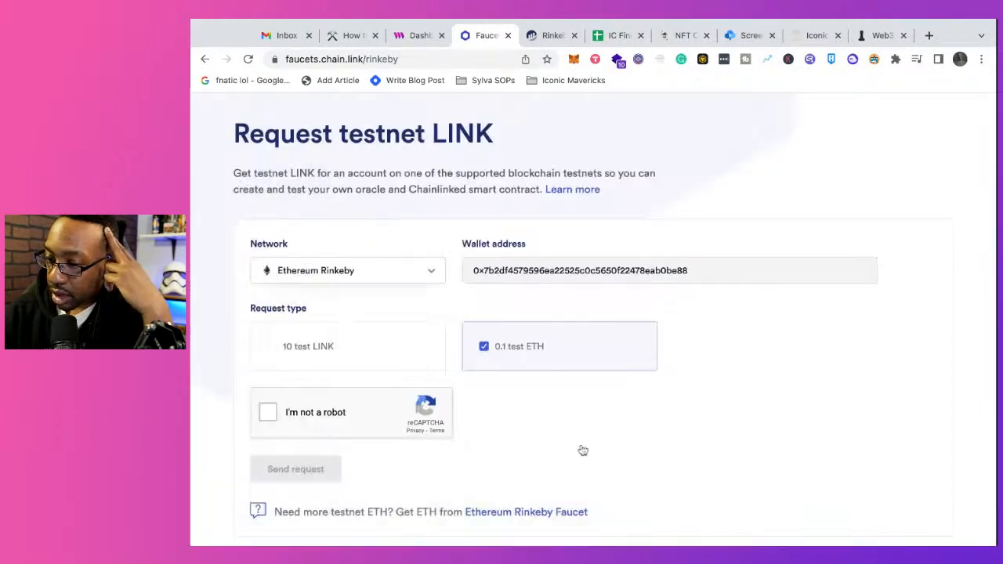
Step: Close the Chainlink Faucets and Rinkeby Etherscan browser tabs and go back to the thirdweb contracts dashboard
scroll(583, 451, down, 5)
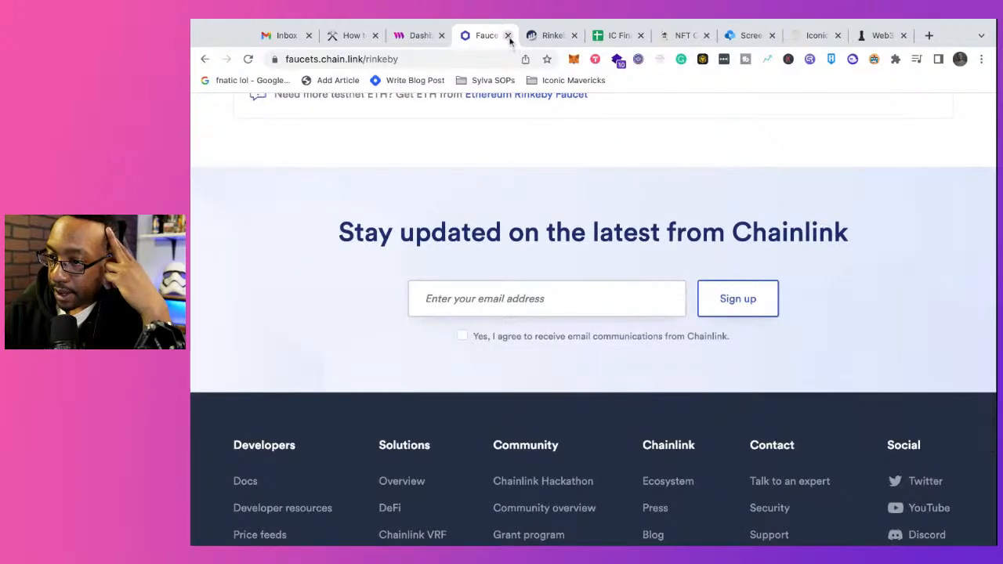
click(508, 36)
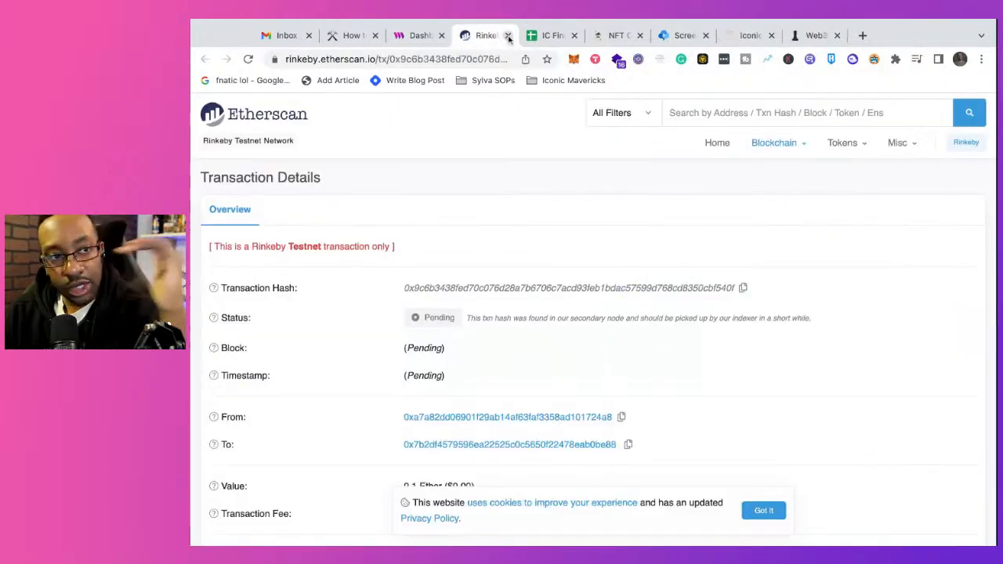
click(508, 37)
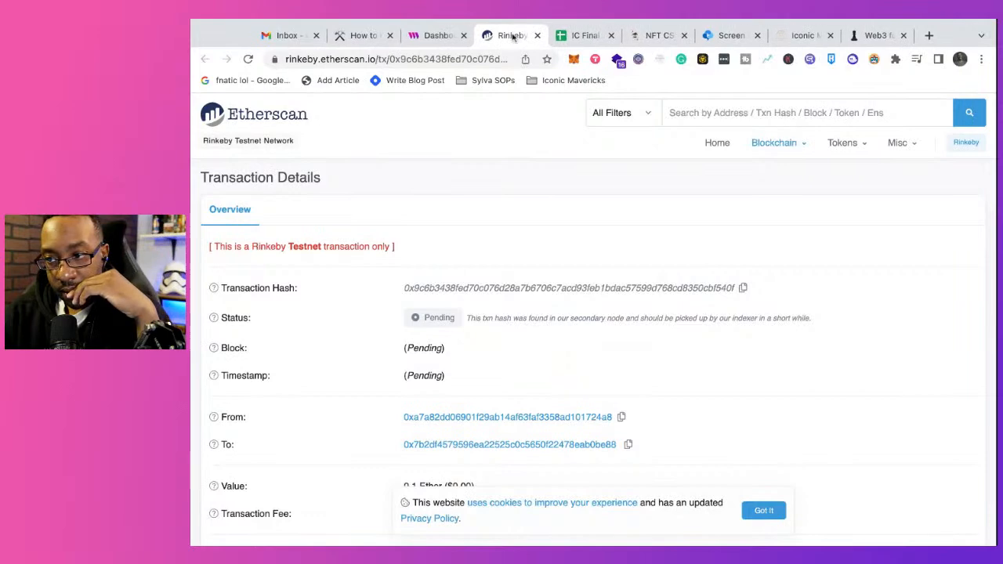
click(439, 36)
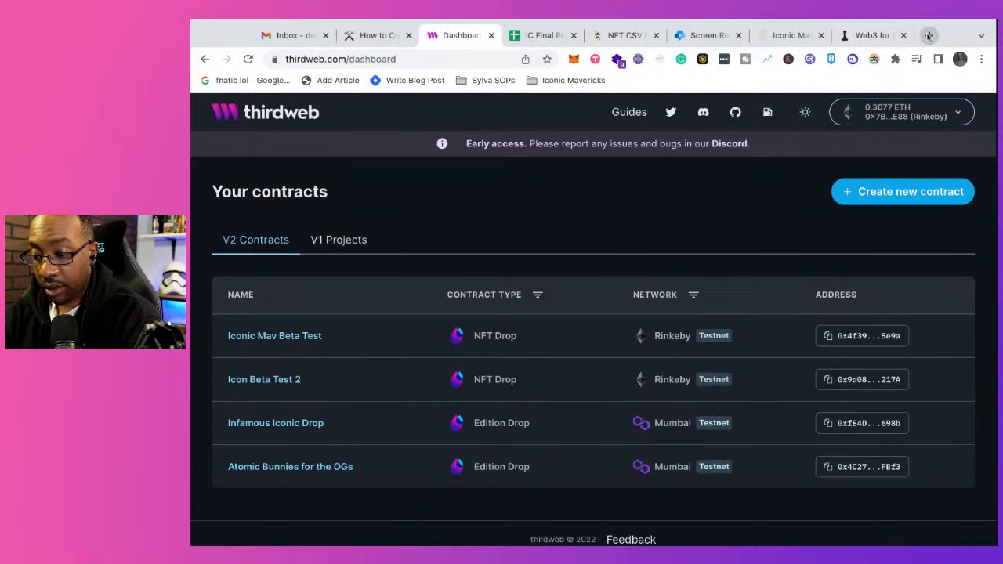
Step: Open thirdweb.com in a new browser tab, place it directly after the dashboard tab, and select its web address
click(929, 35)
text(thirdweb.com)
key(Return)
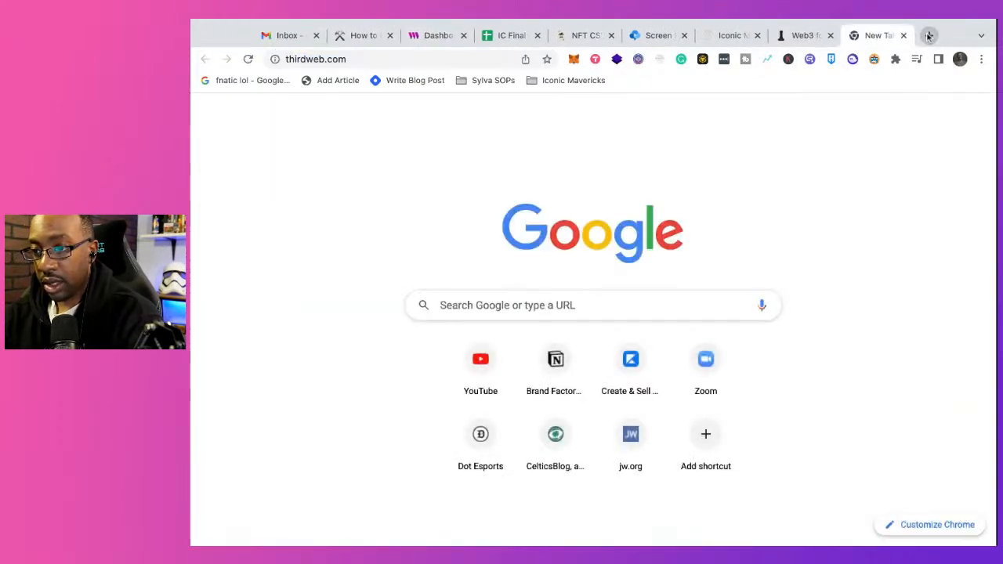
drag(887, 39, 505, 39)
click(431, 62)
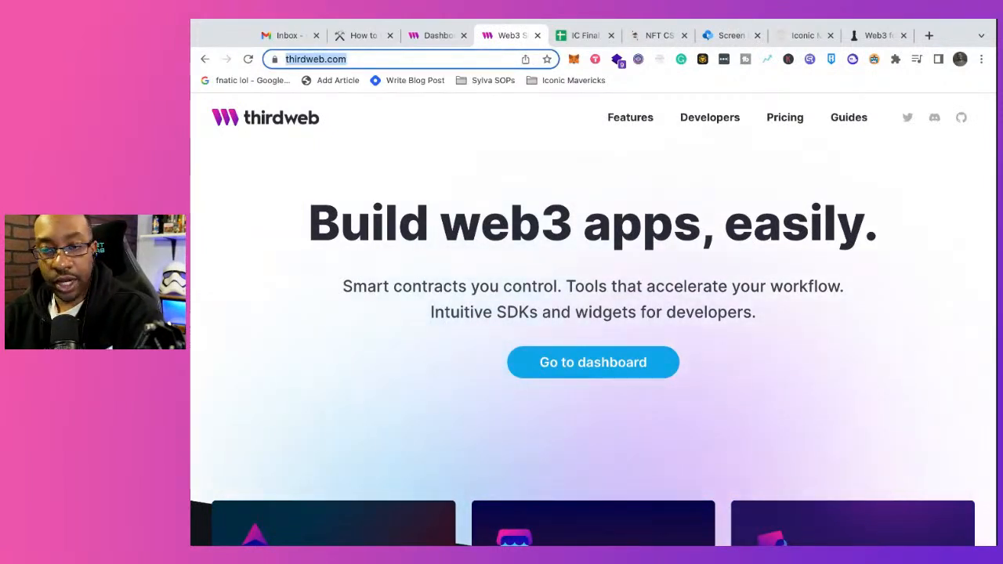
key(super+Tab)
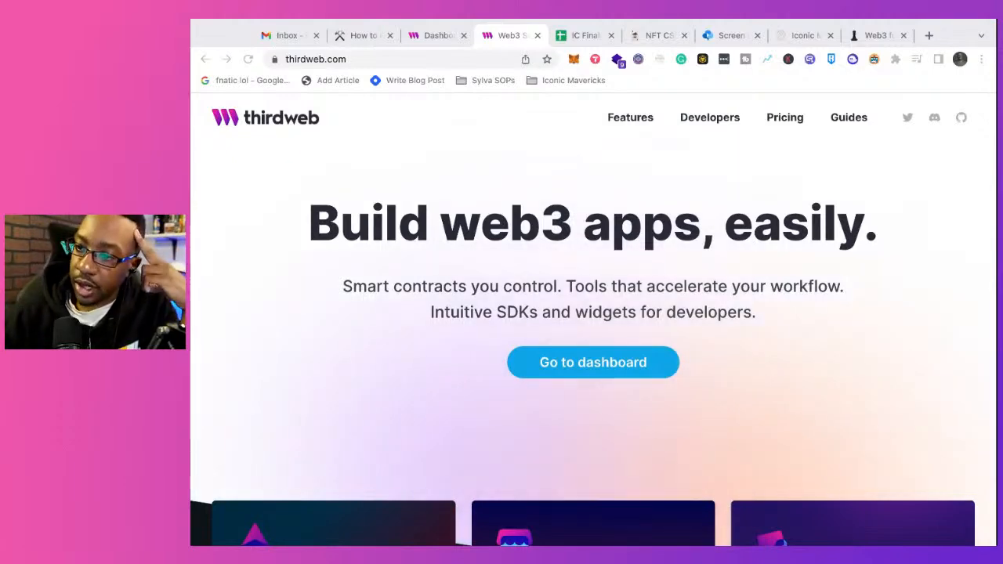
Step: Look through the thirdweb homepage, from the NFTs, Marketplaces, Tokens, Packs, Drops and Splits cards to the use-case examples
scroll(340, 377, down, 3)
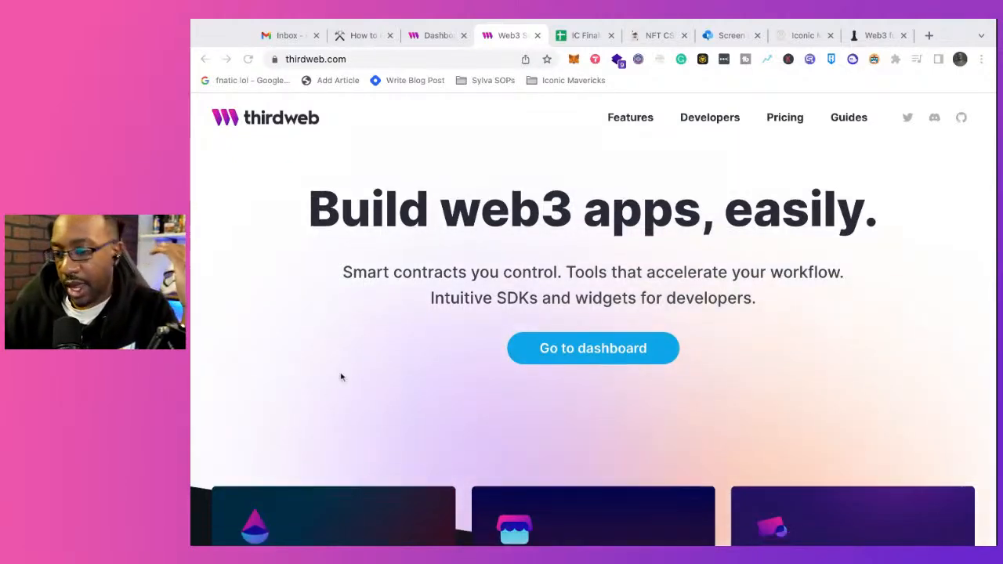
scroll(341, 377, down, 2)
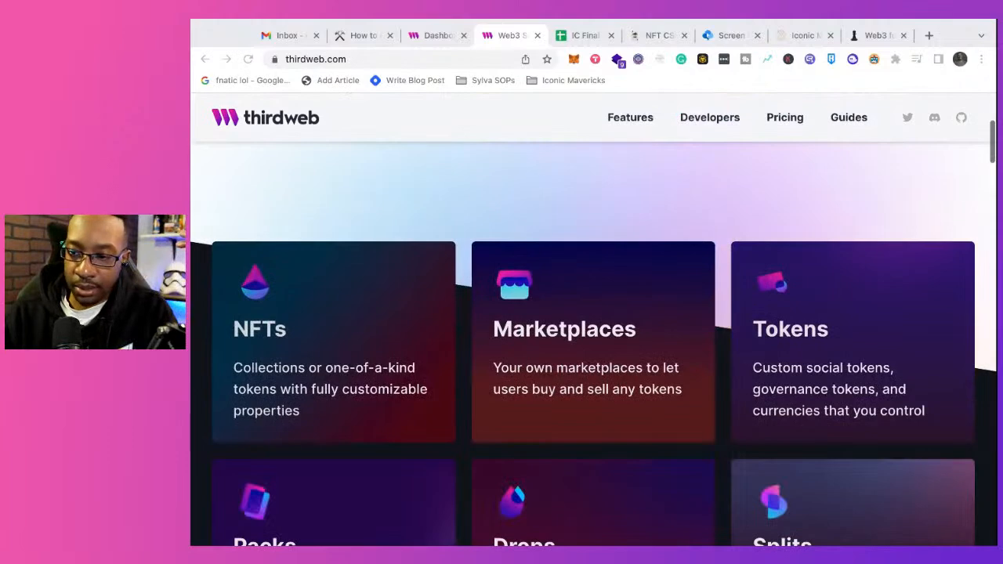
scroll(342, 347, down, 2)
scroll(593, 329, down, 2)
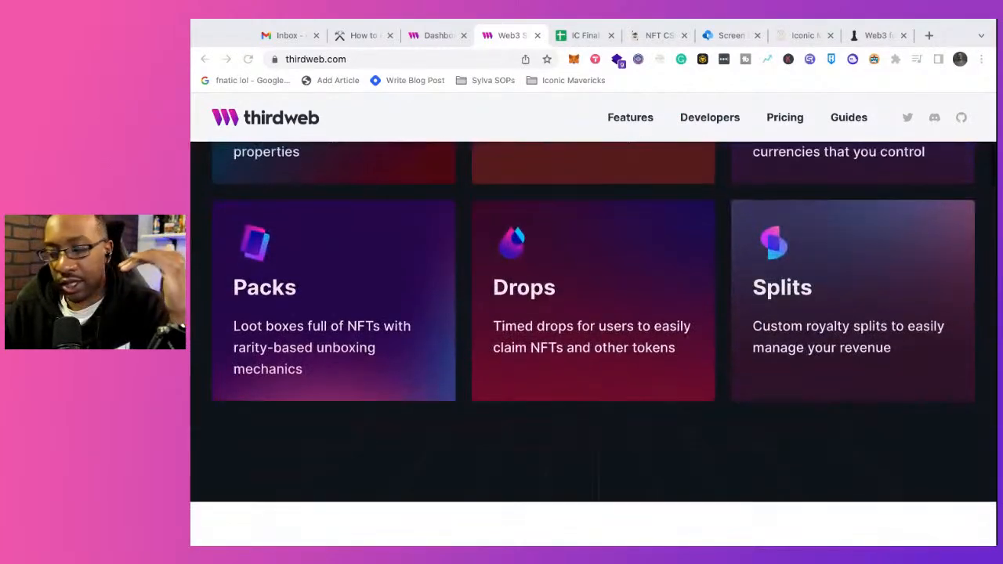
scroll(593, 329, down, 3)
scroll(593, 330, down, 5)
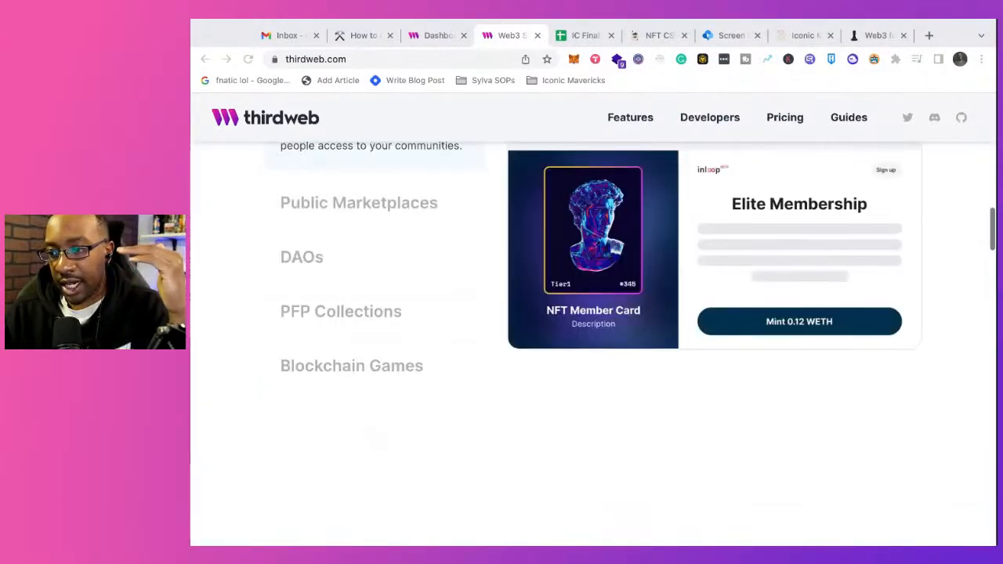
scroll(341, 318, up, 1)
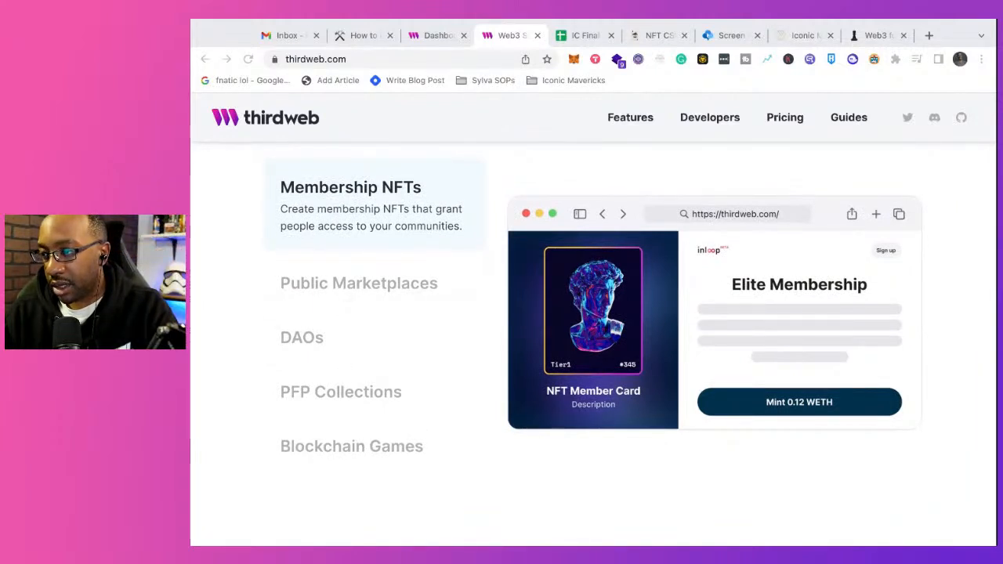
Step: Preview the Public Marketplaces, DAOs, PFP Collections and Blockchain Games examples, then glance at the dashboard and return to the thirdweb homepage
click(353, 285)
click(350, 326)
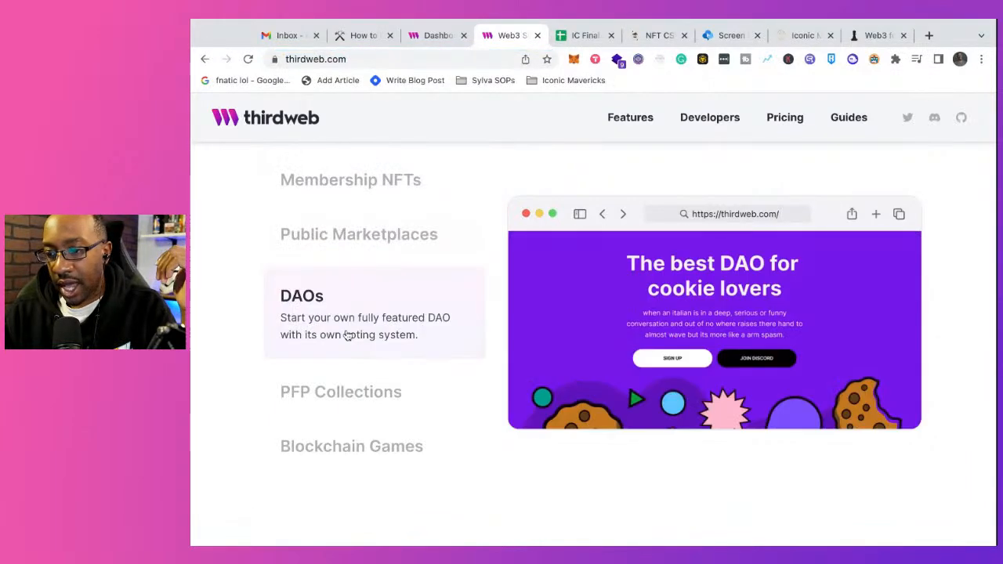
click(389, 390)
click(395, 436)
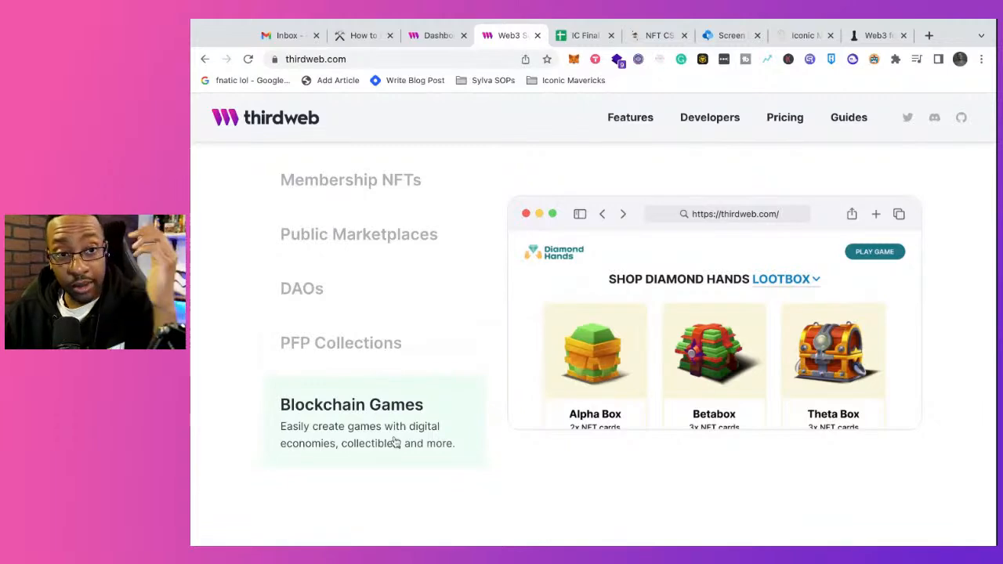
scroll(544, 372, up, 10)
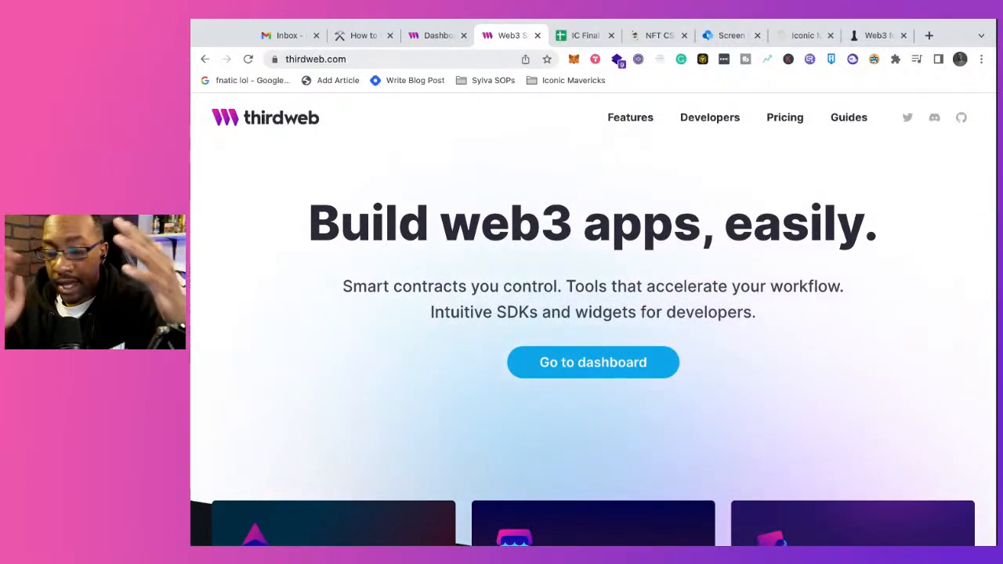
click(438, 39)
click(492, 38)
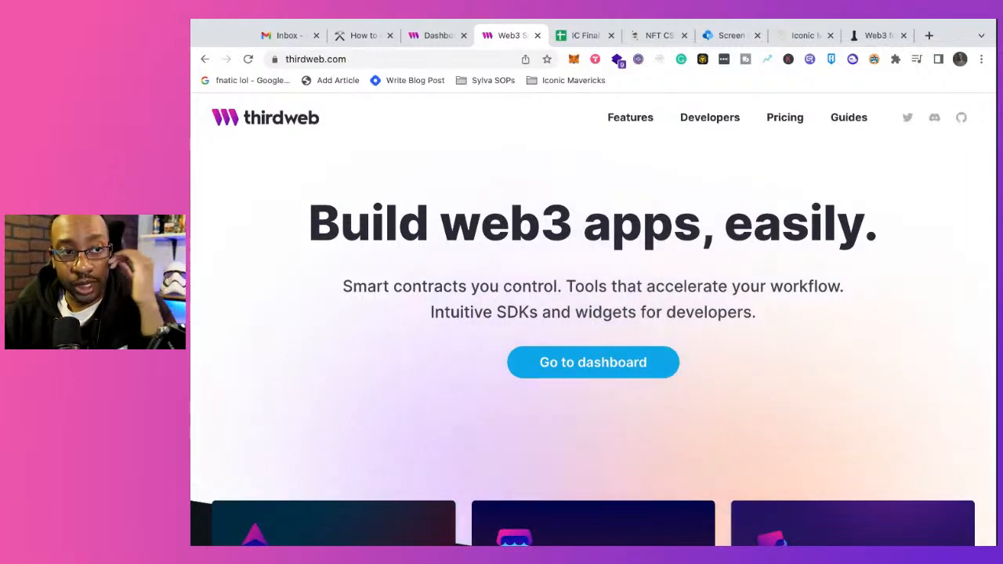
Step: From the thirdweb dashboard, start a new contract on the Rinkeby testnet for releasing a drop, of the NFT Drop type
click(429, 37)
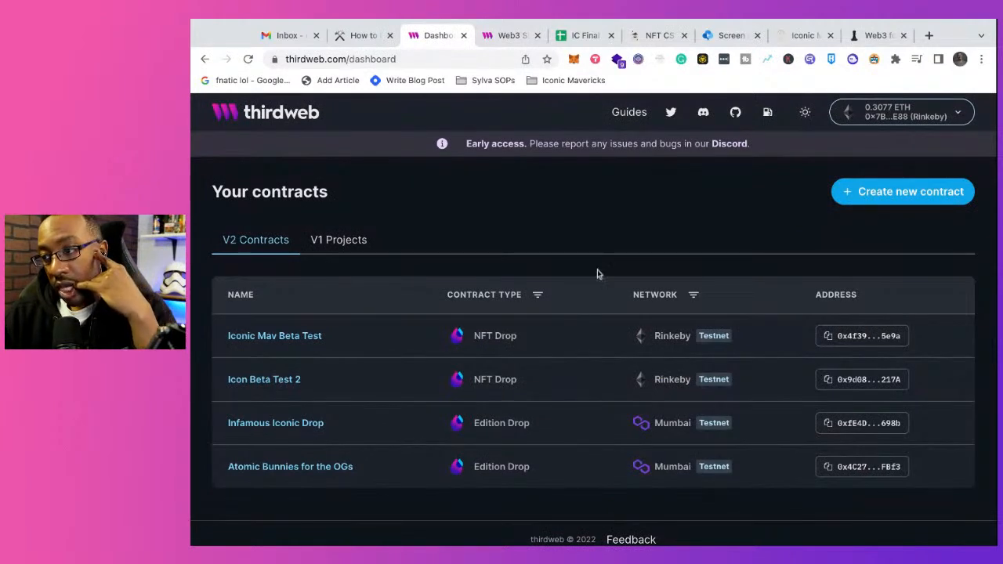
scroll(580, 298, down, 1)
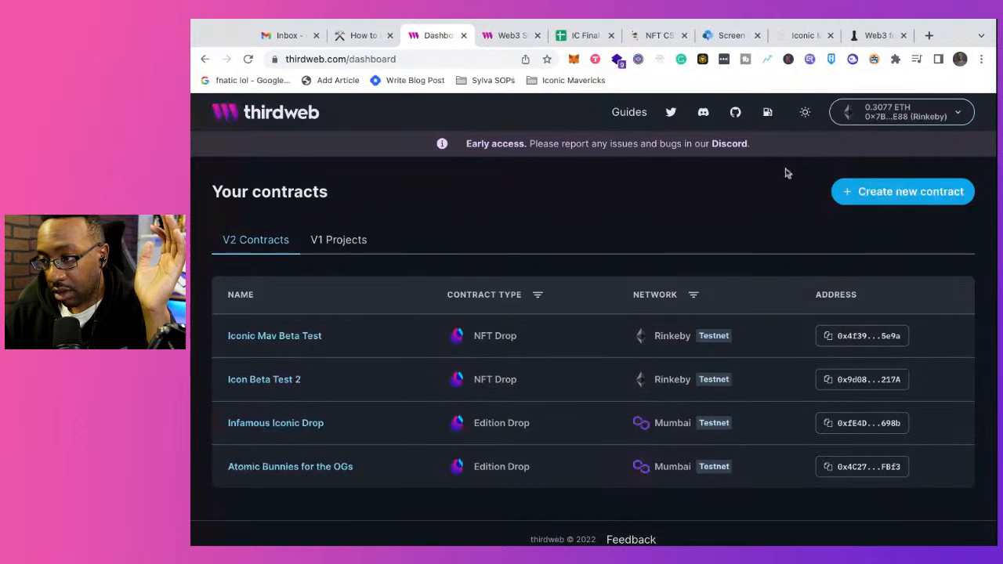
click(855, 199)
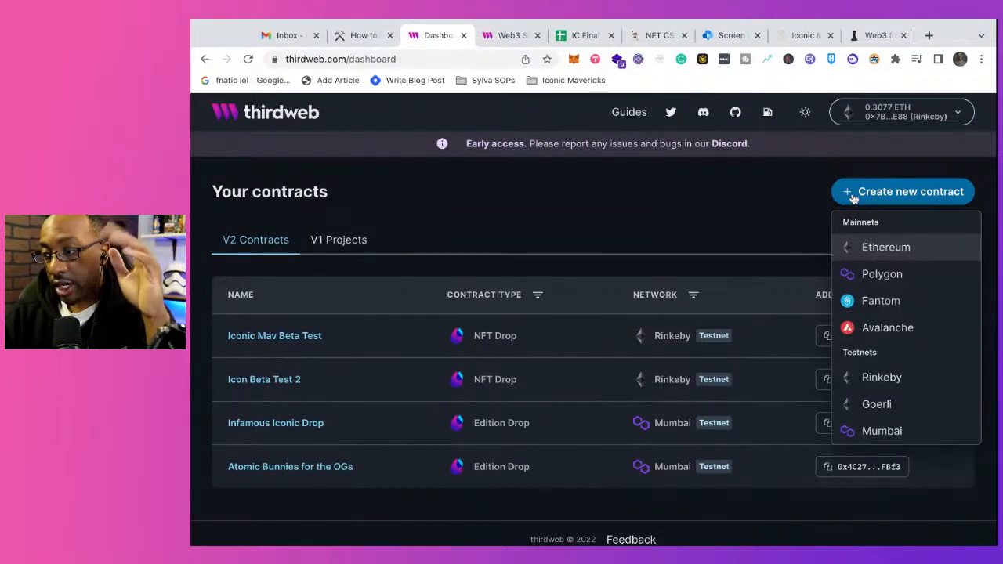
click(878, 378)
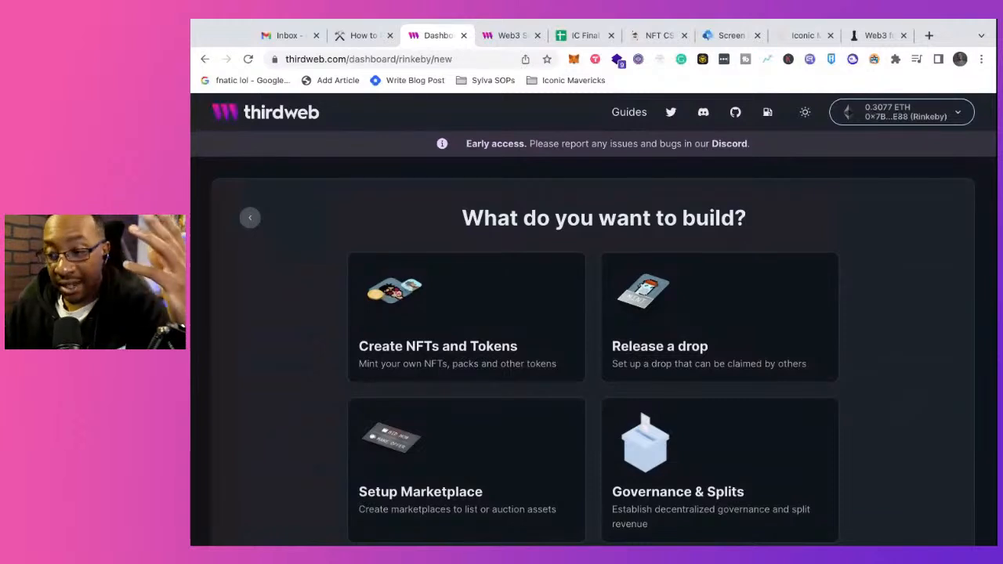
scroll(813, 394, down, 1)
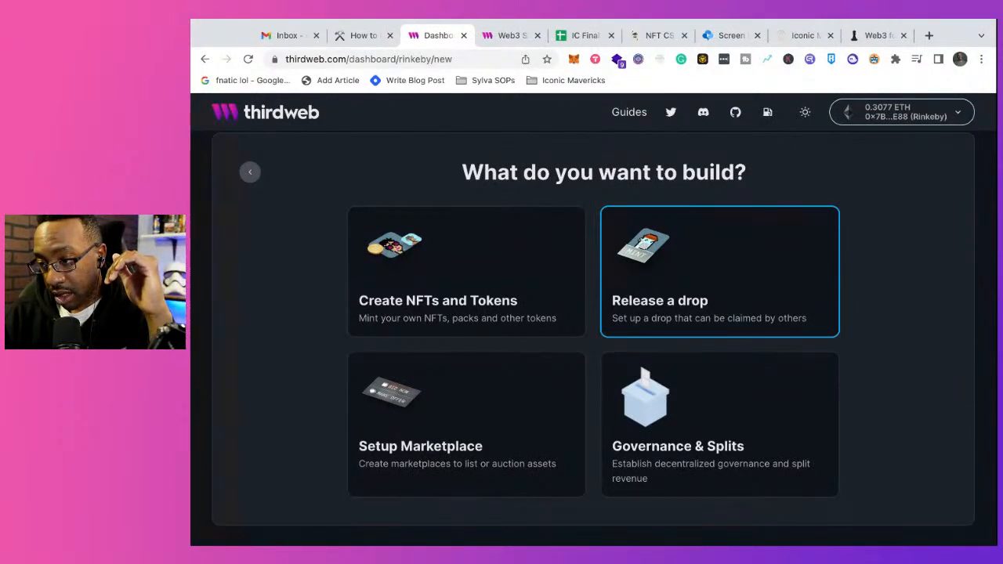
click(720, 298)
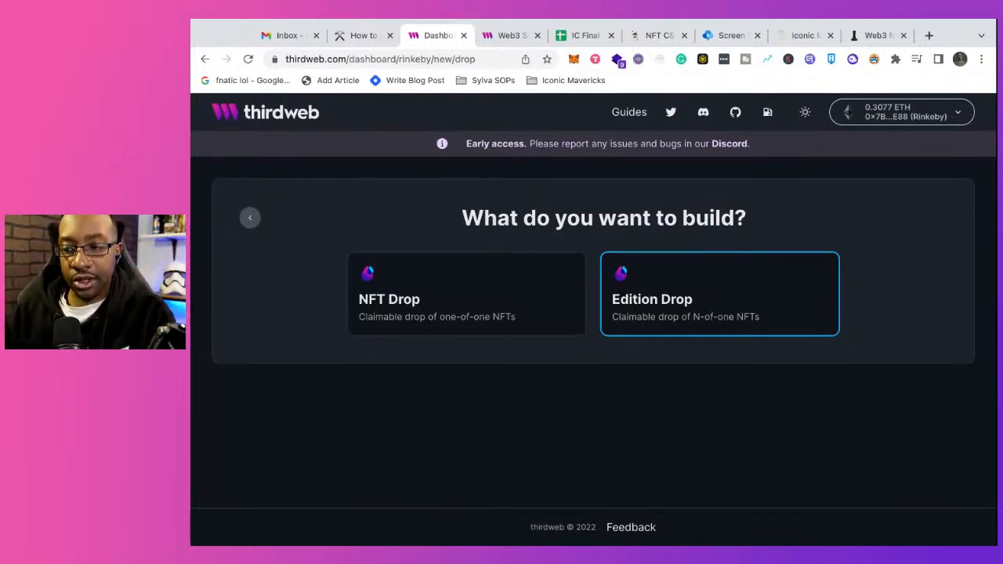
click(487, 273)
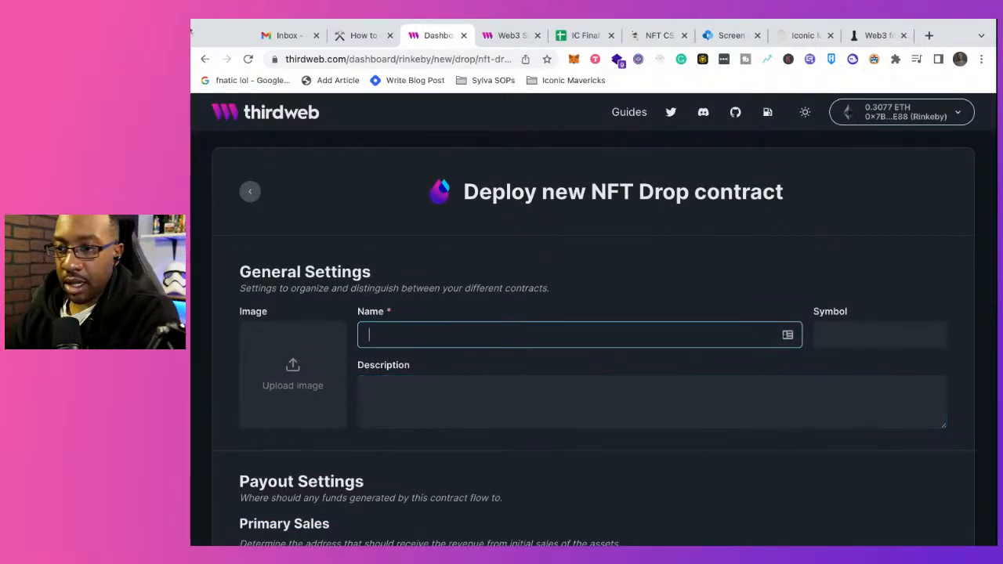
Step: Add the picture of the dark figure with glowing eyes as the contract's image, then restore the browser window's width
drag(191, 35, 298, 40)
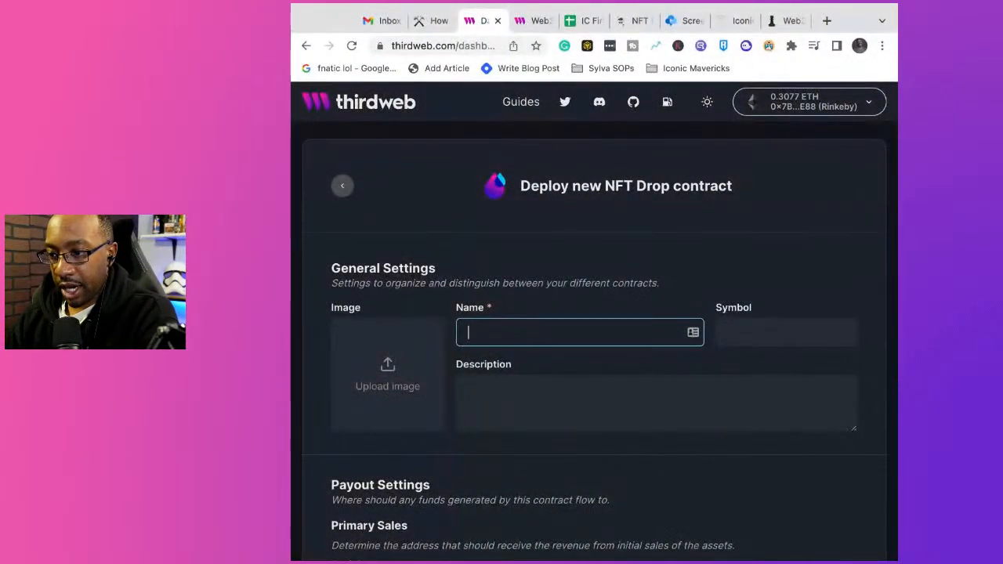
drag(267, 227, 387, 375)
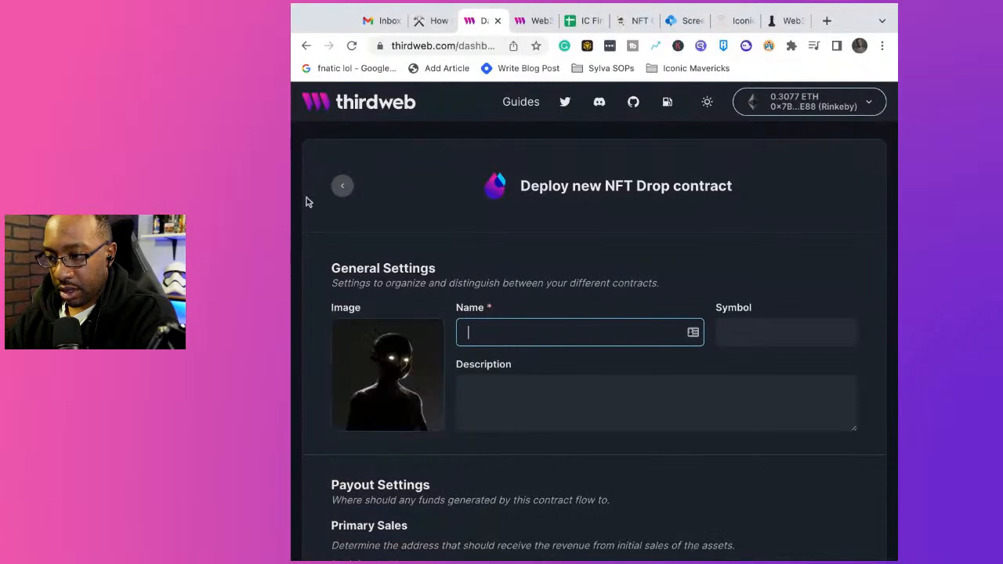
drag(291, 195, 191, 197)
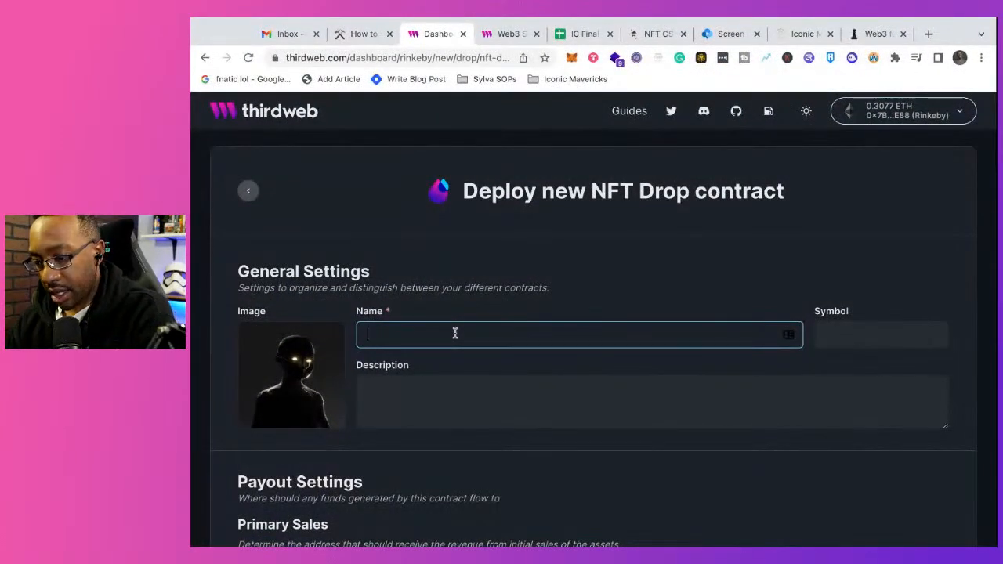
Step: Name the contract "IC Final Beta Drop" and give it the symbol "$ICBetaFinal"
text(IC )
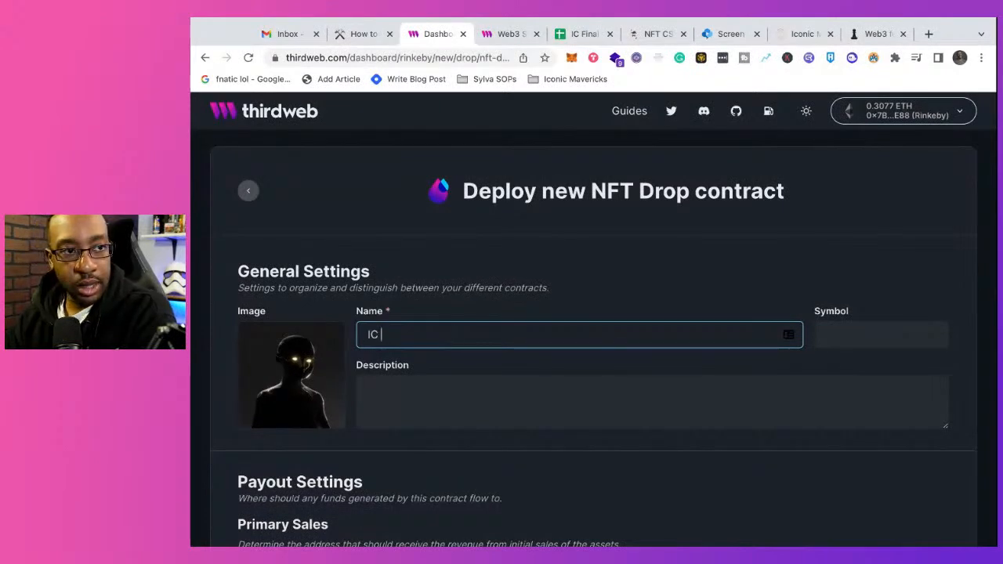
text(Final Beta)
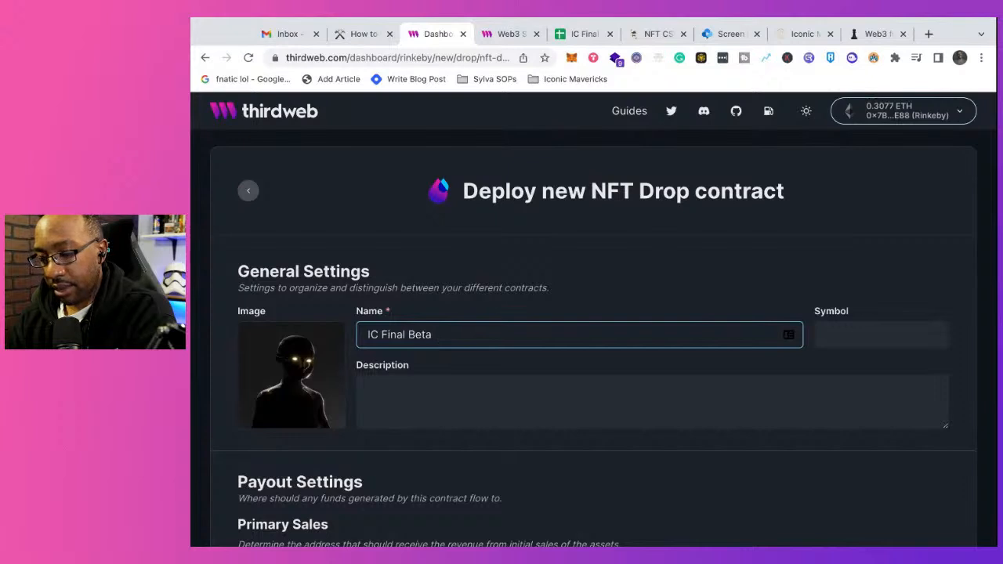
text( Drop)
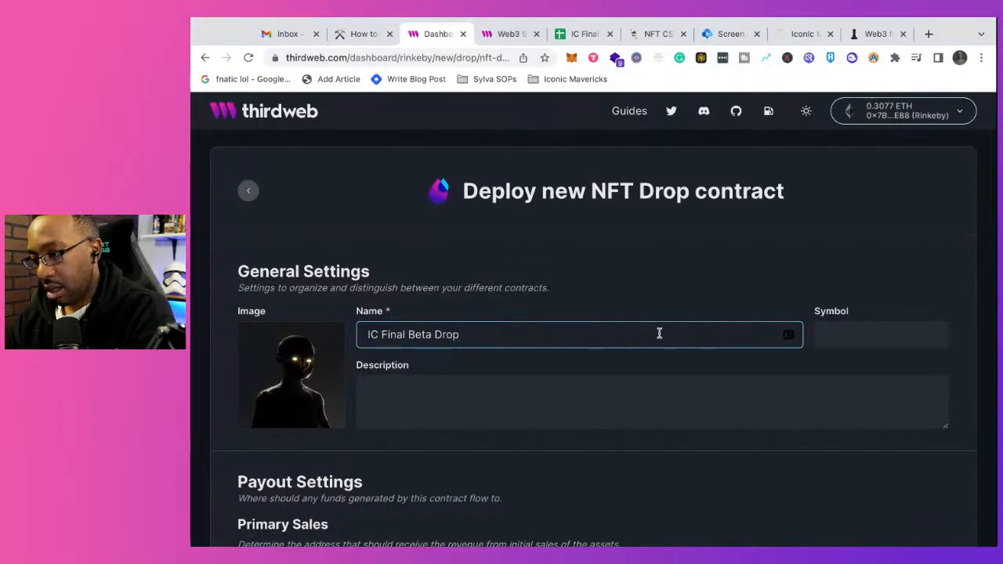
click(852, 332)
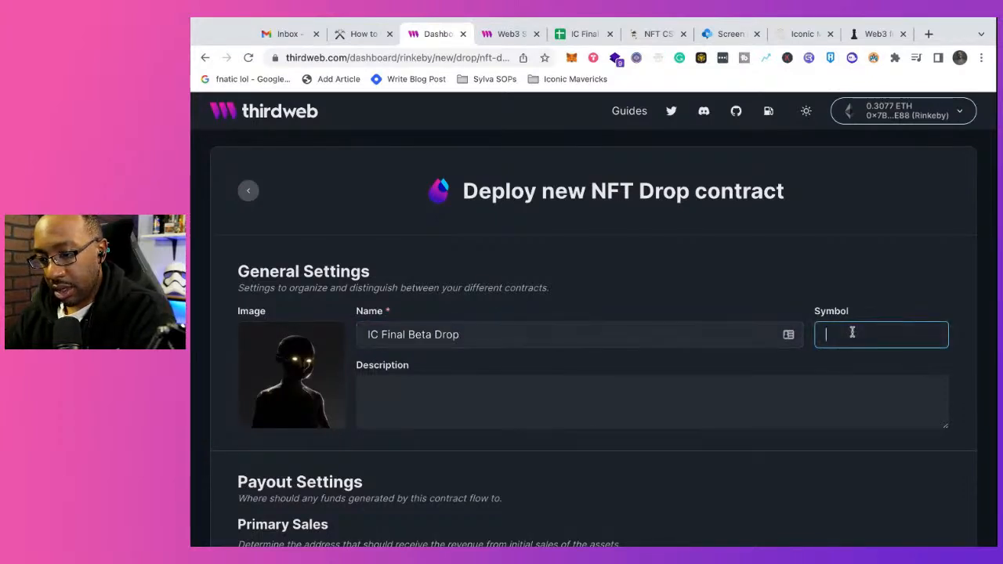
text($IC)
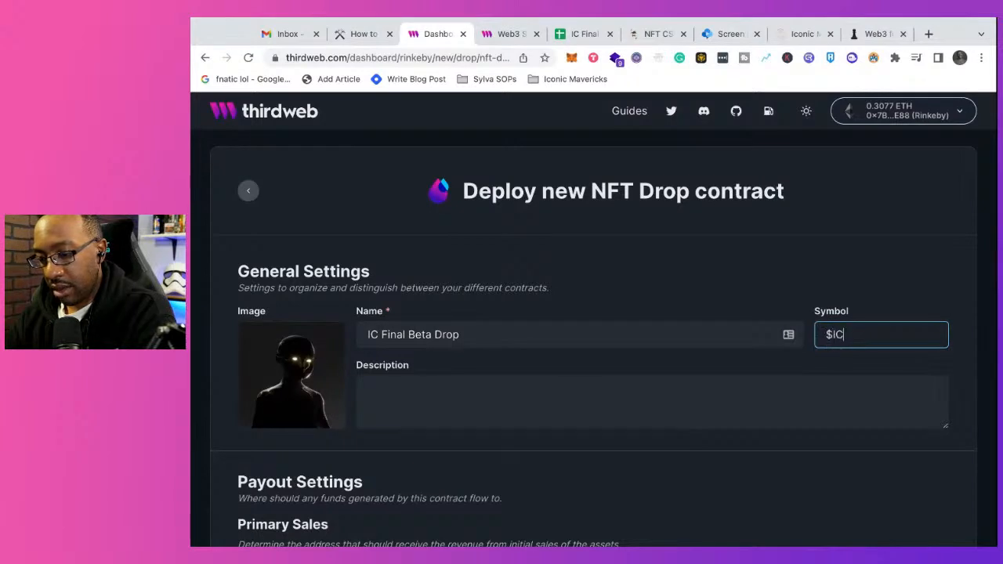
text(BetaFinal)
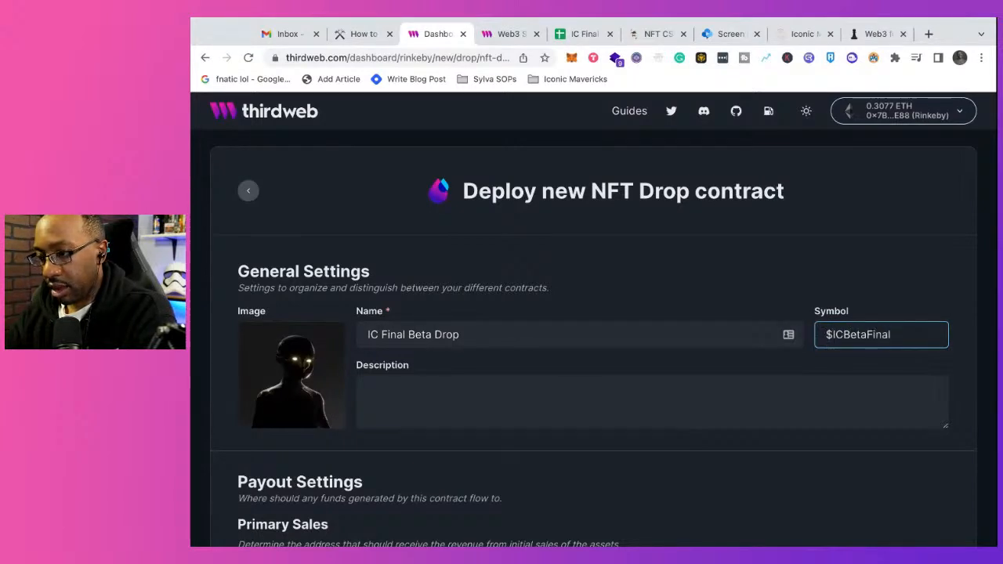
Step: Enter "Best NFT Drop in the world!" as the contract's description
click(562, 403)
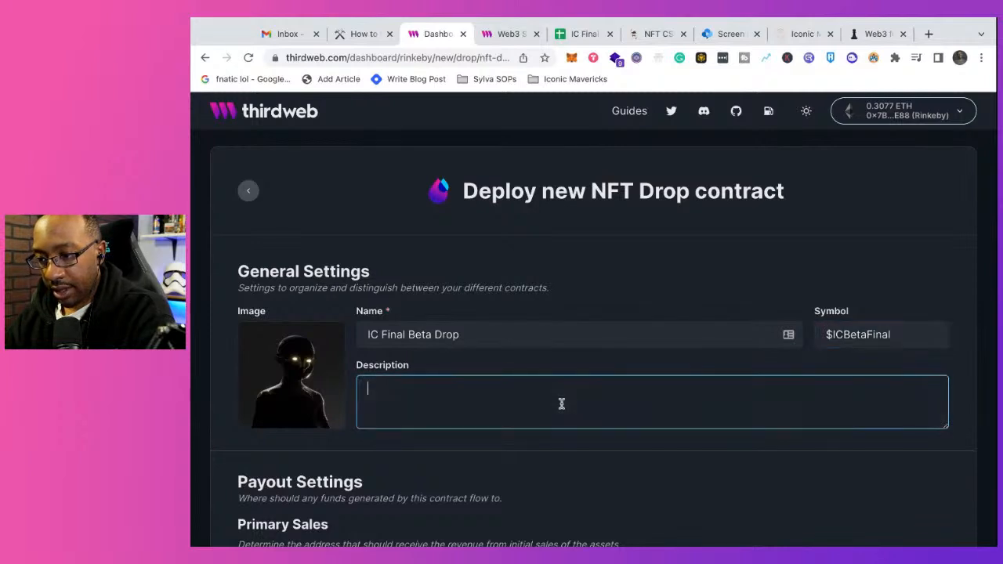
text(Best )
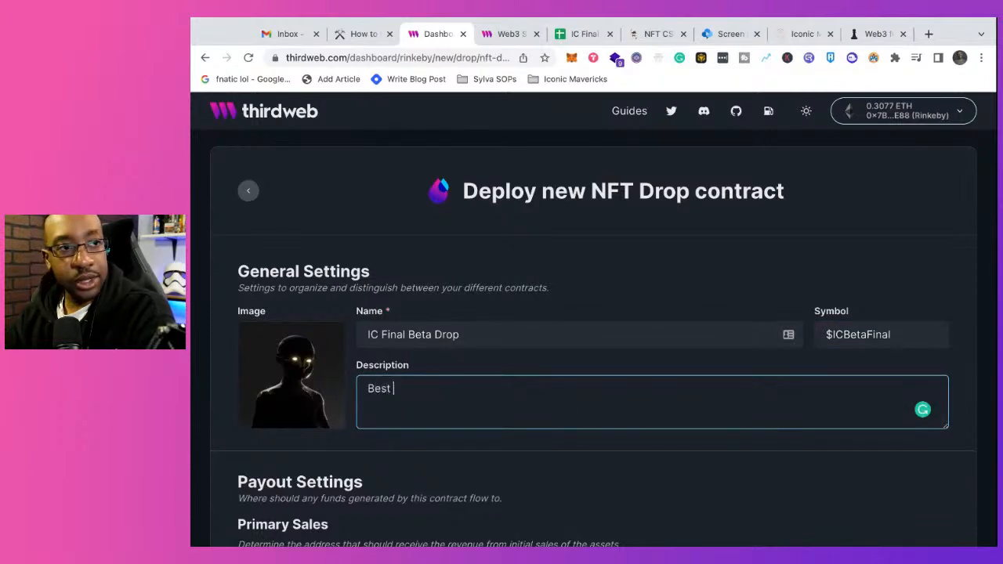
text(NFT )
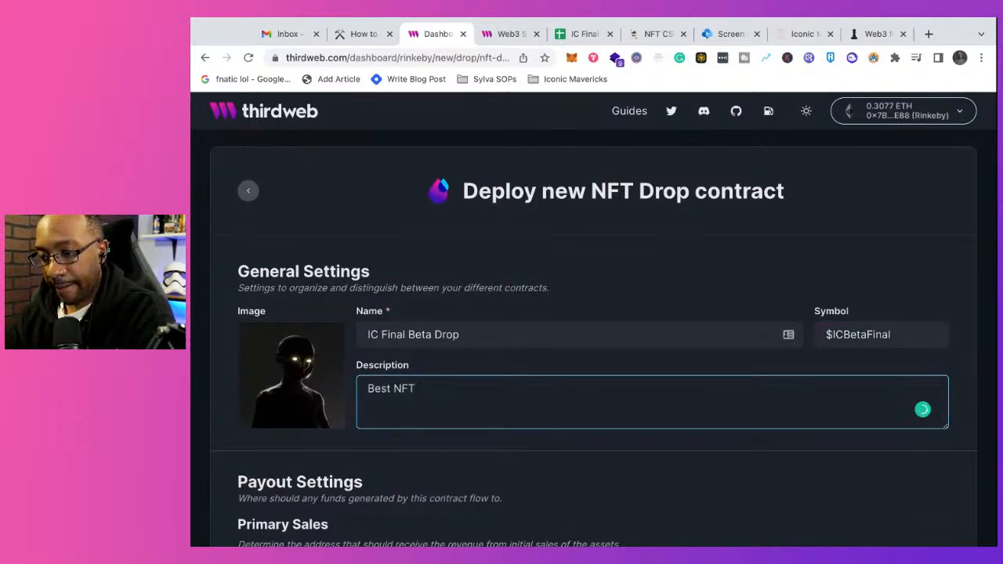
text(Drop )
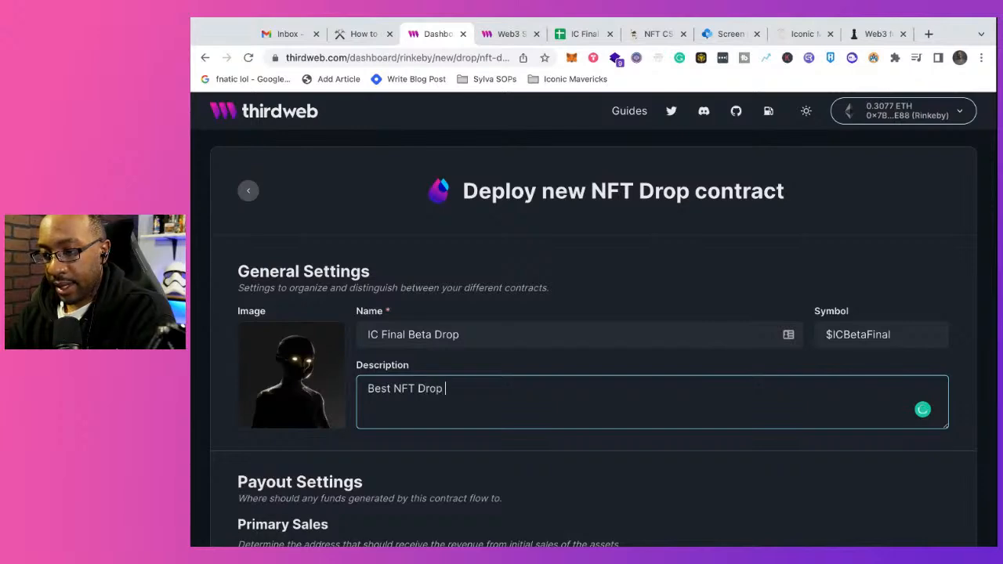
text(in the world!)
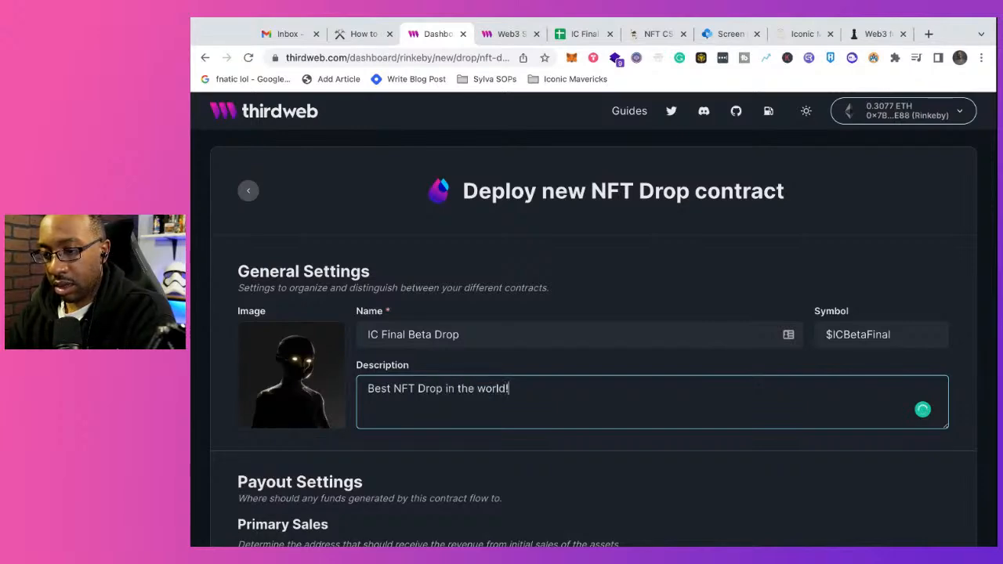
Step: Set the royalties percentage to 10% in the payout settings and deploy the NFT Drop contract
scroll(540, 464, down, 3)
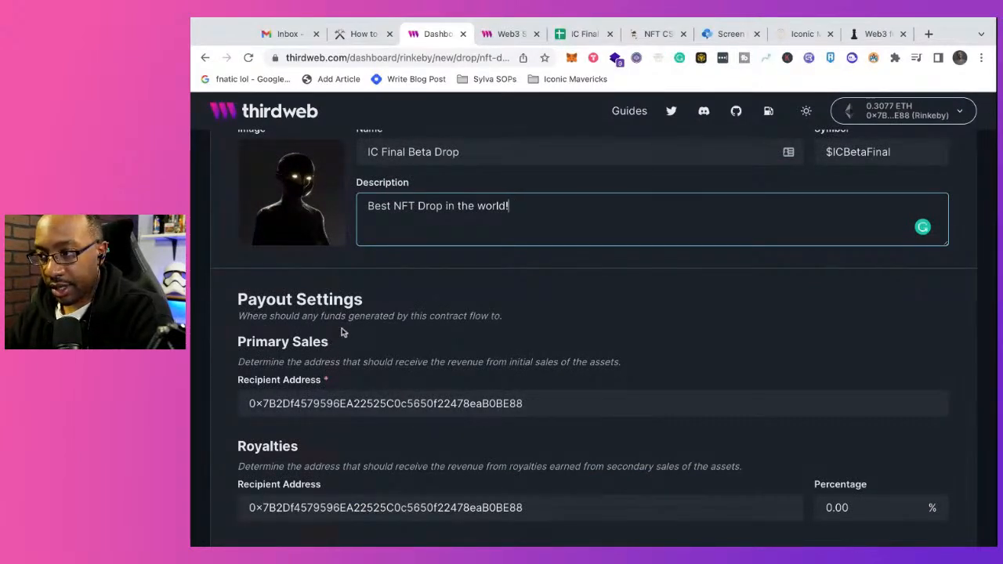
scroll(532, 421, down, 1)
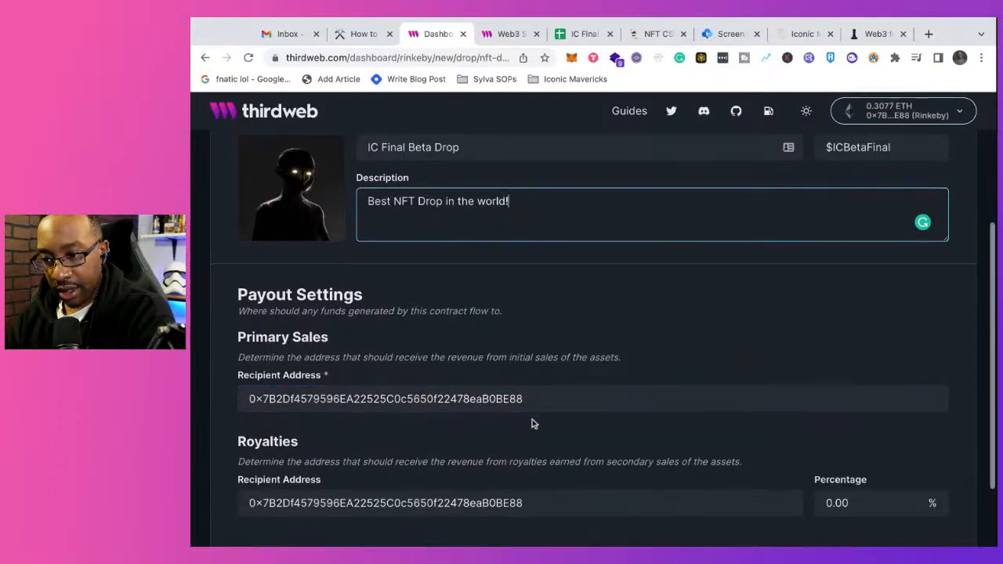
scroll(532, 423, down, 3)
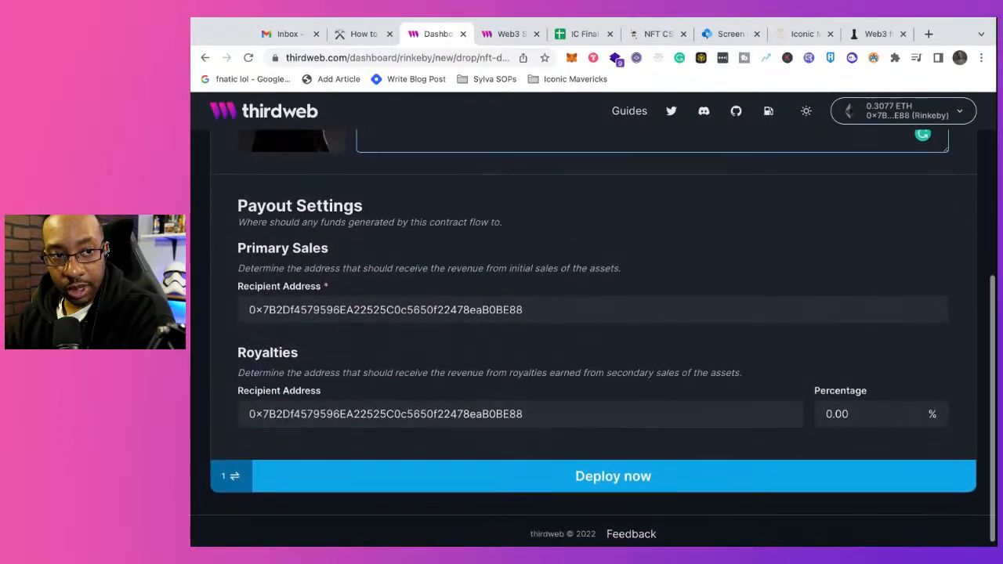
click(836, 408)
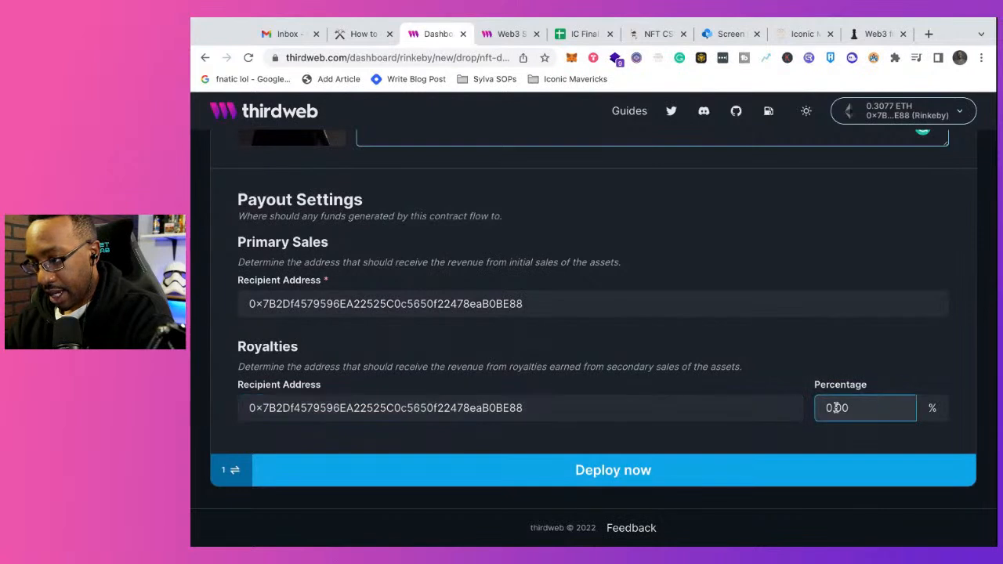
drag(836, 408, 767, 411)
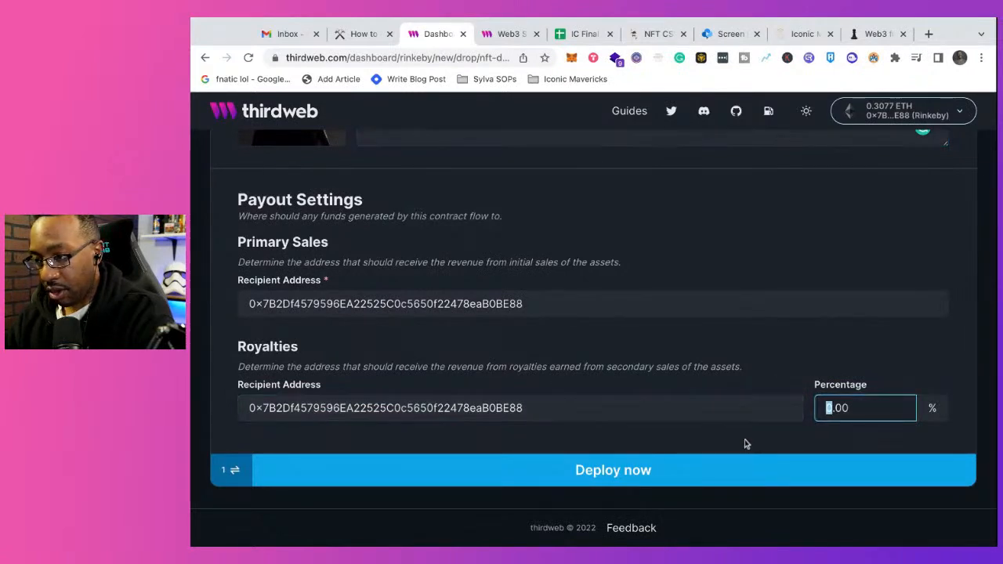
text(10)
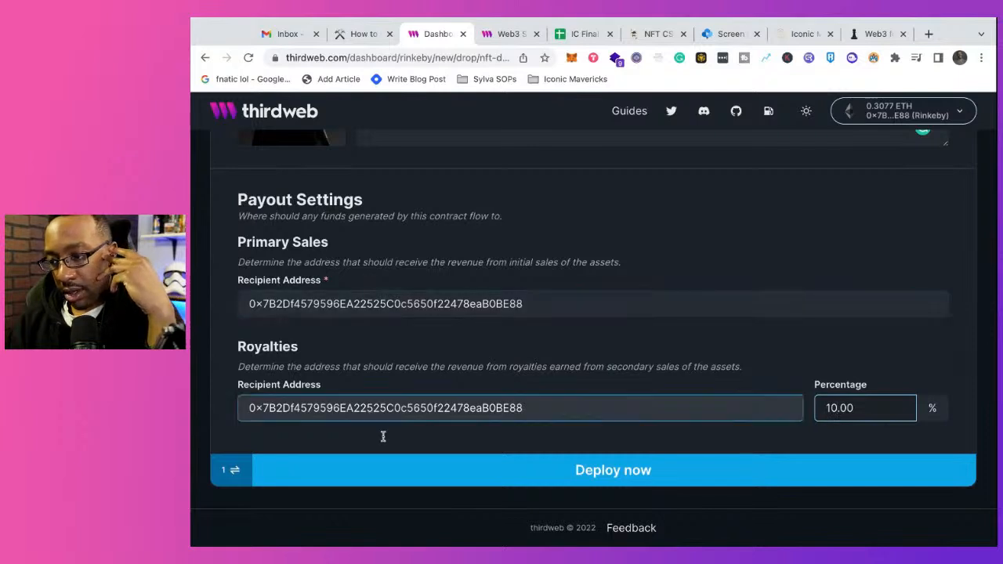
click(394, 468)
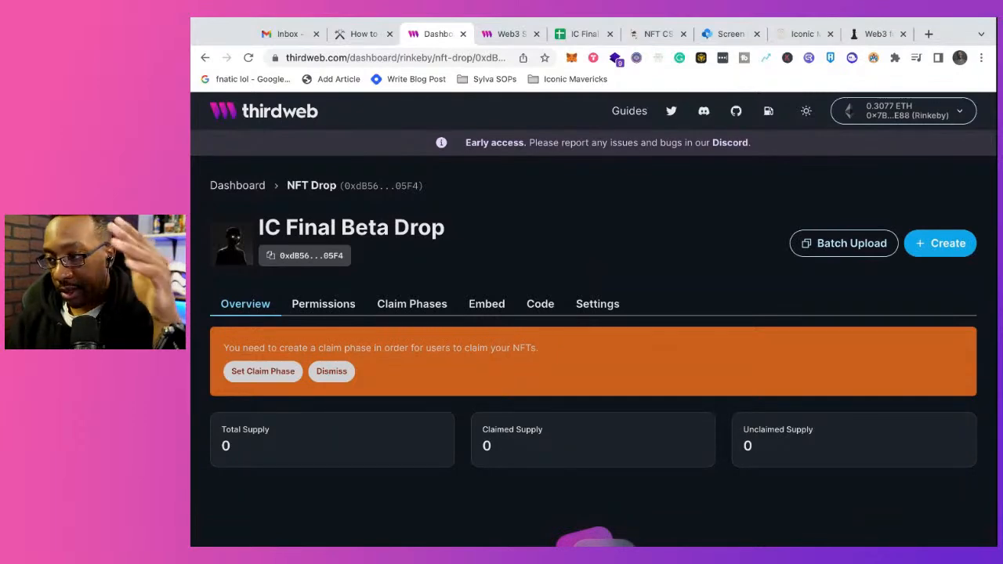
Step: Load the NFT images and metadata files into the drop's batch upload and review the listed tokens' images, names and properties
scroll(782, 422, down, 3)
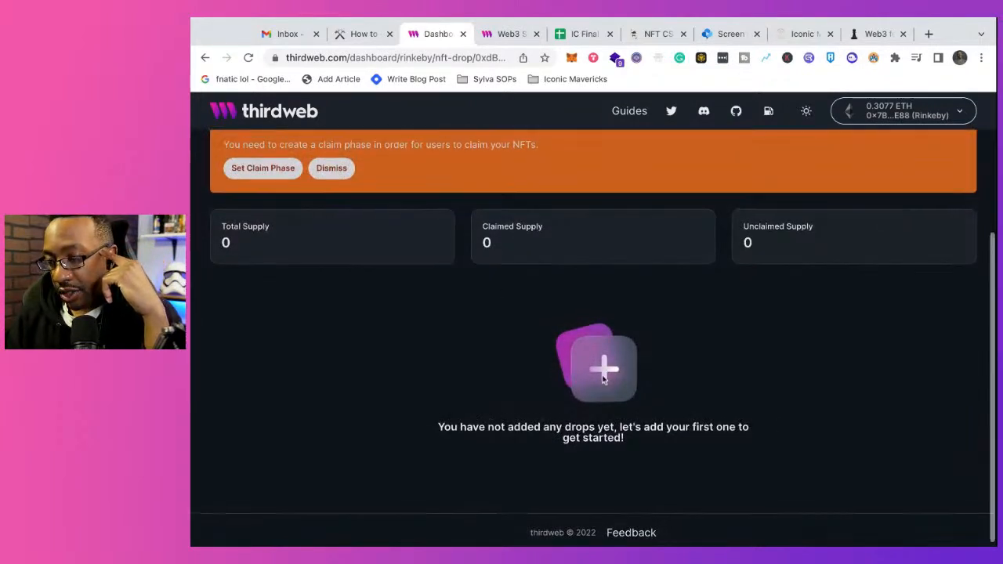
scroll(600, 379, up, 3)
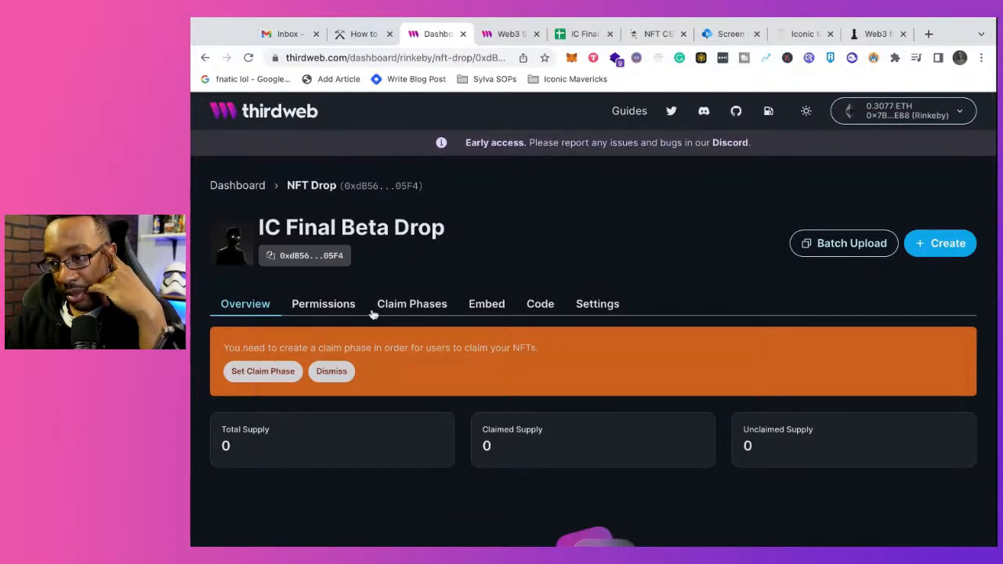
click(808, 247)
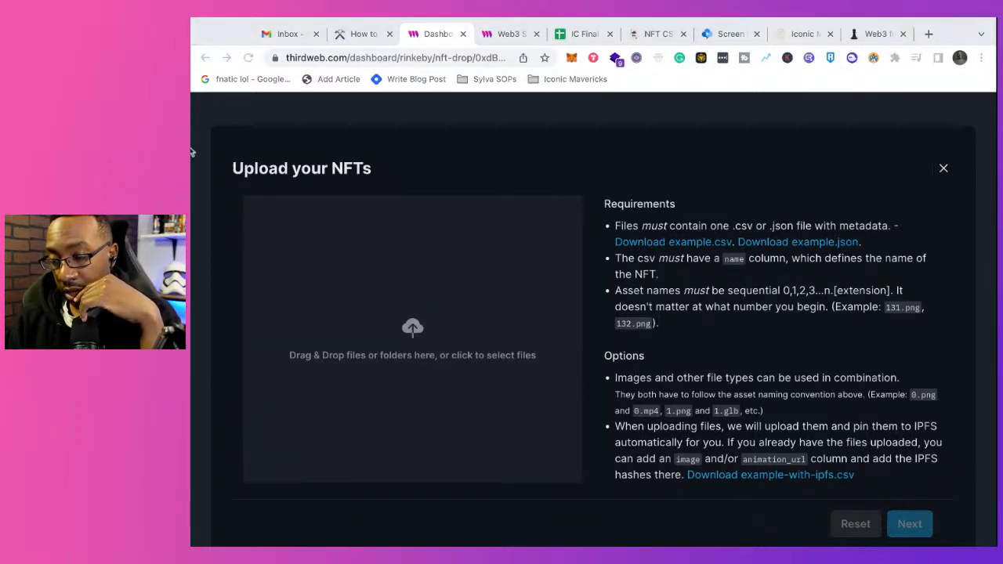
drag(192, 152, 413, 340)
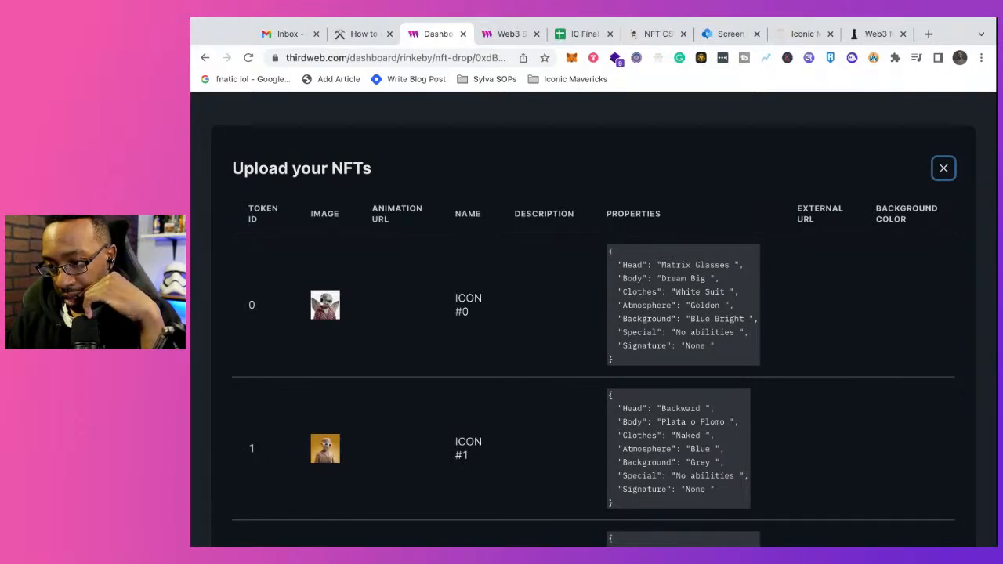
scroll(593, 320, down, 2)
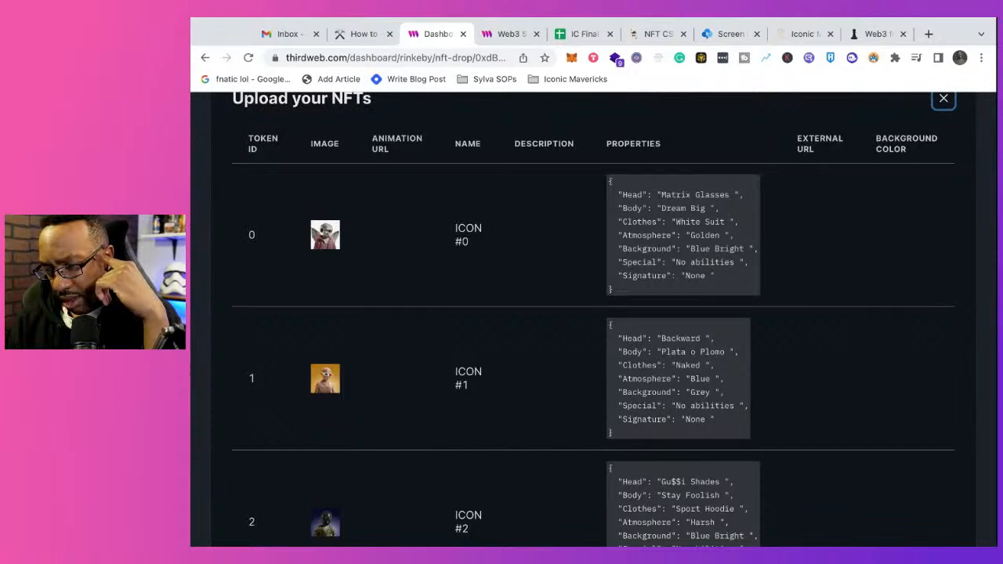
scroll(594, 321, up, 2)
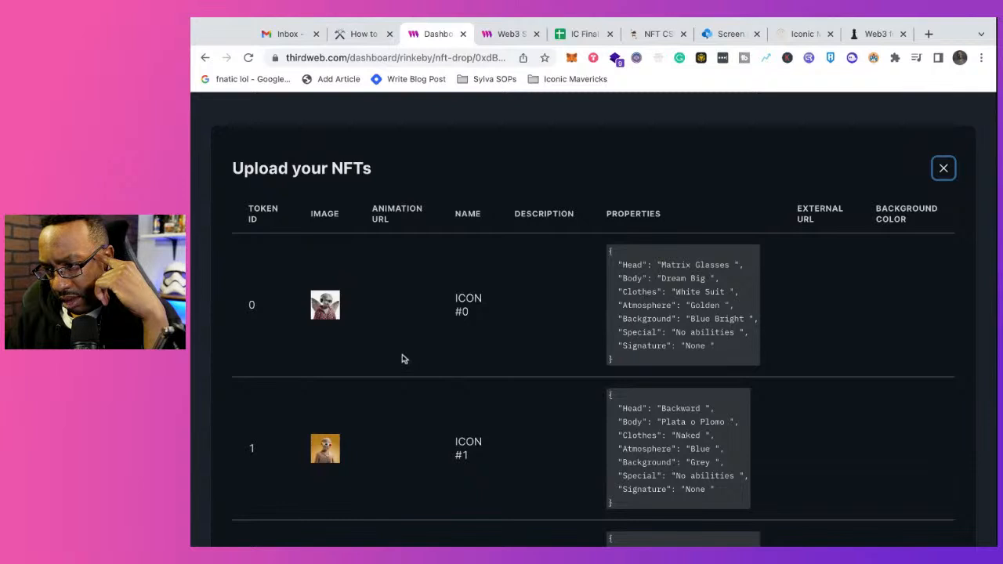
scroll(401, 359, down, 4)
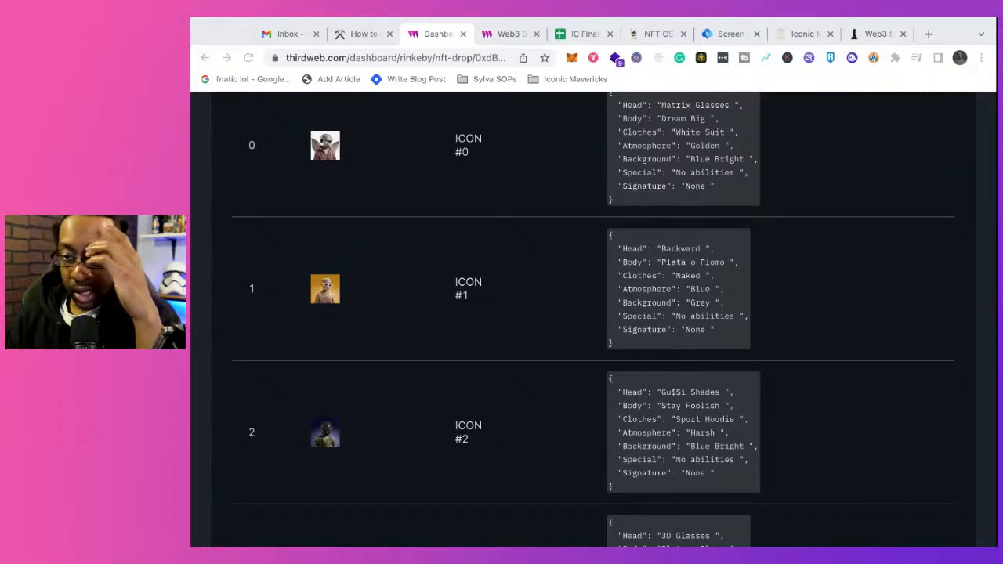
Step: Review the names, images and properties of the tokens listed for batch upload, and close the upload without submitting it
scroll(594, 314, up, 3)
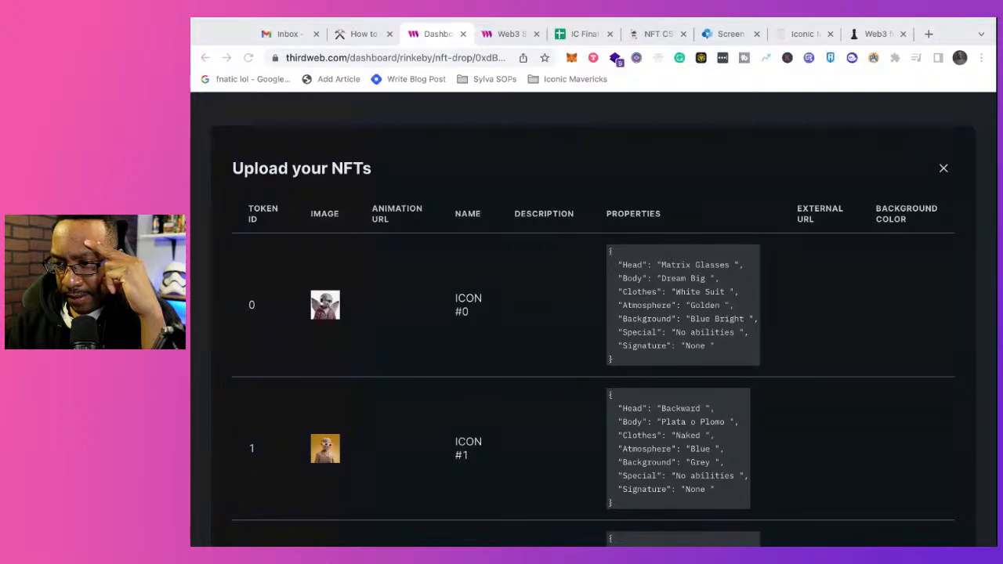
scroll(593, 320, down, 6)
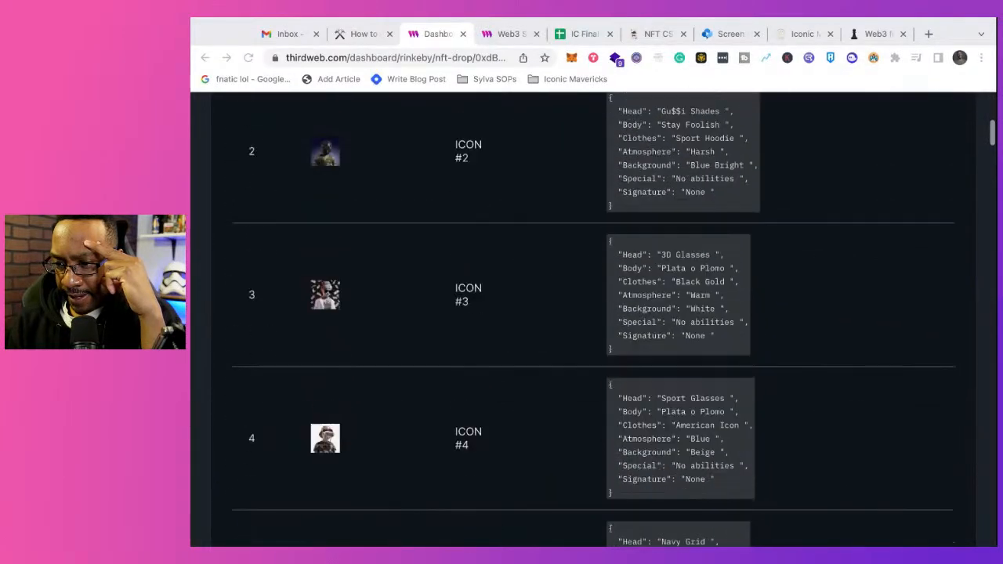
scroll(592, 321, down, 2)
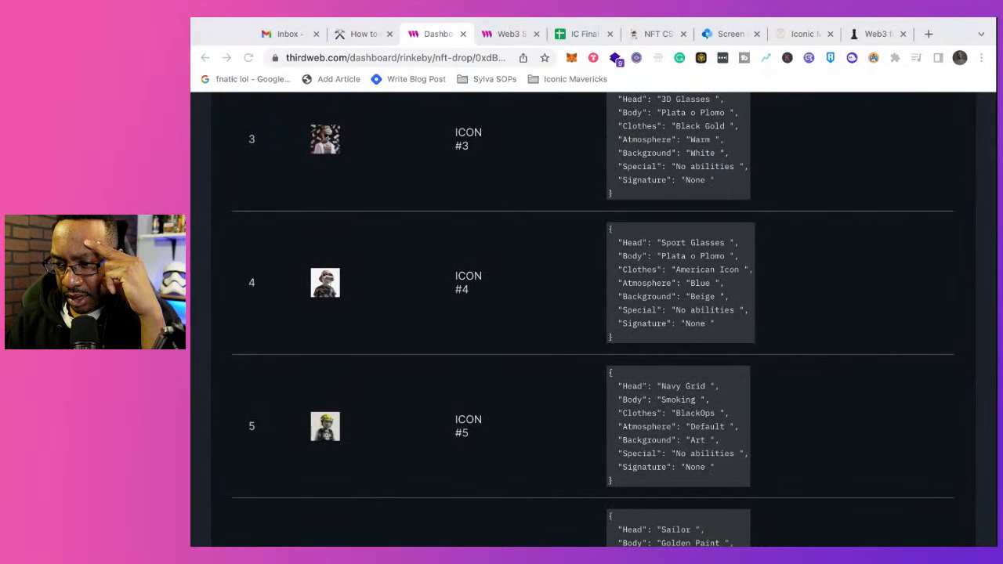
scroll(593, 314, up, 3)
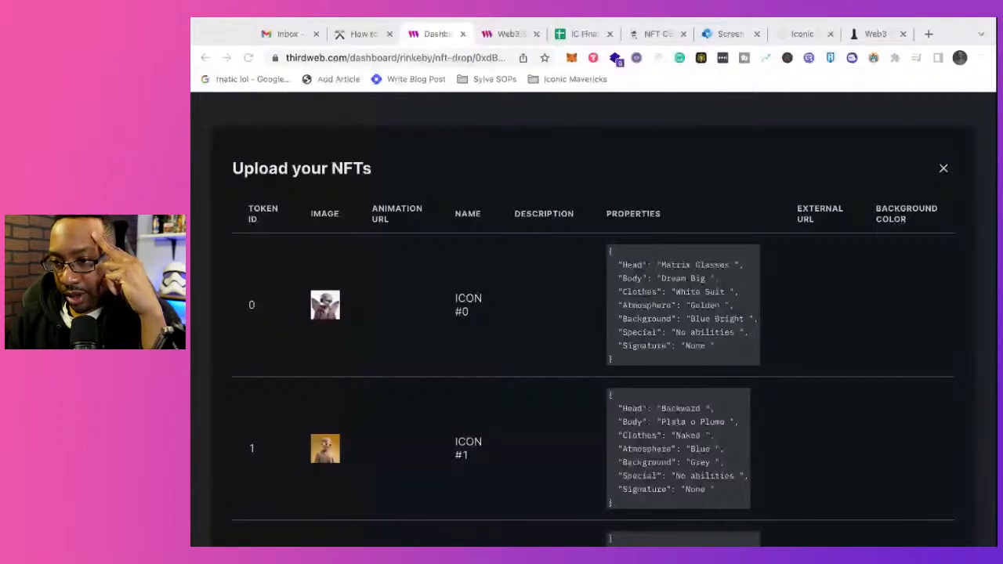
scroll(593, 319, down, 5)
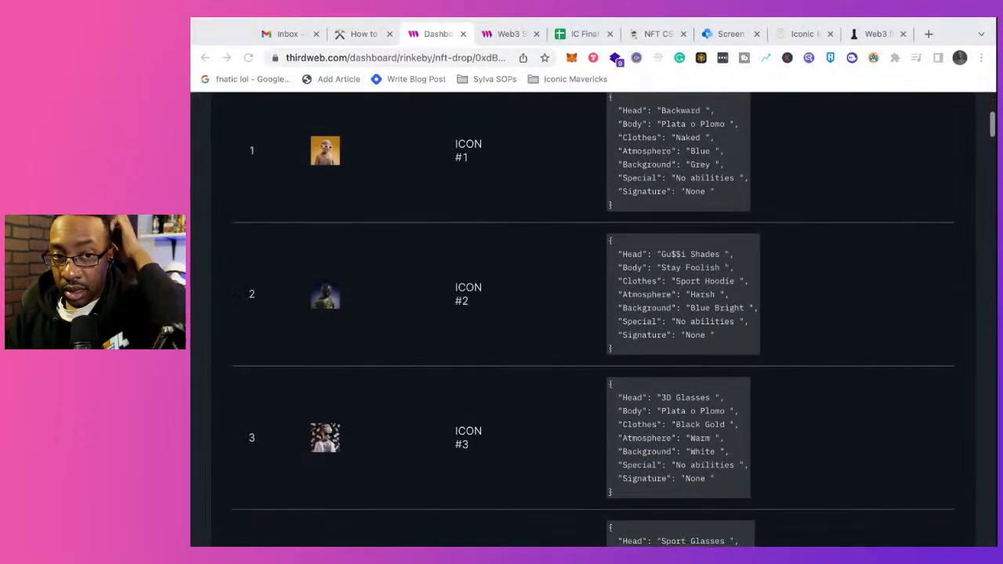
scroll(593, 319, down, 2)
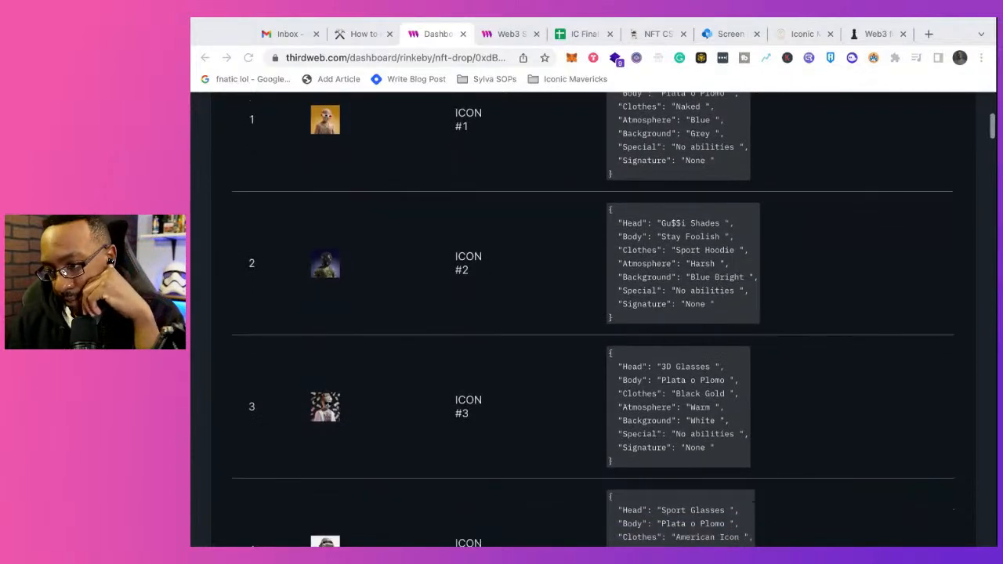
scroll(593, 319, down, 1)
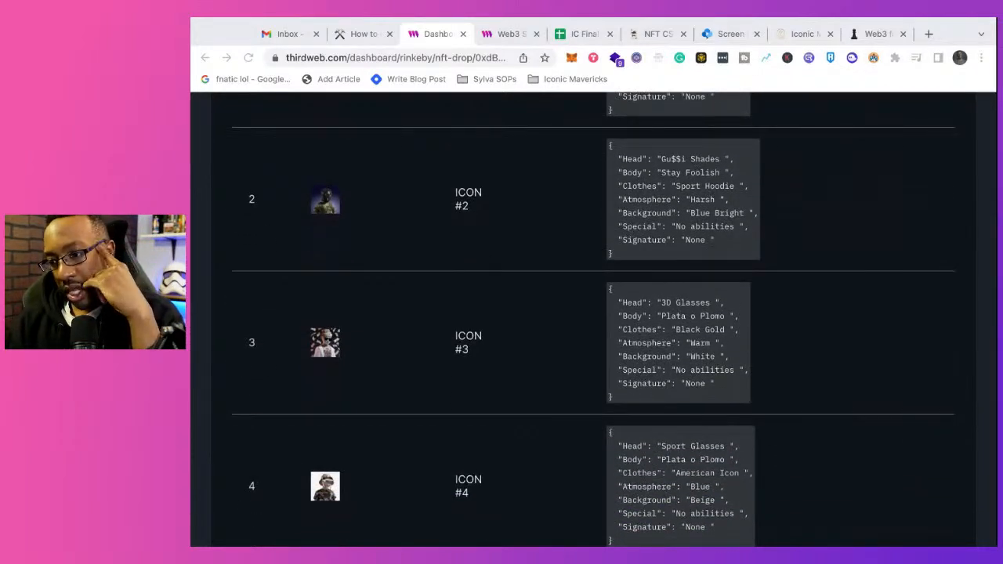
scroll(594, 319, down, 5)
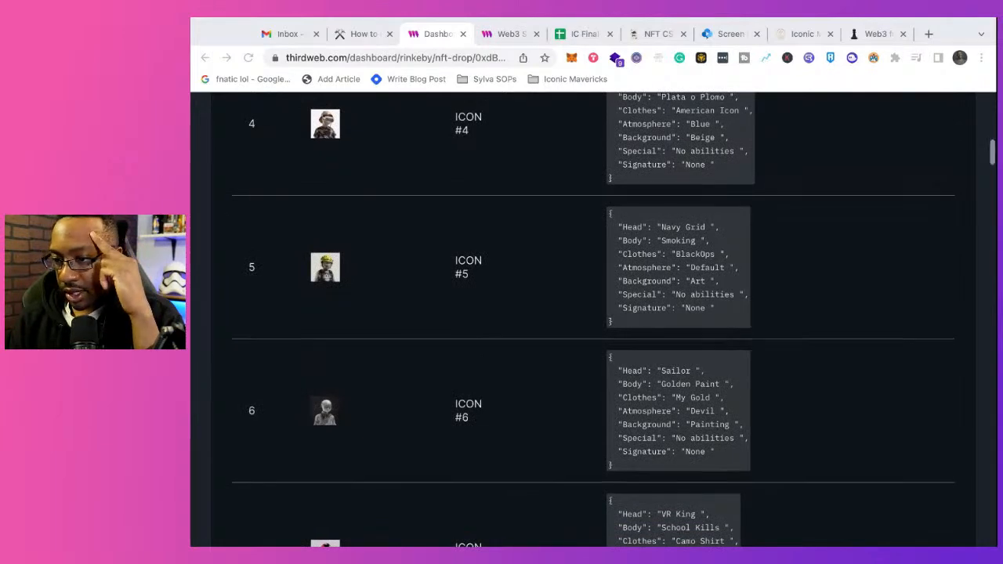
scroll(594, 319, up, 10)
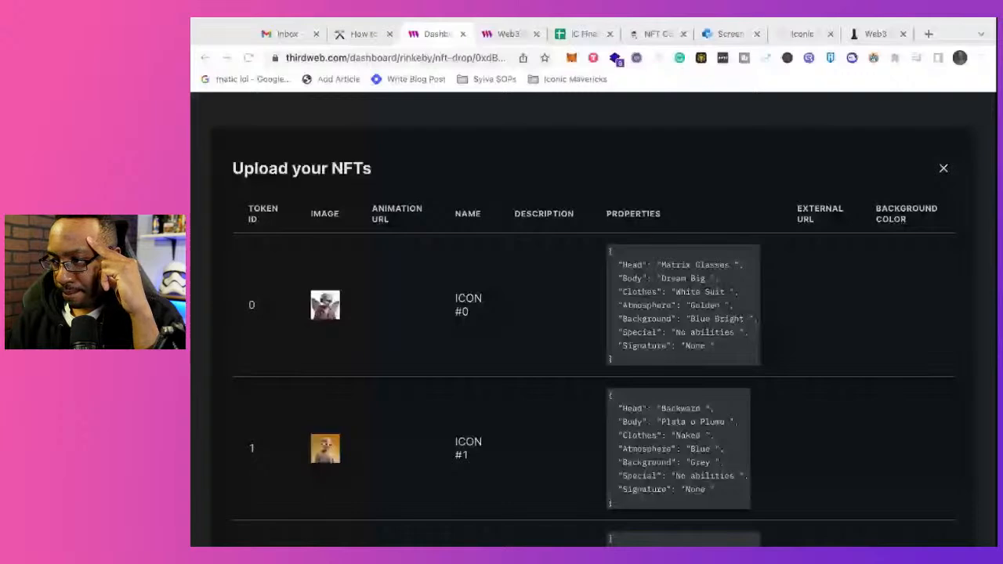
click(943, 171)
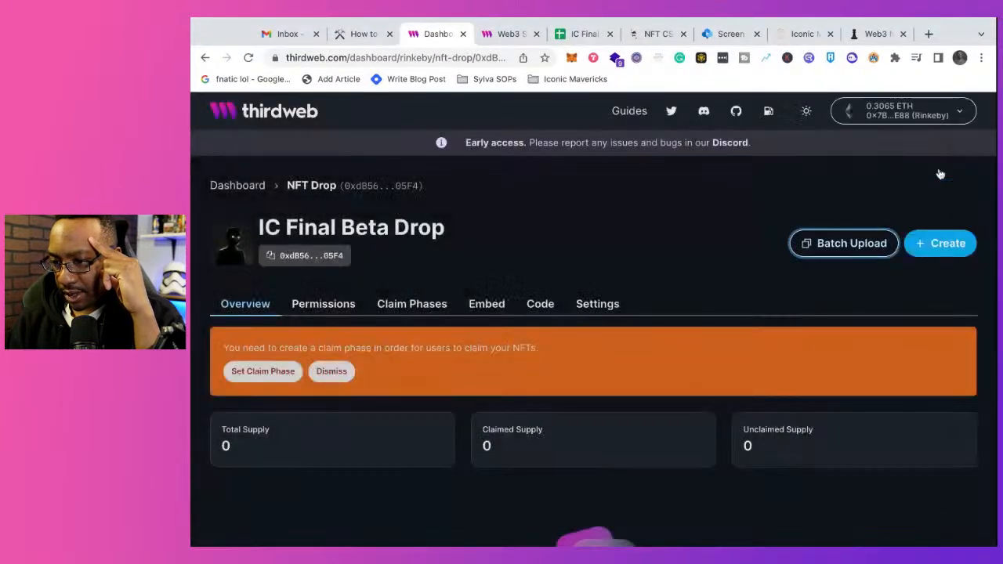
Step: Reopen the drop's batch upload, check its requirements and options, and download the example-with-ipfs.csv template
scroll(553, 374, down, 3)
scroll(551, 372, up, 3)
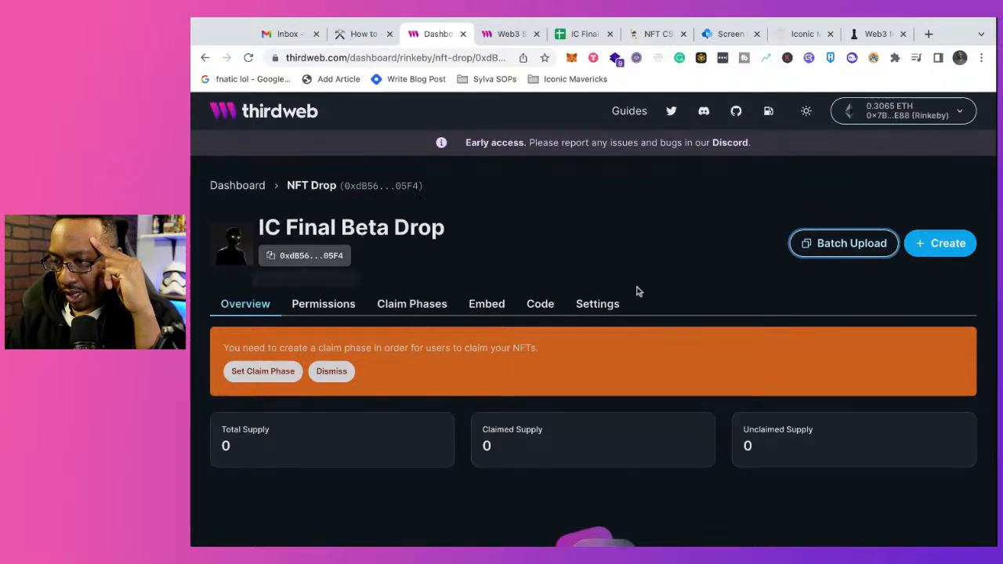
click(839, 252)
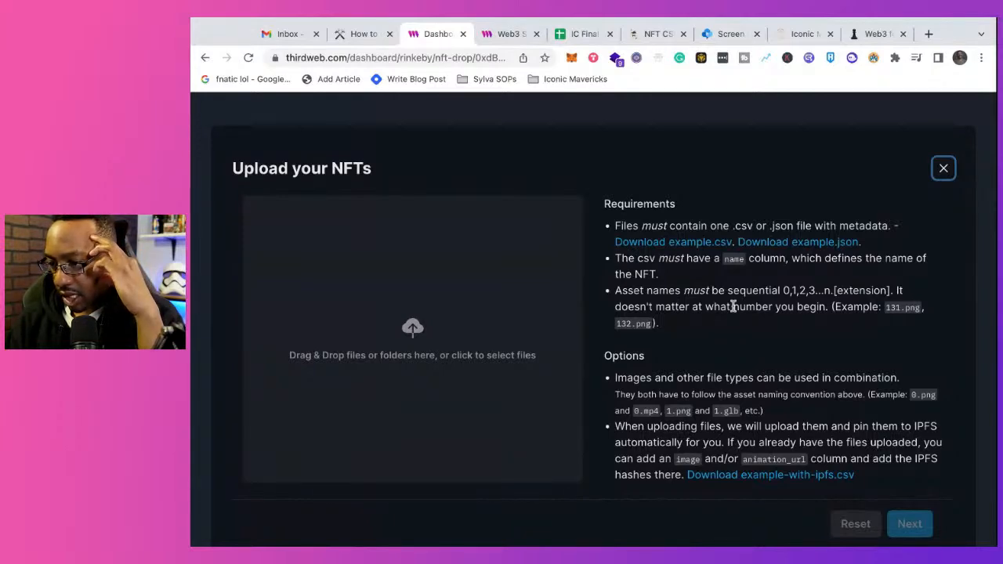
scroll(734, 307, down, 2)
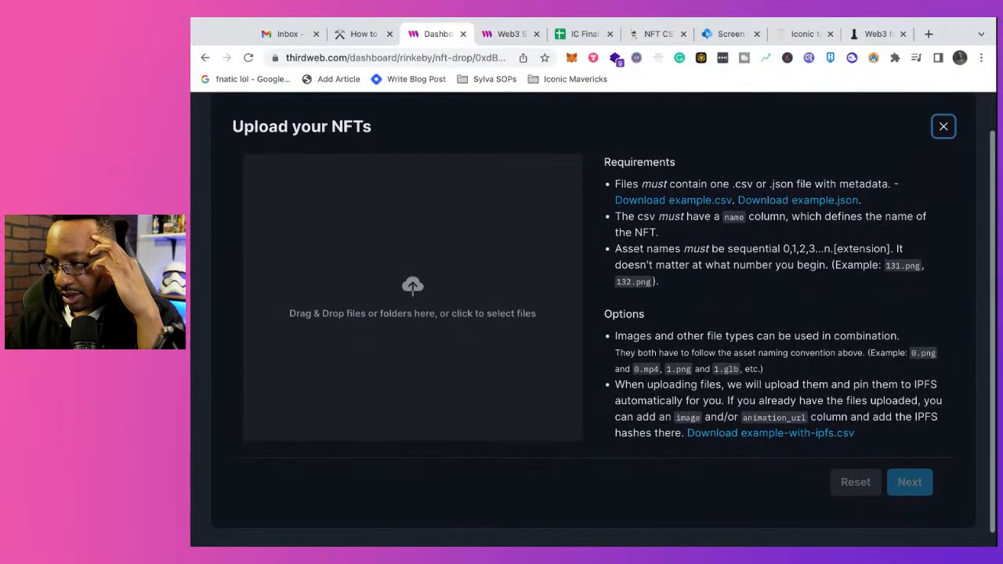
scroll(592, 323, down, 1)
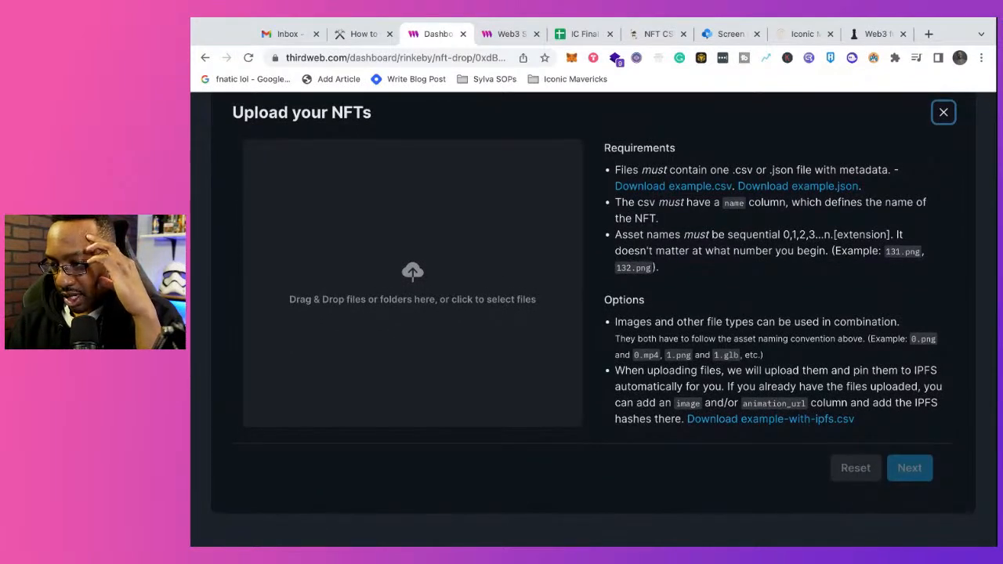
click(720, 422)
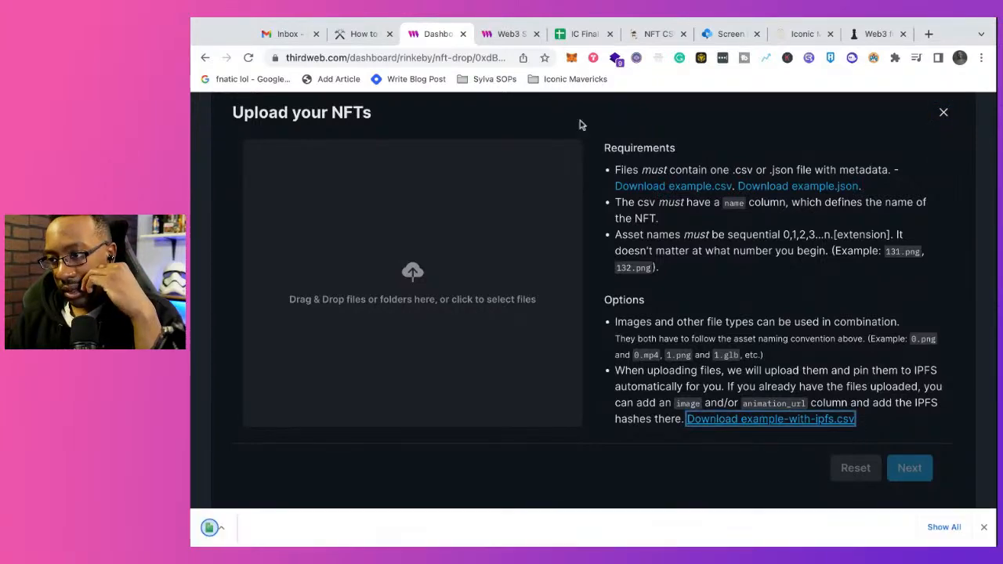
Step: Switch to the IC Final Prep CSV file in Google Sheets and create a new blank spreadsheet from it
click(584, 33)
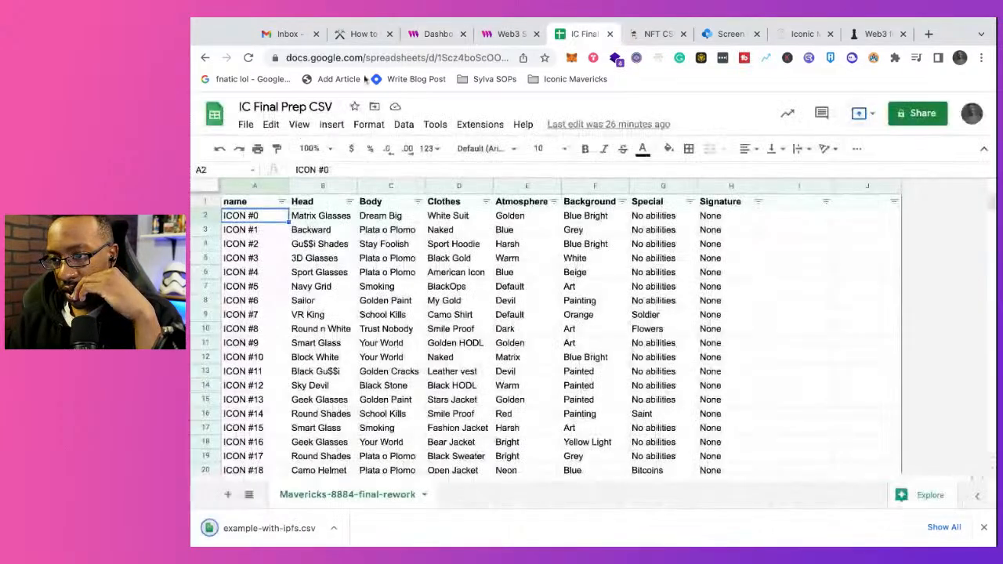
click(245, 125)
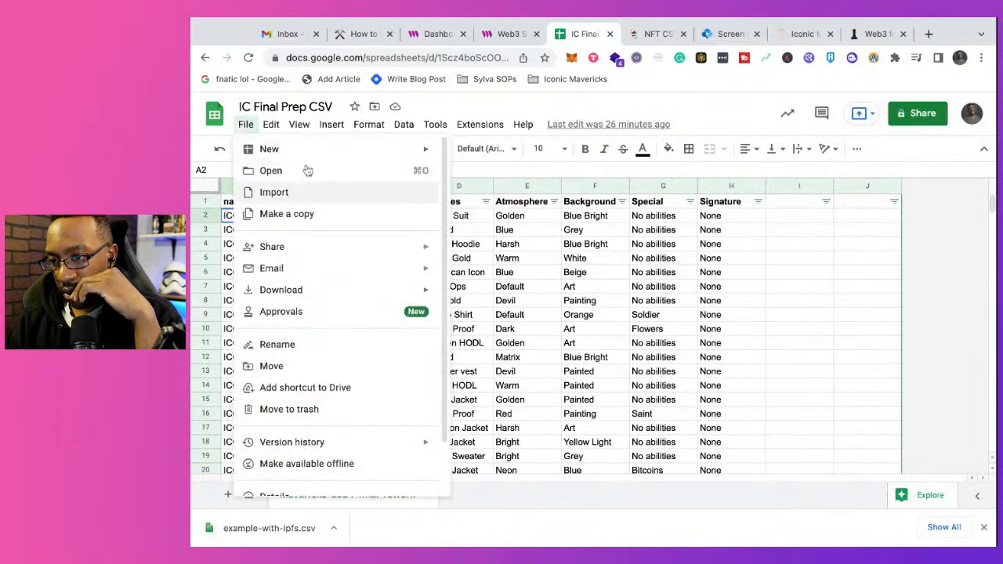
mouse_move(316, 149)
click(452, 152)
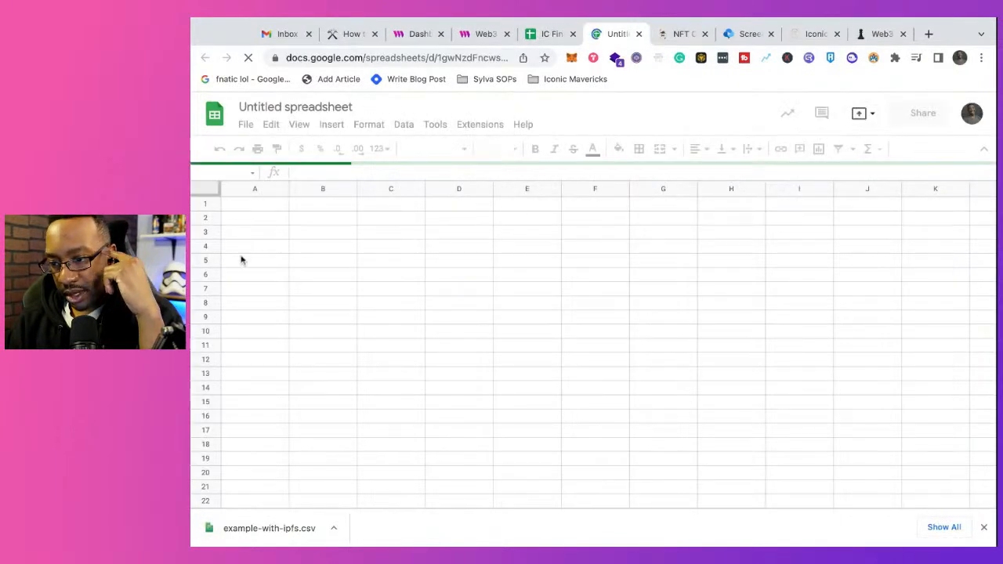
Step: Import the downloaded example-with-ipfs.csv into the blank spreadsheet, replacing its contents and detecting the separator automatically
click(246, 125)
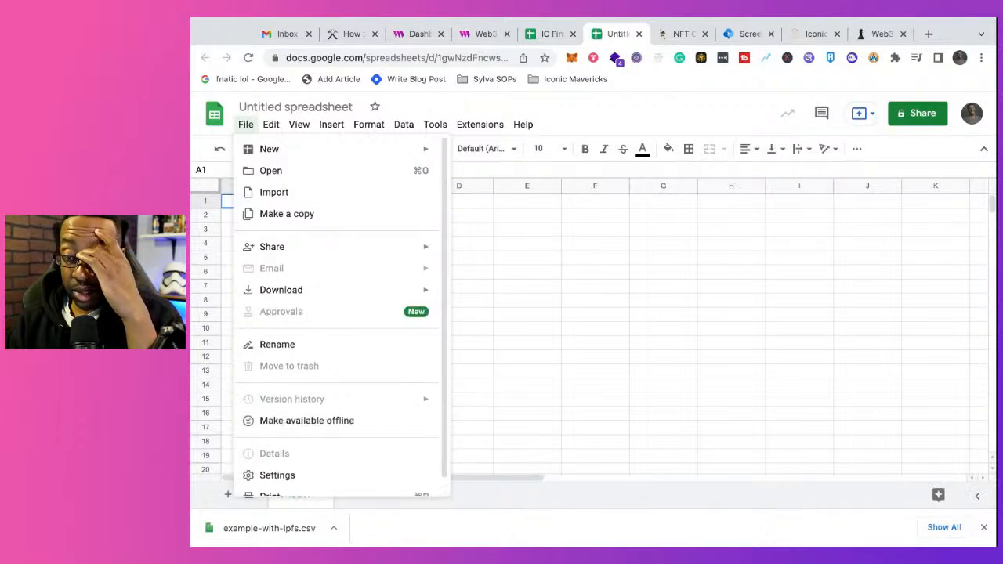
click(271, 193)
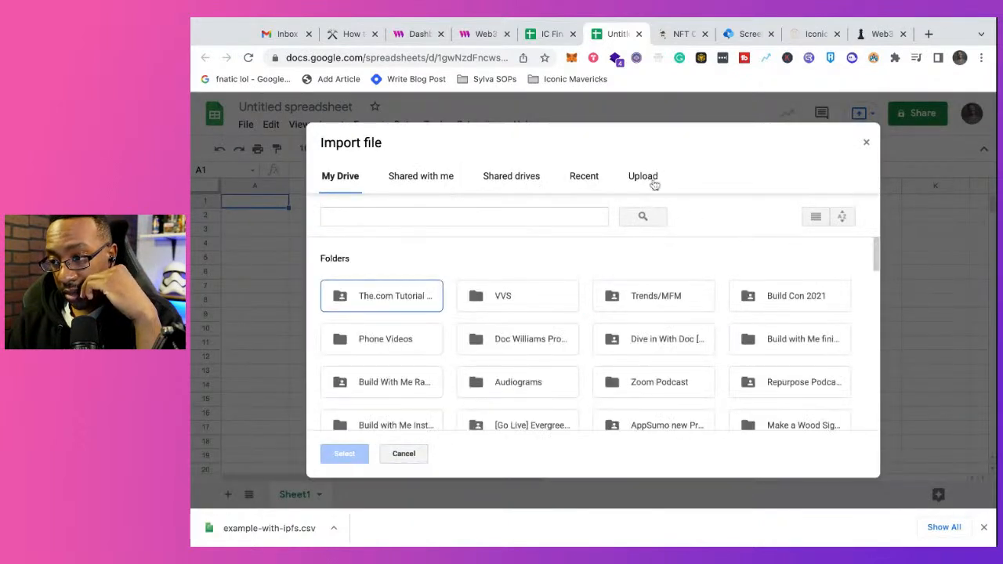
click(645, 179)
drag(288, 537, 536, 332)
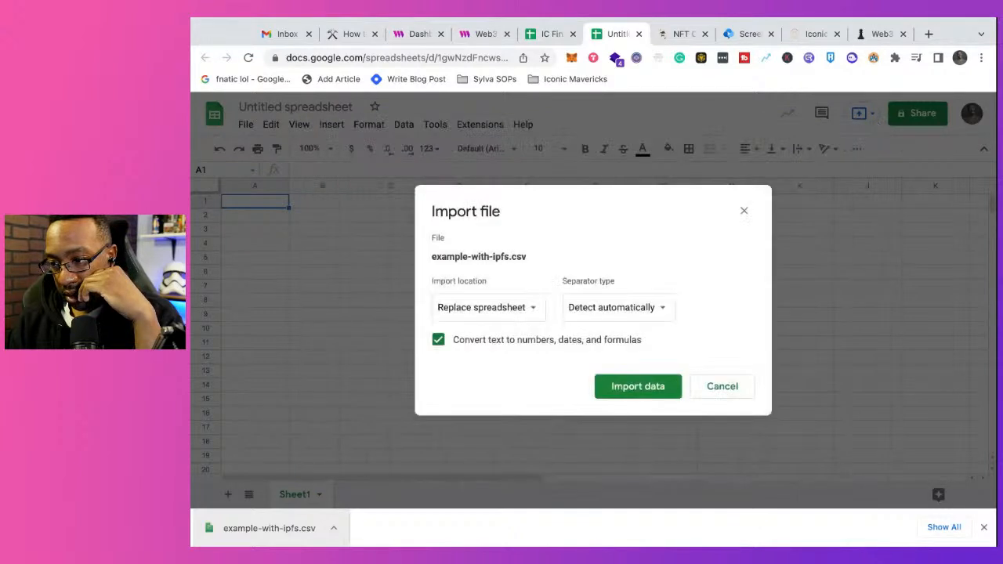
click(638, 384)
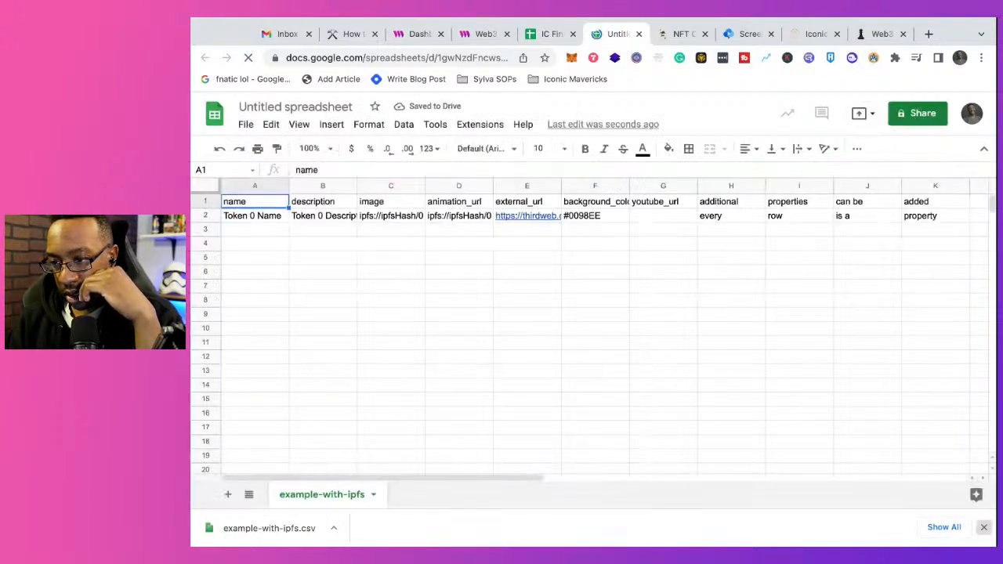
click(984, 526)
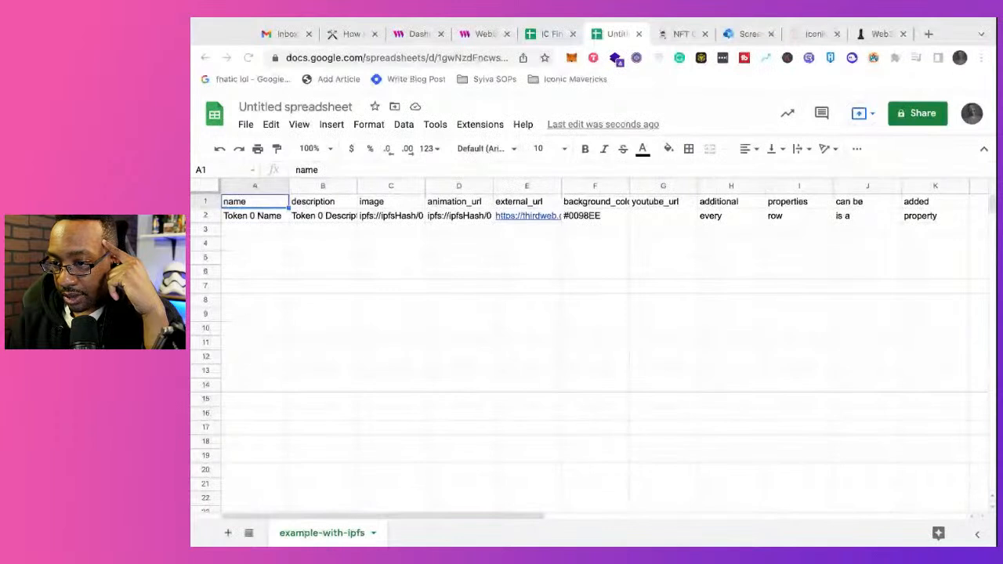
Step: Examine the example row's description, image, animation_url, background color and name cells
click(323, 216)
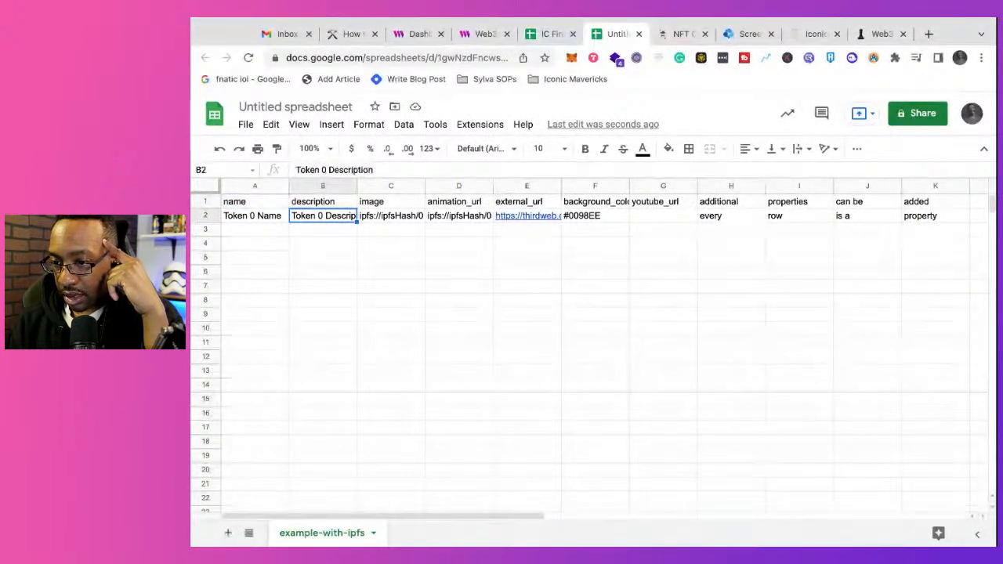
click(369, 220)
click(462, 221)
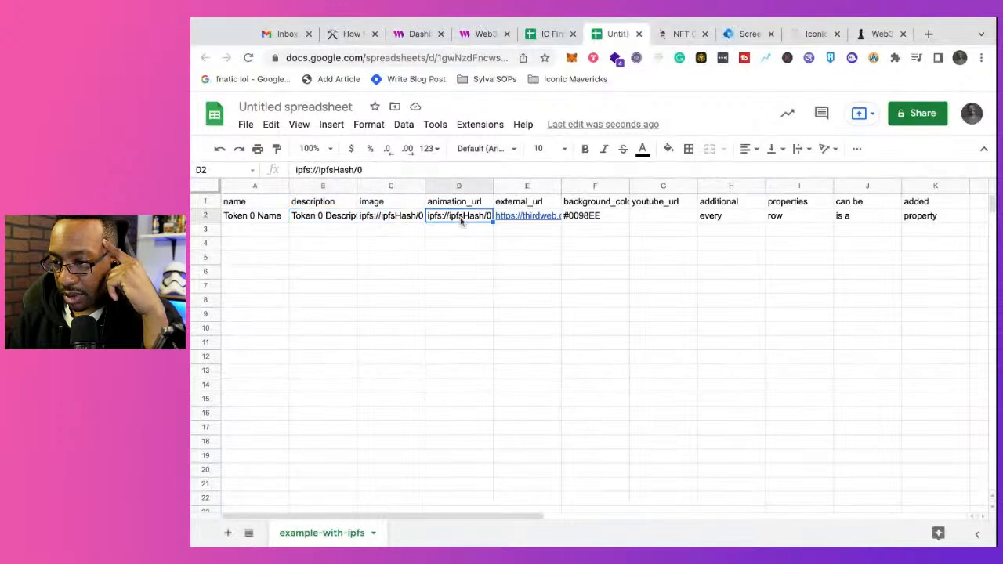
click(598, 219)
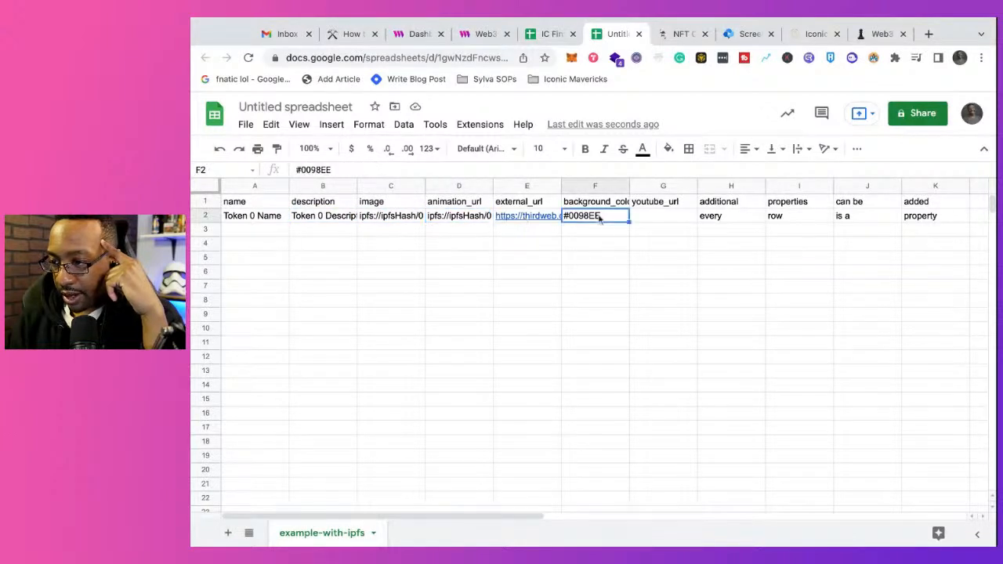
click(251, 217)
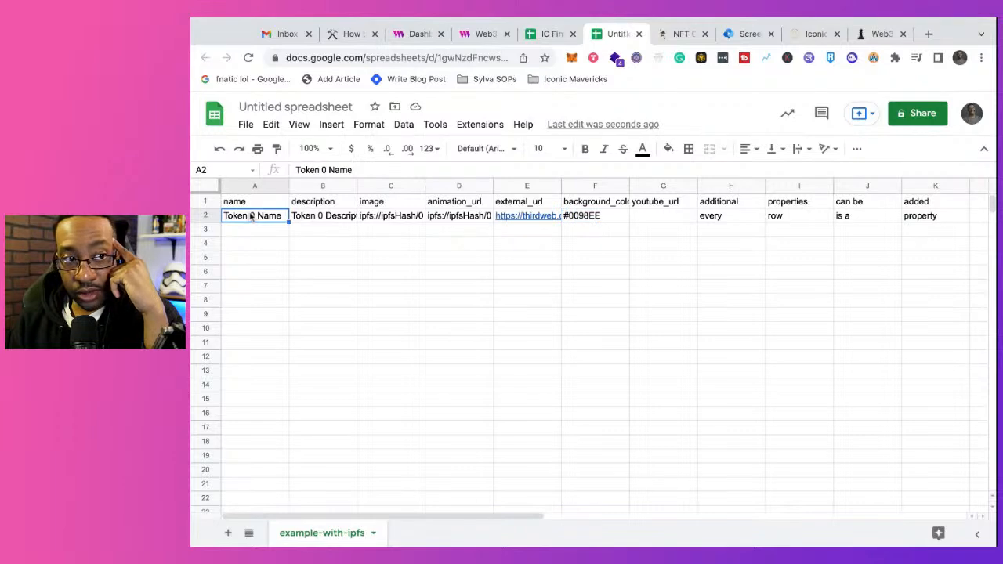
Step: Compare the columns of the IC Final Prep CSV sheet with those of the imported example-with-ipfs sheet
click(551, 35)
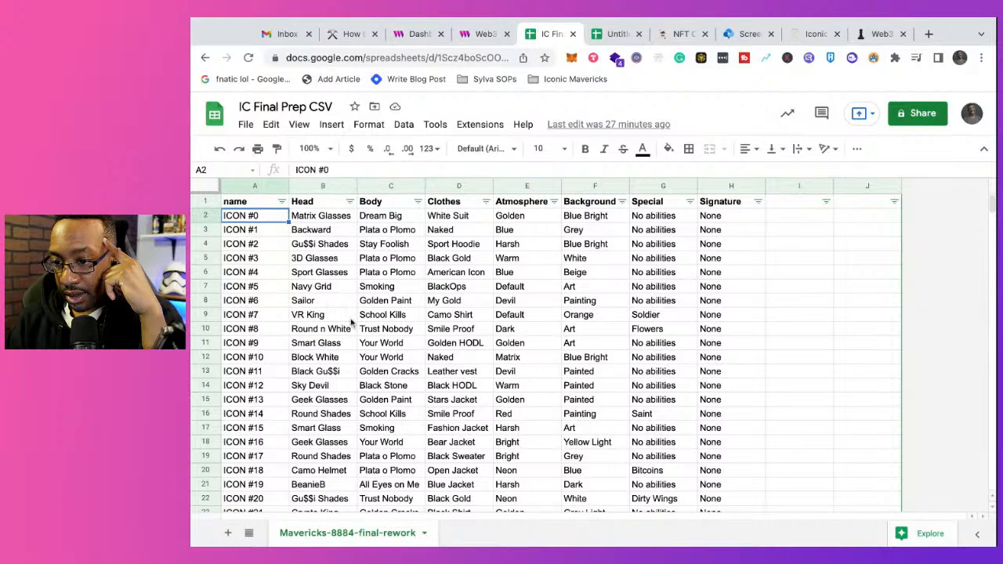
scroll(352, 322, down, 3)
scroll(352, 322, up, 3)
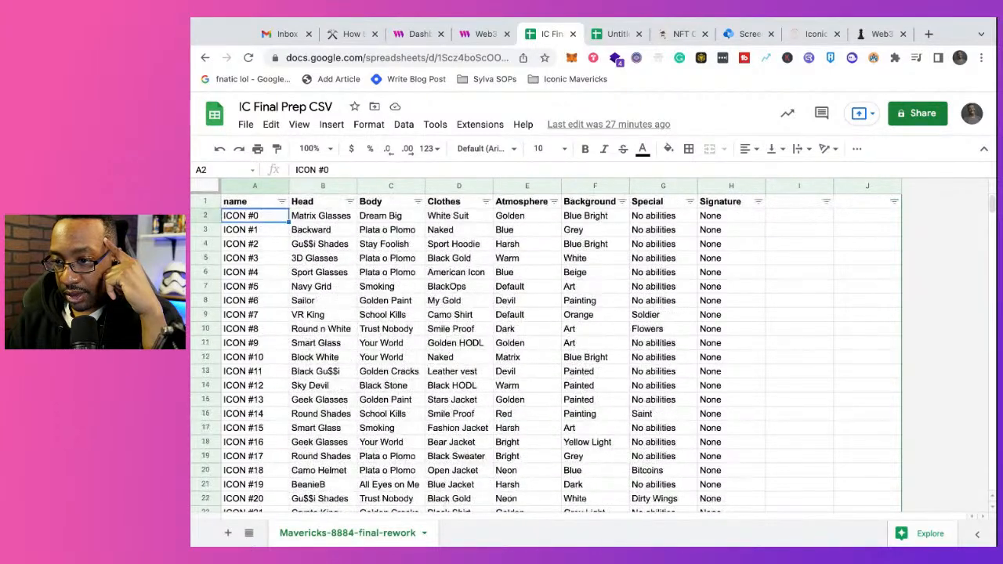
click(618, 35)
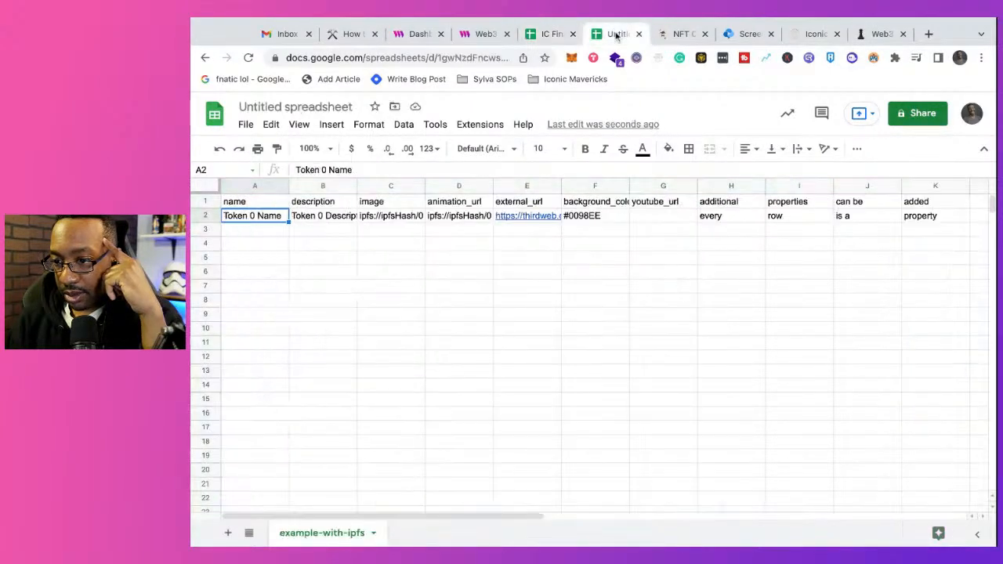
click(552, 34)
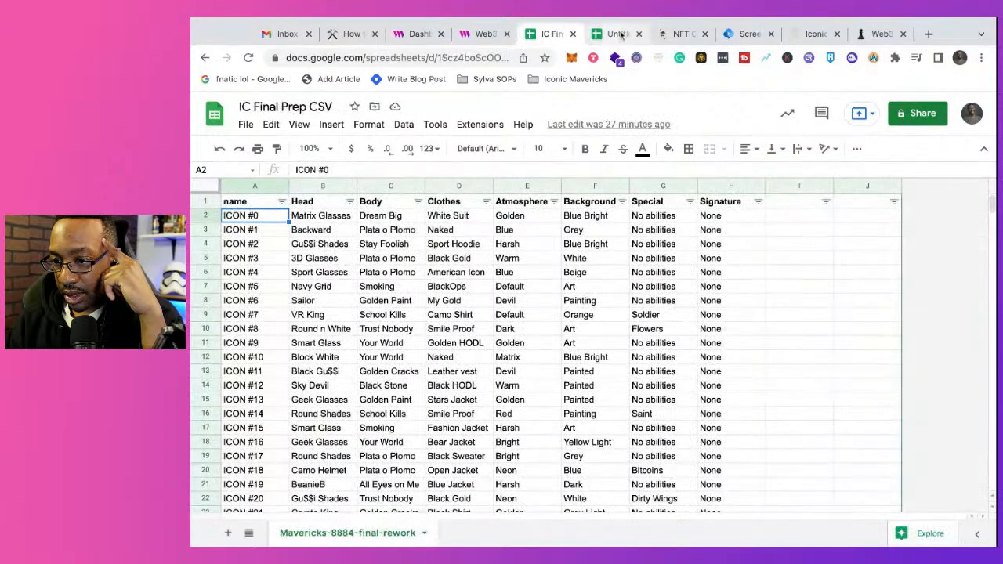
click(618, 34)
click(553, 33)
click(608, 34)
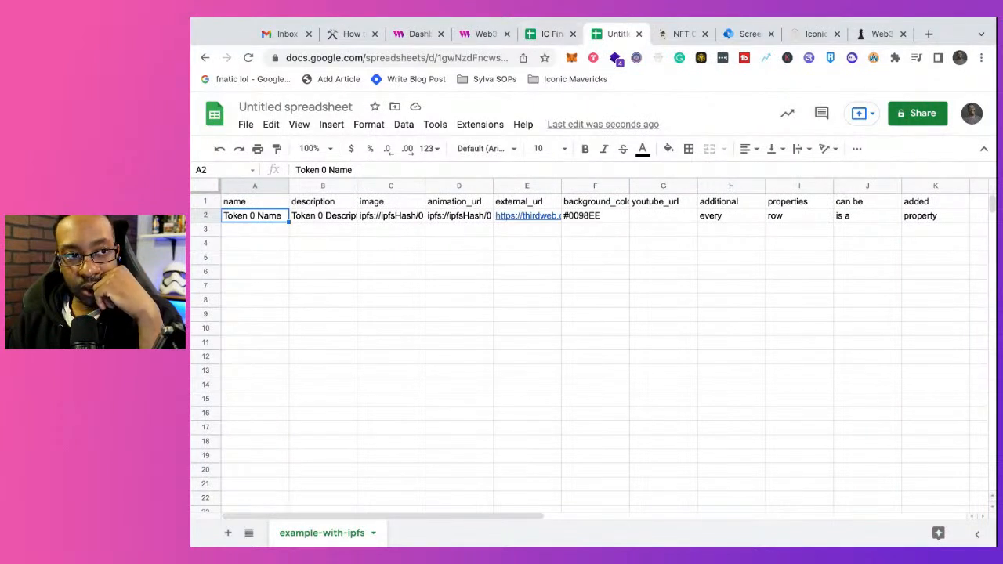
Step: Close the extra thirdweb home page, return to the IC Final Beta Drop dashboard and close its batch upload
click(467, 35)
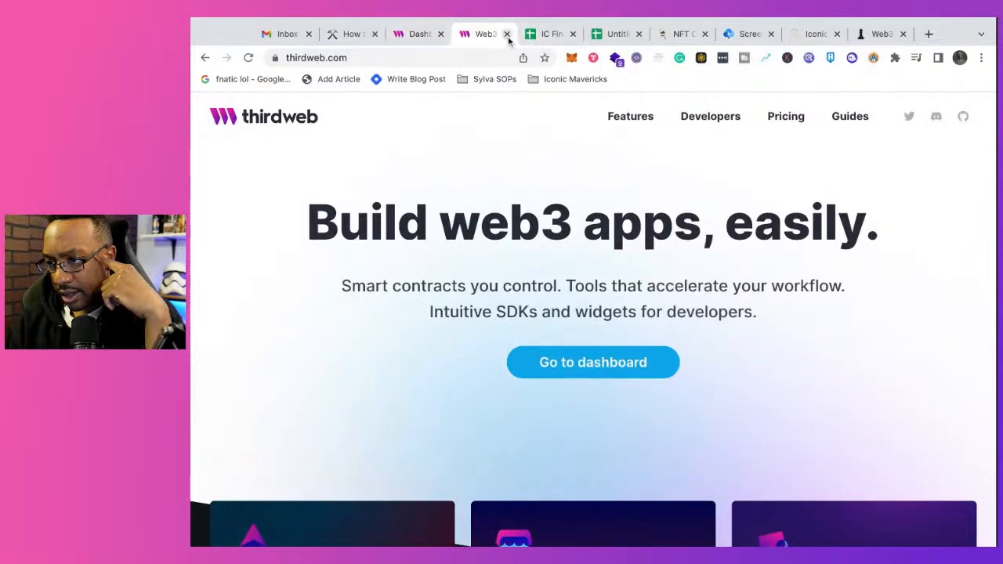
click(507, 34)
click(420, 36)
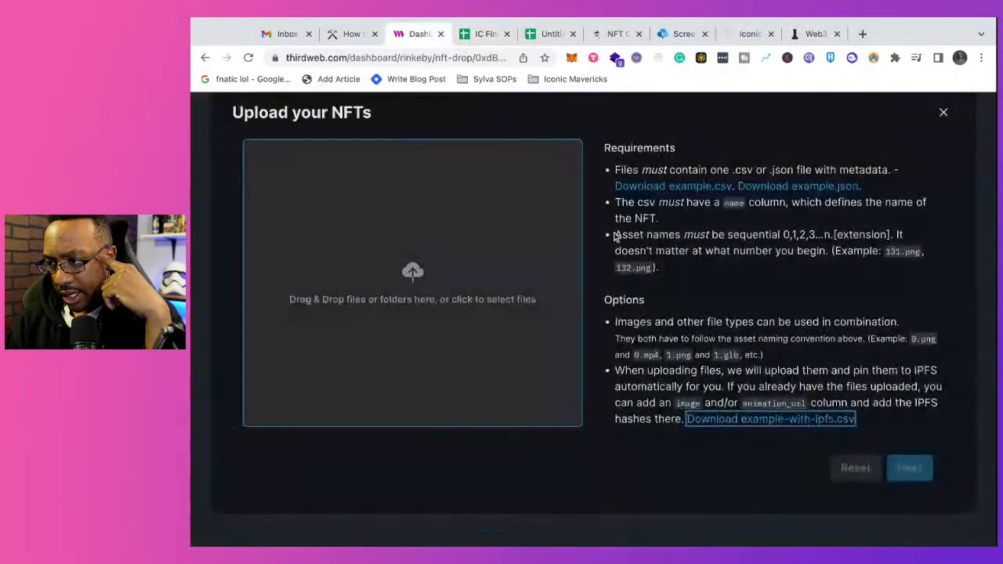
click(944, 113)
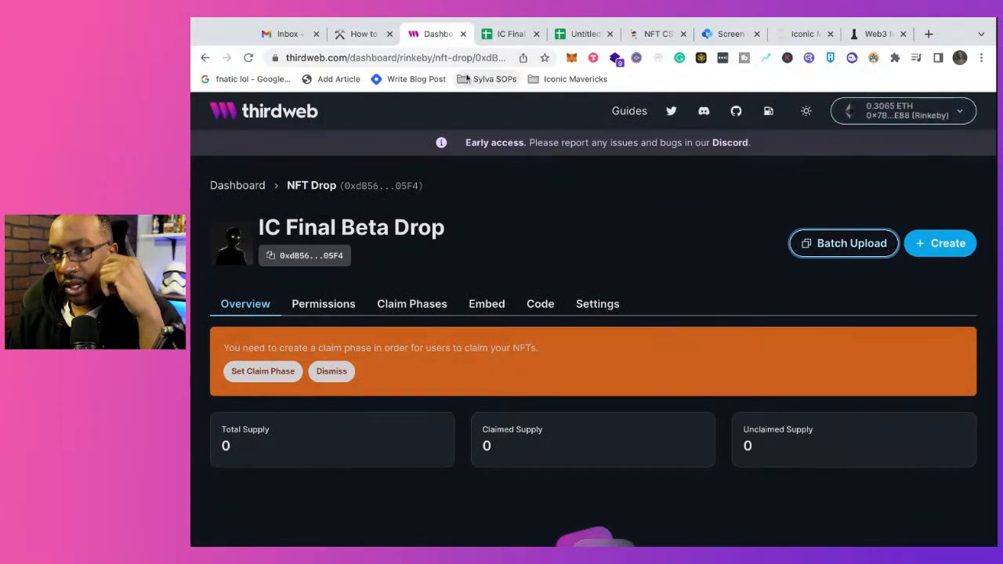
Step: Switch to the IC Final Prep CSV spreadsheet and make a copy of it in My Drive under the suggested name
click(496, 34)
click(201, 187)
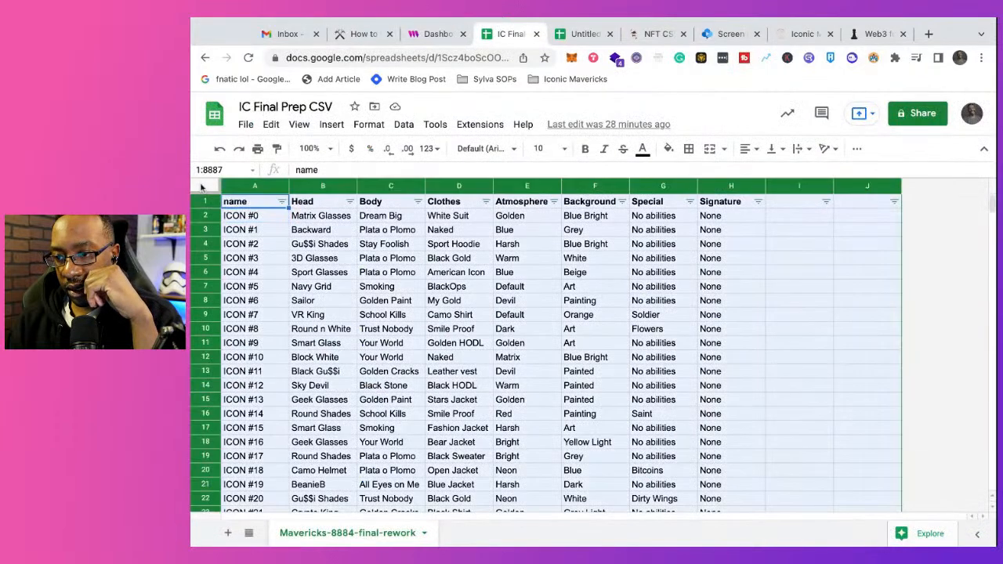
click(368, 125)
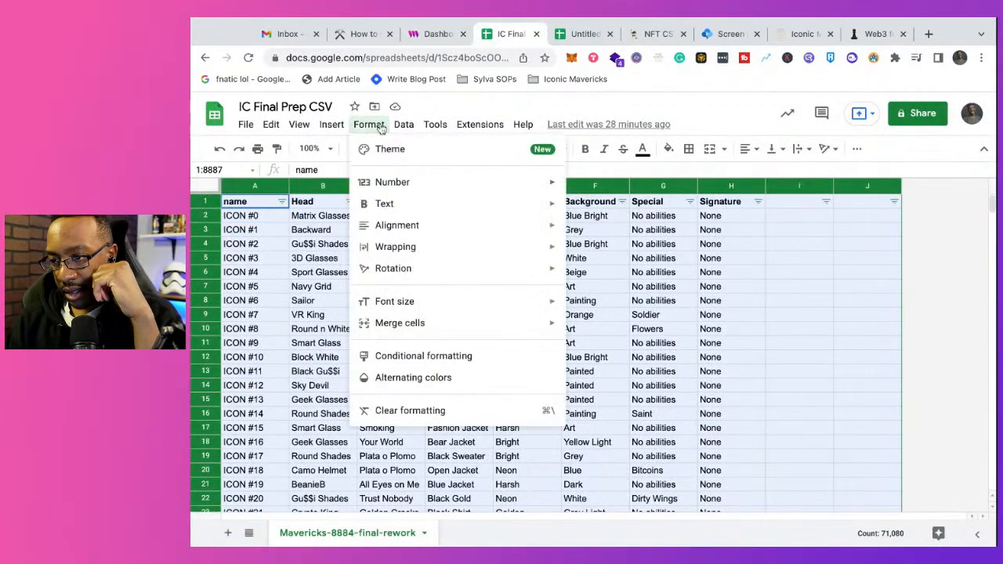
mouse_move(407, 127)
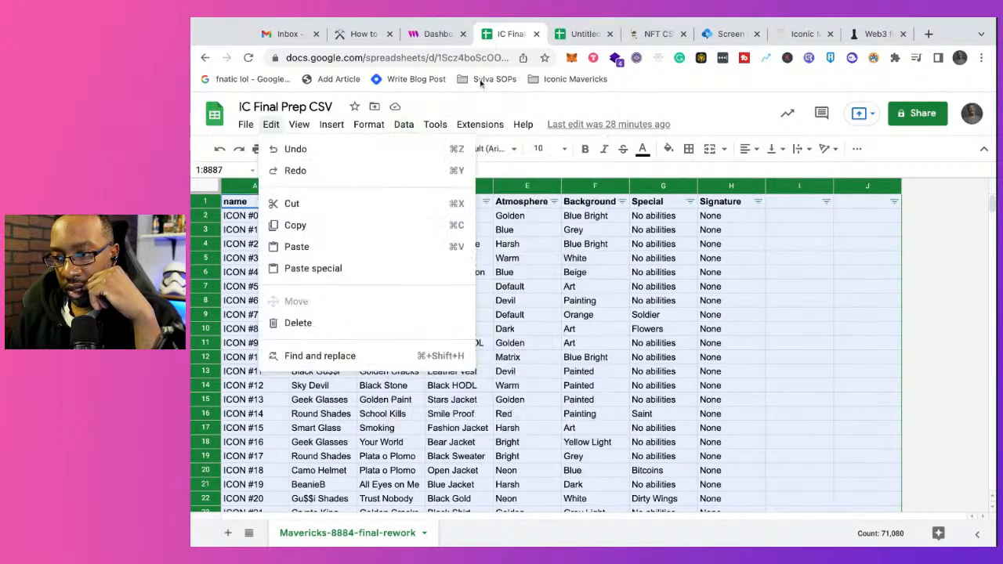
click(462, 103)
click(242, 127)
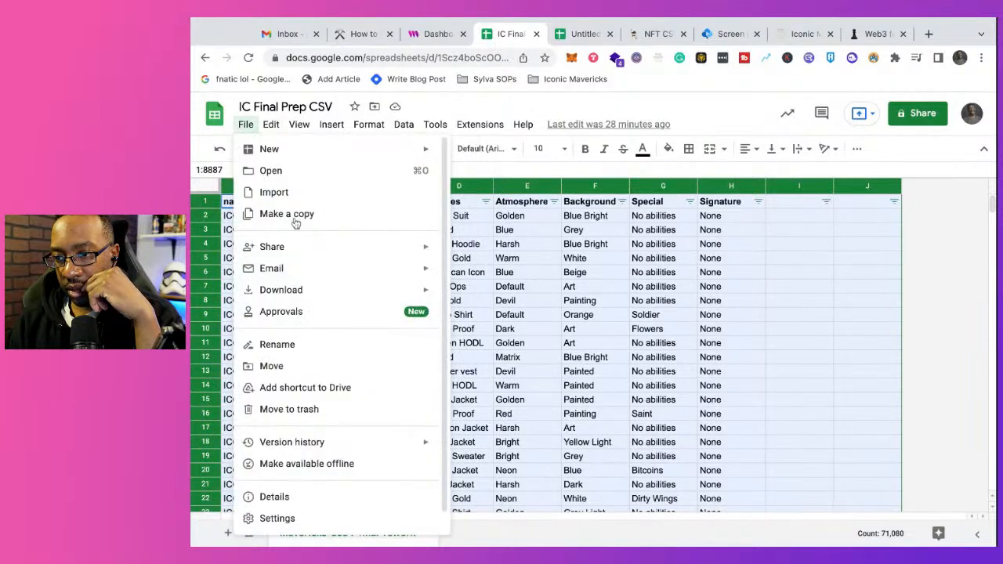
click(293, 225)
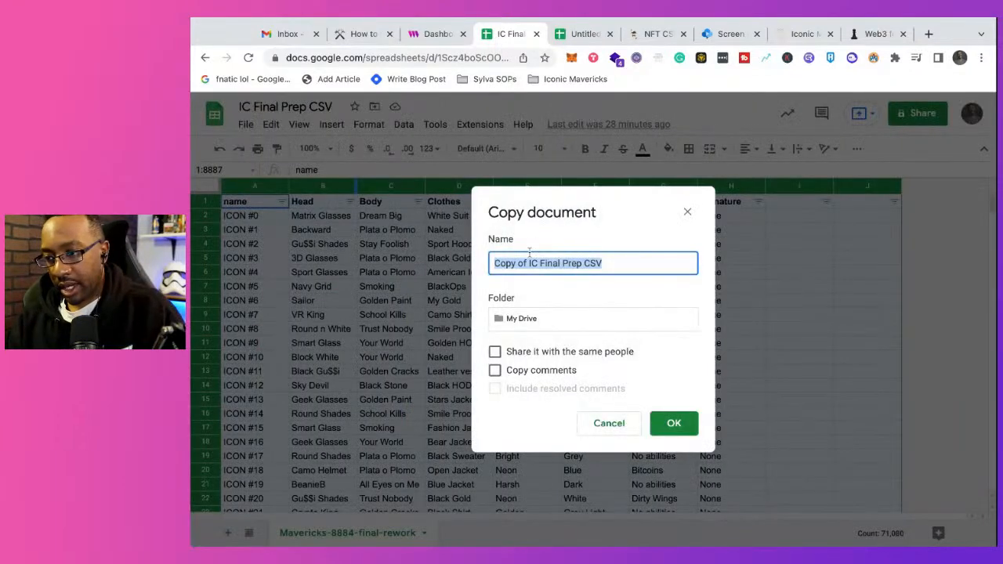
click(667, 422)
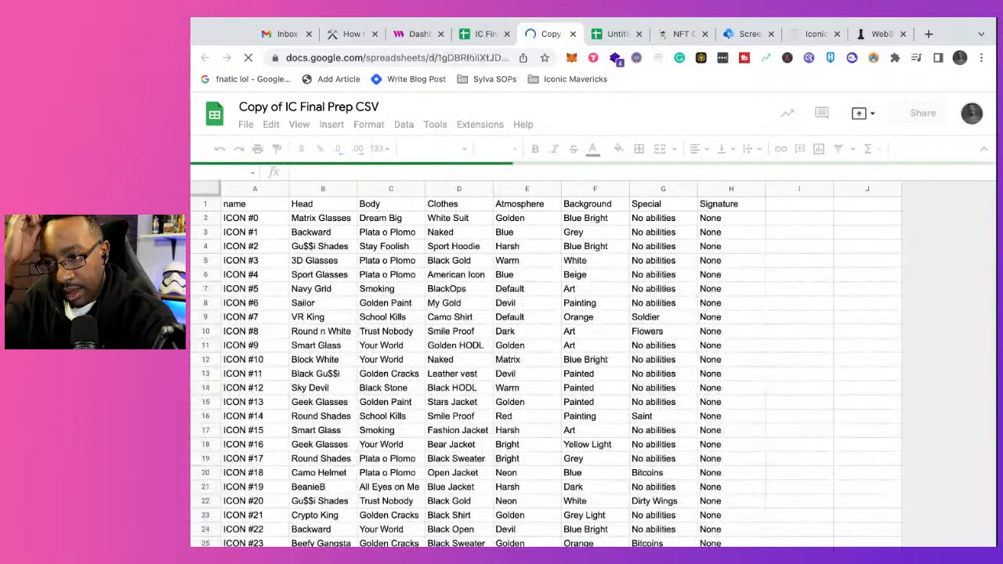
Step: Remove the filter from the whole copied sheet
click(205, 186)
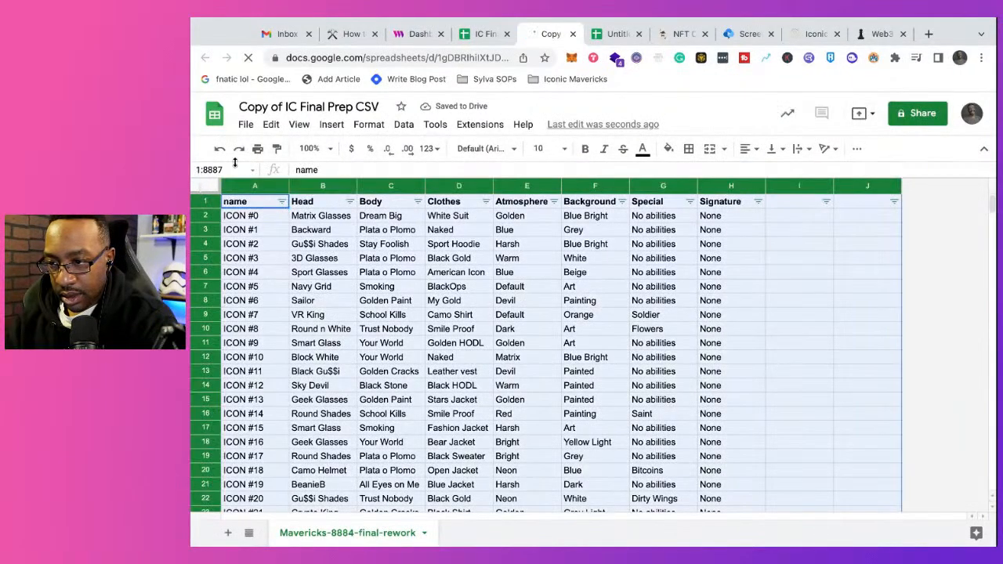
click(375, 126)
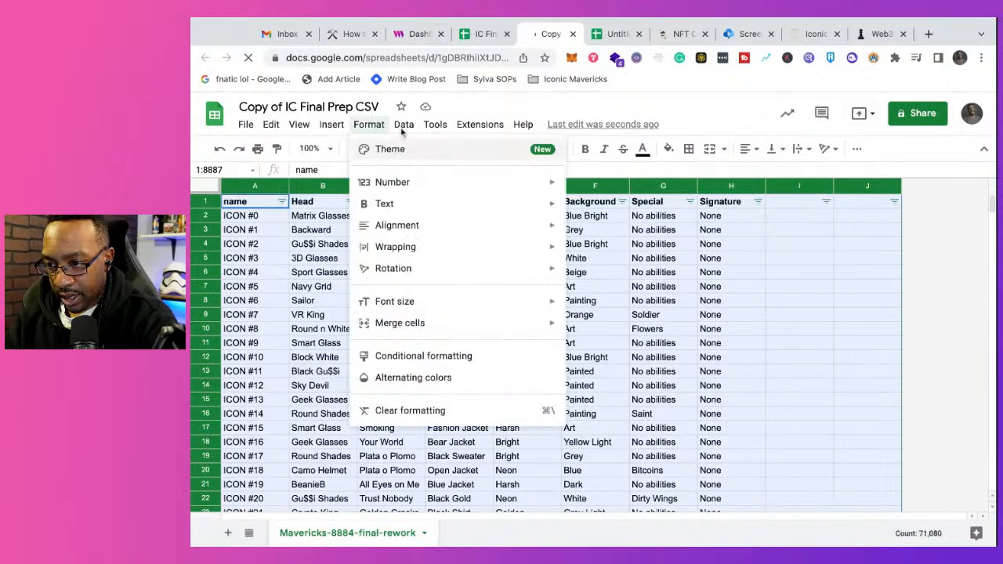
click(402, 127)
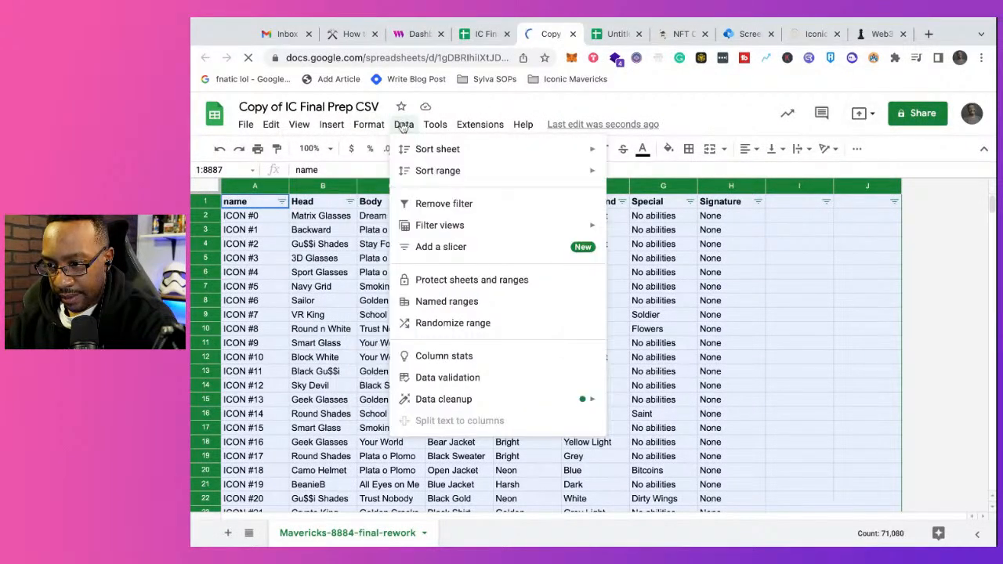
click(423, 204)
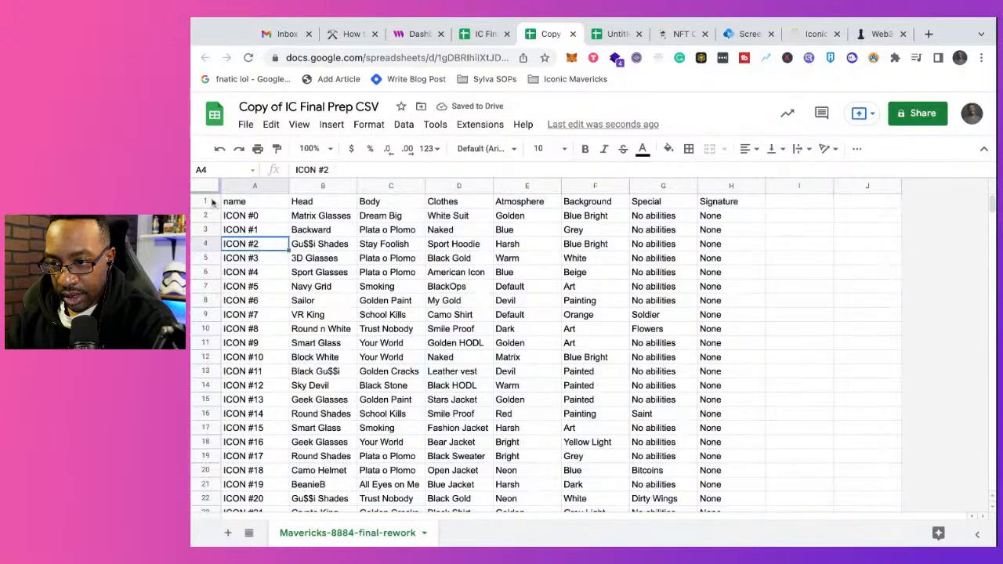
click(208, 191)
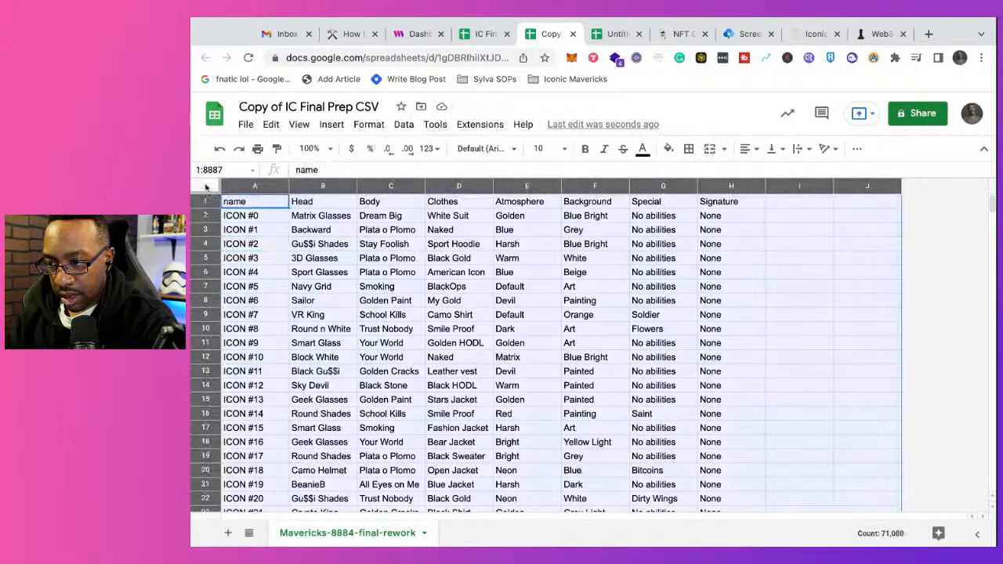
Step: Delete the two empty columns I and J after the Signature column
click(788, 192)
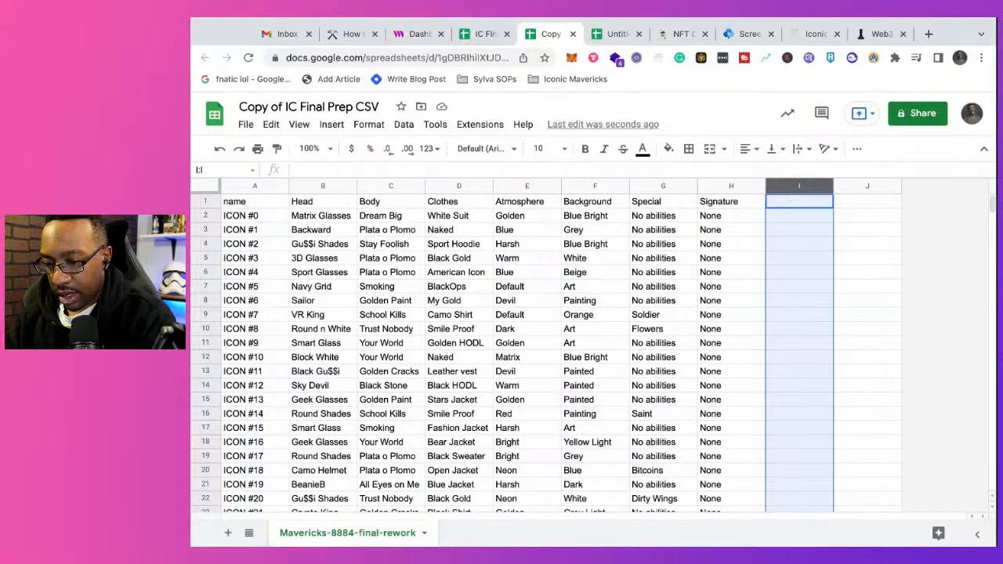
right_click(788, 188)
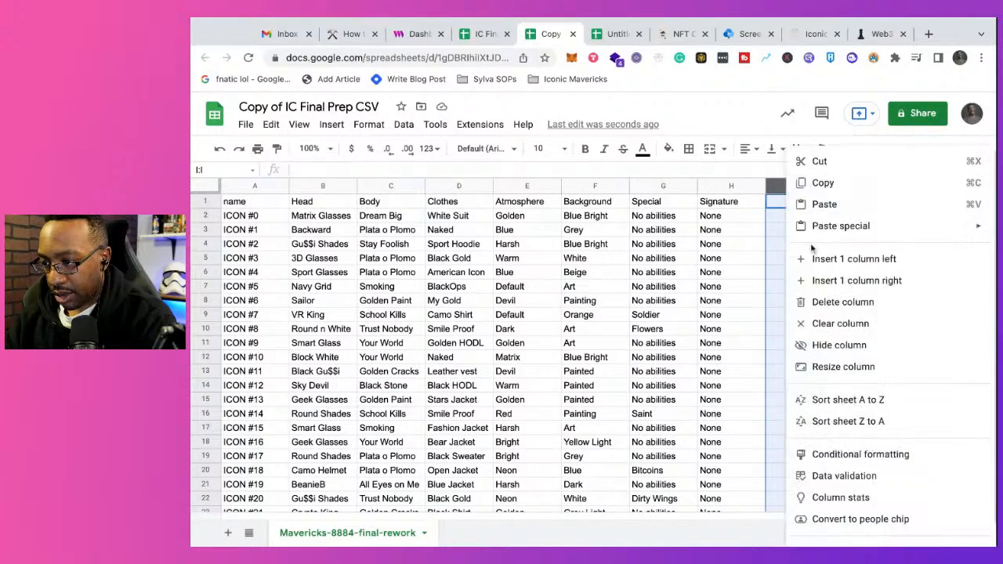
click(832, 302)
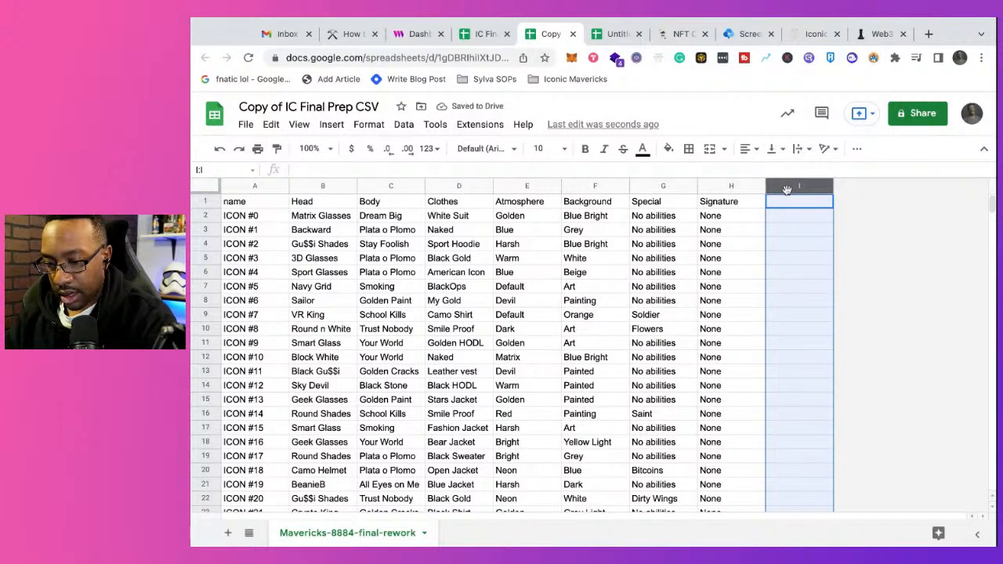
right_click(788, 189)
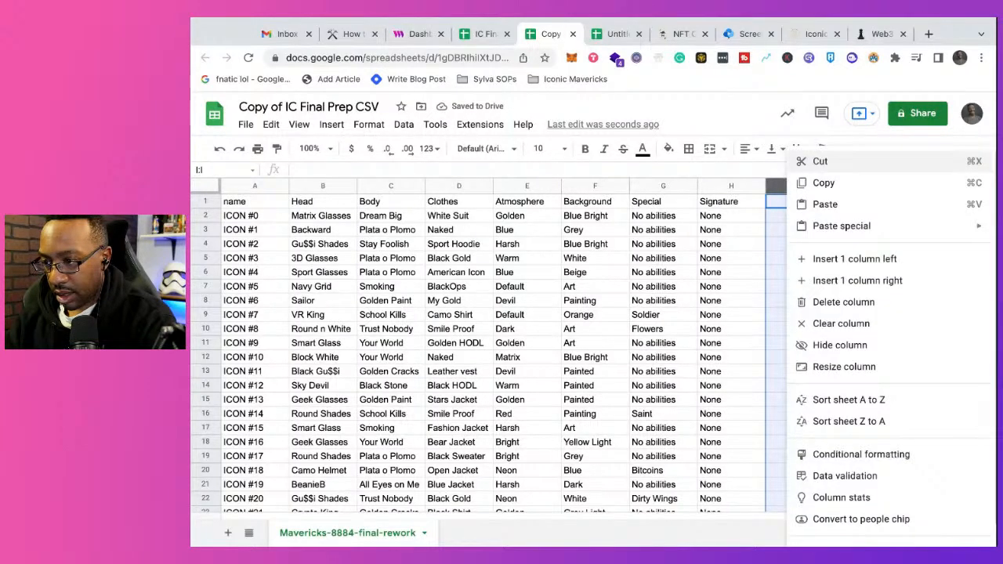
click(830, 305)
click(206, 186)
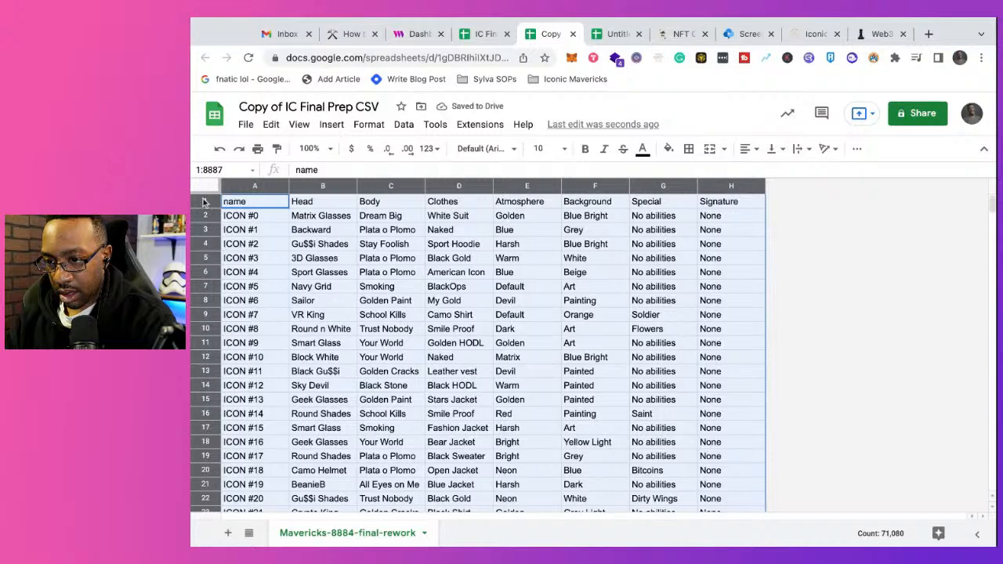
Step: Delete the two empty rows 8887 and 8886 below the last NFT entry, ICON #8883
click(204, 202)
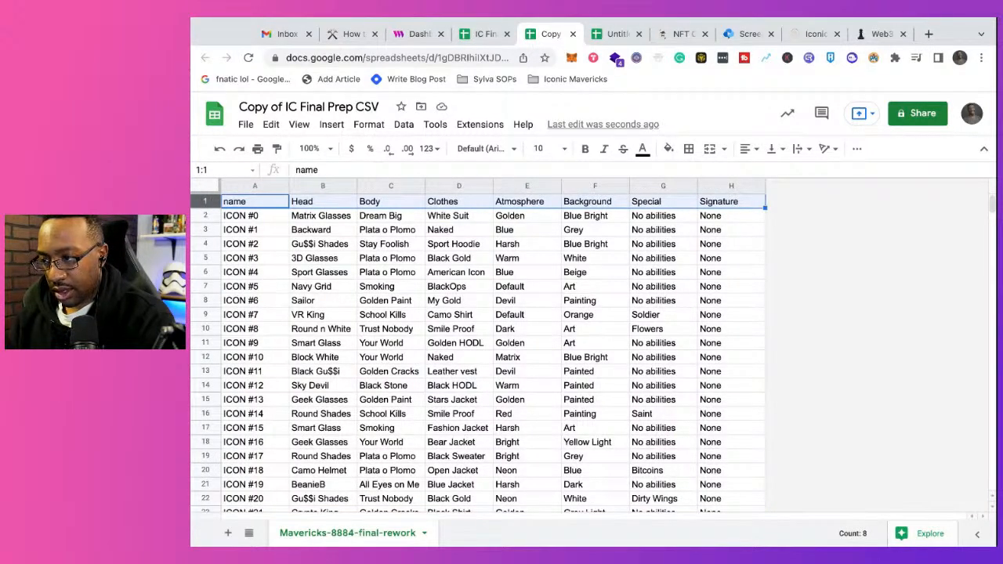
scroll(424, 358, down, 20)
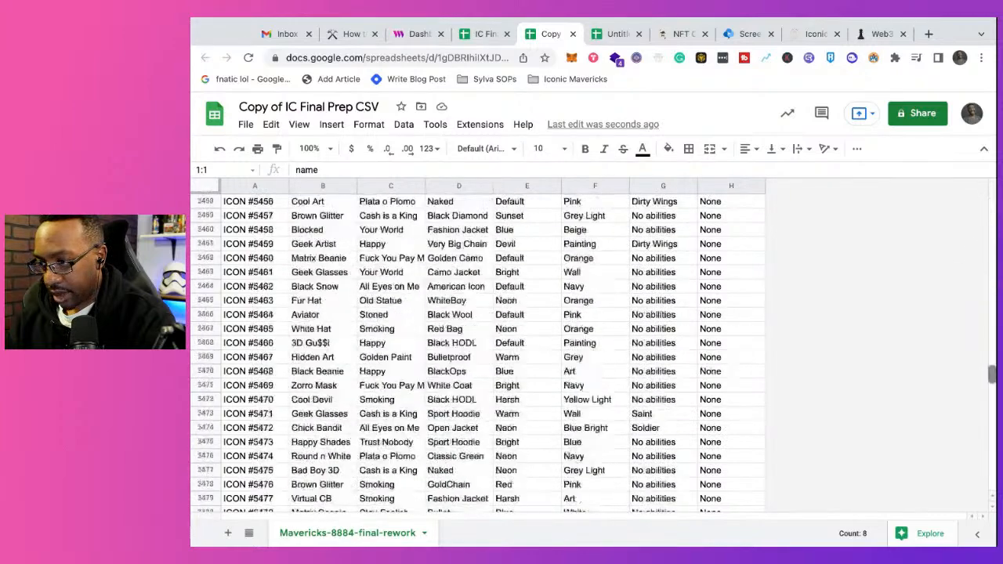
scroll(423, 359, down, 20)
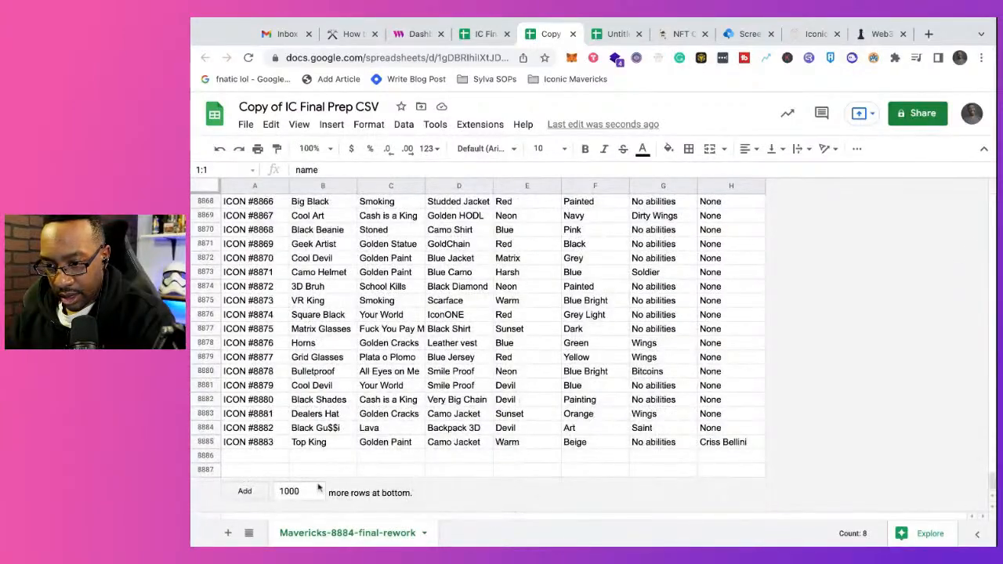
click(205, 469)
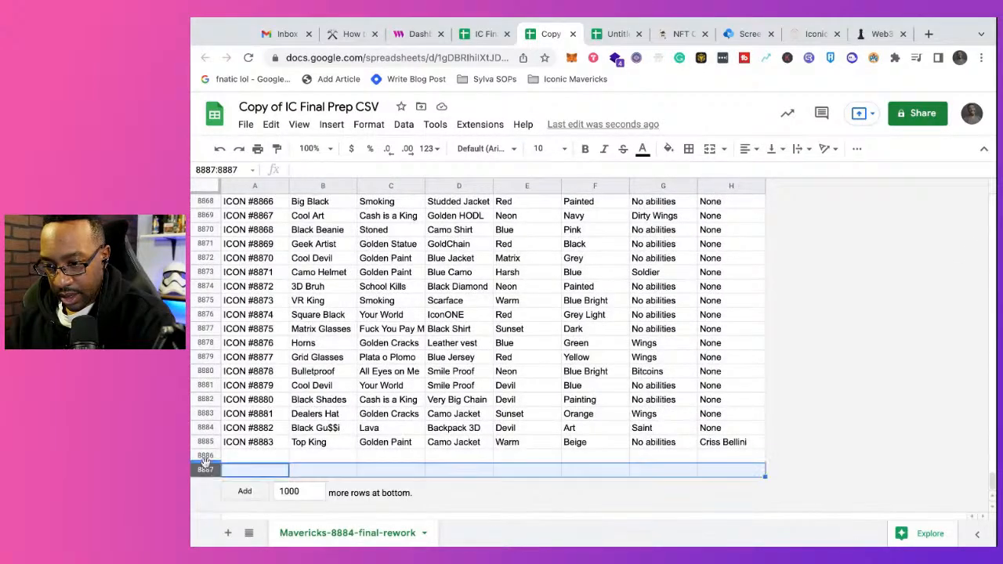
click(205, 457)
click(205, 471)
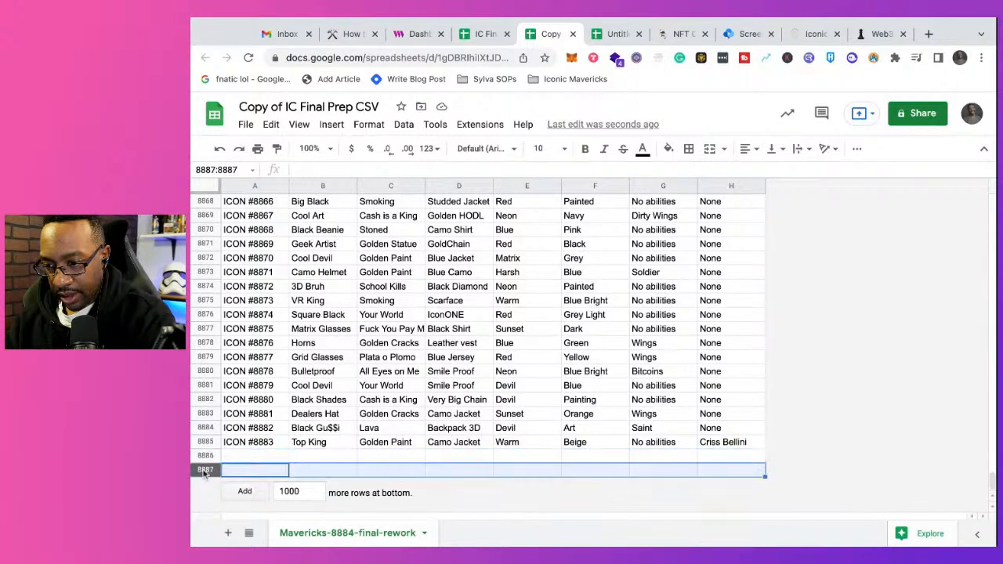
right_click(204, 471)
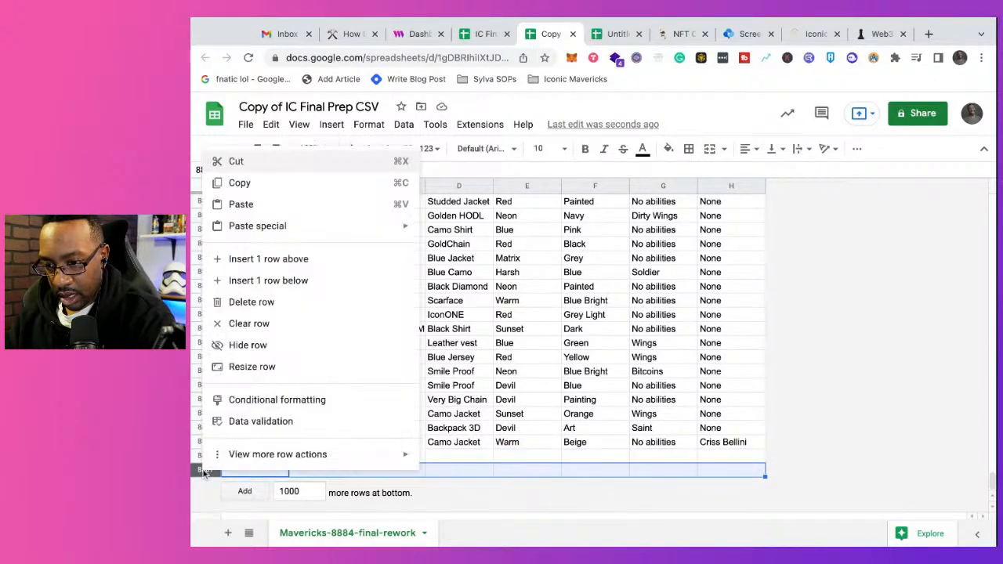
click(290, 308)
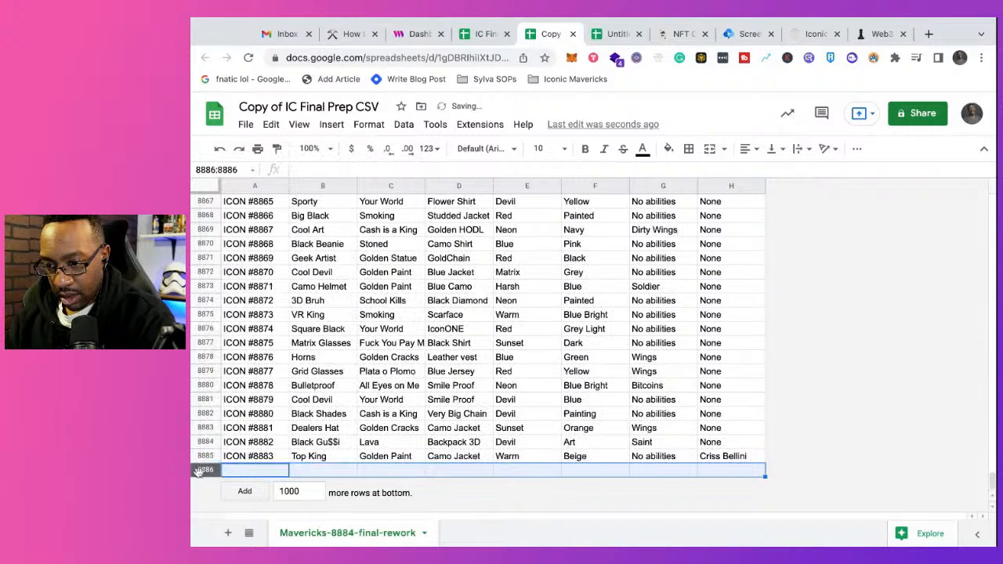
right_click(202, 471)
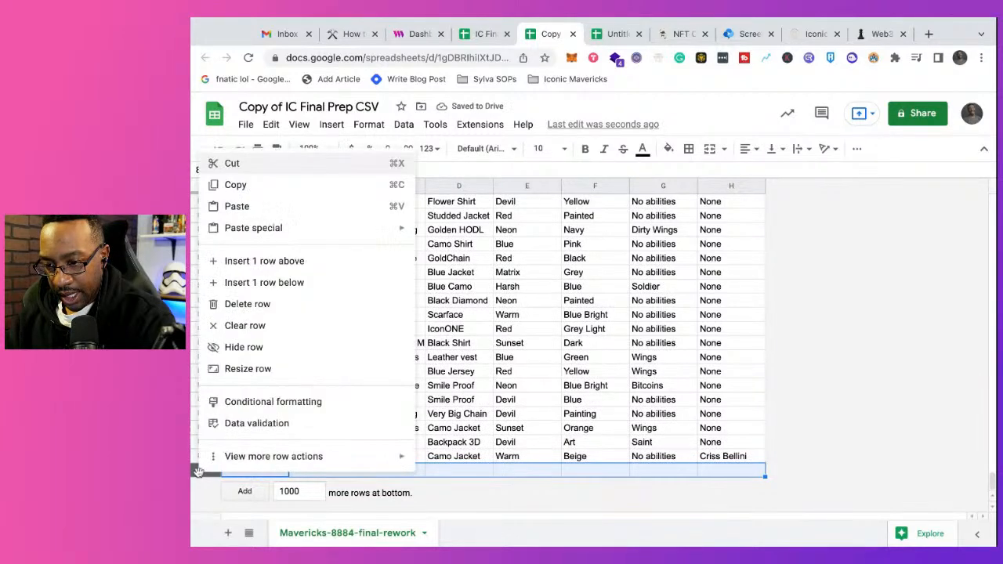
click(282, 303)
Step: Rename the sheet Mavericks-8884-final-rework as Mavericks-8884Final
scroll(285, 206, up, 20)
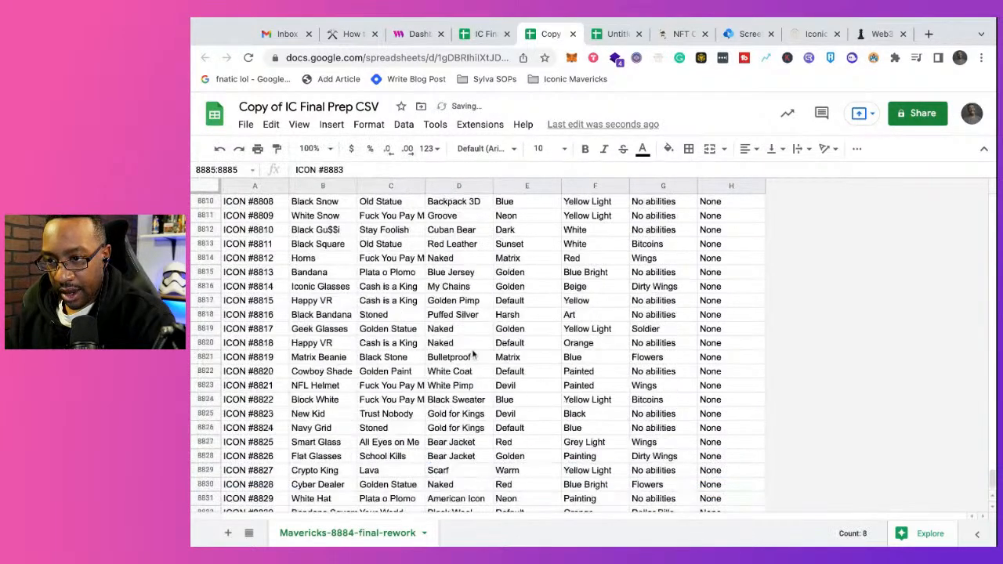
scroll(285, 206, up, 20)
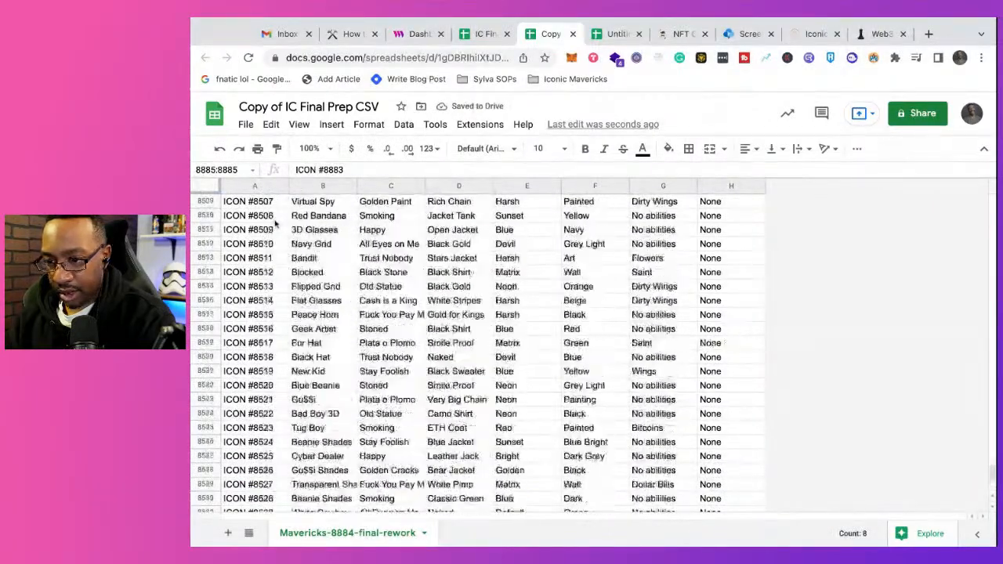
scroll(276, 224, up, 20)
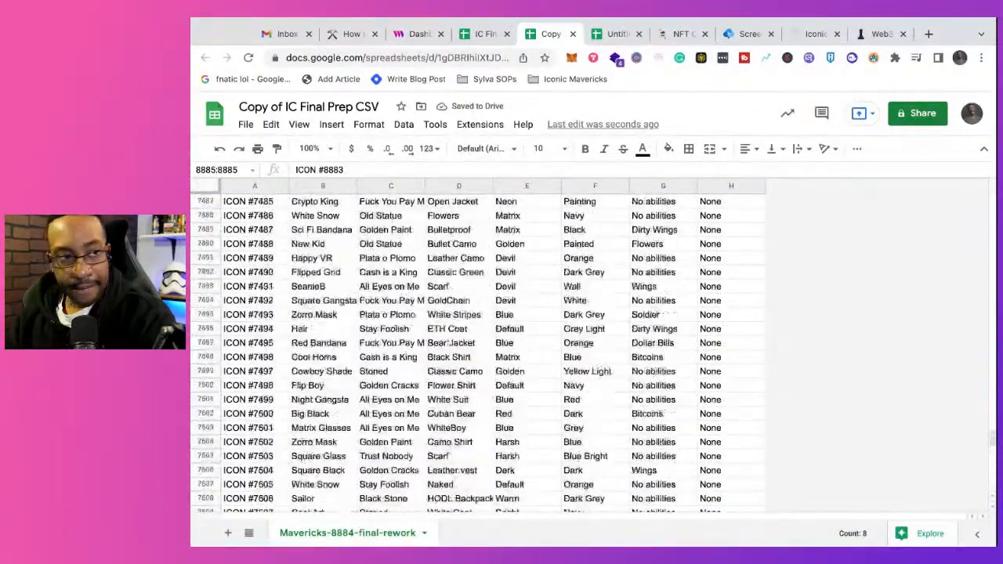
scroll(515, 516, up, 20)
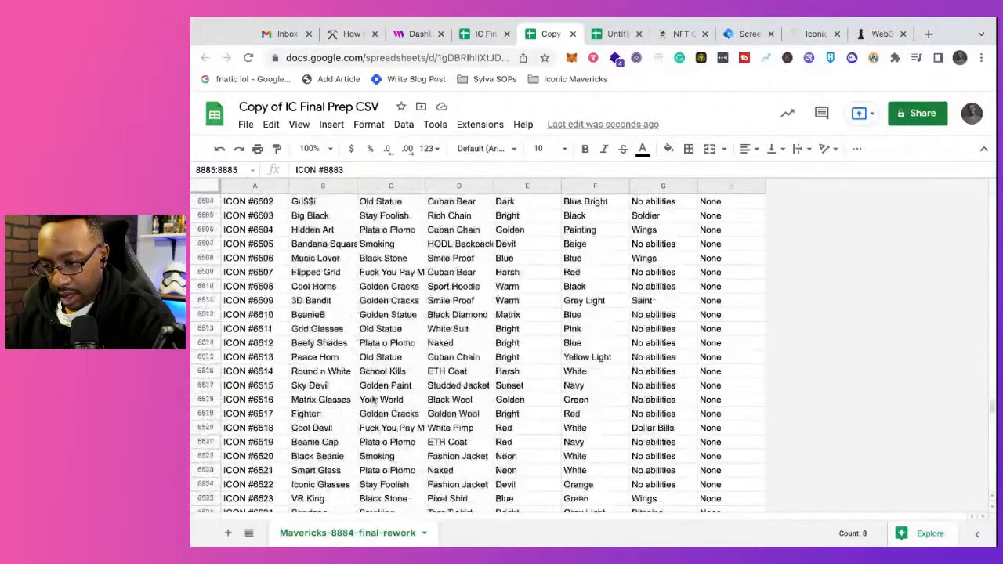
click(425, 533)
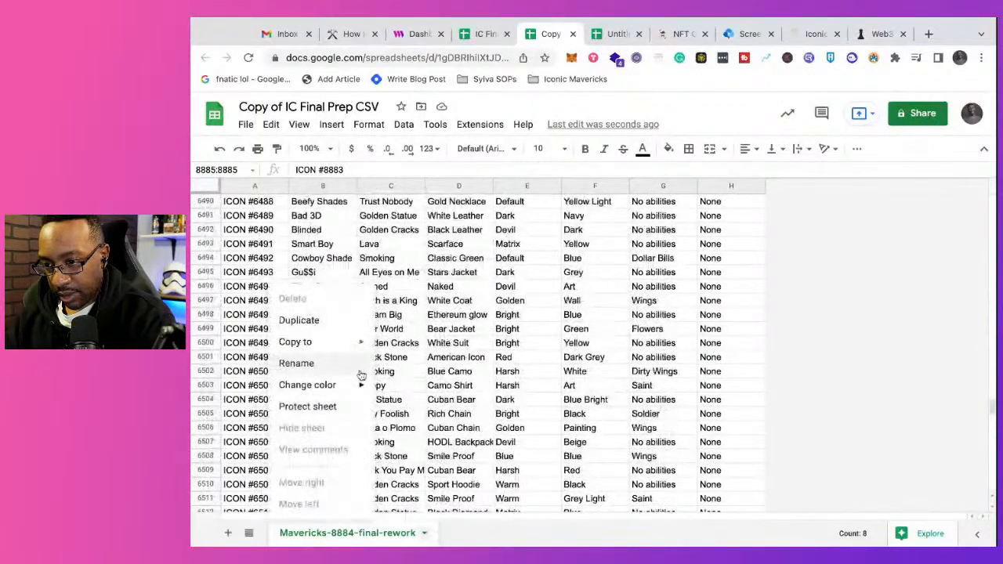
click(345, 362)
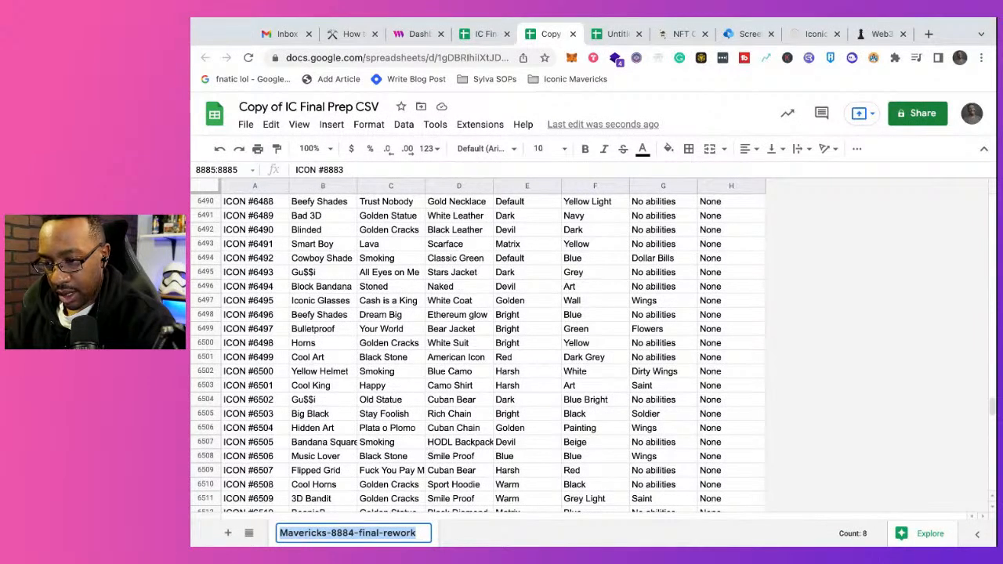
key(Right)
key(BackSpace)
key(BackSpace)
key(BackSpace)
key(BackSpace)
key(BackSpace)
key(BackSpace)
key(BackSpace)
key(BackSpace)
key(BackSpace)
key(BackSpace)
key(BackSpace)
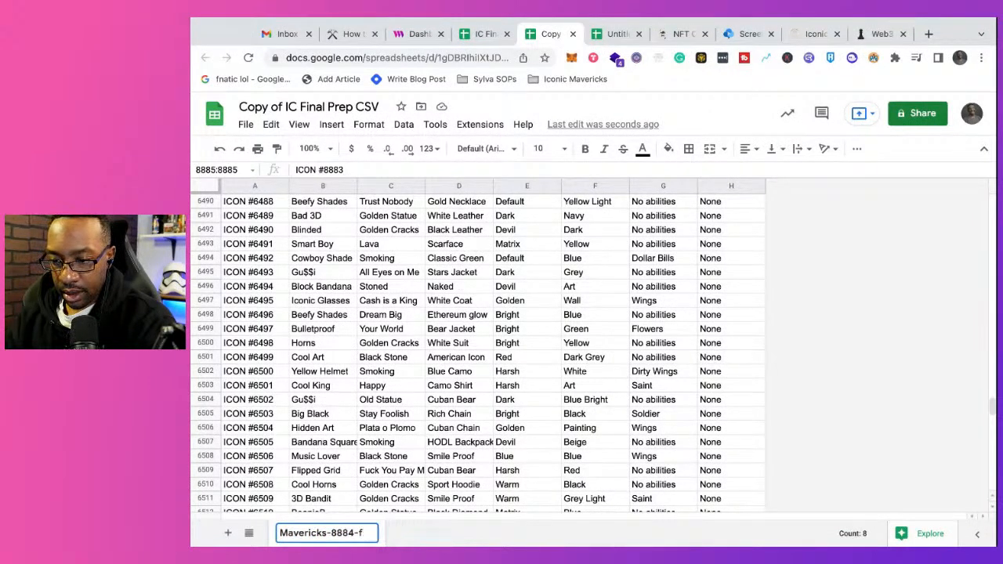
key(BackSpace)
key(BackSpace)
key(BackSpace)
text(4)
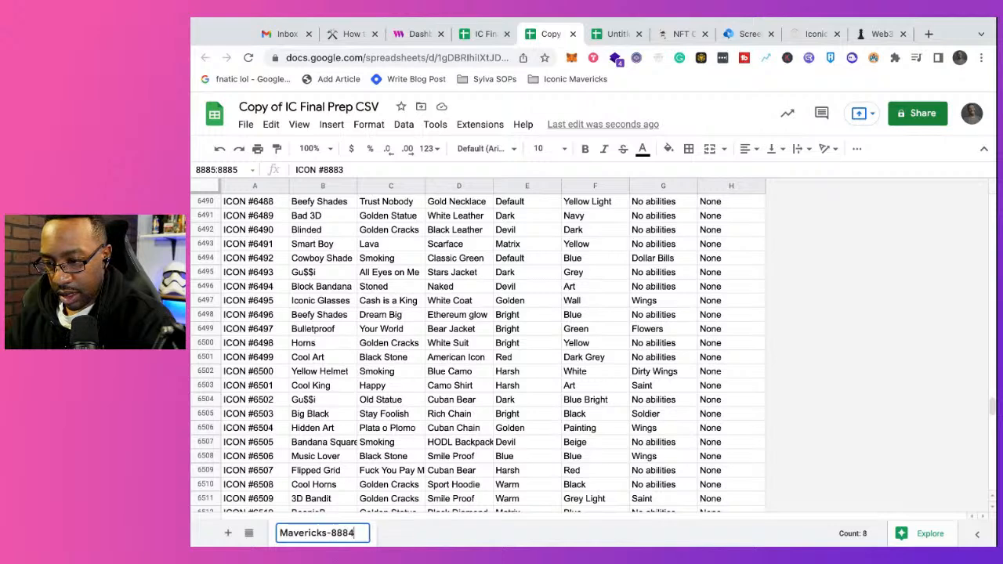
text(Final)
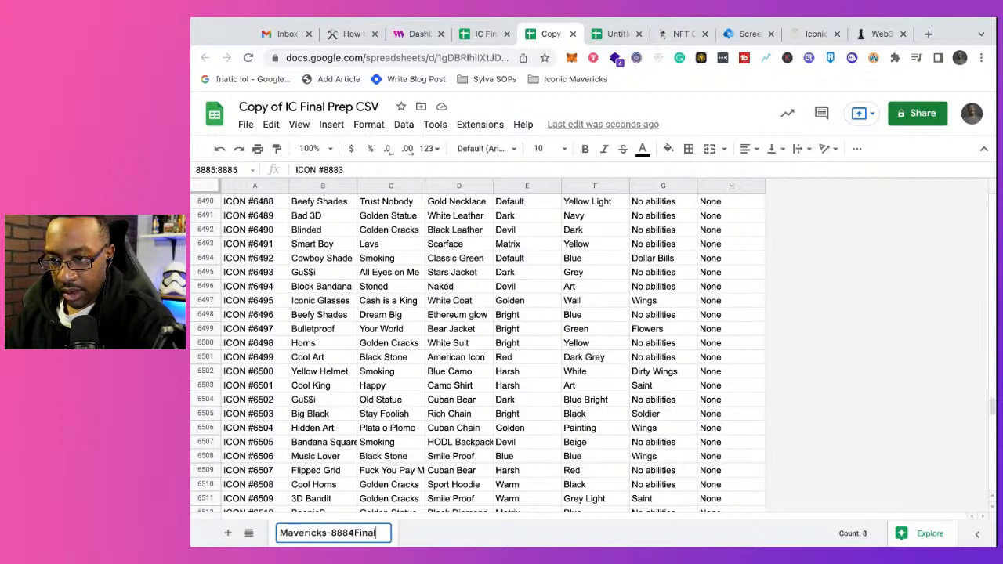
key(Return)
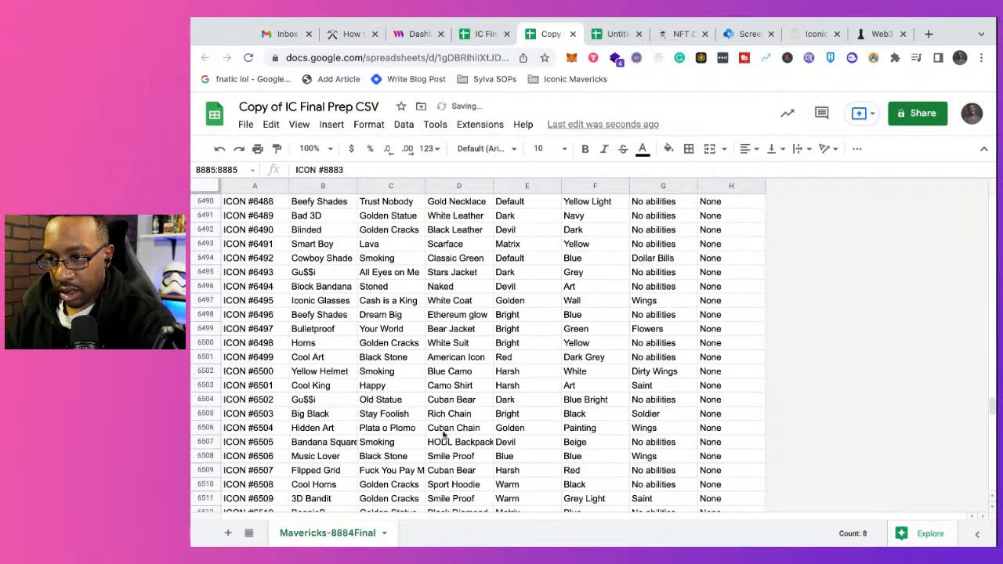
scroll(444, 435, up, 20)
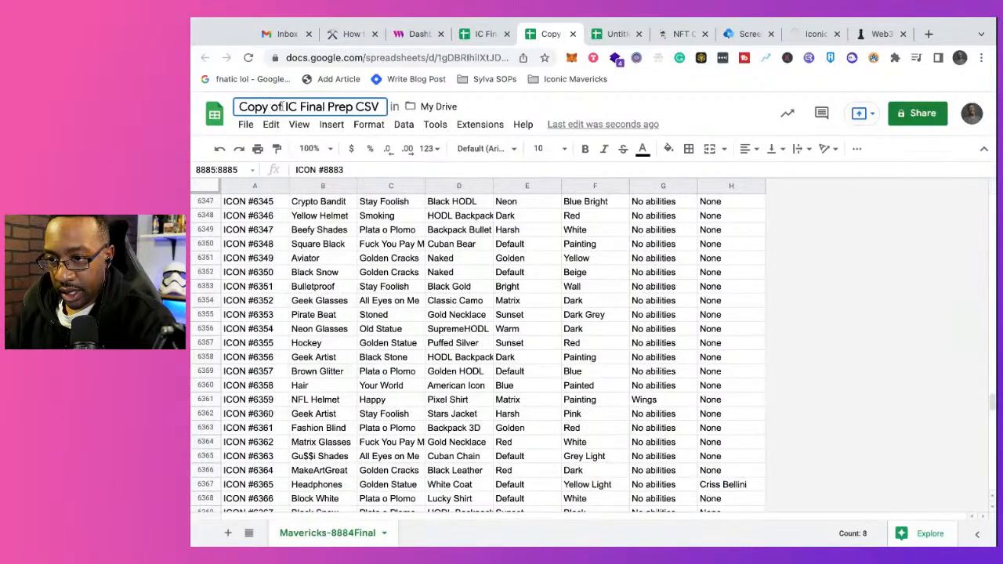
Step: Download the Mavericks-8884Final sheet as a comma-separated values (.csv) file
click(246, 124)
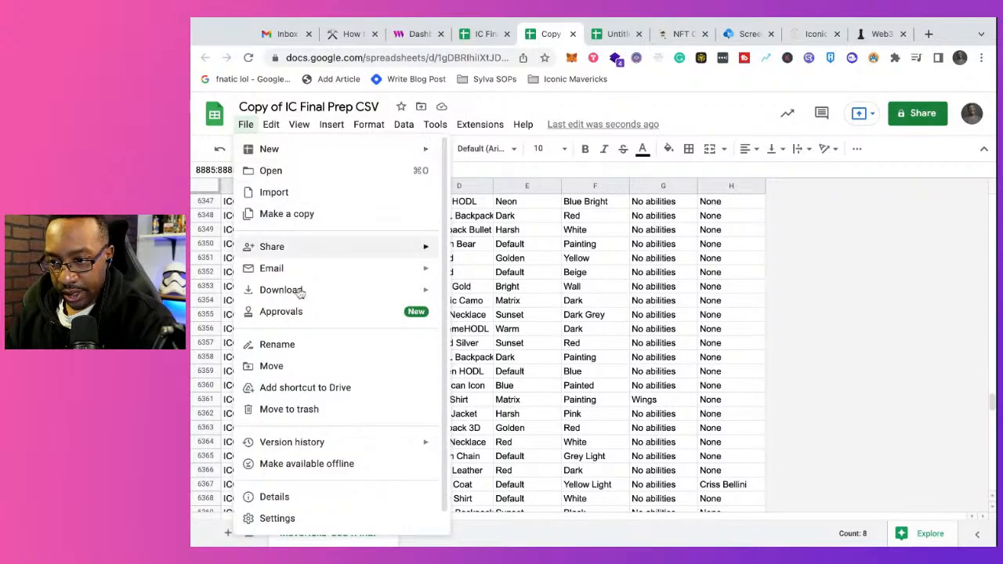
mouse_move(298, 295)
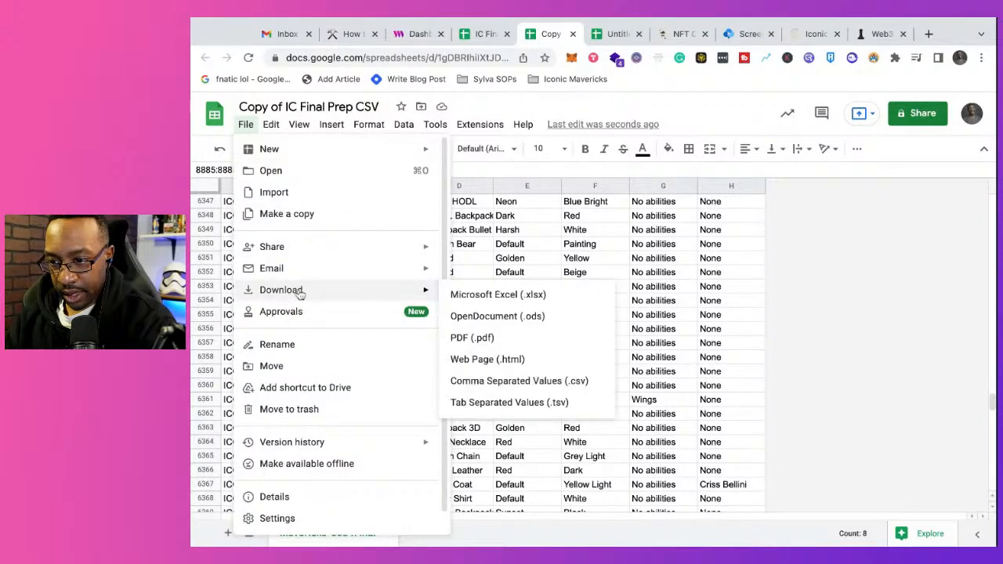
click(506, 381)
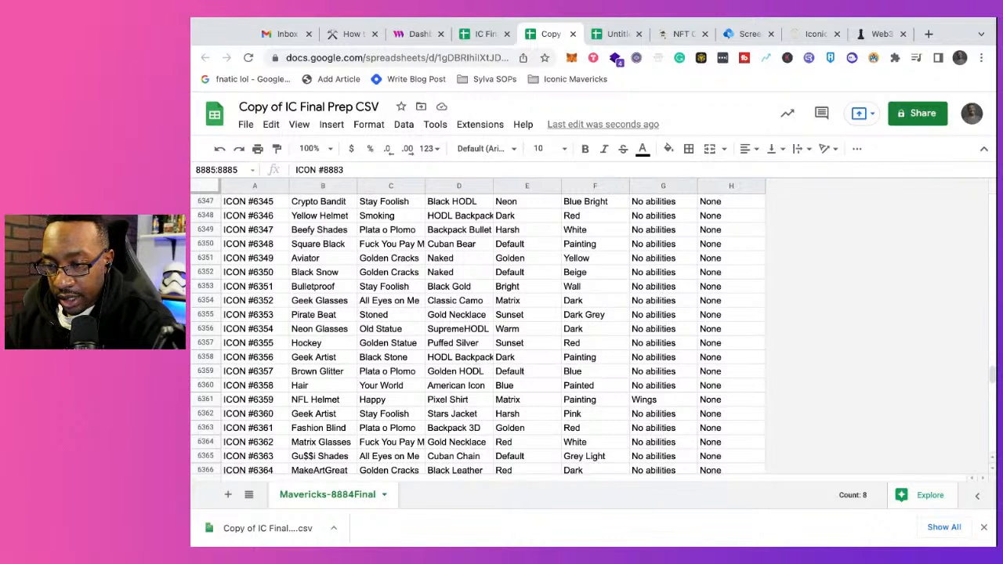
key(super+Tab)
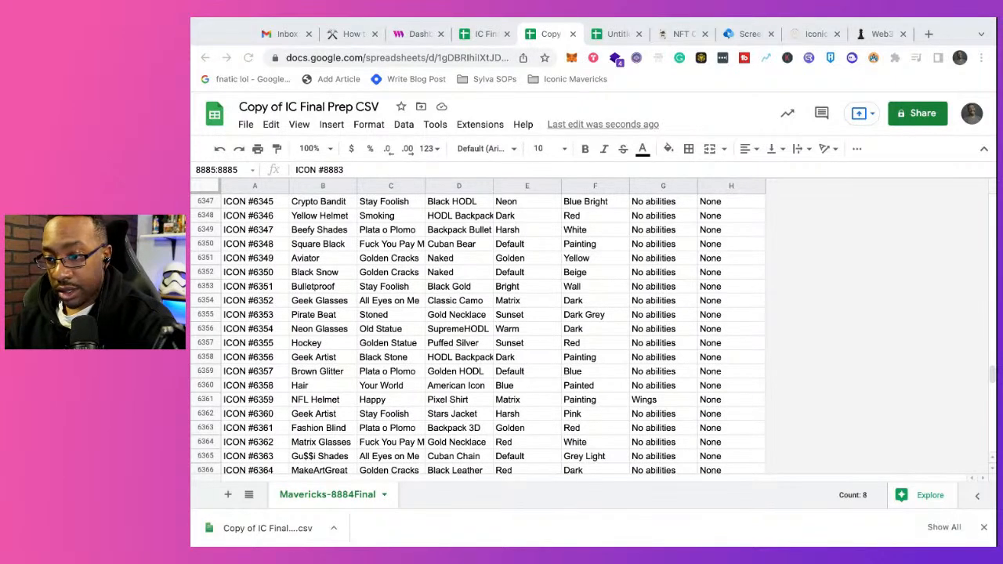
Step: Load the NFT images and the downloaded metadata CSV into the batch upload of the IC Final Beta Drop on thirdweb
scroll(478, 336, up, 20)
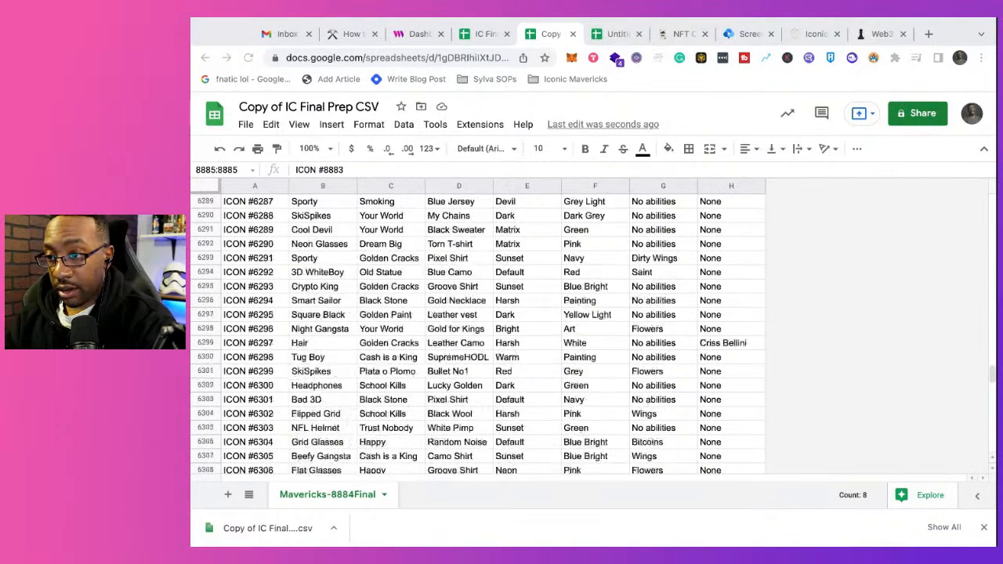
scroll(479, 336, up, 20)
click(480, 34)
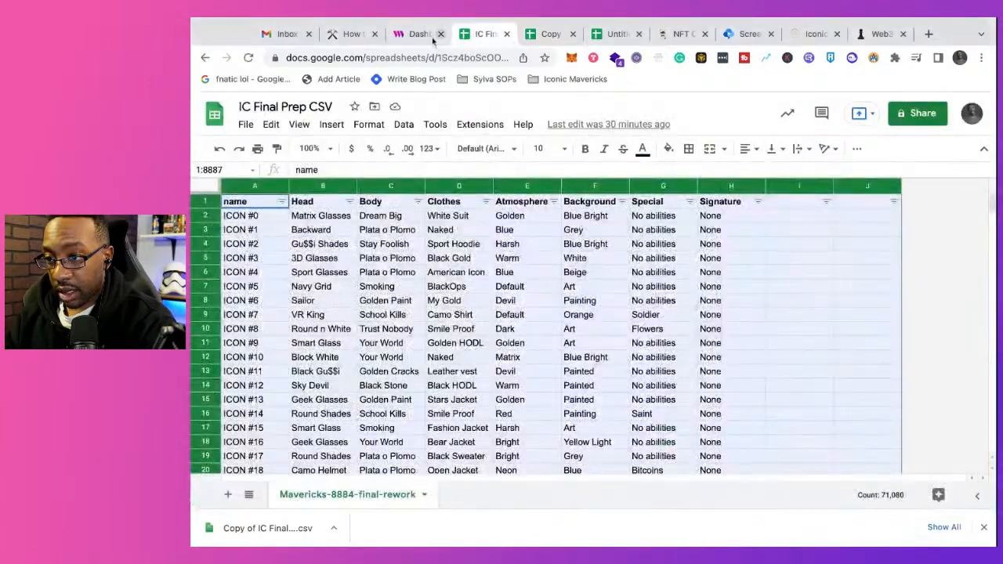
click(415, 33)
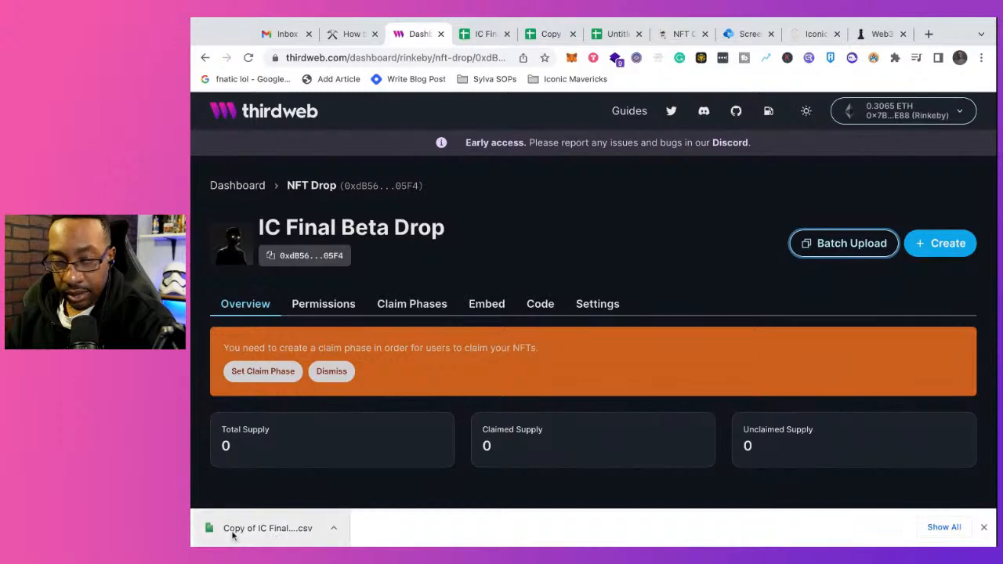
scroll(572, 373, down, 3)
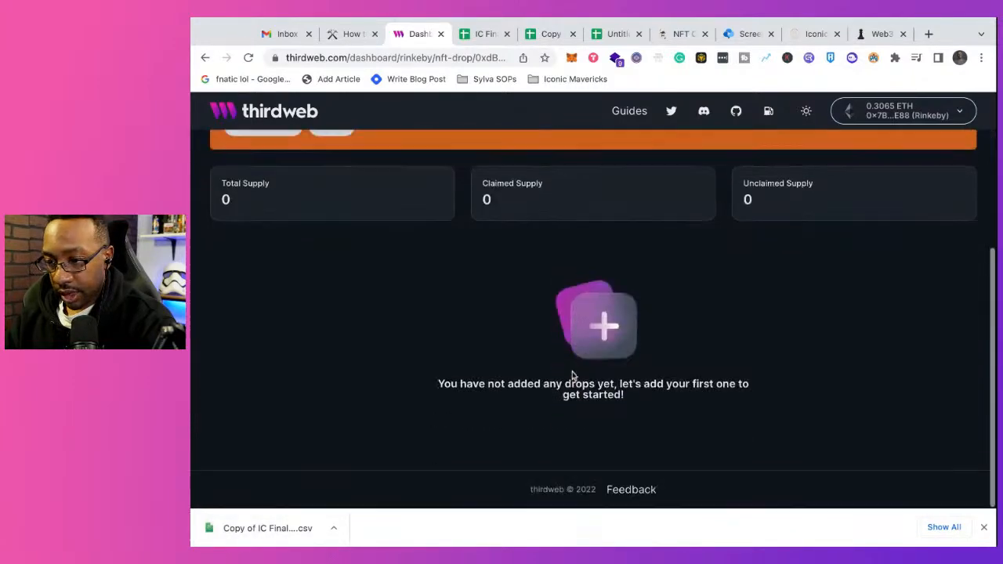
scroll(572, 374, up, 3)
key(super+Tab)
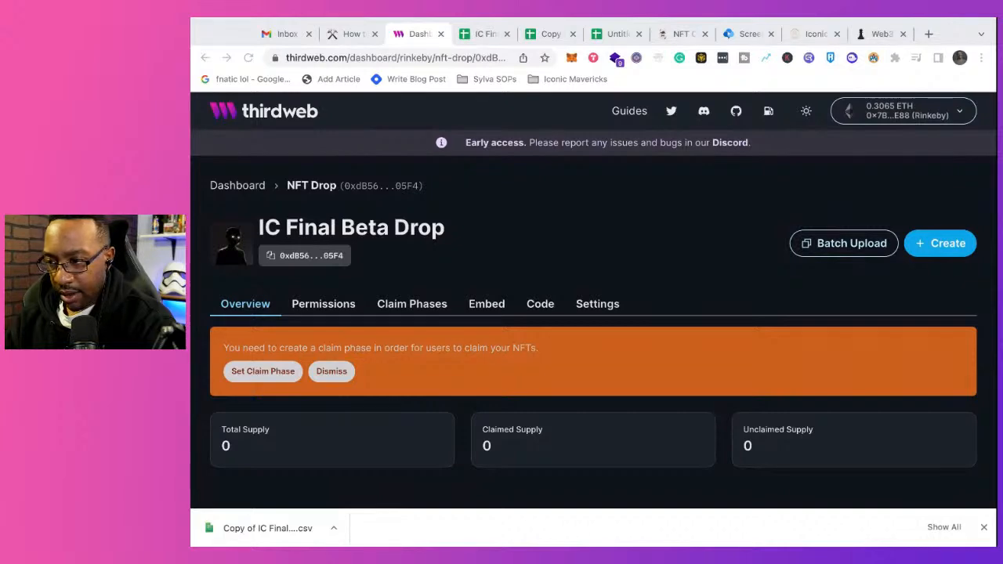
click(844, 243)
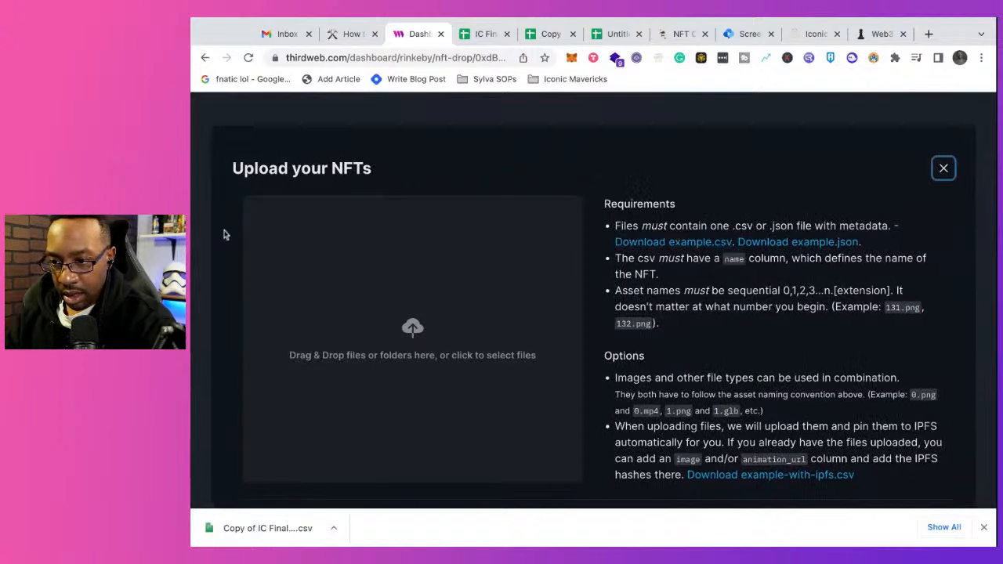
drag(191, 202, 239, 185)
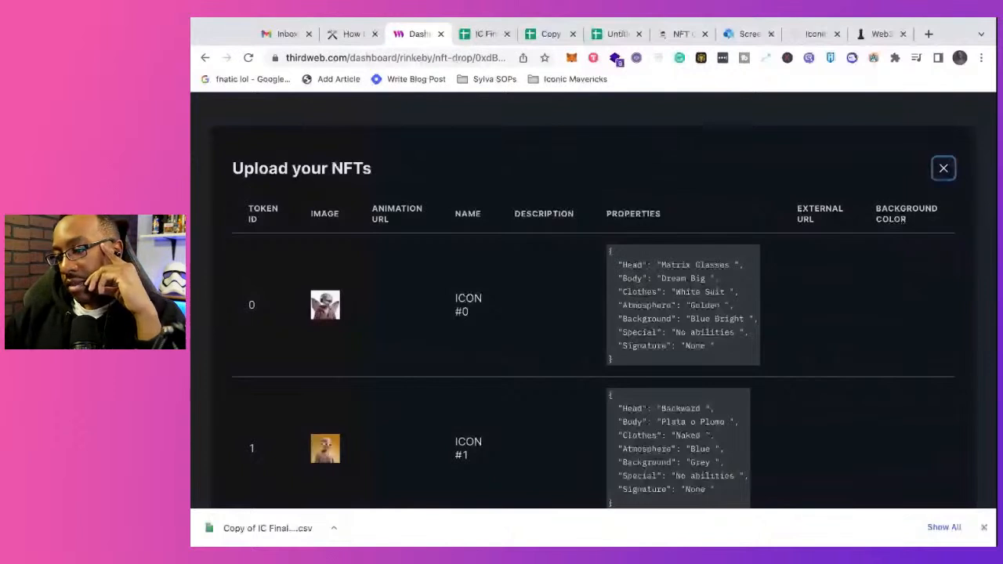
click(984, 529)
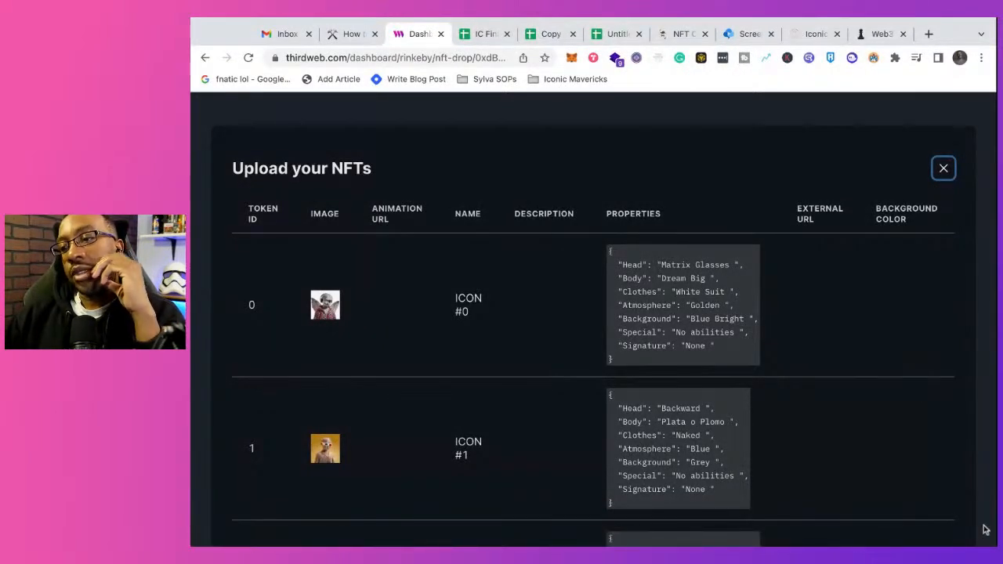
Step: Compare the names and trait columns of the copied sheet with the original IC Final Prep CSV and the example-with-ipfs template
click(551, 35)
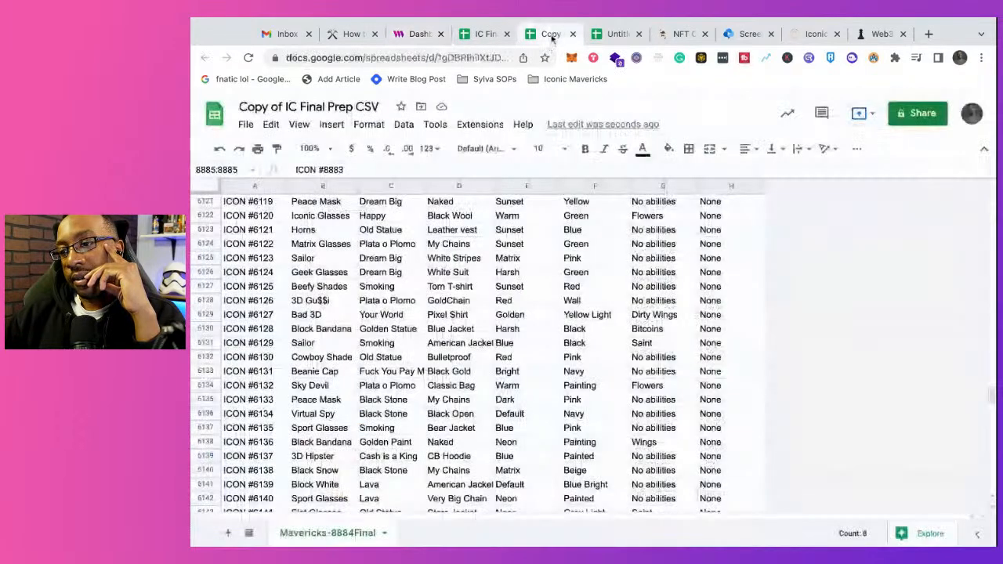
click(606, 35)
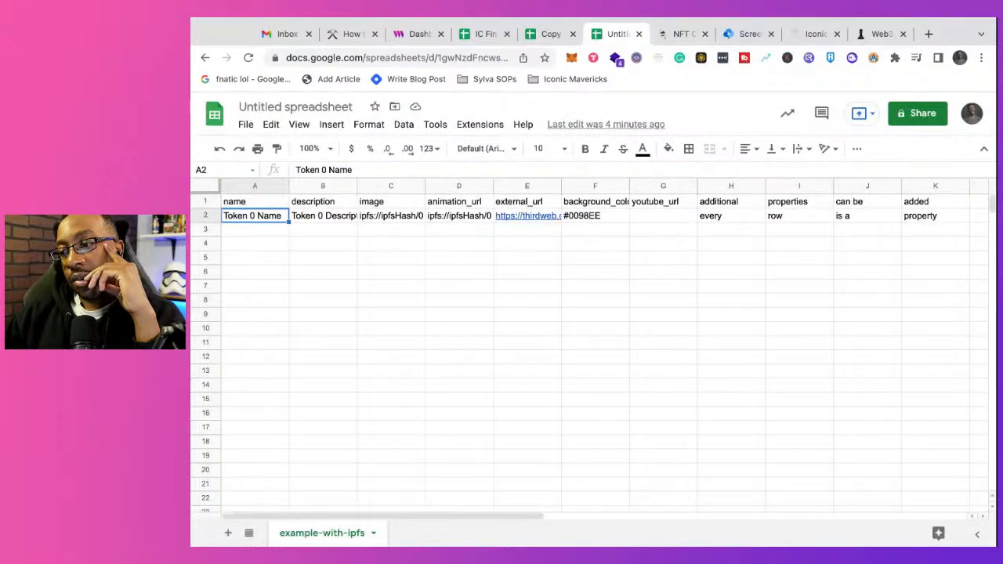
click(549, 34)
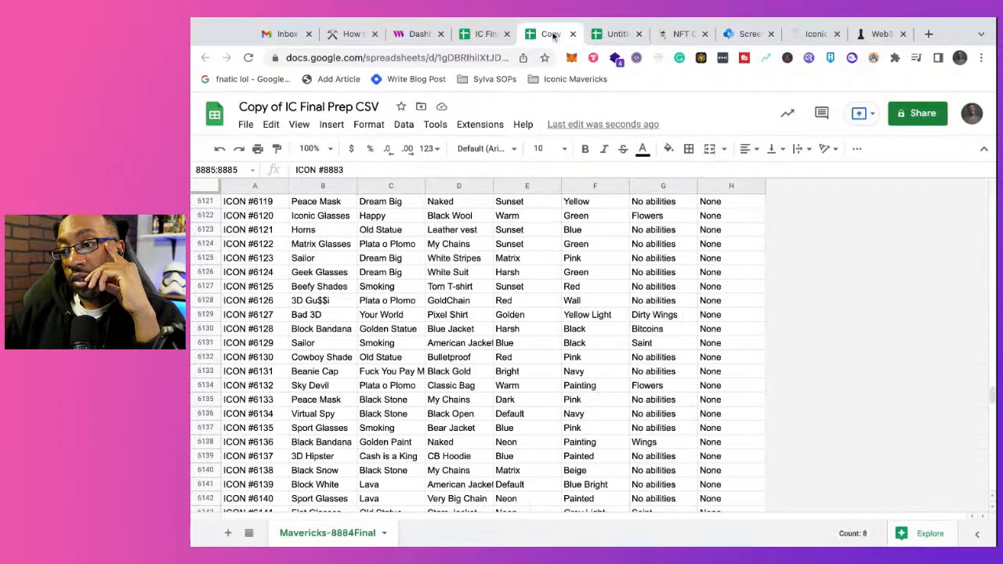
click(486, 34)
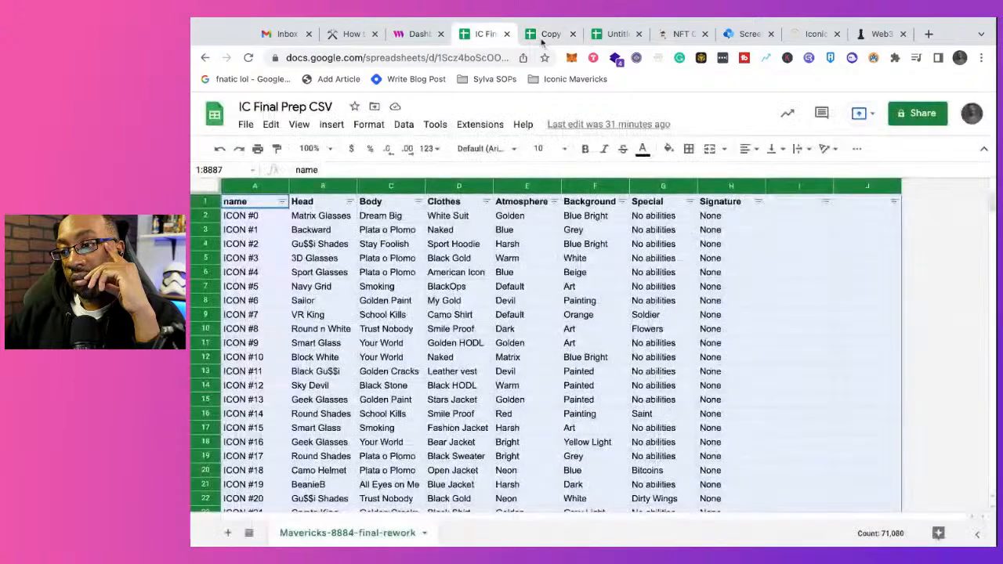
click(549, 33)
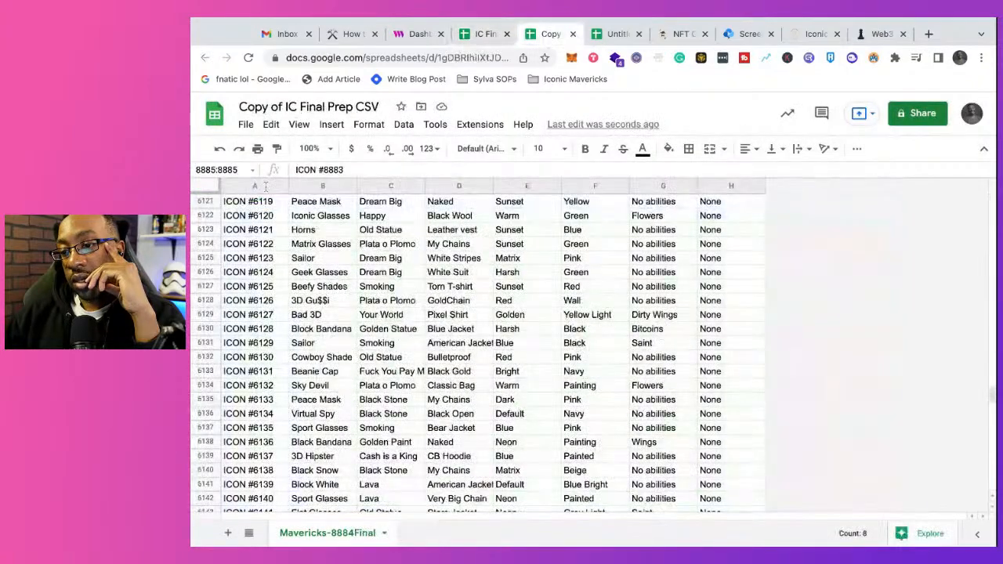
click(239, 224)
scroll(242, 225, up, 4)
scroll(241, 225, up, 20)
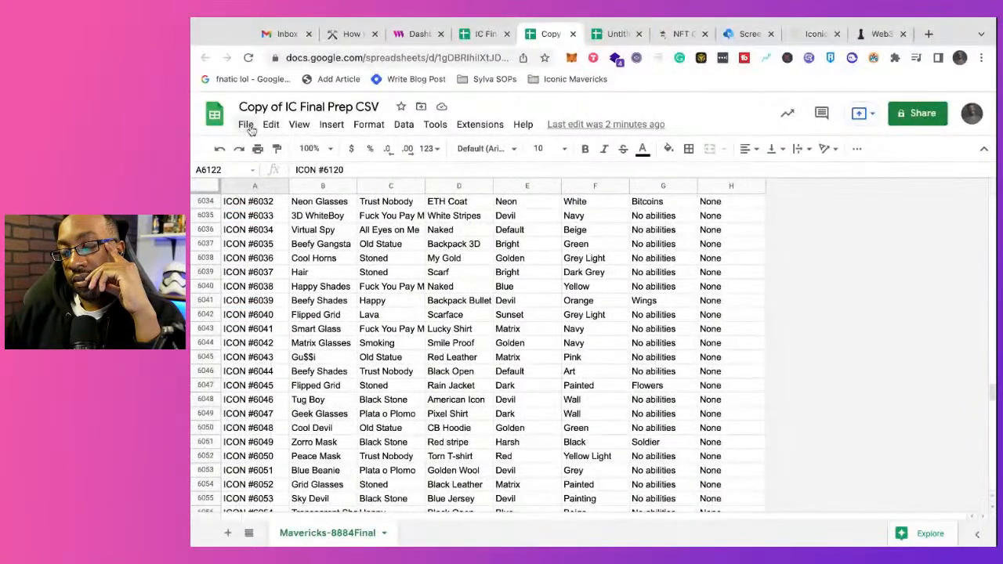
scroll(258, 267, up, 2)
scroll(259, 266, up, 20)
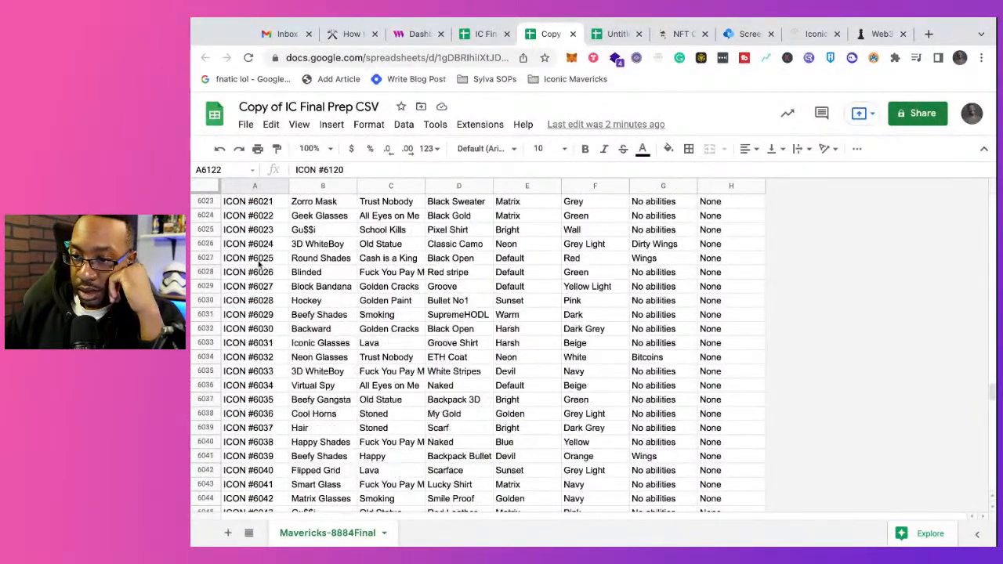
scroll(259, 265, up, 20)
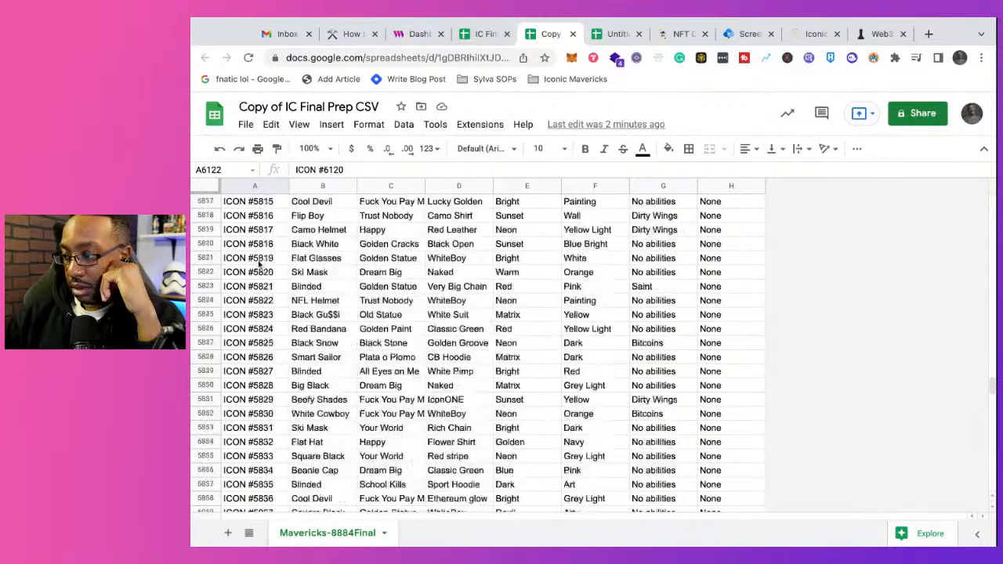
drag(993, 382, 994, 202)
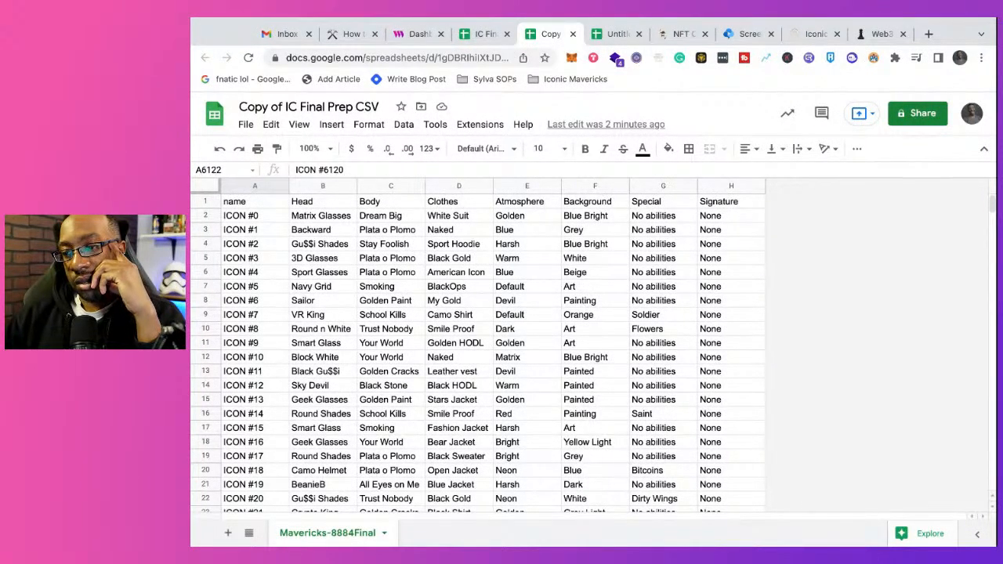
click(486, 34)
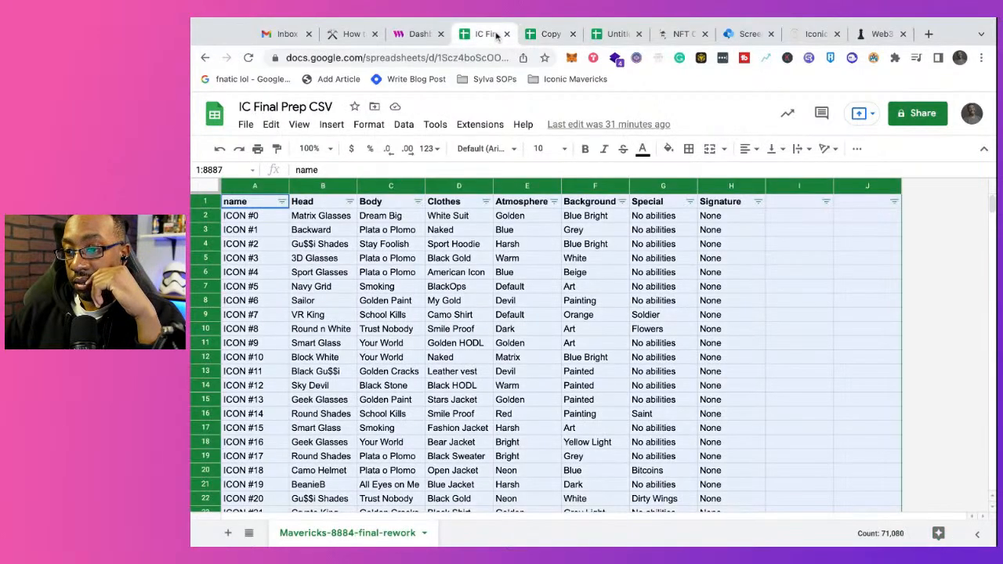
click(548, 34)
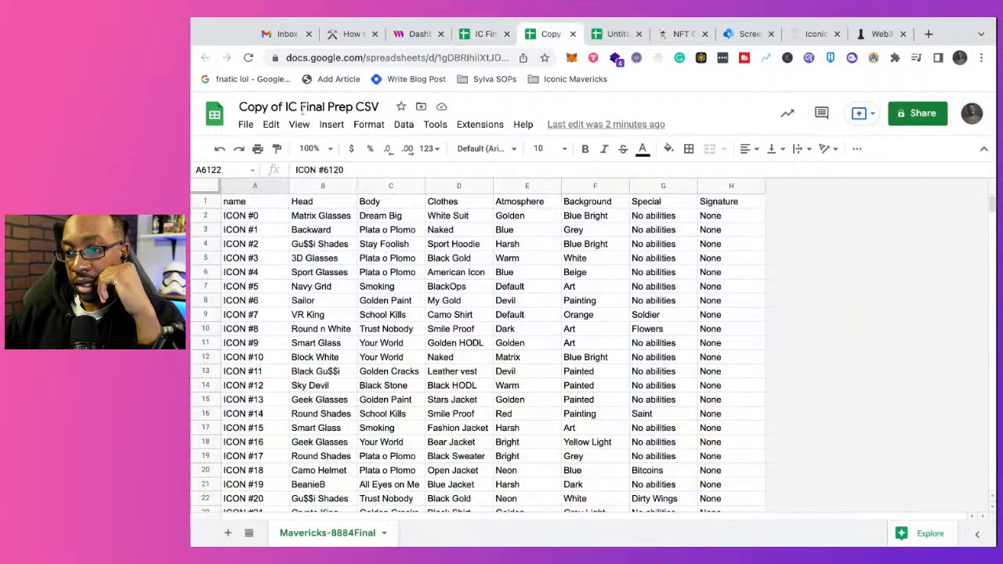
click(245, 124)
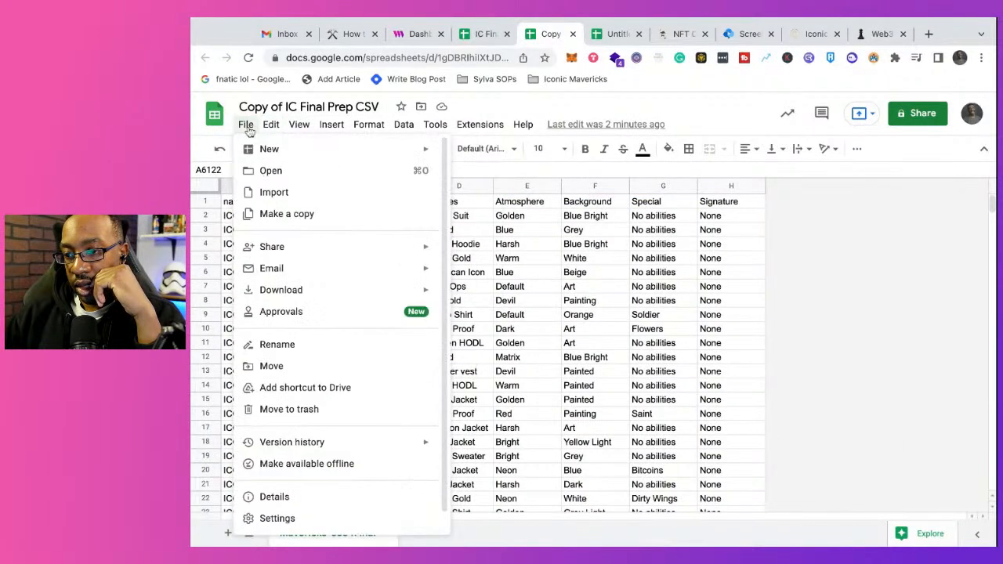
mouse_move(266, 130)
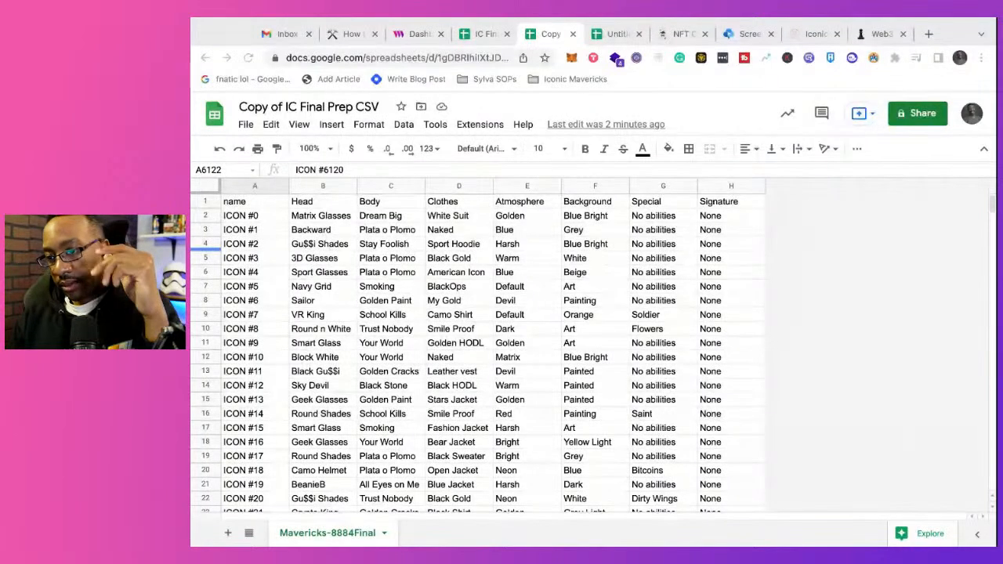
click(206, 249)
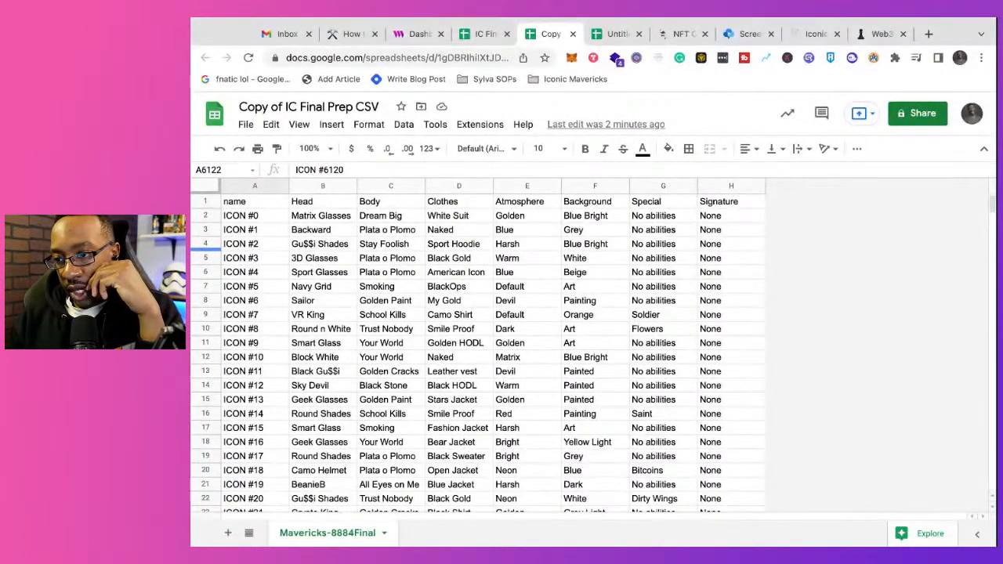
Step: Replace every occurrence of ICON with nothing across all sheets of the copied spreadsheet using Find and replace
click(245, 125)
mouse_move(273, 127)
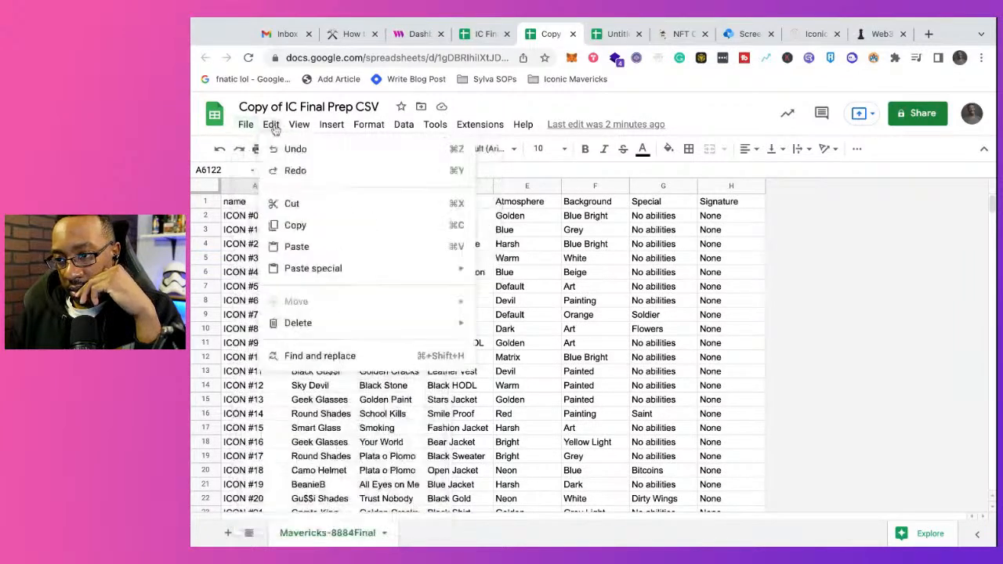
click(329, 356)
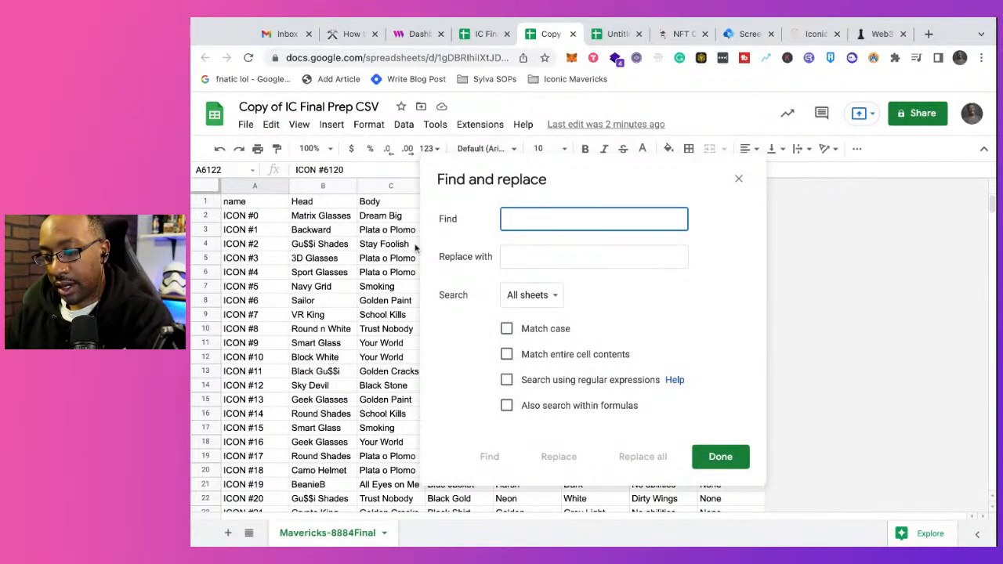
text(ICON)
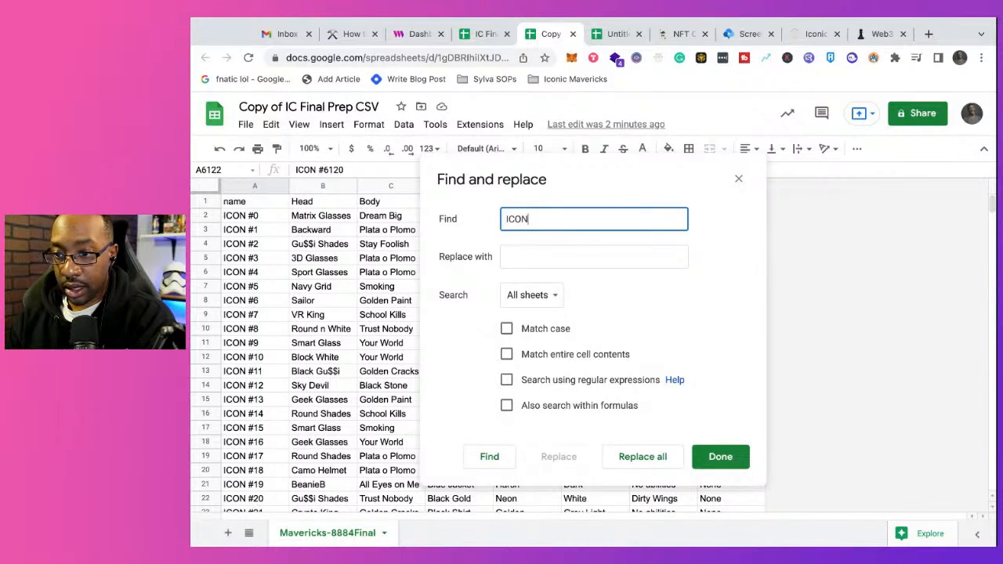
click(506, 256)
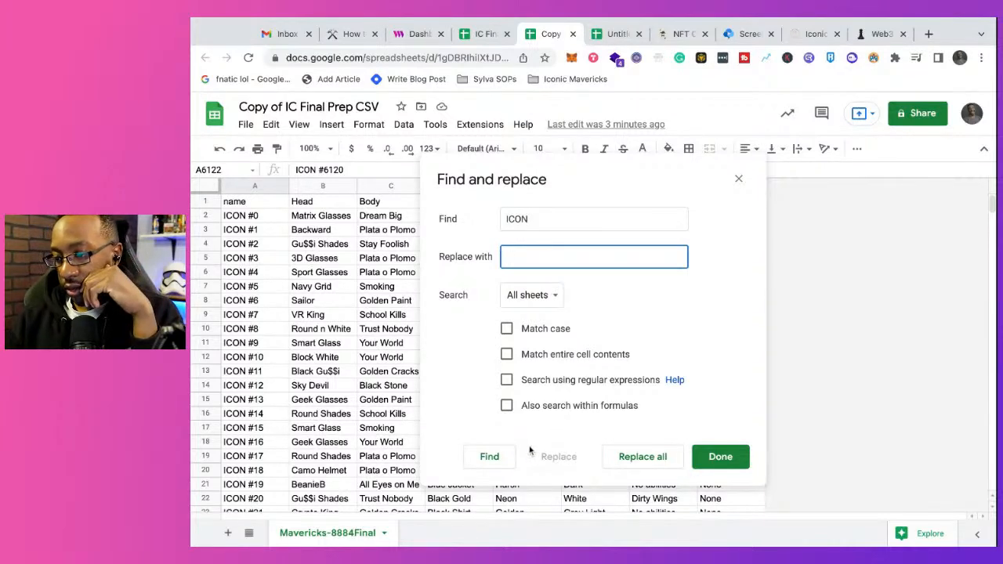
click(492, 458)
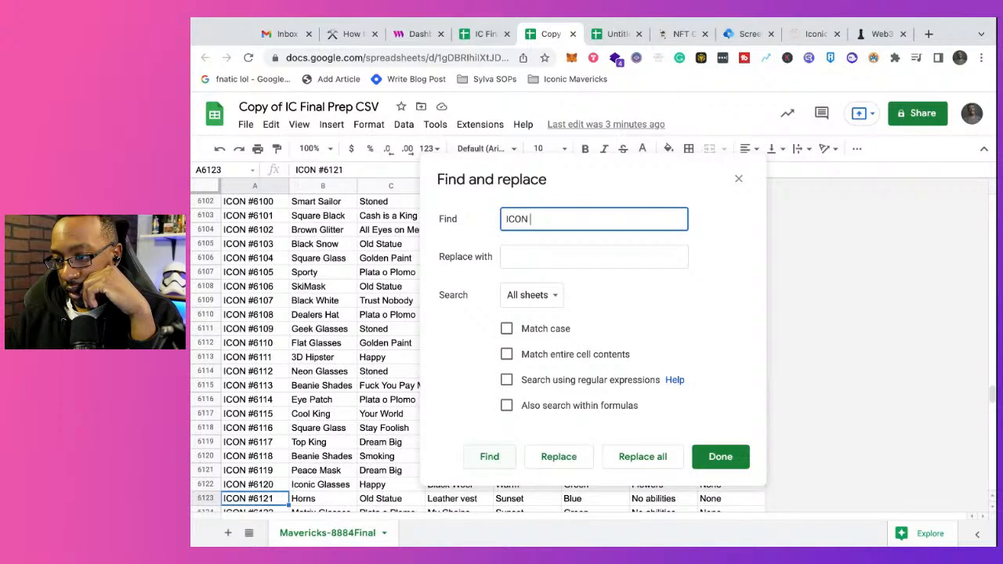
click(633, 464)
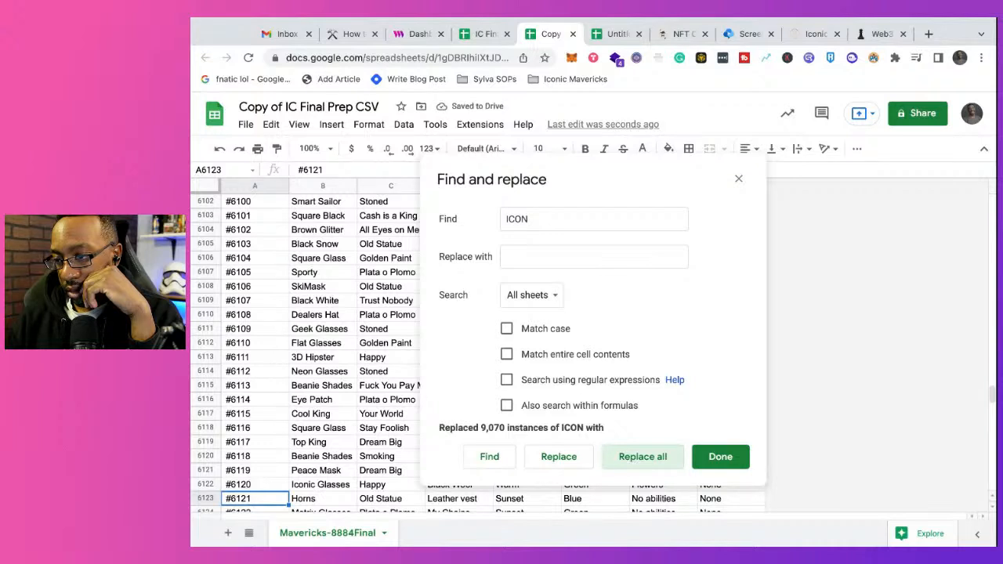
click(703, 464)
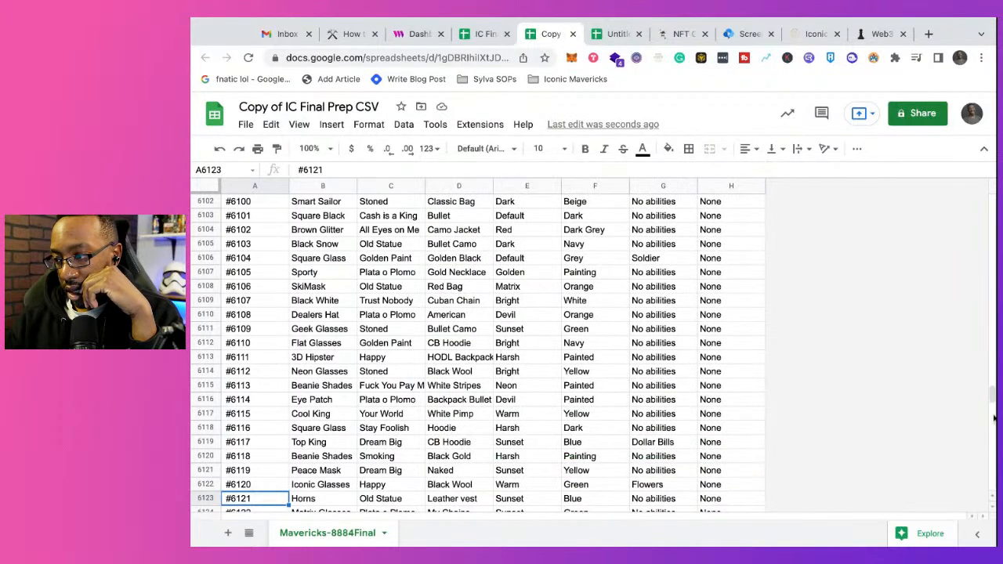
Step: Download the cleaned Mavericks-8884Final sheet as a comma-separated values (.csv) file and dismiss the download notice
drag(992, 396, 993, 200)
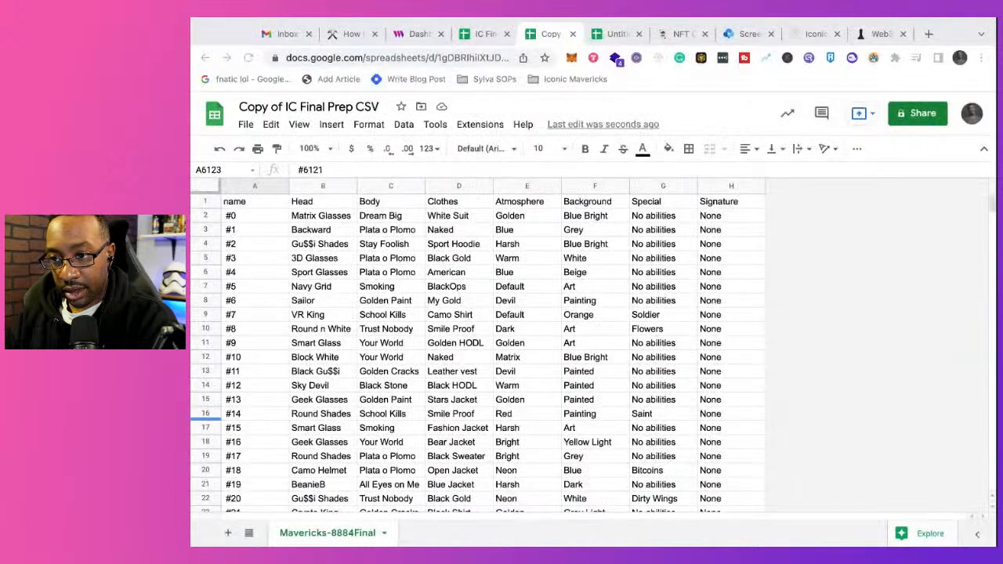
click(245, 124)
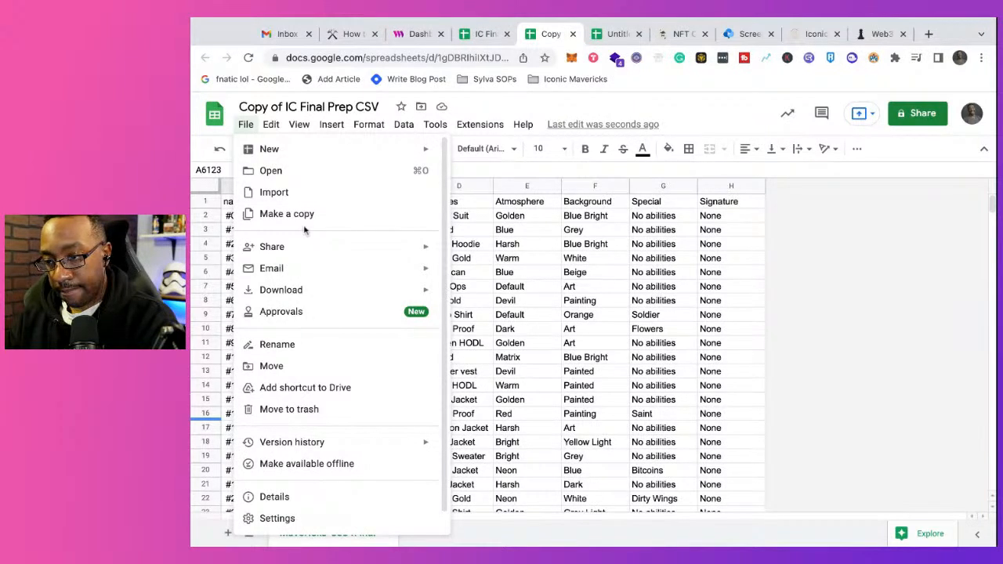
mouse_move(325, 293)
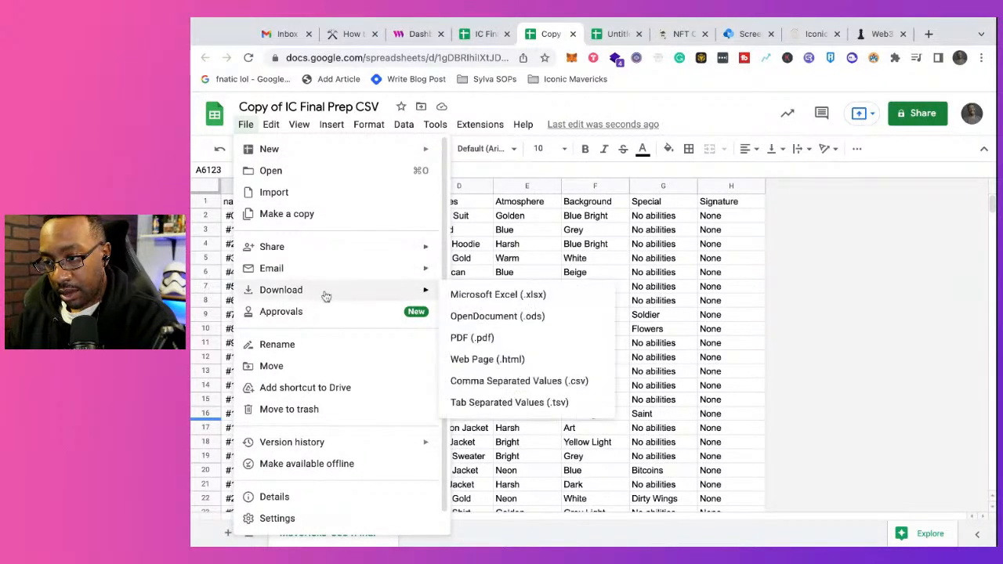
click(532, 388)
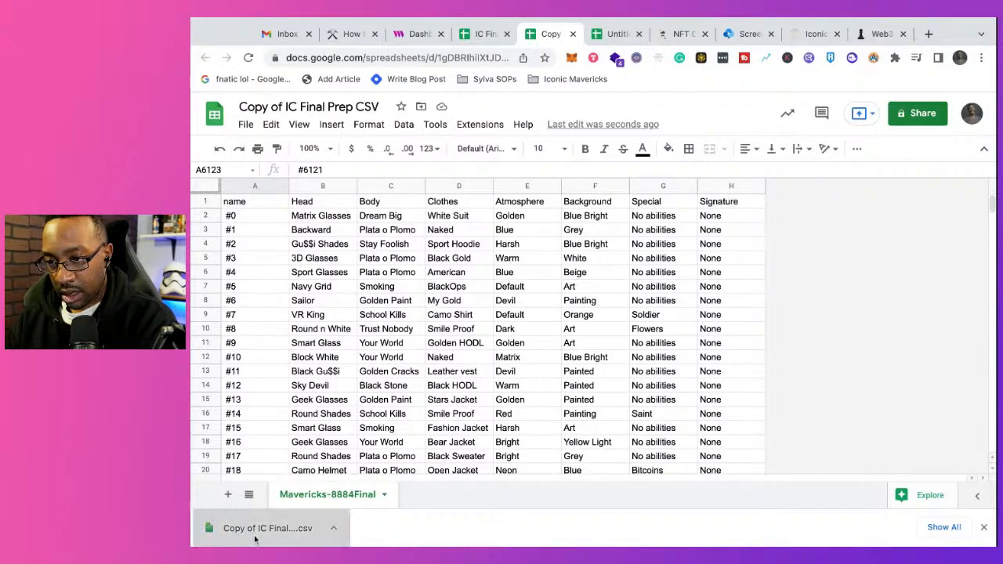
click(239, 530)
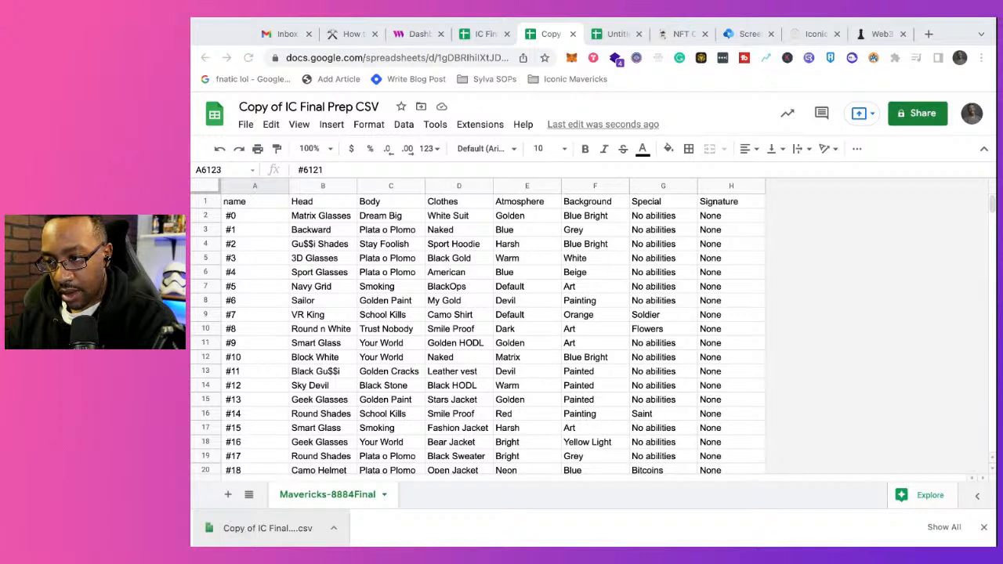
click(984, 527)
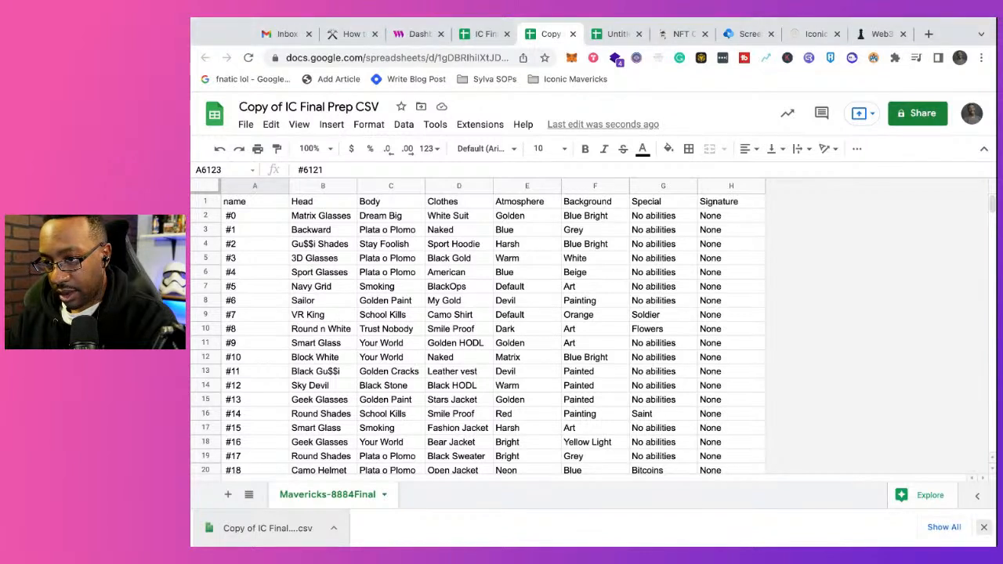
click(978, 531)
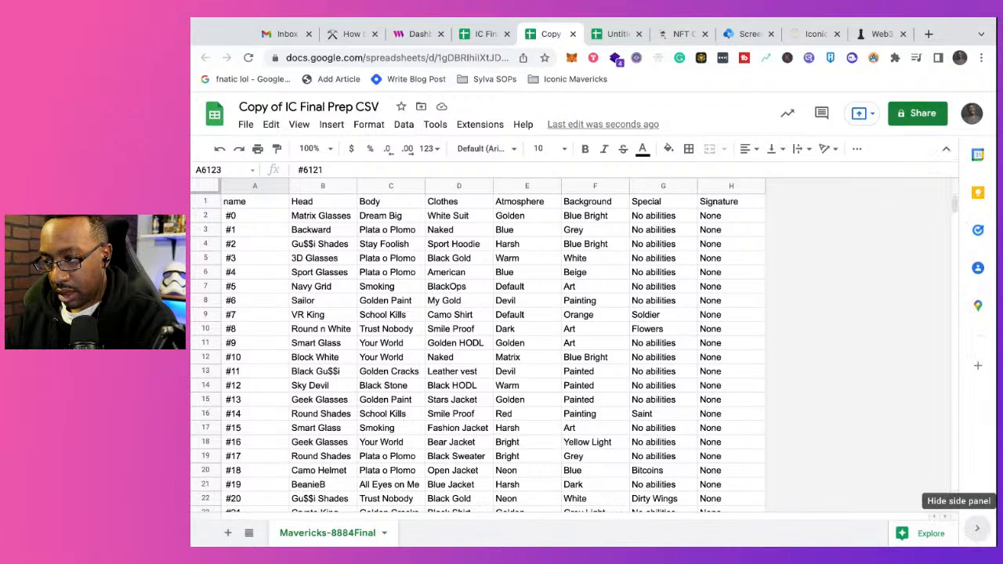
click(901, 290)
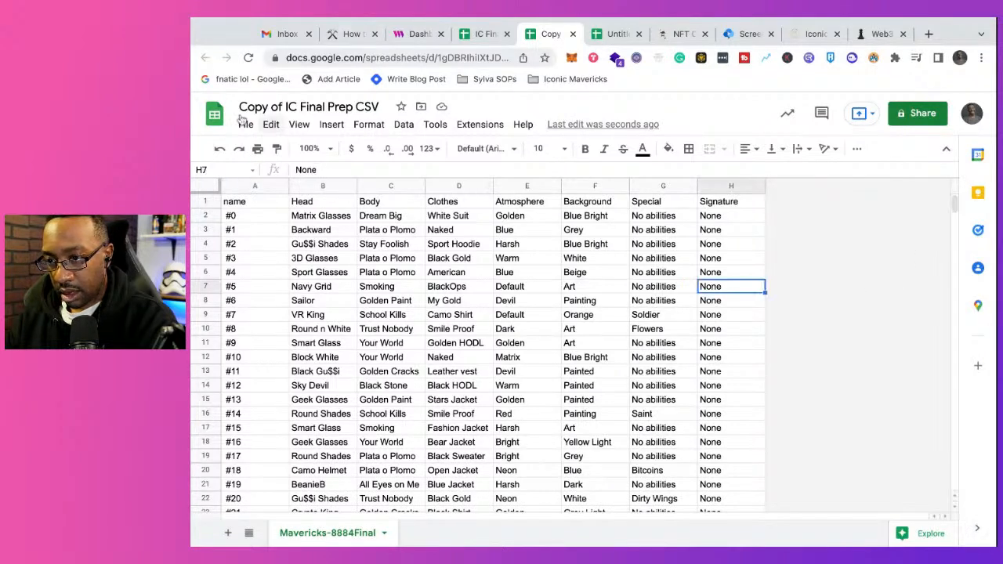
Step: Rename the copied spreadsheet as 1.1 Copy of IC Final Prep CSV
click(302, 106)
click(237, 108)
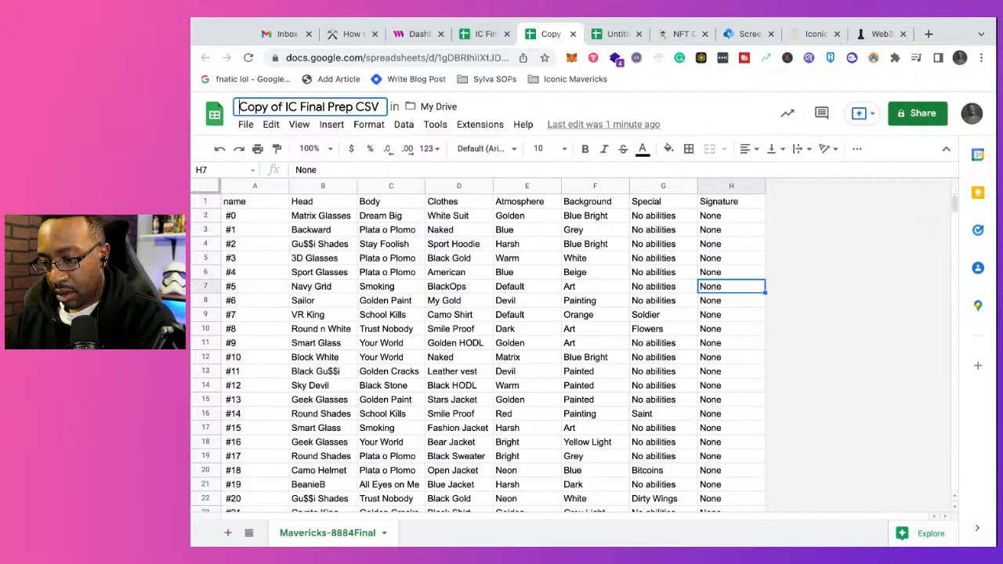
text(1.1)
key(Return)
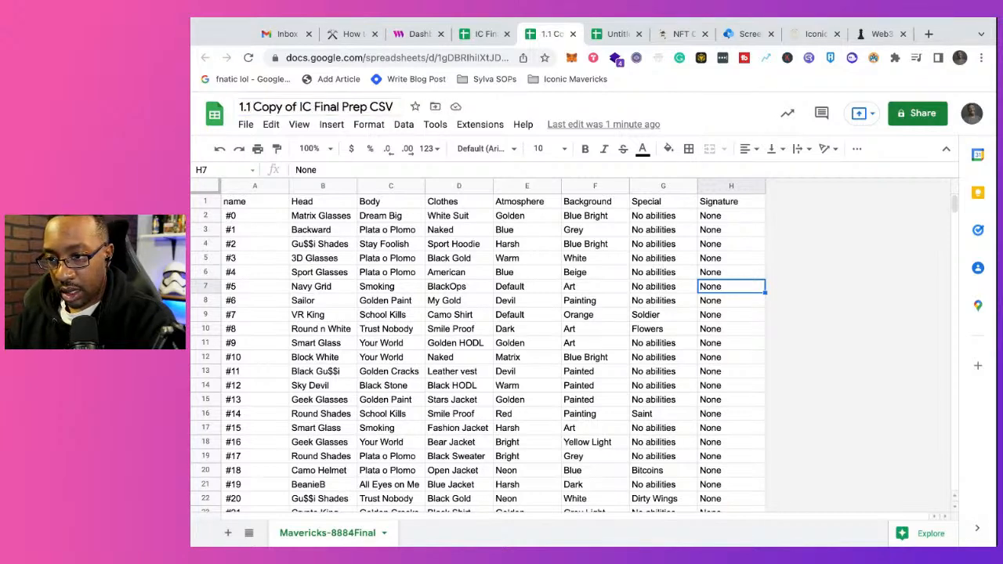
Step: Download the renamed 1.1 Copy of IC Final Prep CSV sheet in comma-separated values (.csv) format
click(245, 124)
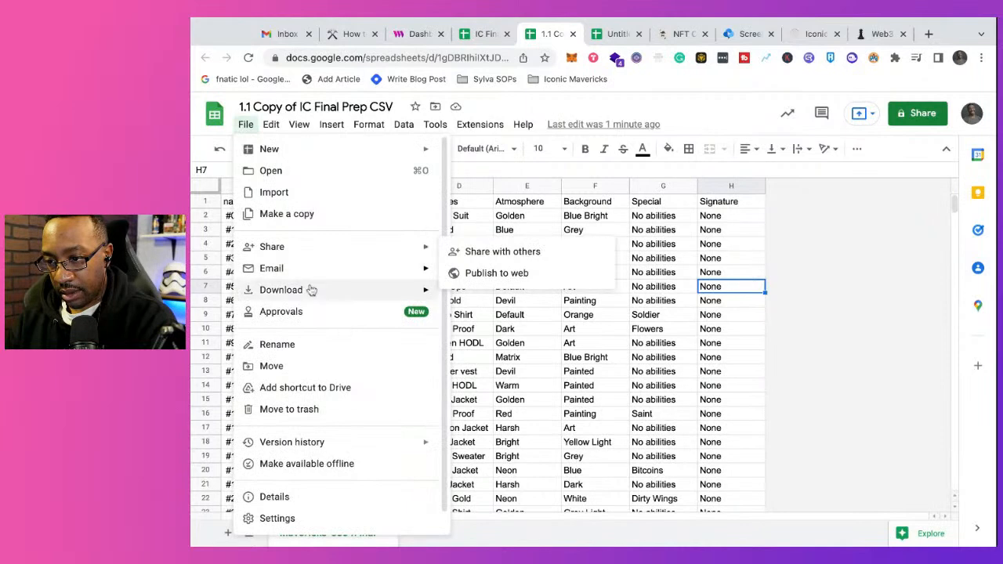
mouse_move(311, 289)
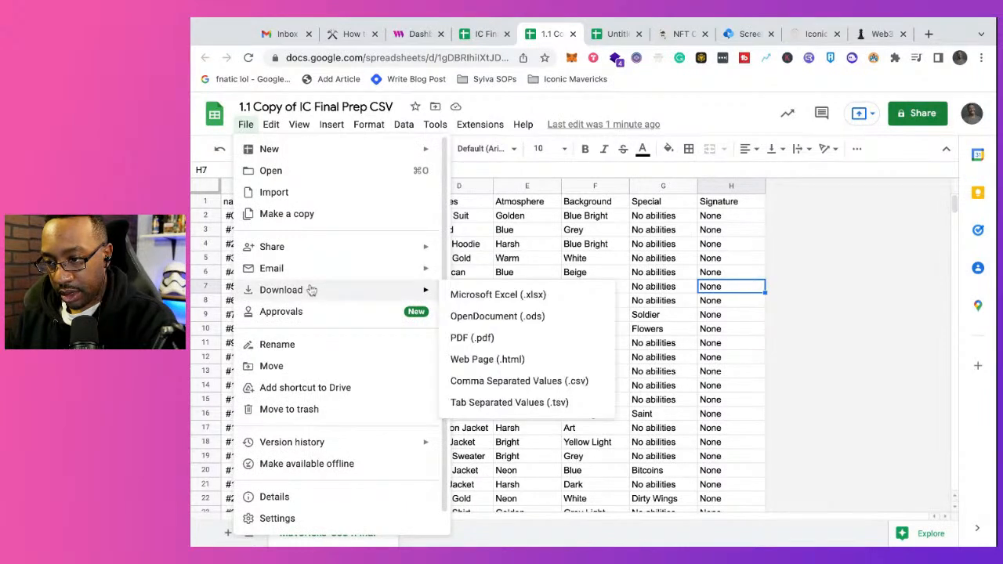
click(496, 382)
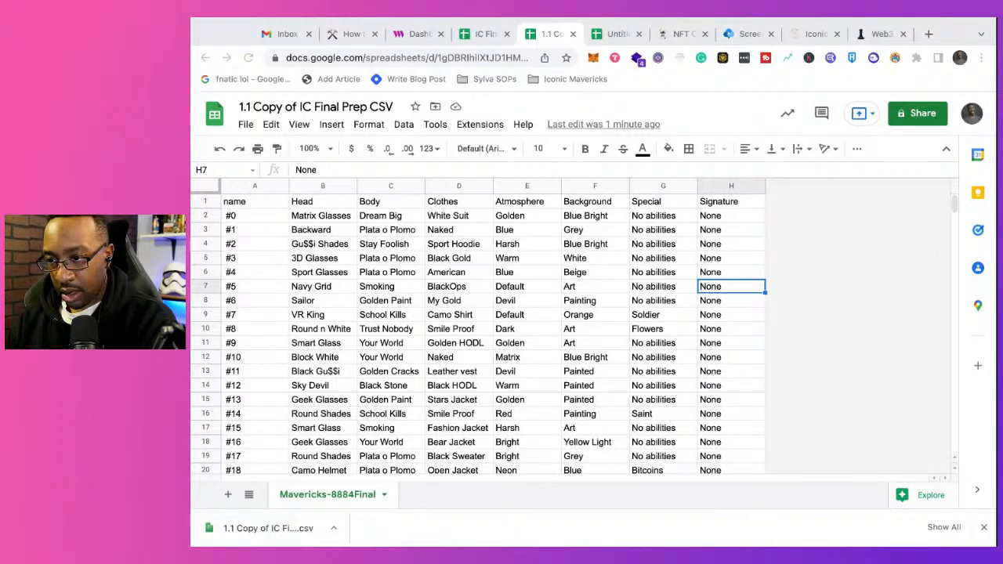
Step: Restart the IC Final Beta Drop batch upload on thirdweb with the NFT images and the 1.1 CSV, and review the token preview
click(351, 34)
click(415, 36)
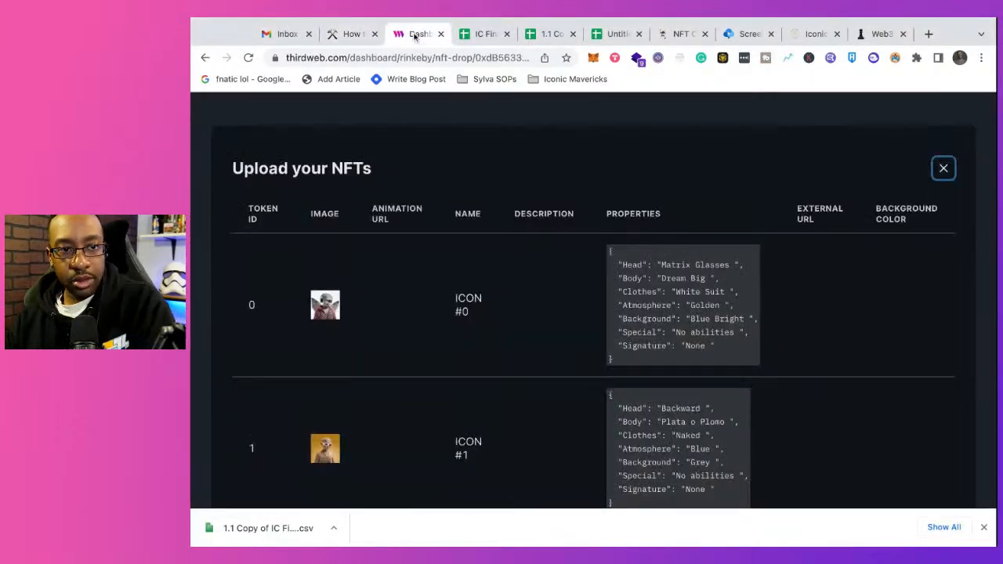
click(948, 169)
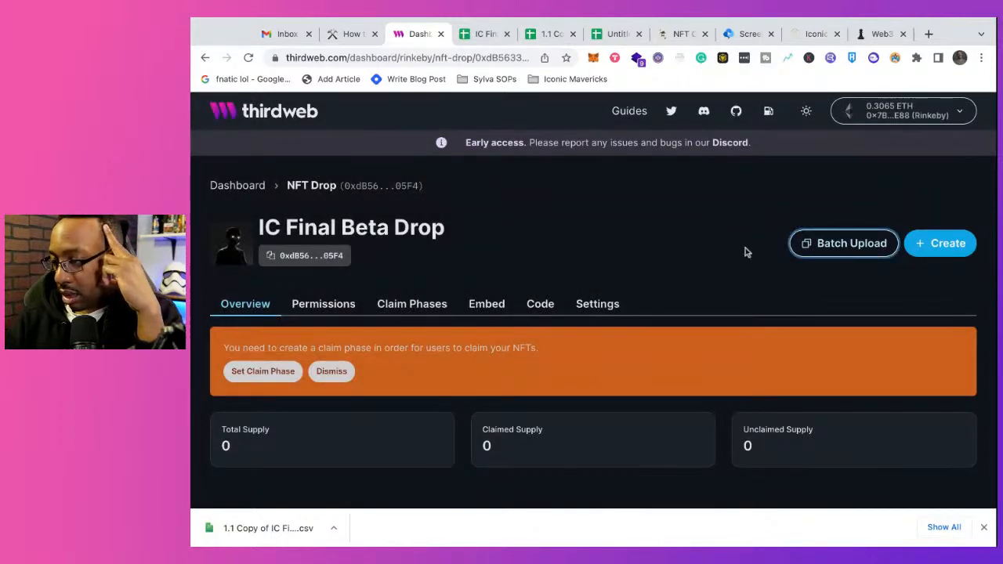
click(829, 243)
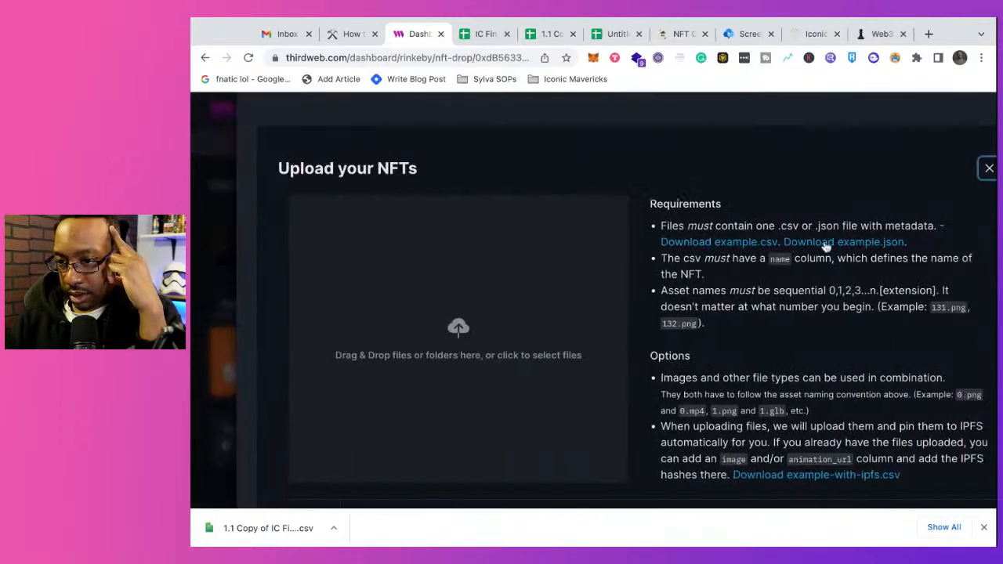
drag(193, 155, 380, 278)
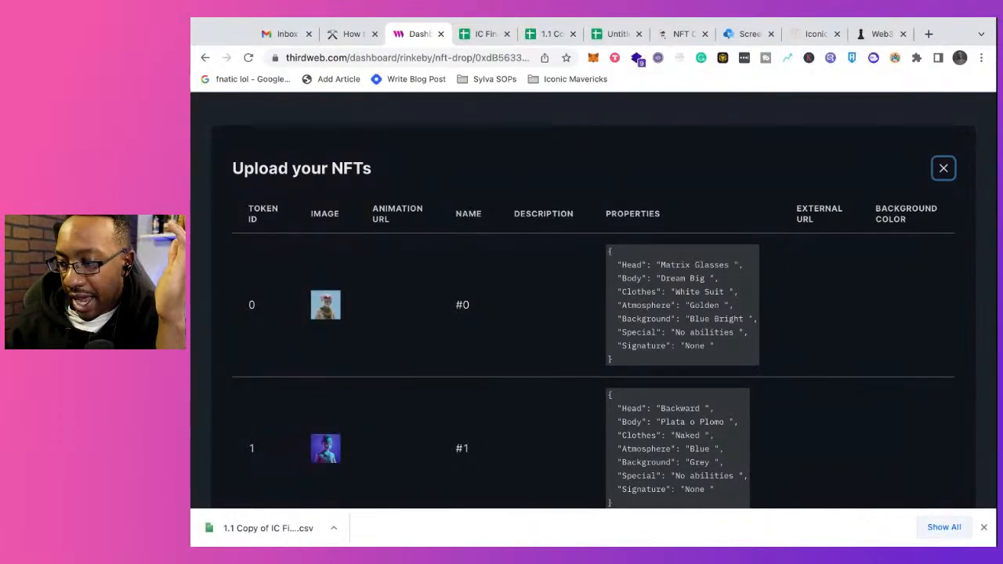
click(984, 527)
scroll(825, 500, down, 5)
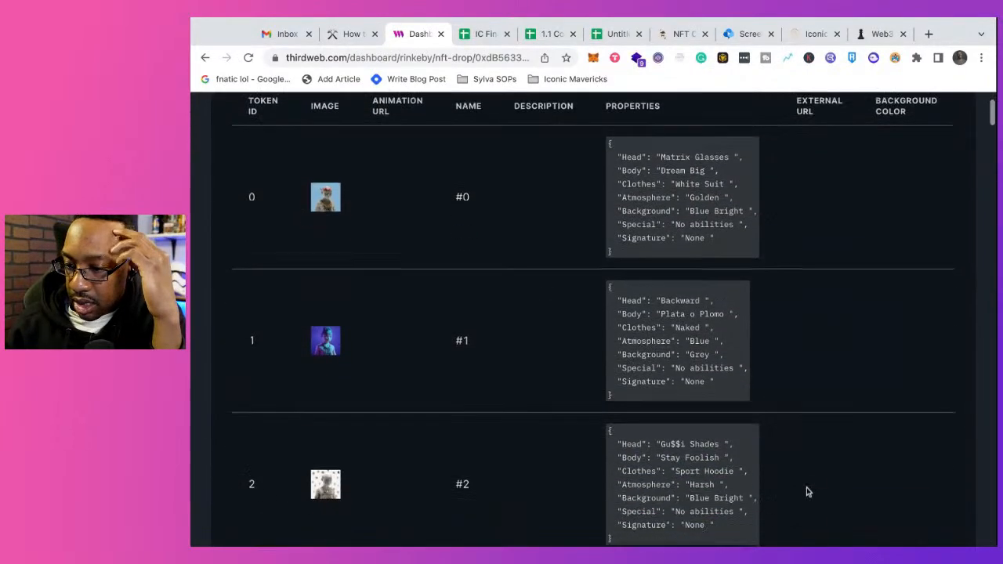
scroll(807, 493, up, 5)
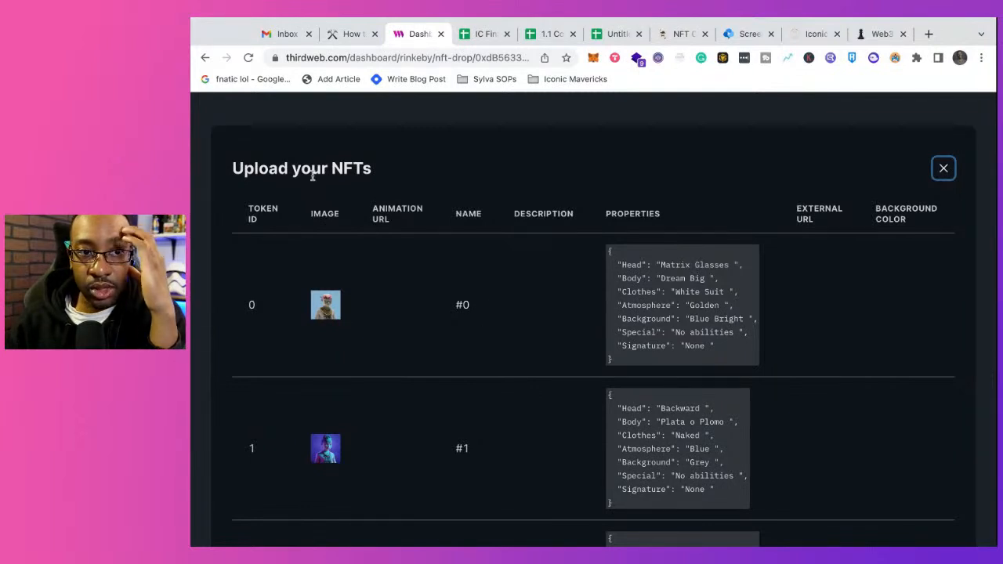
Step: In the 1.1 Copy of IC Final Prep CSV spreadsheet, replace every # with nothing across all sheets using Find and replace
click(499, 35)
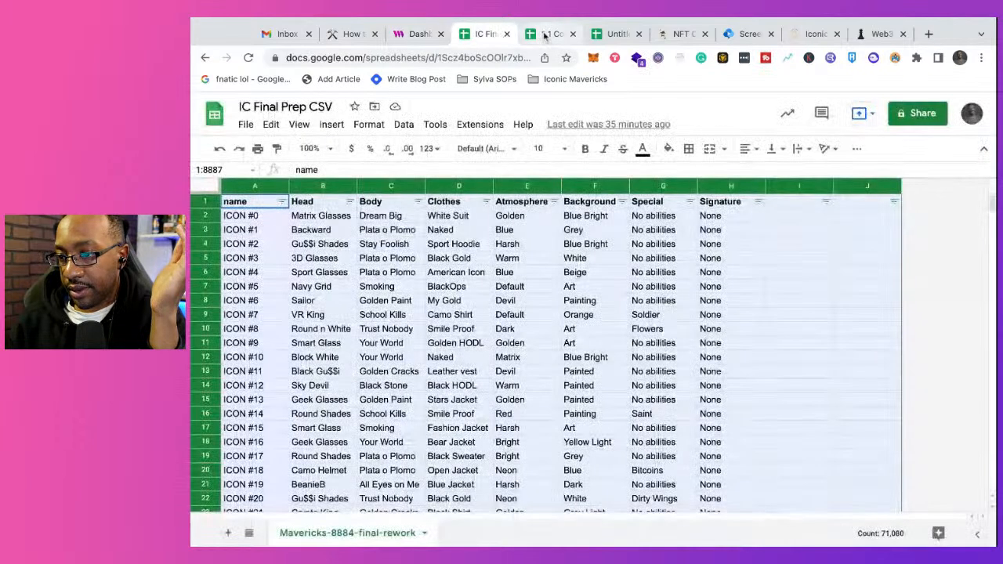
click(544, 35)
drag(544, 35, 480, 36)
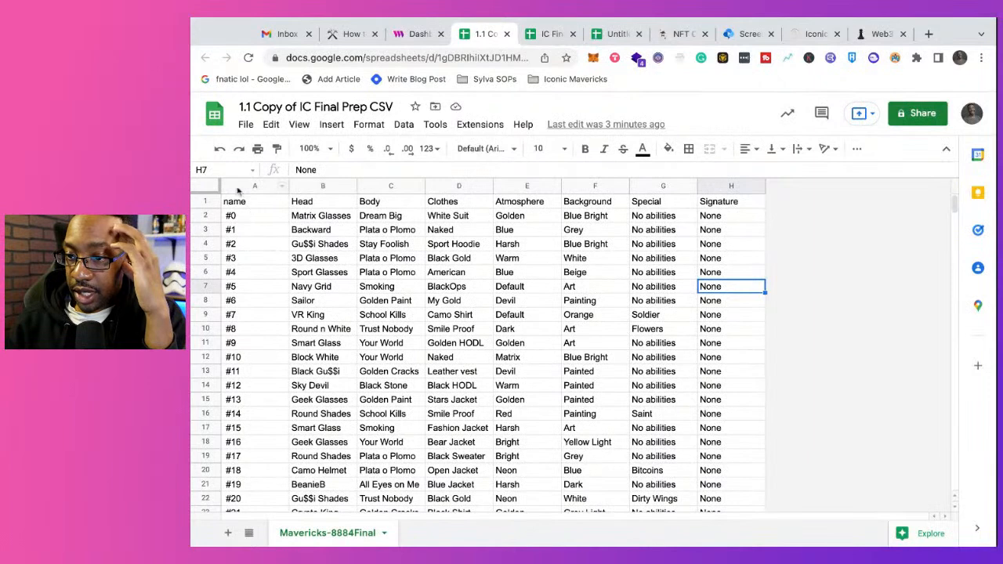
click(245, 124)
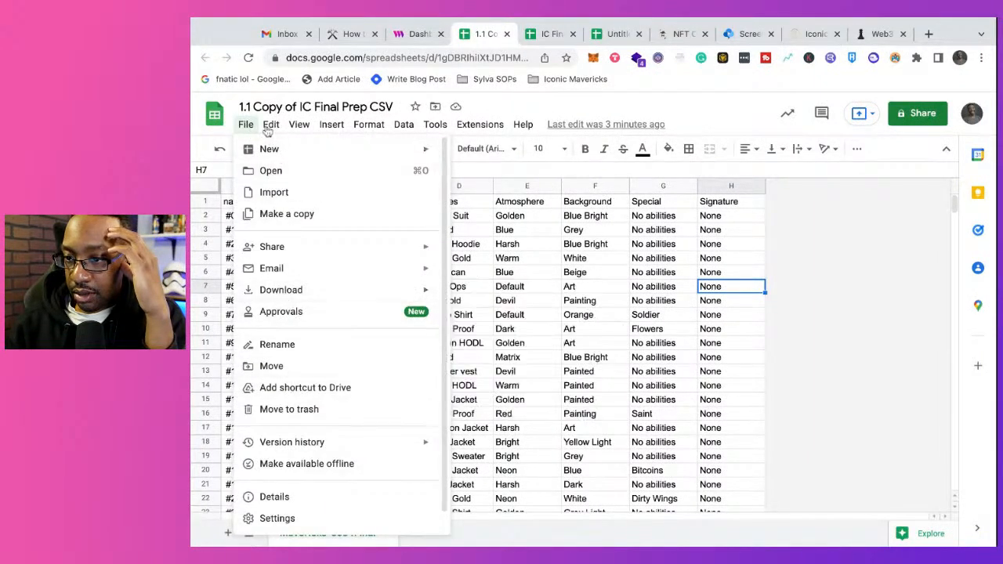
mouse_move(270, 125)
click(320, 357)
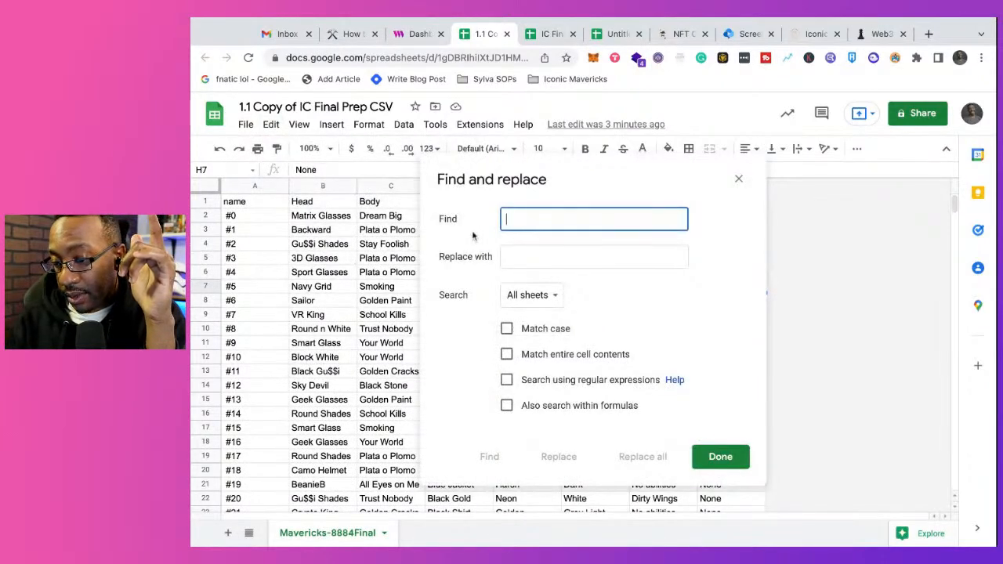
text(#)
click(502, 254)
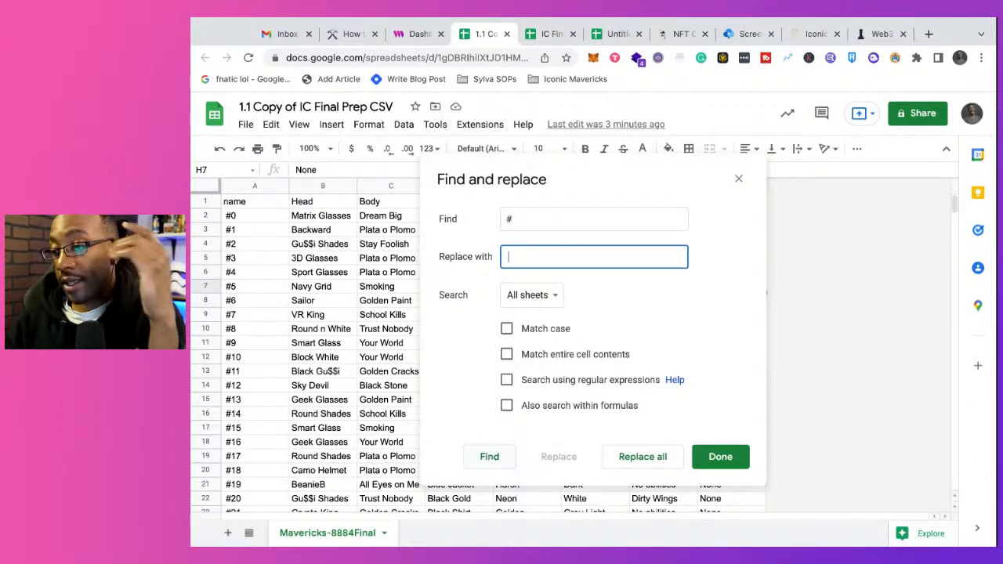
key(Return)
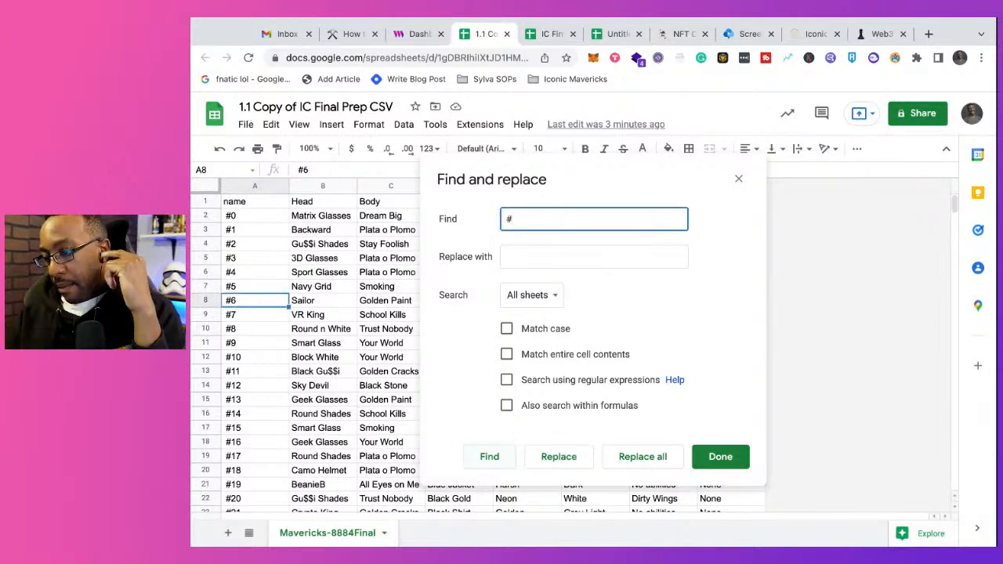
click(641, 461)
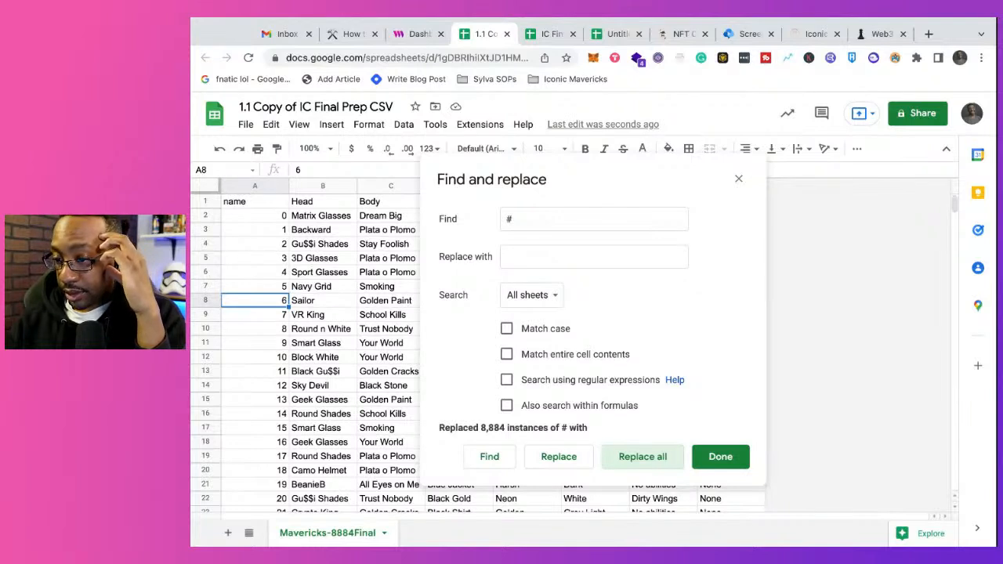
click(714, 462)
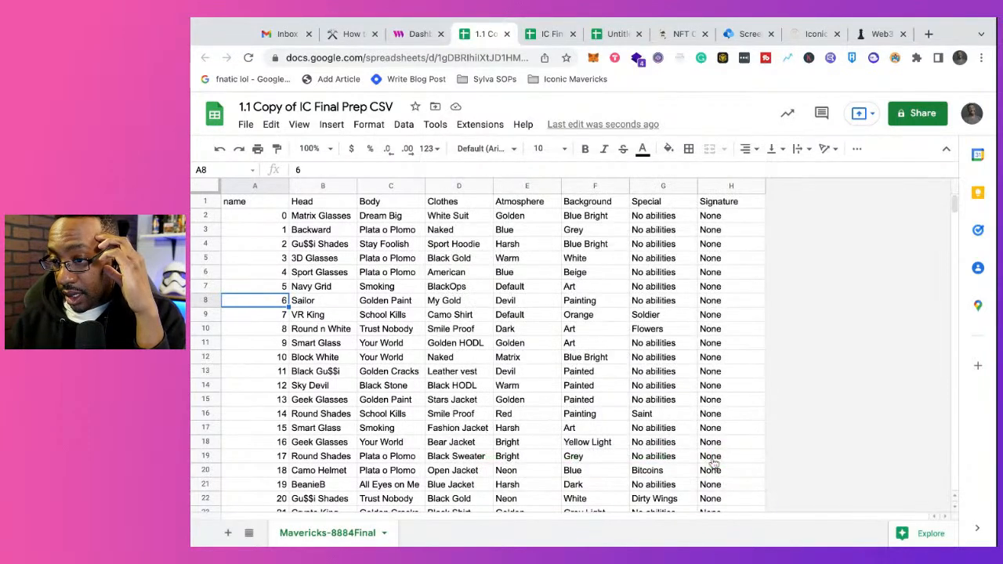
Step: Try bold formatting on the whole name column and undo it
click(245, 188)
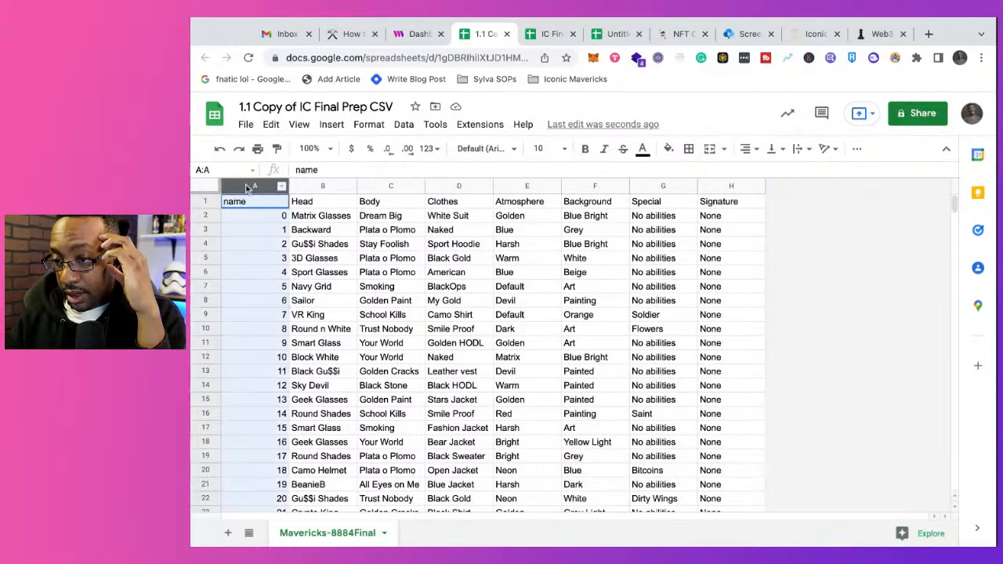
click(332, 125)
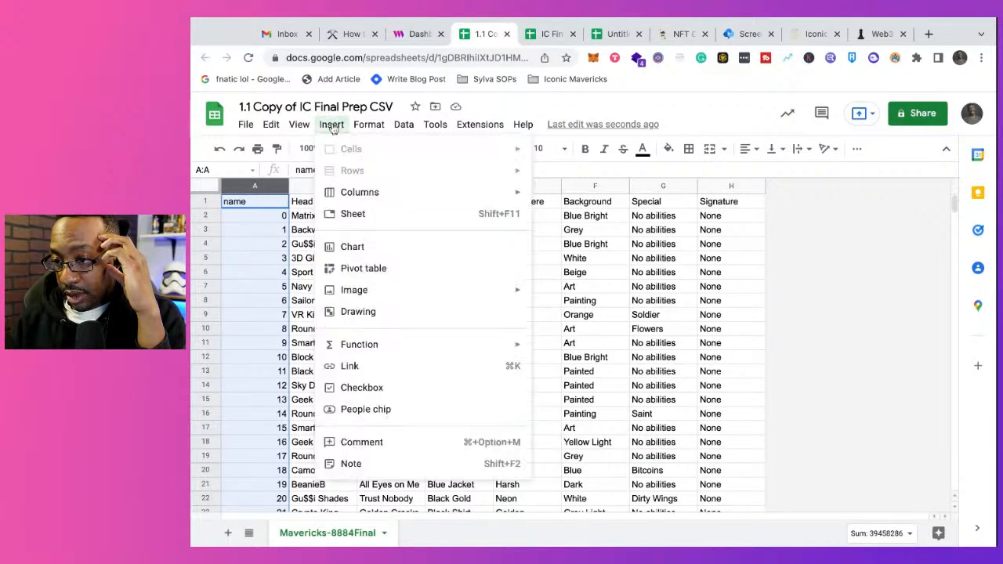
mouse_move(366, 131)
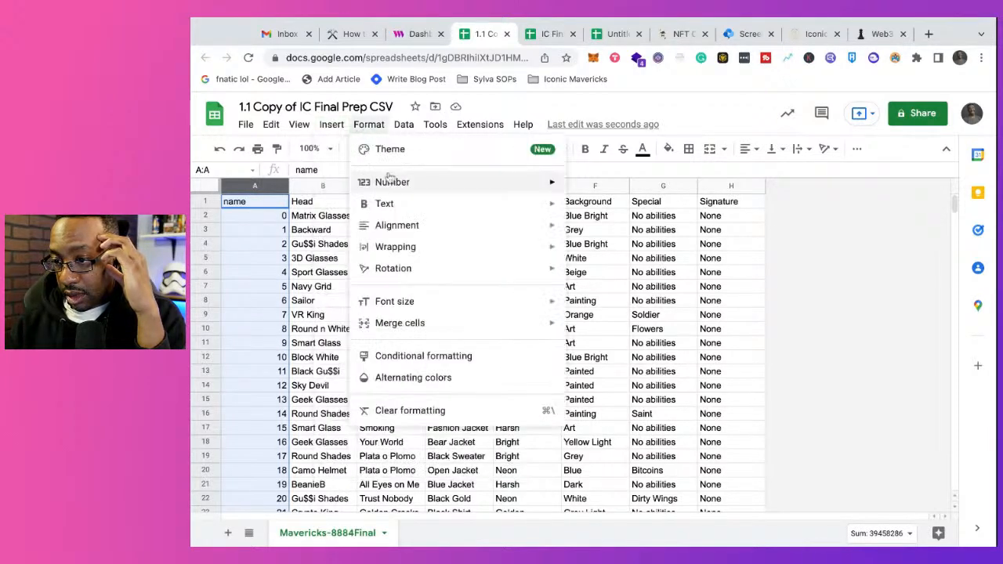
mouse_move(404, 208)
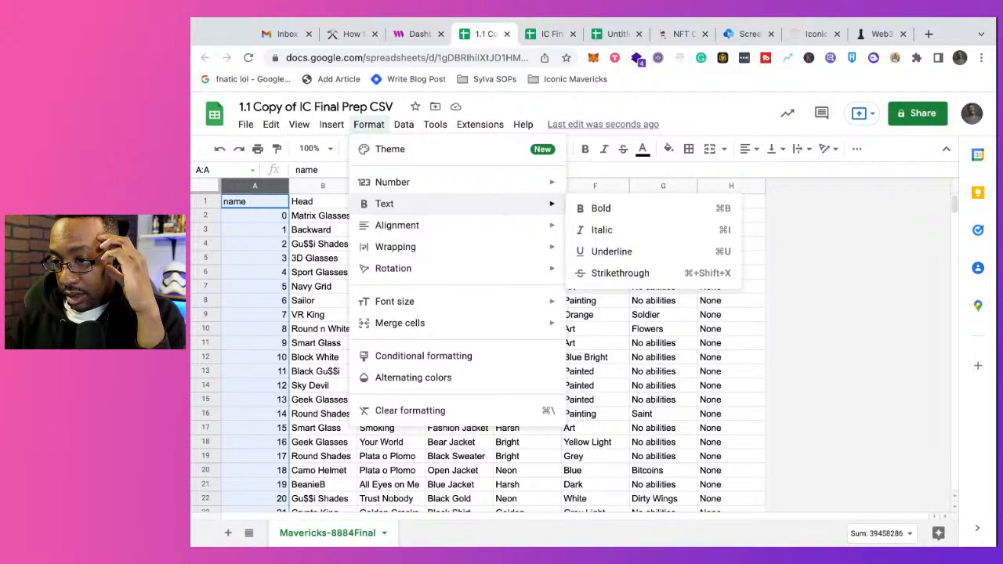
click(592, 210)
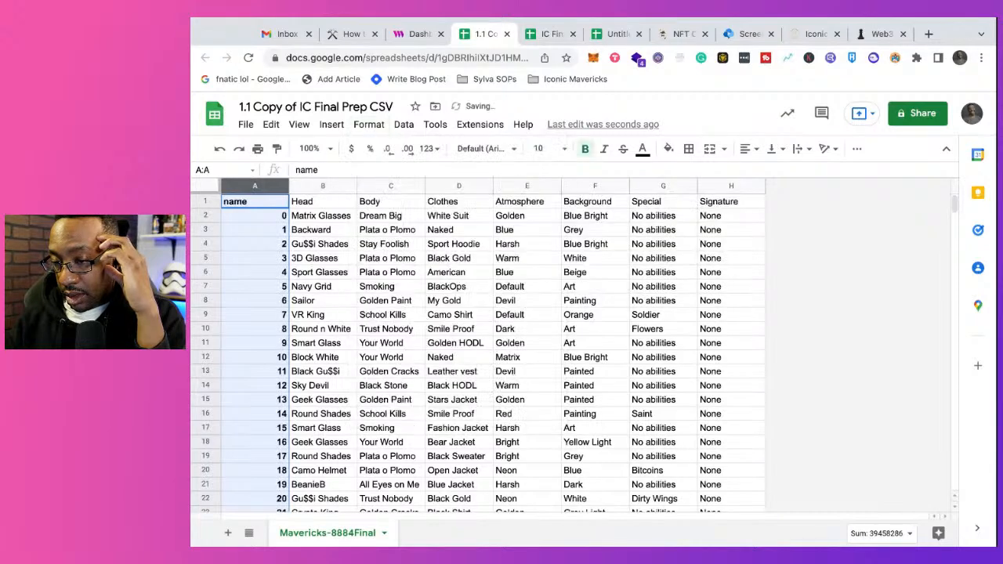
key(super+z)
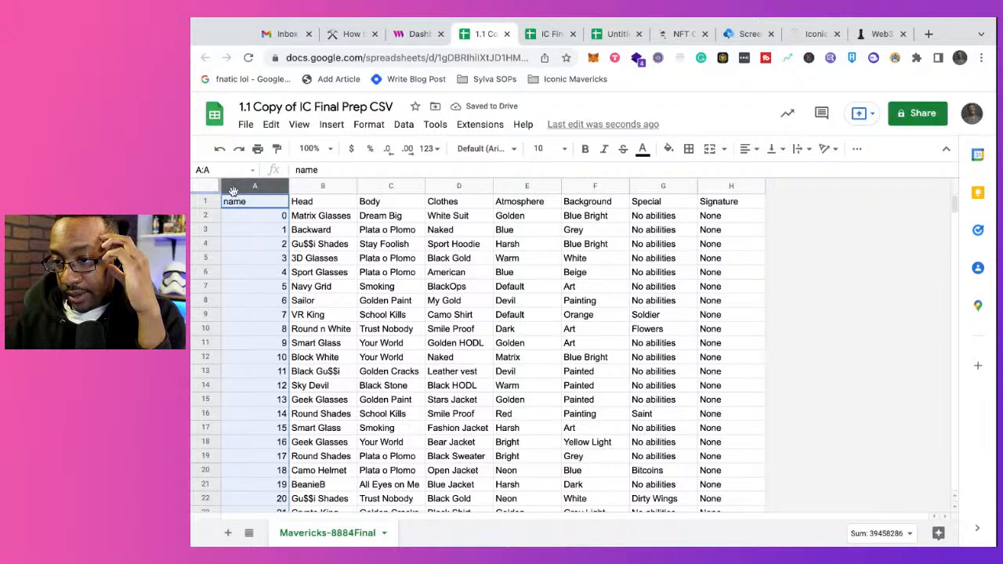
click(757, 262)
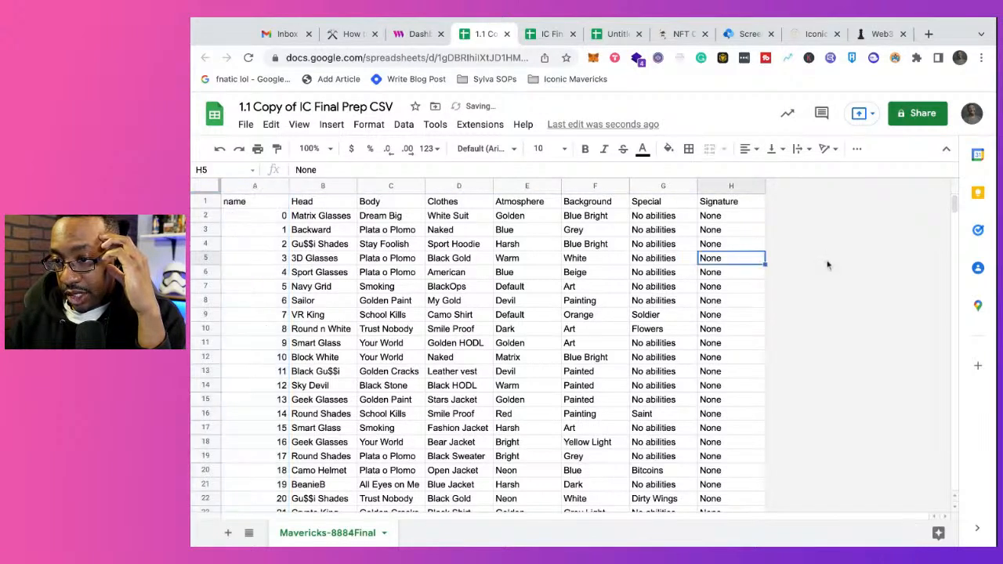
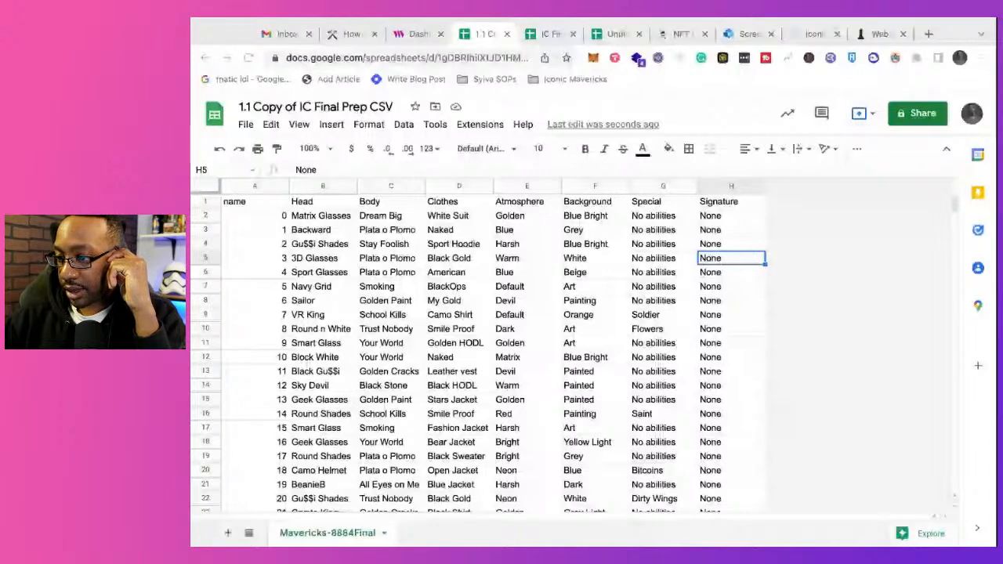
Step: Compare the names in the thirdweb upload preview with the open CSV spreadsheets, and look through the NFT guide pages in Notion
click(419, 35)
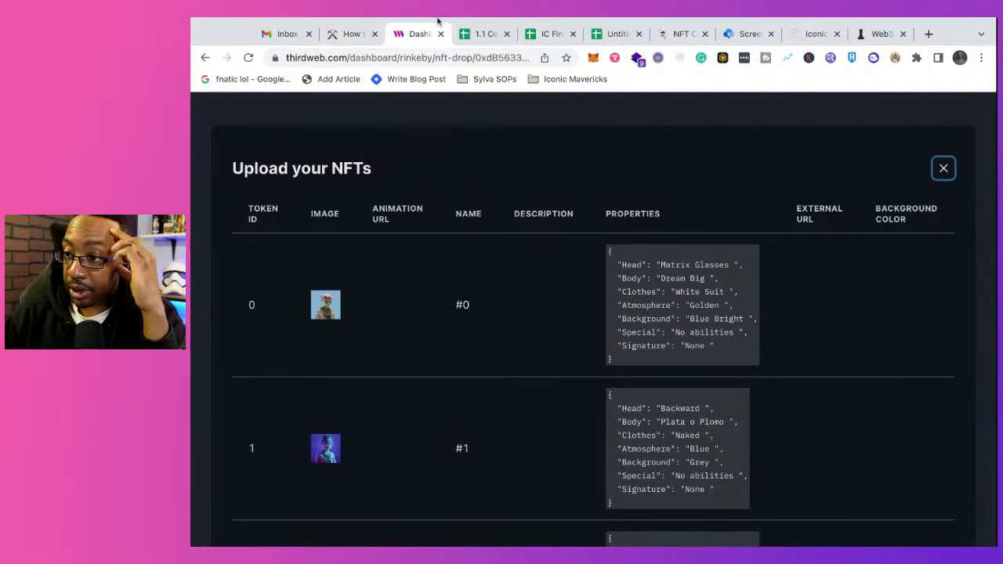
click(499, 32)
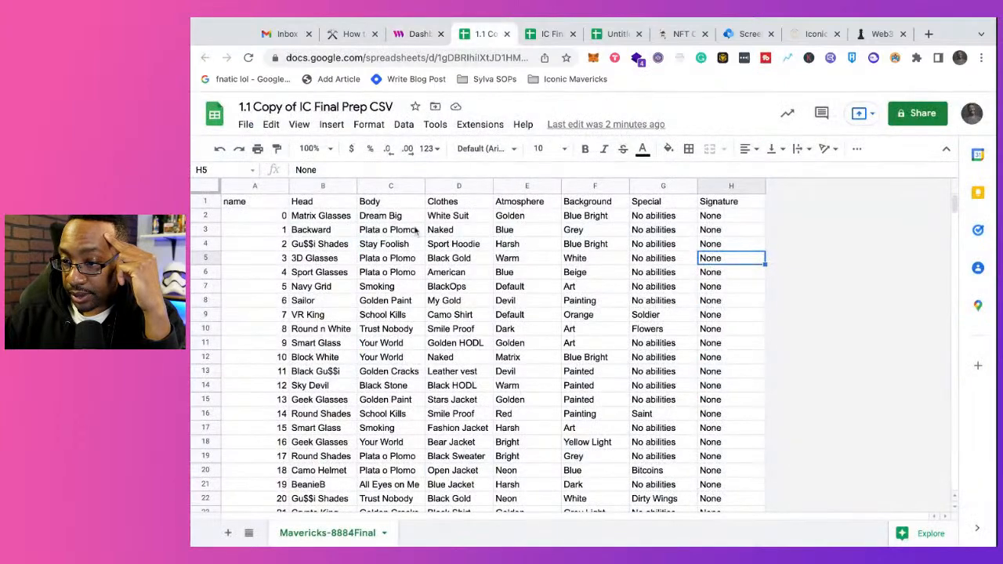
scroll(416, 230, down, 20)
scroll(416, 230, up, 20)
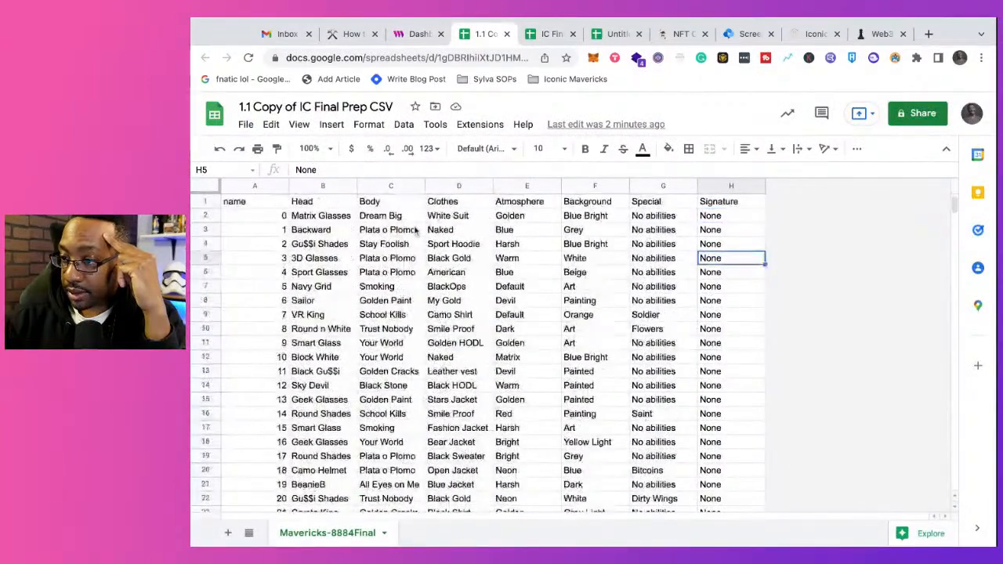
click(549, 33)
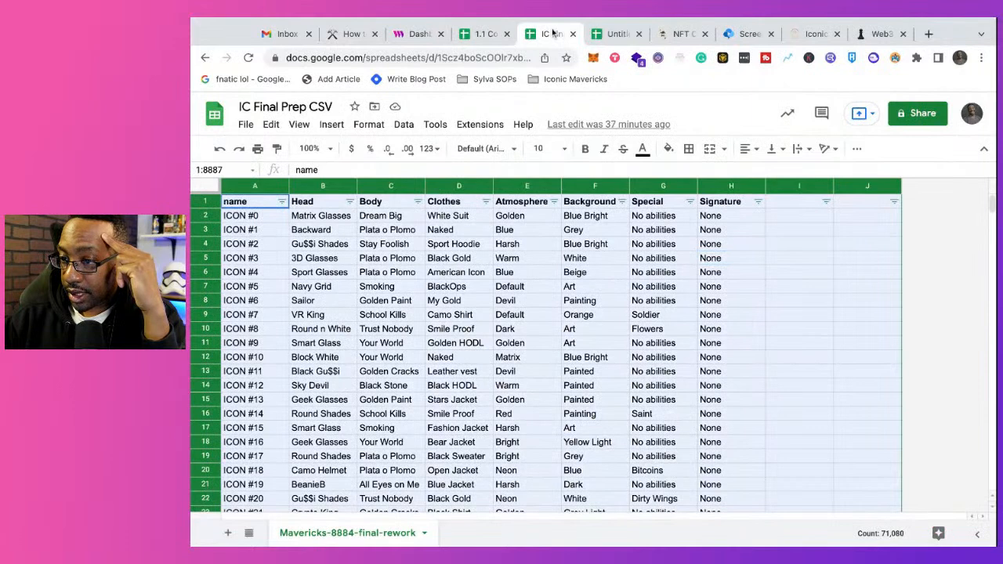
click(613, 34)
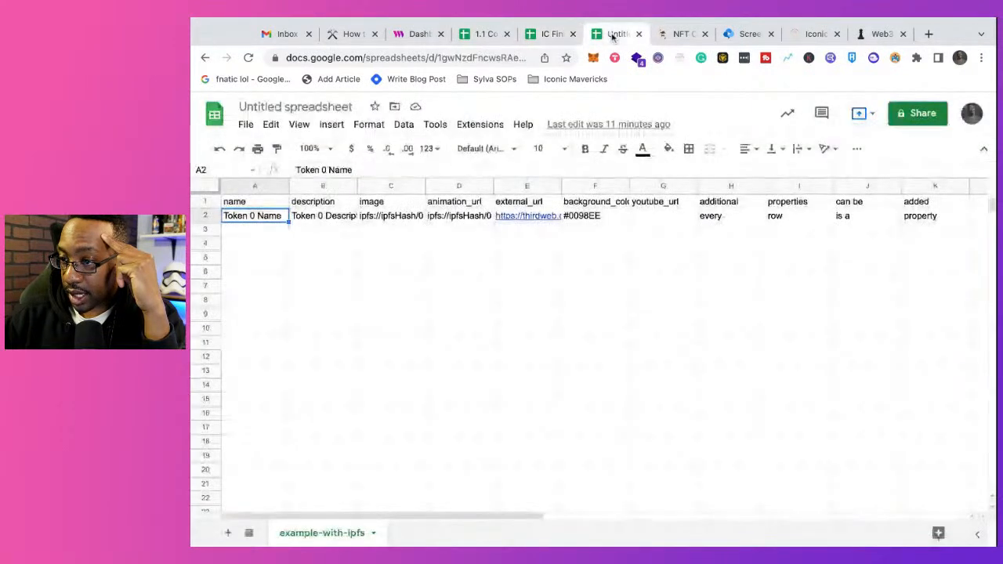
click(682, 36)
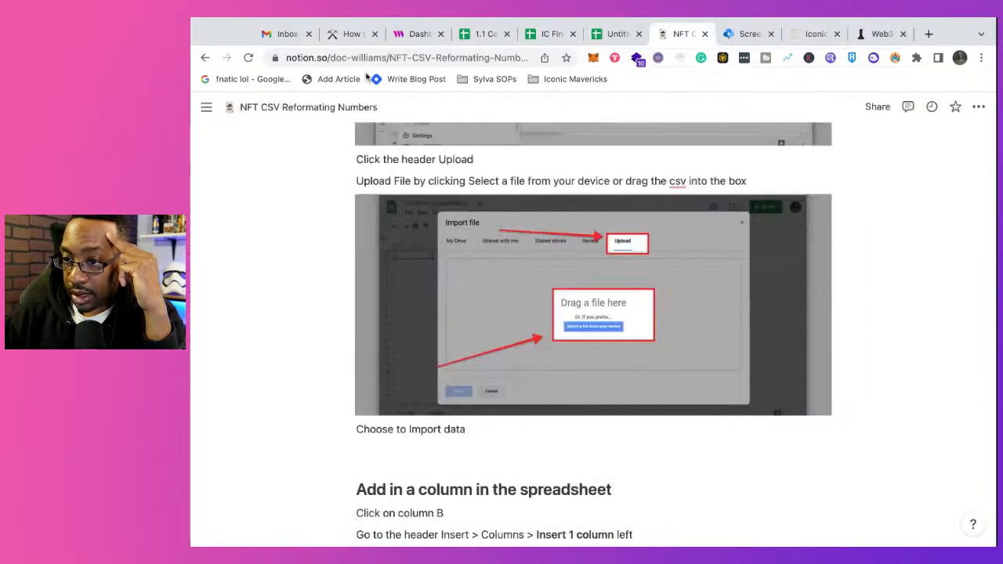
click(284, 34)
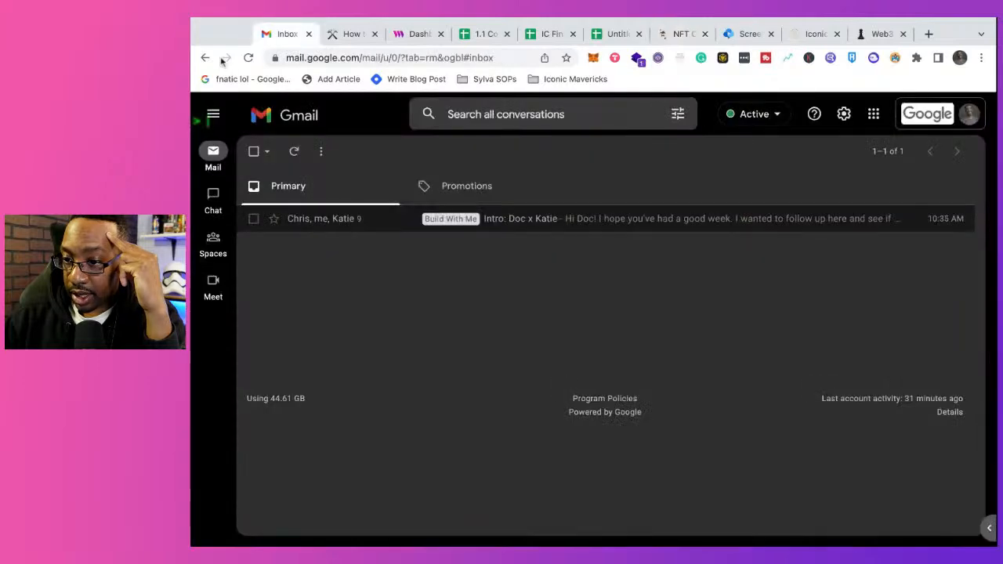
click(349, 34)
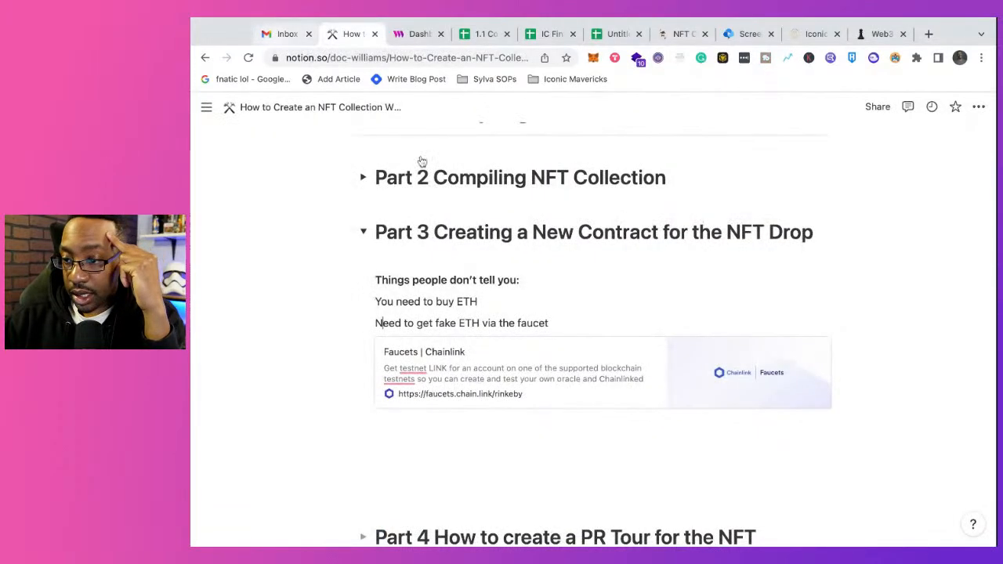
Step: Close the thirdweb Upload your NFTs preview without uploading, and adjust the browser window's size
click(419, 35)
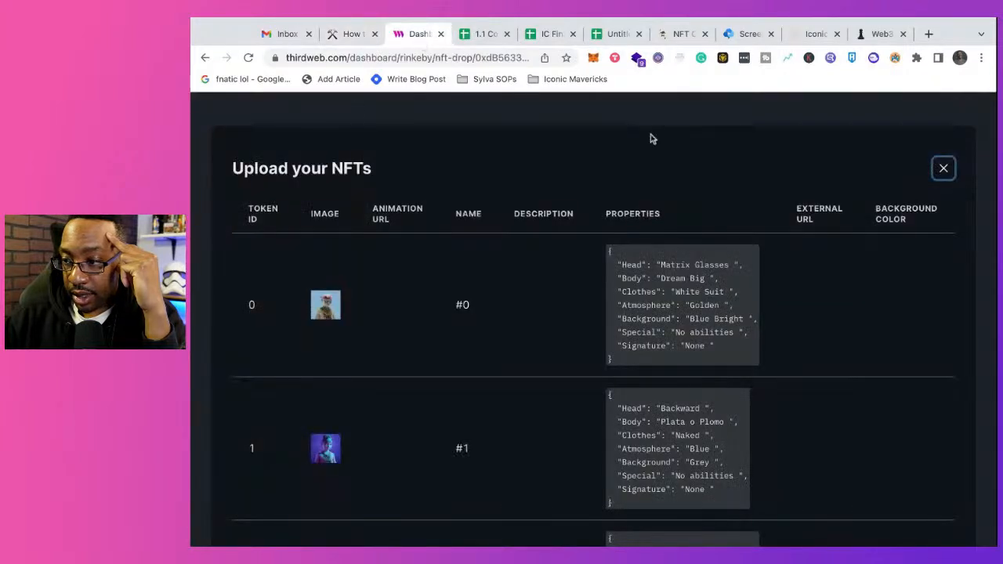
click(943, 168)
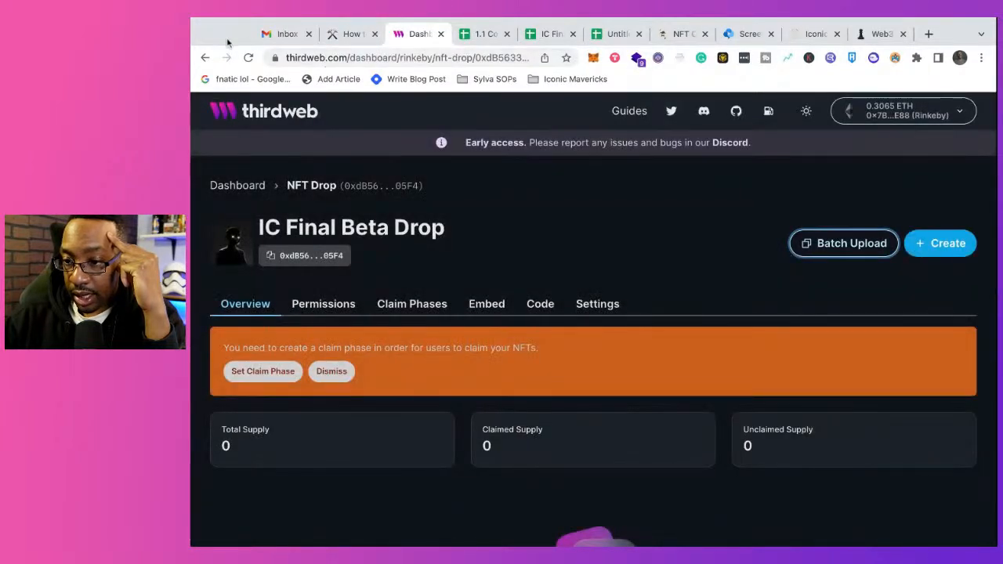
drag(192, 65, 367, 68)
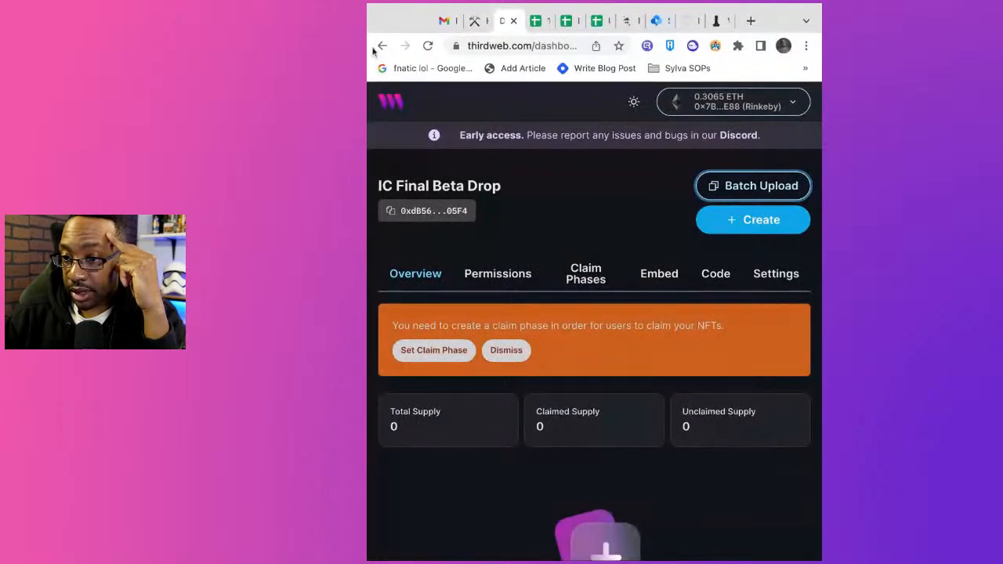
drag(373, 51, 192, 49)
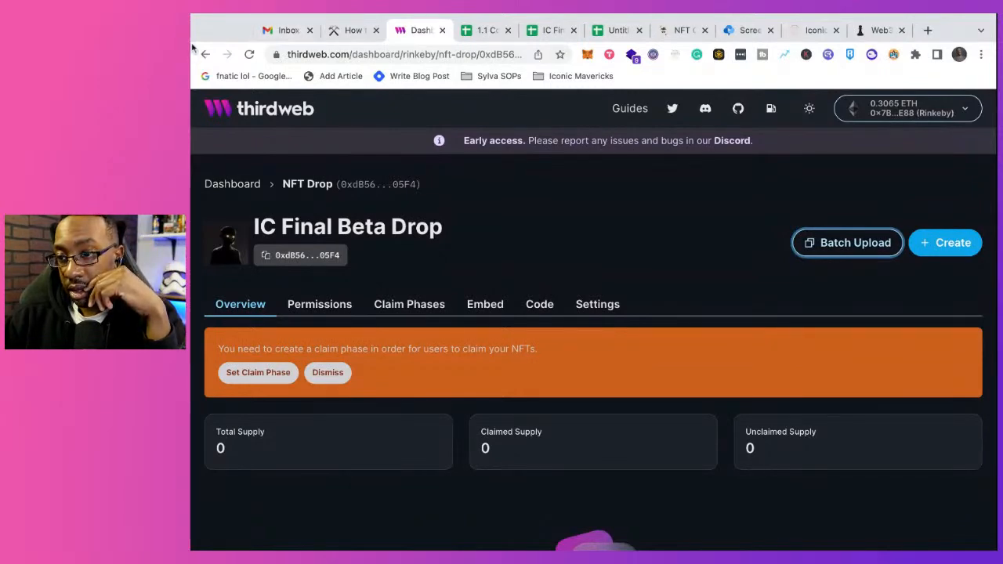
drag(191, 49, 193, 78)
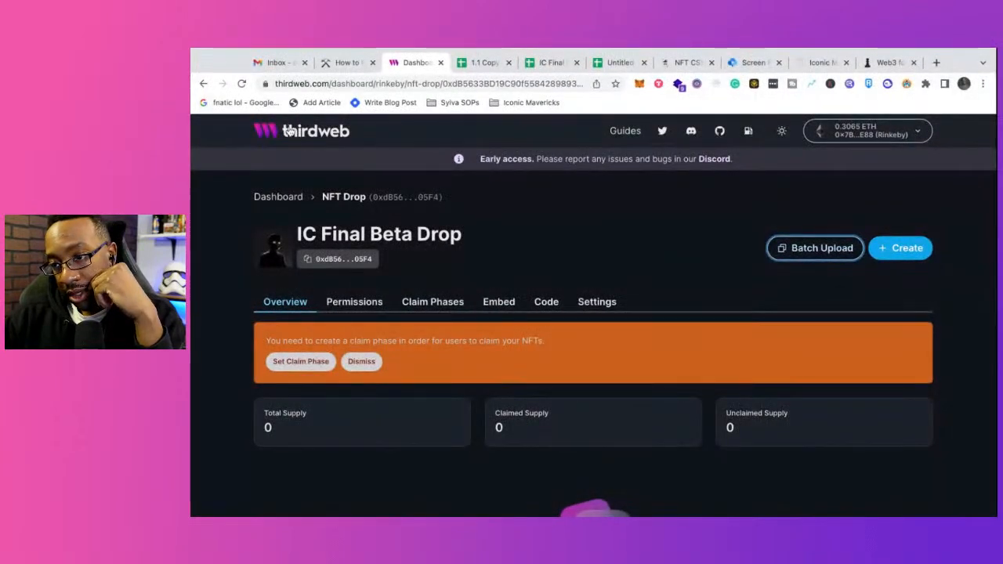
Step: Reopen IC Final Beta Drop from the thirdweb contracts list and review its overview and permissions
click(288, 131)
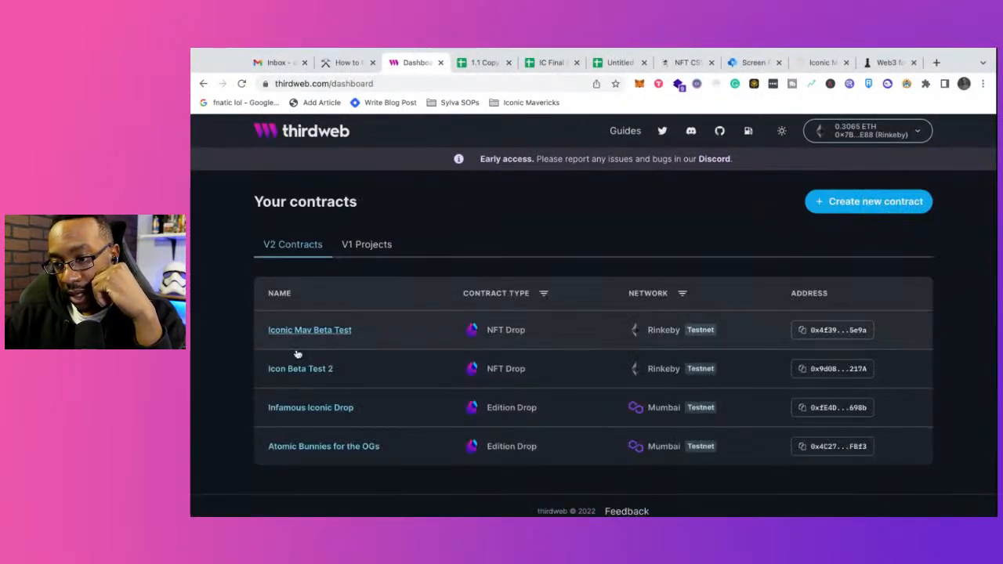
scroll(359, 403, down, 1)
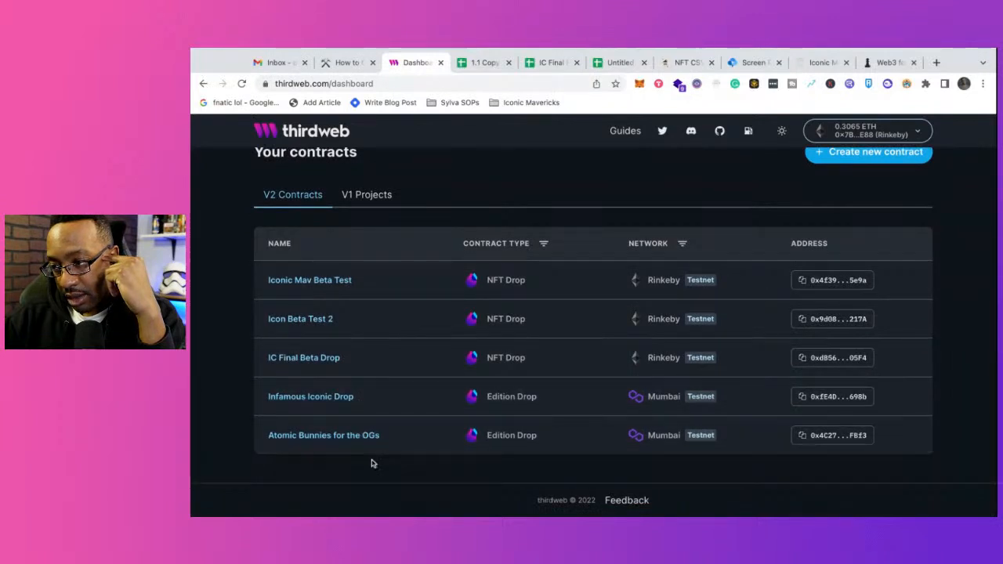
click(311, 362)
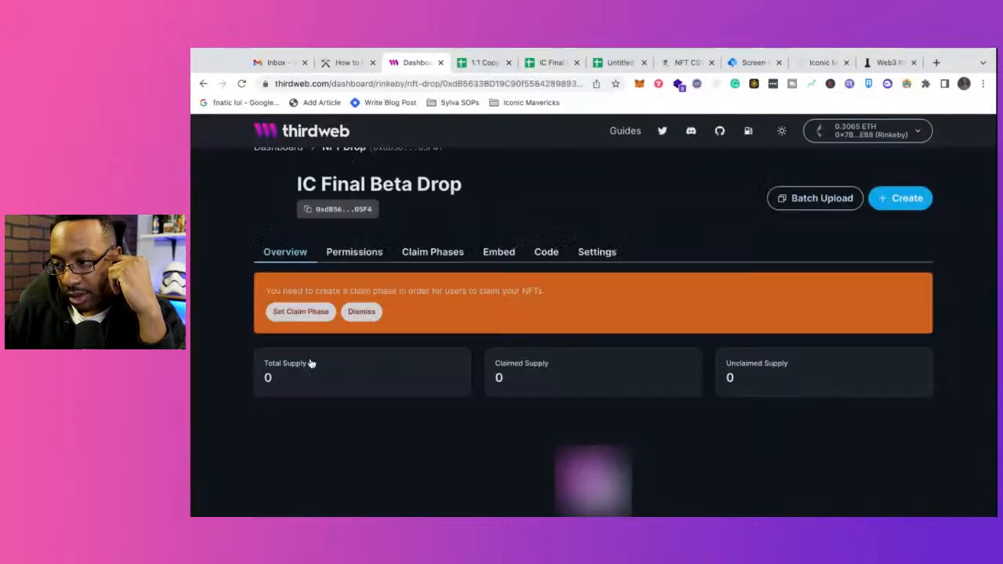
scroll(345, 424, down, 2)
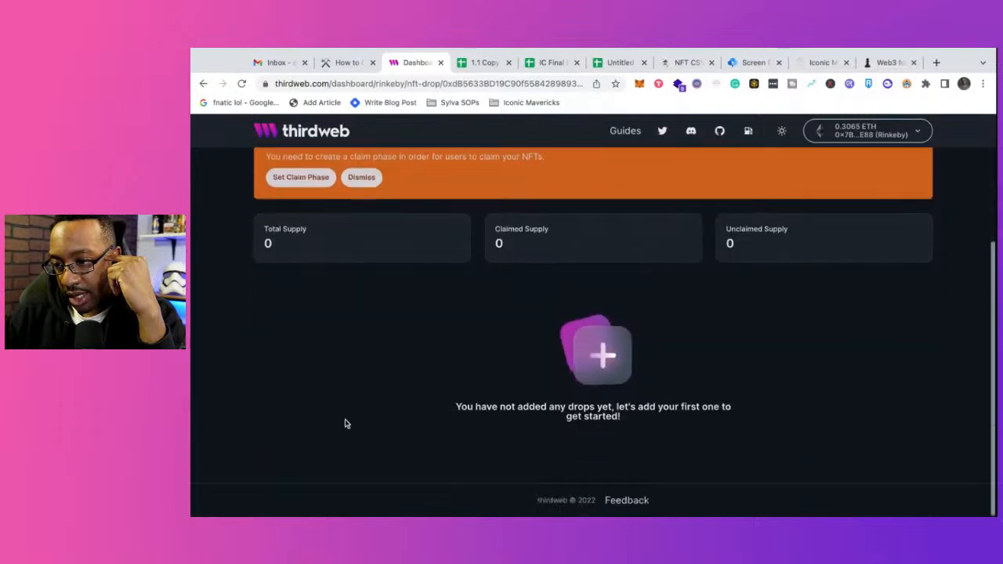
scroll(345, 424, up, 3)
click(362, 308)
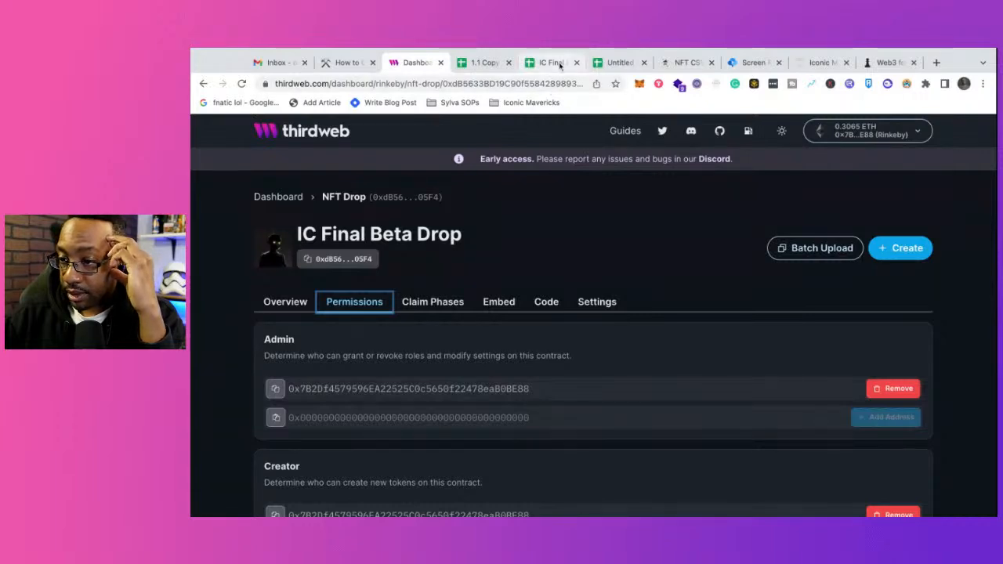
Step: Close the Untitled spreadsheet and the three unneeded pages after the NFT CSV guide, and return to the IC Final Beta Drop overview
click(558, 63)
click(618, 63)
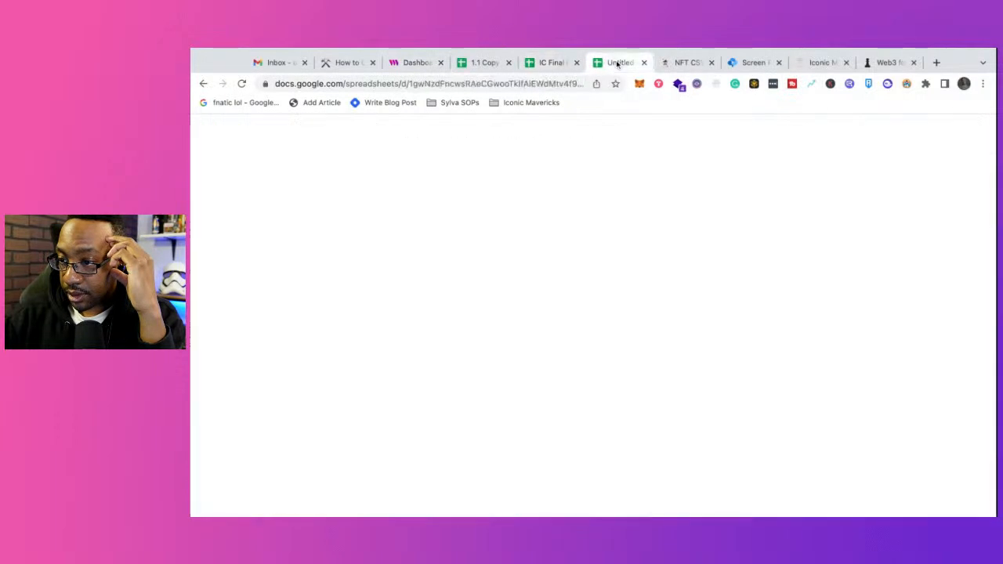
click(645, 62)
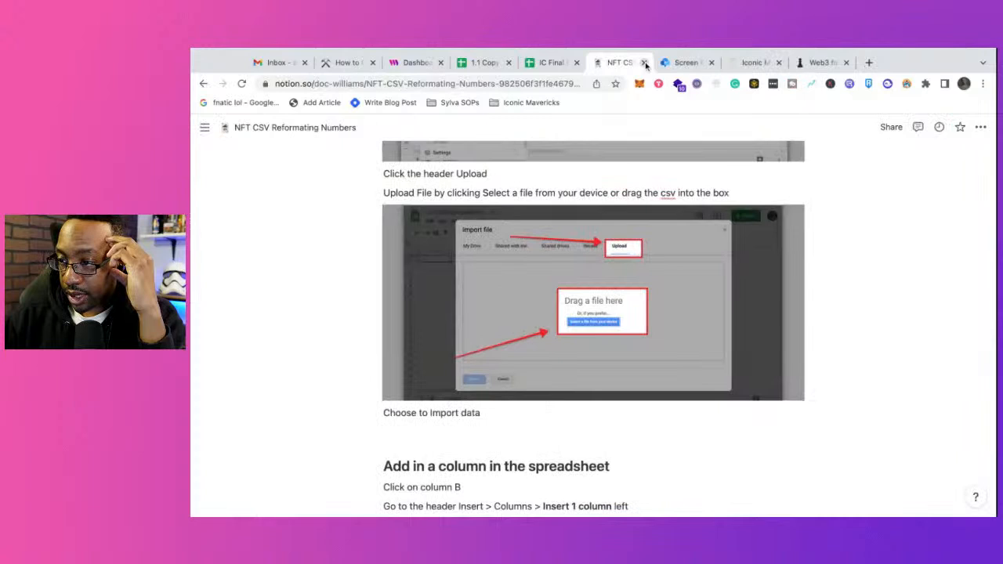
click(712, 63)
click(712, 62)
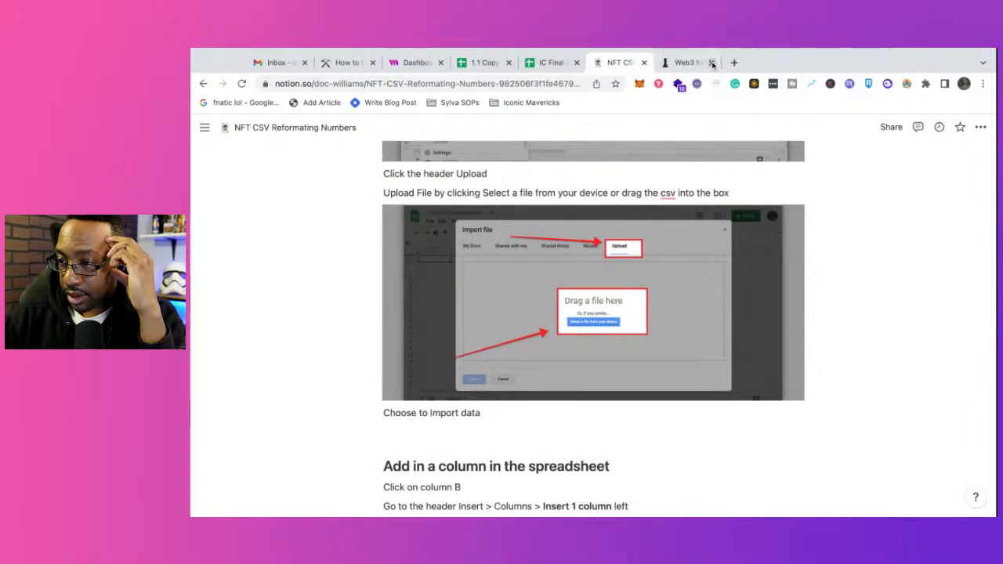
click(712, 63)
click(436, 63)
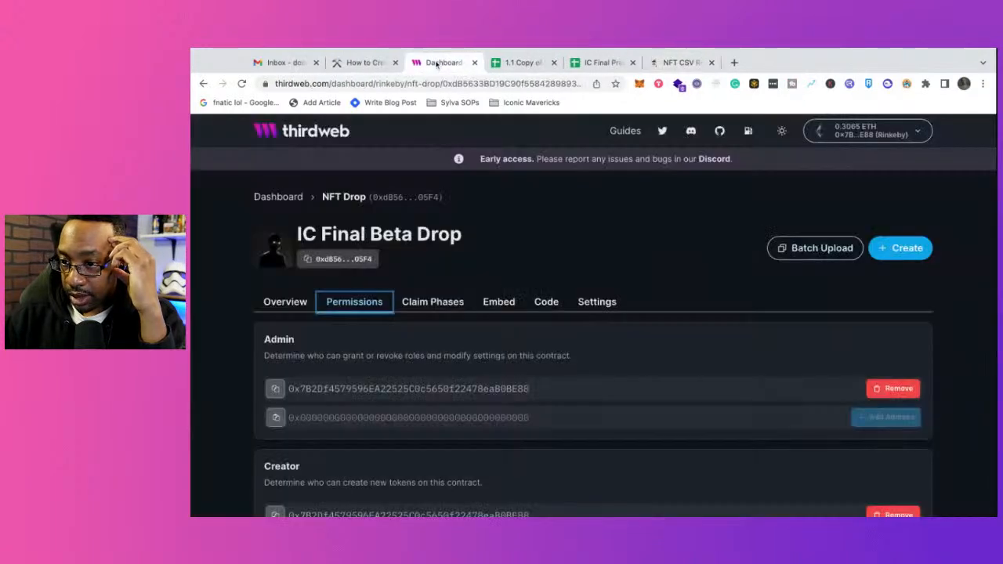
click(287, 307)
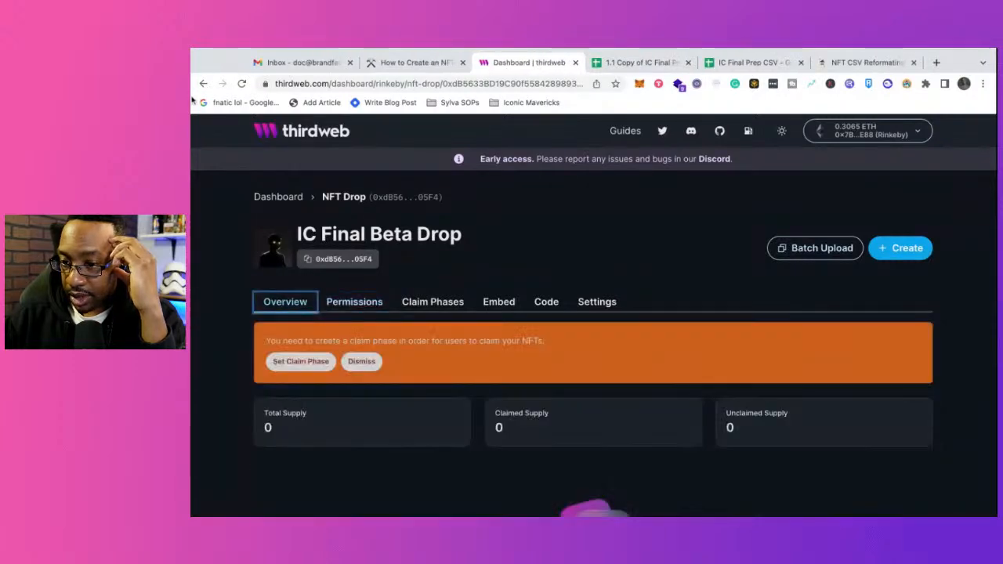
drag(193, 101, 300, 69)
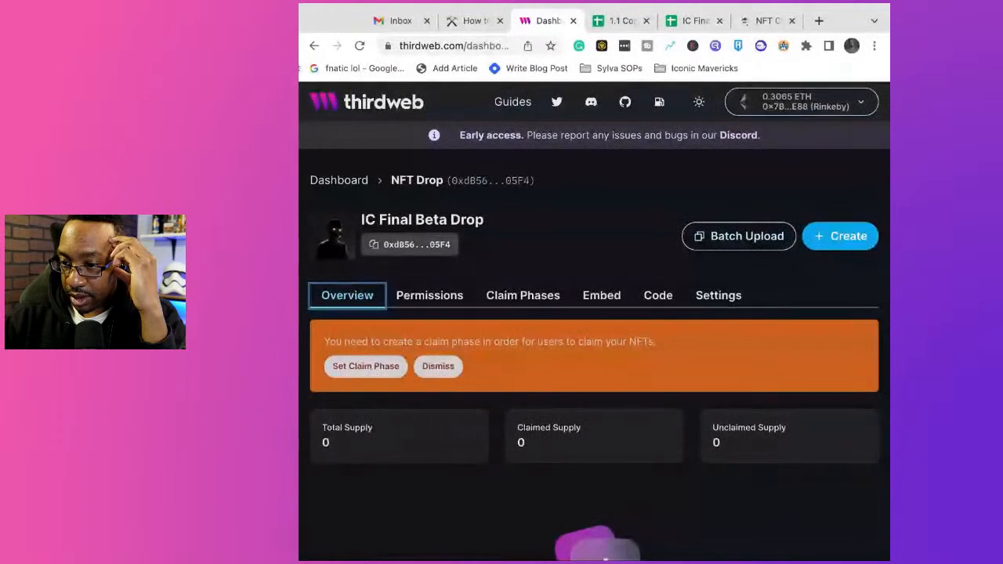
key(super+Tab)
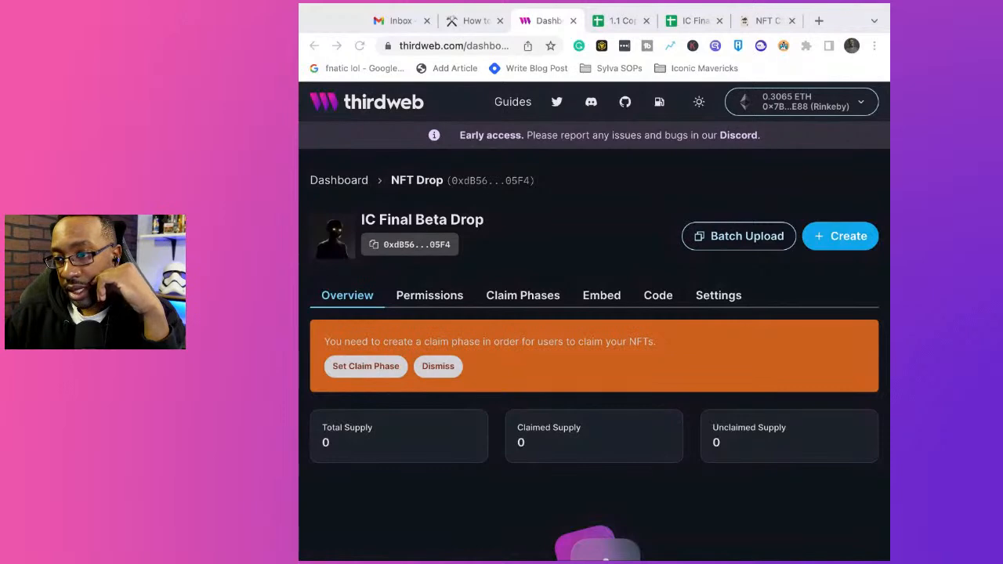
drag(889, 282, 997, 282)
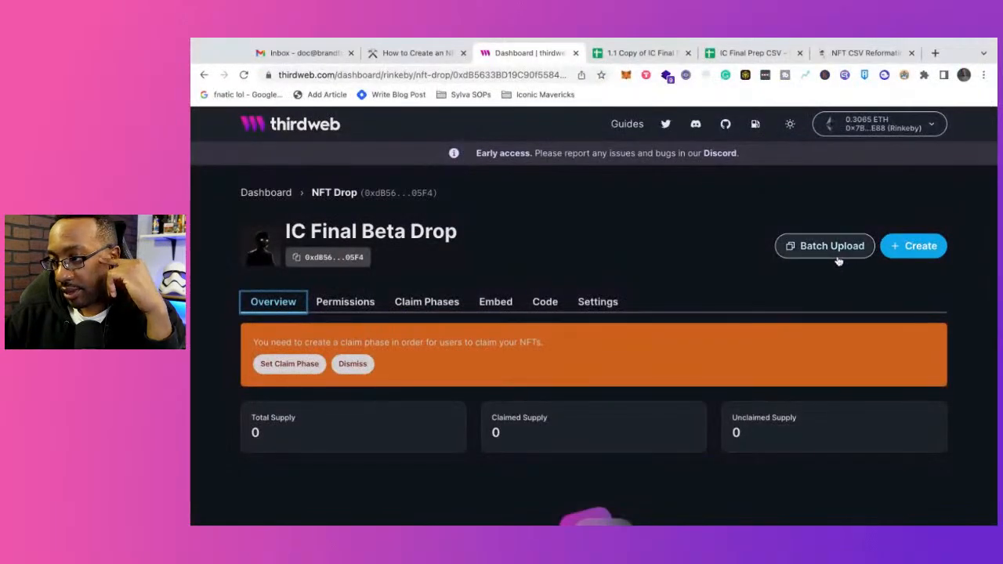
scroll(623, 238, down, 5)
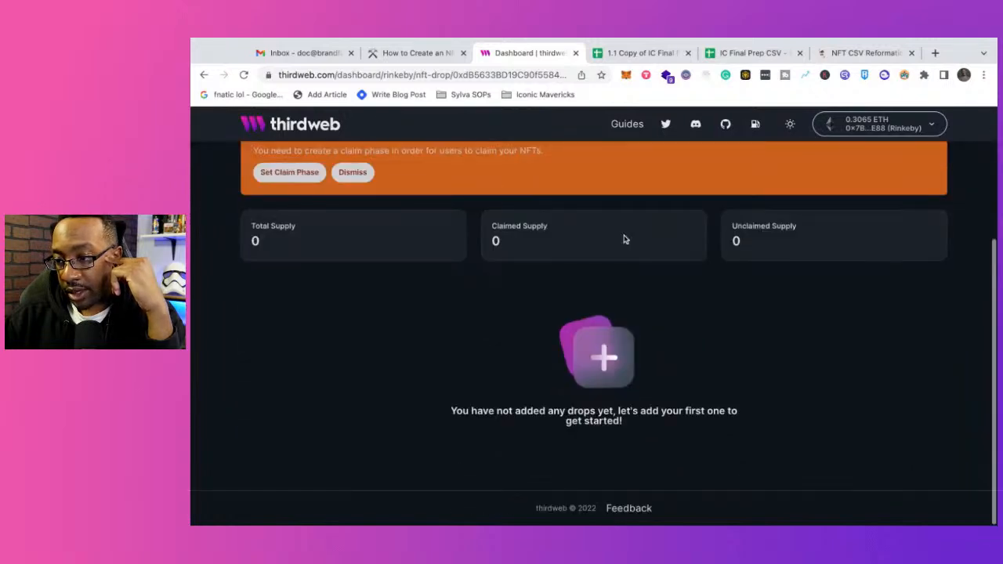
scroll(625, 240, up, 2)
scroll(625, 239, up, 3)
click(426, 55)
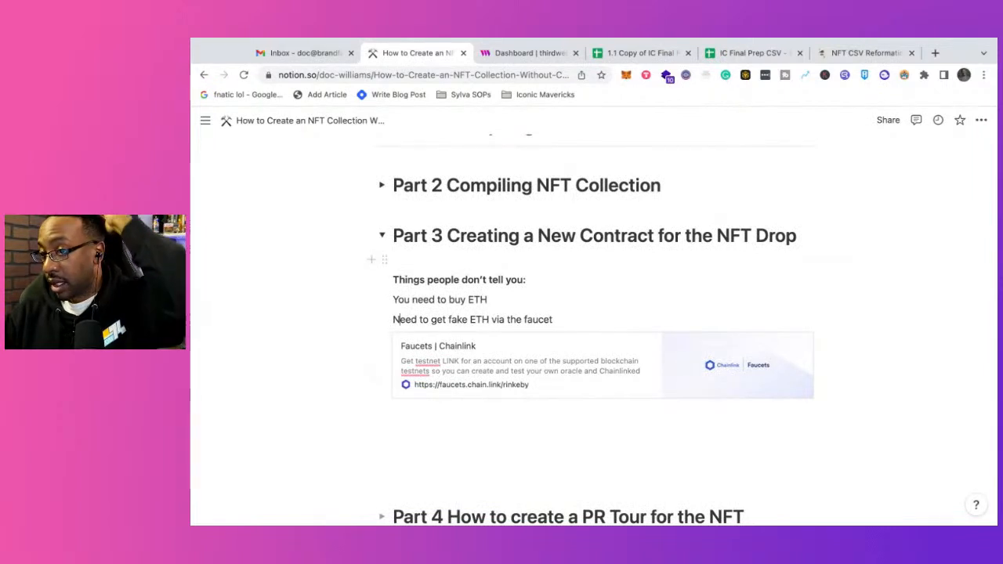
click(530, 52)
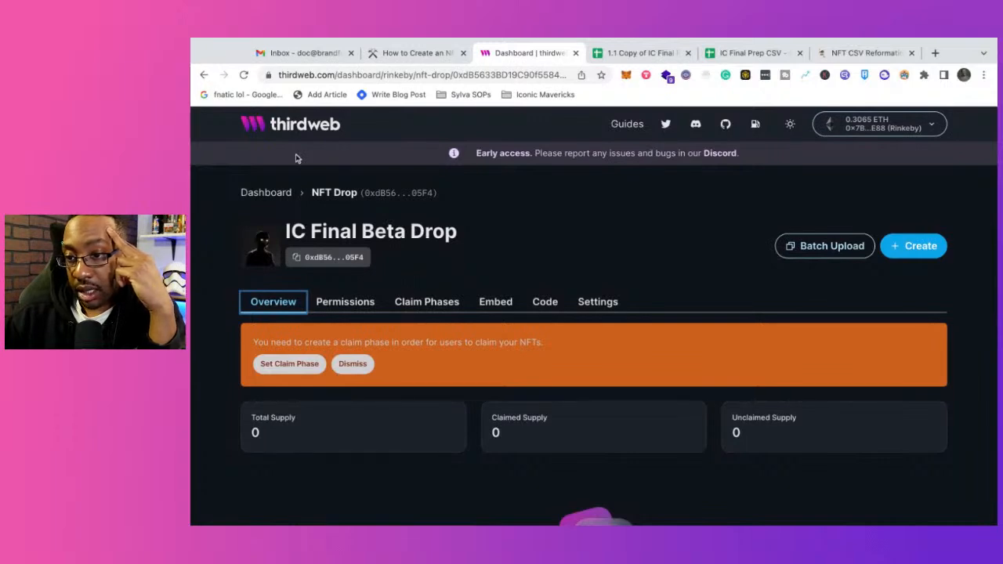
drag(192, 133, 371, 112)
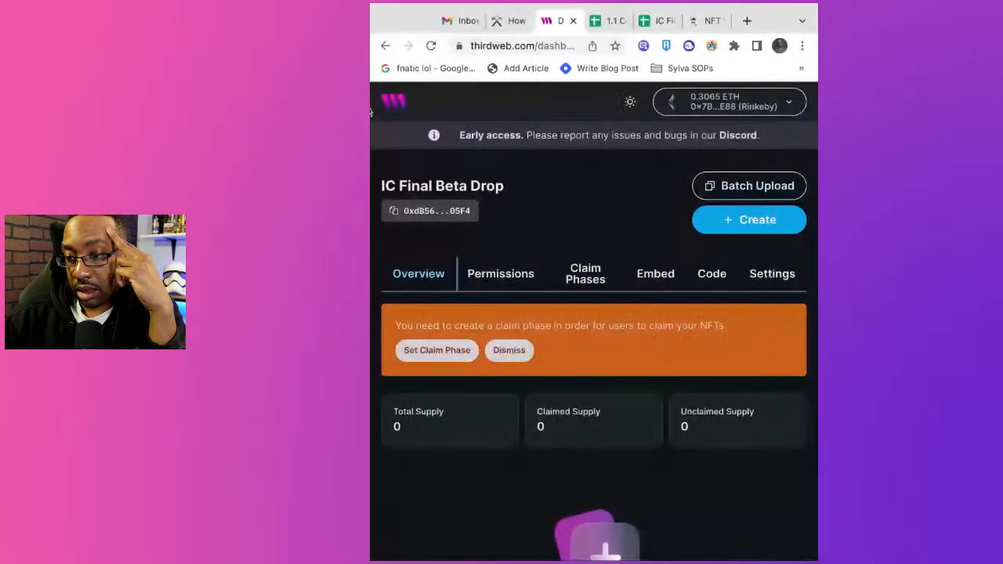
click(371, 118)
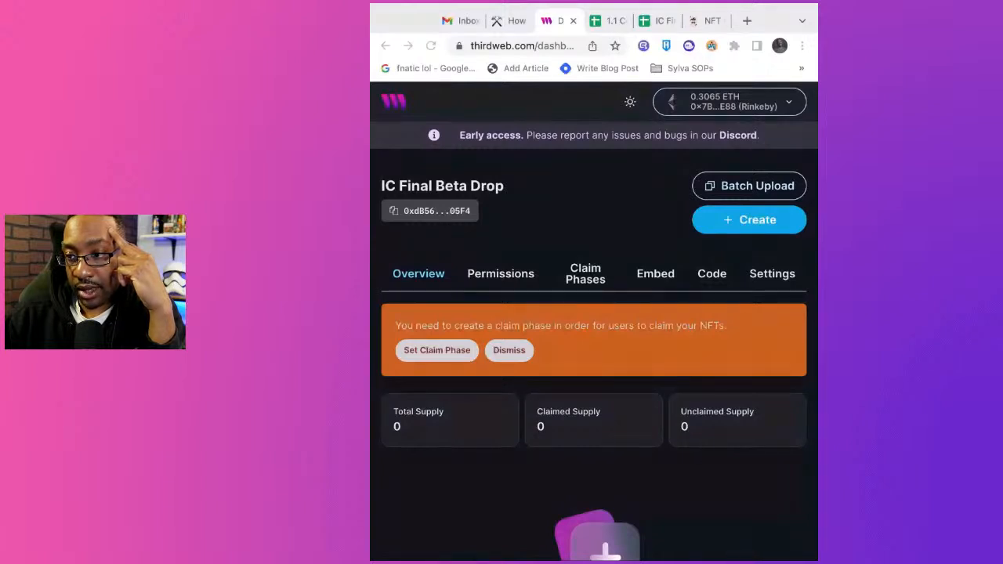
key(super+Tab)
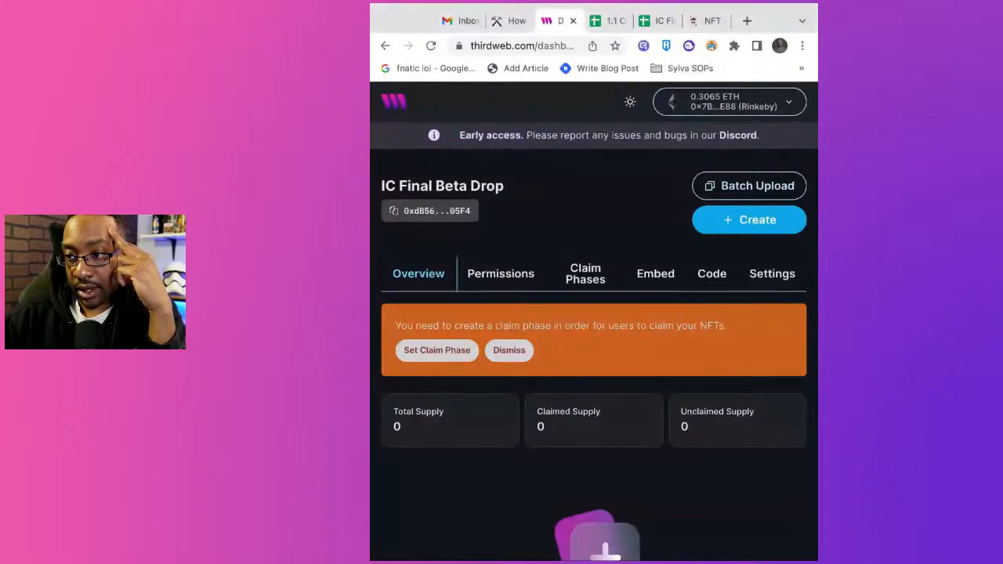
drag(818, 282, 998, 282)
Step: Rename the 1.1 Copy of IC Final Prep CSV spreadsheet as 1.2 Copy of IC Final Prep CSV
click(637, 41)
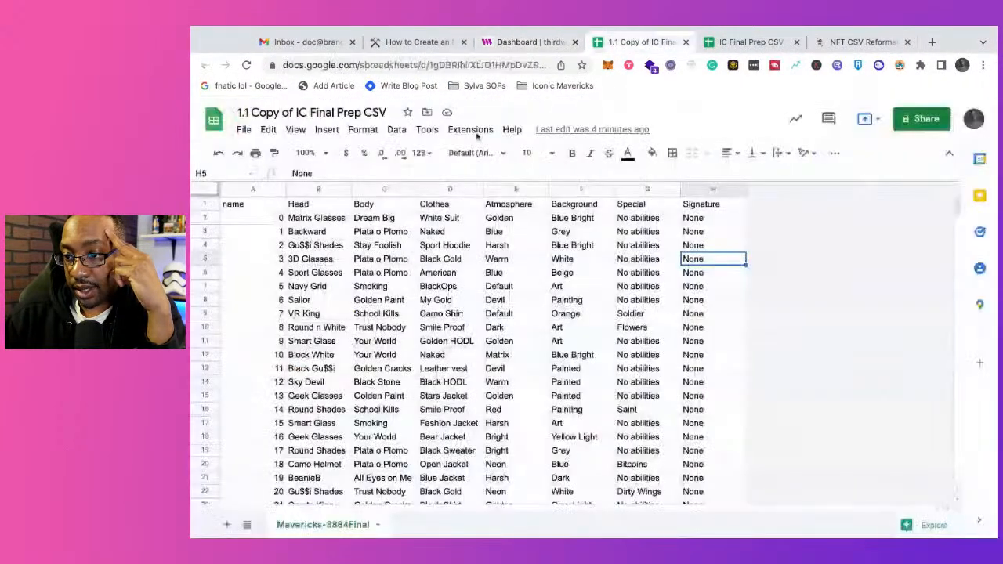
click(247, 113)
key(BackSpace)
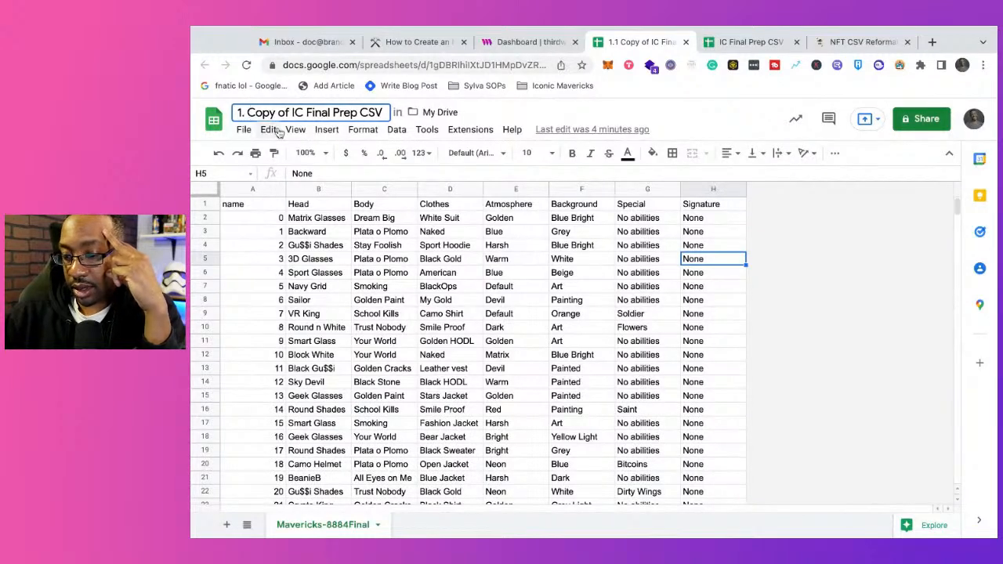
text(2)
key(Return)
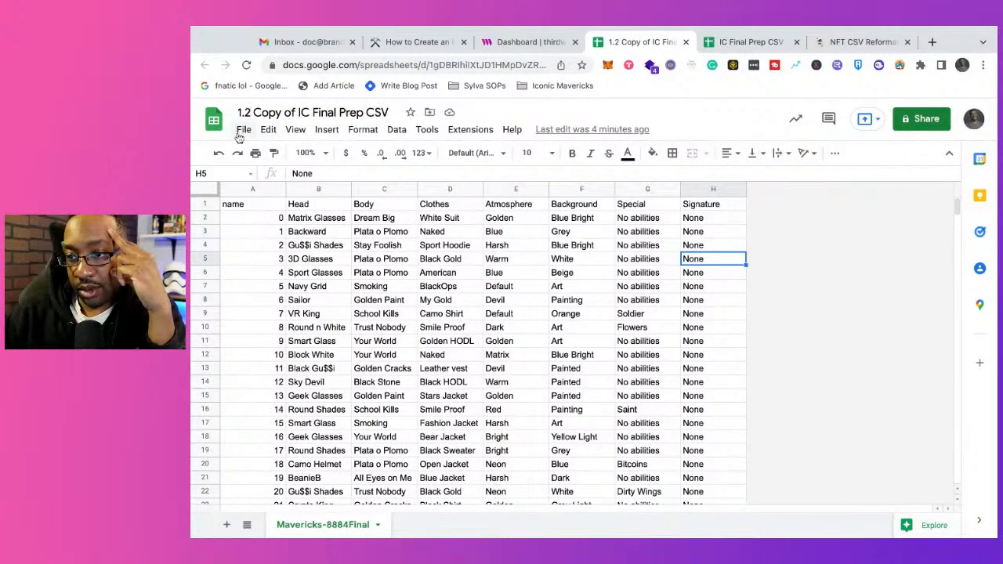
Step: Download the 1.2 Copy of IC Final Prep CSV spreadsheet as a comma-separated values file
click(244, 130)
mouse_move(312, 299)
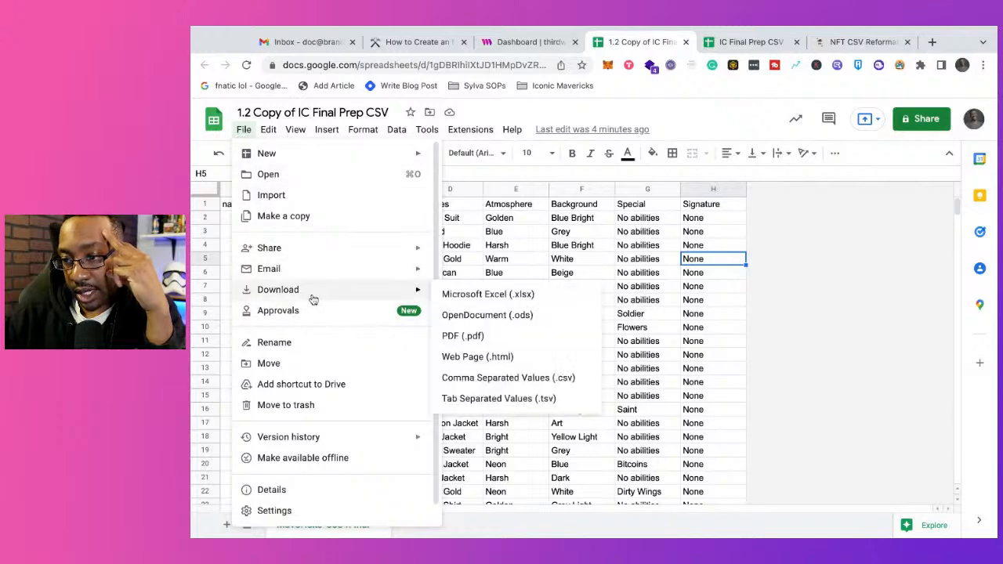
click(508, 378)
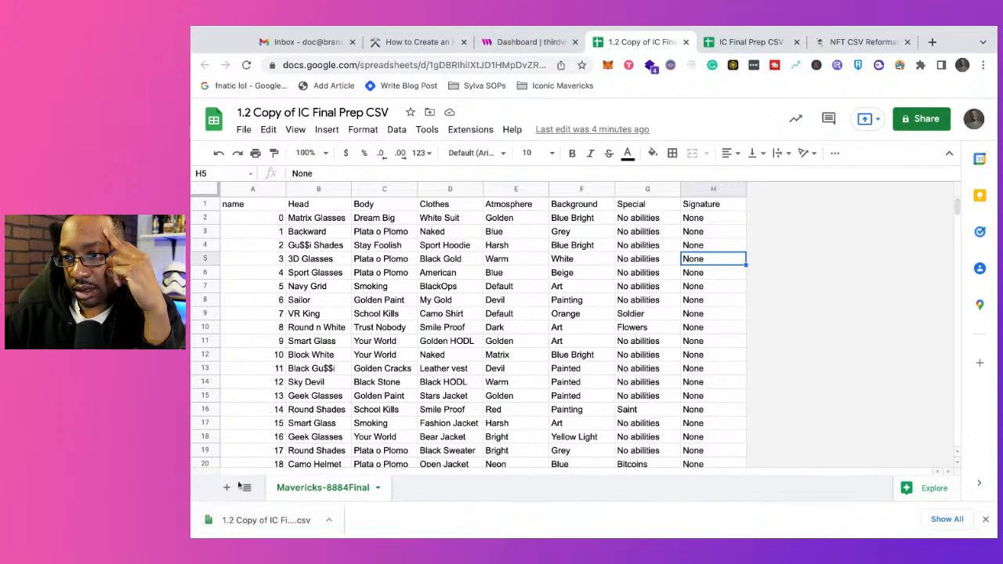
click(192, 100)
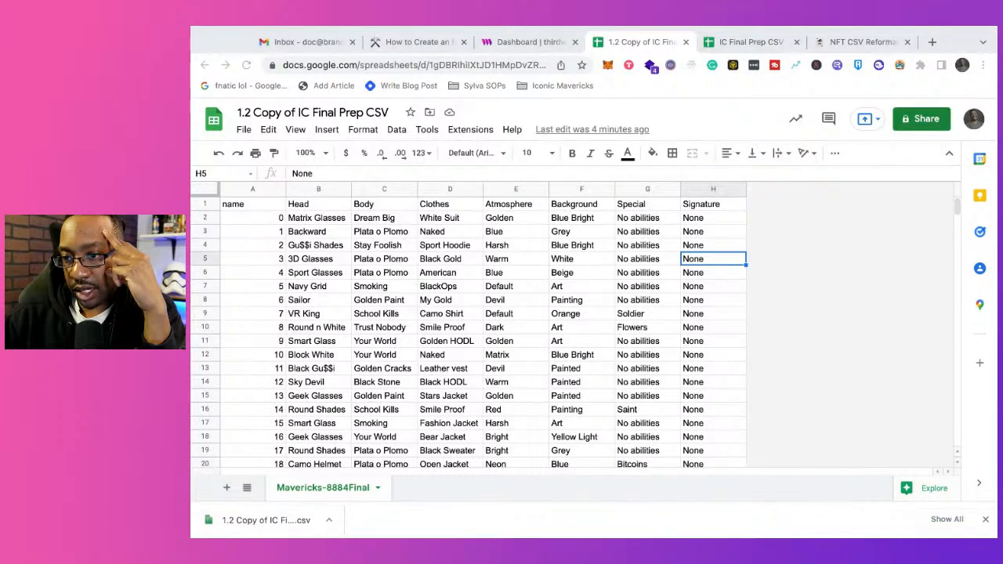
Step: Start a batch upload for IC Final Beta Drop on thirdweb, load the collection images with the metadata CSV, and dismiss the browser's download bar
click(529, 41)
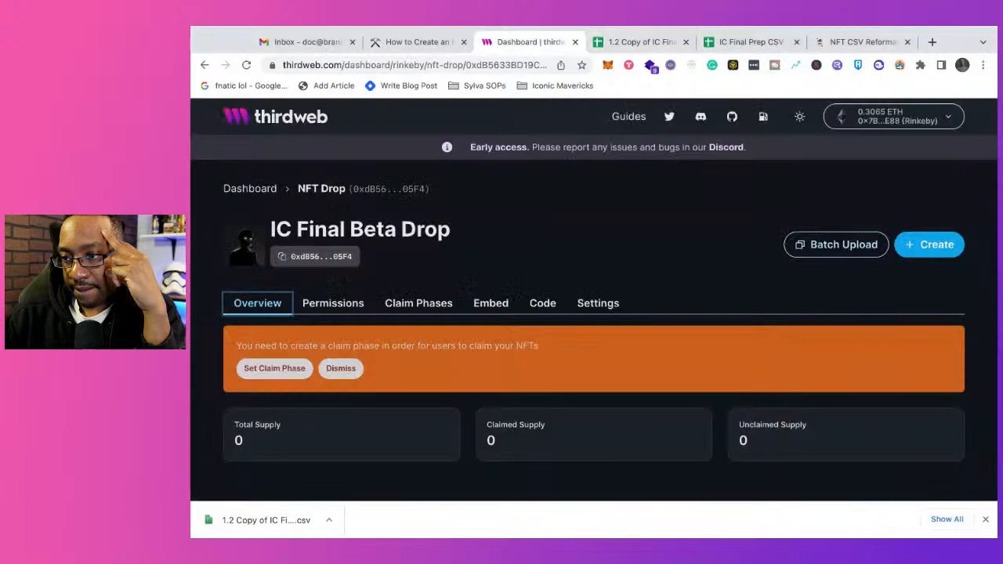
click(819, 245)
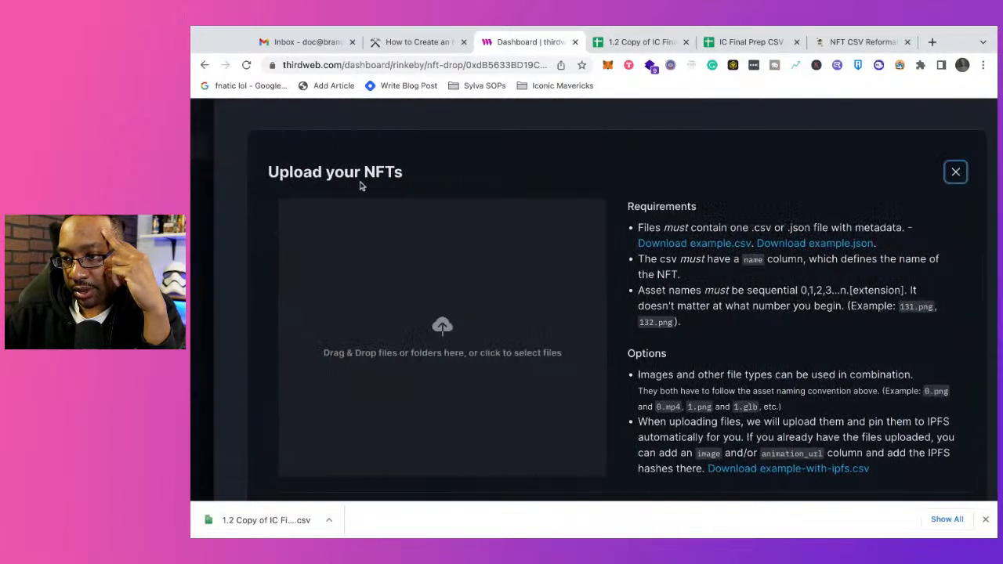
drag(194, 143, 337, 294)
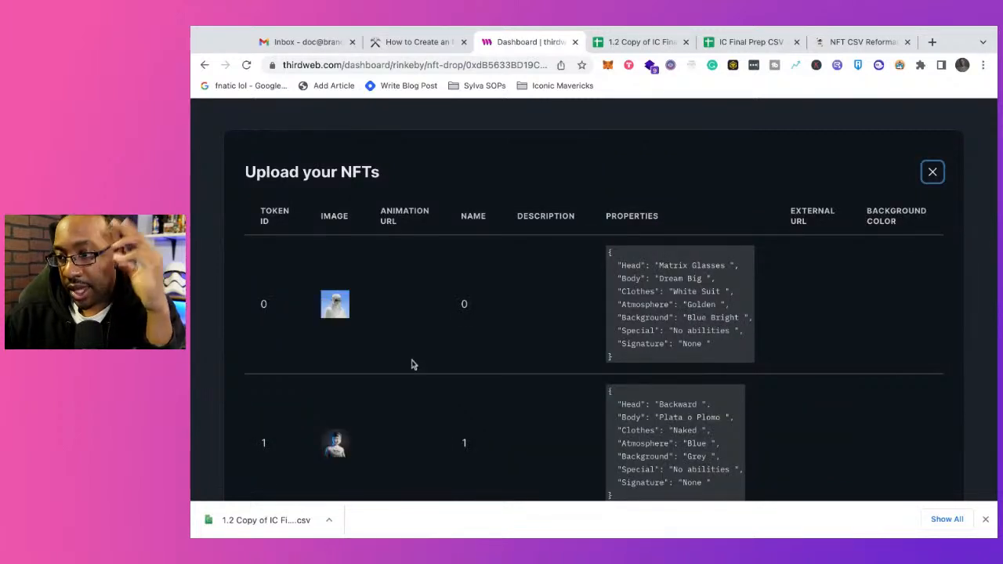
click(986, 519)
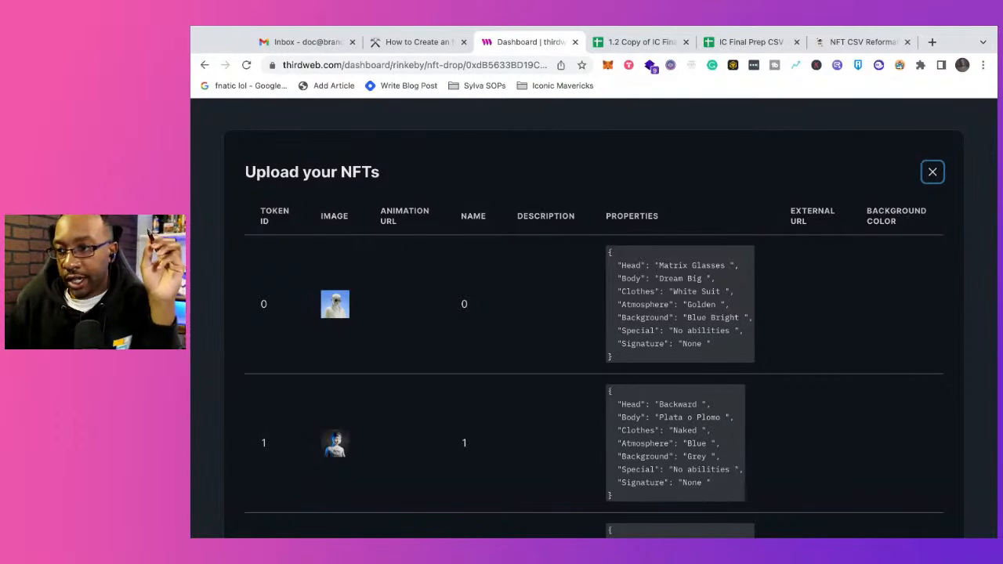
Step: Compare the name column of 1.2 Copy of IC Final Prep CSV with IC Final Prep CSV, and return to the thirdweb upload preview
click(640, 43)
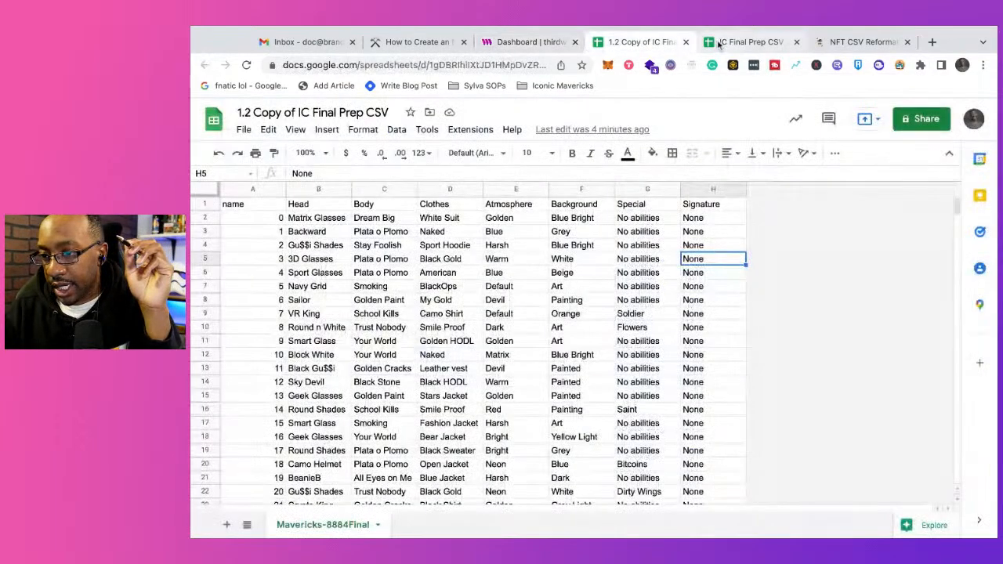
click(751, 41)
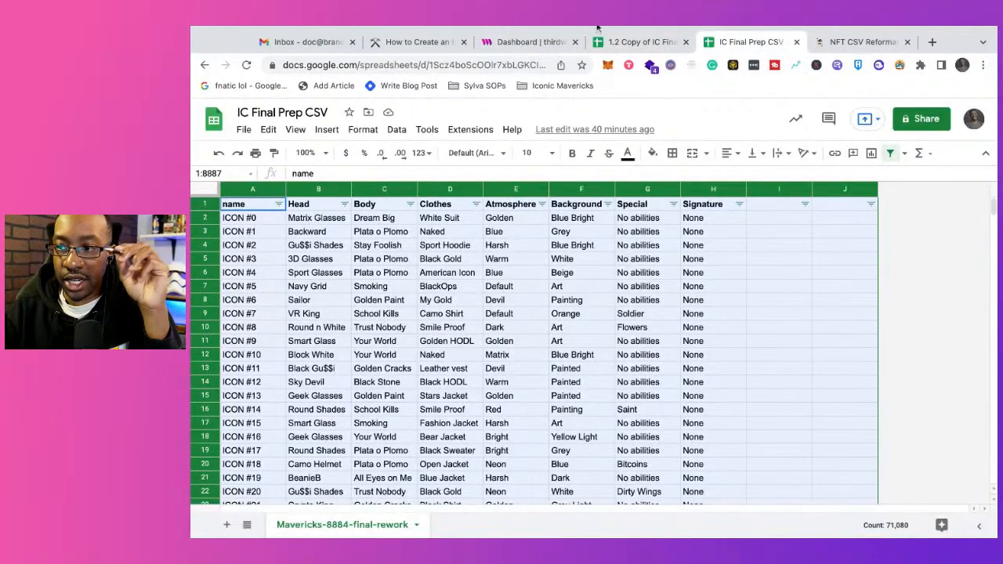
click(621, 41)
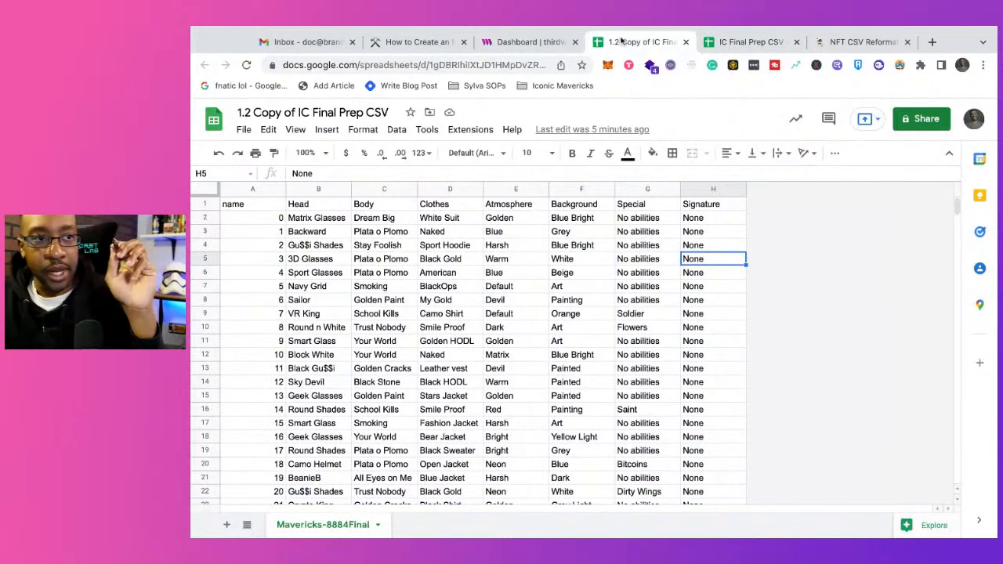
click(529, 42)
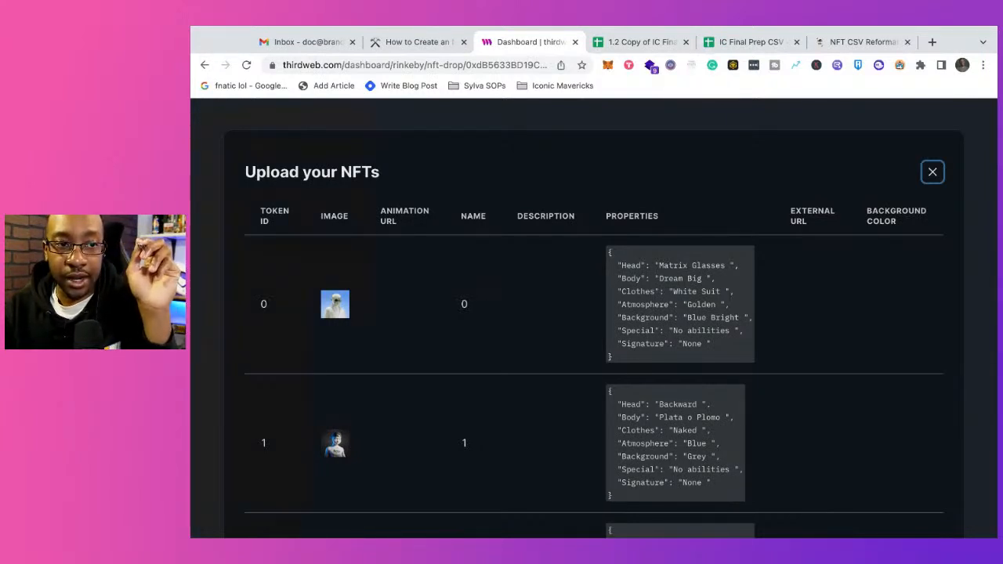
Step: Review the NFT upload preview down to token 49, checking each token's image, name and properties
scroll(556, 352, down, 13)
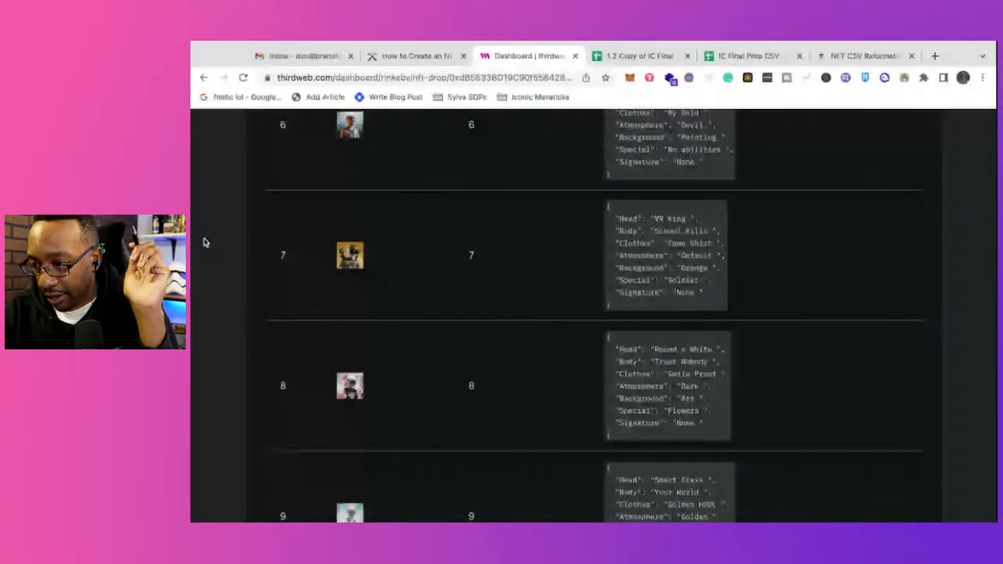
scroll(412, 261, up, 13)
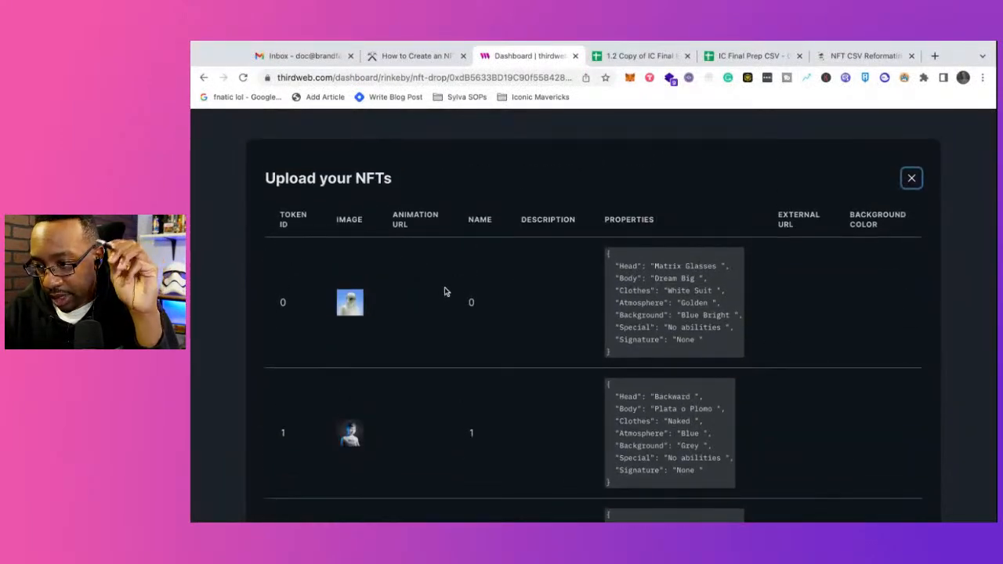
scroll(551, 306, down, 18)
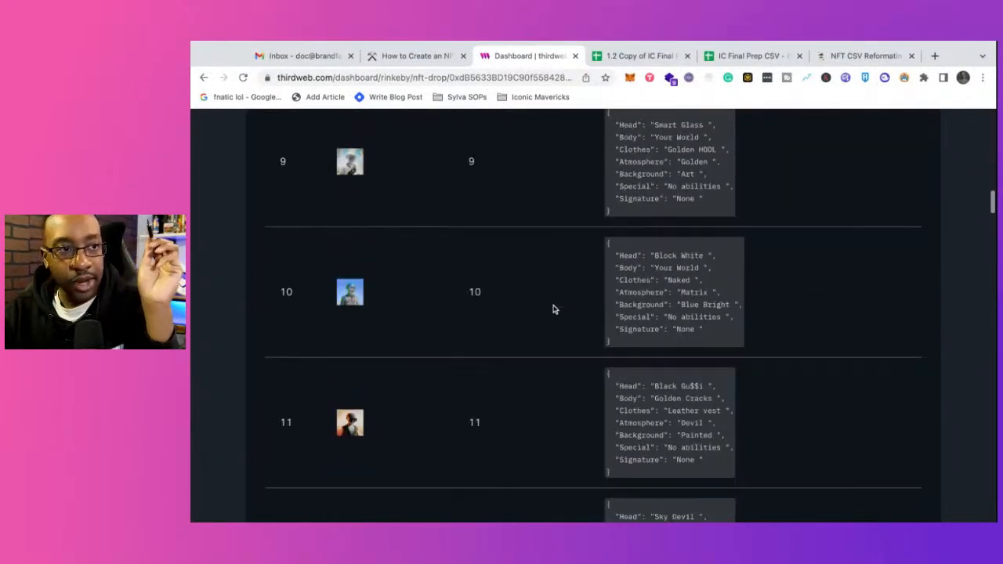
scroll(553, 309, down, 20)
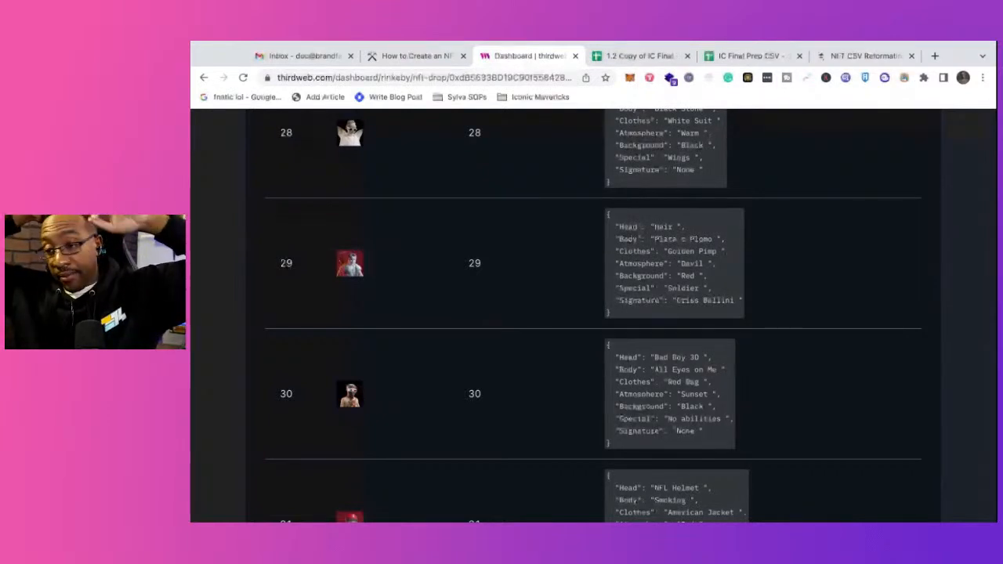
scroll(592, 314, down, 12)
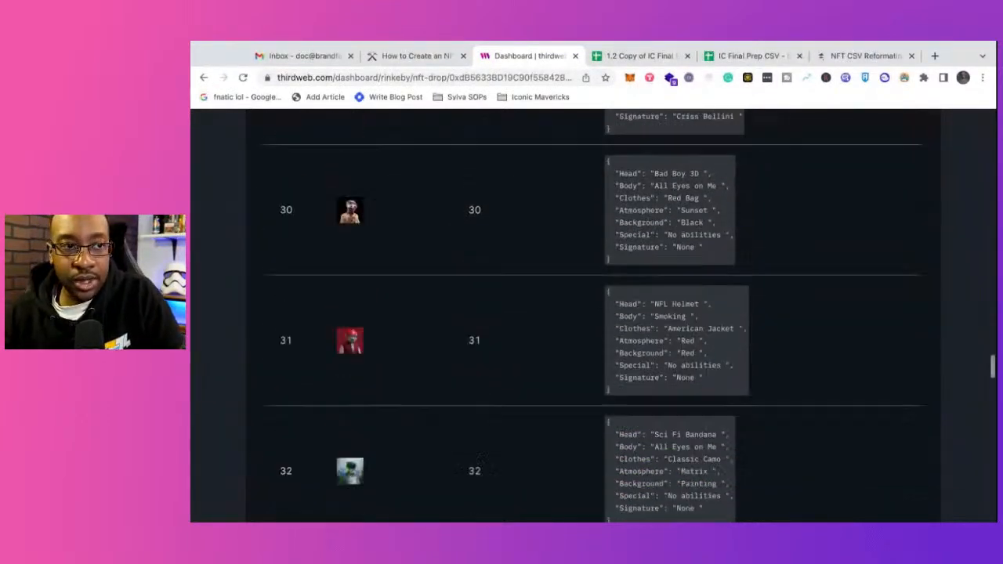
scroll(592, 313, down, 5)
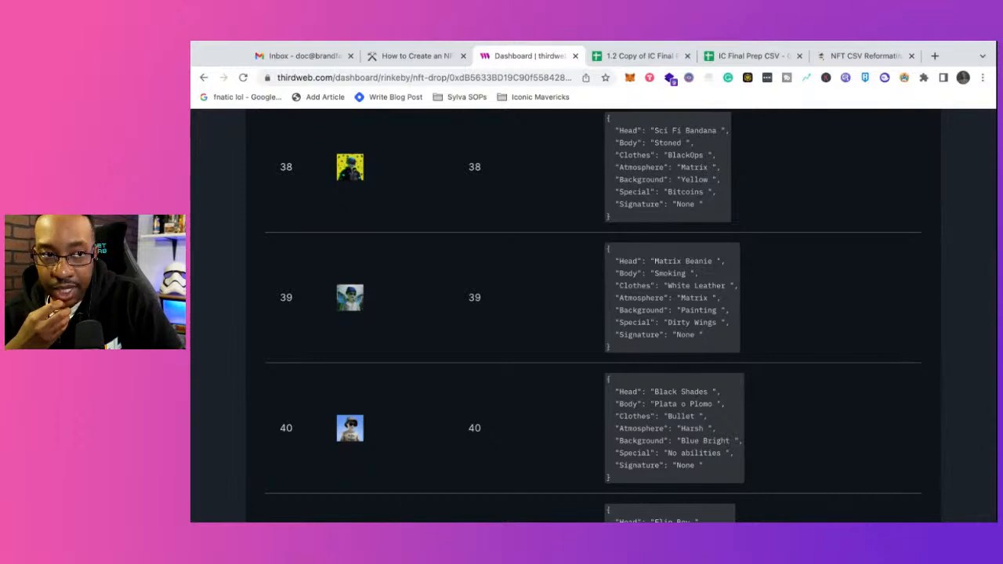
scroll(972, 421, down, 3)
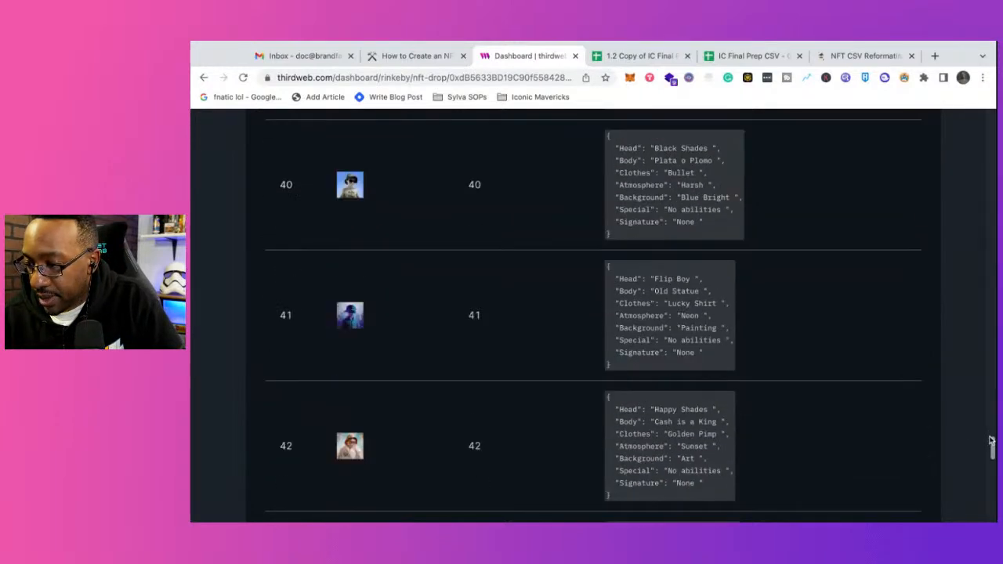
scroll(972, 421, down, 7)
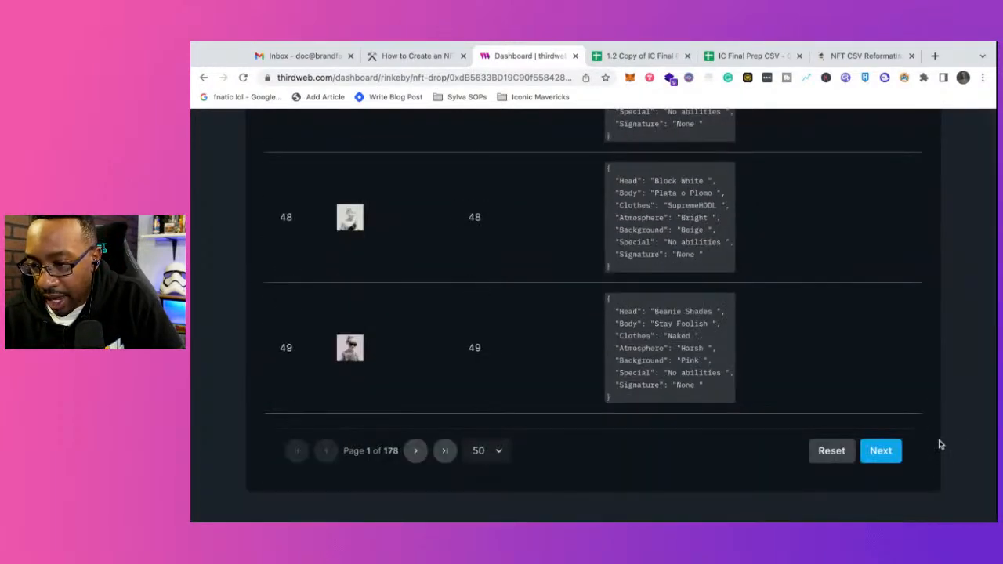
scroll(929, 351, up, 20)
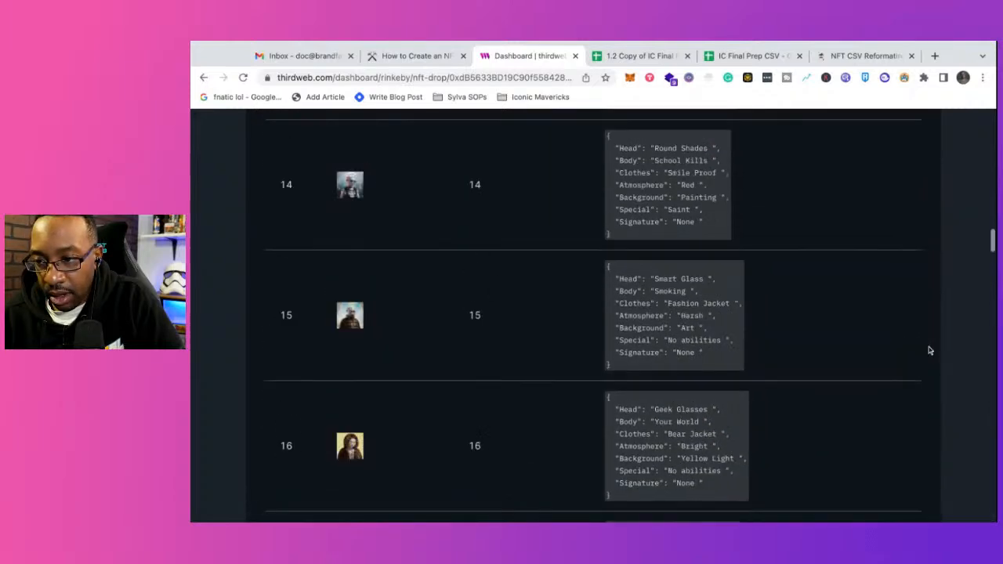
scroll(929, 350, up, 10)
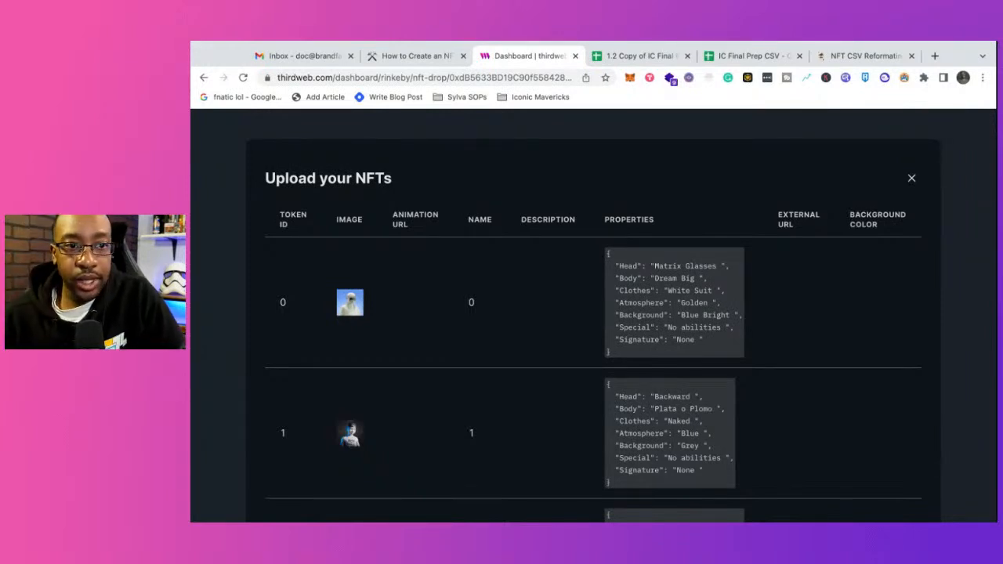
scroll(986, 200, down, 9)
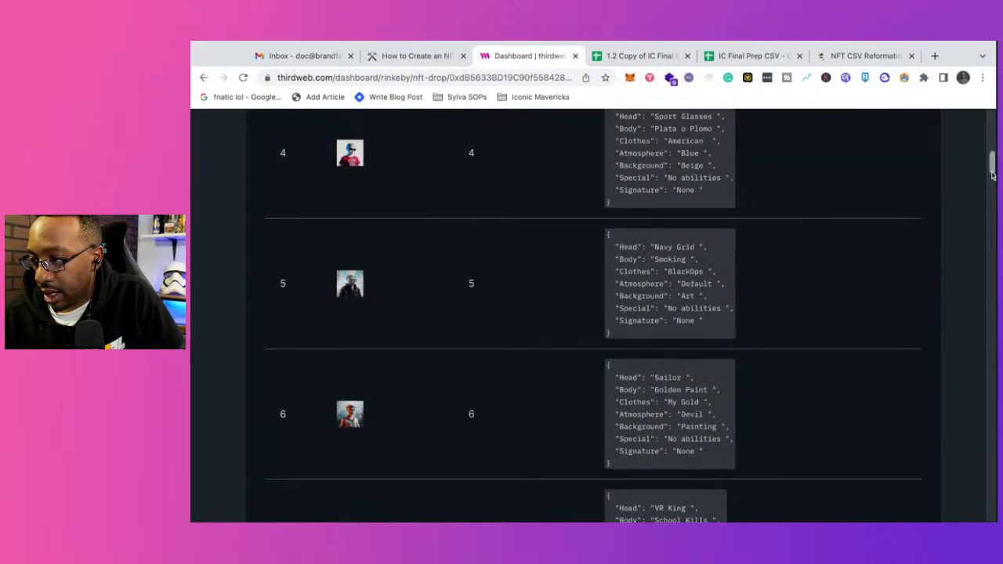
drag(993, 164, 994, 513)
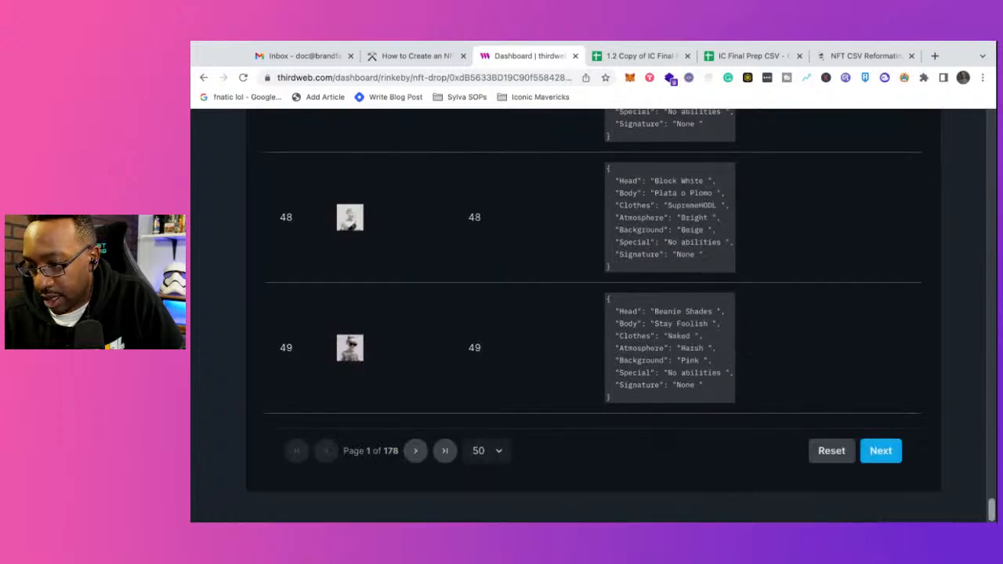
Step: Continue to the reveal settings, view the Delayed Reveal options, choose Reveal upon mint, and start uploading the 8884 NFTs
click(882, 452)
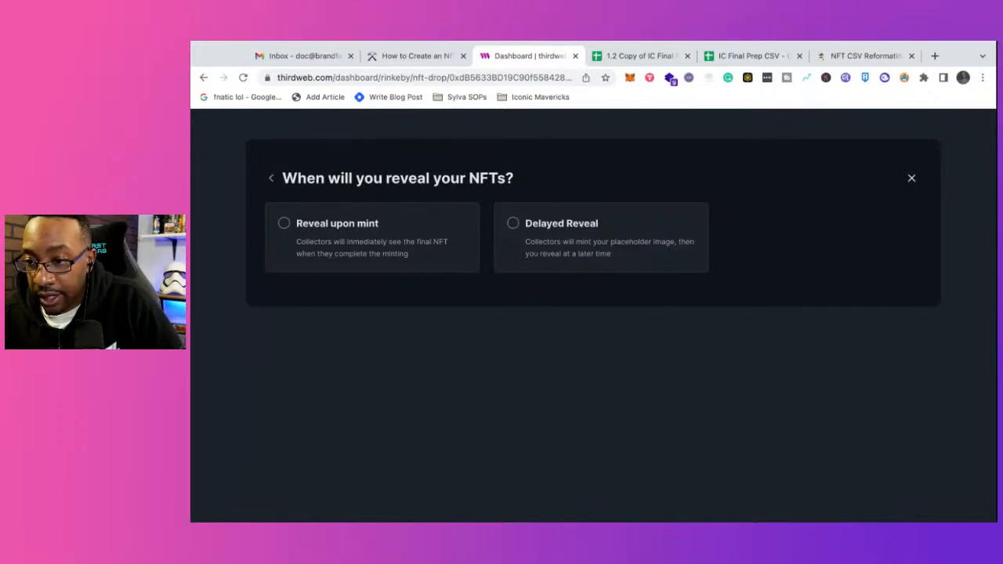
click(617, 236)
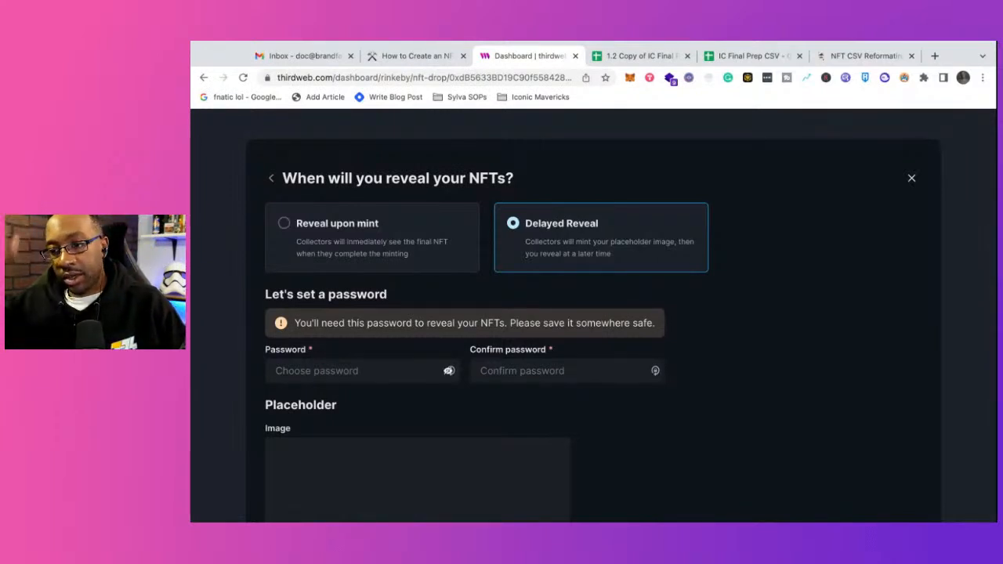
click(387, 237)
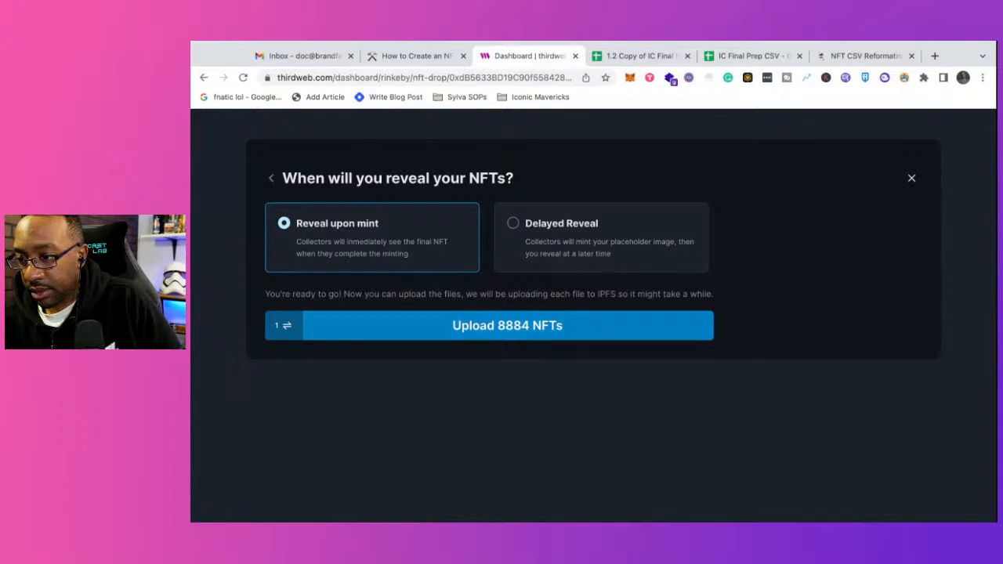
click(507, 326)
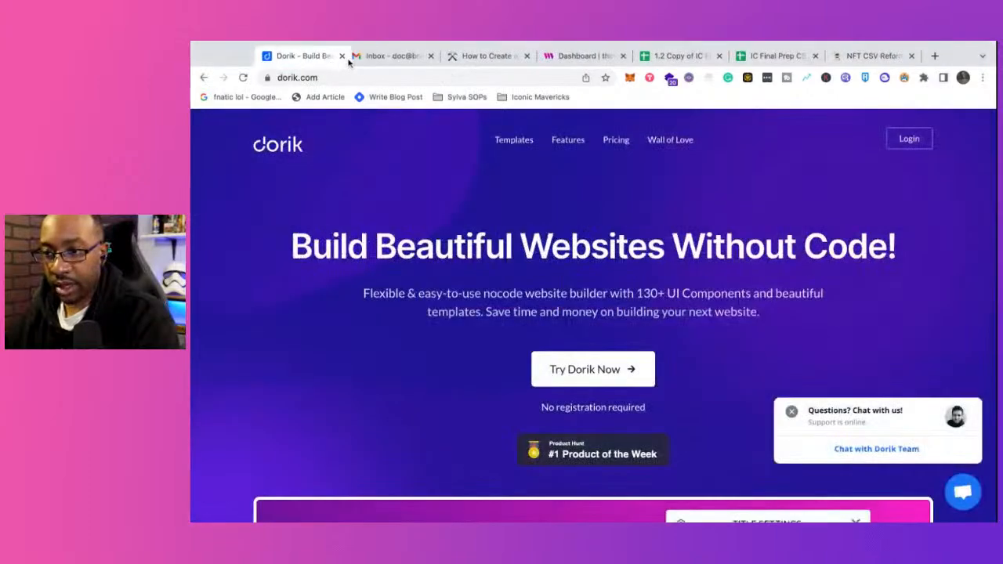
Step: Look through the Dorik website builder's homepage, close it, and return to the thirdweb dashboard
scroll(394, 250, down, 1)
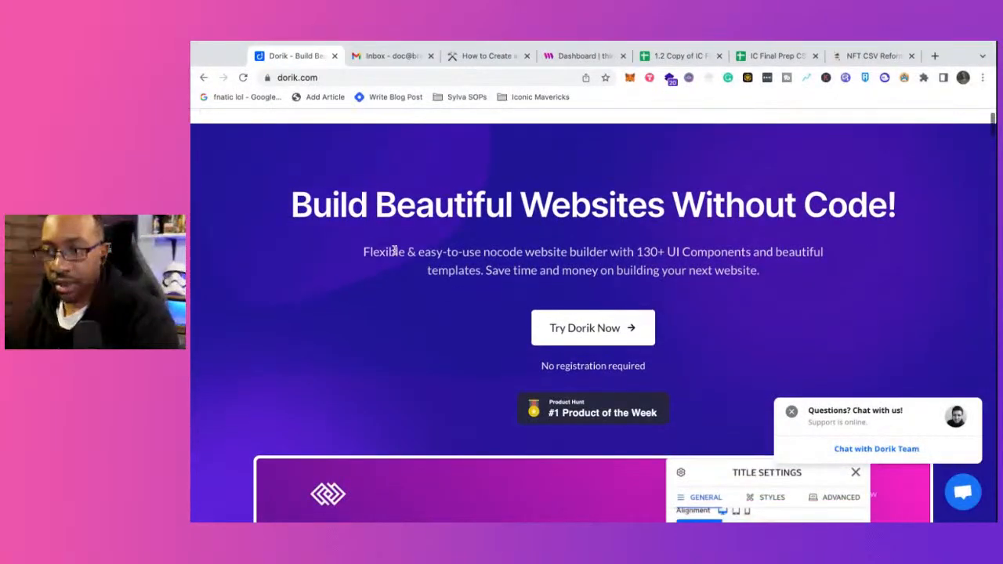
scroll(394, 250, down, 5)
scroll(394, 250, up, 4)
scroll(593, 313, up, 2)
scroll(594, 313, down, 1)
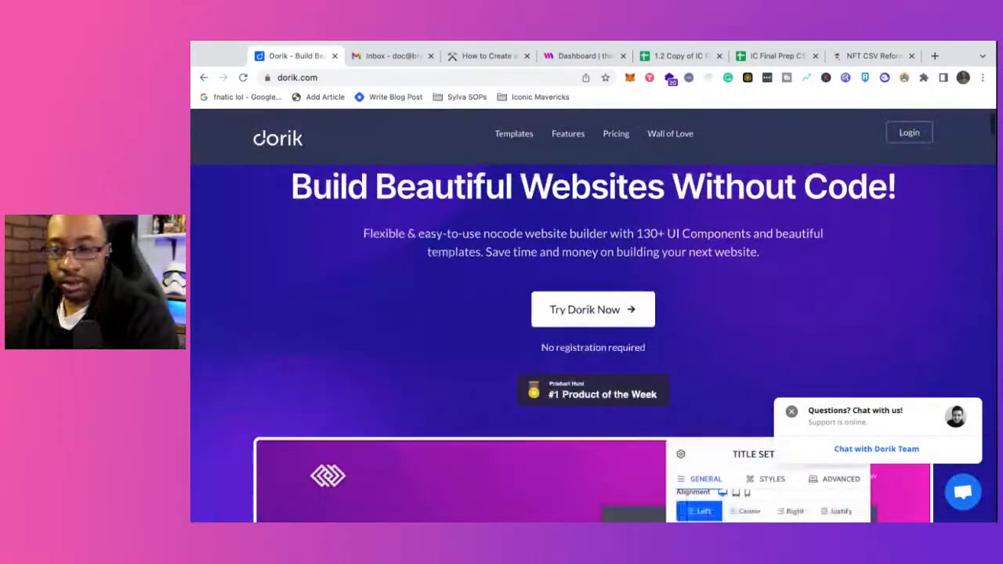
scroll(593, 313, down, 2)
scroll(593, 345, down, 1)
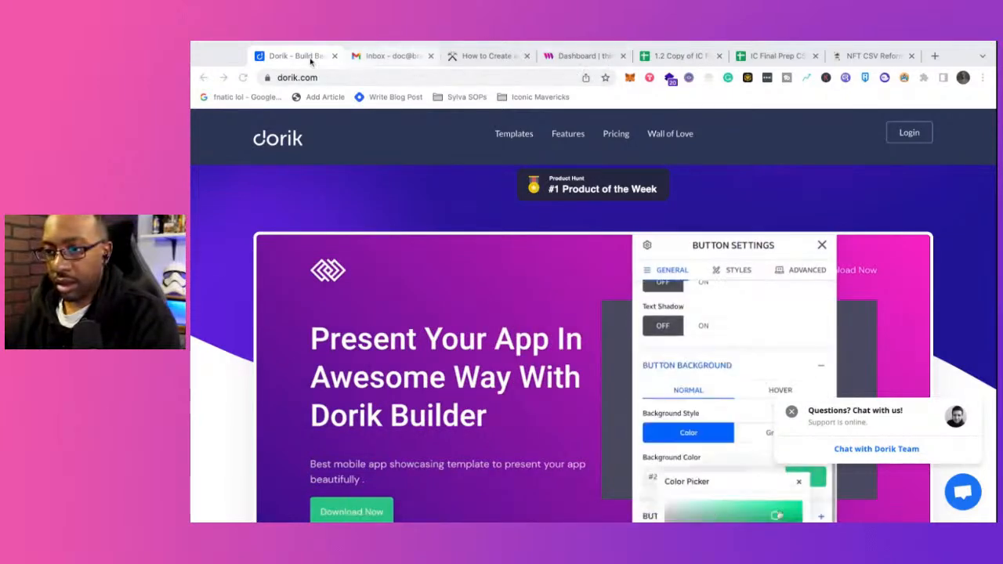
middle_click(282, 61)
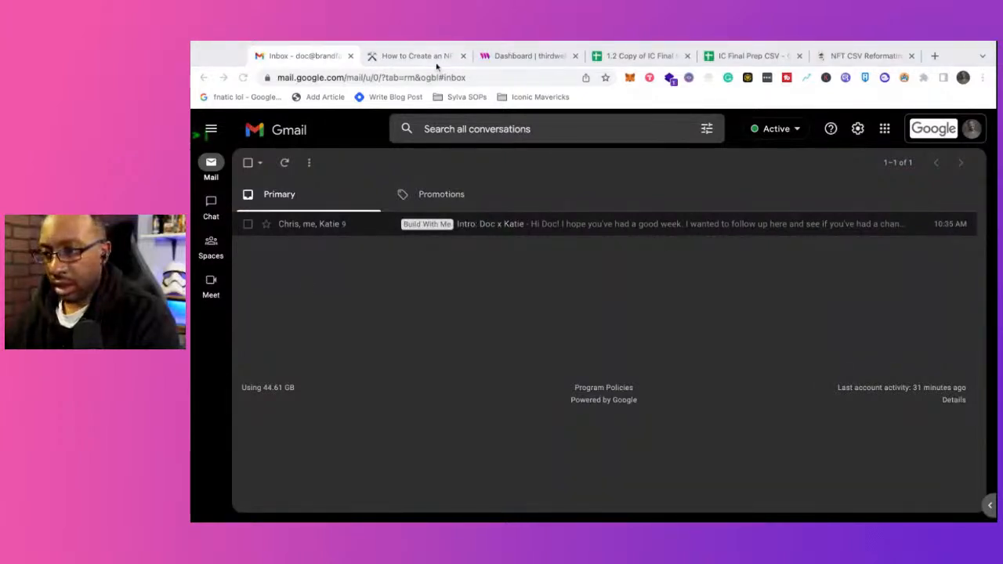
click(544, 58)
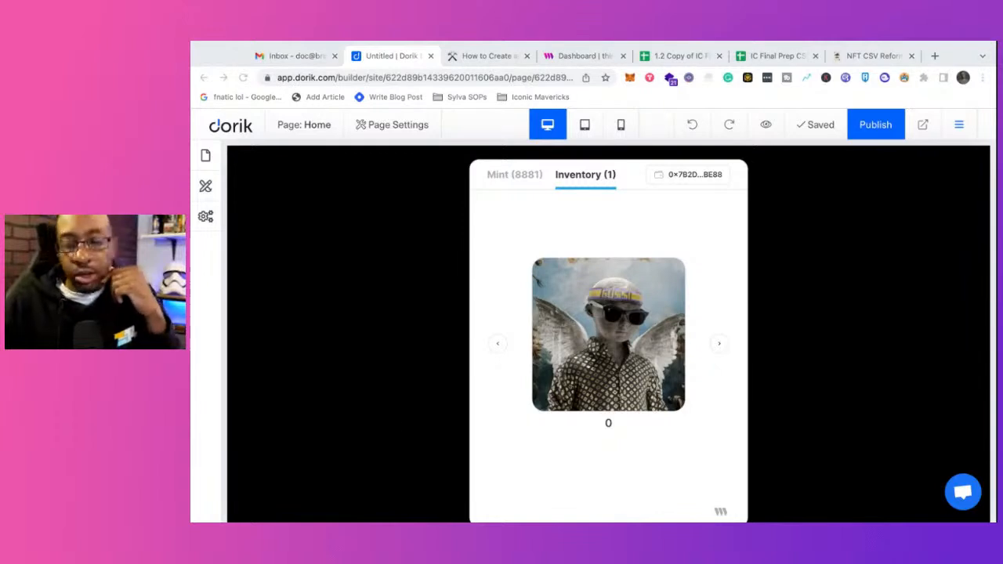
Step: Review the Mint Your Iconic Maverick page with its embedded NFT inventory in the Dorik builder, and close the builder
scroll(381, 338, up, 3)
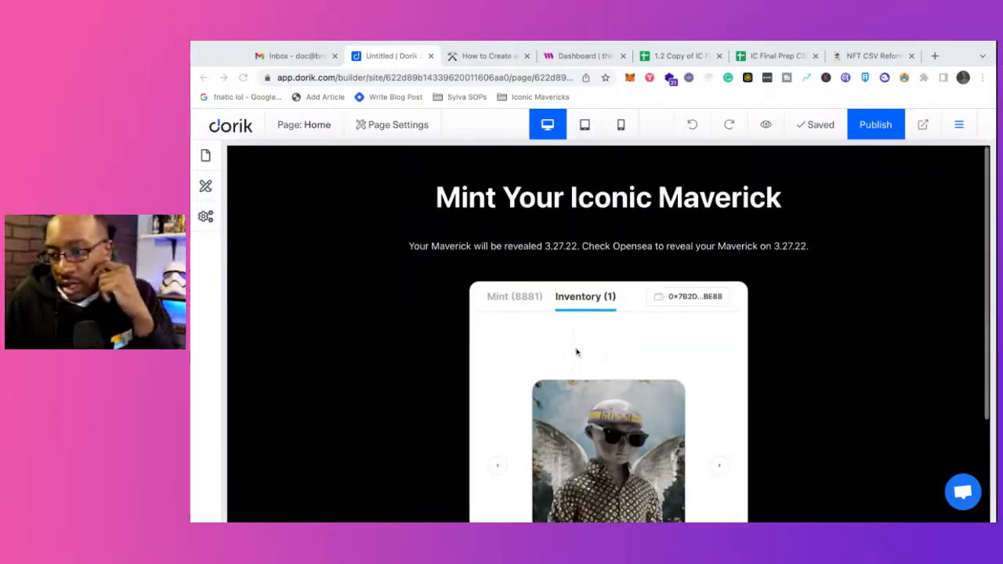
scroll(570, 351, down, 3)
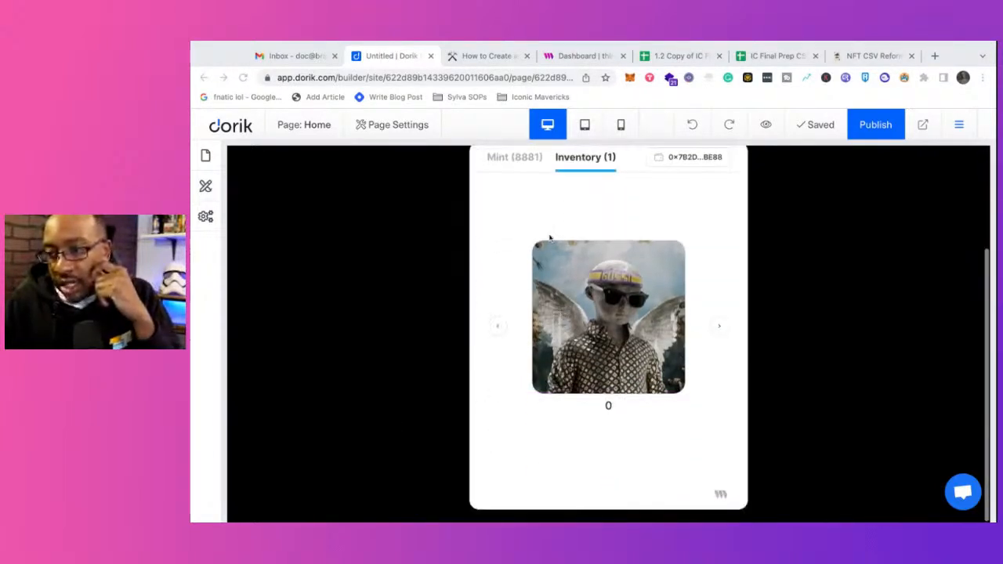
click(403, 59)
key(super+w)
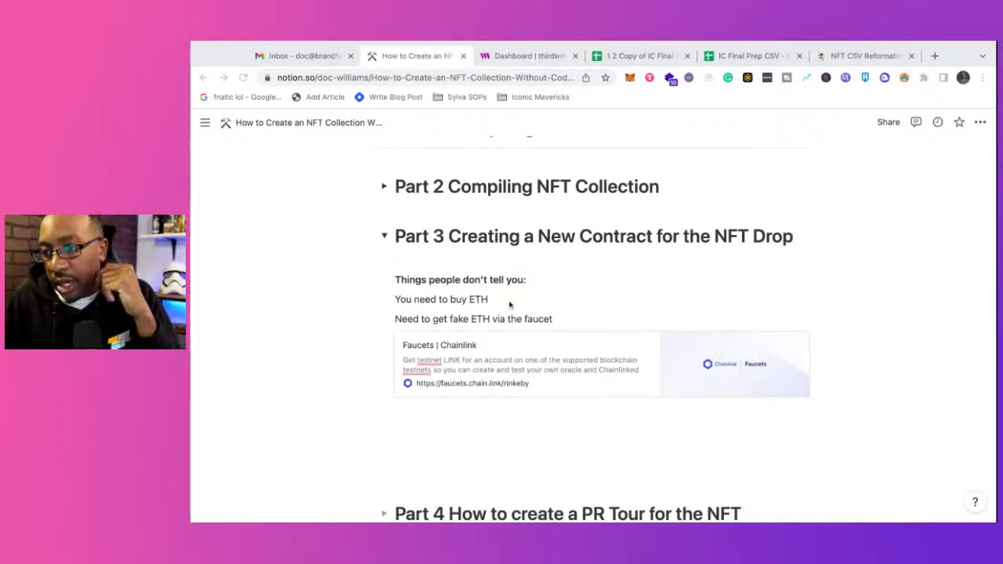
Step: Start a new text line directly beneath the Chainlink faucet bookmark in Part 3 of the Notion guide, removing the blank line between them
scroll(510, 304, up, 4)
scroll(509, 304, down, 7)
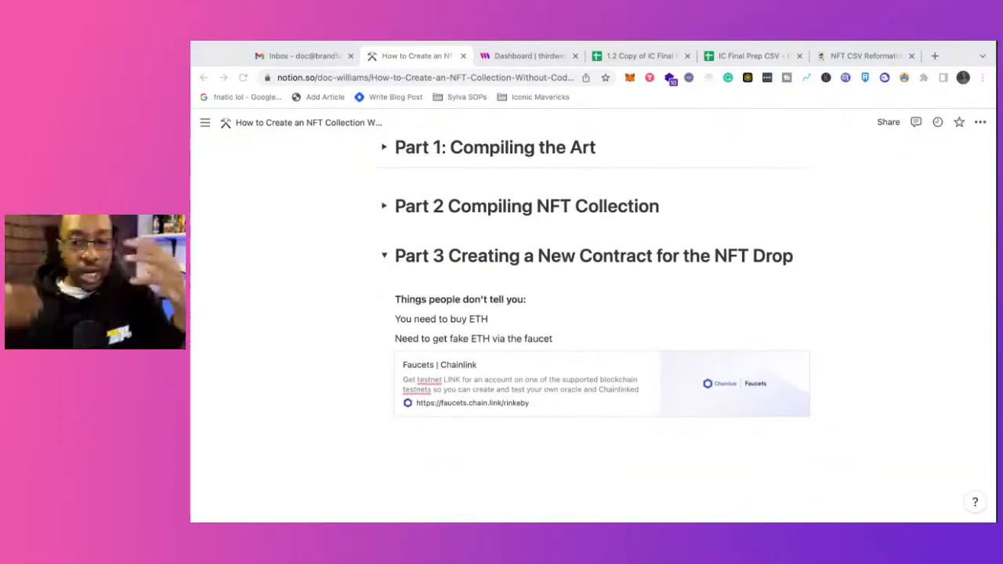
click(492, 448)
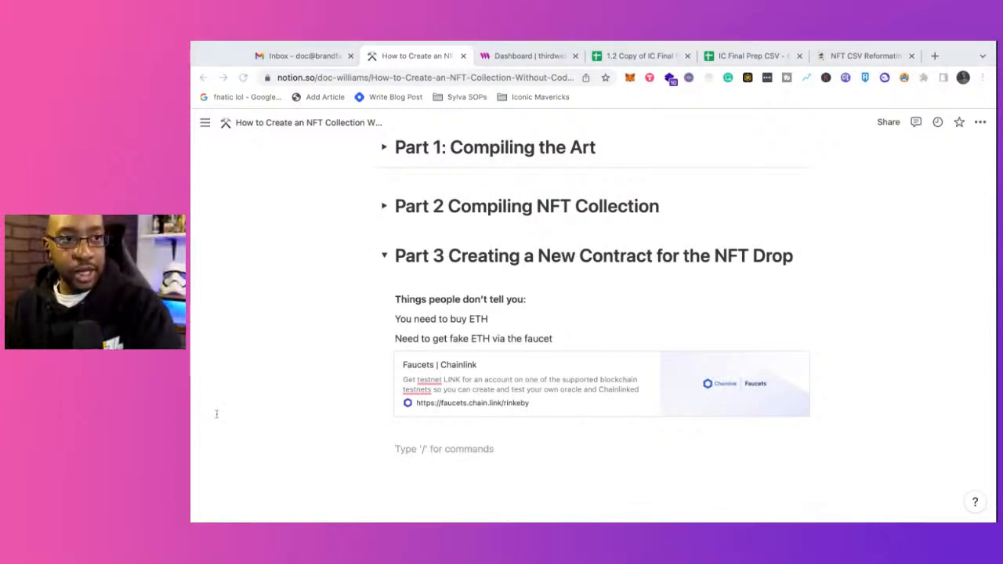
click(463, 469)
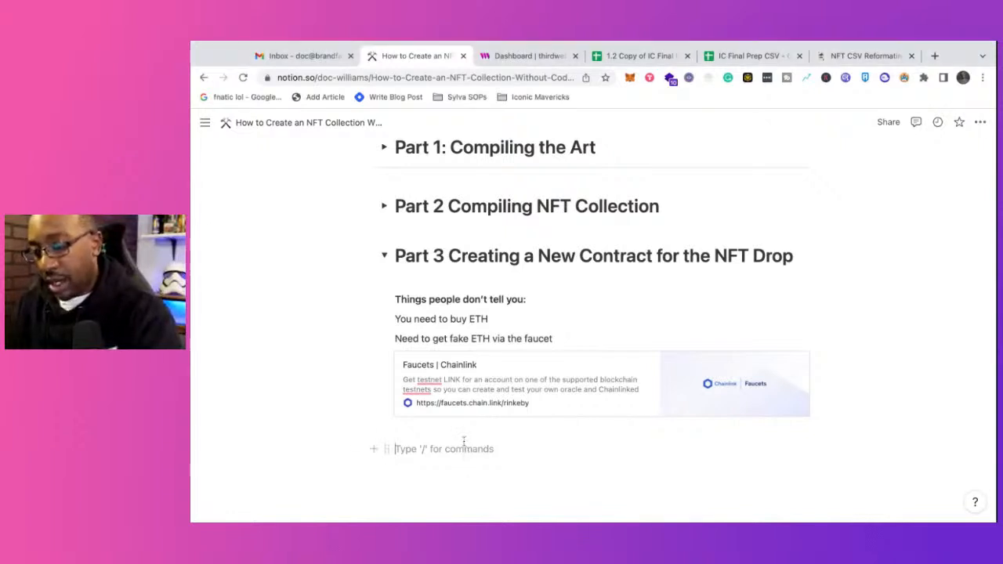
text(W)
key(BackSpace)
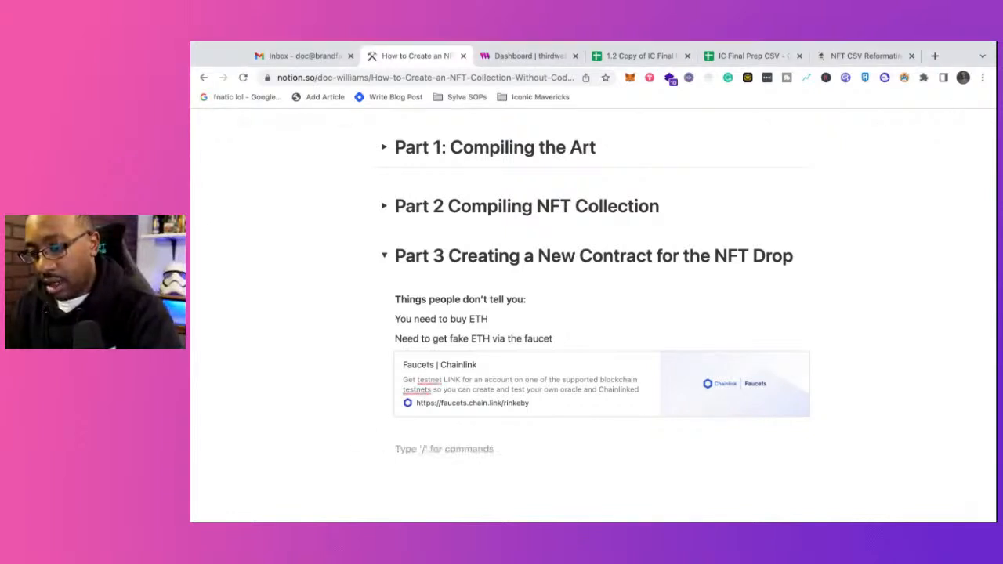
key(BackSpace)
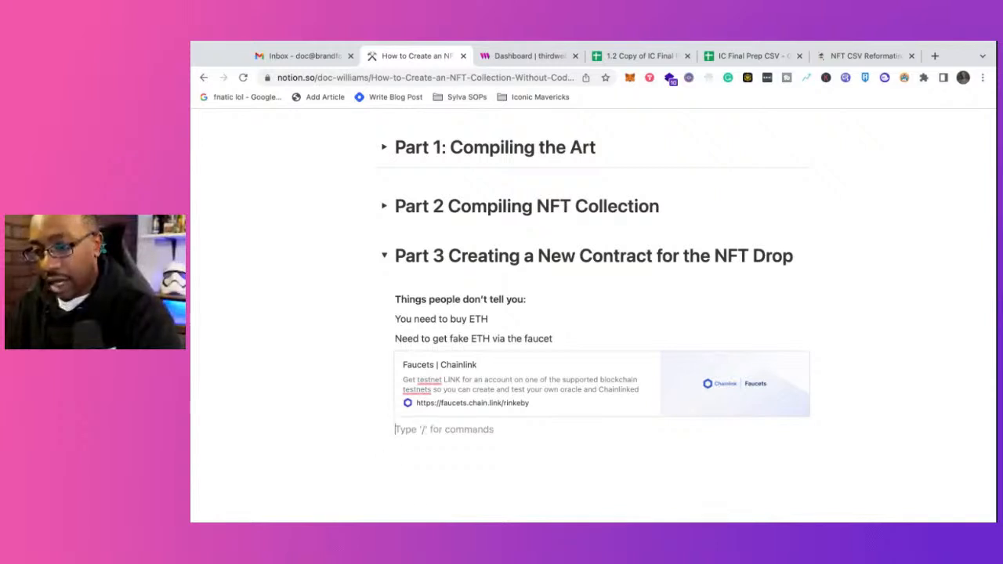
Step: Write the note "Name for NFT must match with Token ID" beneath the faucet bookmark
text(Name for)
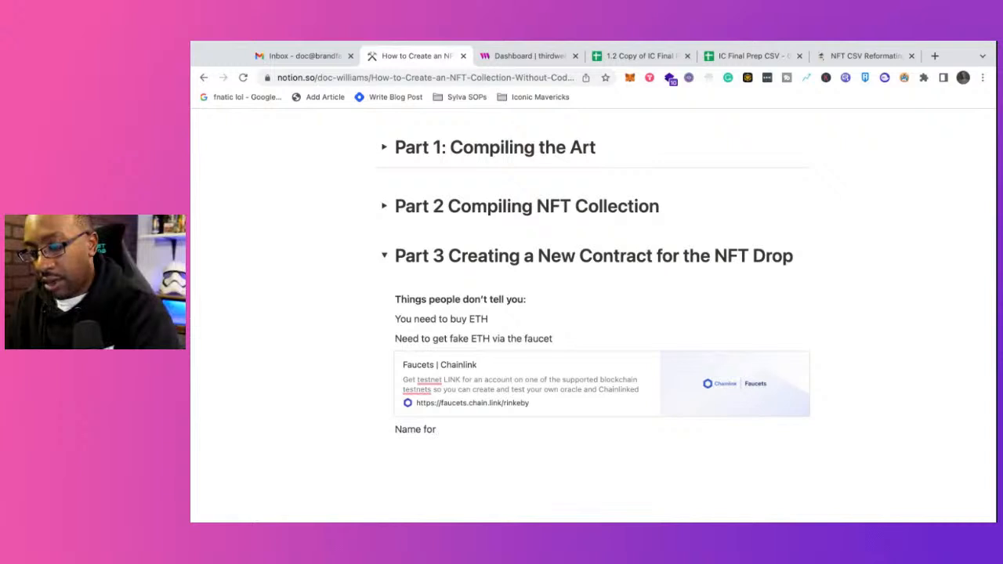
text( NFT m)
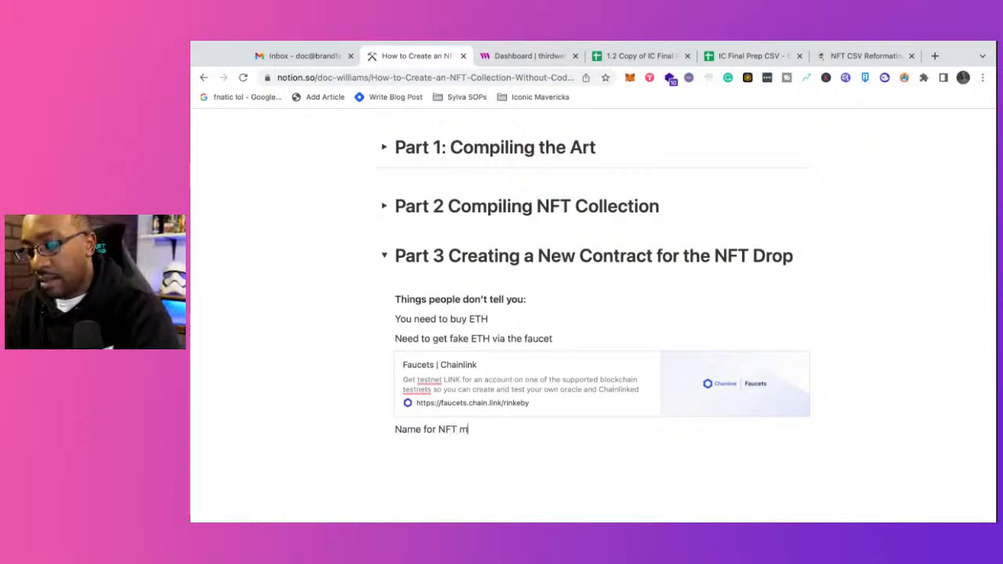
text(ust match wi)
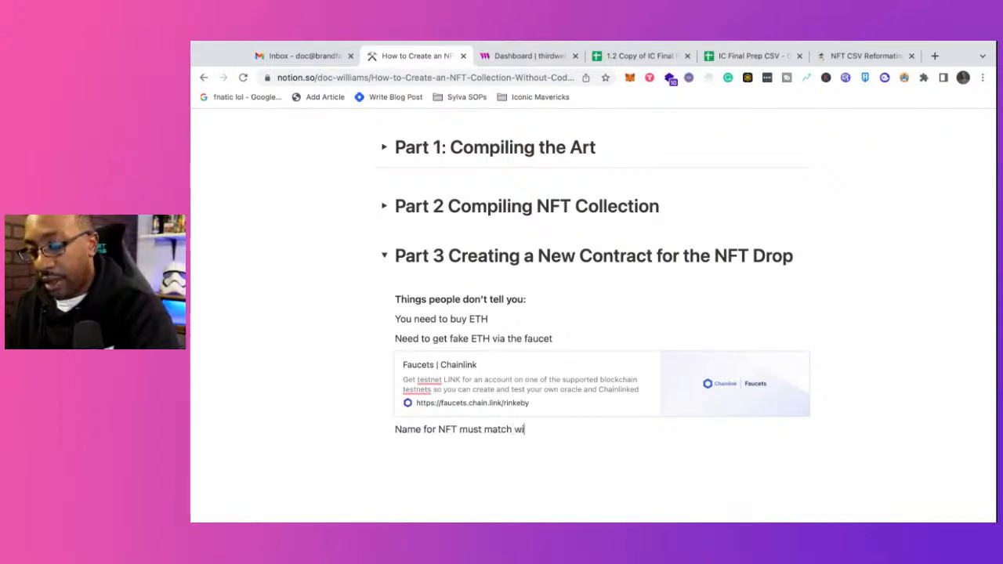
text(th T)
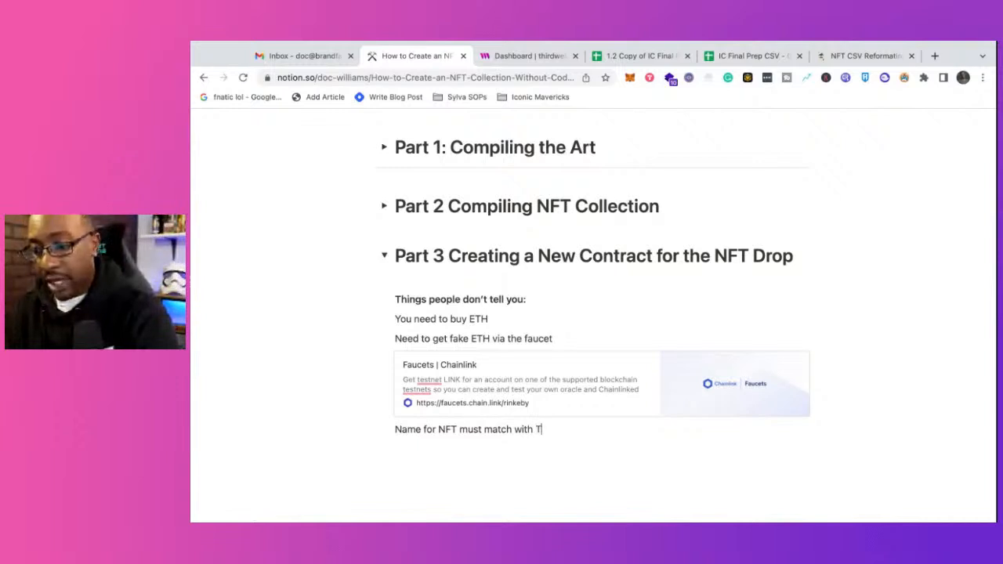
key(BackSpace)
text(oken ID)
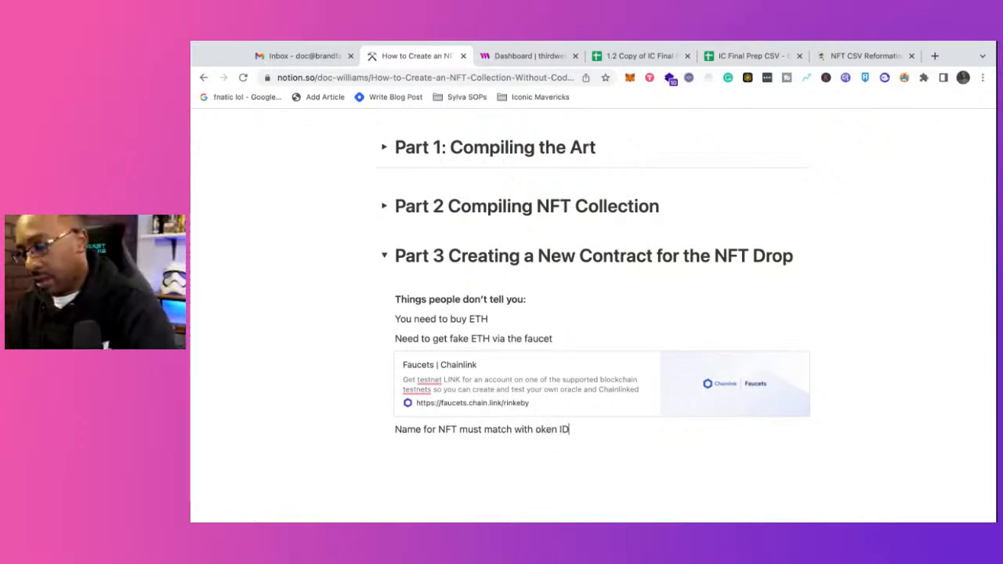
click(536, 429)
text(T)
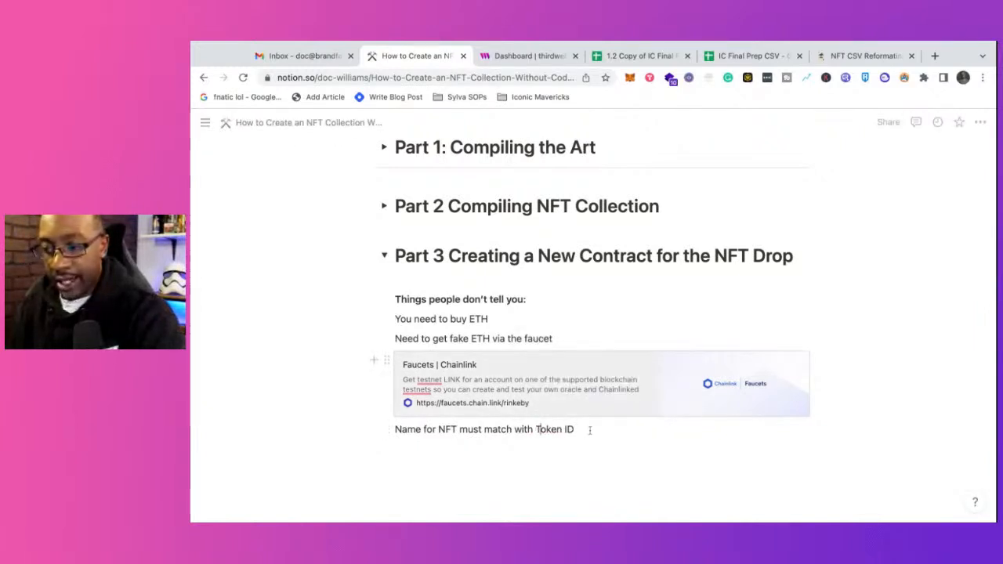
click(589, 430)
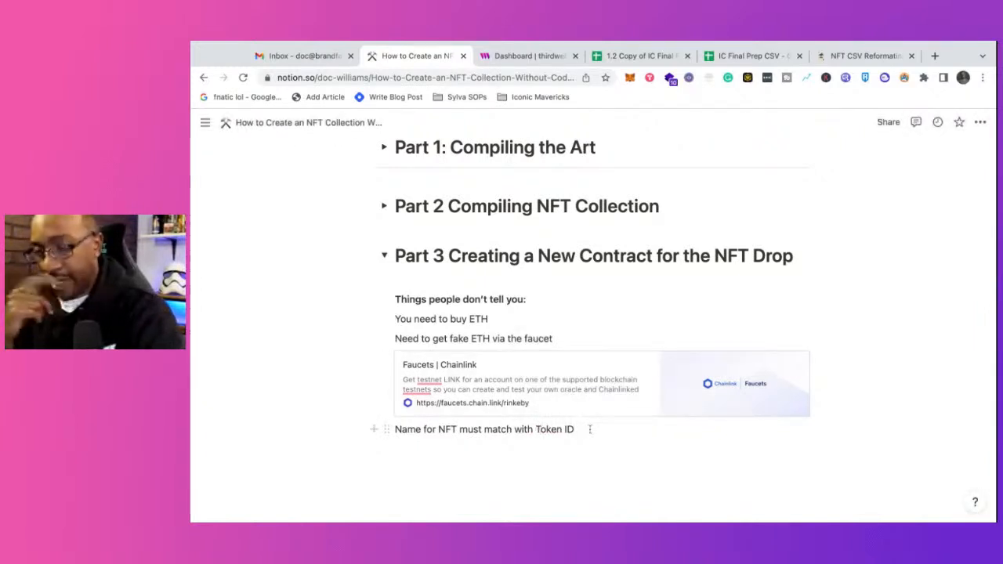
Step: Continue the Token ID note with "take out and # and just have the number"
text(take out and )
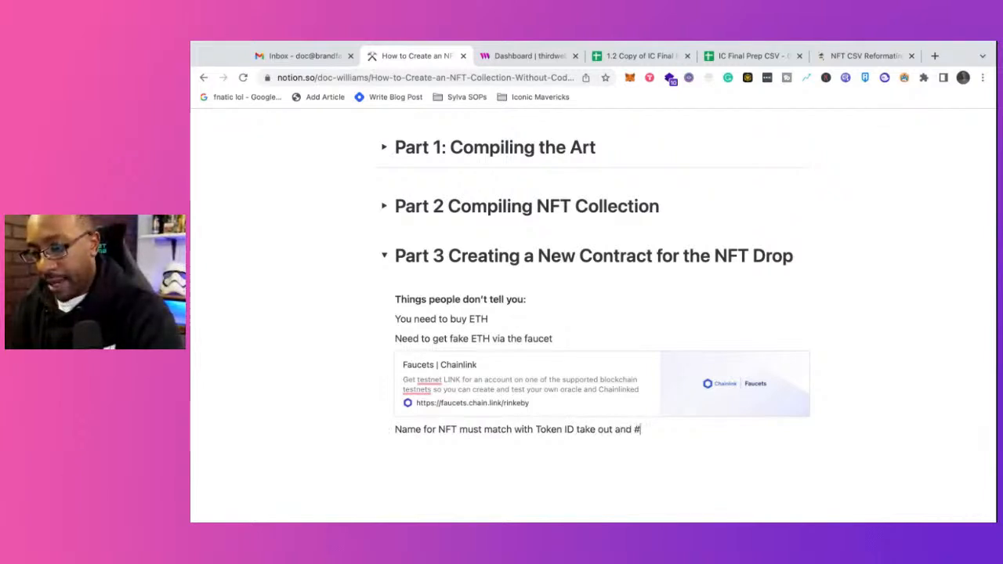
text(# and ju)
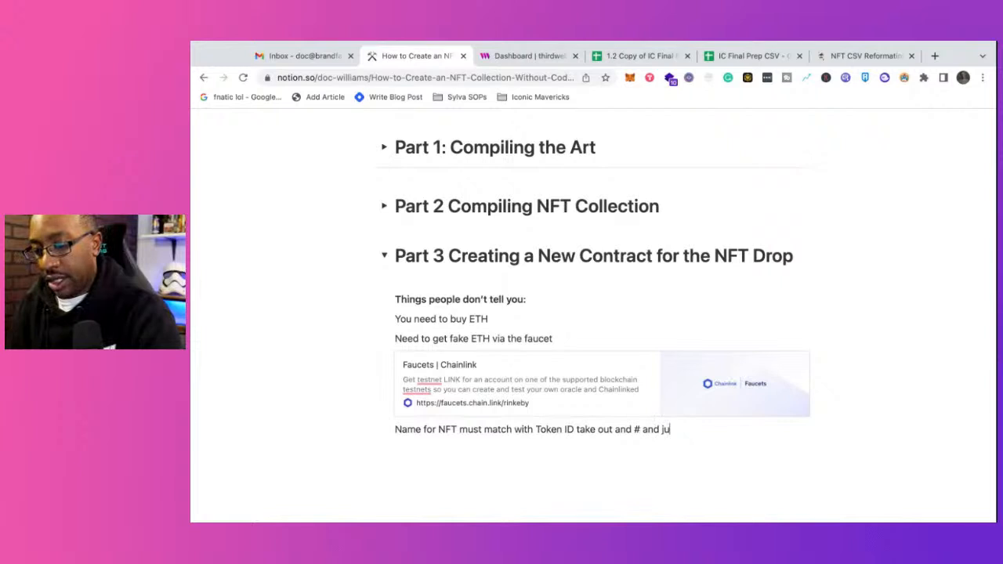
text(st have the )
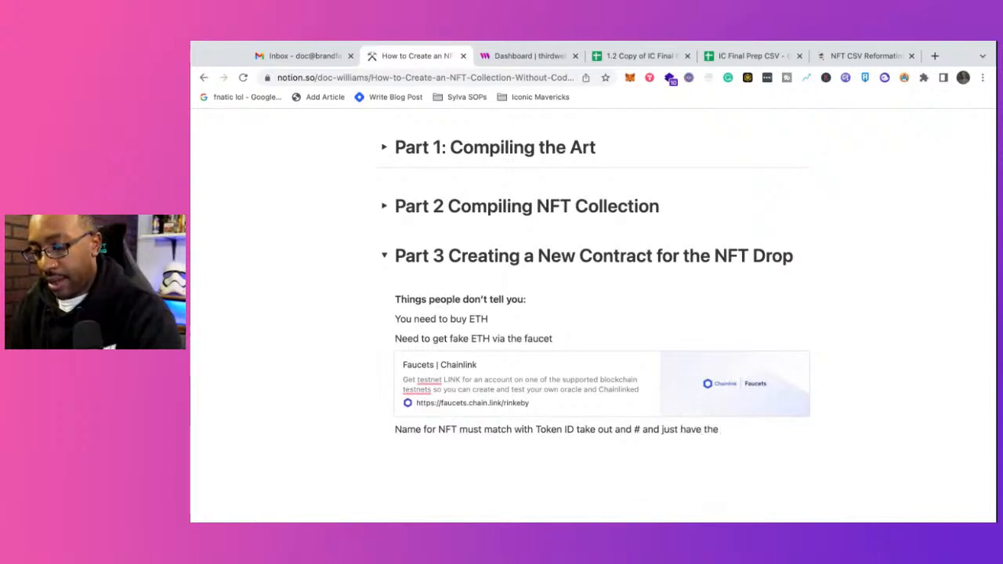
text(number int)
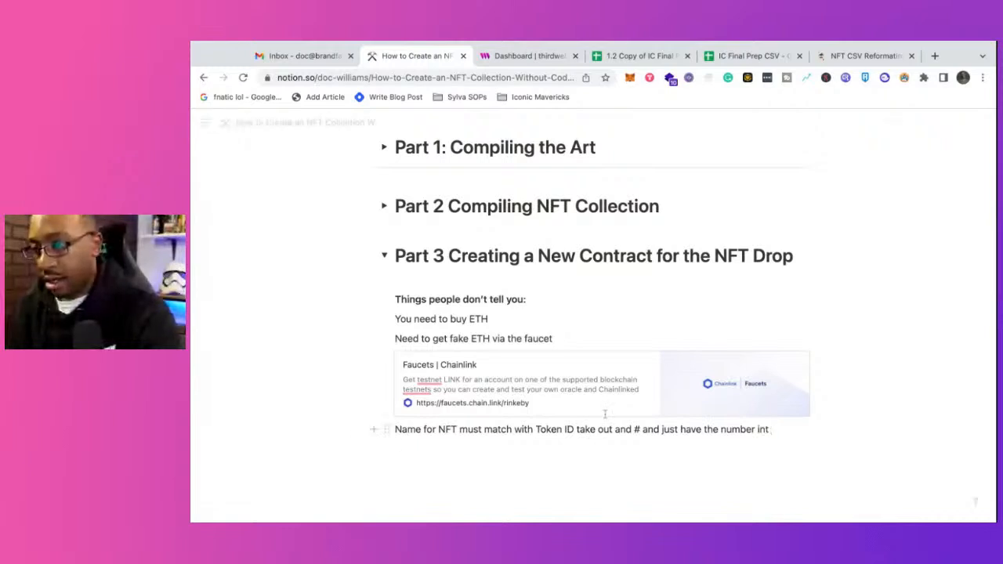
text( e)
Step: Check the first column's heading in the 1.2 Copy of IC Final Prep CSV sheet, and end the note with "the name column."
click(619, 58)
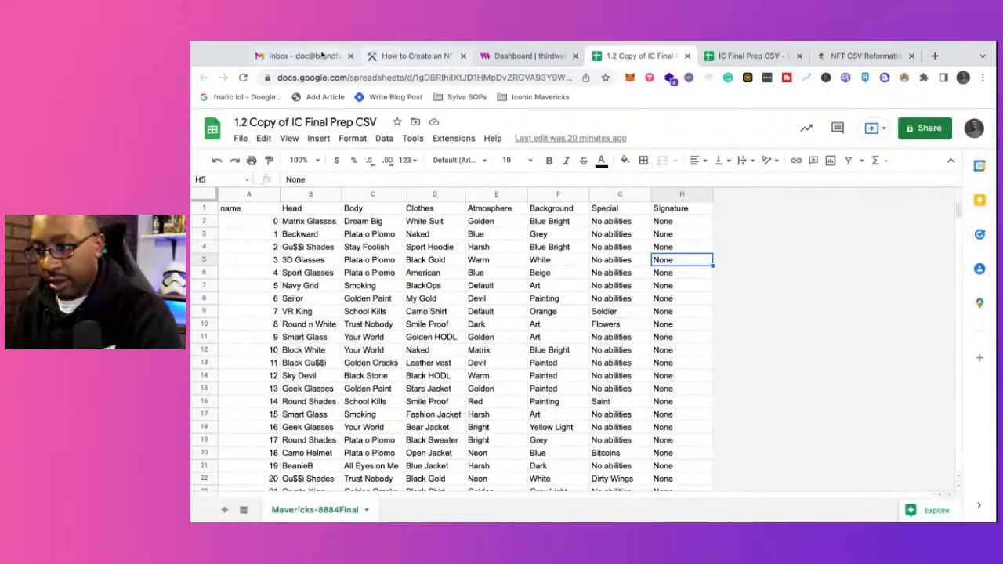
click(412, 56)
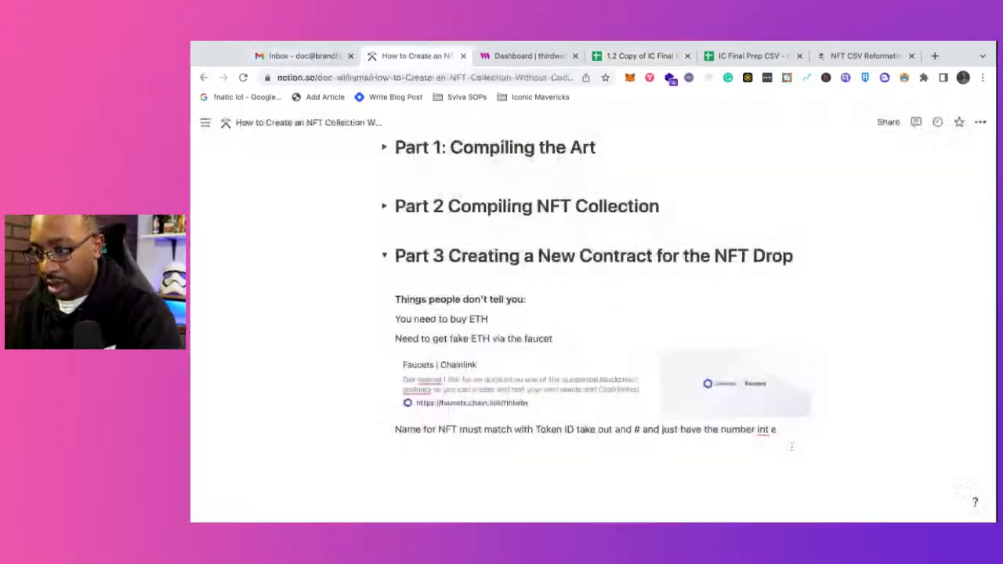
key(BackSpace)
key(BackSpace)
key(BackSpace)
key(BackSpace)
text(th)
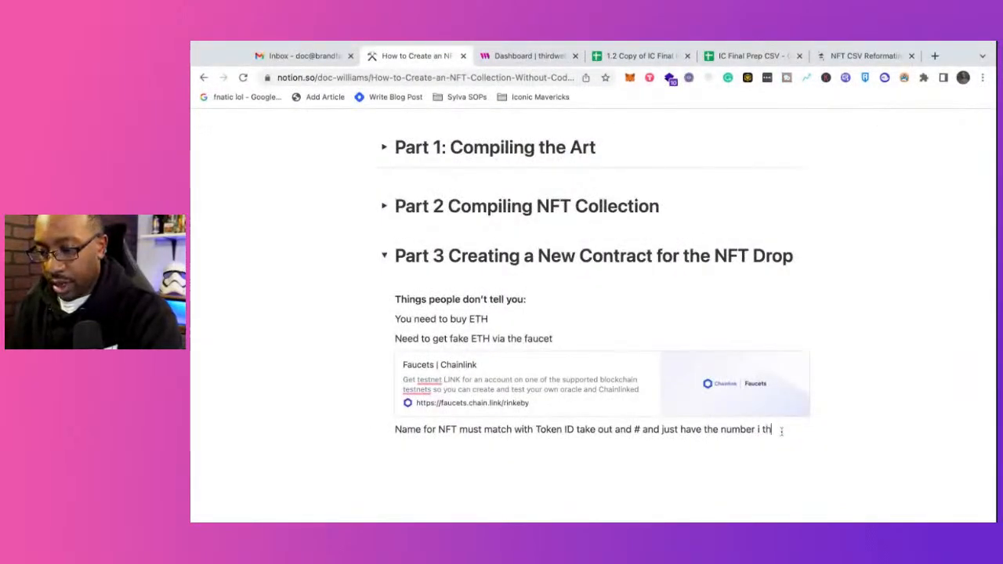
text(e name column)
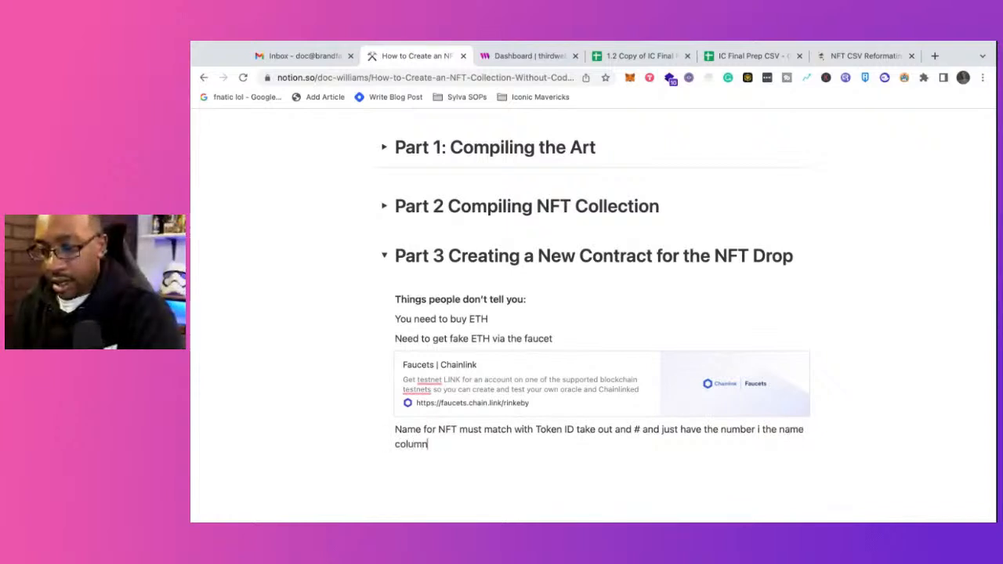
text(.)
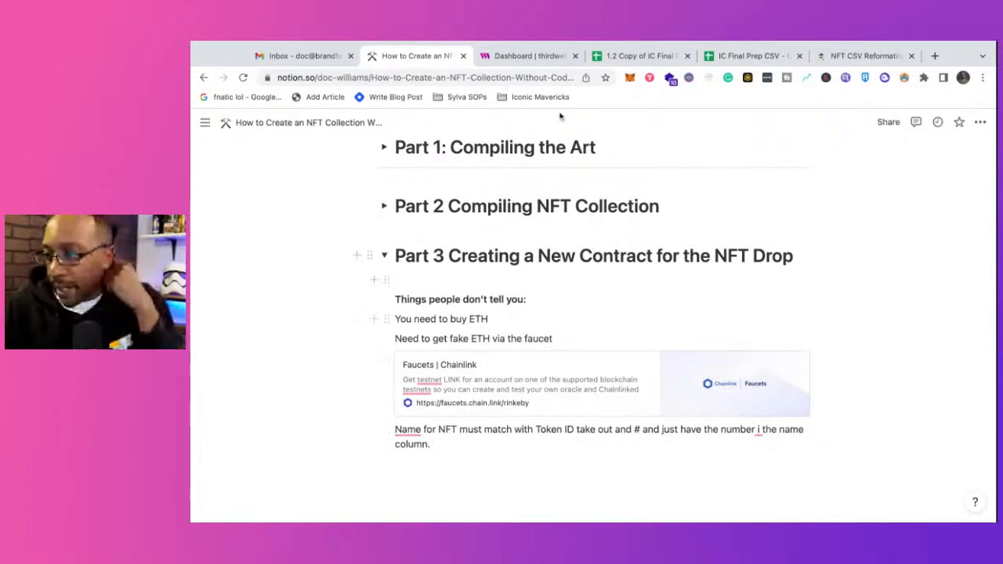
Step: Check the NFT upload on thirdweb, and correct the Notion note to begin with "The name" and read "in the name column"
click(527, 55)
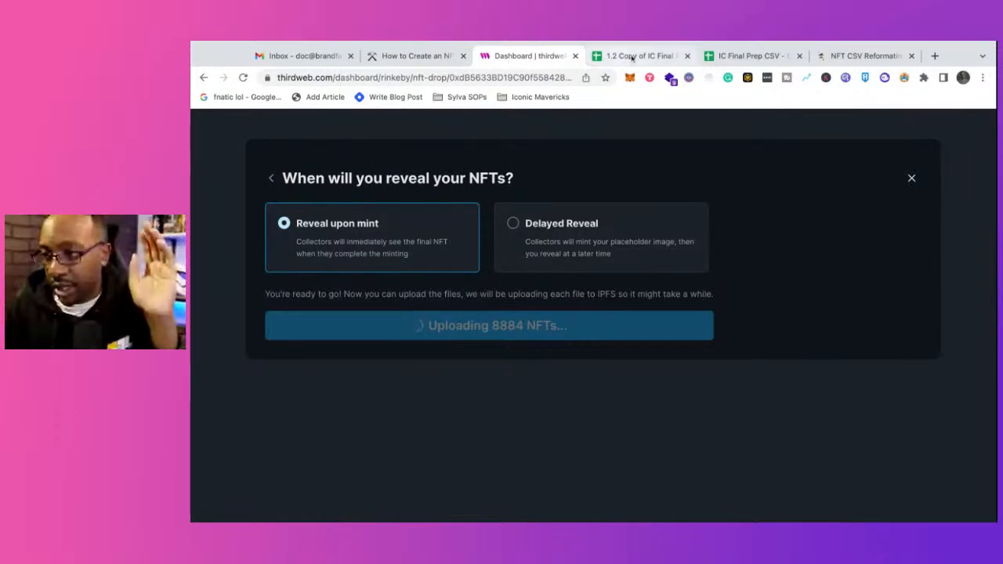
click(423, 56)
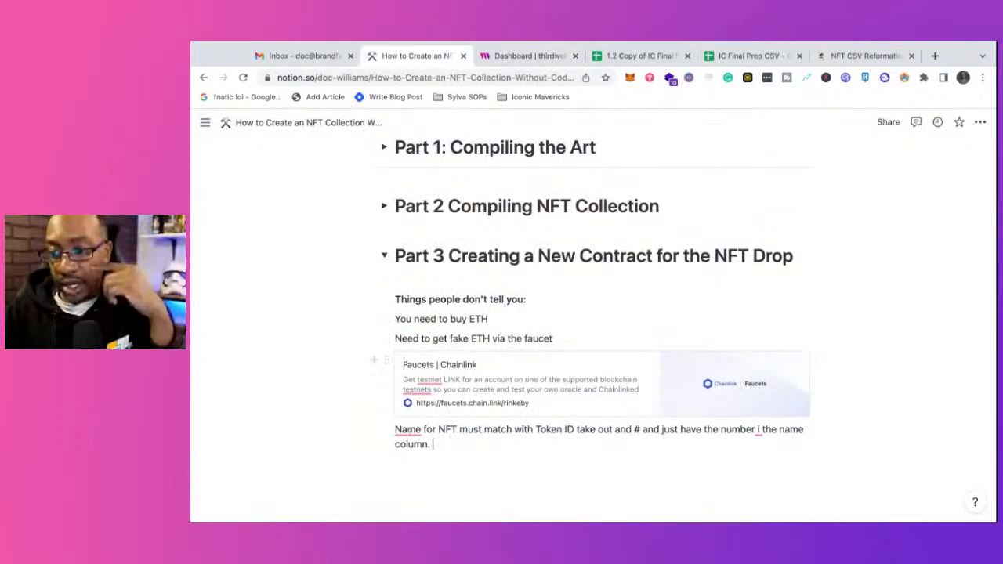
mouse_move(408, 430)
click(418, 356)
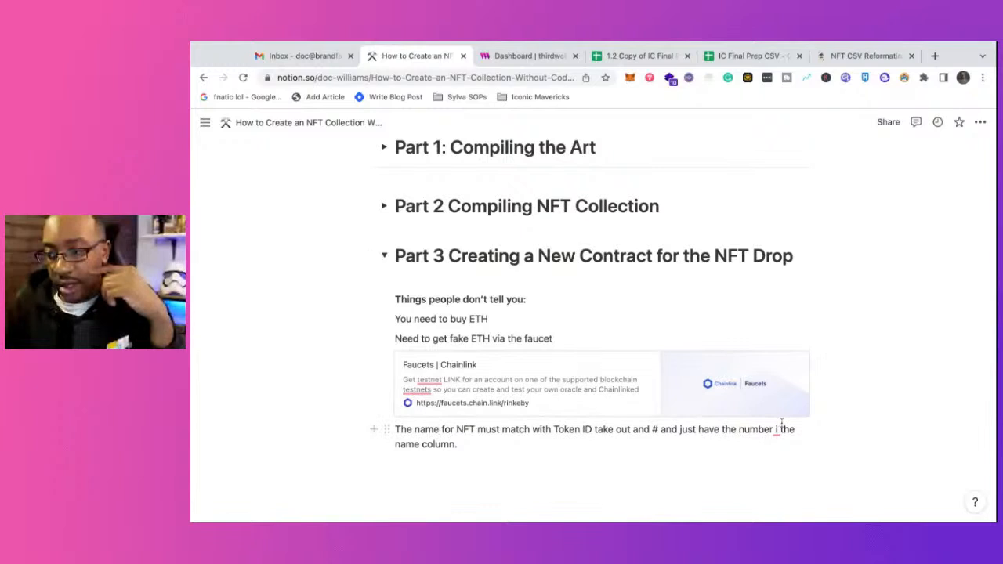
mouse_move(777, 430)
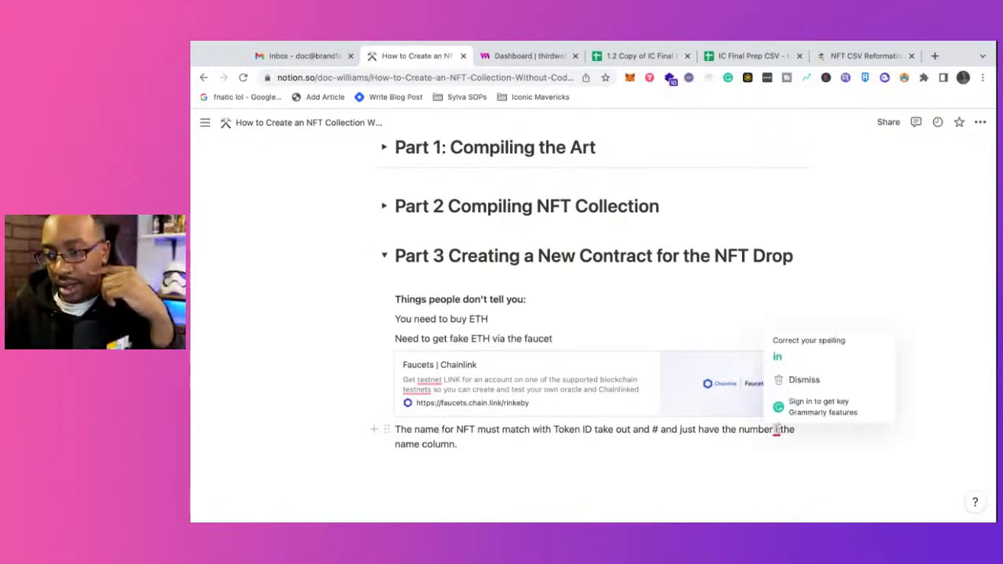
text(n)
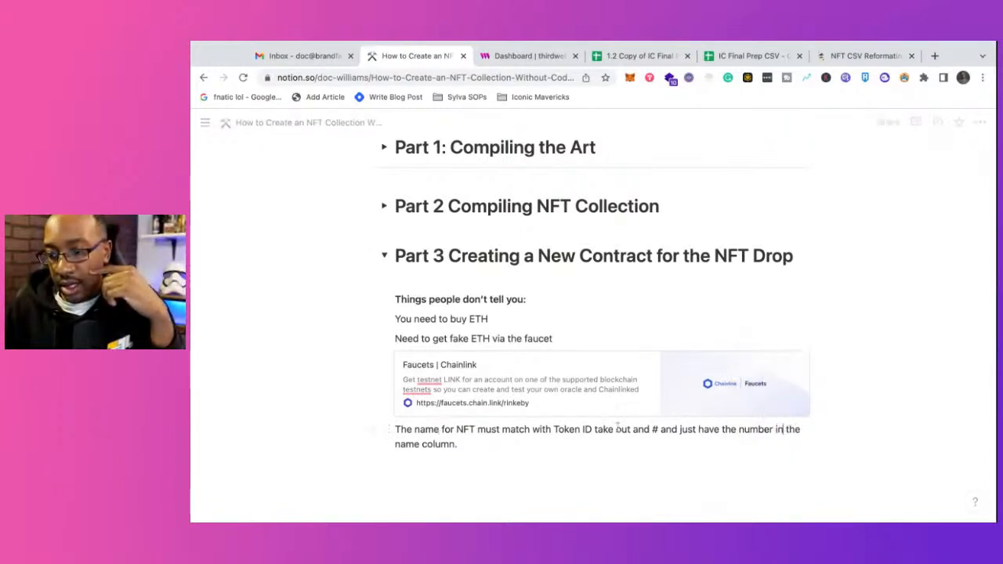
Step: Insert a blank line above the Token ID note and turn the note into a callout
click(397, 429)
key(Return)
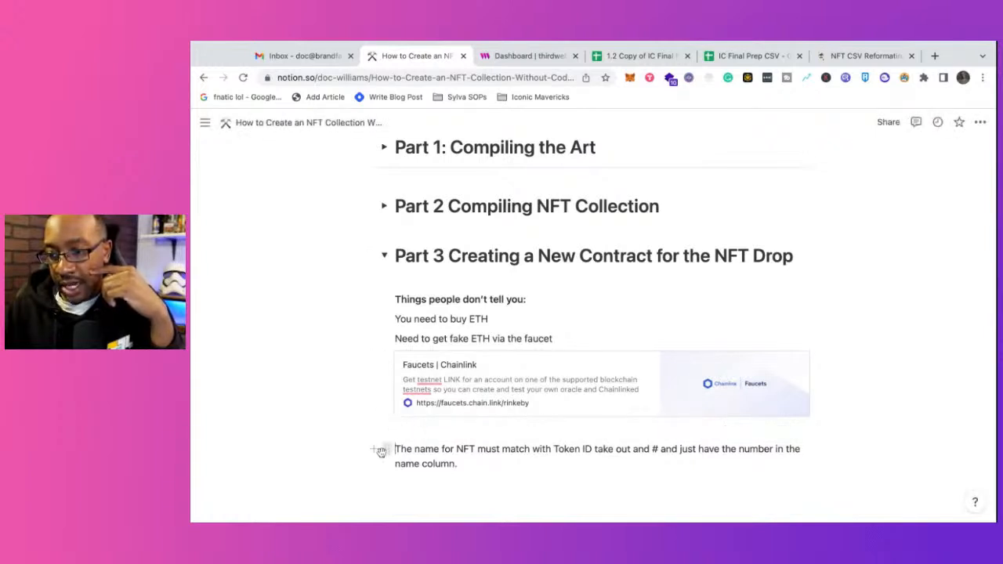
click(387, 453)
mouse_move(342, 363)
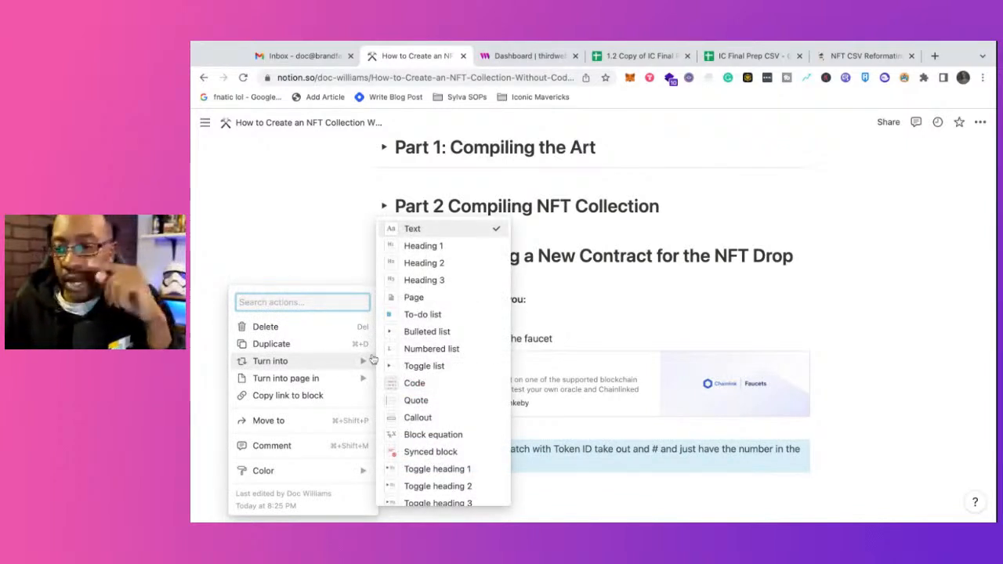
click(418, 419)
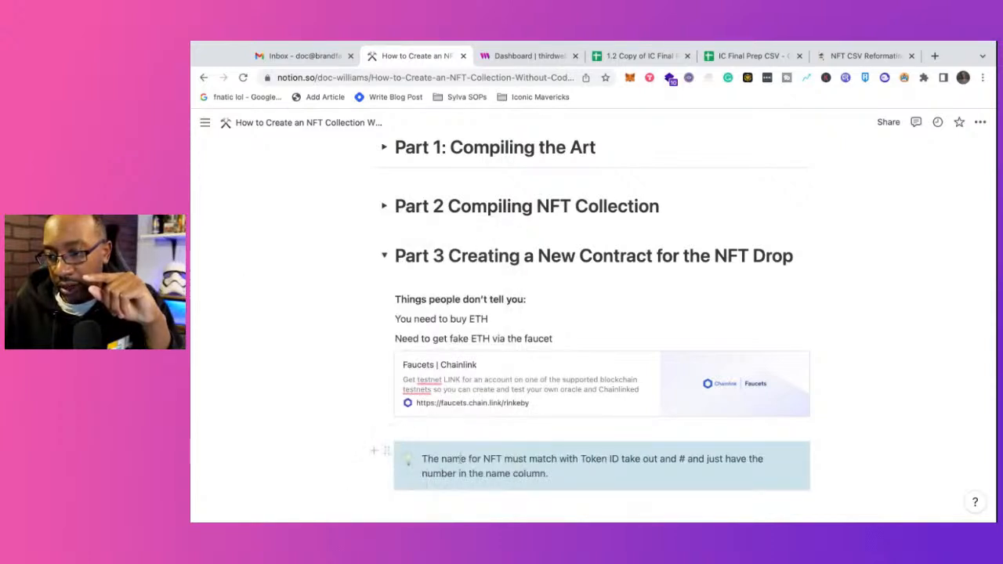
Step: Make all the text in the Token ID callout bold
click(536, 468)
triple_click(549, 474)
key(super+c)
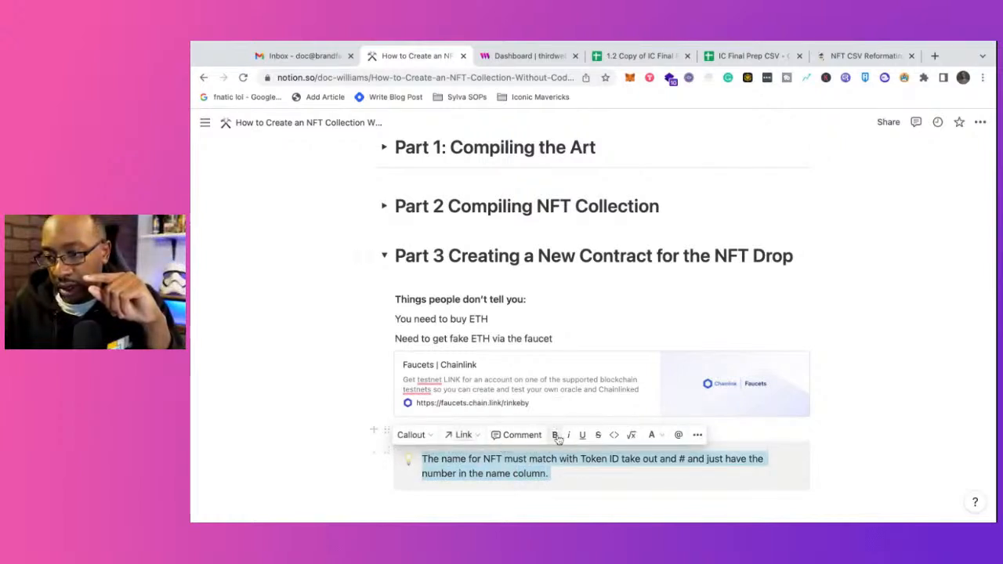
click(555, 435)
click(484, 499)
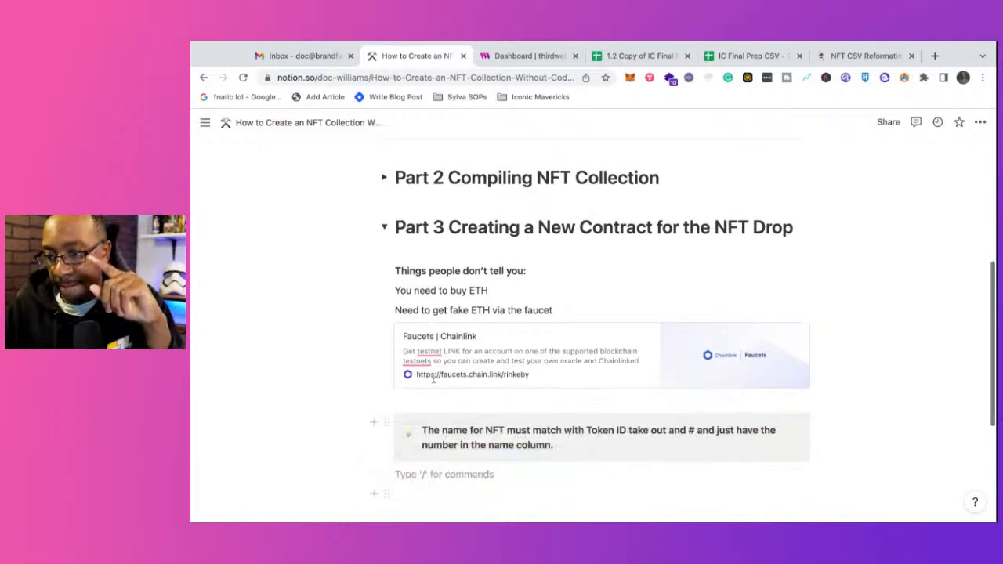
Step: Copy the Token ID callout from Part 3 into Part 2, above Part A Rename files, with a blank line before it
click(388, 420)
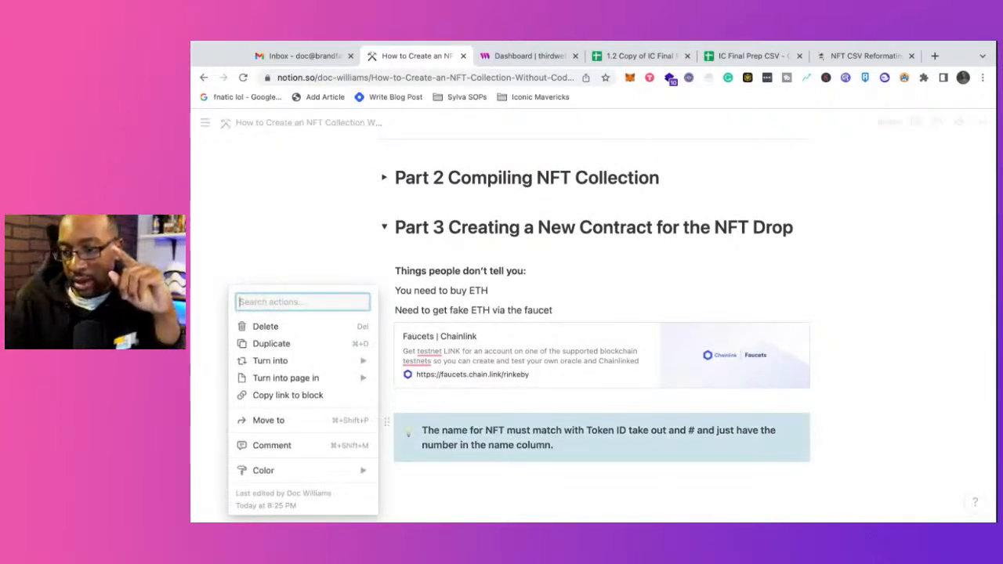
key(Escape)
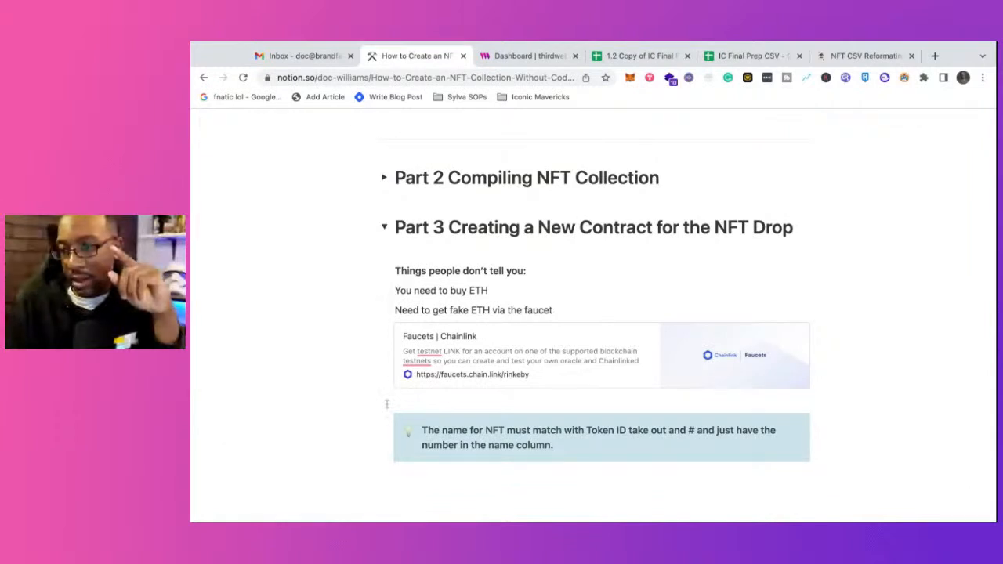
click(384, 178)
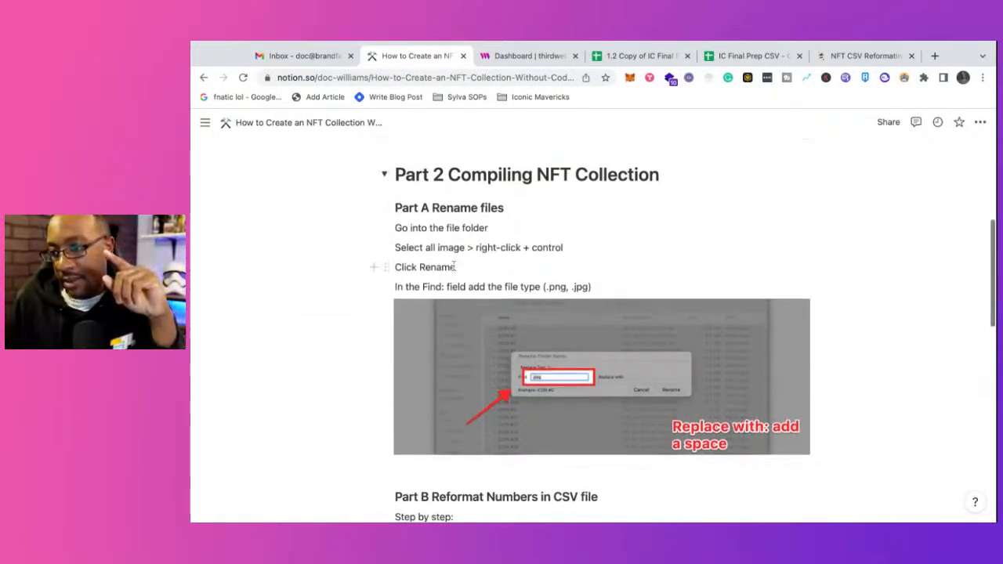
scroll(453, 265, down, 2)
scroll(600, 328, down, 6)
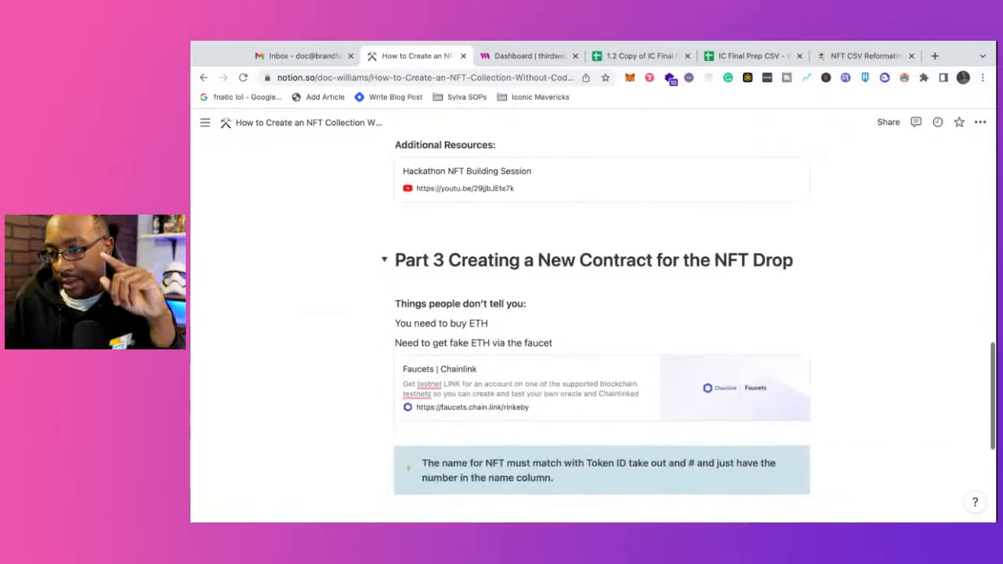
scroll(600, 328, up, 9)
scroll(426, 274, up, 1)
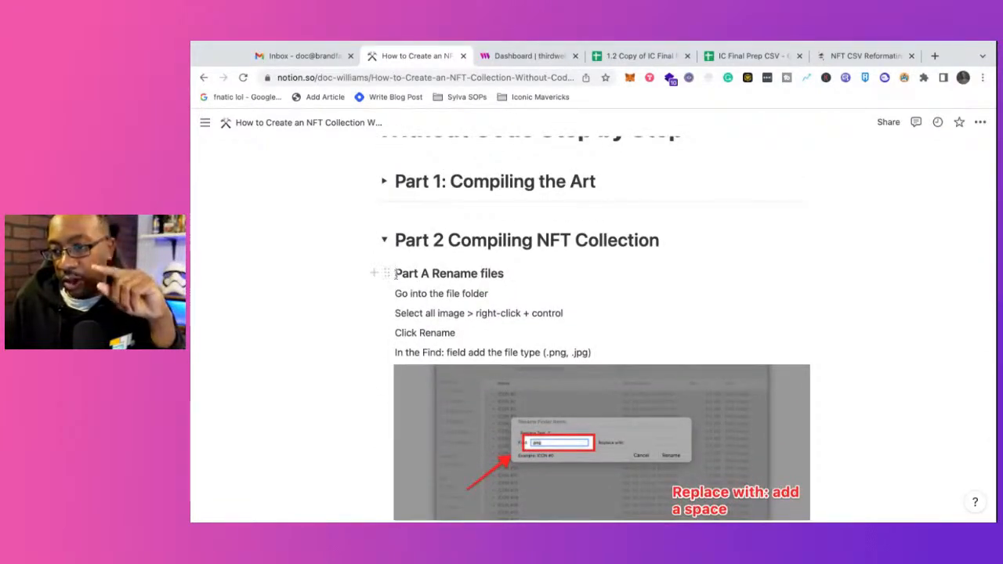
click(396, 273)
key(Return)
key(Return)
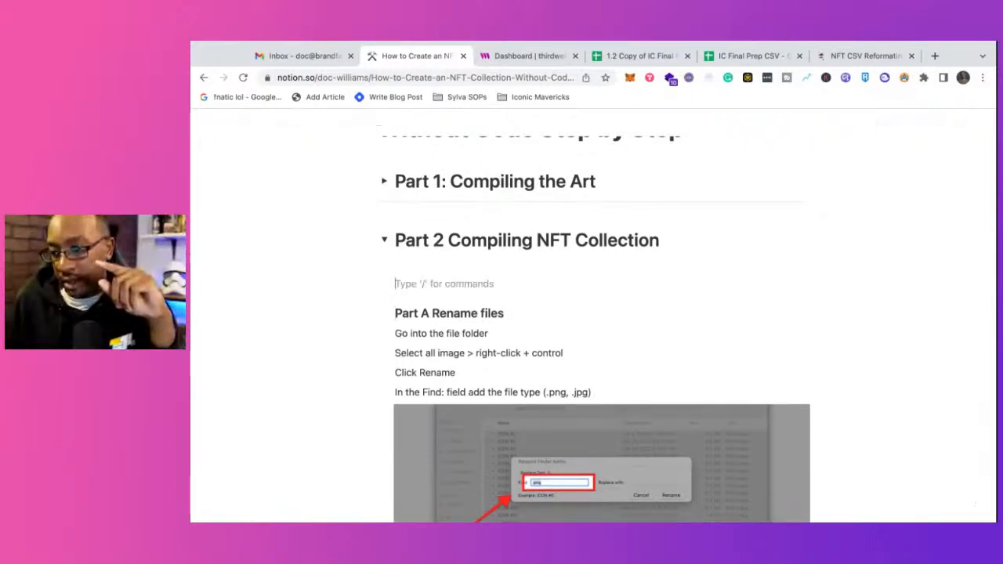
key(super+v)
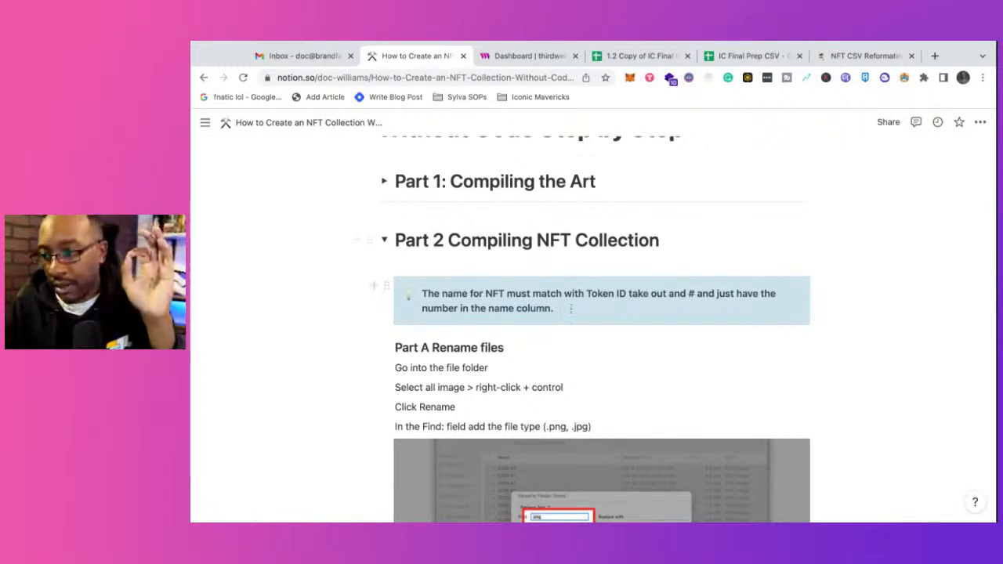
Step: Collapse the Part 2 and Part 3 sections of the Notion page, and check the NFT upload on thirdweb
click(385, 241)
click(384, 290)
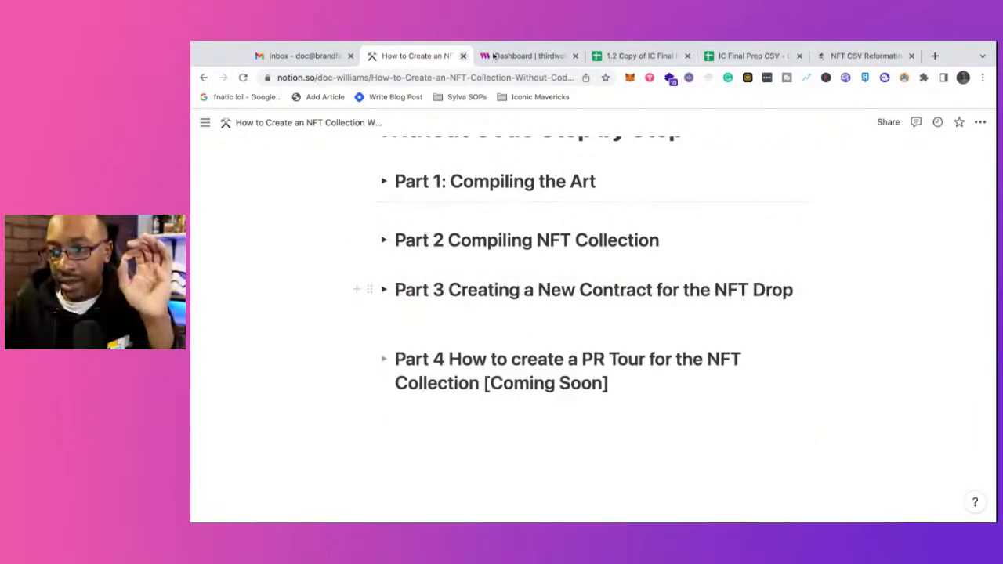
click(502, 56)
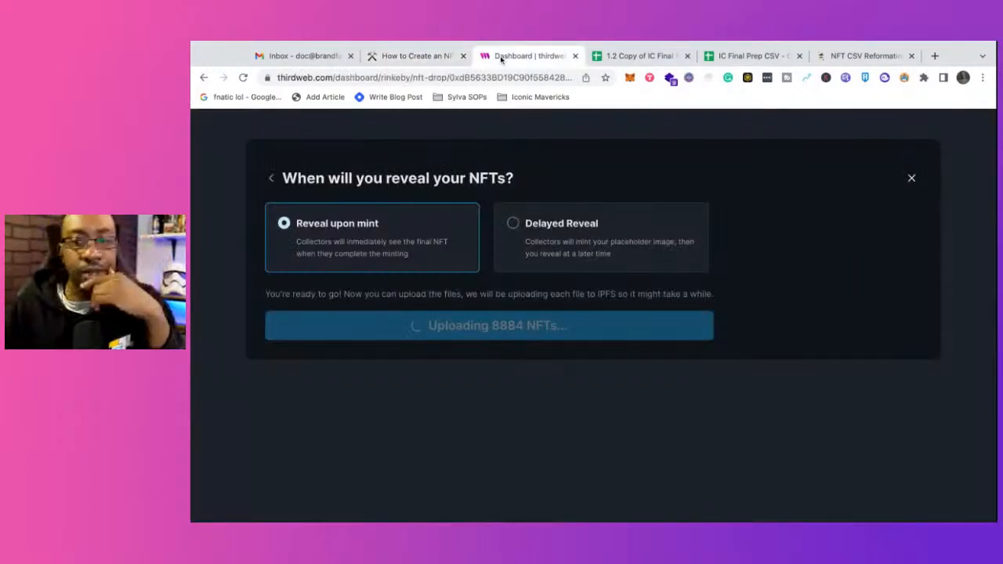
Step: Review the Part 3 notes in Notion, collapse the section again, and recheck the NFT upload on thirdweb
click(427, 56)
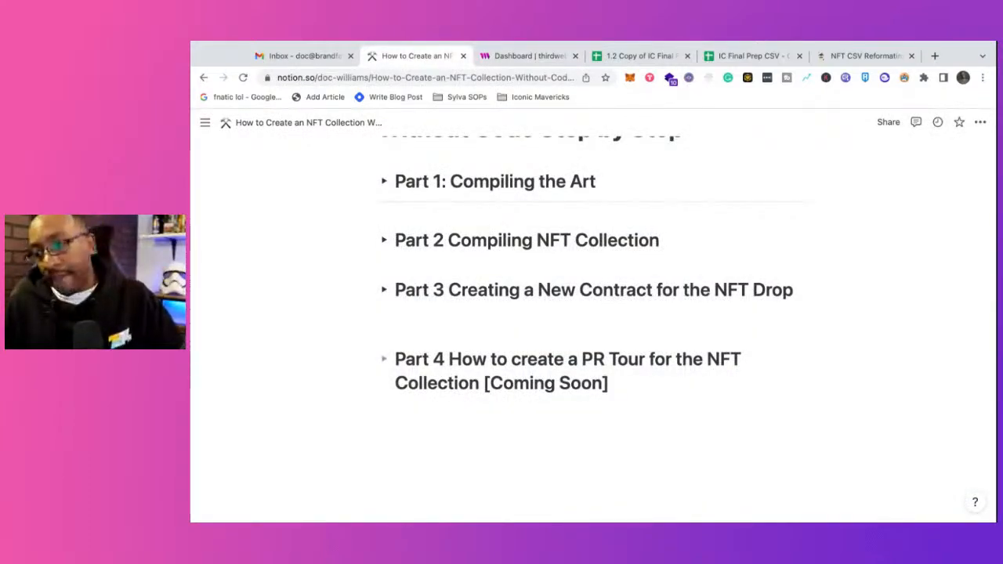
click(385, 291)
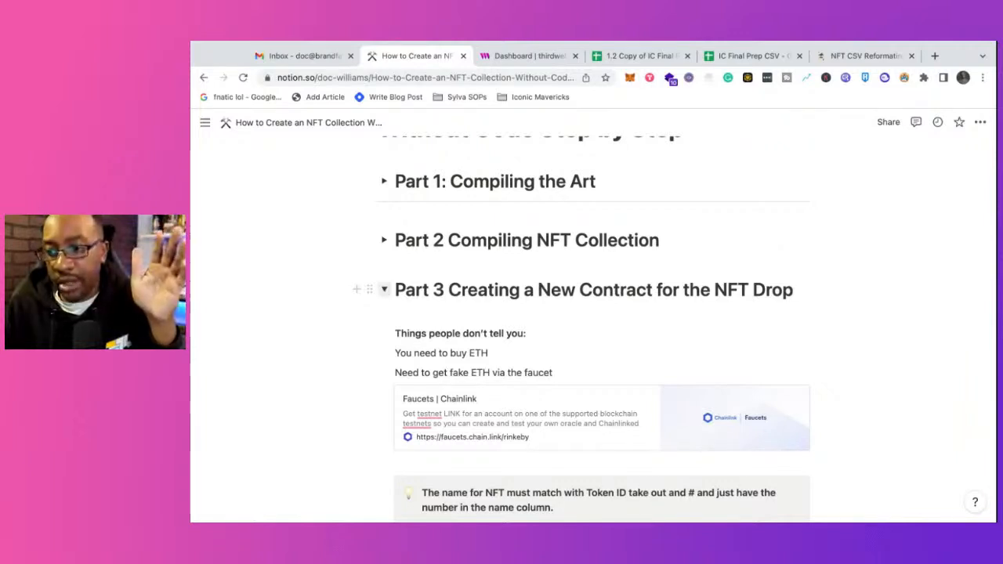
click(384, 289)
click(525, 56)
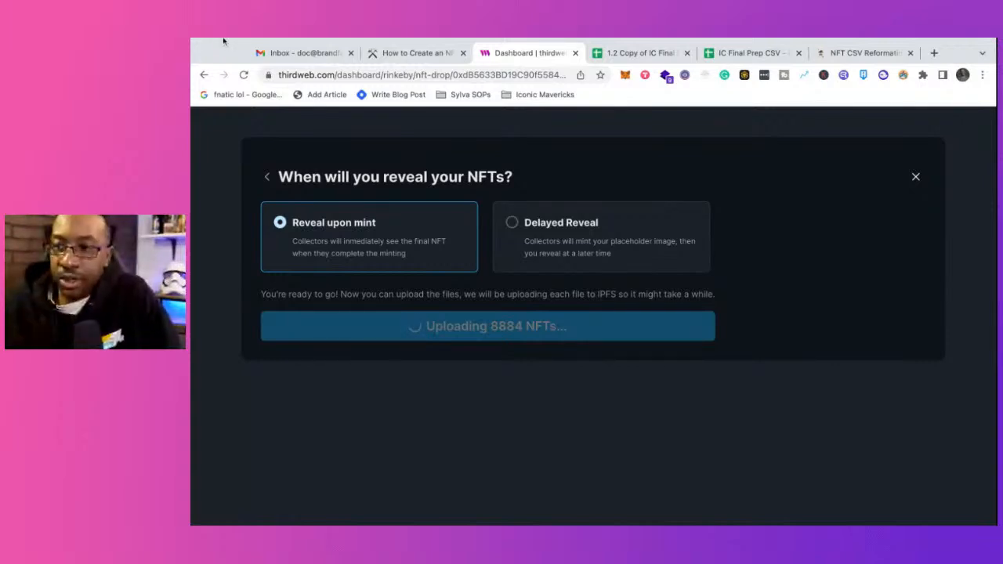
Step: Return to the Notion page and delete the divider between the Part 1 and Part 2 headings
click(376, 53)
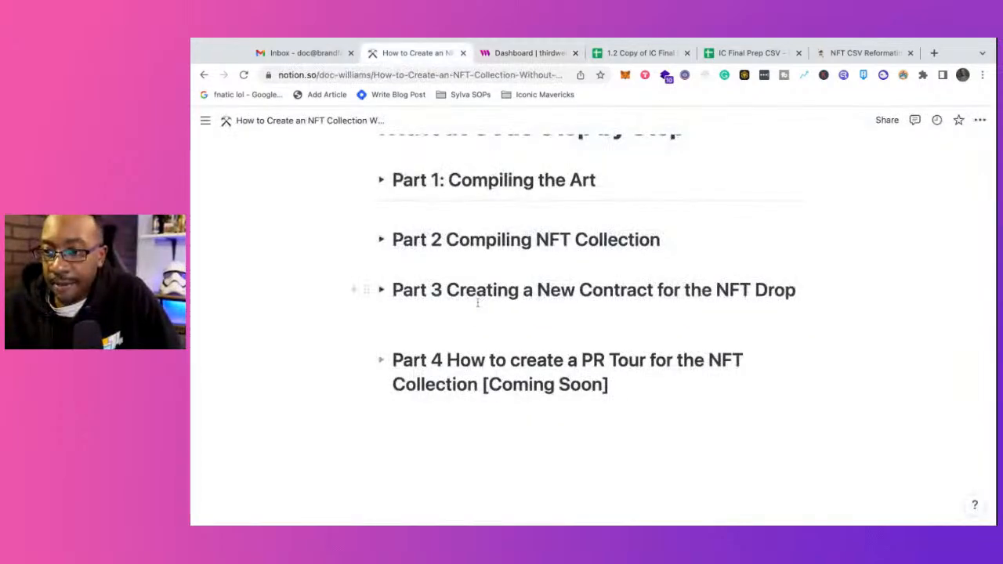
scroll(476, 321, up, 2)
scroll(475, 322, up, 2)
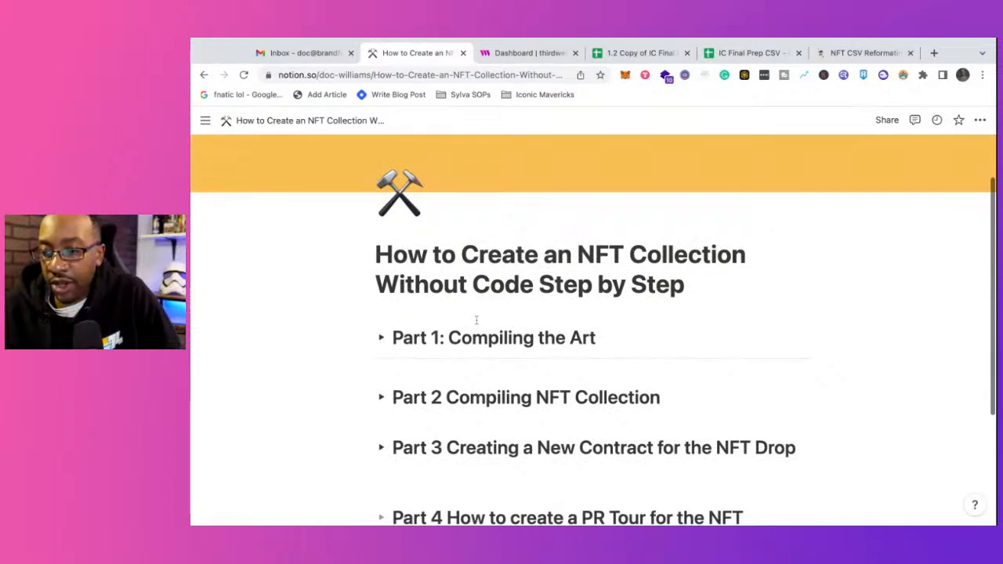
scroll(476, 321, up, 2)
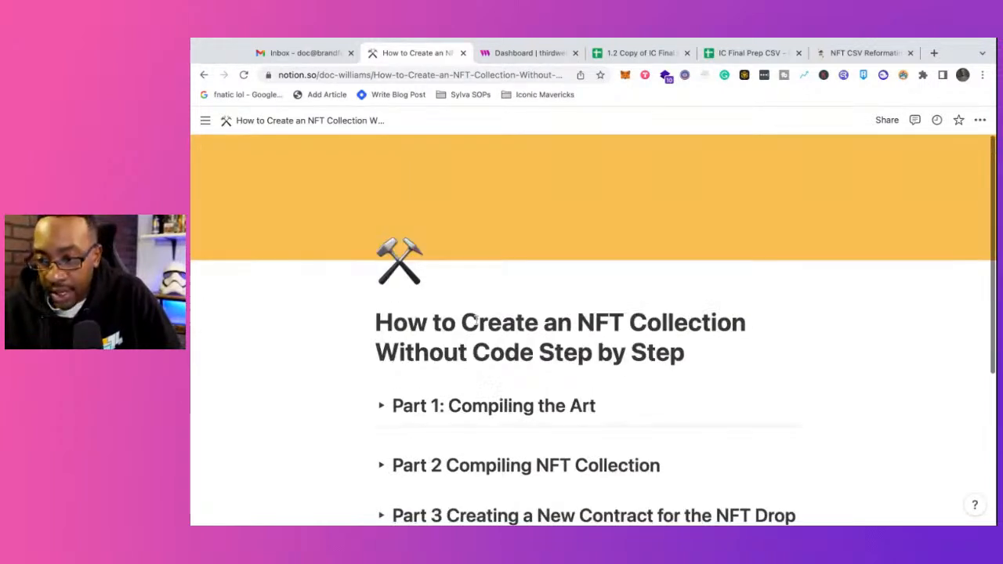
scroll(476, 320, down, 3)
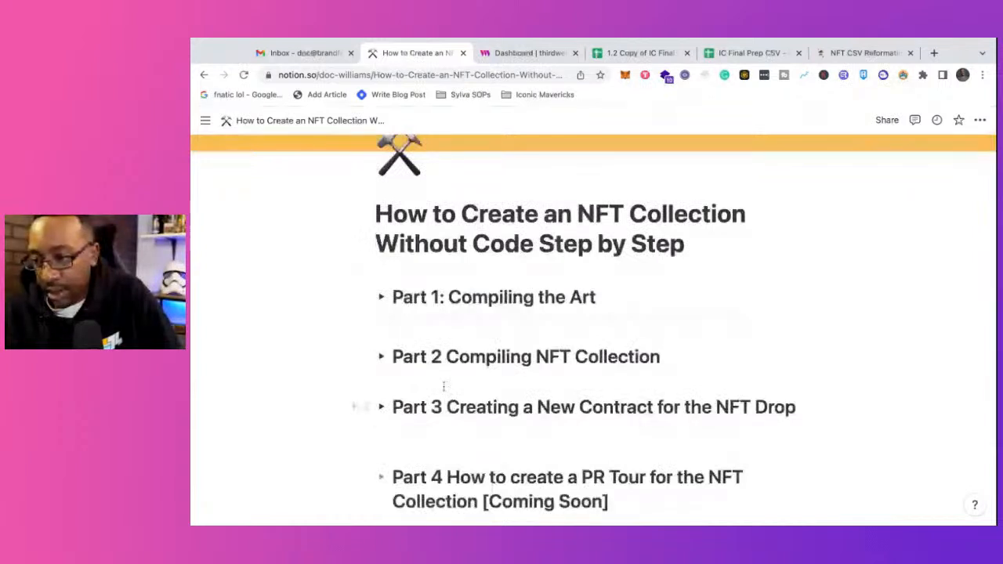
click(365, 319)
key(Delete)
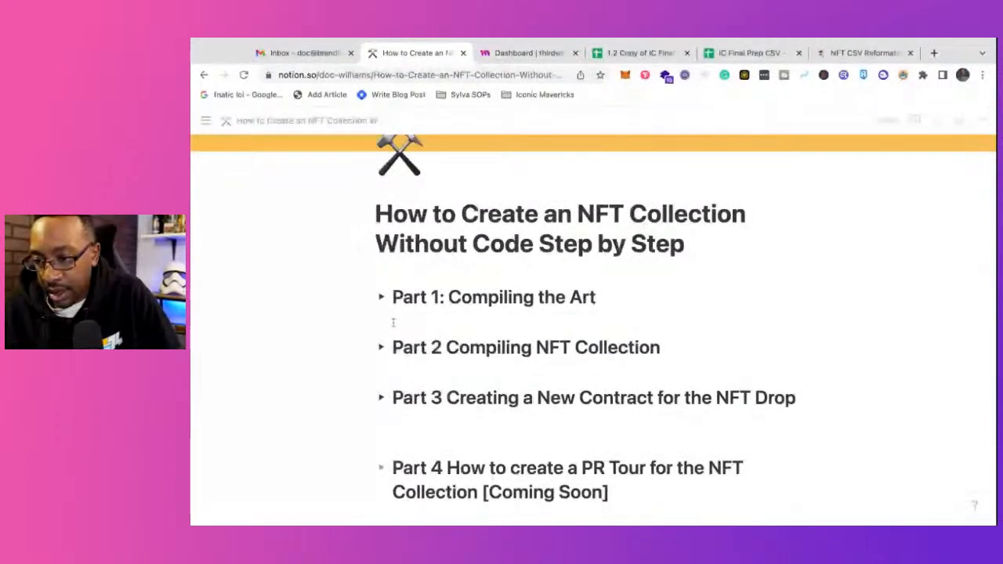
scroll(398, 414, down, 1)
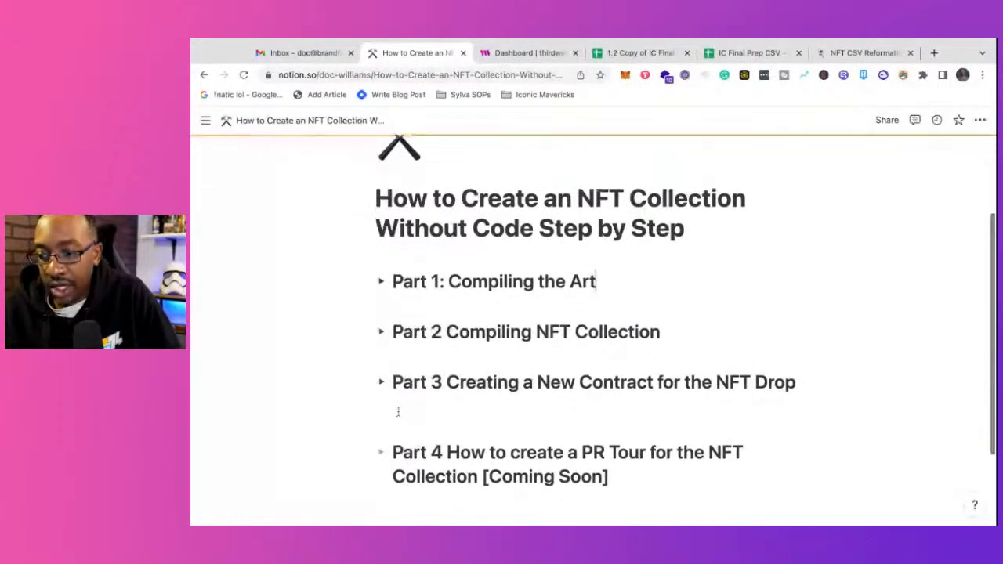
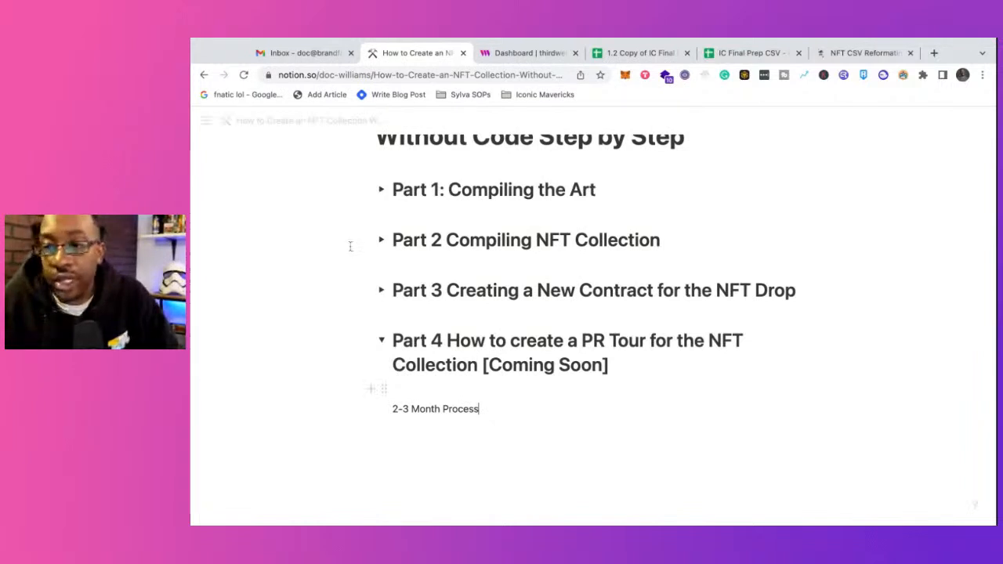
Step: Expand the Part 2 Compiling NFT Collection section to view its Token ID callout and file renaming notes, and collapse it again
click(189, 308)
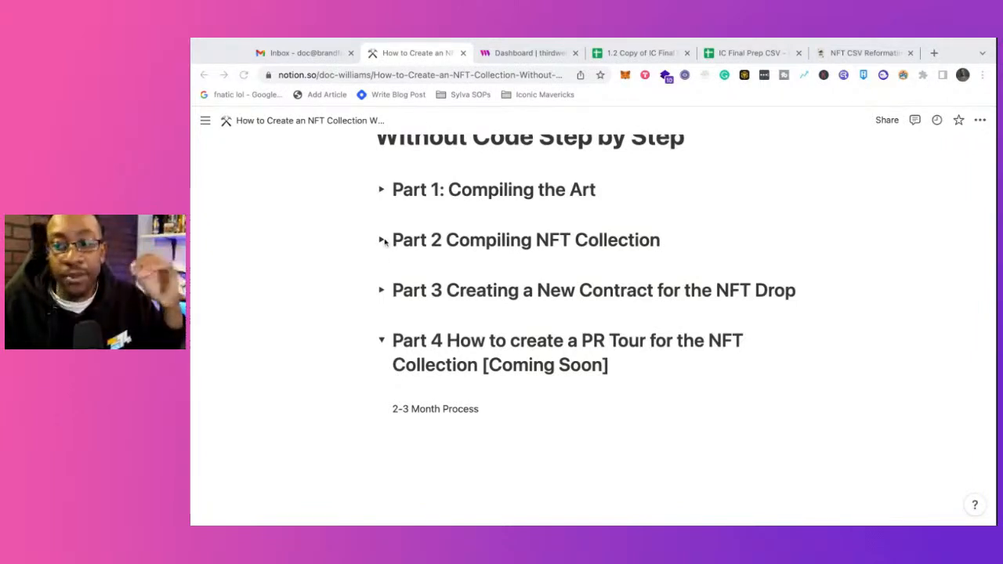
scroll(386, 245, up, 2)
scroll(387, 245, up, 3)
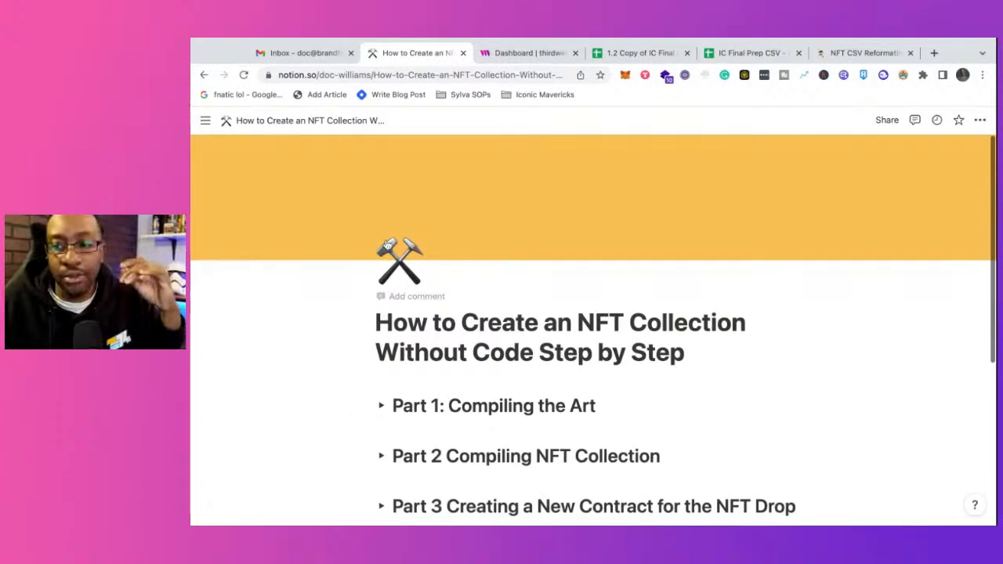
scroll(384, 244, down, 5)
click(383, 268)
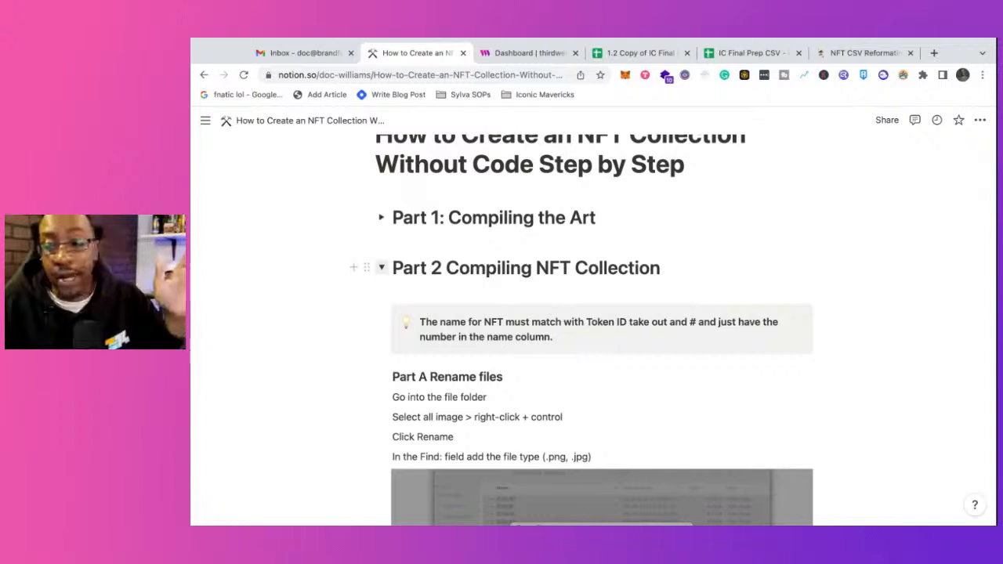
click(382, 267)
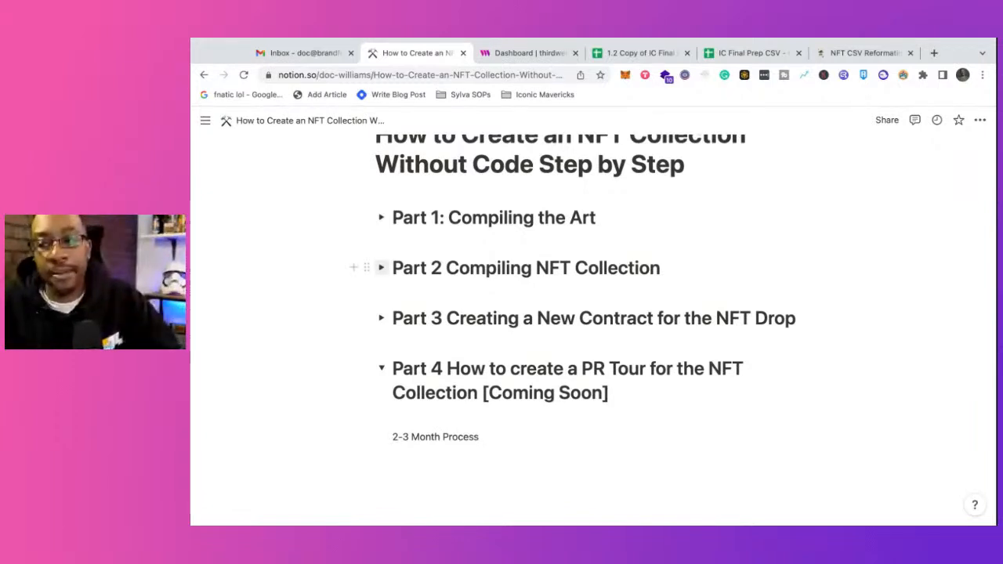
Step: Review the Part 2 notes down to Part B and Additional Resources, collapse the section, and check the NFT upload on thirdweb
click(381, 267)
scroll(535, 356, down, 2)
scroll(536, 356, down, 10)
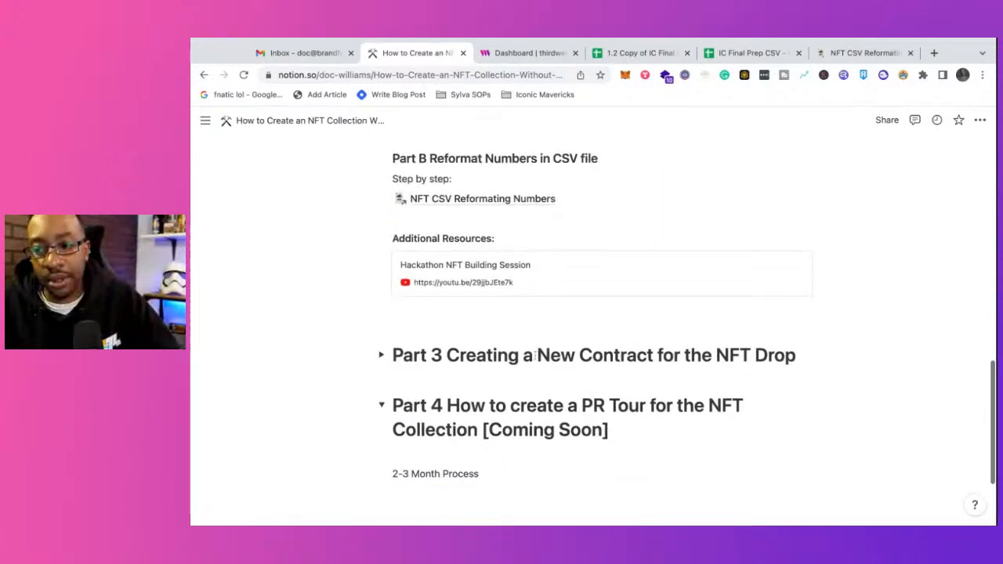
scroll(536, 356, down, 2)
scroll(533, 354, up, 7)
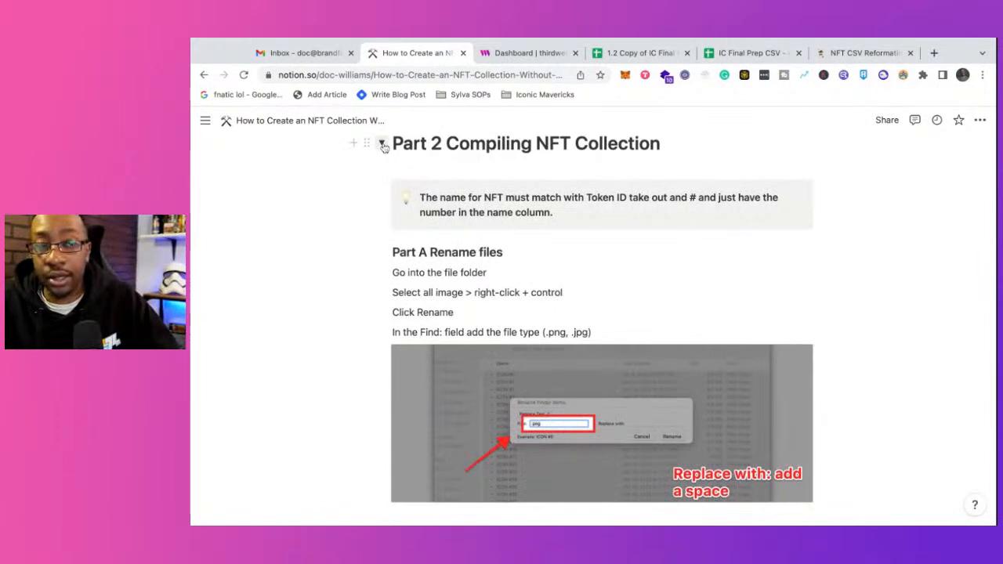
click(383, 145)
click(501, 53)
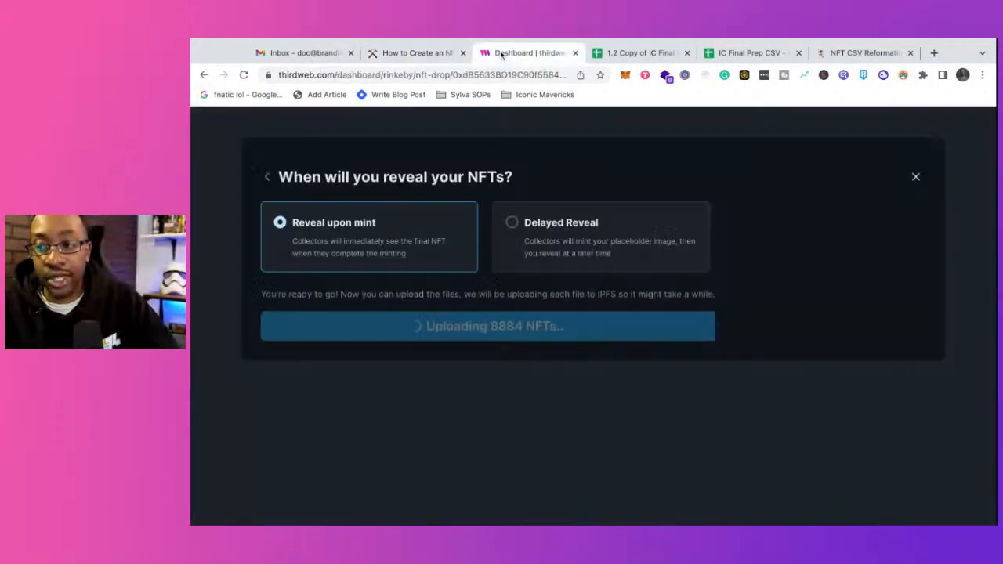